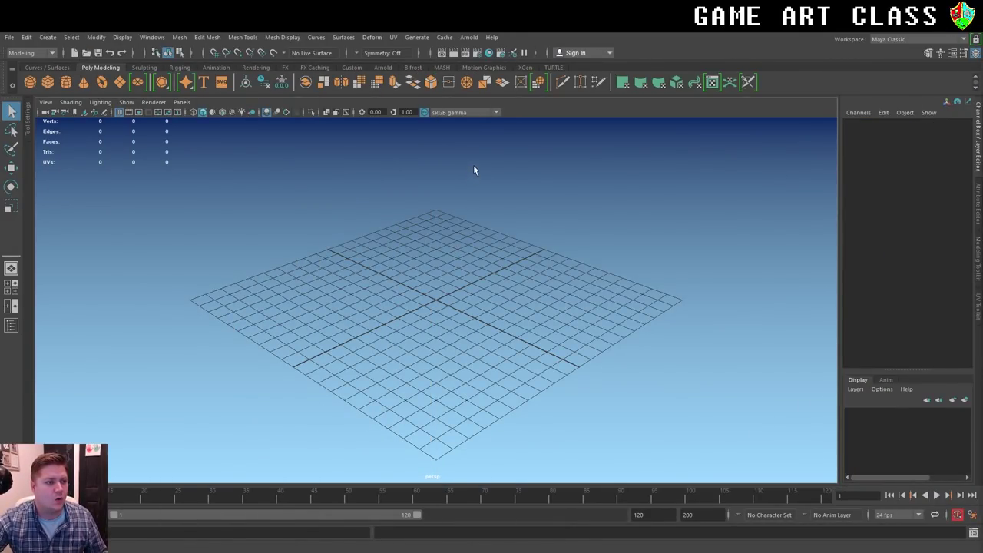
Create a polygon cube and scale it to 266.661 × 186.239 × 365.132, a long low box.
{"action": "left_click", "coordinate": [48, 82]}
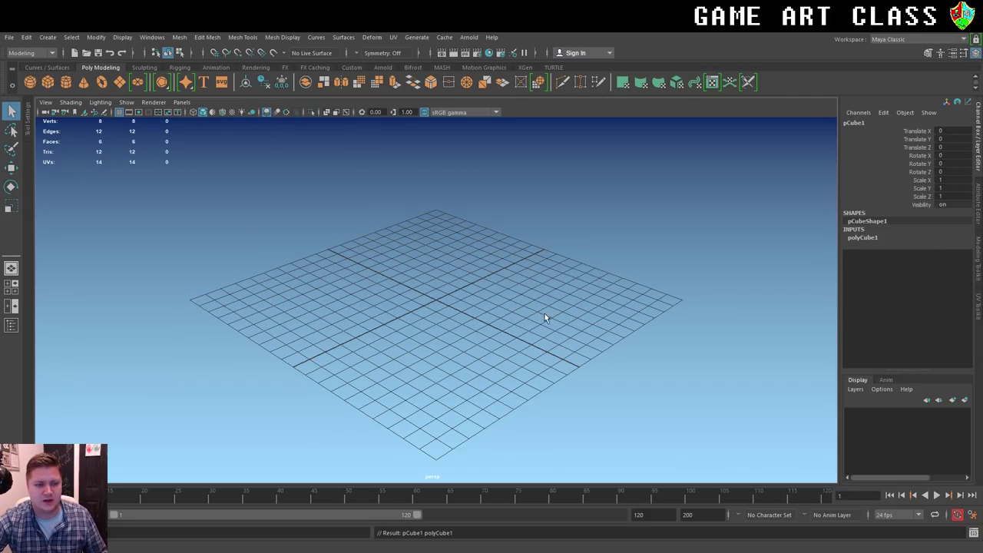
{"action": "key", "text": "r"}
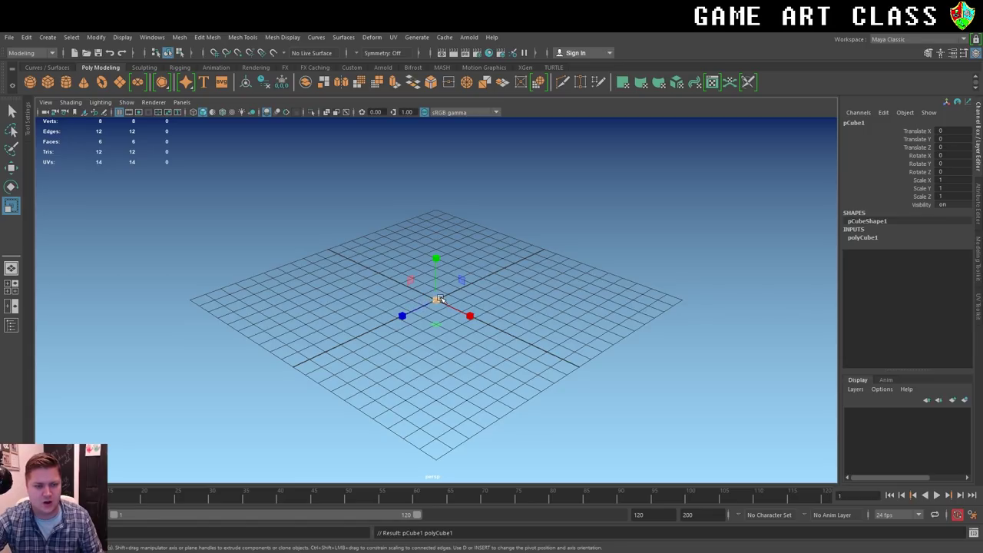
{"action": "mouse_move", "coordinate": [436, 299]}
{"action": "left_mouse_down"}
{"action": "mouse_move", "coordinate": [522, 307]}
{"action": "mouse_move", "coordinate": [503, 307]}
{"action": "left_mouse_up"}
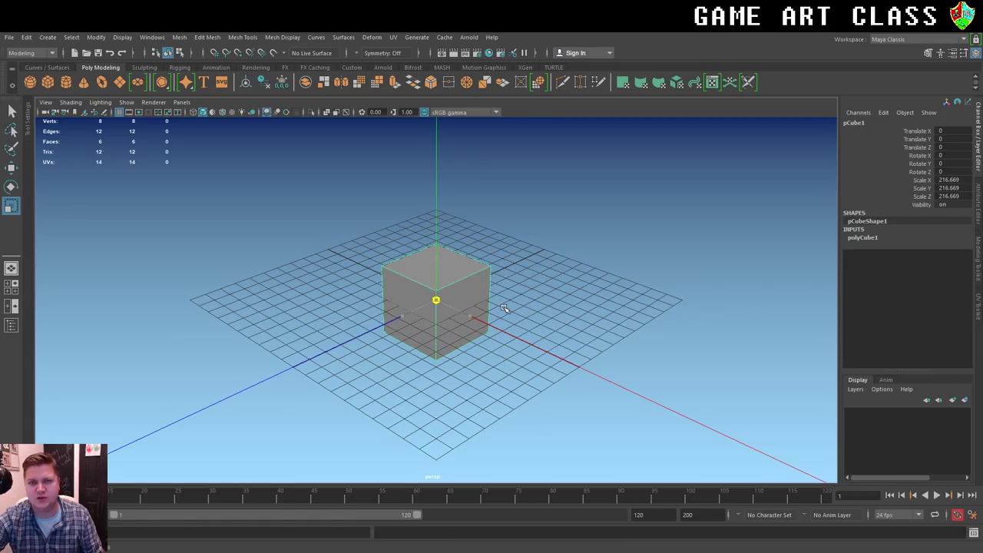
{"action": "key", "text": "w"}
{"action": "key", "text": "r"}
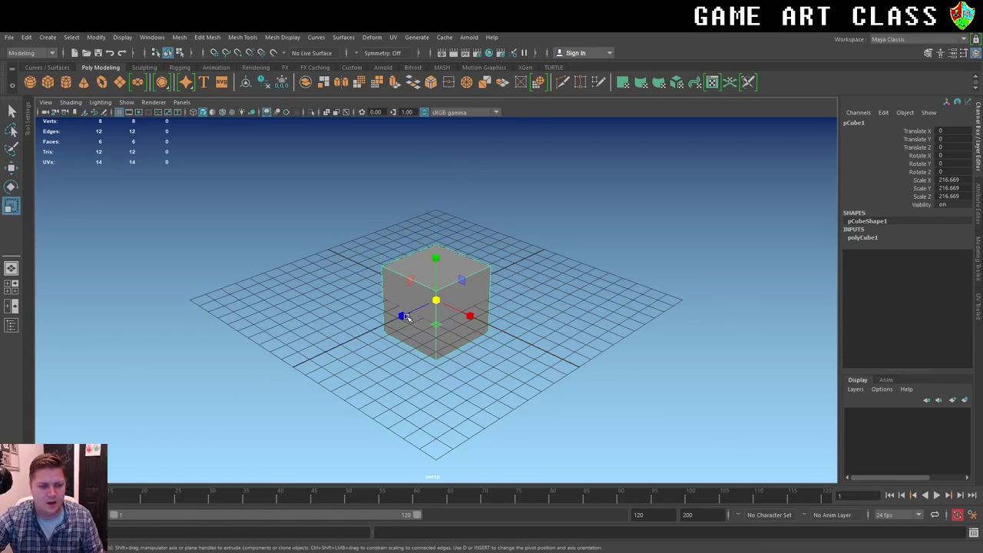
{"action": "left_click_drag", "start_coordinate": [403, 316], "coordinate": [386, 332]}
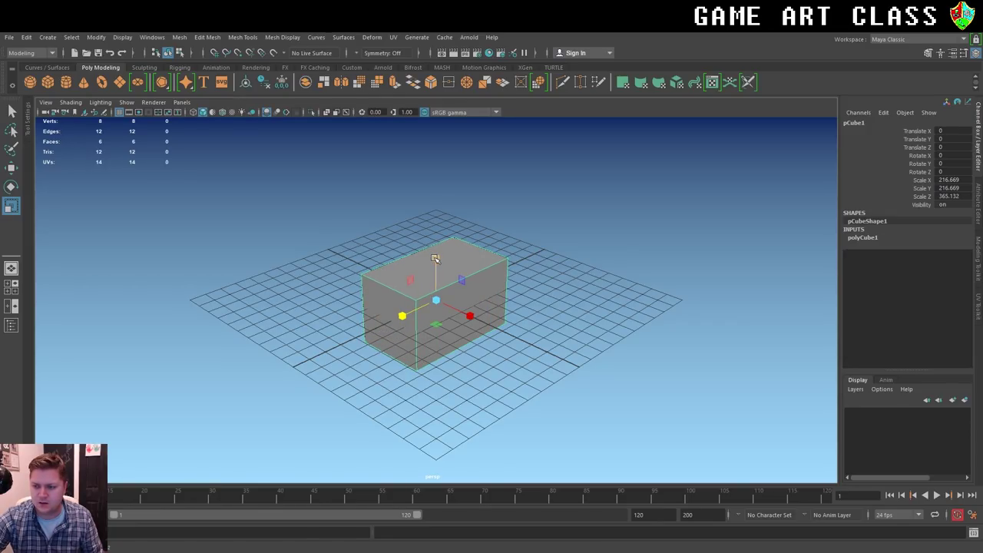
{"action": "mouse_move", "coordinate": [435, 258]}
{"action": "left_mouse_down"}
{"action": "mouse_move", "coordinate": [476, 337]}
{"action": "mouse_move", "coordinate": [479, 320]}
{"action": "left_mouse_up"}
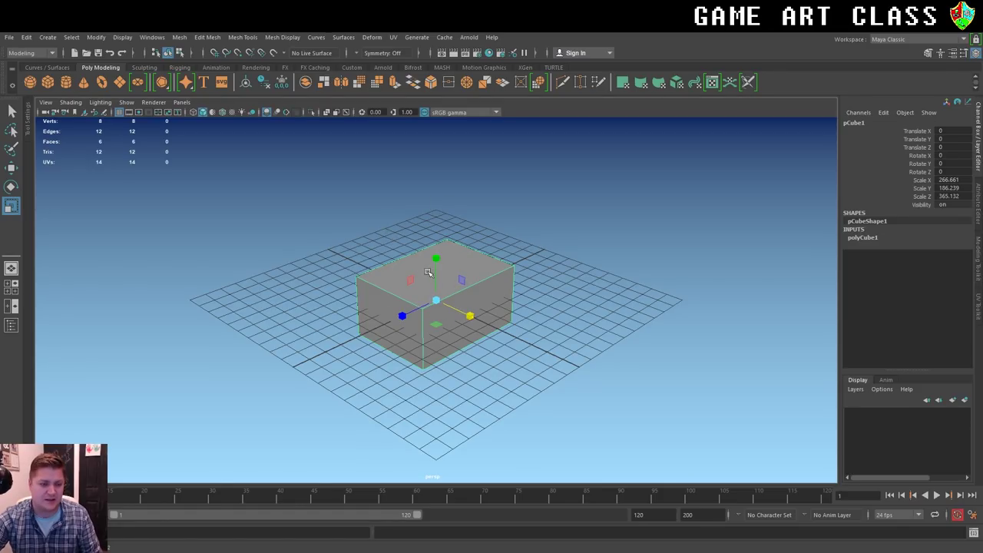
{"action": "key", "text": "w"}
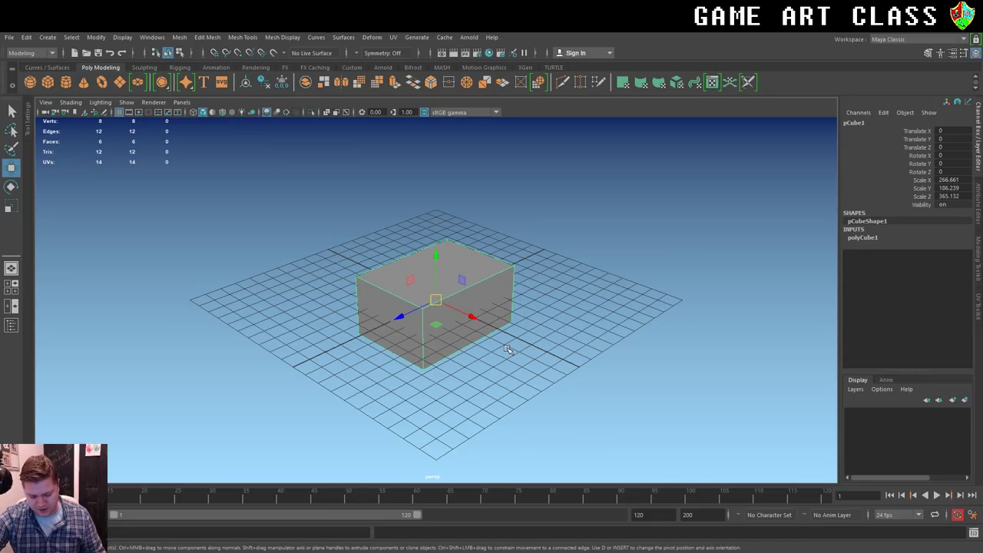
{"action": "key", "text": "d"}
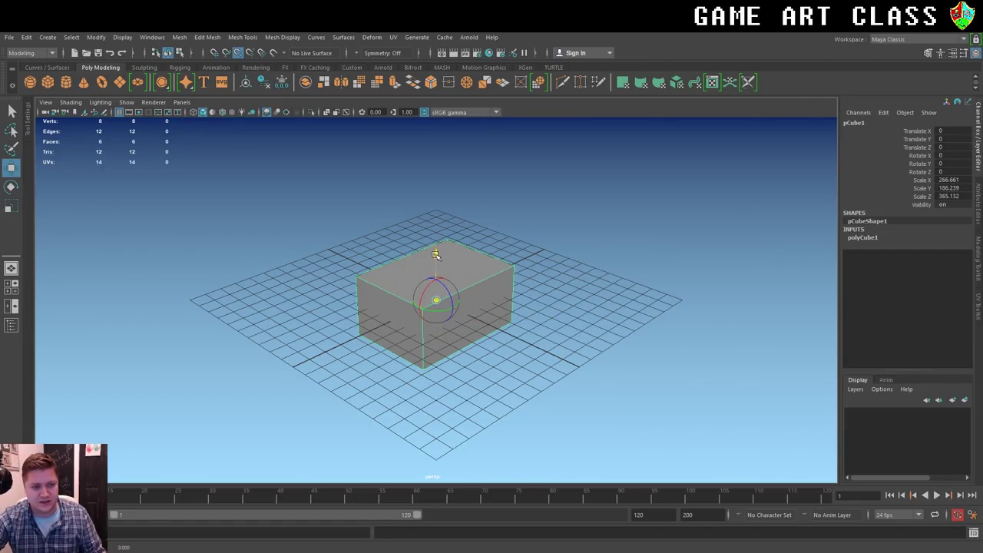
Snap the box's pivot to its base and raise it to Translate Y 93.12 onto the grid.
{"action": "left_click_drag", "start_coordinate": [436, 258], "coordinate": [418, 350]}
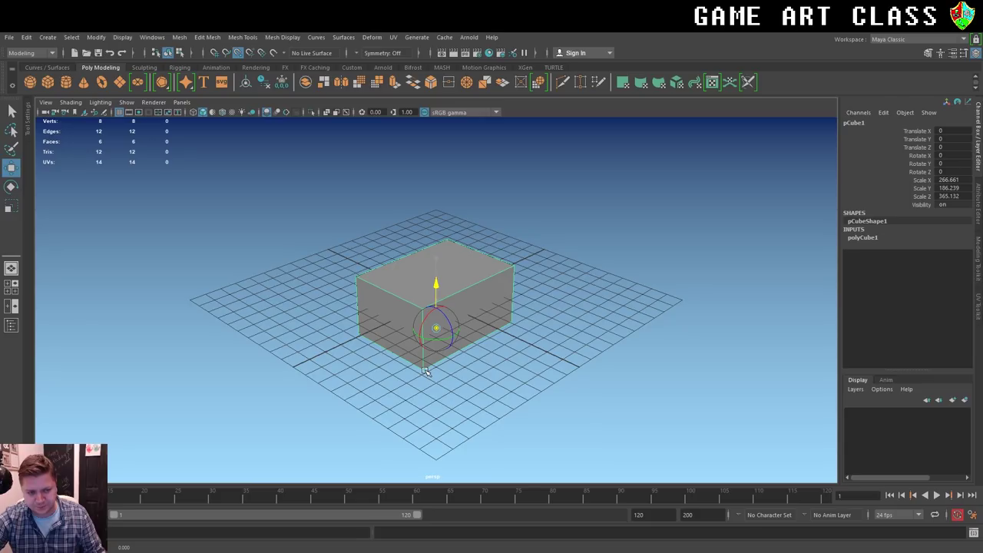
{"action": "key", "text": "d"}
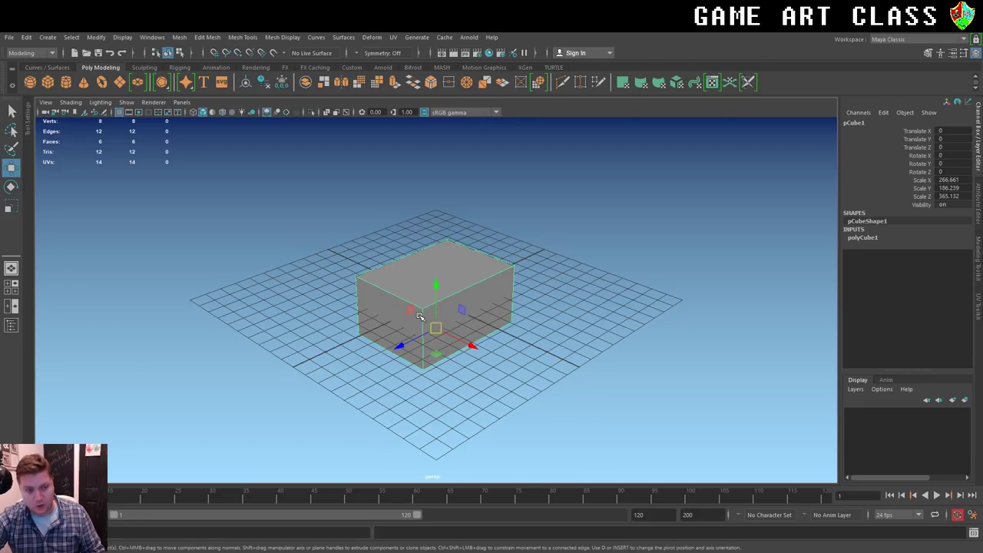
{"action": "key", "text": "x"}
{"action": "left_click_drag", "start_coordinate": [434, 297], "coordinate": [485, 348], "text": "alt"}
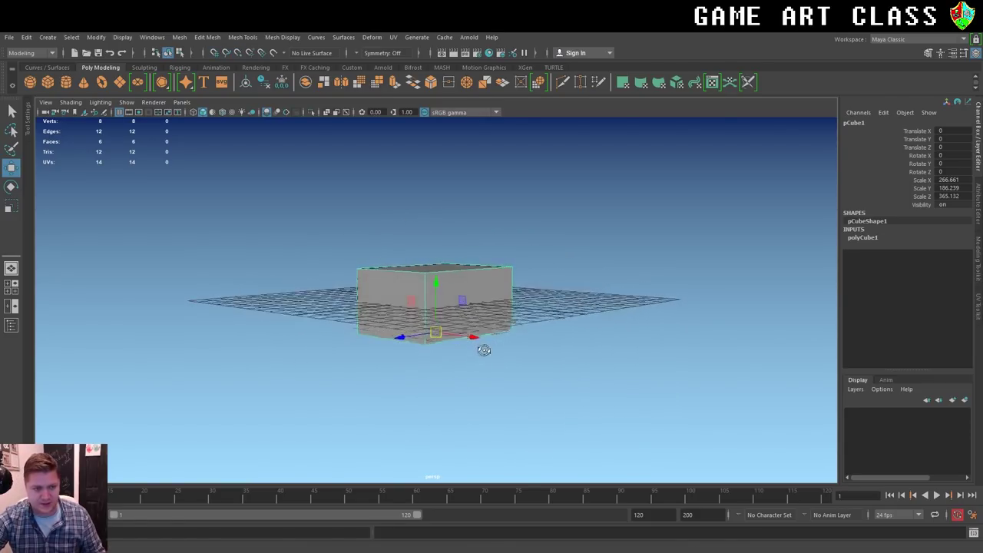
{"action": "left_click_drag", "start_coordinate": [434, 284], "coordinate": [434, 300]}
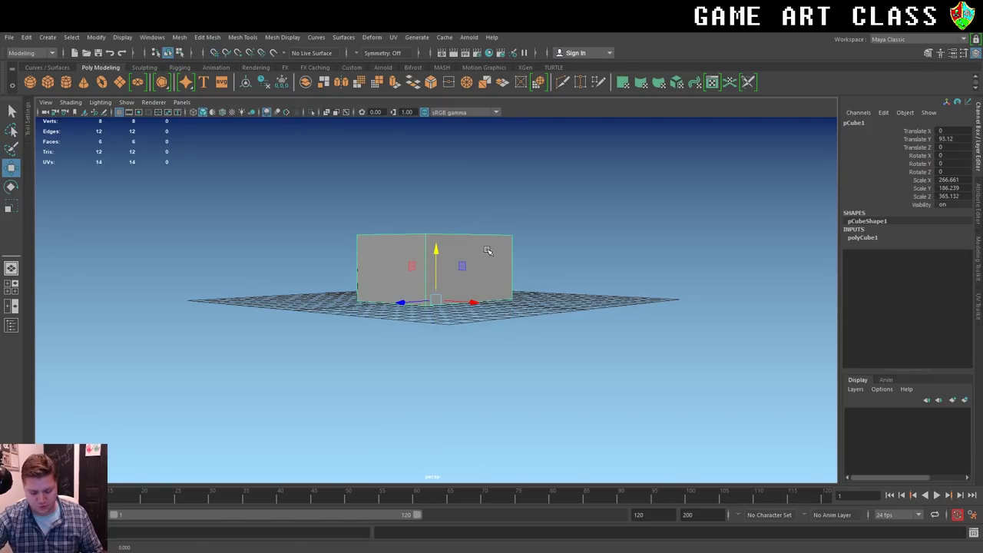
{"action": "left_click_drag", "start_coordinate": [487, 251], "coordinate": [490, 265], "text": "alt"}
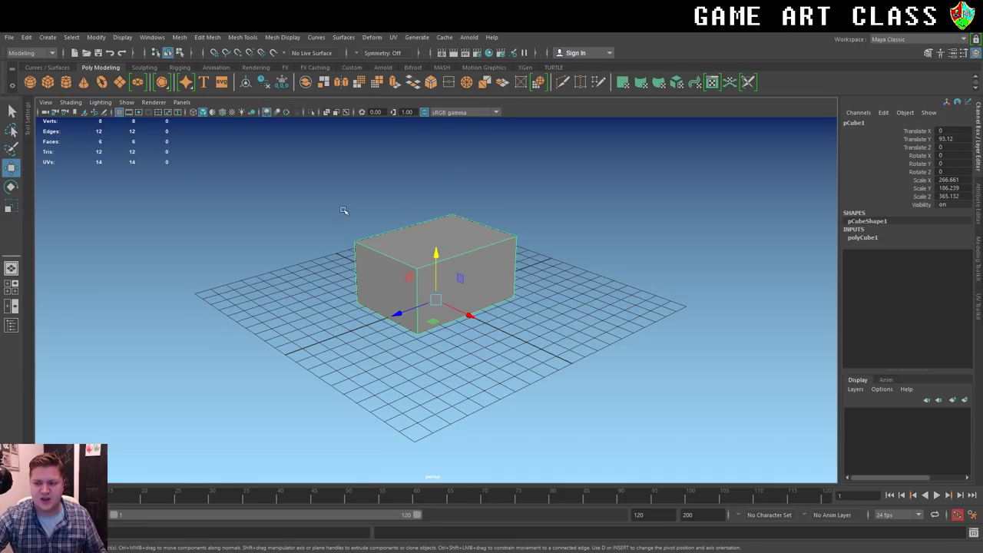
Extrude the box's top face and pull it upward.
{"action": "right_click", "coordinate": [473, 235]}
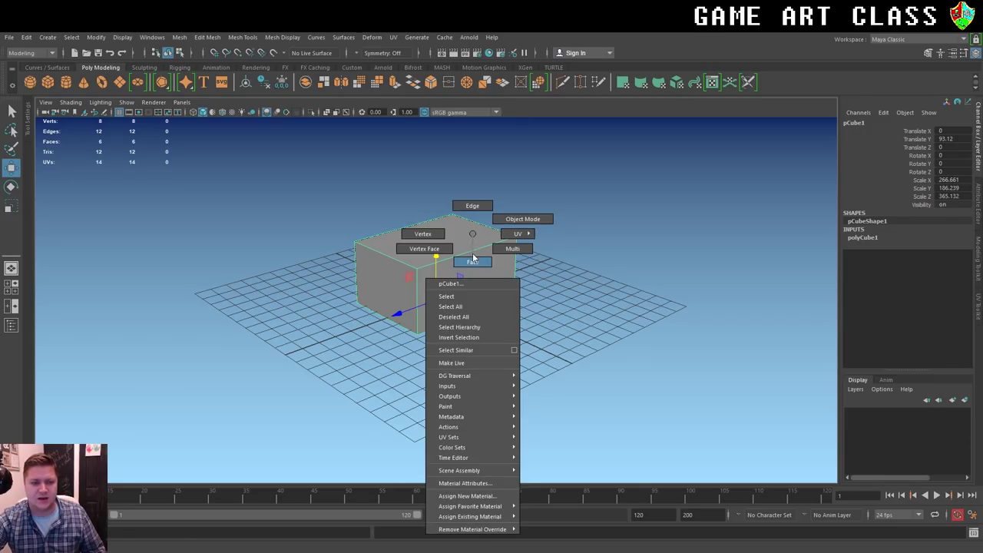
{"action": "left_click", "coordinate": [460, 235]}
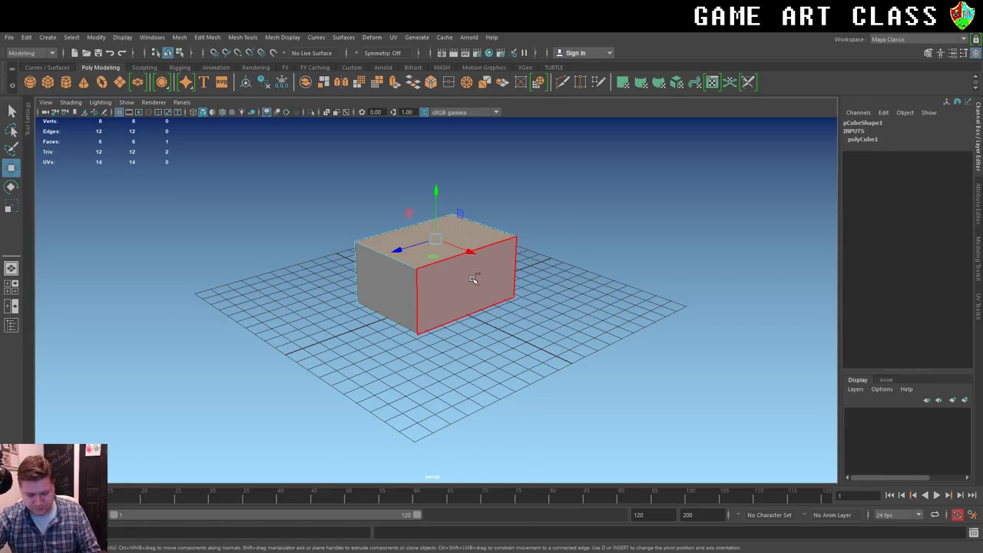
{"action": "key", "text": "ctrl+e"}
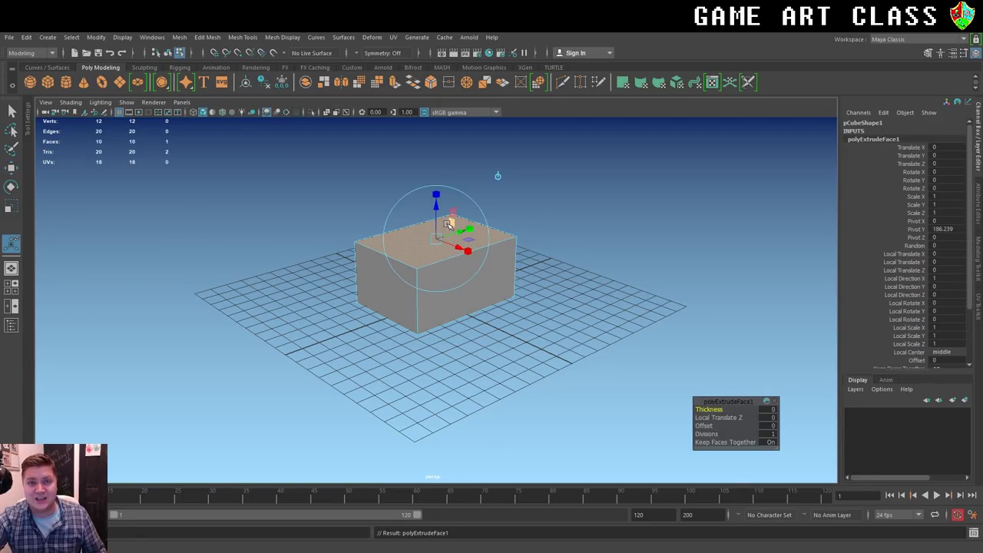
{"action": "left_click_drag", "start_coordinate": [435, 207], "coordinate": [437, 170]}
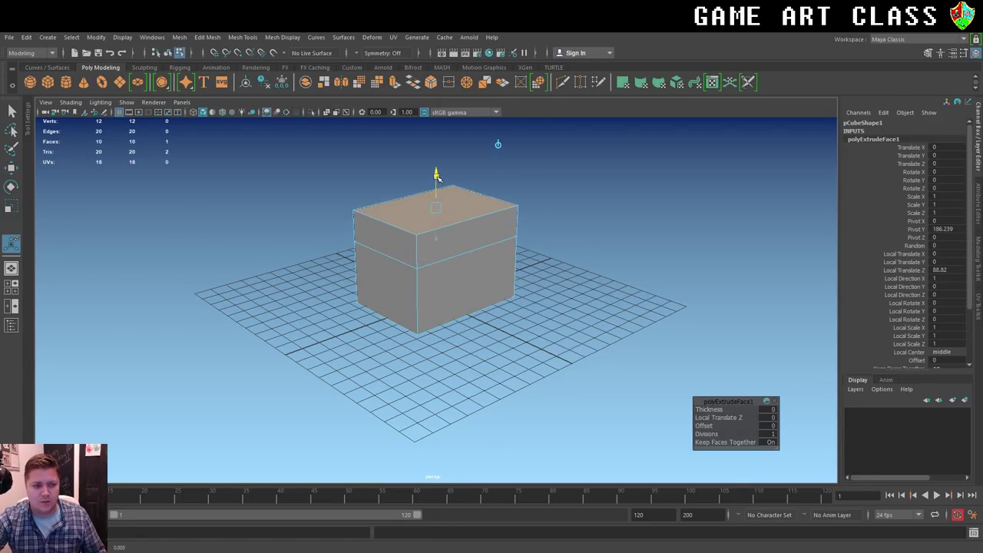
{"action": "left_click_drag", "start_coordinate": [437, 173], "coordinate": [438, 170]}
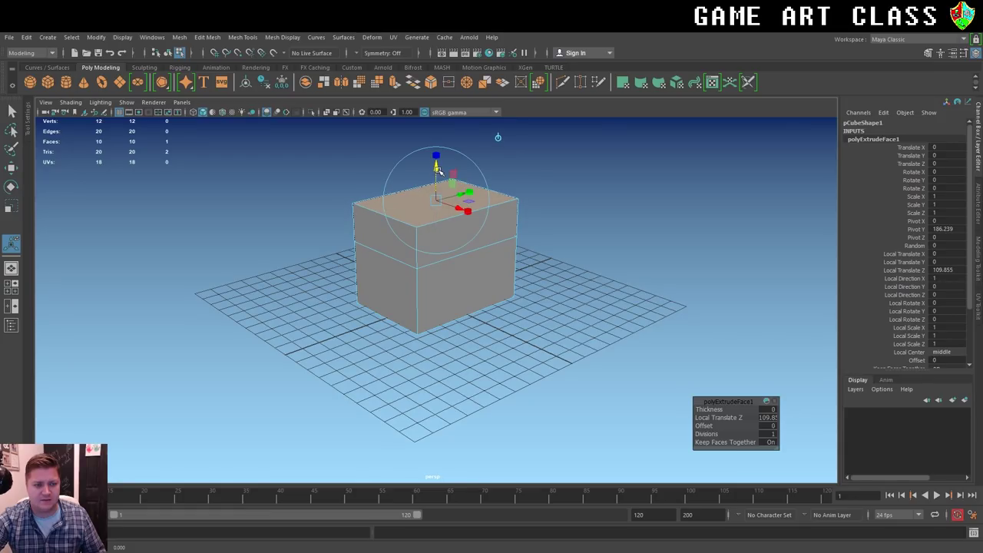
Scale the extruded top face into a ridge and fine-tune its height as a gable roof.
{"action": "key", "text": "r"}
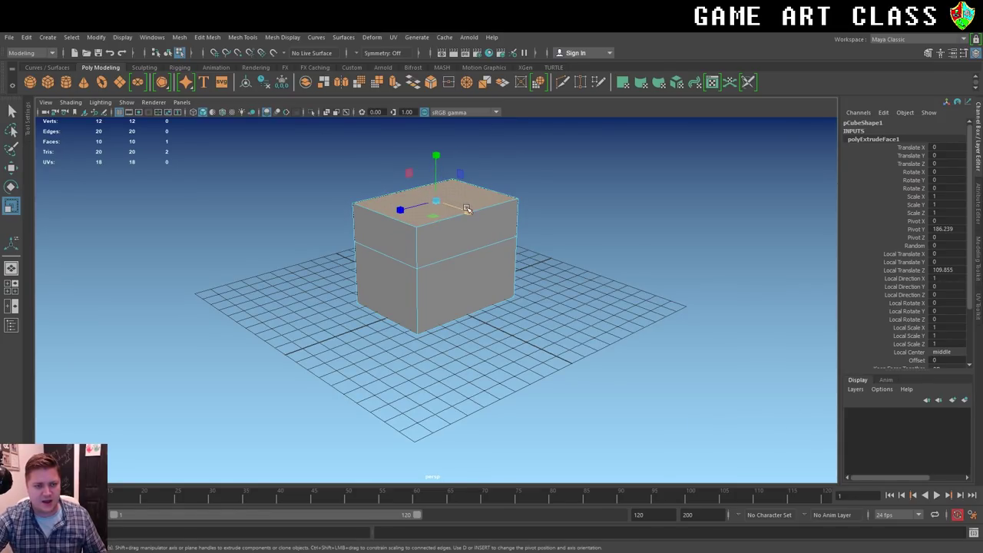
{"action": "left_click_drag", "start_coordinate": [467, 208], "coordinate": [419, 203]}
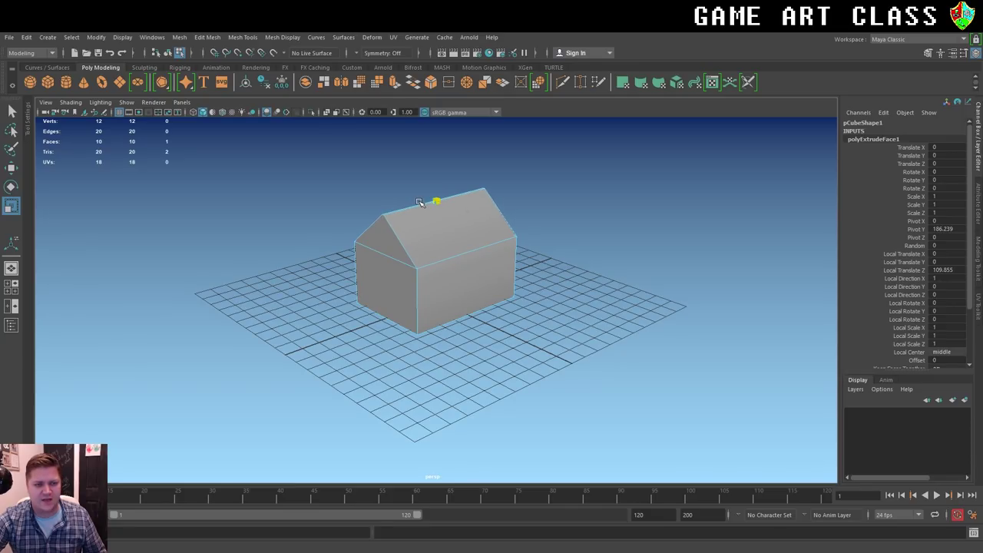
{"action": "left_click_drag", "start_coordinate": [418, 203], "coordinate": [418, 203]}
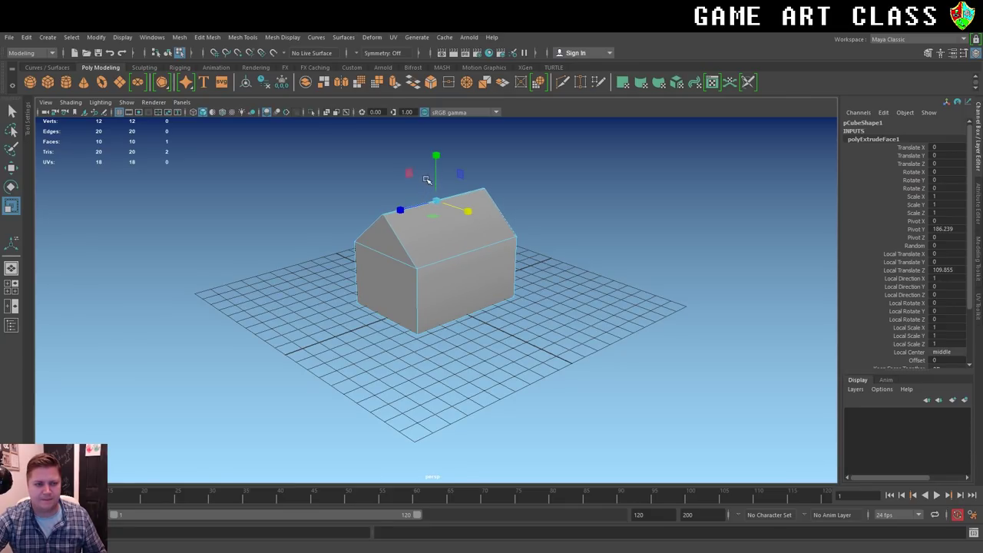
{"action": "key", "text": "w"}
{"action": "left_click_drag", "start_coordinate": [435, 152], "coordinate": [437, 157]}
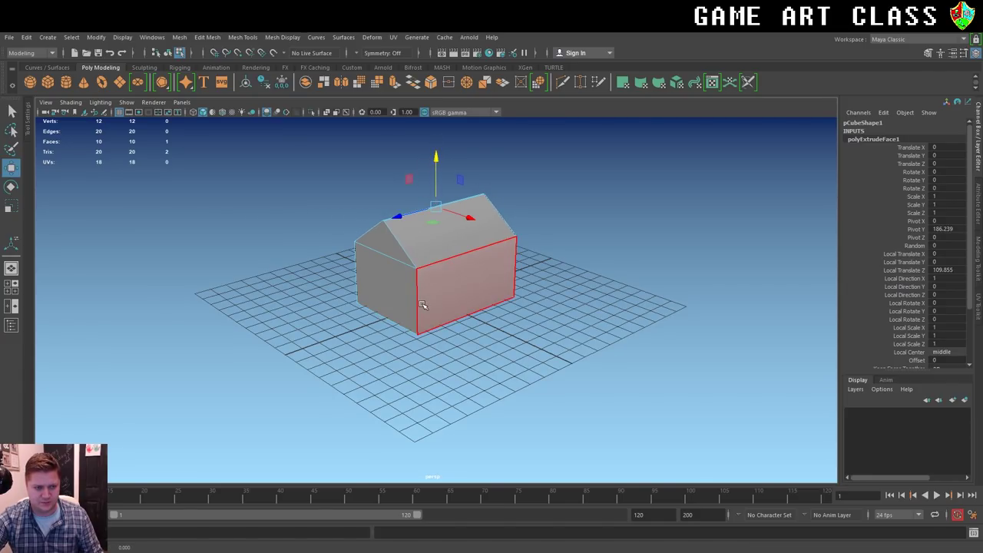
{"action": "left_click_drag", "start_coordinate": [423, 305], "coordinate": [413, 284], "text": "alt"}
Extrude the gable-end wall, narrow it, and push it out 161.046 units as an annex block.
{"action": "left_click", "coordinate": [418, 298]}
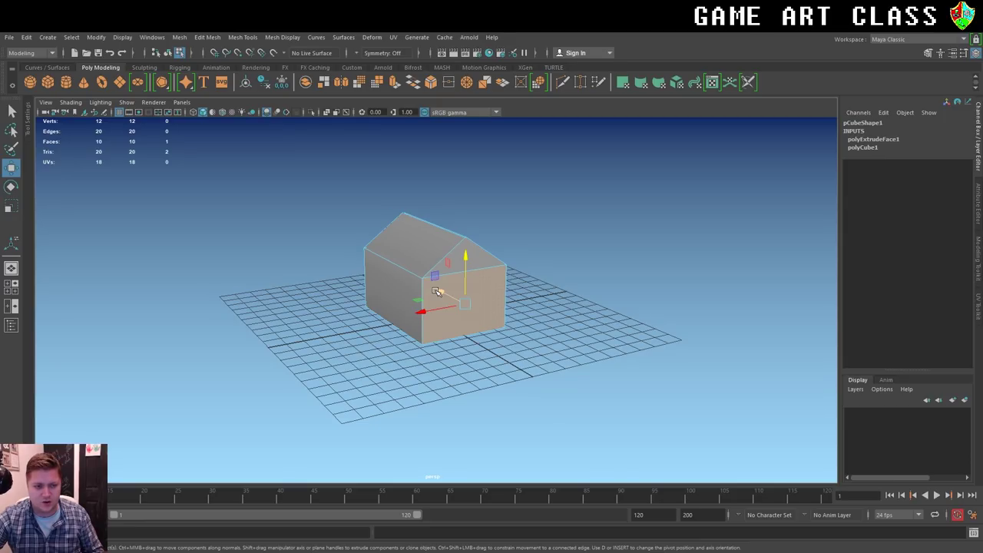
{"action": "key", "text": "ctrl+e"}
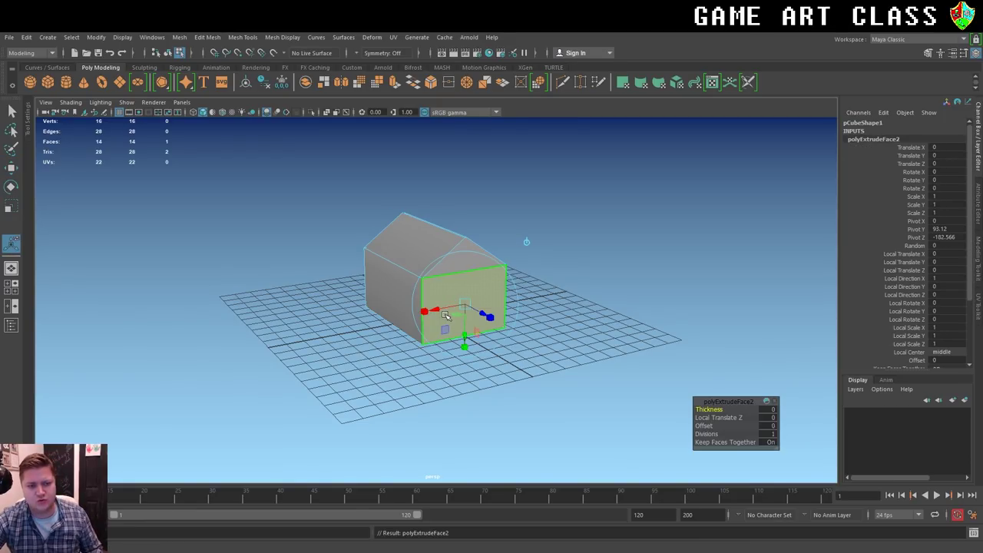
{"action": "left_click_drag", "start_coordinate": [425, 311], "coordinate": [436, 312]}
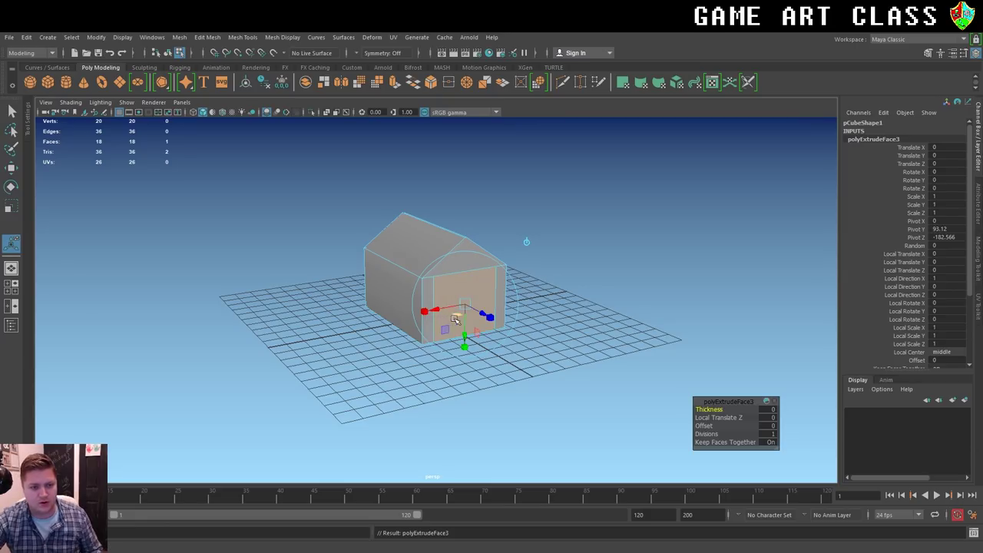
{"action": "key", "text": "ctrl+e"}
{"action": "left_click_drag", "start_coordinate": [485, 316], "coordinate": [514, 333]}
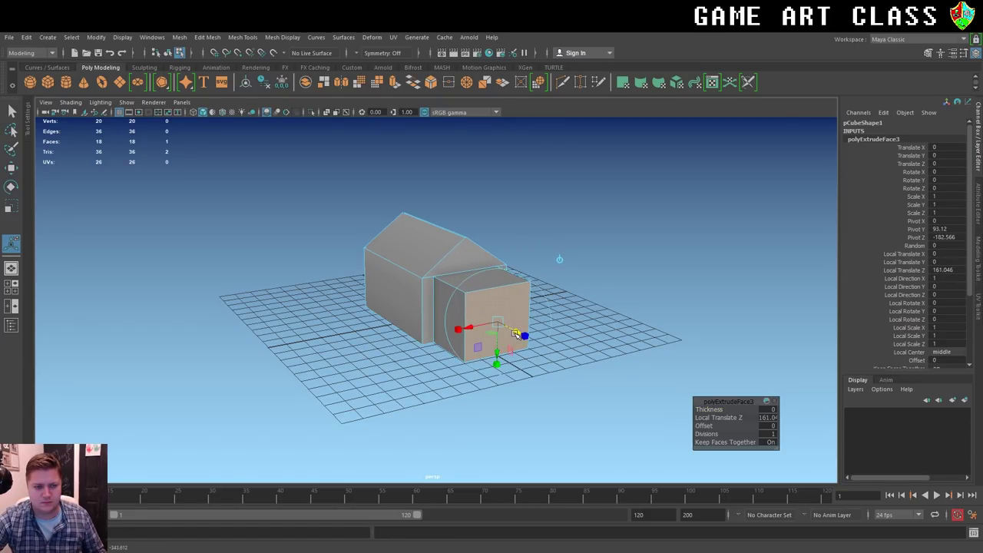
{"action": "mouse_move", "coordinate": [515, 334]}
{"action": "left_mouse_down", "text": "alt"}
{"action": "mouse_move", "coordinate": [433, 363]}
{"action": "mouse_move", "coordinate": [443, 366]}
{"action": "mouse_move", "coordinate": [274, 366]}
{"action": "mouse_move", "coordinate": [461, 380]}
{"action": "left_mouse_up", "text": "alt"}
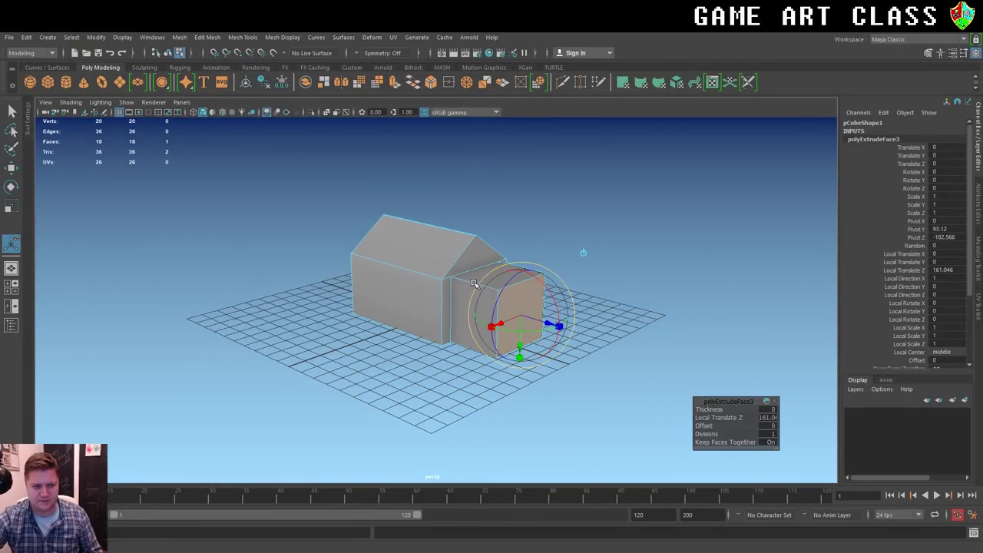
{"action": "left_click", "coordinate": [471, 277]}
Adjust the new block's top face height, then undo the change.
{"action": "left_click", "coordinate": [478, 276]}
{"action": "key", "text": "w"}
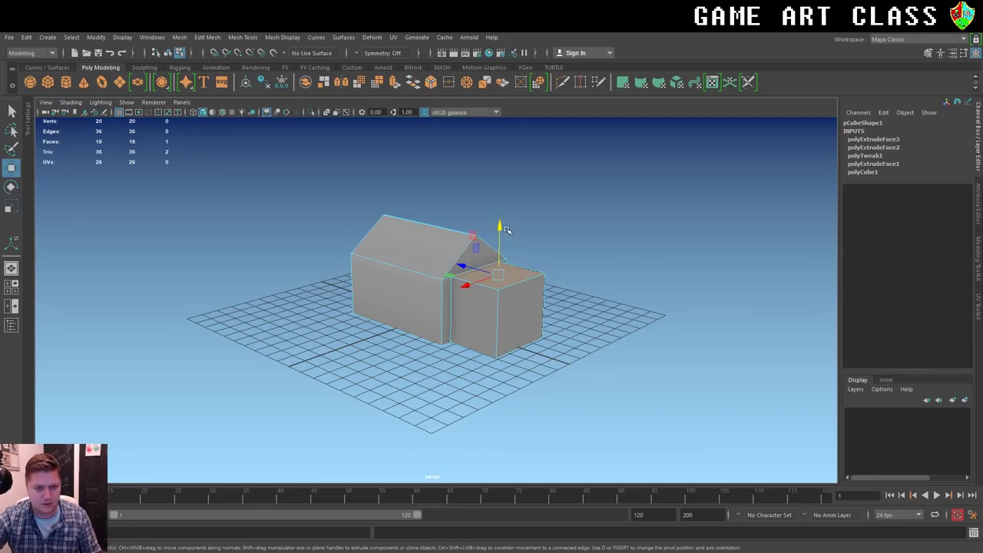
{"action": "left_click_drag", "start_coordinate": [500, 223], "coordinate": [500, 232]}
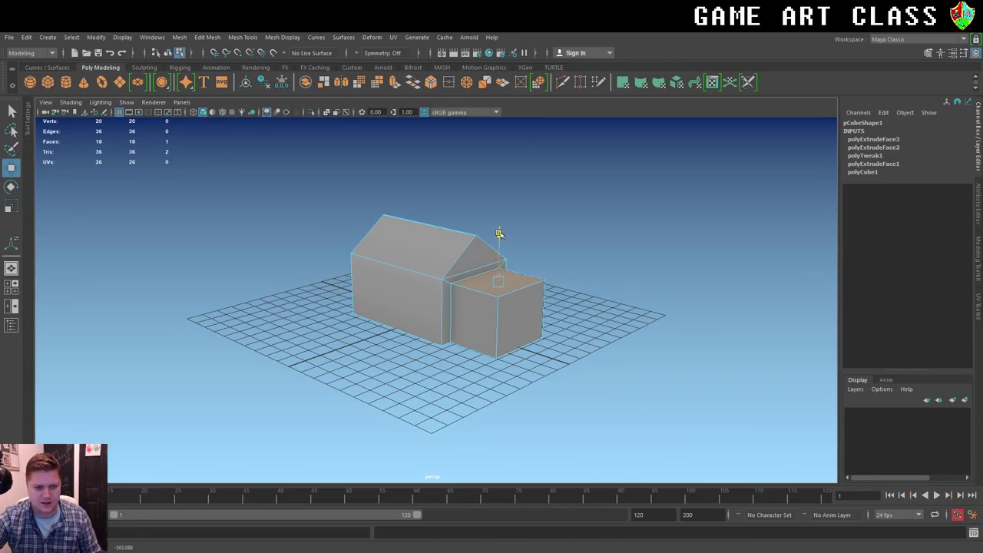
{"action": "left_click_drag", "start_coordinate": [393, 330], "coordinate": [481, 313], "text": "alt"}
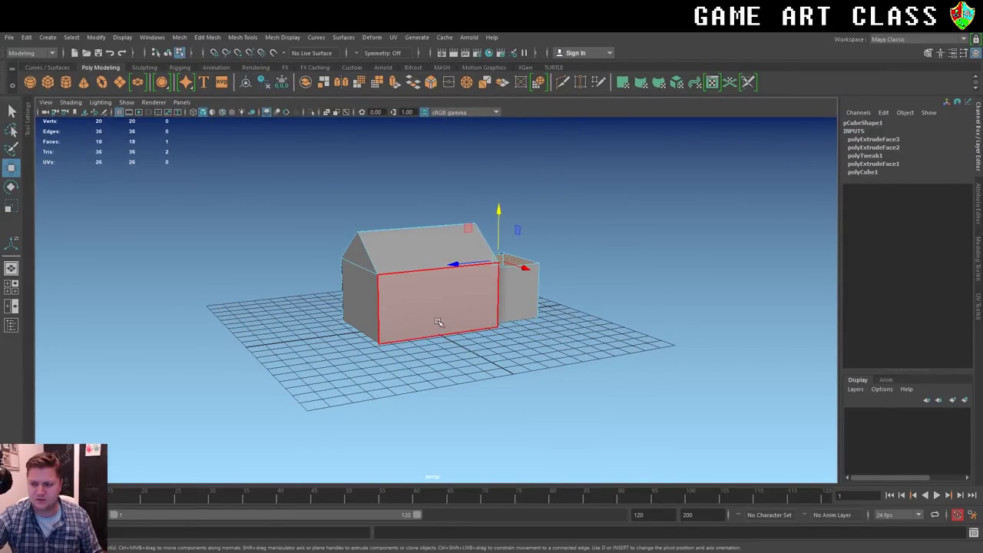
{"action": "left_click_drag", "start_coordinate": [420, 325], "coordinate": [551, 271], "text": "alt"}
{"action": "key", "text": "ctrl+z"}
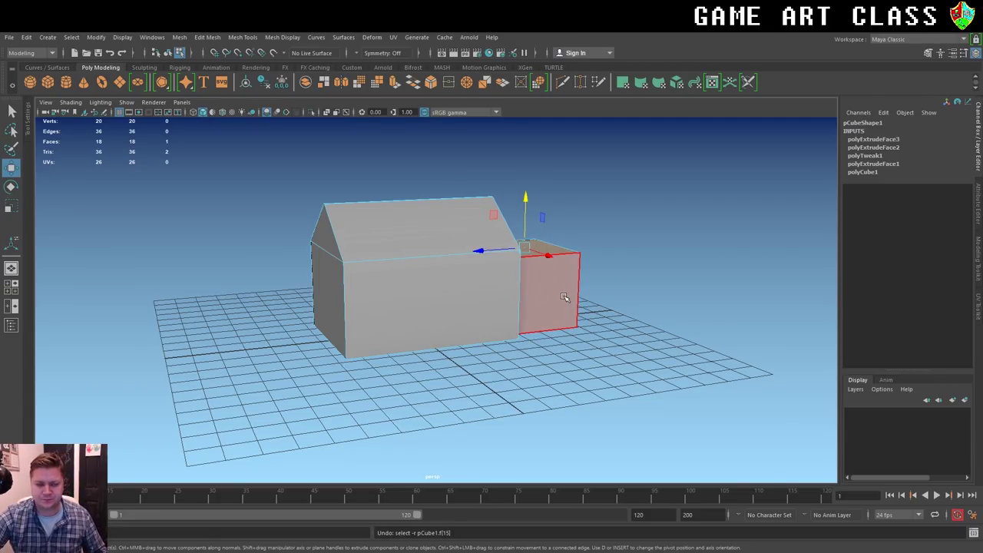
Extrude the annex's end face twice, pushing it out 103.162 units.
{"action": "left_click", "coordinate": [541, 284]}
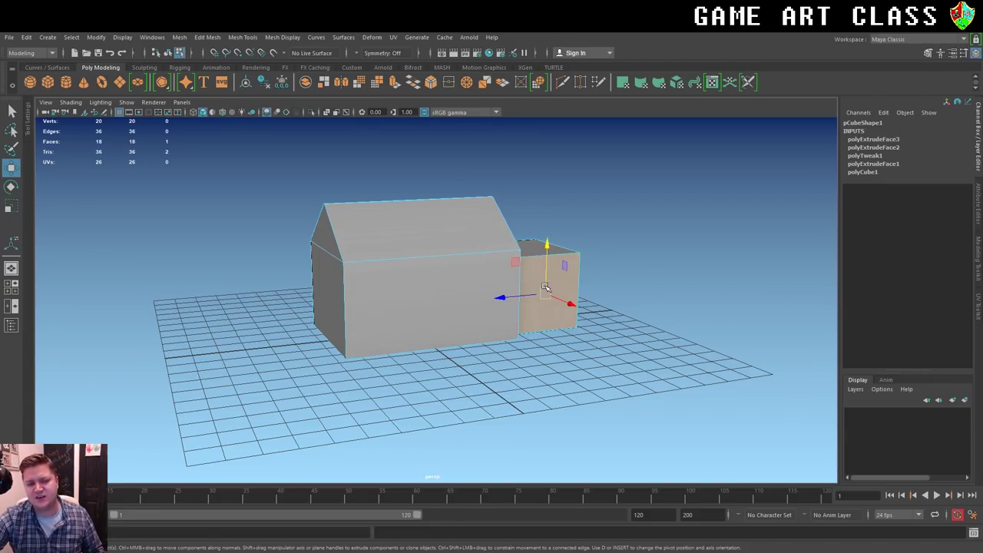
{"action": "key", "text": "ctrl+e"}
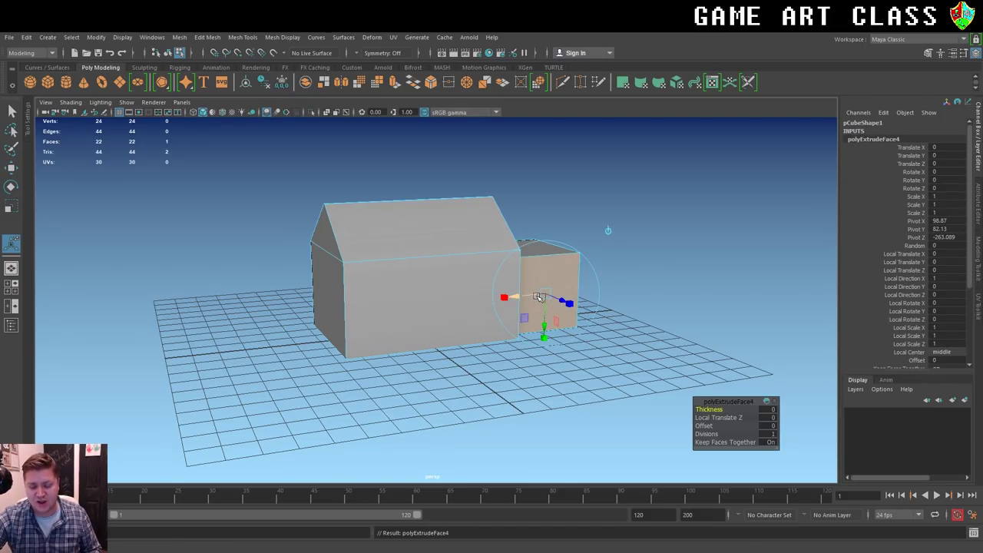
{"action": "key", "text": "ctrl+e"}
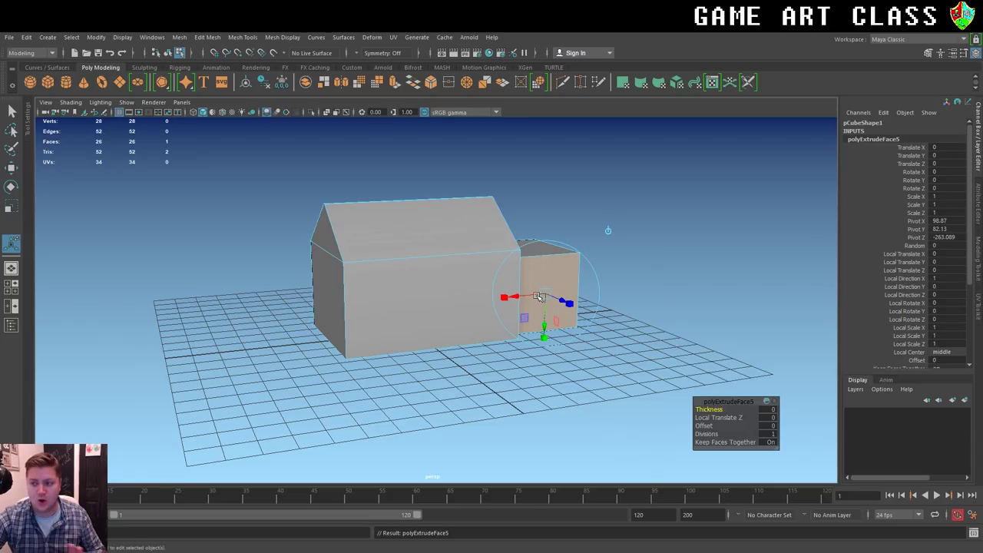
{"action": "mouse_move", "coordinate": [499, 307]}
{"action": "left_mouse_down", "text": "alt"}
{"action": "mouse_move", "coordinate": [562, 291]}
{"action": "mouse_move", "coordinate": [599, 303]}
{"action": "left_mouse_up", "text": "alt"}
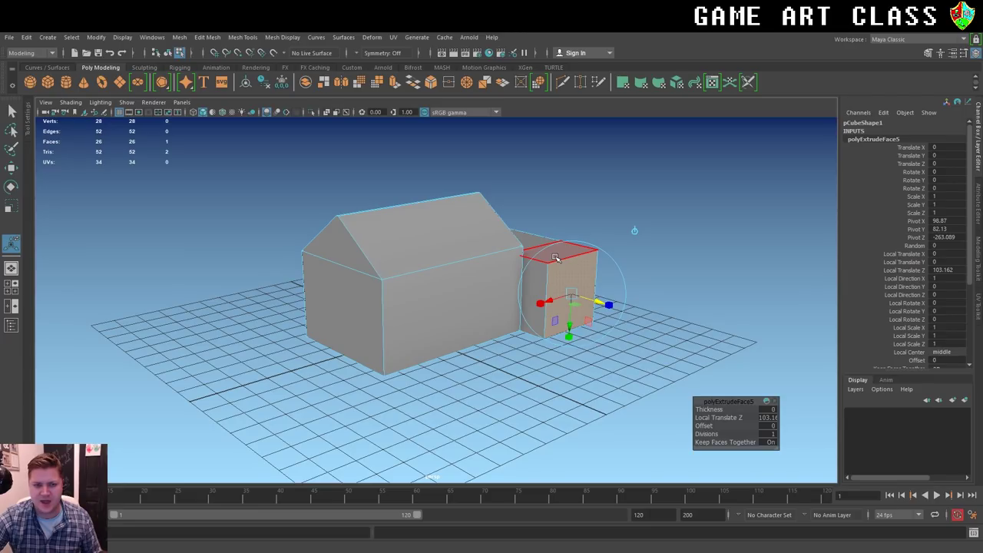
Lower the new extension's top face below the annex.
{"action": "key", "text": "w"}
{"action": "left_click", "coordinate": [564, 257]}
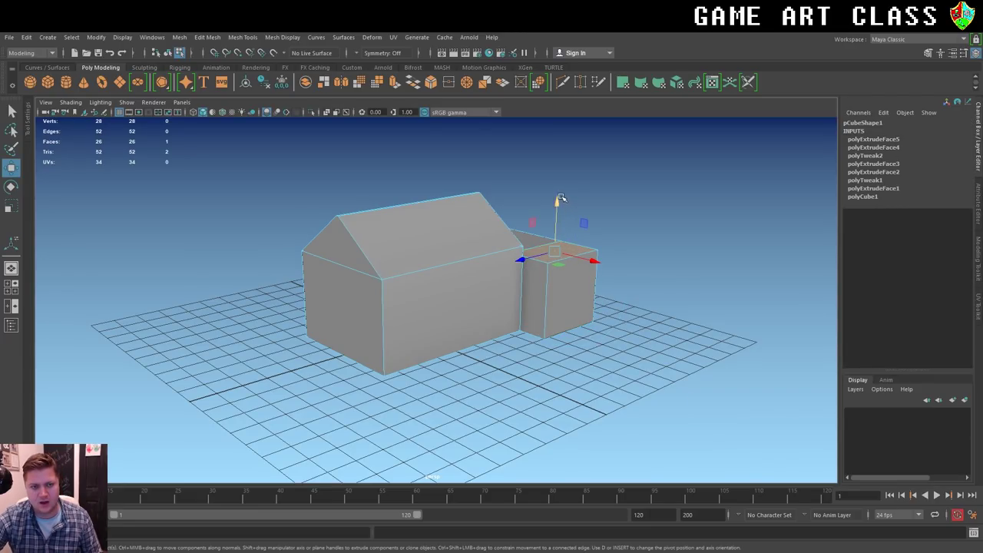
{"action": "left_click_drag", "start_coordinate": [561, 198], "coordinate": [559, 223]}
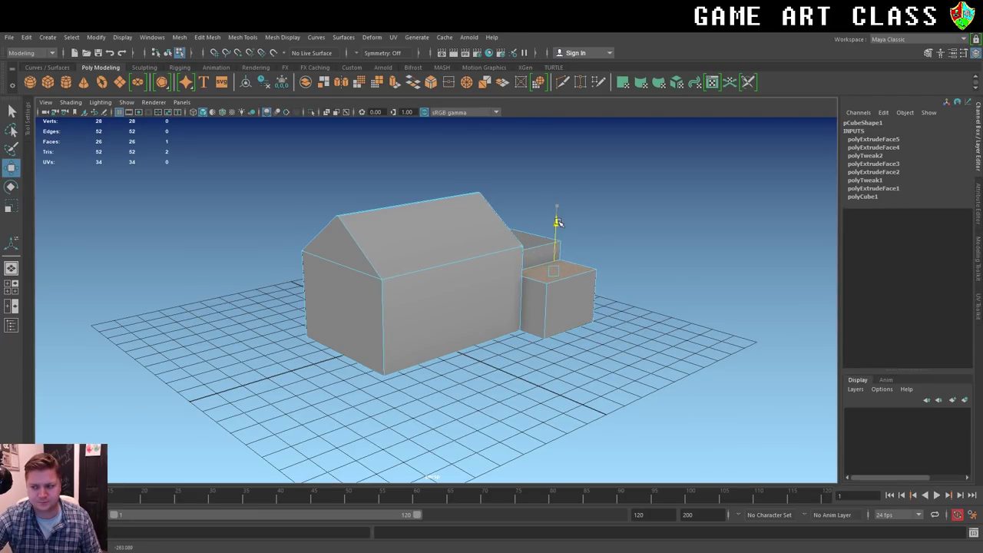
{"action": "left_click_drag", "start_coordinate": [558, 222], "coordinate": [559, 232]}
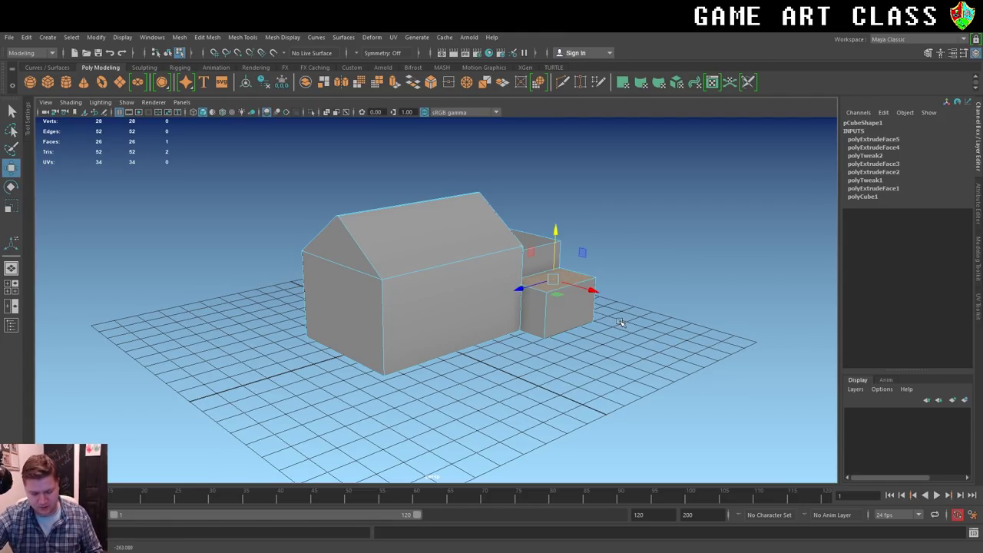
{"action": "mouse_move", "coordinate": [621, 323]}
{"action": "left_mouse_down", "text": "alt"}
{"action": "mouse_move", "coordinate": [584, 318]}
{"action": "mouse_move", "coordinate": [548, 290]}
{"action": "left_mouse_up", "text": "alt"}
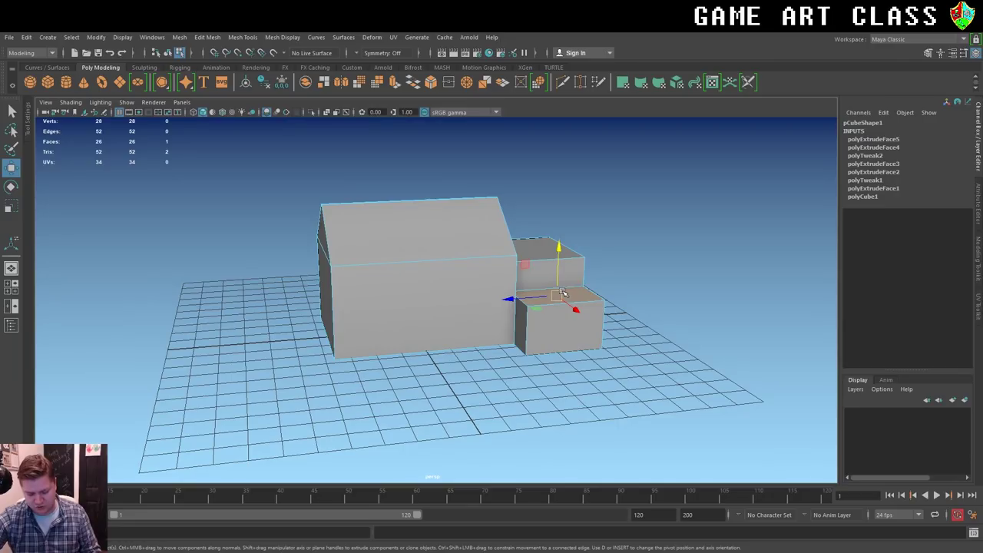
Extrude the extension's top face up 42.826 units and scale it inward into a taper.
{"action": "key", "text": "ctrl+e"}
{"action": "left_click_drag", "start_coordinate": [563, 288], "coordinate": [565, 247]}
{"action": "key", "text": "r"}
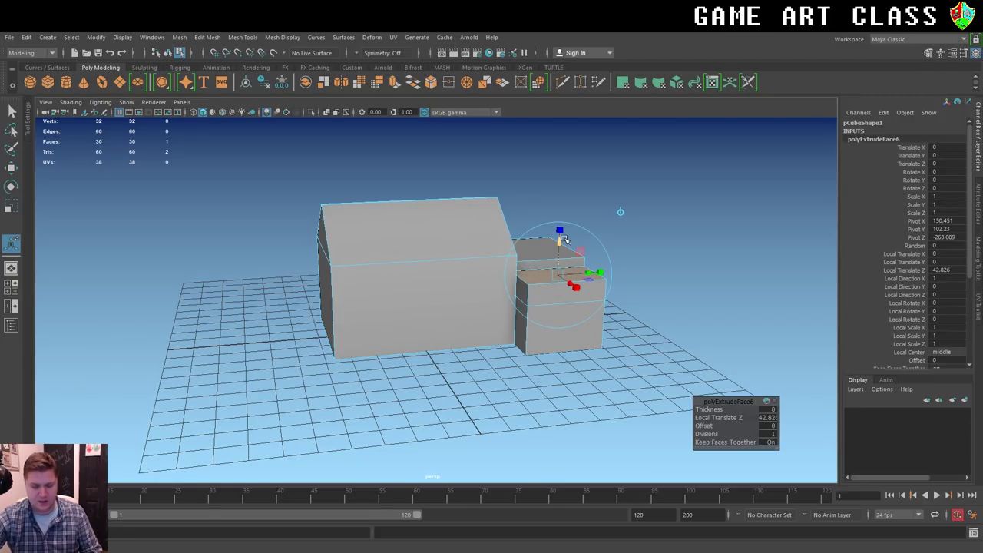
{"action": "left_click_drag", "start_coordinate": [557, 274], "coordinate": [544, 277]}
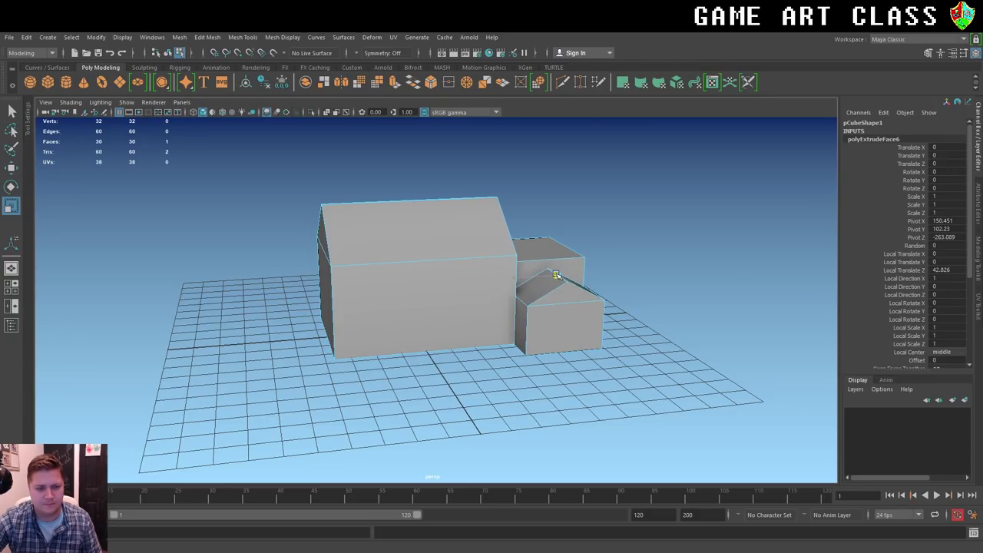
{"action": "left_click_drag", "start_coordinate": [544, 278], "coordinate": [539, 275], "text": "alt"}
{"action": "mouse_move", "coordinate": [450, 311]}
{"action": "left_mouse_down", "text": "alt"}
{"action": "mouse_move", "coordinate": [480, 309]}
{"action": "mouse_move", "coordinate": [383, 316]}
{"action": "mouse_move", "coordinate": [414, 322]}
{"action": "left_mouse_up", "text": "alt"}
Extrude the annex face upward, squeeze it into a peaked ridge, and lower the ridge slightly.
{"action": "key", "text": "w"}
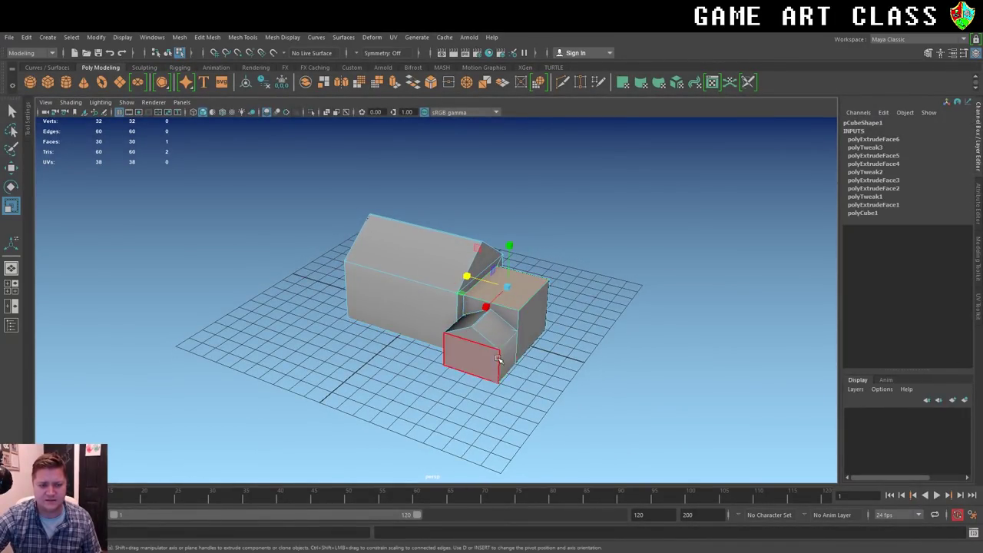
{"action": "left_click_drag", "start_coordinate": [484, 343], "coordinate": [419, 334], "text": "alt"}
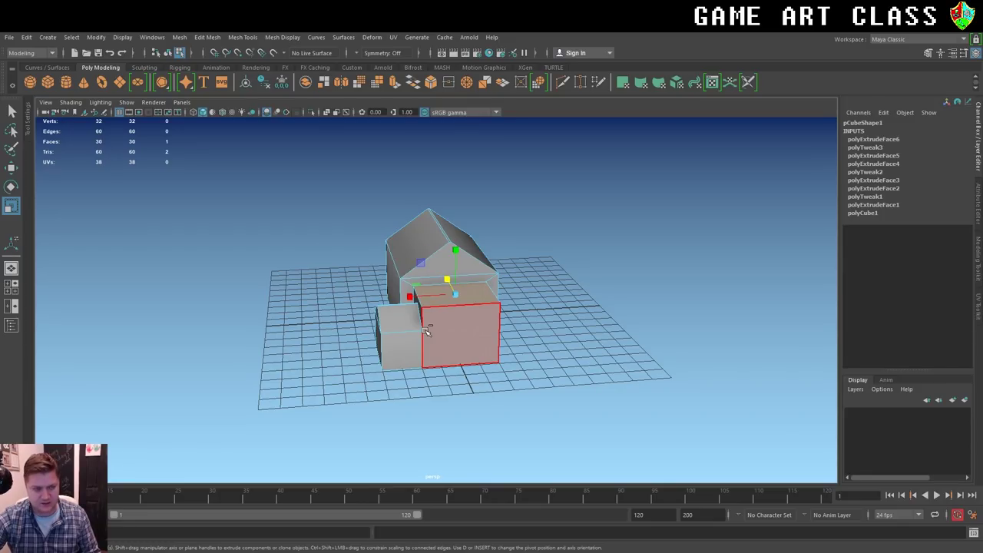
{"action": "key", "text": "ctrl+e"}
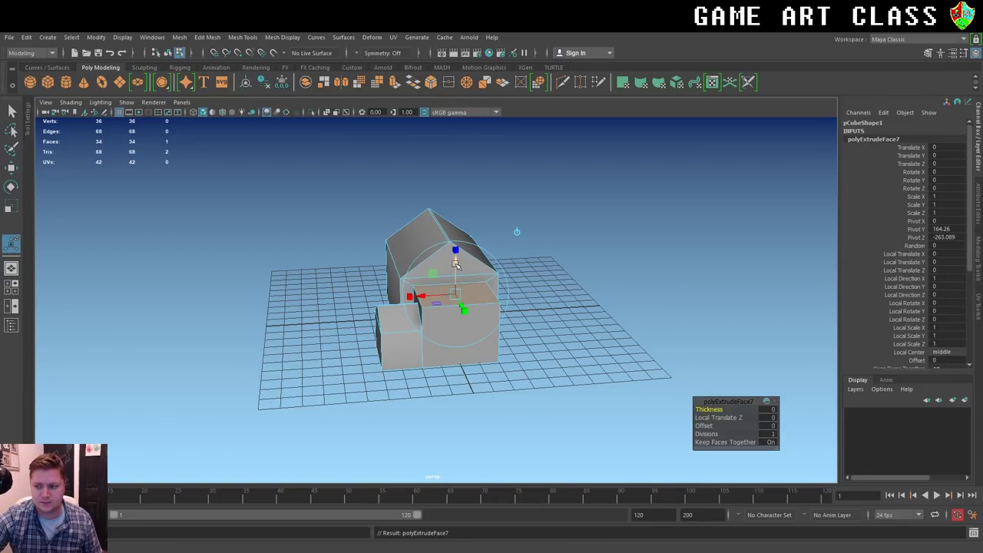
{"action": "left_click_drag", "start_coordinate": [455, 263], "coordinate": [461, 231]}
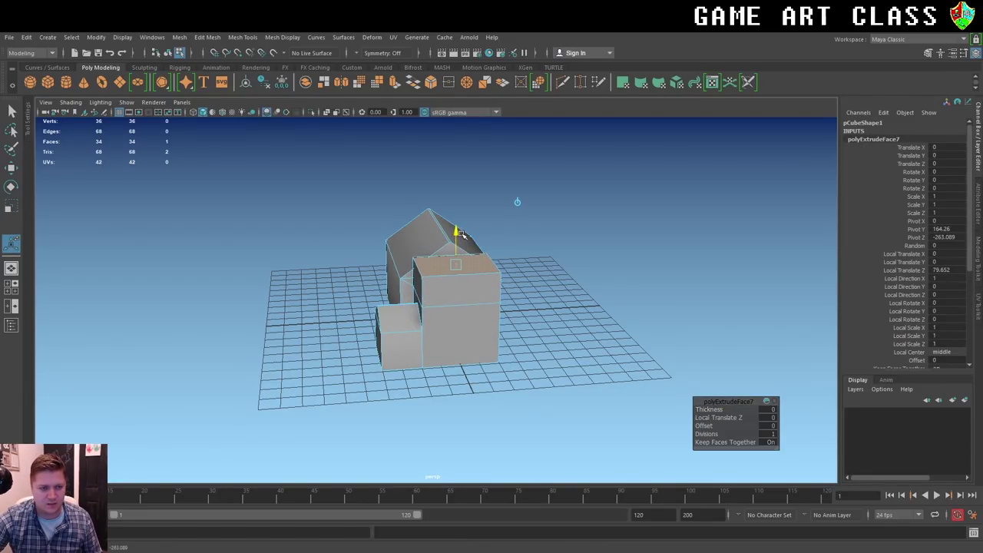
{"action": "key", "text": "r"}
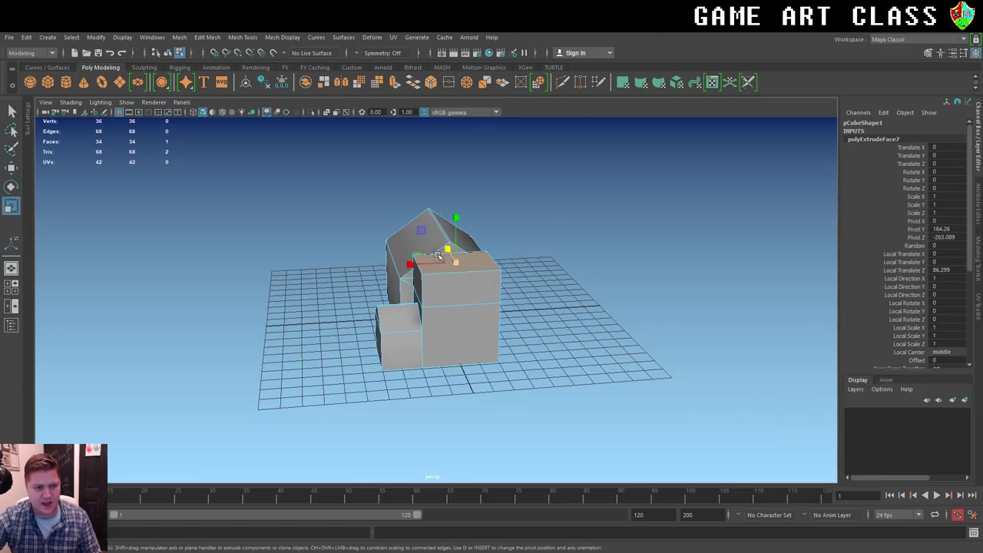
{"action": "mouse_move", "coordinate": [412, 265]}
{"action": "left_mouse_down"}
{"action": "mouse_move", "coordinate": [450, 263]}
{"action": "mouse_move", "coordinate": [424, 283]}
{"action": "left_mouse_up"}
{"action": "key", "text": "w"}
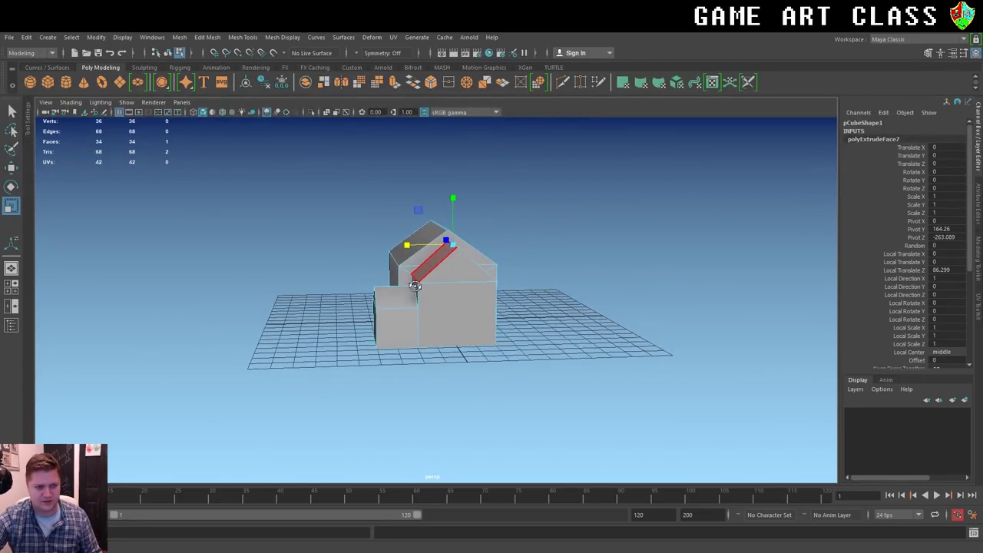
{"action": "key", "text": "w"}
{"action": "left_click_drag", "start_coordinate": [454, 196], "coordinate": [453, 200]}
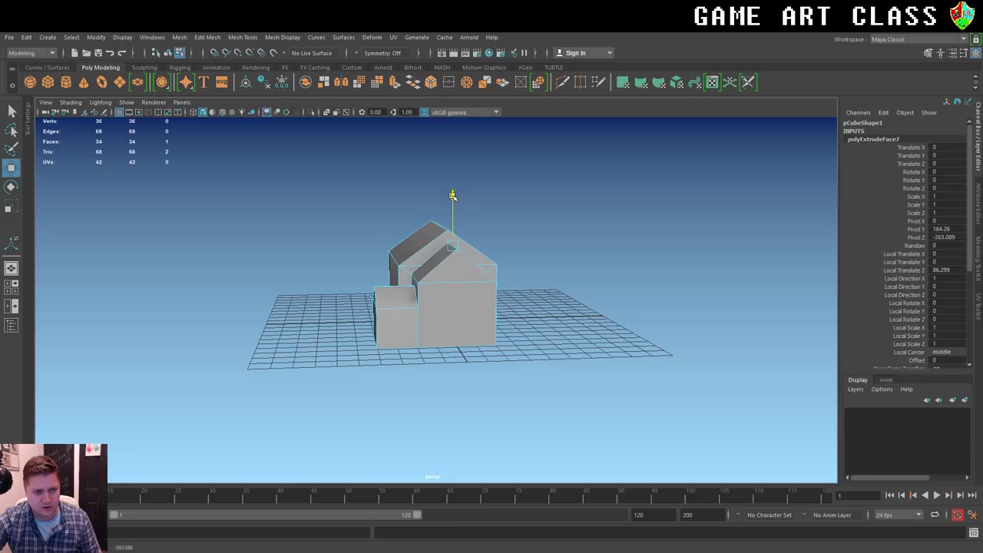
{"action": "mouse_move", "coordinate": [406, 276]}
{"action": "left_mouse_down", "text": "alt"}
{"action": "mouse_move", "coordinate": [476, 303]}
{"action": "mouse_move", "coordinate": [455, 305]}
{"action": "left_mouse_up", "text": "alt"}
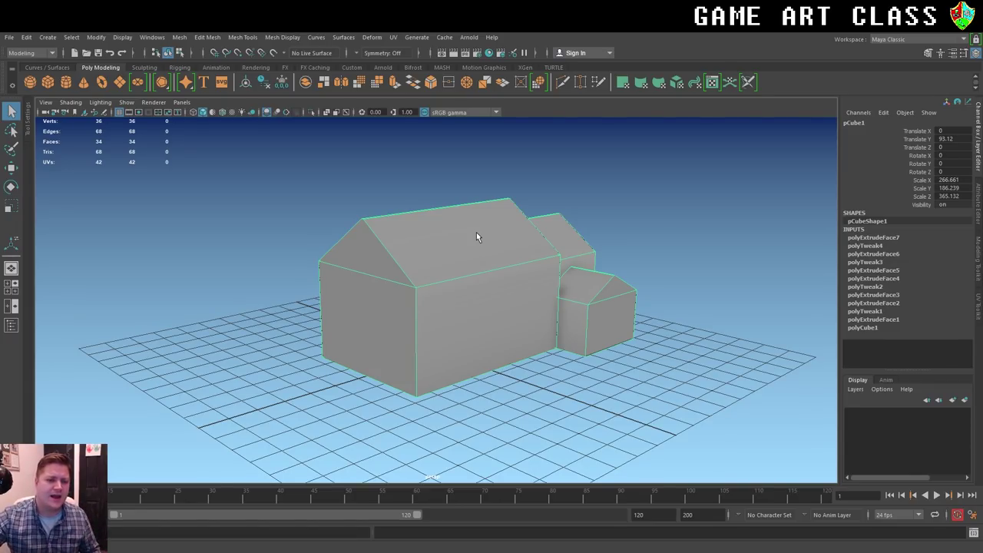
Duplicate the house and freeze the copy's transformations.
{"action": "mouse_move", "coordinate": [476, 232]}
{"action": "left_mouse_down", "text": "alt"}
{"action": "mouse_move", "coordinate": [458, 254]}
{"action": "mouse_move", "coordinate": [472, 266]}
{"action": "left_mouse_up", "text": "alt"}
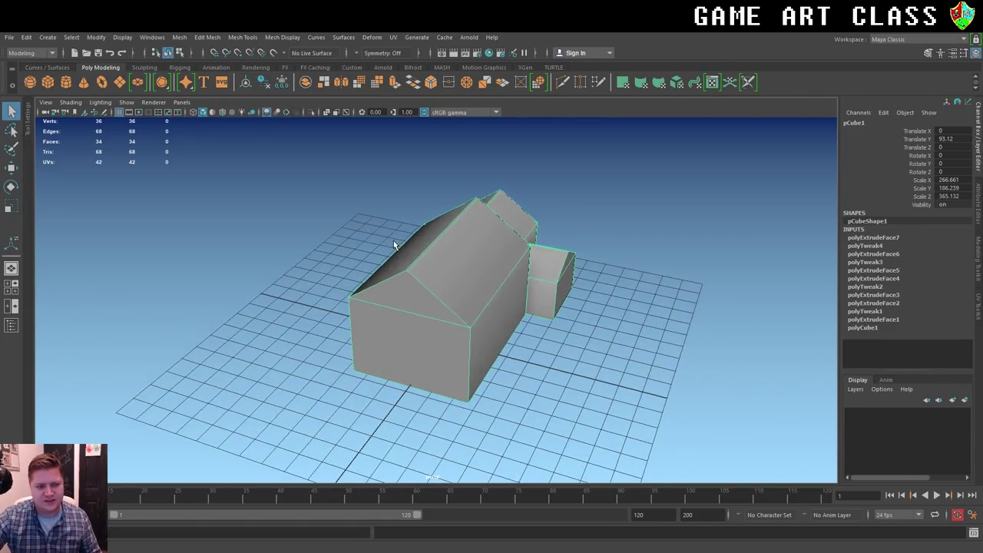
{"action": "left_click_drag", "start_coordinate": [377, 230], "coordinate": [461, 268], "text": "alt"}
{"action": "scroll", "coordinate": [463, 276], "scroll_direction": "down", "scroll_amount": 2}
{"action": "key", "text": "w"}
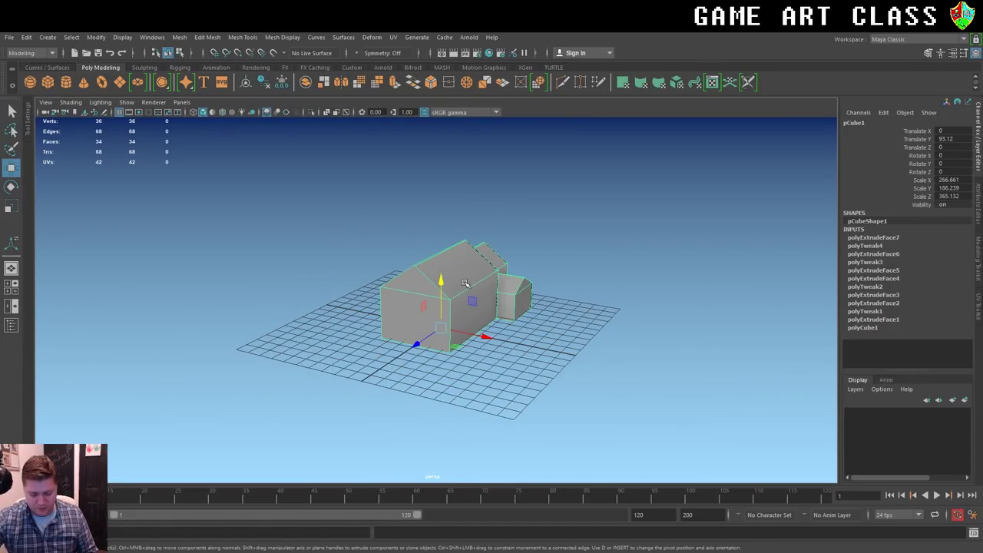
{"action": "key", "text": "ctrl+d"}
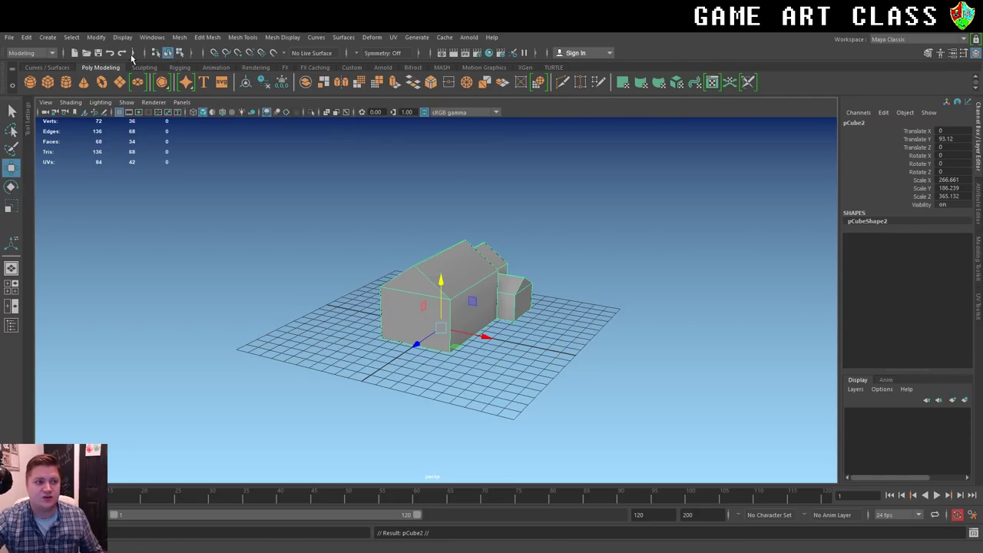
{"action": "left_click", "coordinate": [97, 38]}
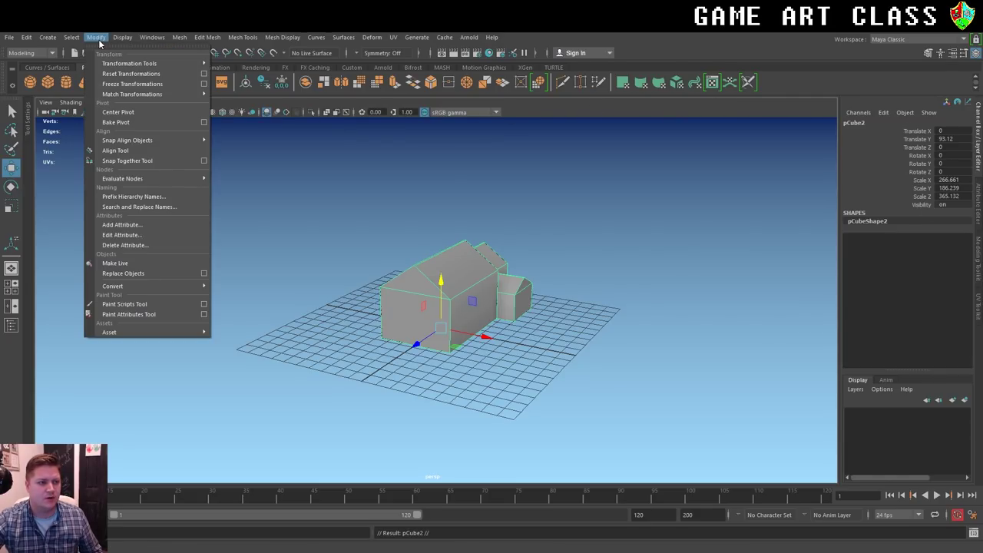
{"action": "left_click", "coordinate": [141, 86]}
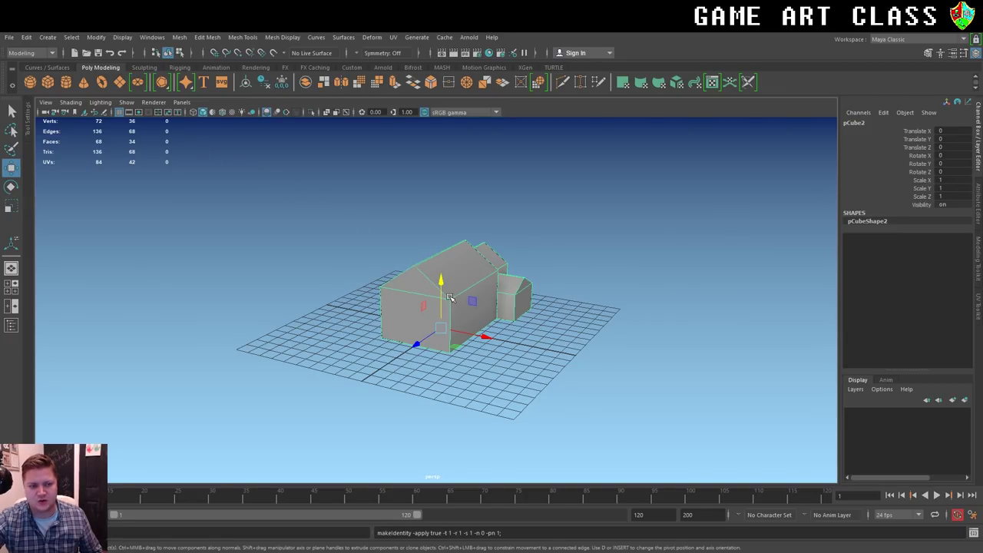
Lift the house copy above the original to Translate Y 401.349.
{"action": "left_click_drag", "start_coordinate": [439, 282], "coordinate": [442, 175], "text": "shift"}
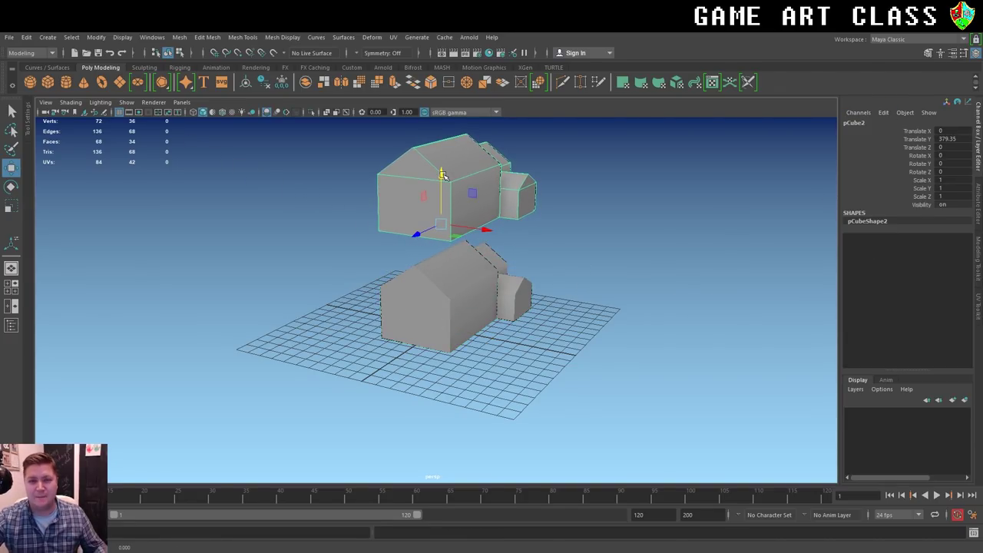
{"action": "double_click", "coordinate": [948, 139]}
{"action": "type", "text": "0"}
{"action": "key", "text": "Return"}
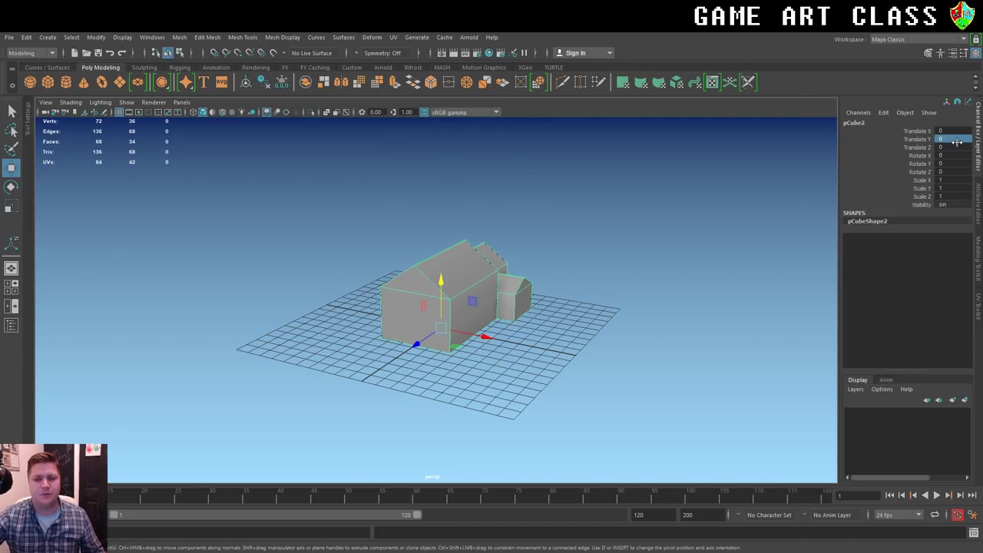
{"action": "left_click_drag", "start_coordinate": [444, 282], "coordinate": [451, 168]}
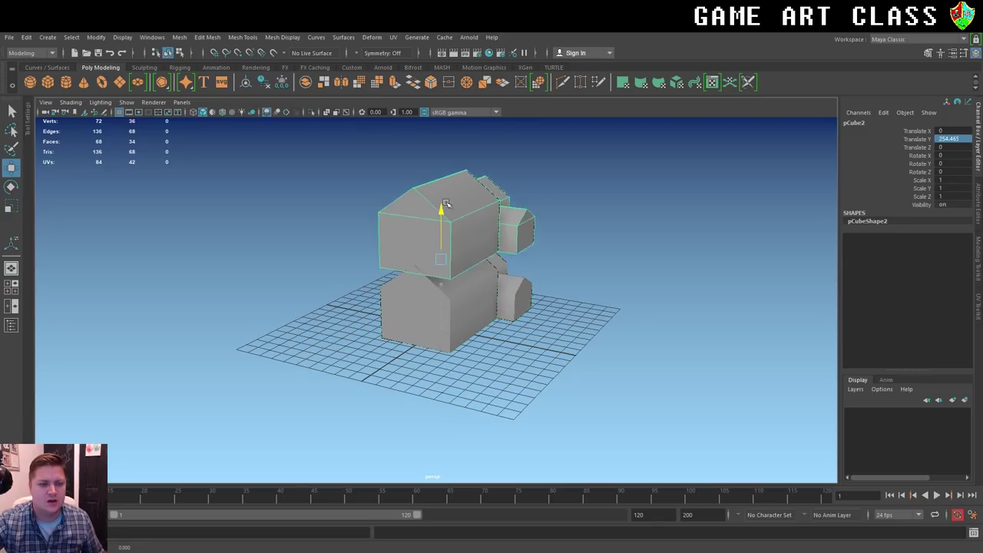
{"action": "left_click_drag", "start_coordinate": [394, 254], "coordinate": [415, 176], "text": "alt"}
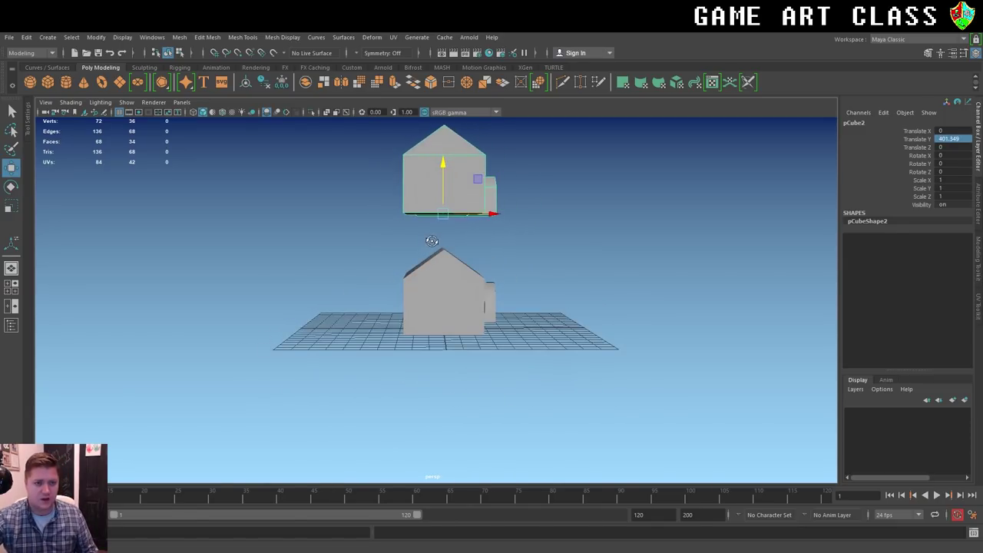
{"action": "right_click", "coordinate": [419, 172]}
Delete the copy's wall faces and both gable-end faces, leaving only the roof slopes.
{"action": "left_click_drag", "start_coordinate": [574, 242], "coordinate": [340, 164]}
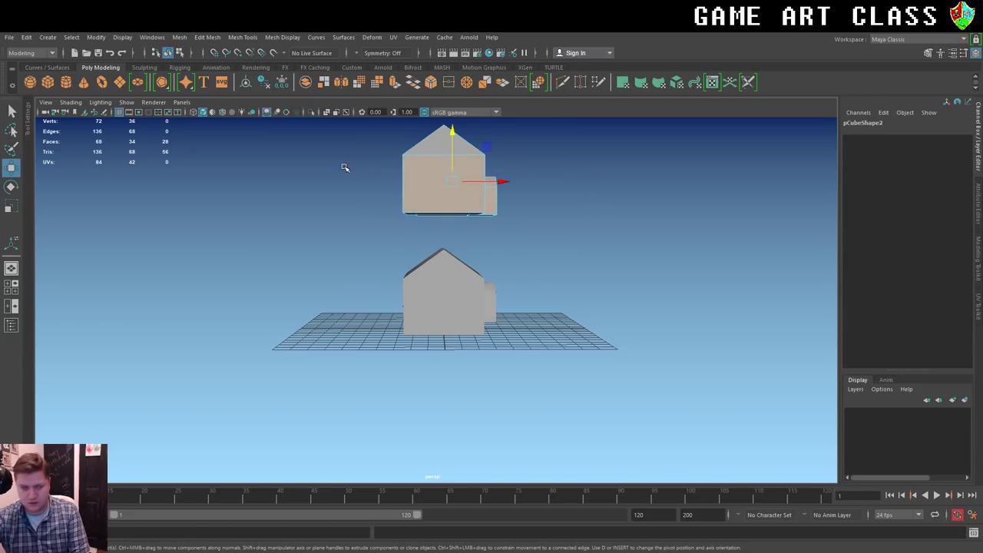
{"action": "key", "text": "Delete"}
{"action": "mouse_move", "coordinate": [511, 200]}
{"action": "left_mouse_down", "text": "alt"}
{"action": "mouse_move", "coordinate": [631, 201]}
{"action": "mouse_move", "coordinate": [520, 220]}
{"action": "left_mouse_up", "text": "alt"}
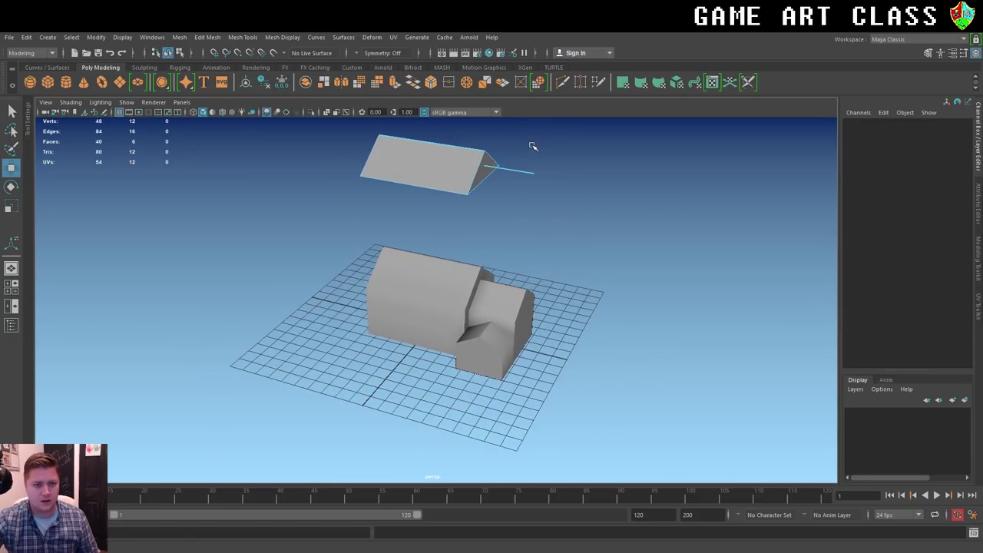
{"action": "left_click_drag", "start_coordinate": [532, 146], "coordinate": [523, 189]}
{"action": "key", "text": "Delete"}
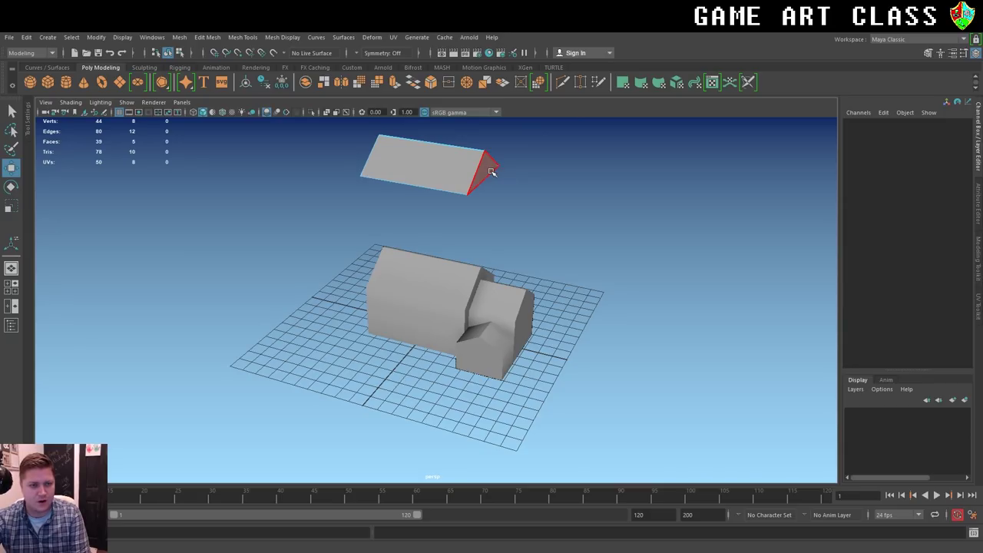
{"action": "left_click_drag", "start_coordinate": [426, 199], "coordinate": [522, 192], "text": "alt"}
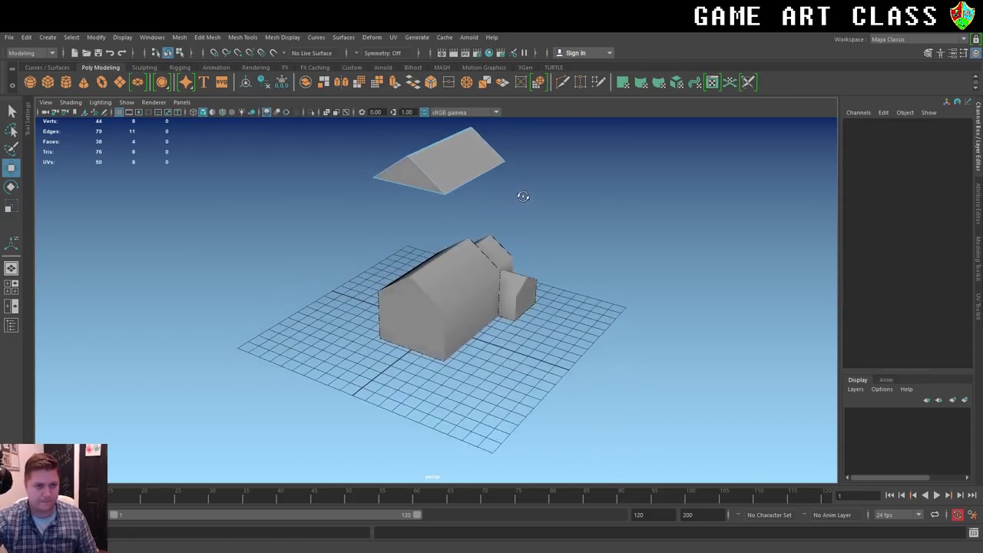
{"action": "left_click", "coordinate": [407, 175]}
{"action": "key", "text": "Delete"}
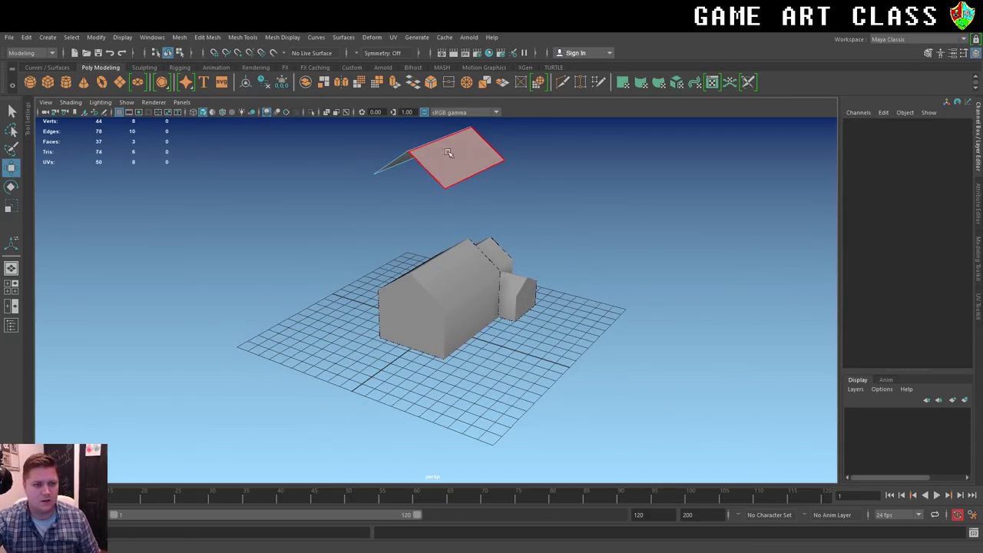
Lower the roof piece onto the house to Translate Y 165.12.
{"action": "right_click_drag", "start_coordinate": [451, 152], "coordinate": [498, 130]}
{"action": "left_click", "coordinate": [472, 155]}
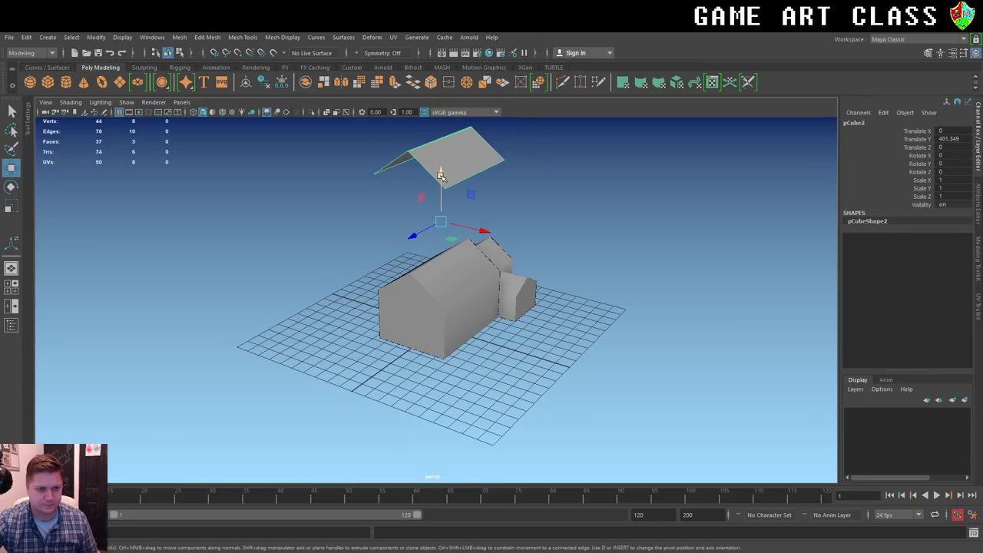
{"action": "mouse_move", "coordinate": [441, 175]}
{"action": "left_mouse_down"}
{"action": "mouse_move", "coordinate": [428, 254]}
{"action": "mouse_move", "coordinate": [430, 244]}
{"action": "left_mouse_up"}
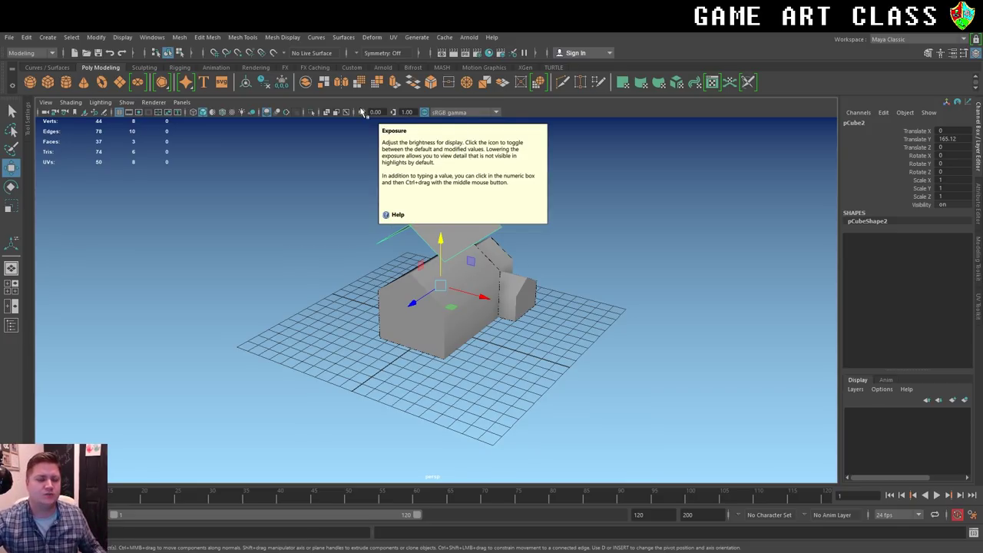
Apply Modify > Center Pivot to the roof piece, then orbit around the house.
{"action": "left_click", "coordinate": [94, 37]}
{"action": "left_click", "coordinate": [127, 112]}
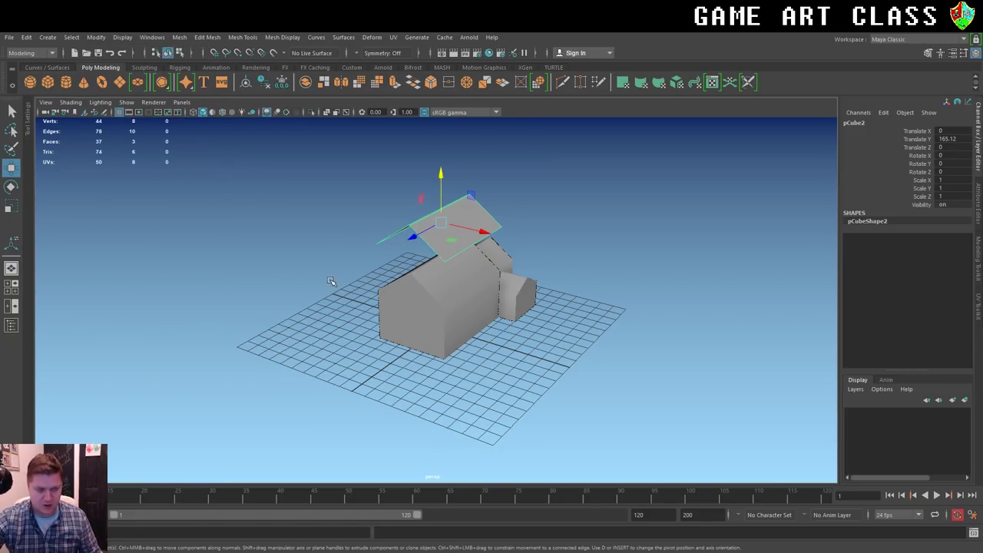
{"action": "mouse_move", "coordinate": [330, 281]}
{"action": "left_mouse_down", "text": "alt"}
{"action": "mouse_move", "coordinate": [364, 266]}
{"action": "mouse_move", "coordinate": [430, 291]}
{"action": "left_mouse_up", "text": "alt"}
{"action": "right_click_drag", "start_coordinate": [430, 291], "coordinate": [565, 300], "text": "alt"}
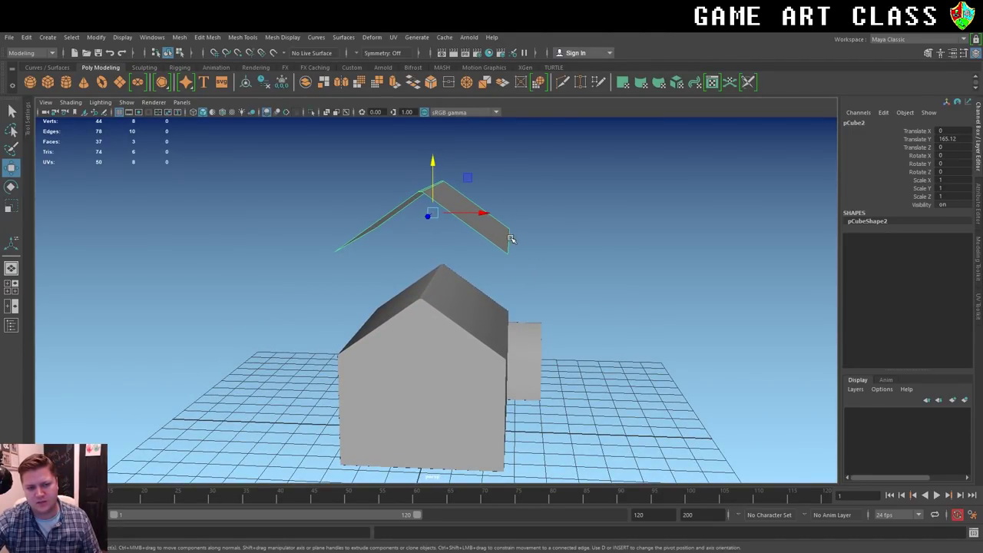
{"action": "left_click_drag", "start_coordinate": [580, 275], "coordinate": [525, 266], "text": "alt"}
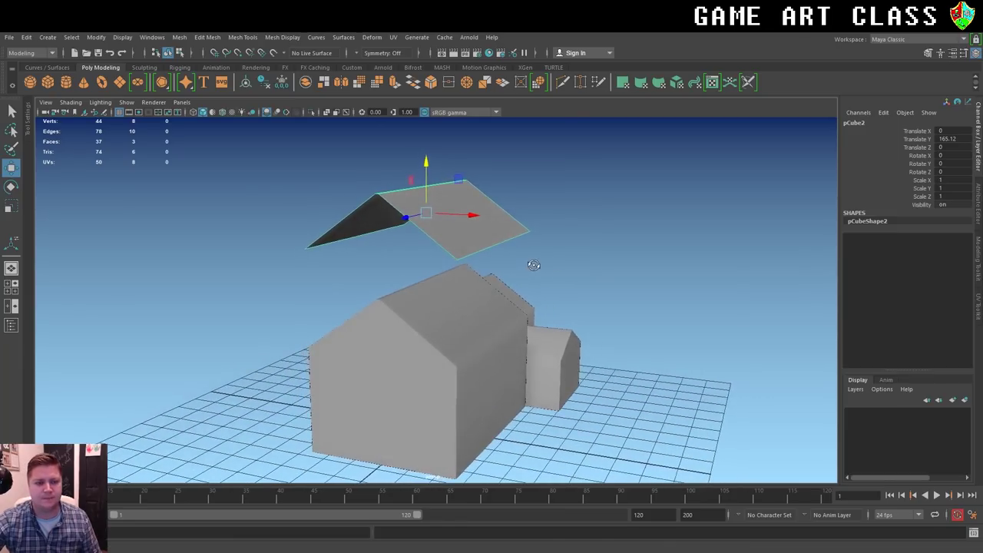
Select the lower edge of one roof slope in edge mode.
{"action": "right_click", "coordinate": [500, 243]}
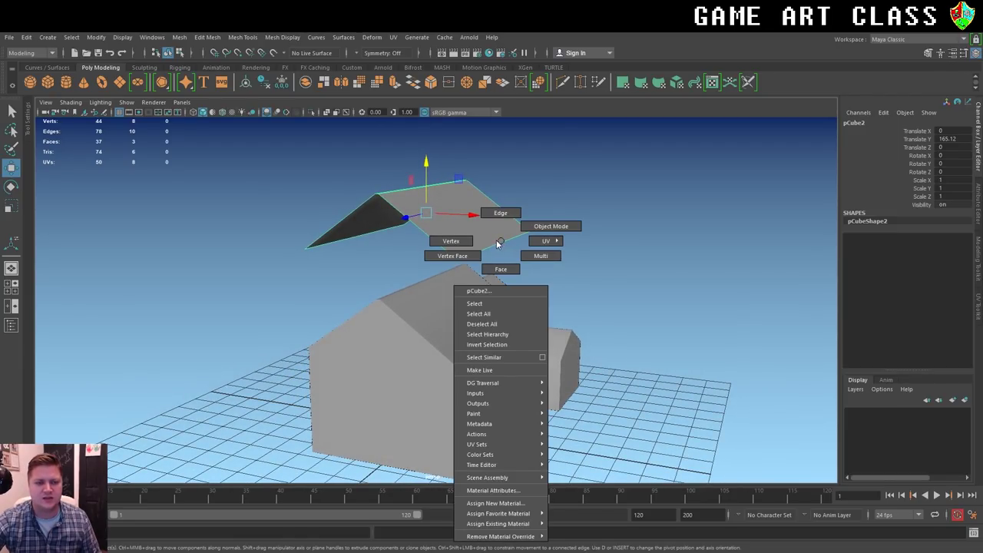
{"action": "left_click", "coordinate": [499, 229]}
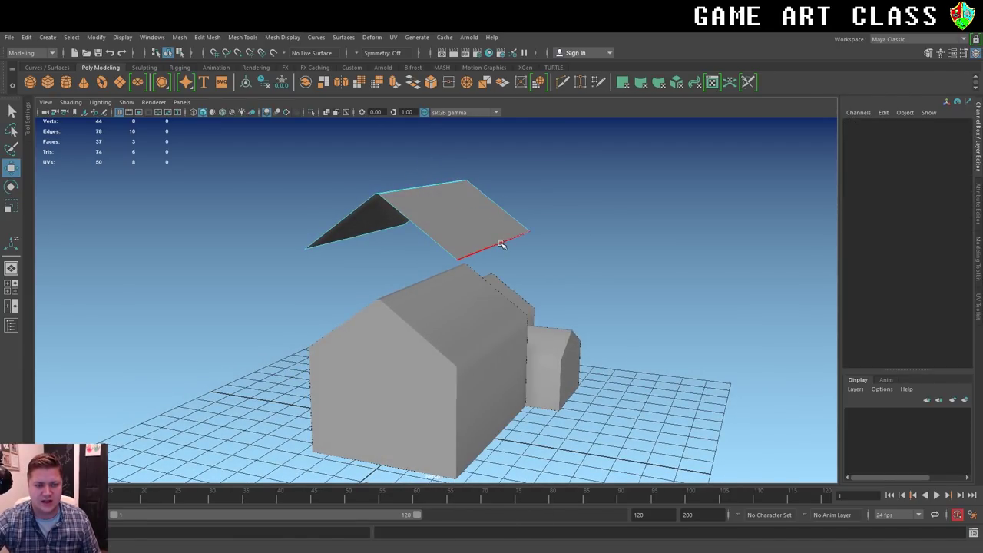
{"action": "left_click", "coordinate": [500, 244]}
{"action": "left_click_drag", "start_coordinate": [493, 284], "coordinate": [494, 281], "text": "alt"}
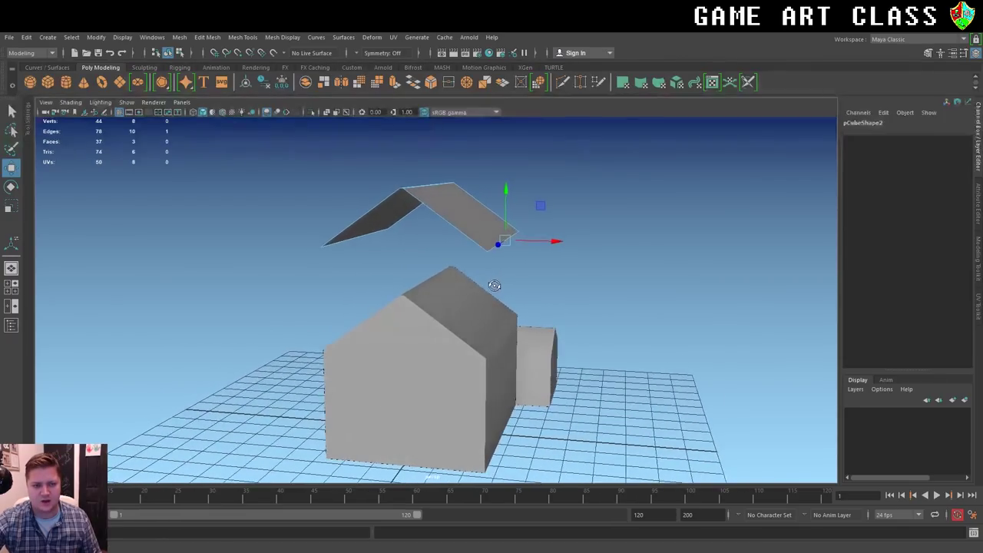
Set Move axis orientation to Component and pull the edge outward along the slope.
{"action": "double_click", "coordinate": [12, 168]}
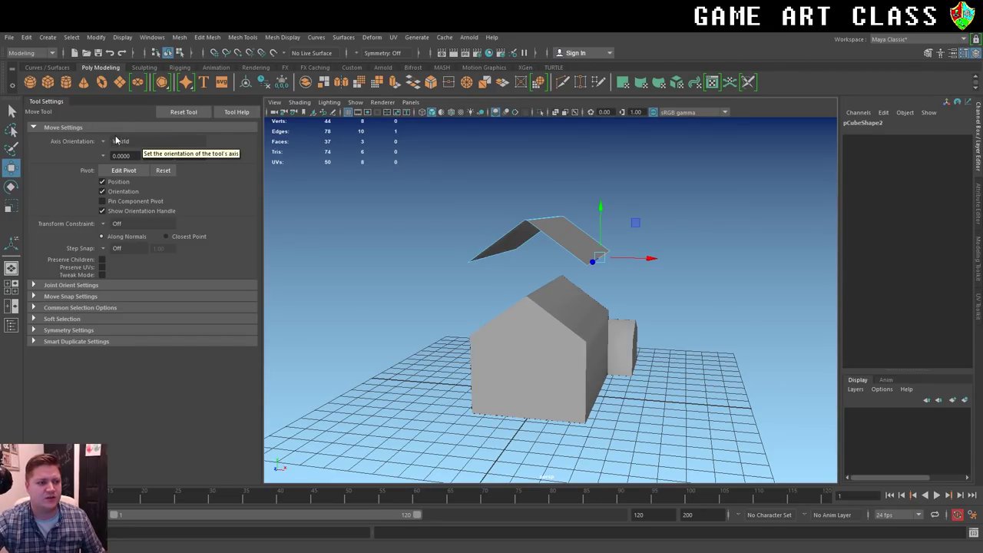
{"action": "left_click", "coordinate": [106, 142]}
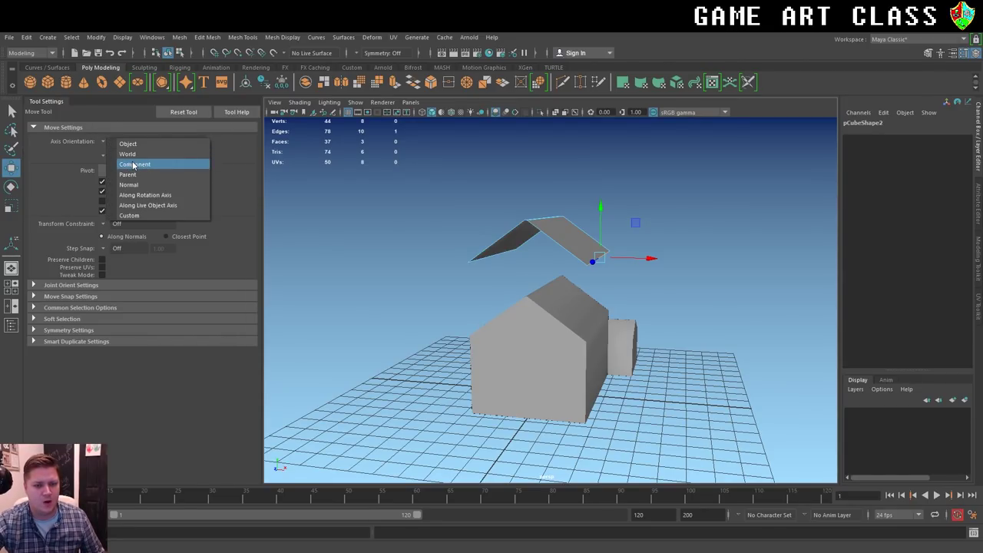
{"action": "left_click", "coordinate": [133, 164]}
{"action": "mouse_move", "coordinate": [583, 253]}
{"action": "left_mouse_down"}
{"action": "mouse_move", "coordinate": [661, 309]}
{"action": "mouse_move", "coordinate": [628, 290]}
{"action": "mouse_move", "coordinate": [602, 294]}
{"action": "left_mouse_up"}
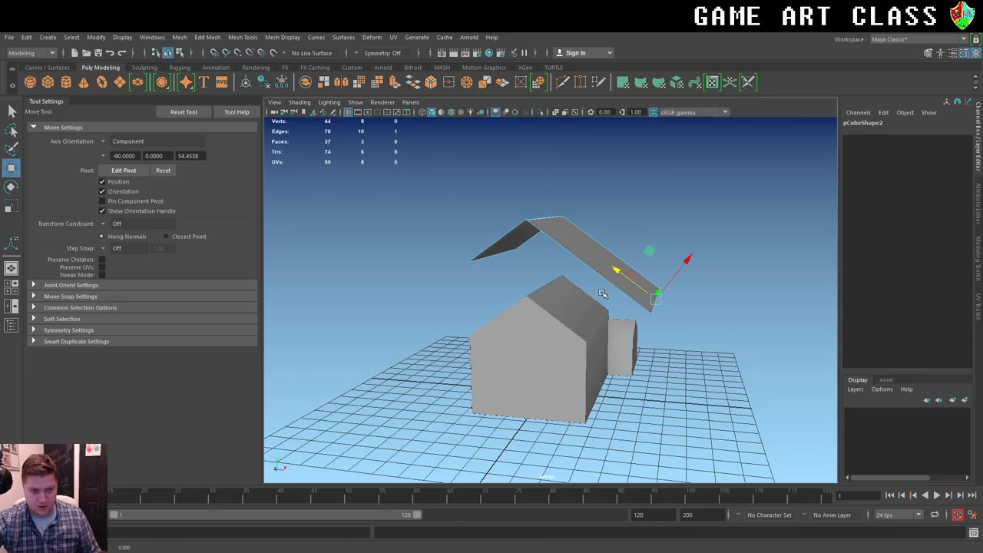
{"action": "mouse_move", "coordinate": [439, 284]}
{"action": "left_mouse_down", "text": "alt"}
{"action": "mouse_move", "coordinate": [478, 279]}
{"action": "mouse_move", "coordinate": [538, 307]}
{"action": "left_mouse_up", "text": "alt"}
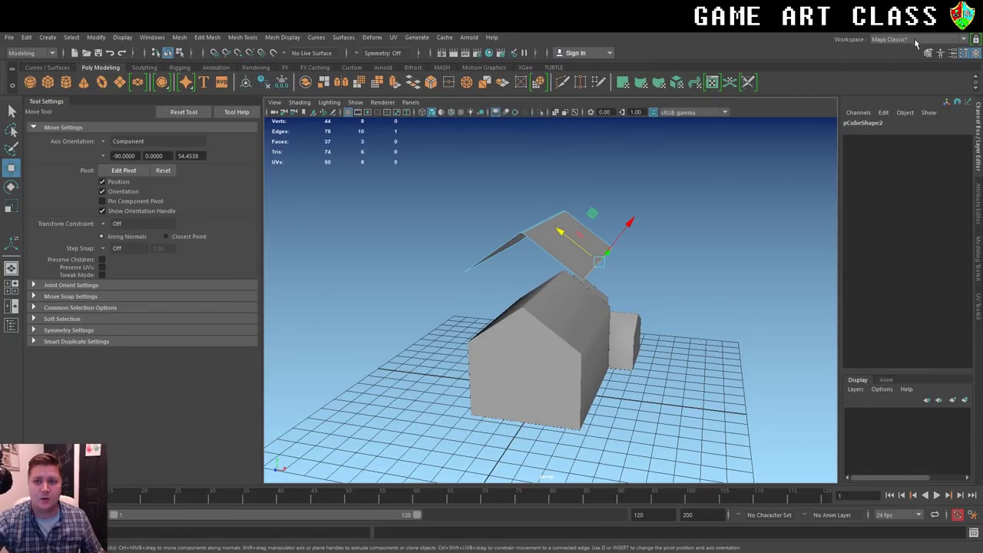
Set symmetry to Object X and pull both roof slopes' lower edges outward evenly.
{"action": "left_click", "coordinate": [928, 52]}
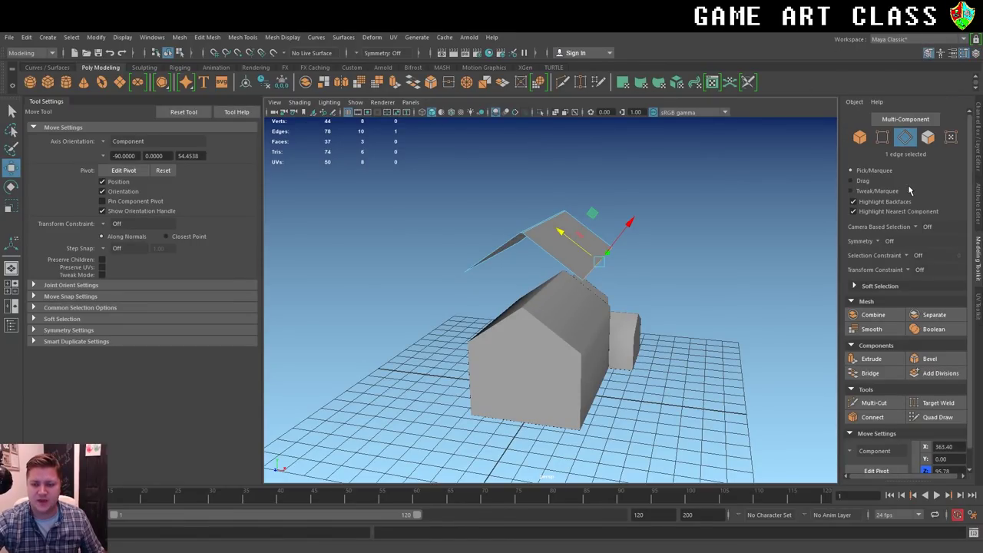
{"action": "left_click", "coordinate": [877, 241]}
{"action": "left_click", "coordinate": [905, 255]}
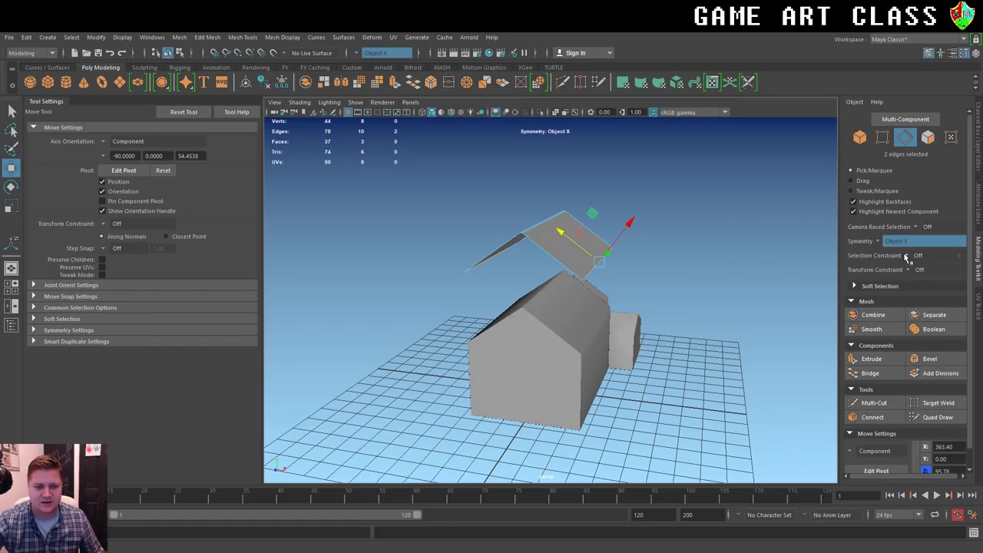
{"action": "mouse_move", "coordinate": [539, 287]}
{"action": "left_mouse_down", "text": "alt"}
{"action": "mouse_move", "coordinate": [564, 308]}
{"action": "mouse_move", "coordinate": [554, 307]}
{"action": "left_mouse_up", "text": "alt"}
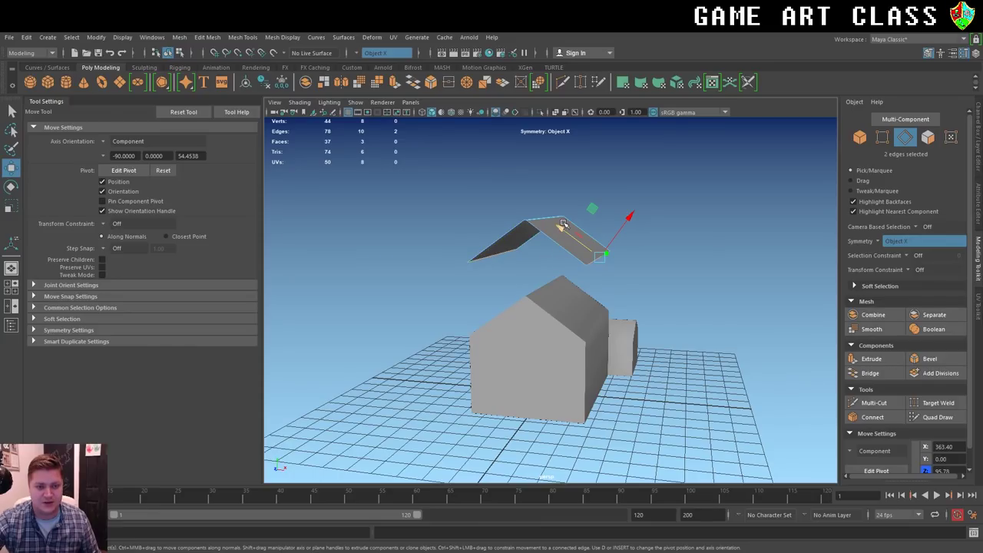
{"action": "left_click_drag", "start_coordinate": [561, 227], "coordinate": [572, 236]}
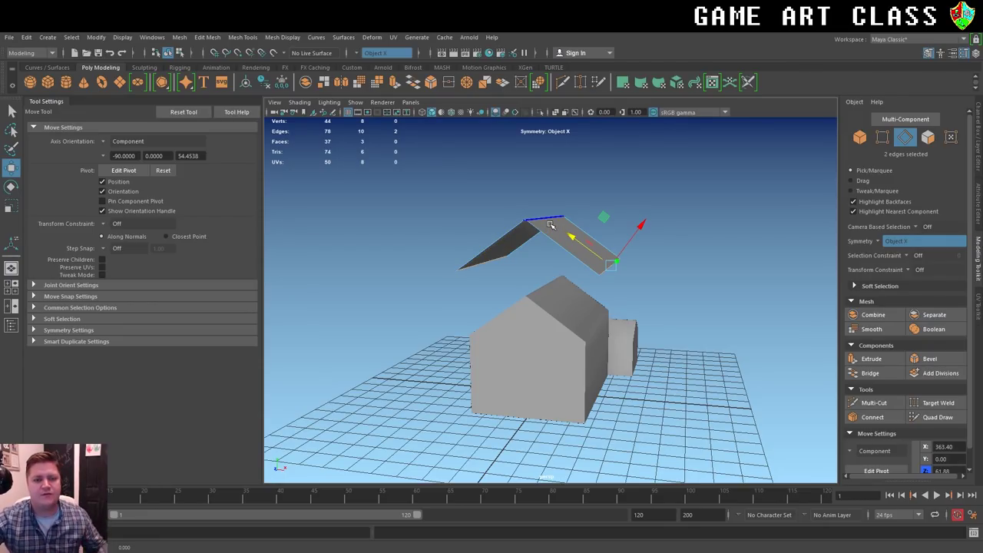
{"action": "right_click", "coordinate": [550, 225]}
Clone the roof upward and slide the copy's lower edge along the roof.
{"action": "left_click", "coordinate": [563, 222]}
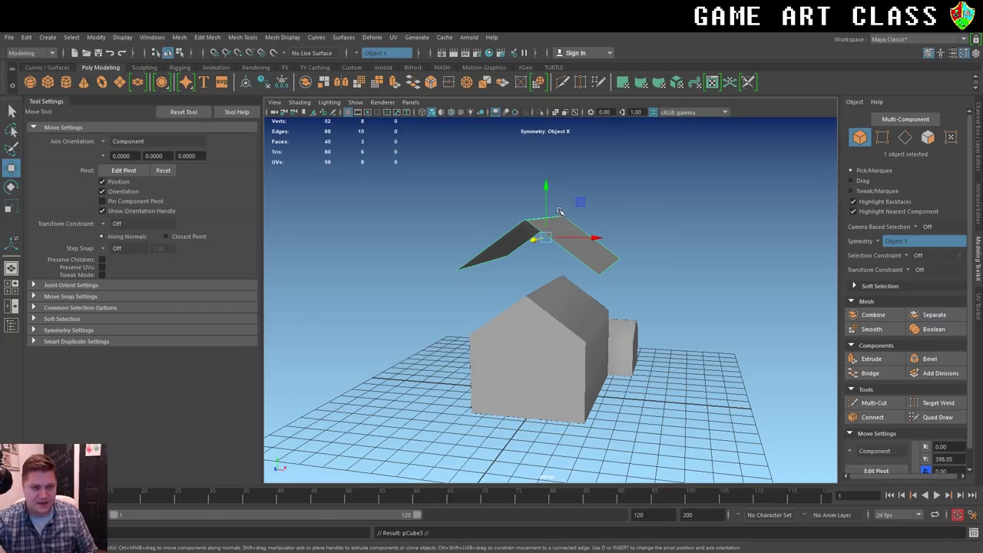
{"action": "left_click_drag", "start_coordinate": [546, 196], "coordinate": [545, 147], "text": "shift"}
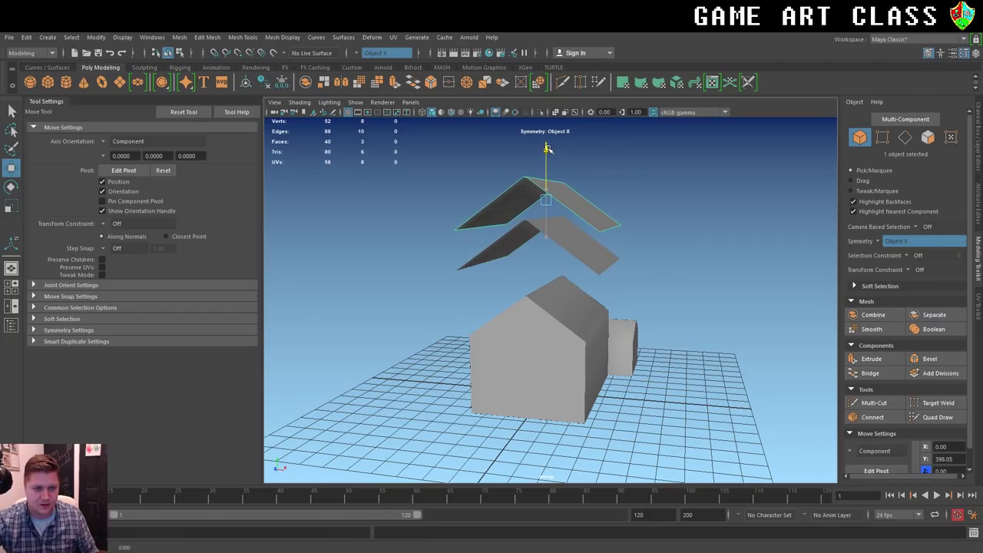
{"action": "right_click_drag", "start_coordinate": [602, 230], "coordinate": [602, 202]}
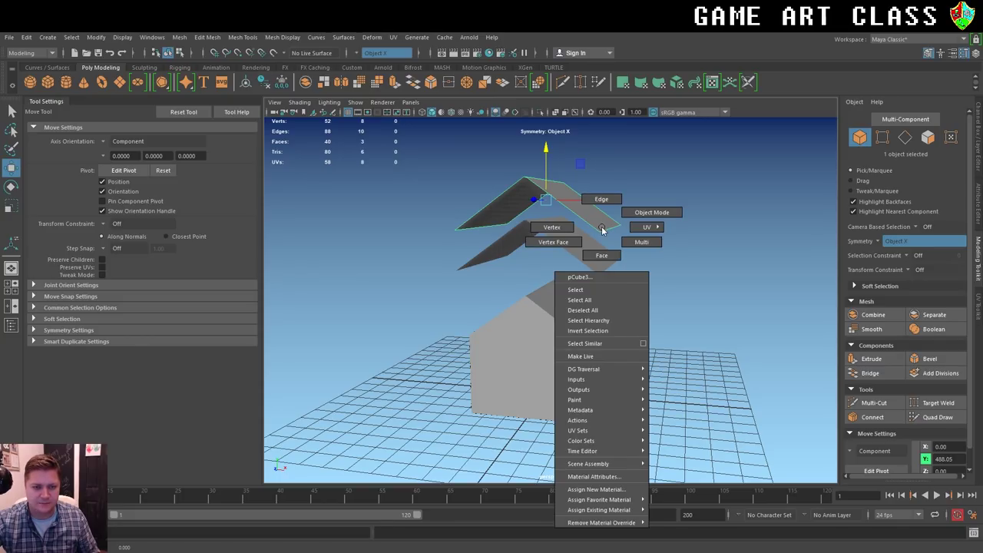
{"action": "left_click", "coordinate": [615, 228]}
{"action": "left_click", "coordinate": [615, 228]}
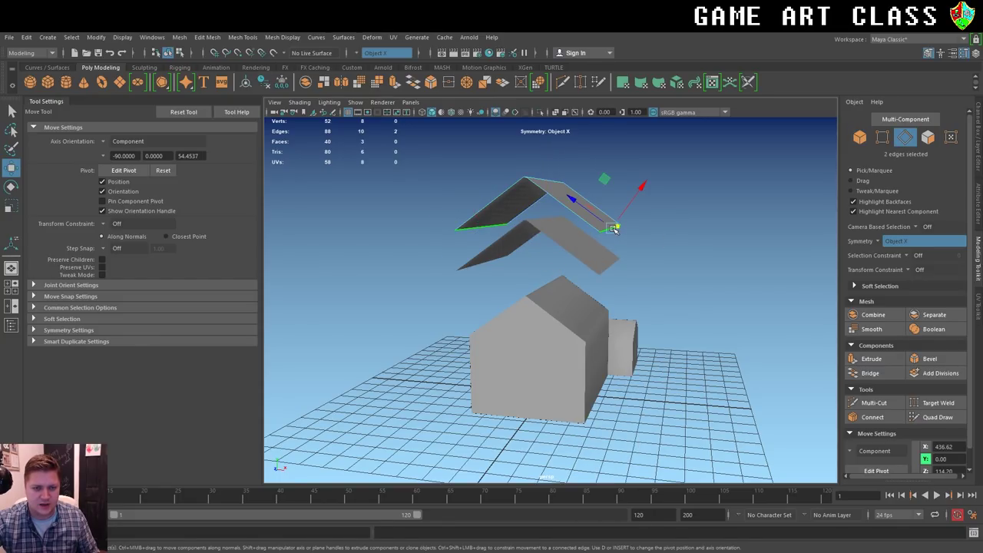
{"action": "left_click_drag", "start_coordinate": [574, 202], "coordinate": [558, 240]}
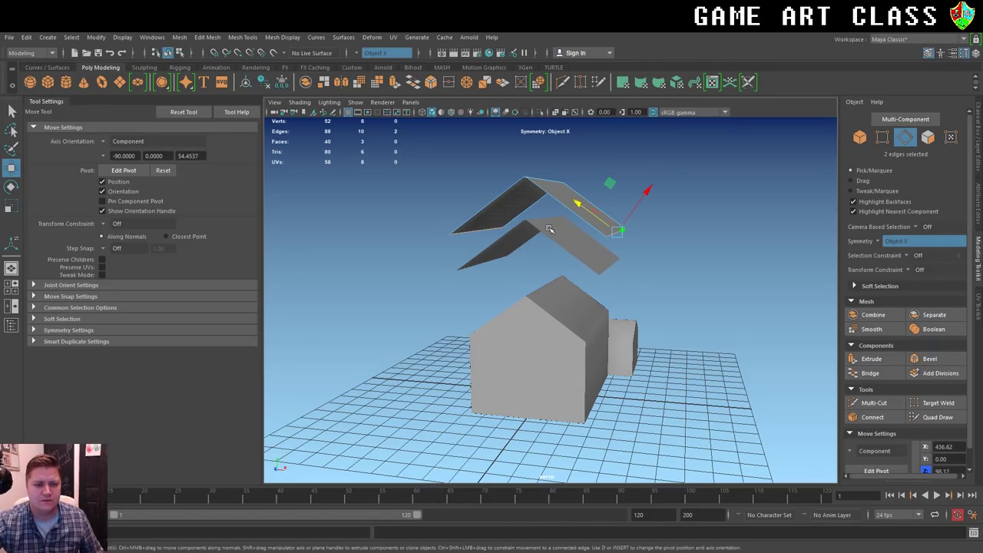
Reset Move axis orientation to World, turn symmetry off, and extrude the roof faces.
{"action": "key", "text": "F8"}
{"action": "left_click", "coordinate": [550, 229]}
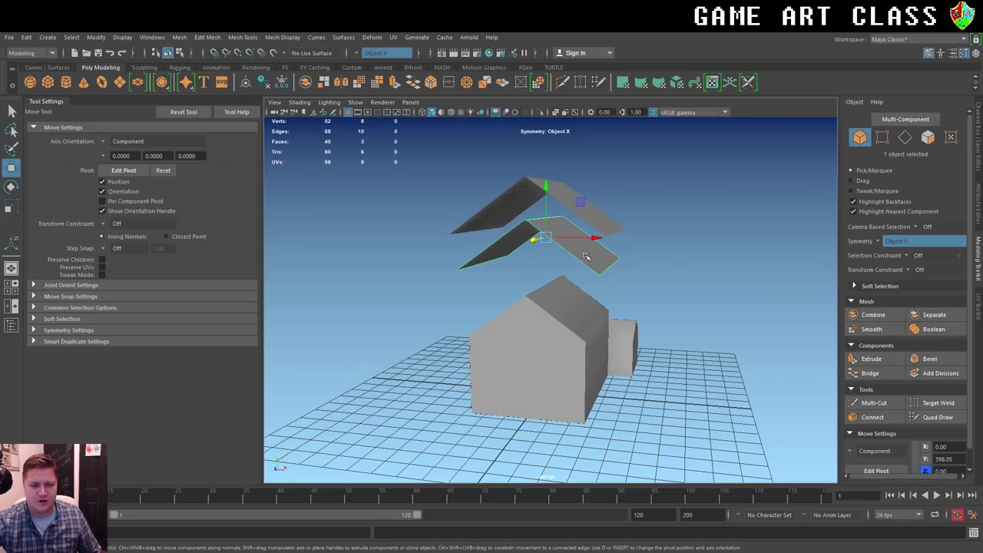
{"action": "left_click_drag", "start_coordinate": [585, 256], "coordinate": [540, 239], "text": "alt"}
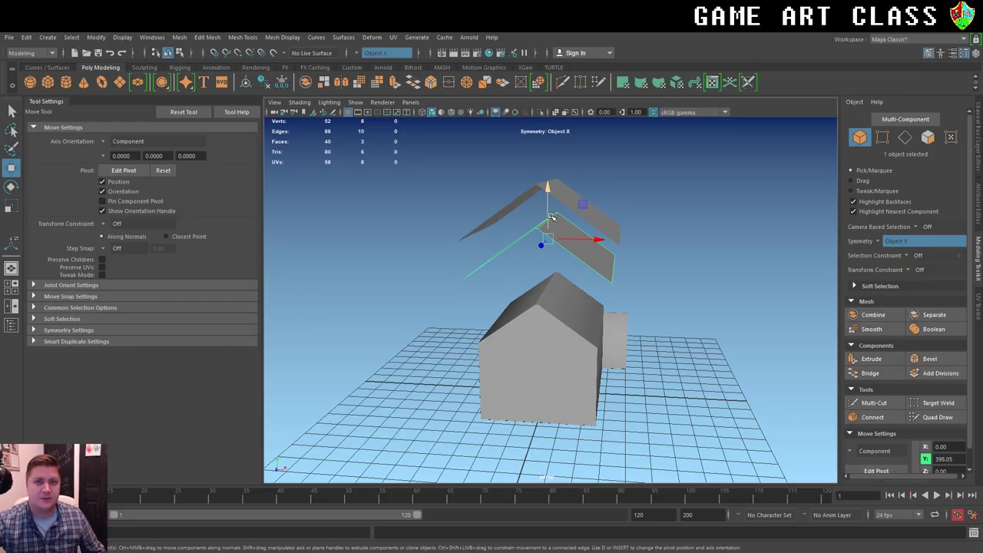
{"action": "left_click", "coordinate": [107, 143]}
{"action": "left_click", "coordinate": [129, 158]}
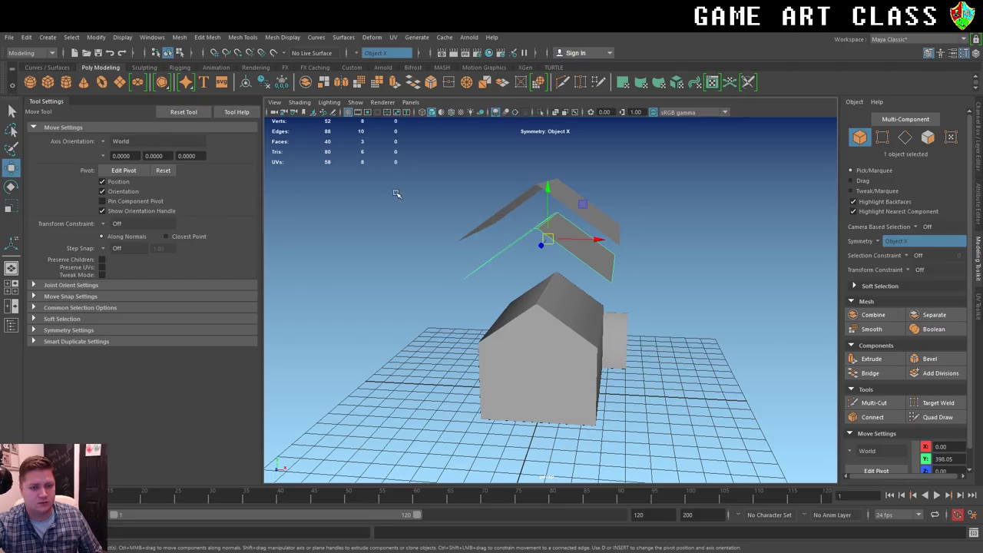
{"action": "left_click", "coordinate": [884, 242]}
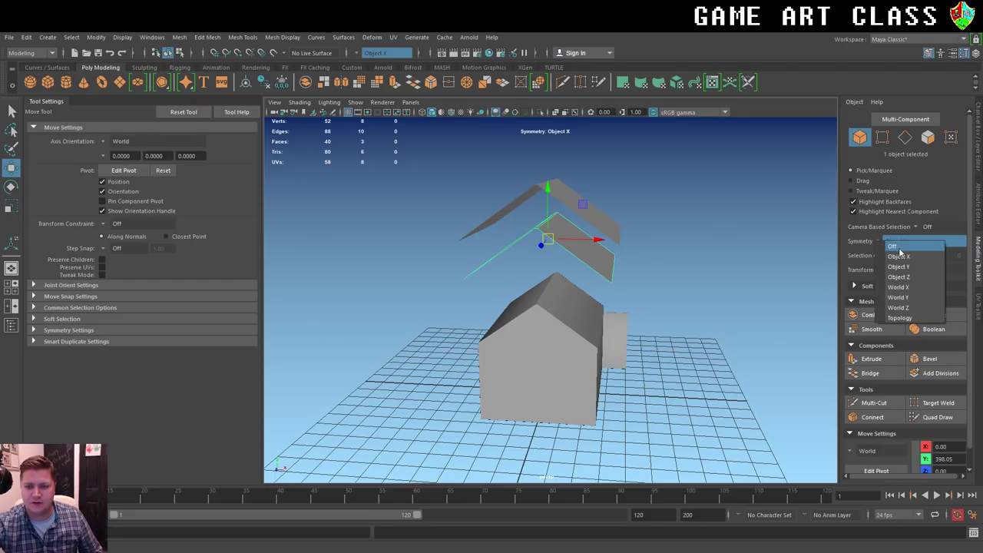
{"action": "left_click", "coordinate": [902, 247]}
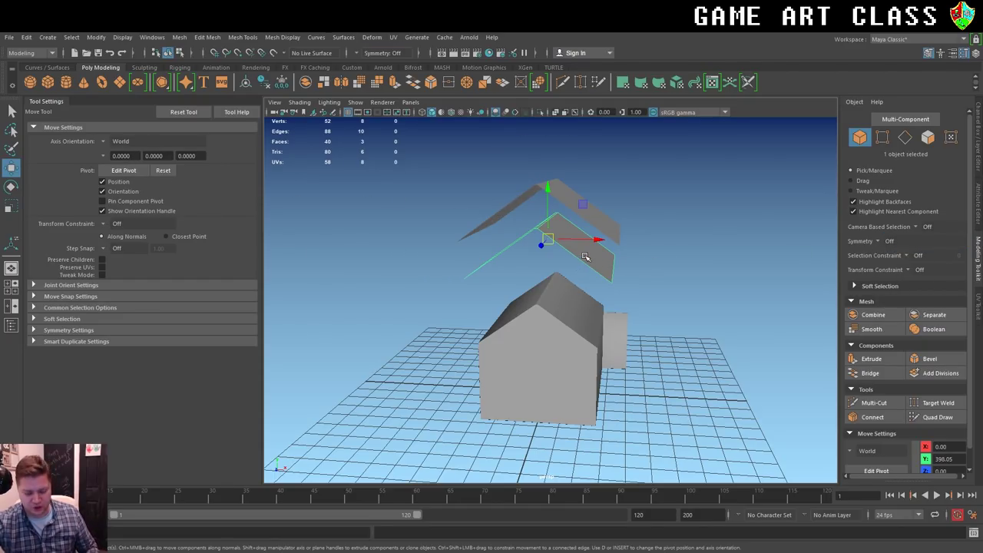
{"action": "key", "text": "ctrl+e"}
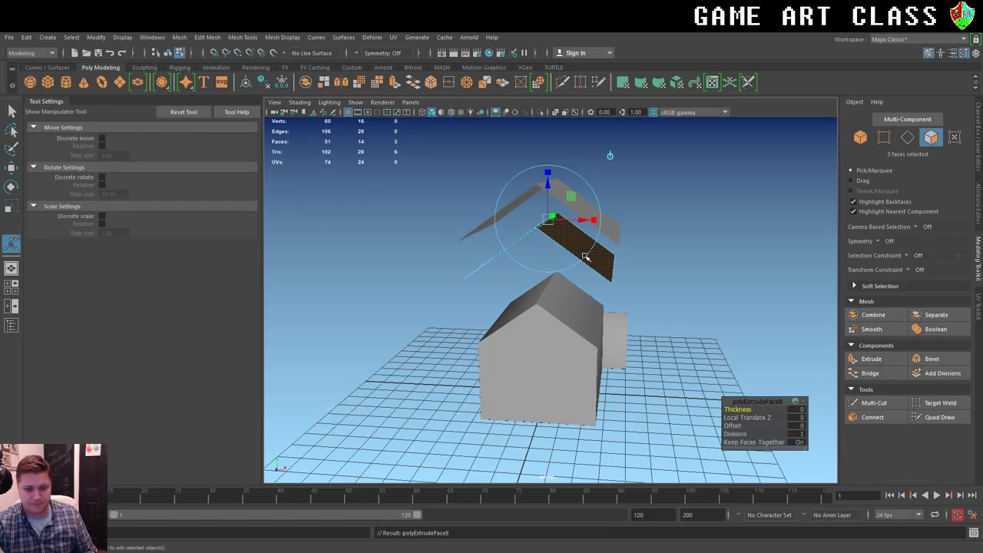
Raise the extruded faces to thicken the lower roof into a slab.
{"action": "left_click_drag", "start_coordinate": [547, 186], "coordinate": [558, 176]}
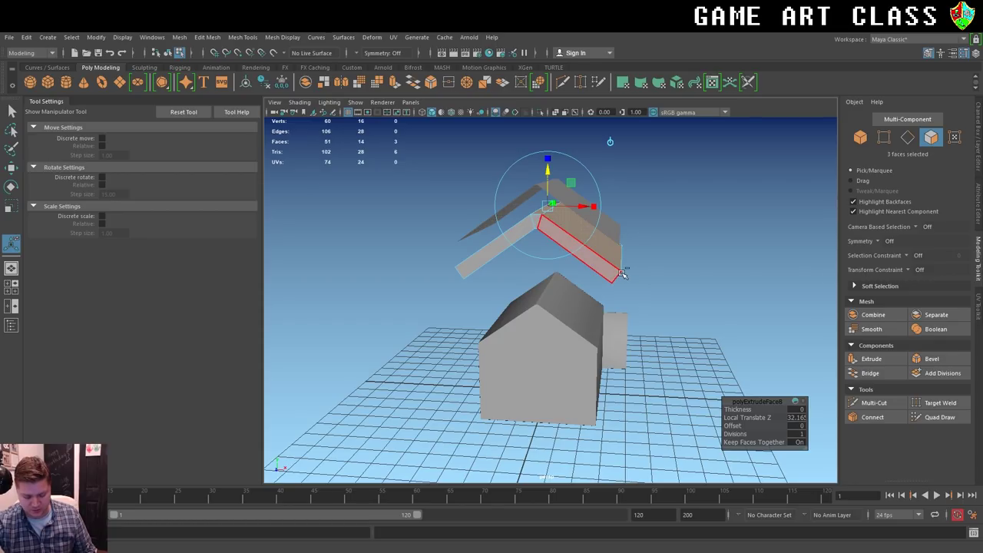
{"action": "key", "text": "ctrl+z"}
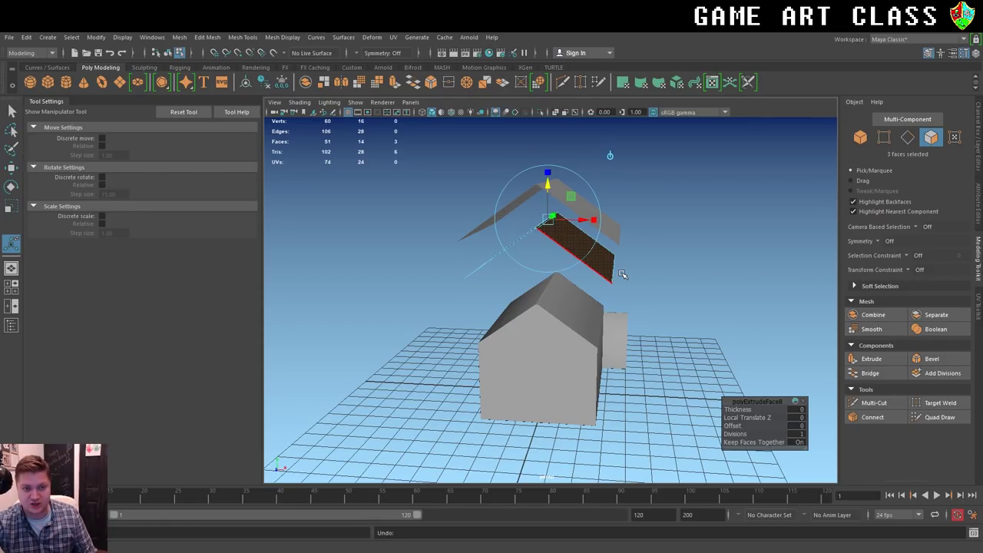
{"action": "key", "text": "w"}
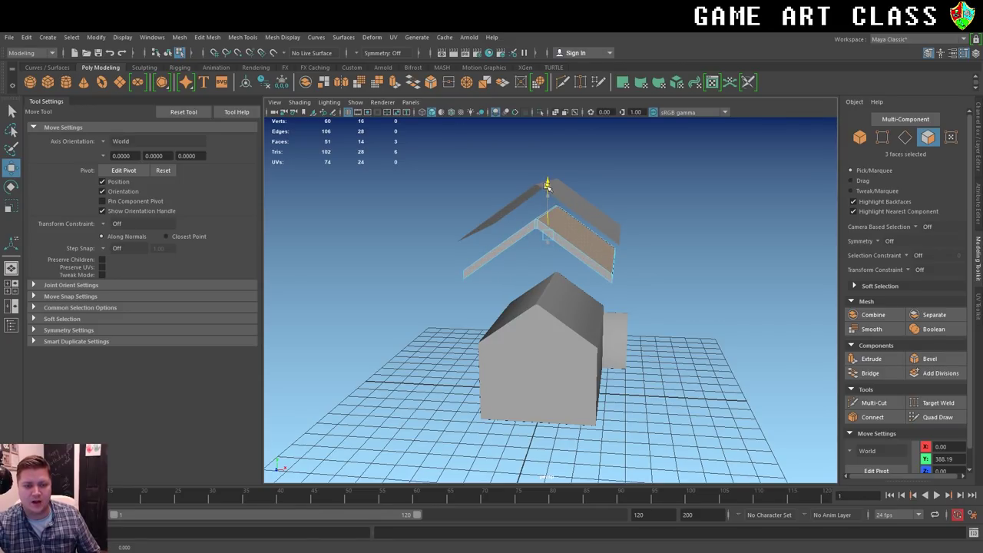
{"action": "left_click_drag", "start_coordinate": [547, 184], "coordinate": [545, 179]}
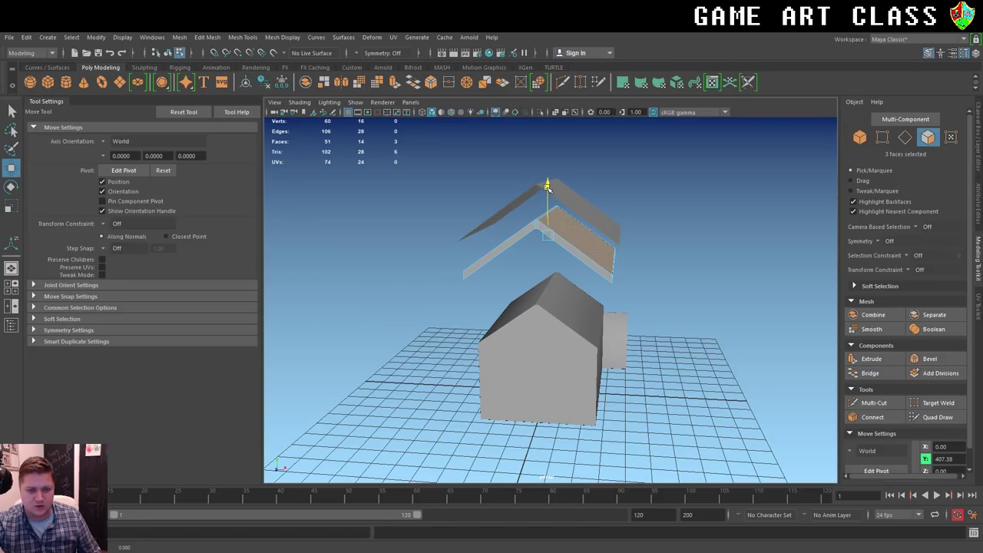
Set the roof's Translate Y to 0 so it sits back on the house.
{"action": "right_click_drag", "start_coordinate": [578, 239], "coordinate": [617, 225]}
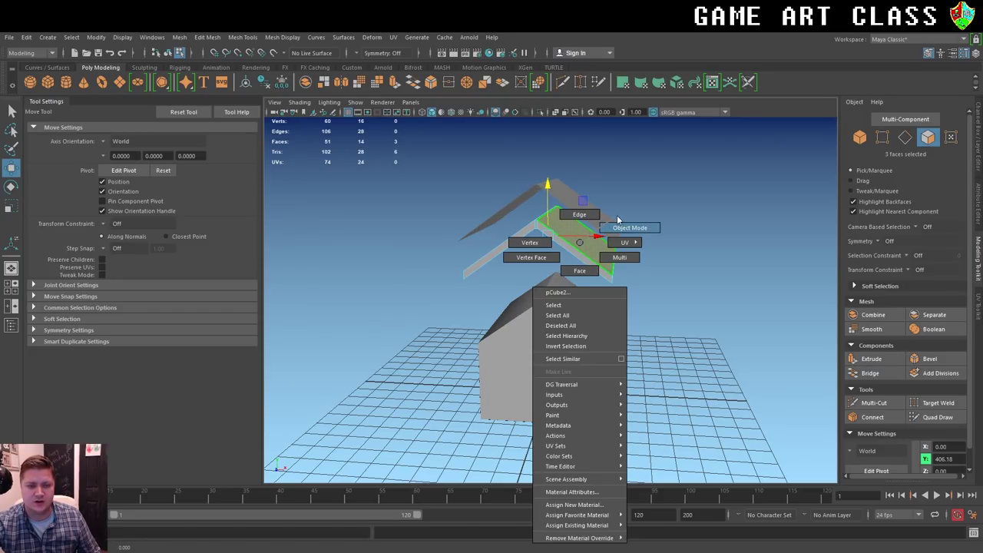
{"action": "left_click", "coordinate": [978, 142]}
{"action": "left_click", "coordinate": [952, 139]}
{"action": "type", "text": "0"}
{"action": "key", "text": "Return"}
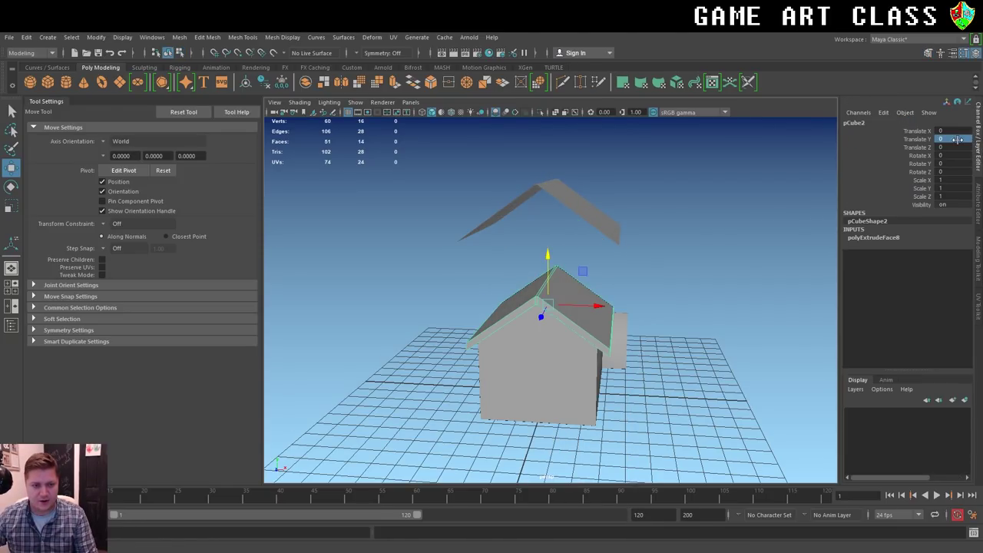
{"action": "left_click", "coordinate": [688, 347]}
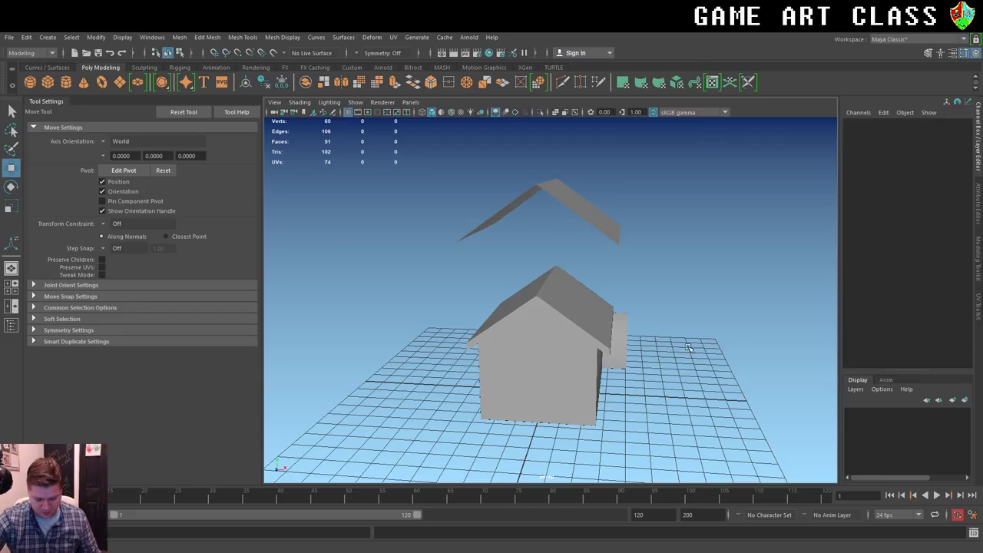
{"action": "left_click_drag", "start_coordinate": [688, 347], "coordinate": [696, 340], "text": "alt"}
{"action": "left_click", "coordinate": [569, 203]}
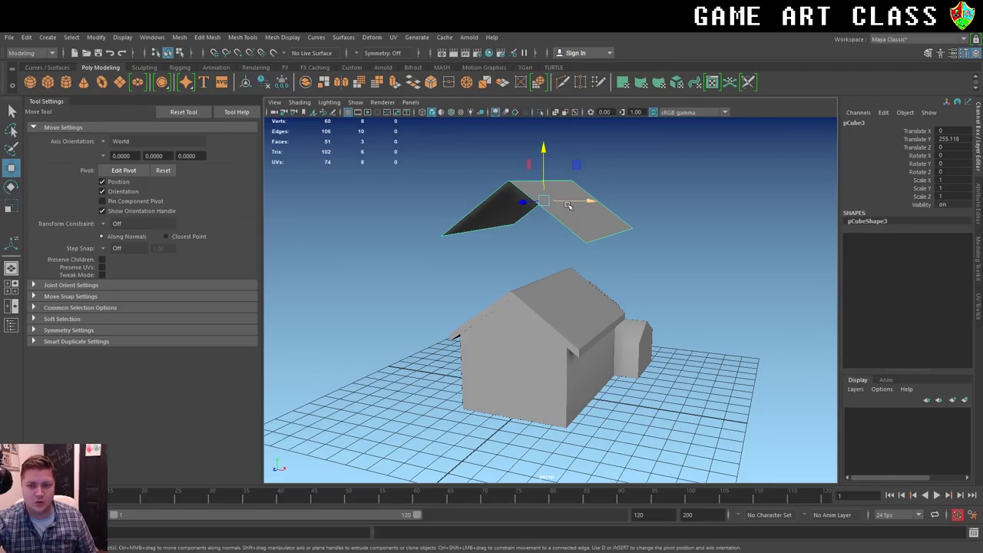
Extrude the upper roof's faces for thickness and set its Translate Y to 0.
{"action": "key", "text": "ctrl+e"}
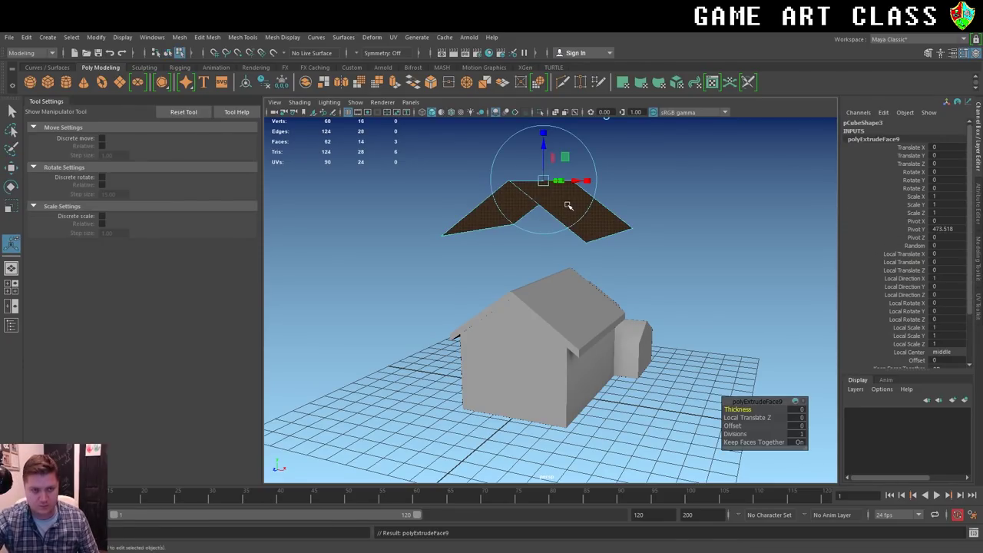
{"action": "key", "text": "w"}
{"action": "left_click_drag", "start_coordinate": [542, 162], "coordinate": [542, 152]}
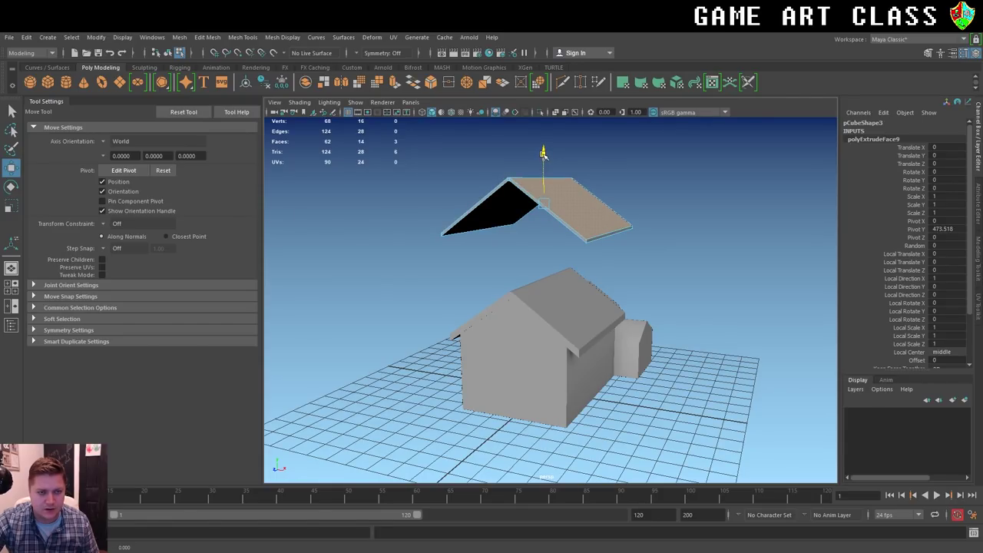
{"action": "right_click_drag", "start_coordinate": [586, 213], "coordinate": [686, 202]}
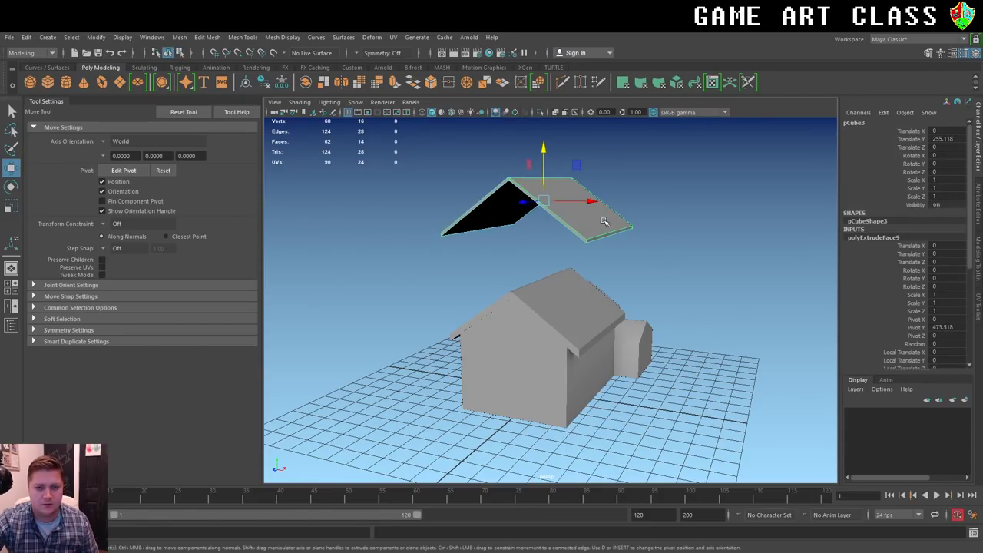
{"action": "double_click", "coordinate": [947, 139]}
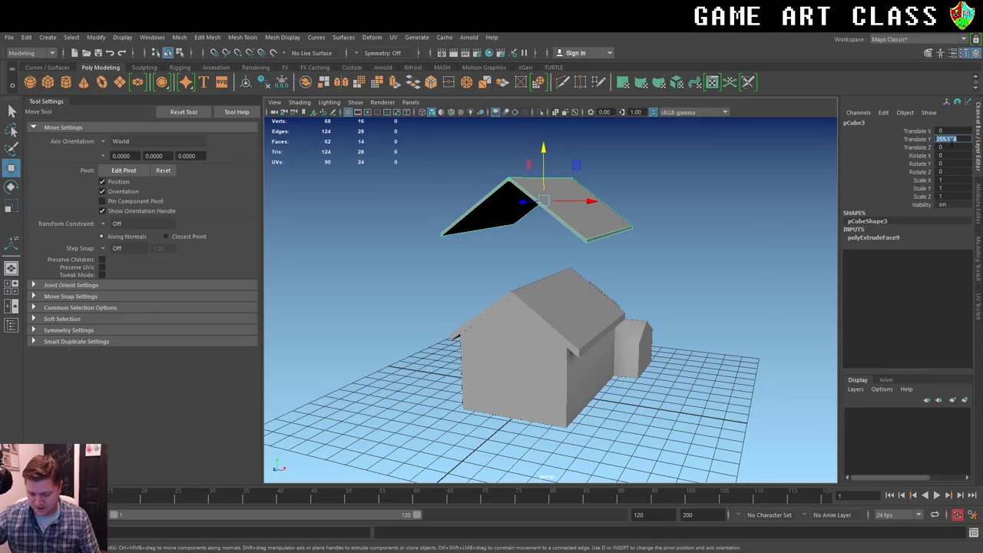
{"action": "type", "text": "0"}
{"action": "key", "text": "Return"}
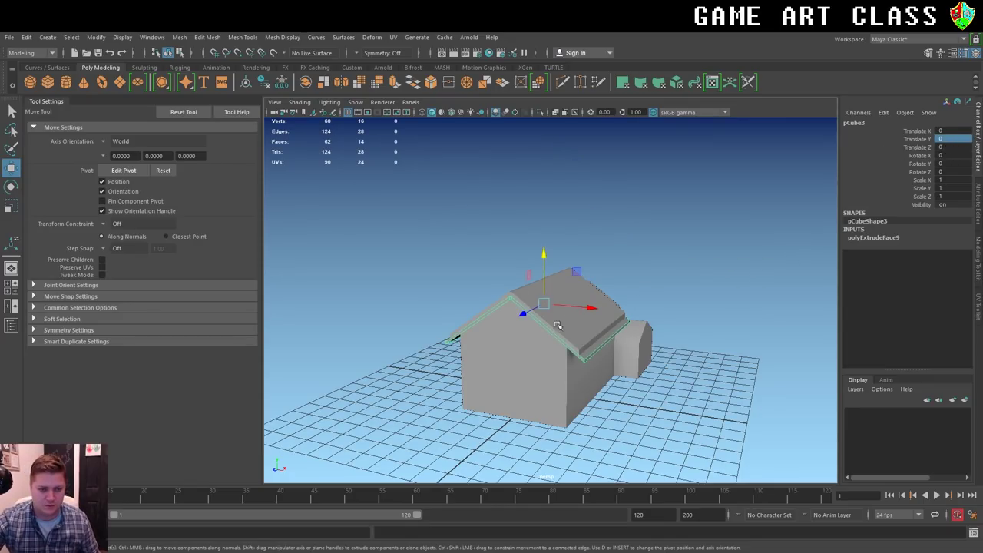
Lift the roof back above the house and move its pivot to the ridge.
{"action": "scroll", "coordinate": [558, 325], "scroll_direction": "up", "scroll_amount": 2}
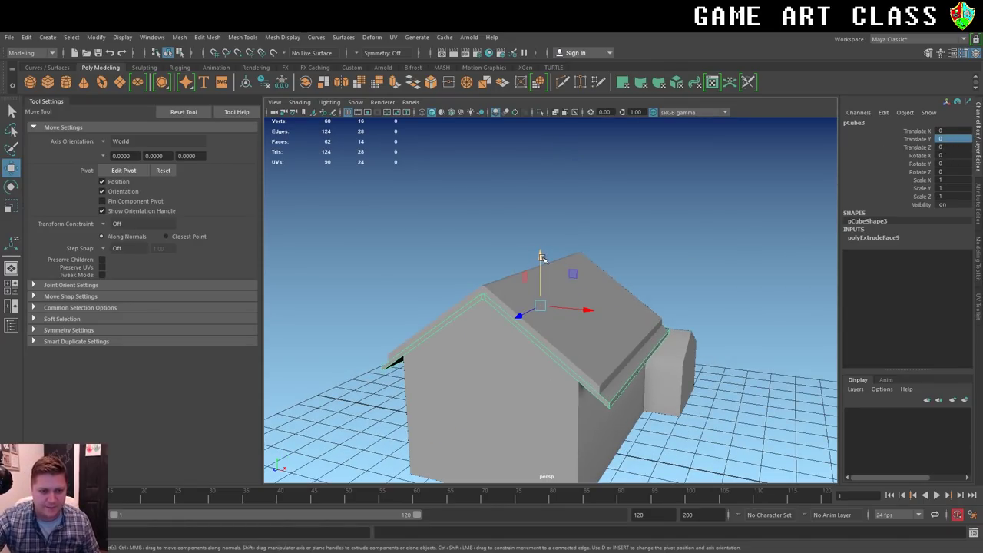
{"action": "left_click_drag", "start_coordinate": [540, 258], "coordinate": [554, 209]}
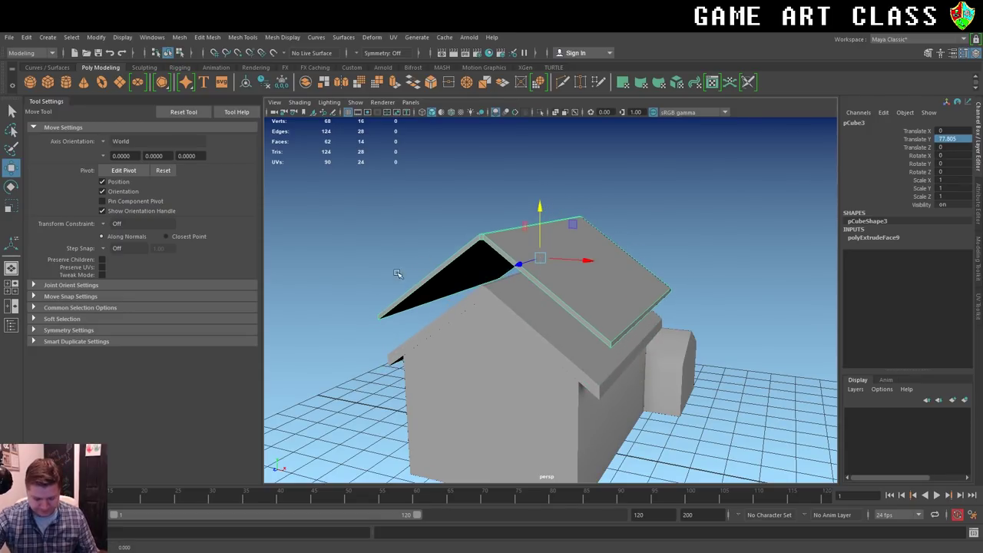
{"action": "scroll", "coordinate": [494, 270], "scroll_direction": "up", "scroll_amount": 2}
{"action": "scroll", "coordinate": [494, 269], "scroll_direction": "up", "scroll_amount": 1}
{"action": "scroll", "coordinate": [522, 283], "scroll_direction": "up", "scroll_amount": 2}
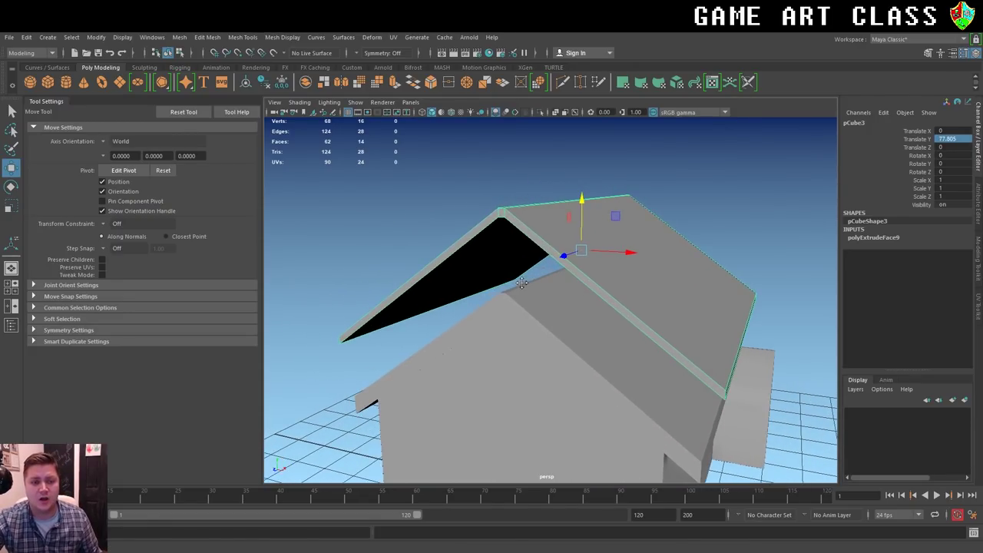
{"action": "key", "text": "d"}
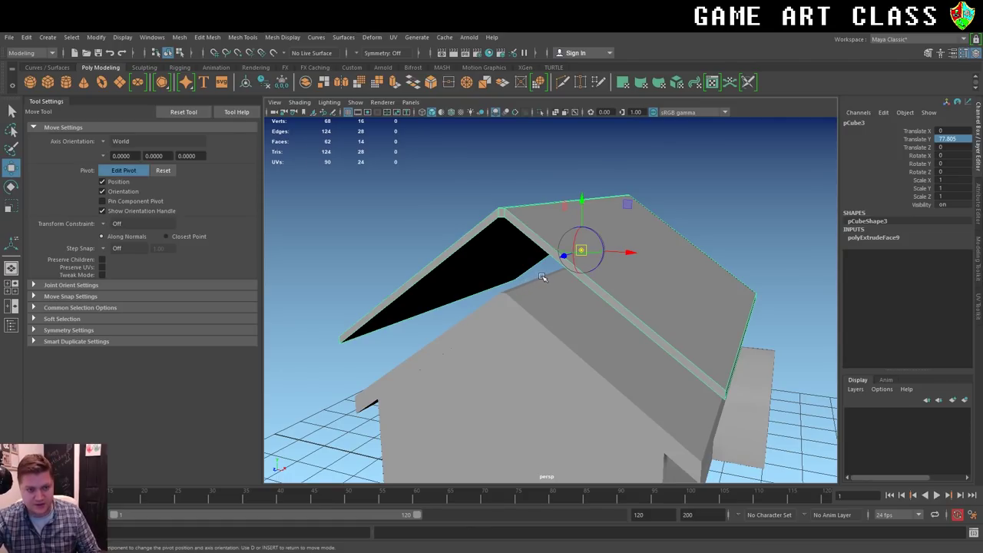
{"action": "left_click_drag", "start_coordinate": [581, 230], "coordinate": [562, 209]}
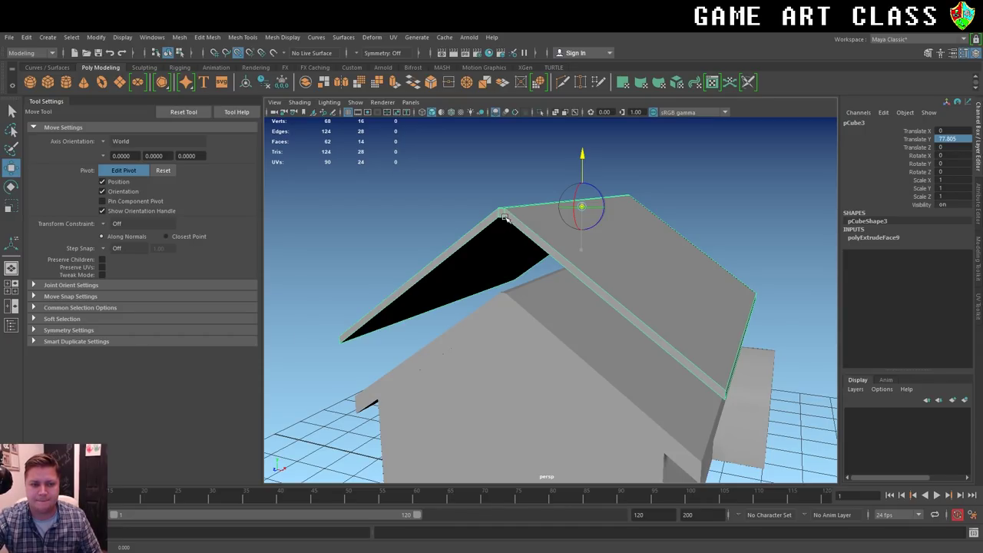
{"action": "key", "text": "d"}
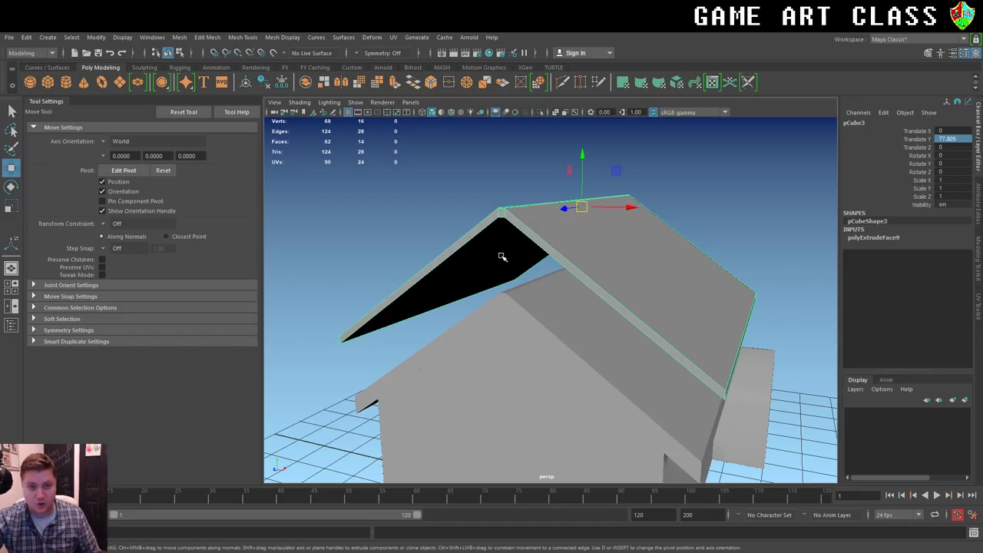
Point-snap the roof ridge down onto the house, then orbit to review.
{"action": "key", "text": "v"}
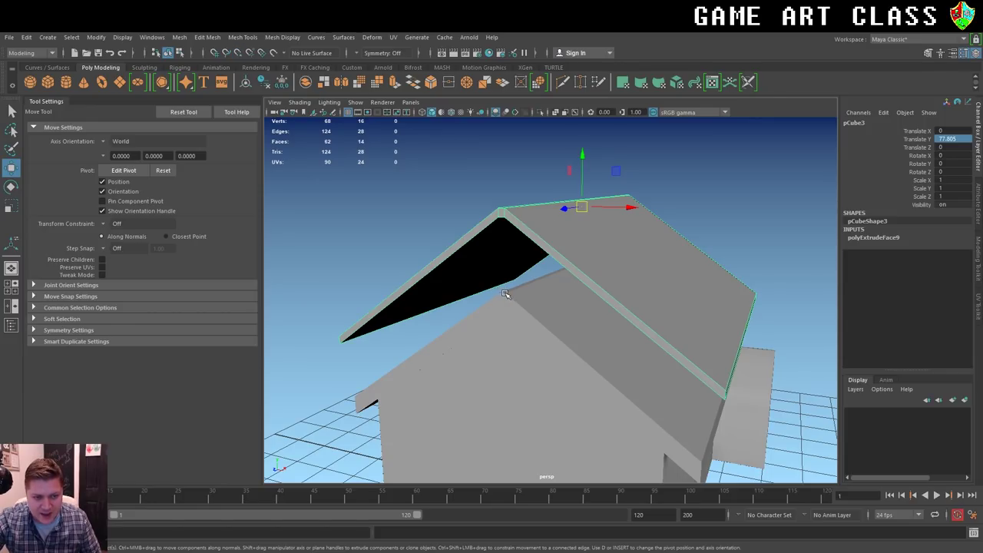
{"action": "key", "text": "v"}
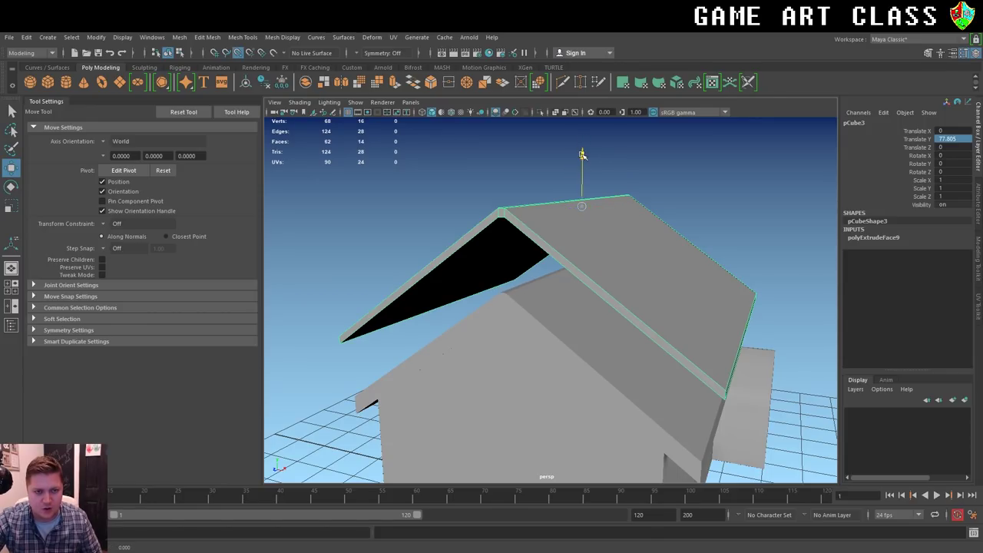
{"action": "left_click_drag", "start_coordinate": [582, 154], "coordinate": [538, 234]}
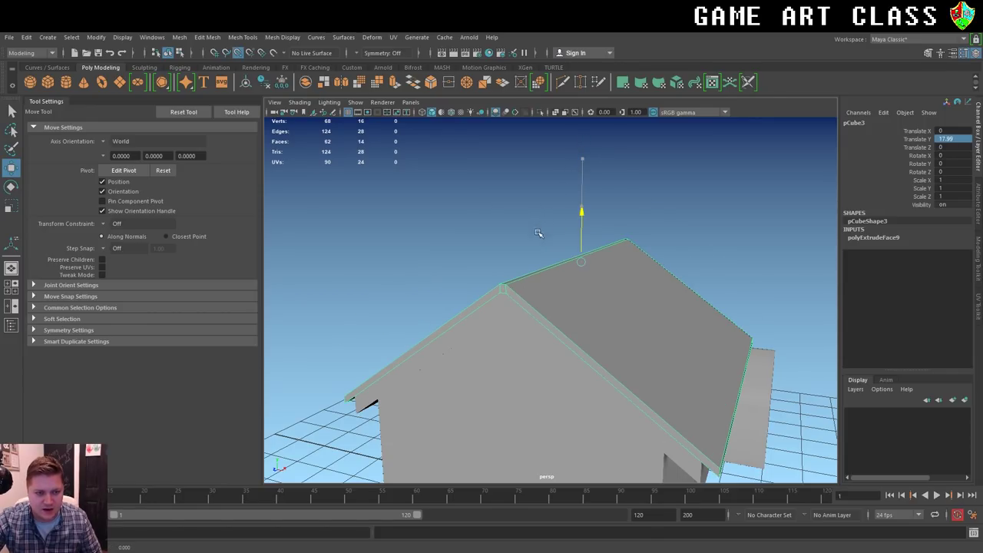
{"action": "left_click", "coordinate": [478, 253]}
{"action": "scroll", "coordinate": [479, 252], "scroll_direction": "down", "scroll_amount": 5}
{"action": "mouse_move", "coordinate": [658, 337]}
{"action": "left_mouse_down", "text": "alt"}
{"action": "mouse_move", "coordinate": [669, 338]}
{"action": "mouse_move", "coordinate": [519, 329]}
{"action": "mouse_move", "coordinate": [608, 331]}
{"action": "mouse_move", "coordinate": [629, 321]}
{"action": "left_mouse_up", "text": "alt"}
{"action": "scroll", "coordinate": [629, 321], "scroll_direction": "up", "scroll_amount": 3}
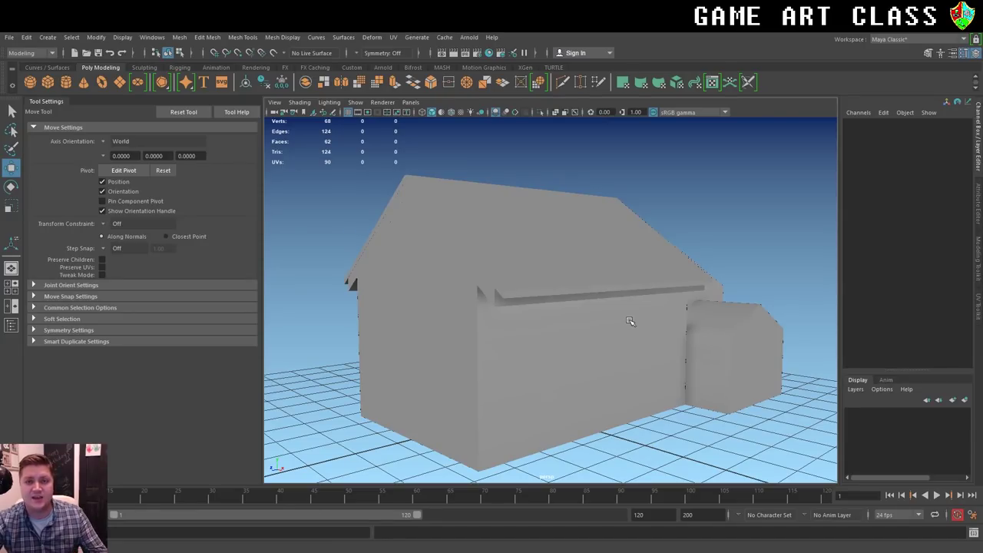
Select the house mesh, then the annex's new thickened roof pCube4.
{"action": "left_click_drag", "start_coordinate": [692, 333], "coordinate": [606, 314], "text": "alt"}
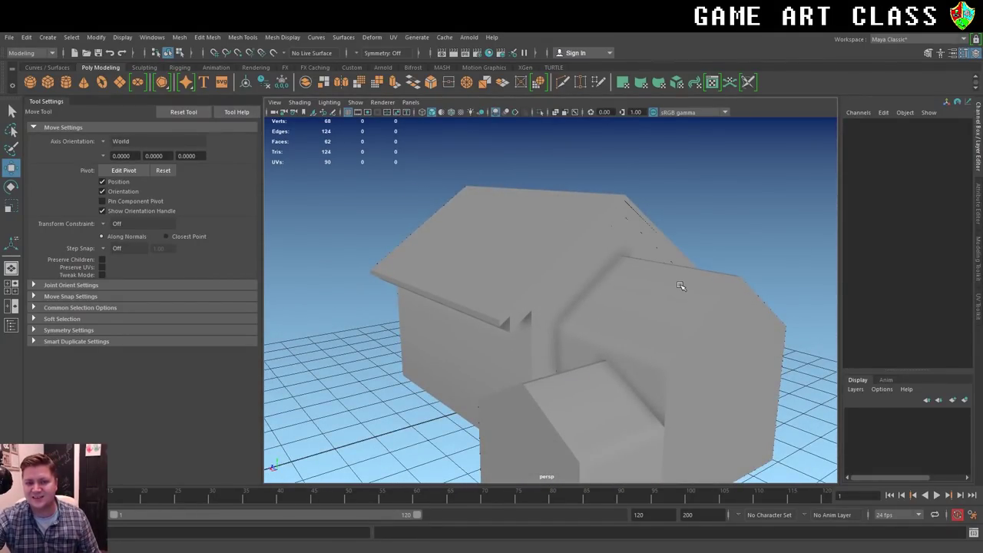
{"action": "left_click", "coordinate": [686, 291]}
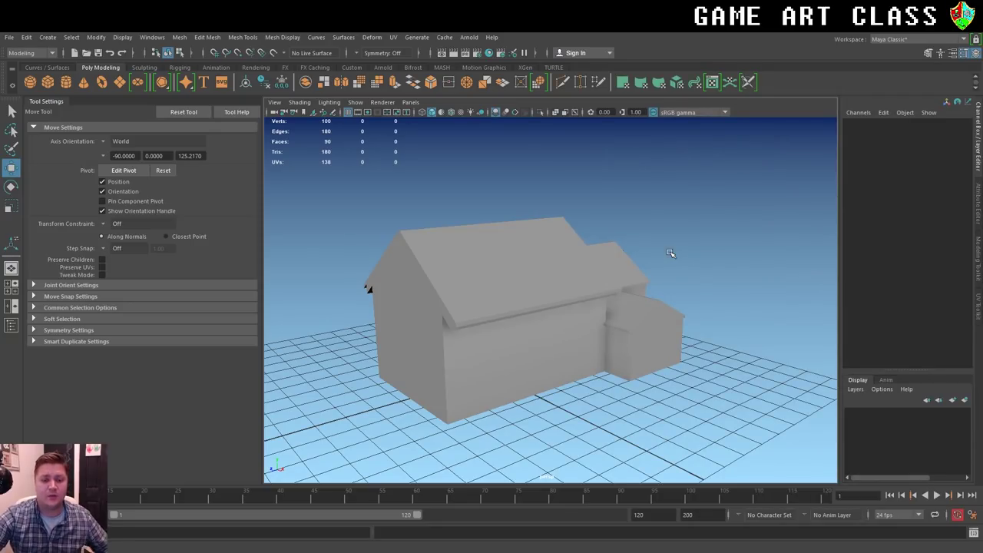
{"action": "left_click", "coordinate": [658, 308]}
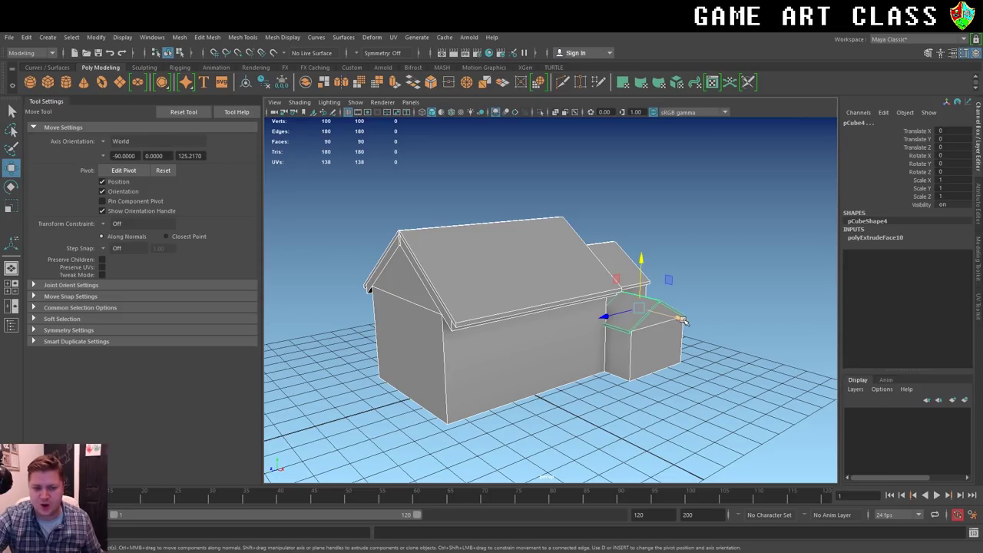
Inspect the annex roof's front edge and front face in component mode.
{"action": "scroll", "coordinate": [684, 325], "scroll_direction": "up", "scroll_amount": 5}
{"action": "left_click_drag", "start_coordinate": [767, 335], "coordinate": [727, 315], "text": "alt"}
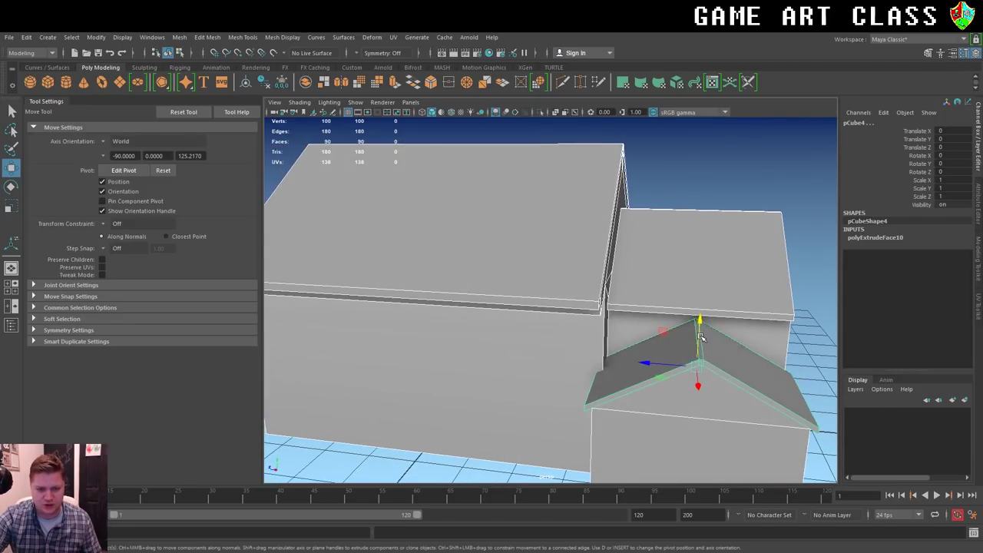
{"action": "right_click", "coordinate": [727, 316]}
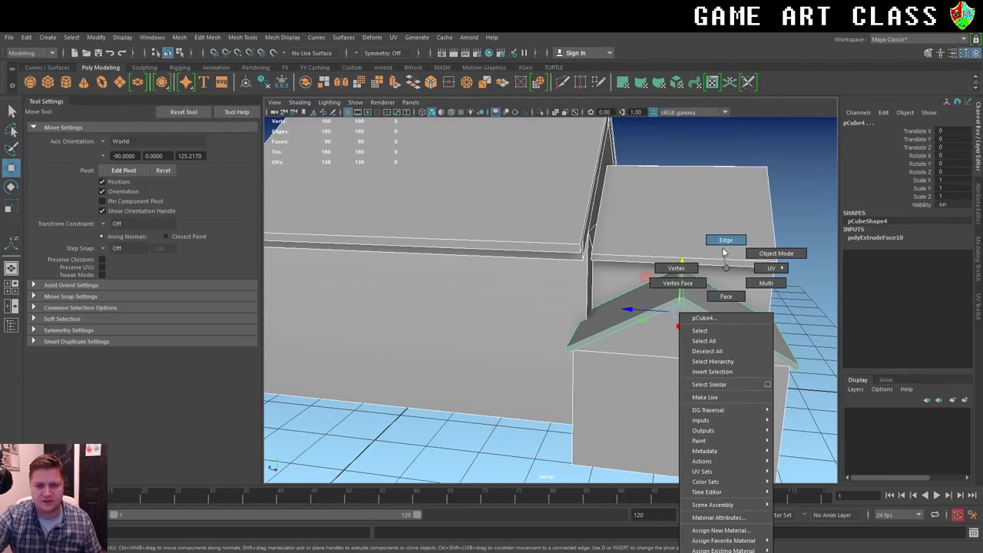
{"action": "right_click_drag", "start_coordinate": [726, 315], "coordinate": [726, 241]}
{"action": "left_click", "coordinate": [641, 317]}
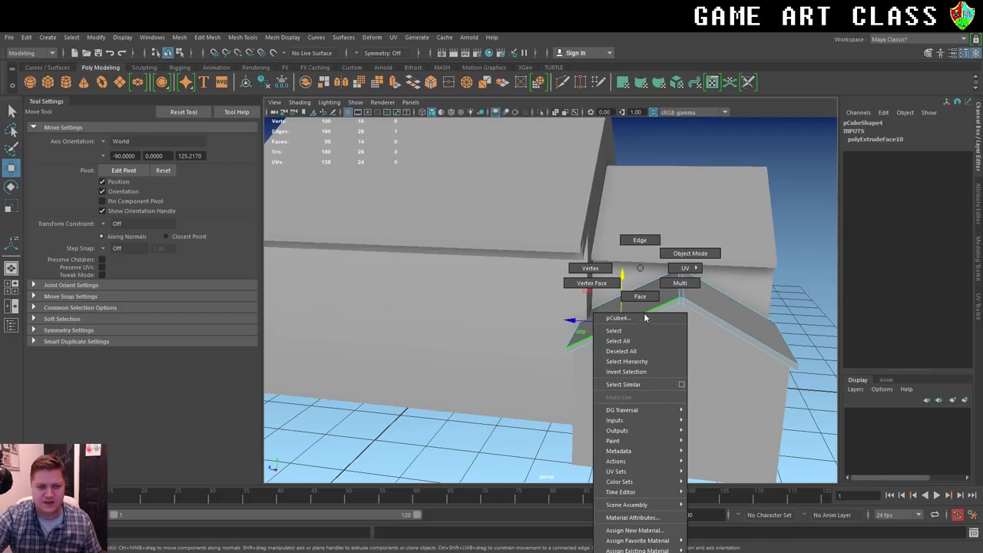
{"action": "right_click_drag", "start_coordinate": [641, 317], "coordinate": [640, 296]}
{"action": "left_click", "coordinate": [645, 322]}
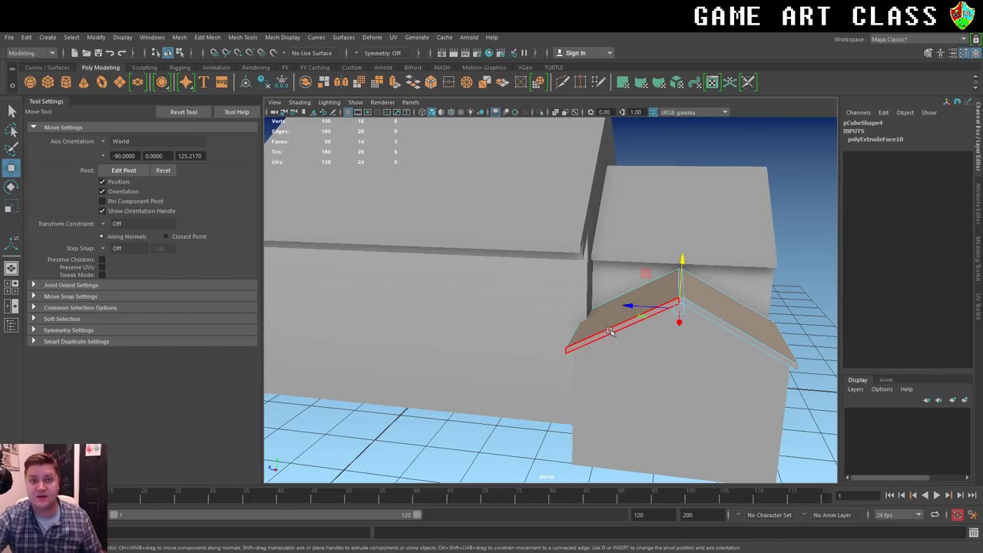
{"action": "left_click", "coordinate": [607, 326]}
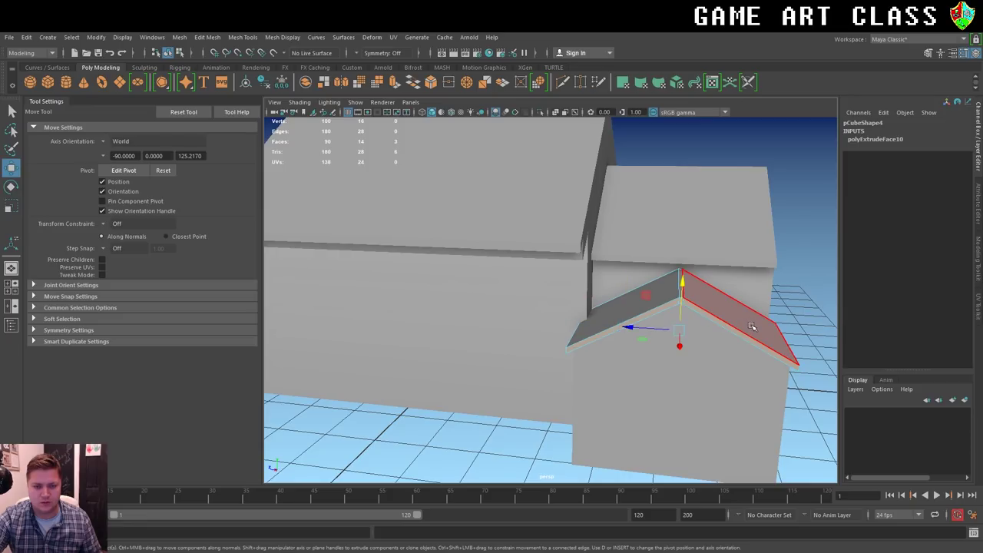
Check the top face of the upper roof slab from a higher angle.
{"action": "mouse_move", "coordinate": [745, 325]}
{"action": "left_mouse_down", "text": "alt"}
{"action": "mouse_move", "coordinate": [702, 325]}
{"action": "mouse_move", "coordinate": [482, 399]}
{"action": "left_mouse_up", "text": "alt"}
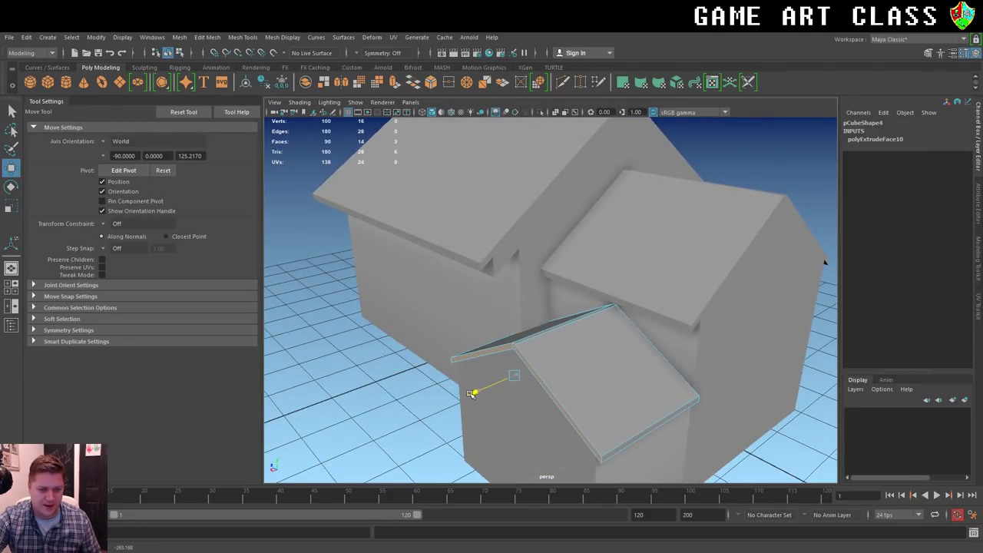
{"action": "mouse_move", "coordinate": [767, 256]}
{"action": "left_mouse_down", "text": "alt"}
{"action": "mouse_move", "coordinate": [765, 227]}
{"action": "mouse_move", "coordinate": [701, 248]}
{"action": "left_mouse_up", "text": "alt"}
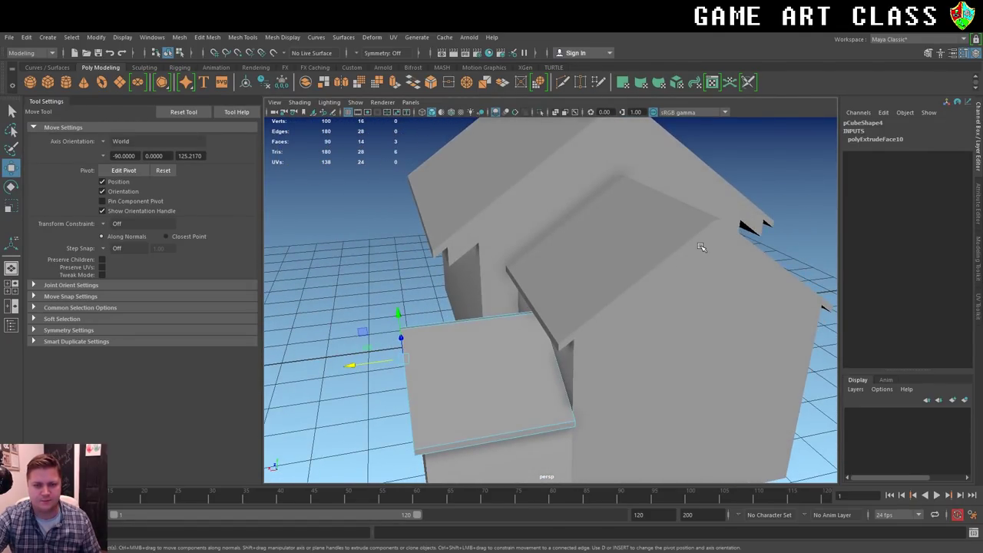
{"action": "left_click", "coordinate": [695, 239]}
{"action": "right_click", "coordinate": [695, 239]}
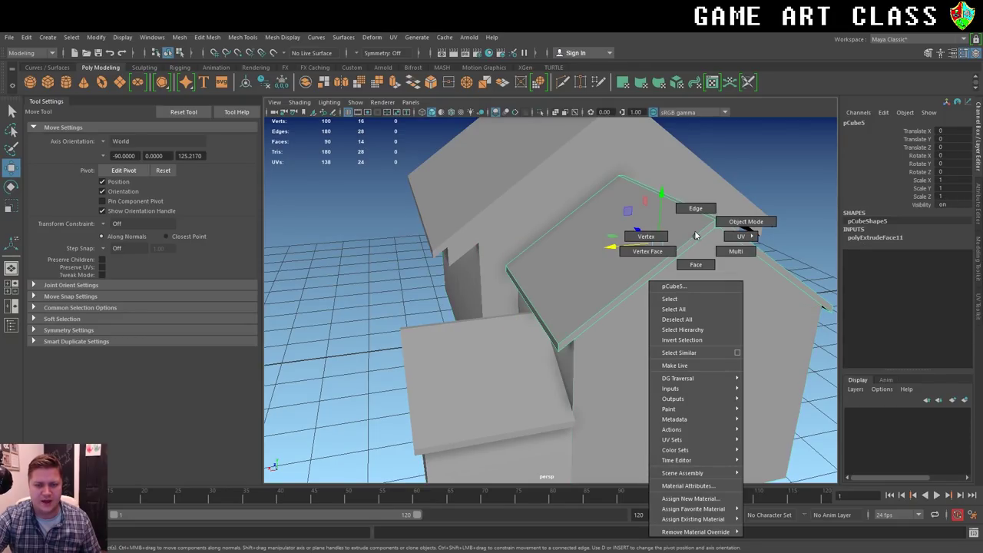
{"action": "right_click_drag", "start_coordinate": [695, 236], "coordinate": [696, 264]}
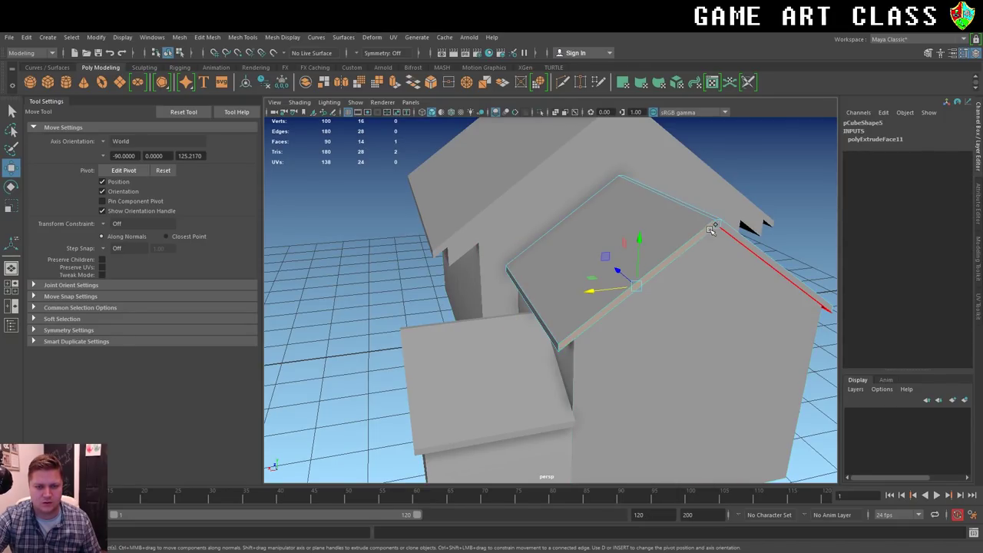
{"action": "left_click", "coordinate": [710, 232]}
{"action": "mouse_move", "coordinate": [710, 231]}
{"action": "left_mouse_down", "text": "alt"}
{"action": "mouse_move", "coordinate": [712, 242]}
{"action": "mouse_move", "coordinate": [742, 248]}
{"action": "left_mouse_up", "text": "alt"}
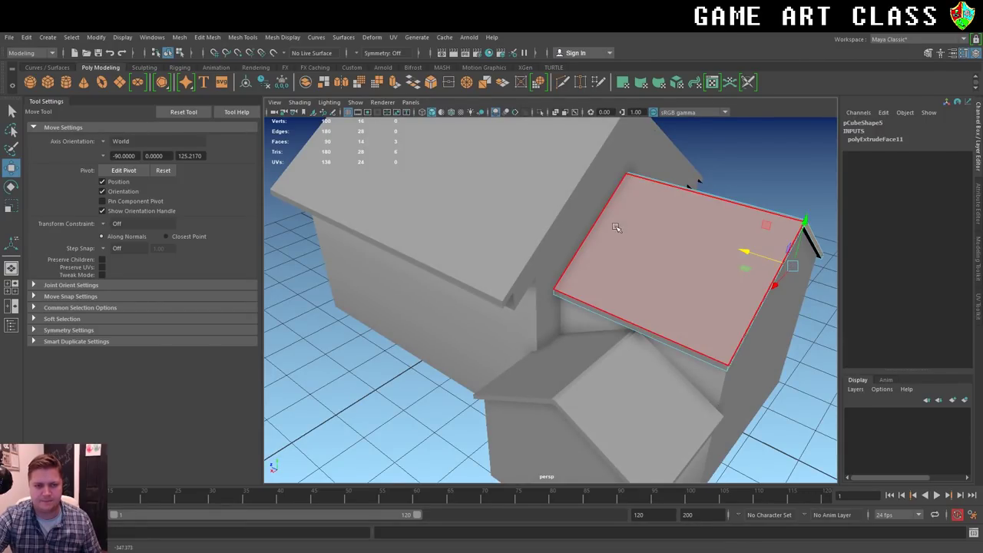
Select both main roof slabs, pCube3 and pCube2, in object mode.
{"action": "scroll", "coordinate": [616, 227], "scroll_direction": "down", "scroll_amount": 3}
{"action": "mouse_move", "coordinate": [642, 220]}
{"action": "left_mouse_down", "text": "alt"}
{"action": "mouse_move", "coordinate": [551, 204]}
{"action": "mouse_move", "coordinate": [571, 216]}
{"action": "left_mouse_up", "text": "alt"}
{"action": "left_click", "coordinate": [550, 204]}
{"action": "scroll", "coordinate": [550, 204], "scroll_direction": "up", "scroll_amount": 5}
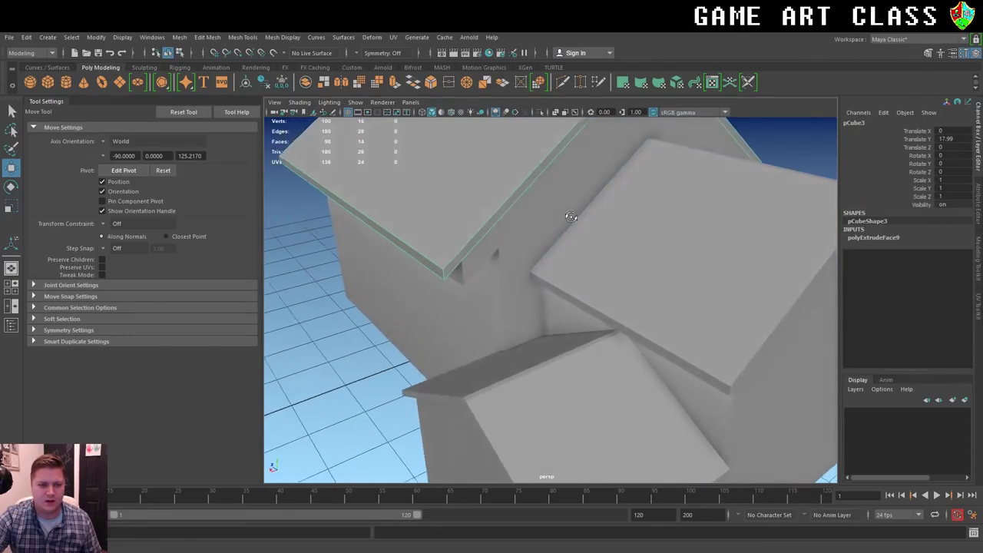
{"action": "scroll", "coordinate": [570, 217], "scroll_direction": "down", "scroll_amount": 2}
{"action": "left_click", "coordinate": [481, 240], "text": "shift"}
{"action": "mouse_move", "coordinate": [476, 239]}
{"action": "left_mouse_down", "text": "alt"}
{"action": "mouse_move", "coordinate": [372, 215]}
{"action": "mouse_move", "coordinate": [438, 207]}
{"action": "mouse_move", "coordinate": [491, 223]}
{"action": "left_mouse_up", "text": "alt"}
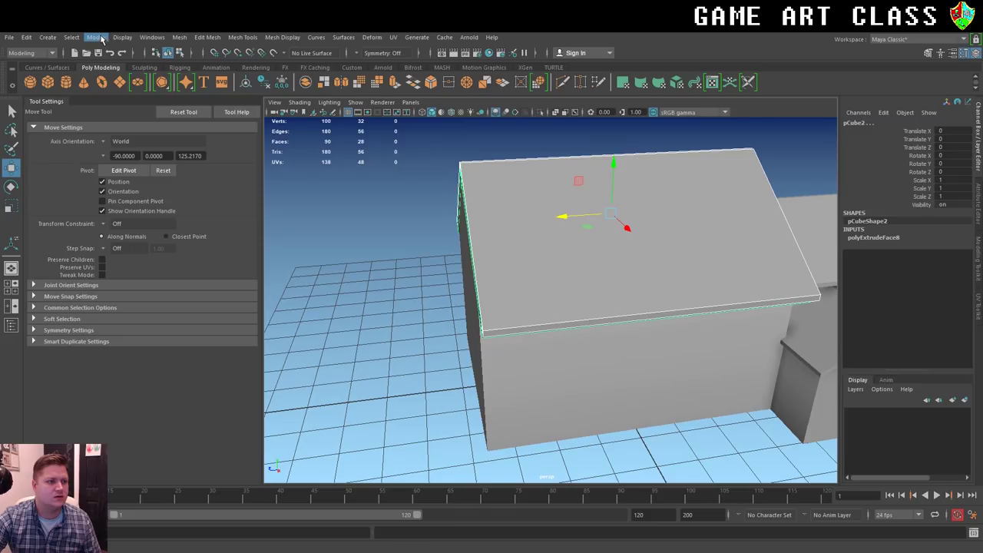
Combine the two roof slabs into one mesh, pCube6, and inspect its faces.
{"action": "left_click", "coordinate": [179, 37]}
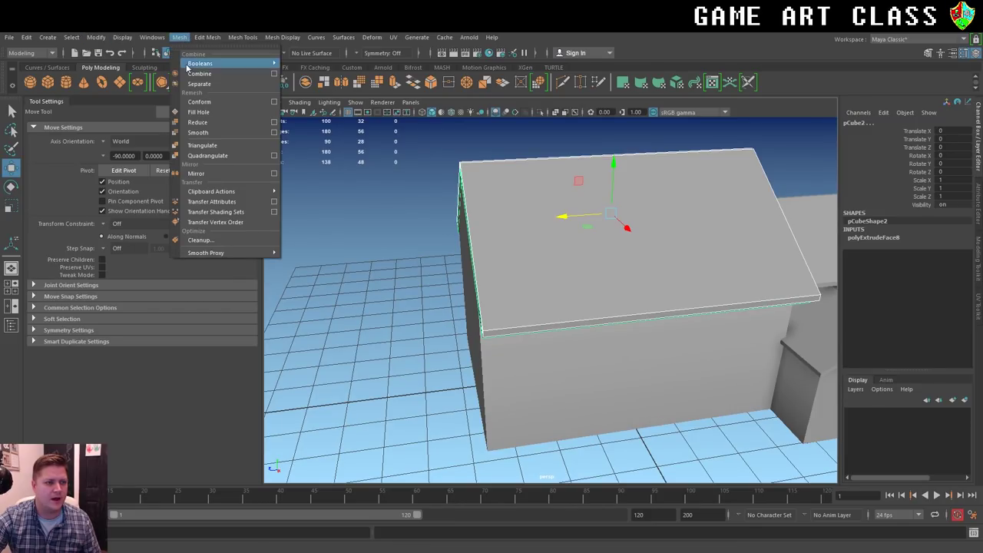
{"action": "left_click", "coordinate": [200, 73]}
{"action": "left_click_drag", "start_coordinate": [340, 193], "coordinate": [397, 187], "text": "alt"}
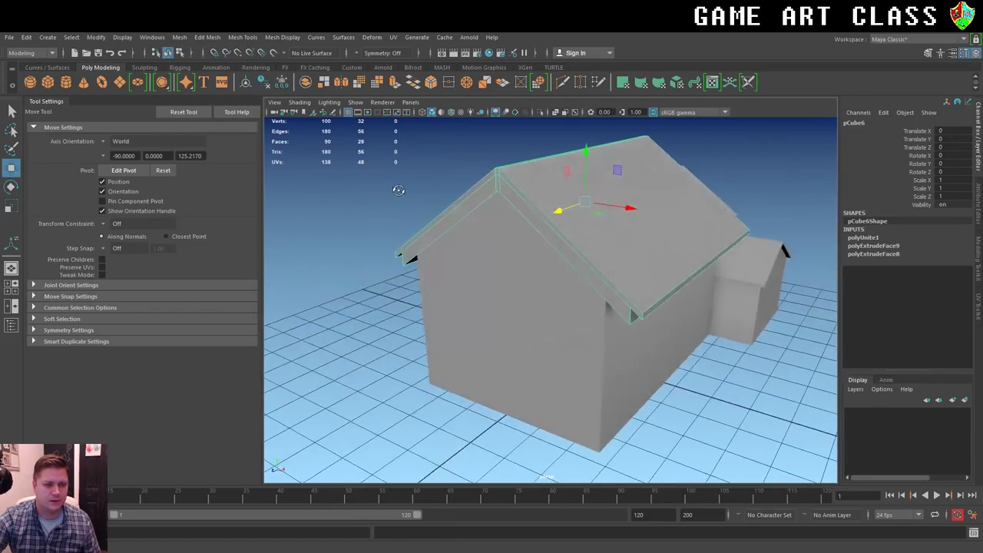
{"action": "right_click_drag", "start_coordinate": [481, 206], "coordinate": [484, 223]}
{"action": "left_click", "coordinate": [485, 219]}
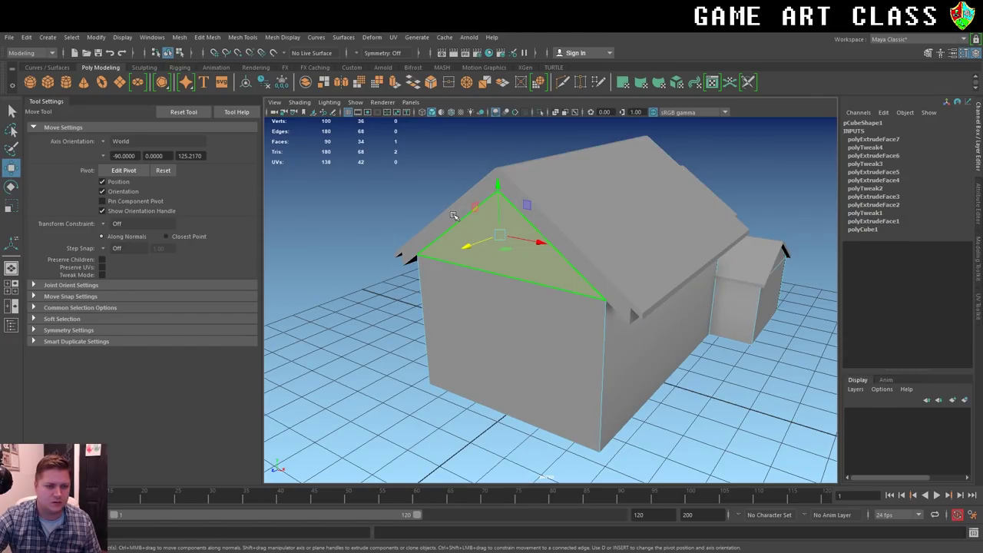
{"action": "left_click", "coordinate": [568, 175]}
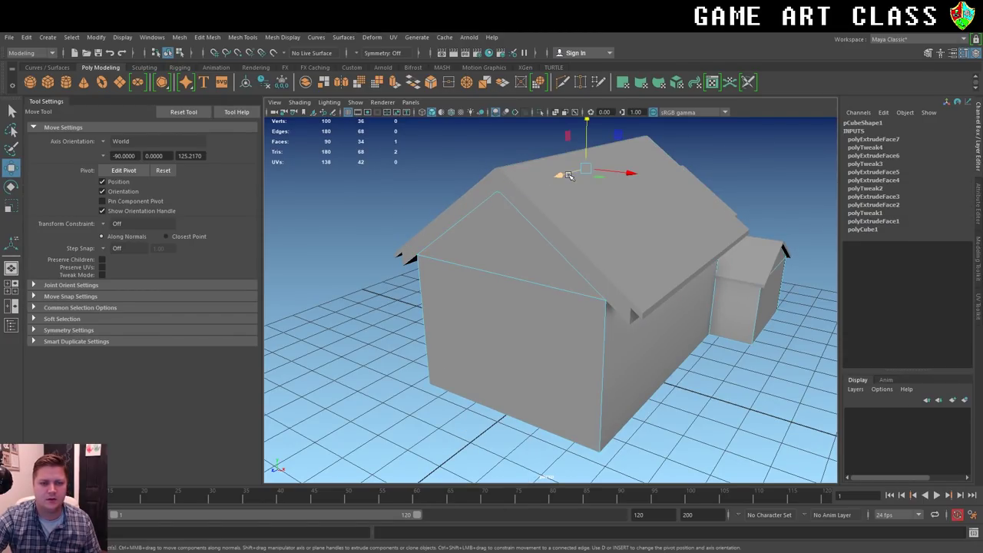
{"action": "right_click_drag", "start_coordinate": [581, 215], "coordinate": [550, 235]}
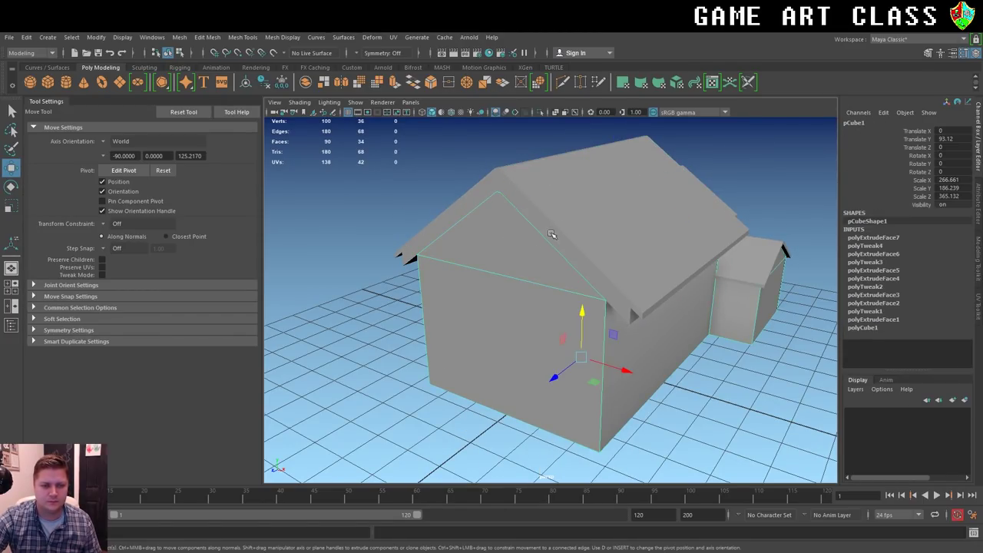
Select the merged roof's left and right edge strip faces.
{"action": "left_click", "coordinate": [589, 208]}
{"action": "right_click_drag", "start_coordinate": [589, 209], "coordinate": [590, 227]}
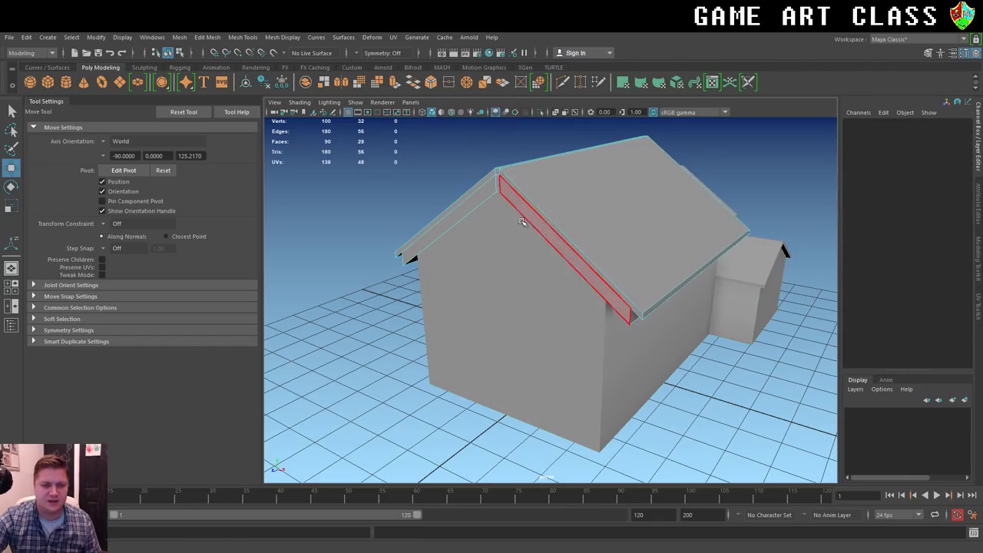
{"action": "left_click", "coordinate": [436, 230]}
{"action": "left_click", "coordinate": [511, 190], "text": "shift"}
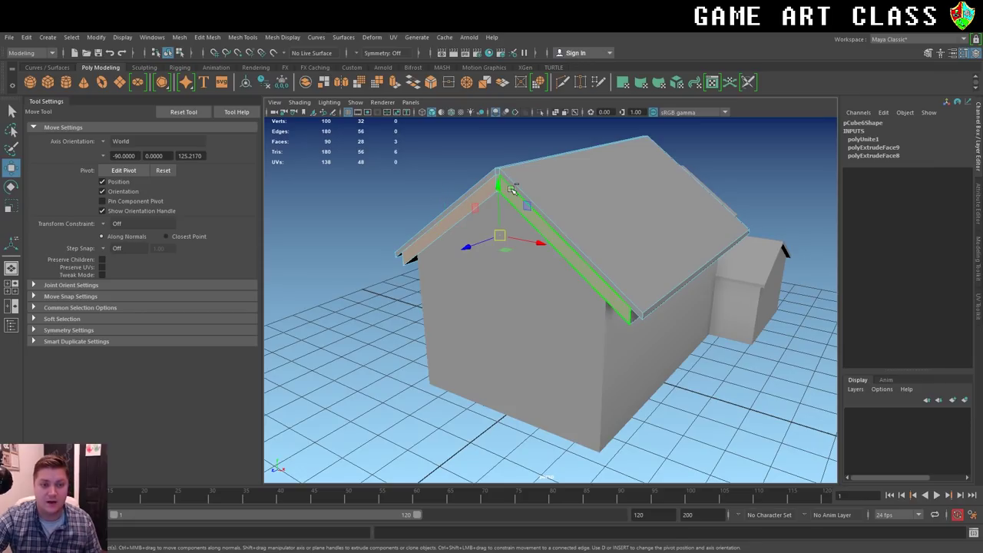
{"action": "left_click", "coordinate": [495, 173], "text": "shift"}
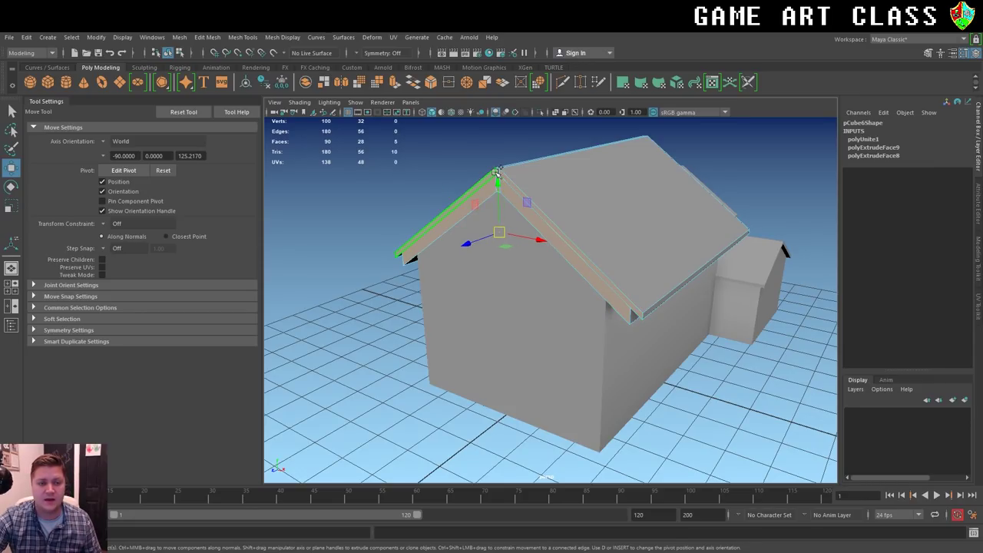
{"action": "key", "text": "f"}
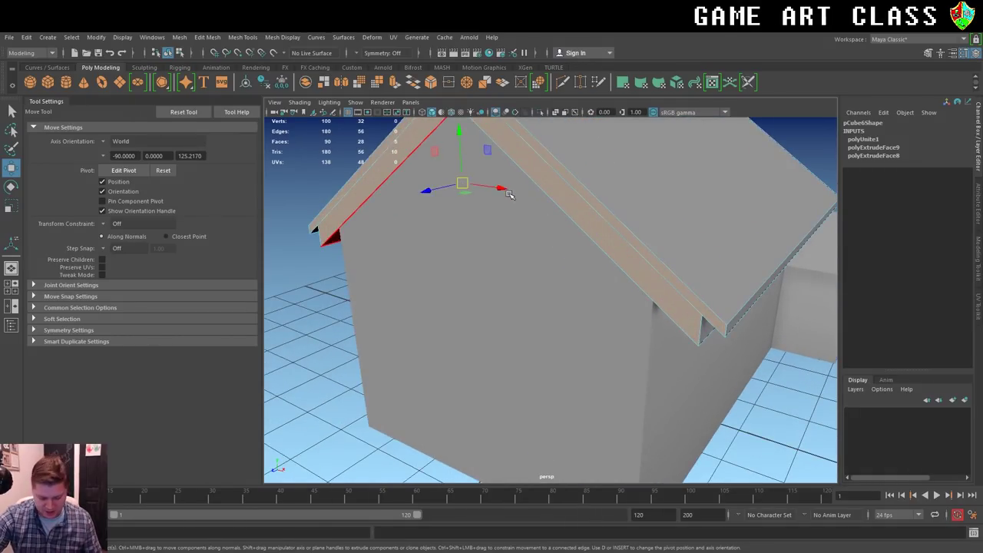
Add the roof peak and front and side fascia faces, then return to object mode.
{"action": "mouse_move", "coordinate": [509, 194]}
{"action": "left_mouse_down", "text": "alt"}
{"action": "mouse_move", "coordinate": [492, 192]}
{"action": "mouse_move", "coordinate": [571, 251]}
{"action": "left_mouse_up", "text": "alt"}
{"action": "left_click", "coordinate": [495, 190], "text": "shift"}
{"action": "scroll", "coordinate": [495, 190], "scroll_direction": "down", "scroll_amount": 5}
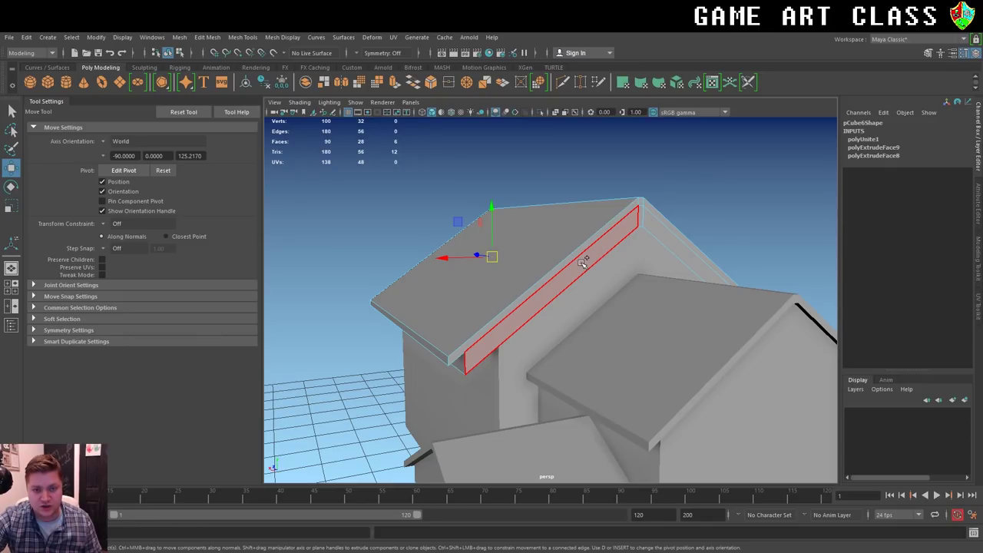
{"action": "left_click", "coordinate": [583, 262], "text": "shift"}
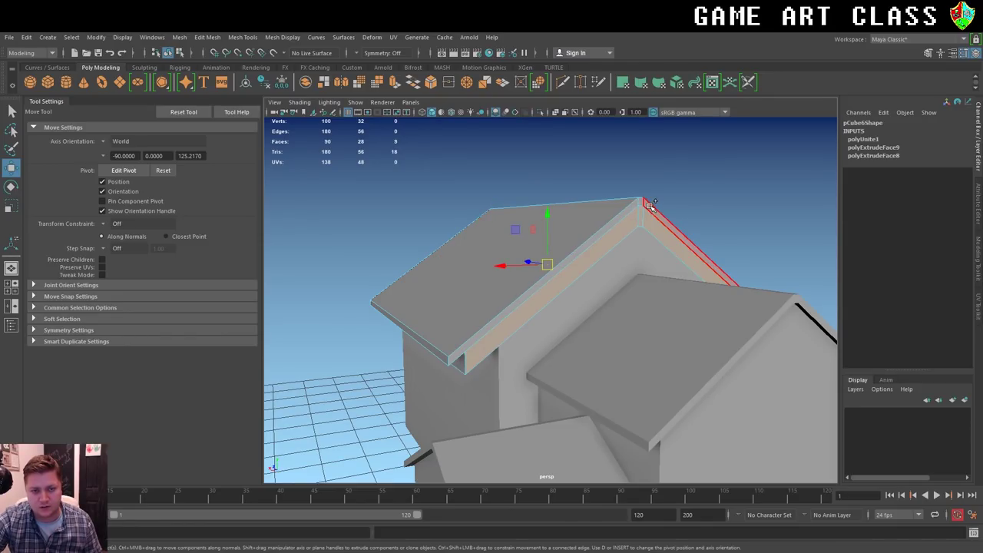
{"action": "left_click", "coordinate": [649, 205], "text": "shift"}
{"action": "mouse_move", "coordinate": [592, 235]}
{"action": "left_mouse_down", "text": "alt"}
{"action": "mouse_move", "coordinate": [516, 276]}
{"action": "mouse_move", "coordinate": [625, 274]}
{"action": "mouse_move", "coordinate": [541, 278]}
{"action": "left_mouse_up", "text": "alt"}
{"action": "key", "text": "r"}
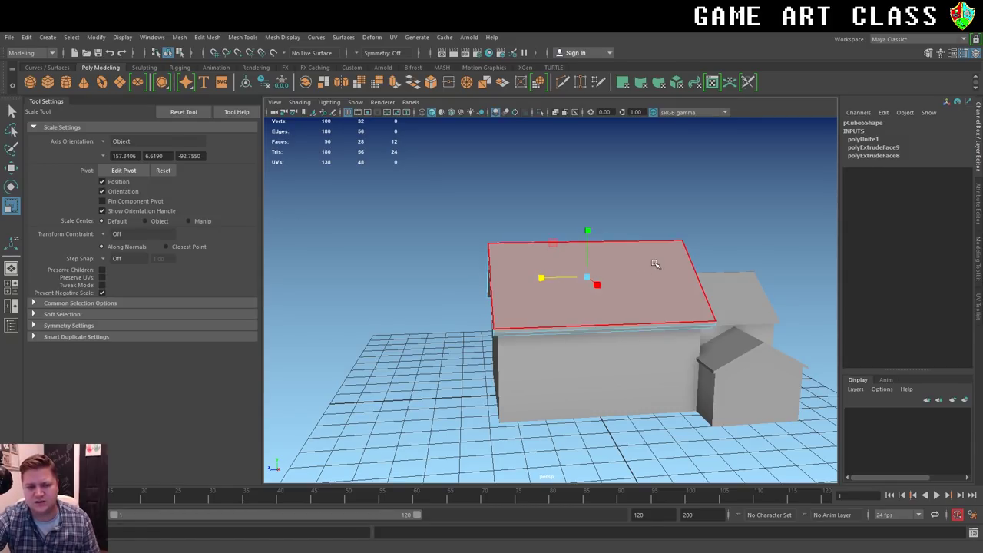
{"action": "right_click_drag", "start_coordinate": [653, 263], "coordinate": [683, 249]}
{"action": "left_click", "coordinate": [536, 332]}
Orbit and pan the view so the house's gable end faces the camera.
{"action": "scroll", "coordinate": [535, 331], "scroll_direction": "down", "scroll_amount": 5}
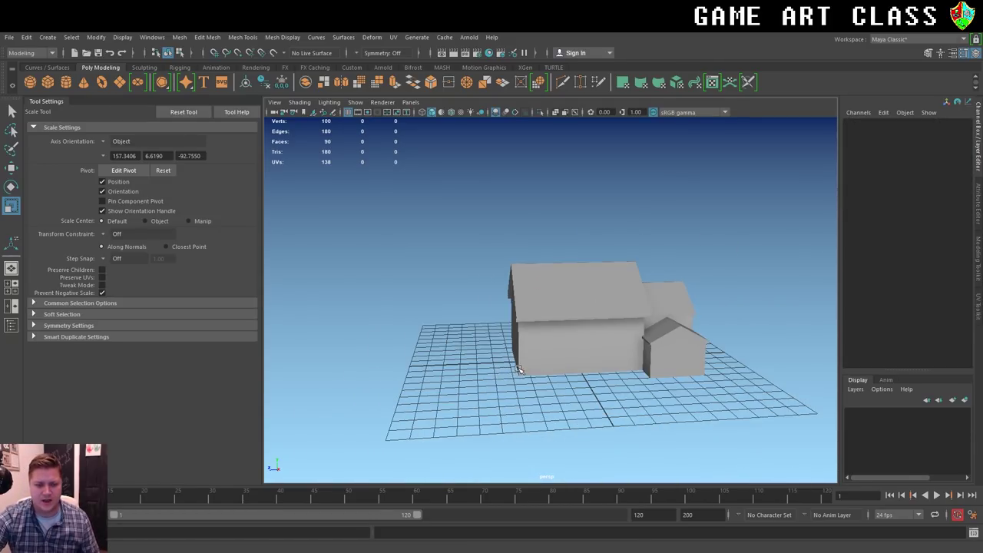
{"action": "left_click_drag", "start_coordinate": [516, 369], "coordinate": [536, 363], "text": "alt"}
{"action": "scroll", "coordinate": [621, 356], "scroll_direction": "up", "scroll_amount": 5}
{"action": "middle_click_drag", "start_coordinate": [662, 359], "coordinate": [596, 357], "text": "alt"}
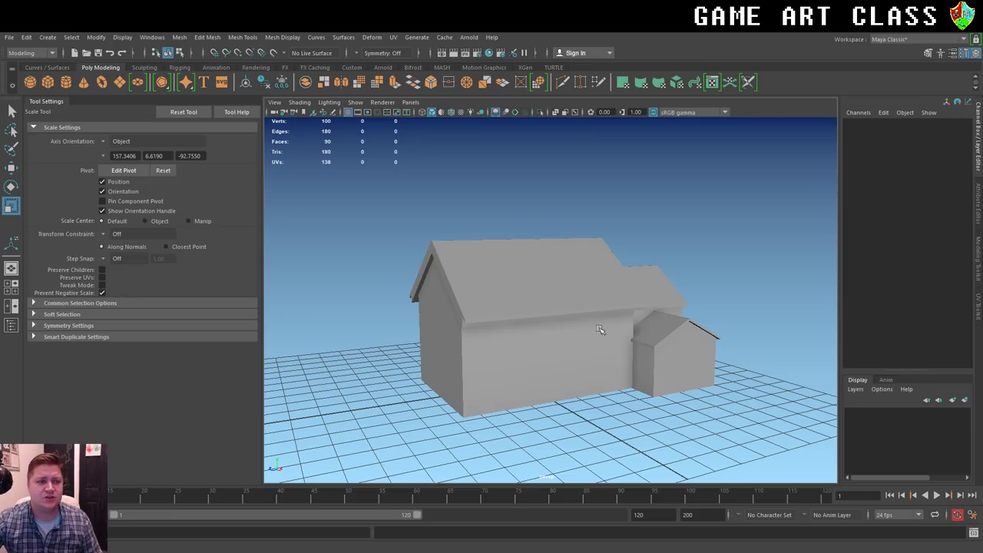
Create a cube, pCube7, and move it along Z beside the house.
{"action": "left_click", "coordinate": [476, 368]}
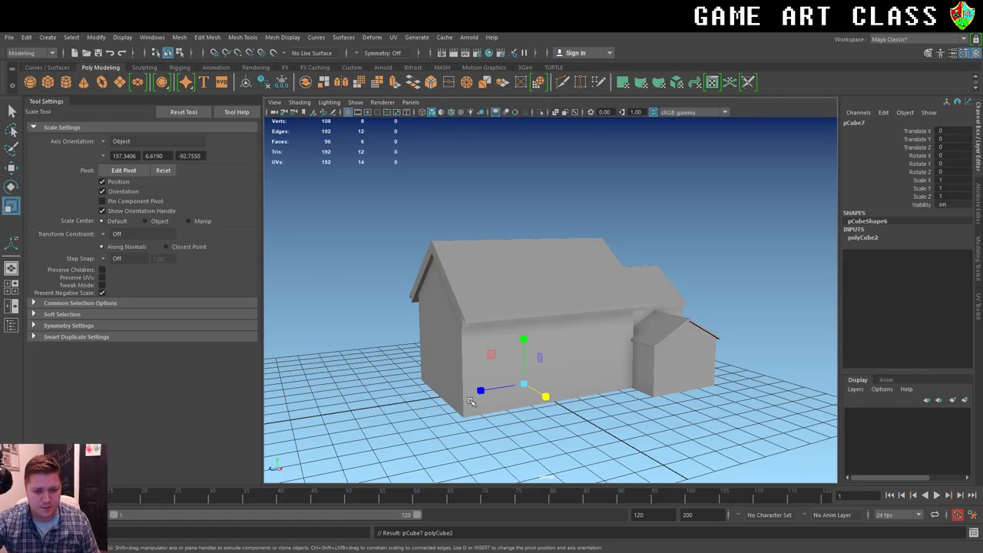
{"action": "scroll", "coordinate": [480, 384], "scroll_direction": "down", "scroll_amount": 2}
{"action": "key", "text": "w"}
{"action": "left_click_drag", "start_coordinate": [482, 375], "coordinate": [379, 389]}
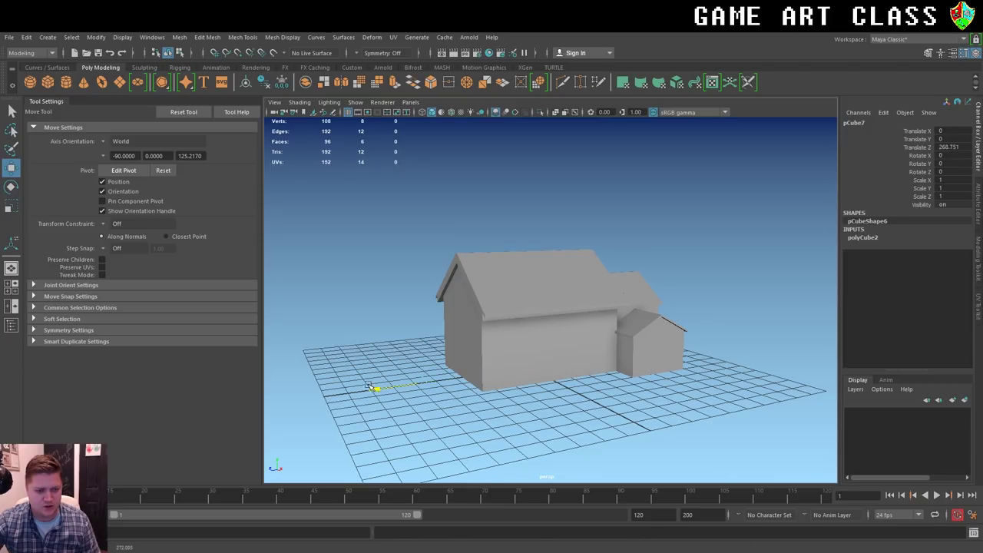
{"action": "key", "text": "r"}
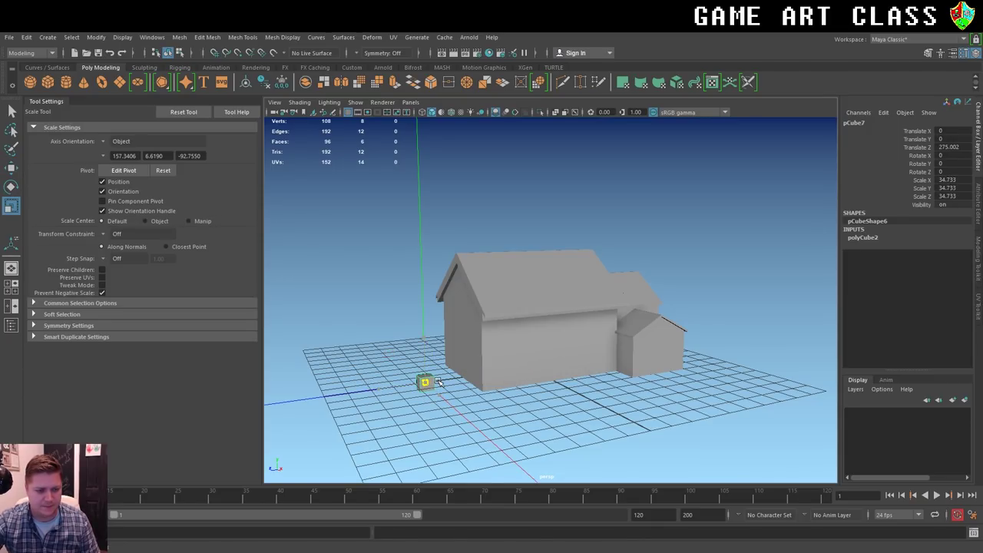
{"action": "key", "text": "w"}
{"action": "left_click_drag", "start_coordinate": [381, 389], "coordinate": [411, 386]}
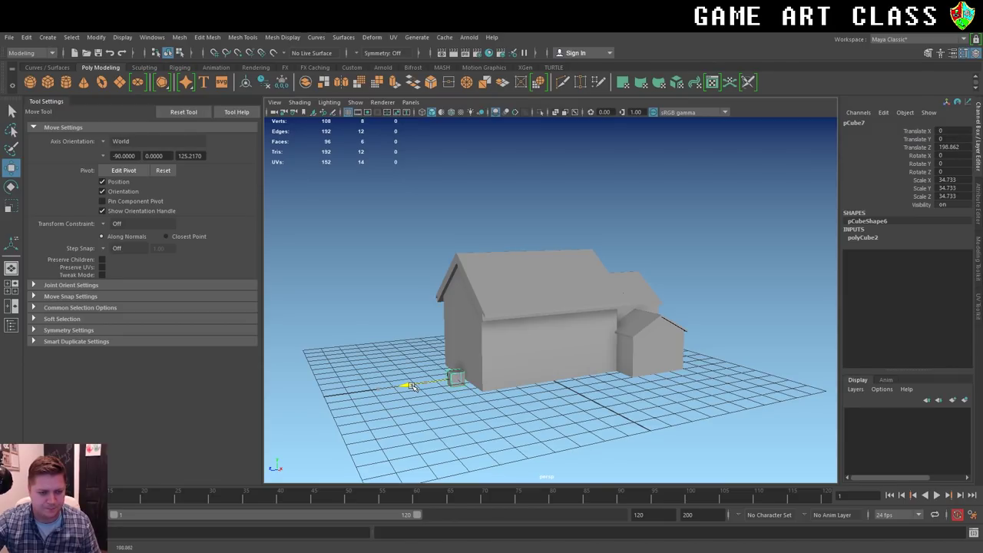
{"action": "key", "text": "f"}
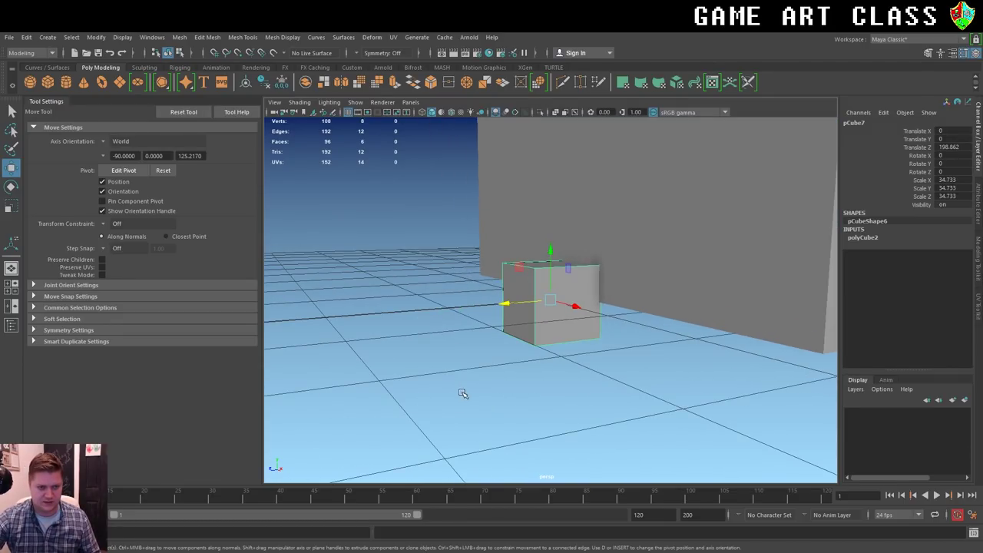
{"action": "mouse_move", "coordinate": [462, 393]}
{"action": "left_mouse_down", "text": "alt"}
{"action": "mouse_move", "coordinate": [541, 347]}
{"action": "mouse_move", "coordinate": [525, 334]}
{"action": "left_mouse_up", "text": "alt"}
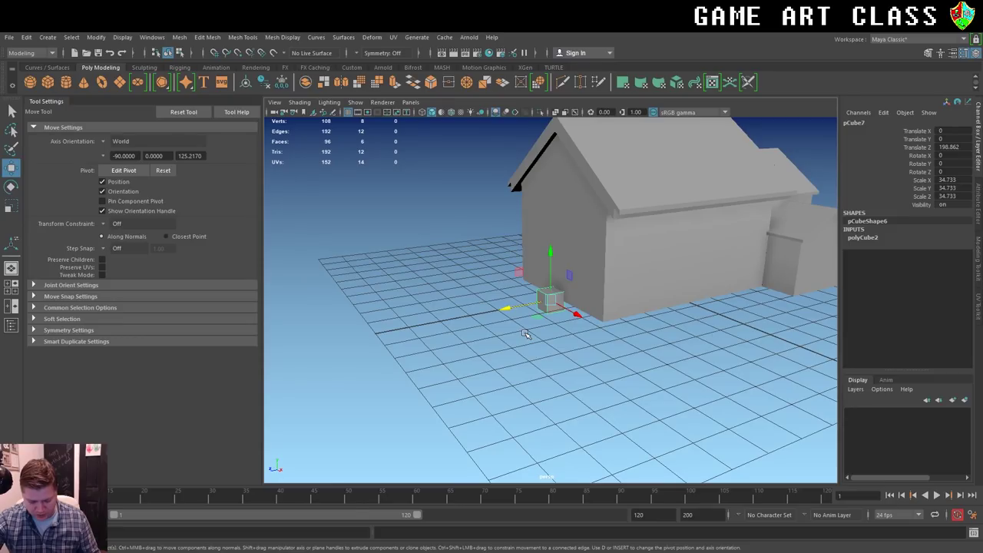
Lower the cube's pivot to its base and raise it to Translate Y 17.367.
{"action": "key", "text": "d"}
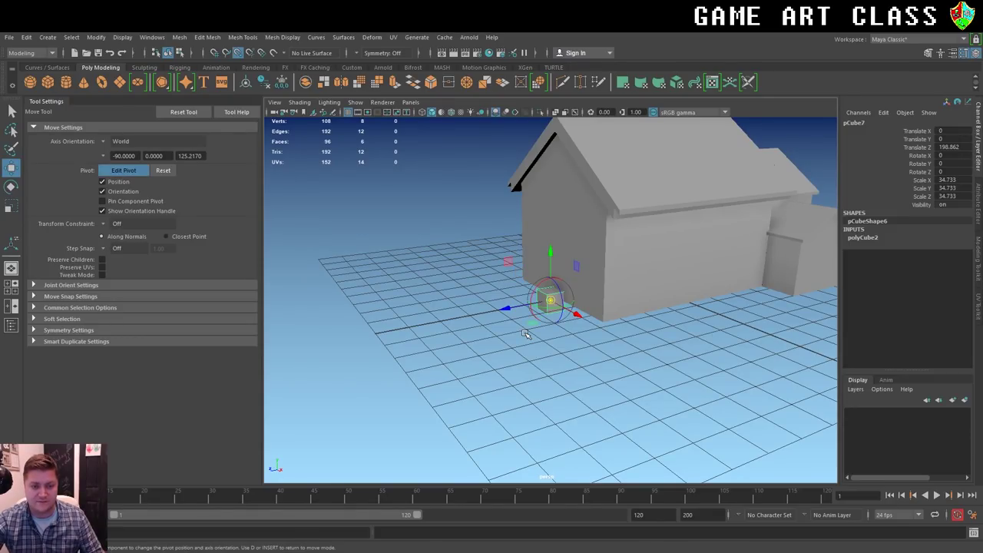
{"action": "left_click_drag", "start_coordinate": [548, 271], "coordinate": [542, 323]}
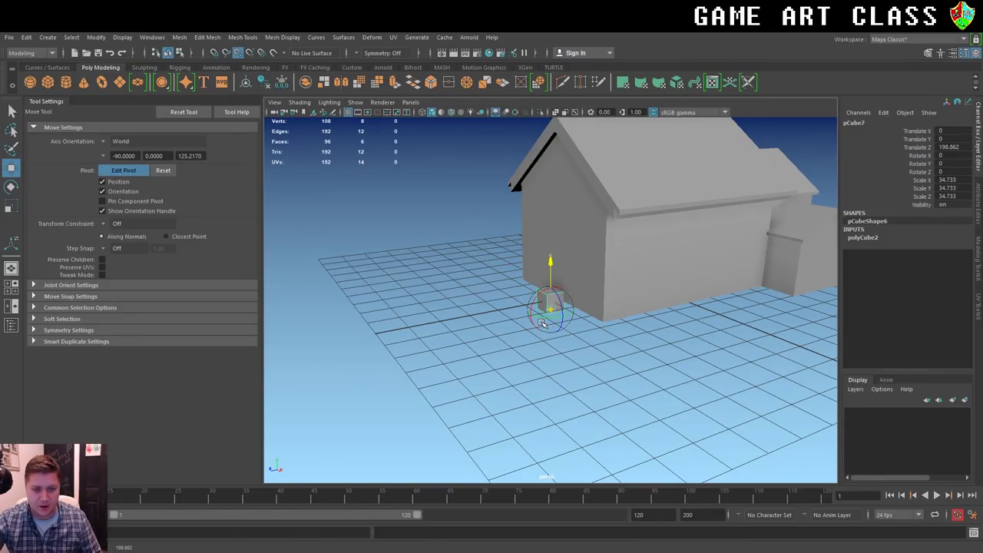
{"action": "key", "text": "d"}
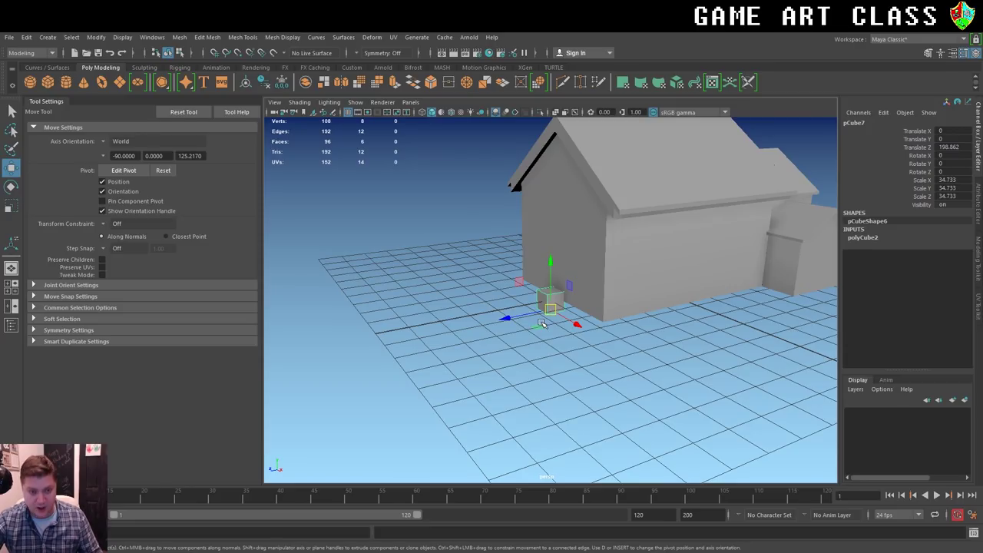
{"action": "left_click_drag", "start_coordinate": [551, 286], "coordinate": [556, 290]}
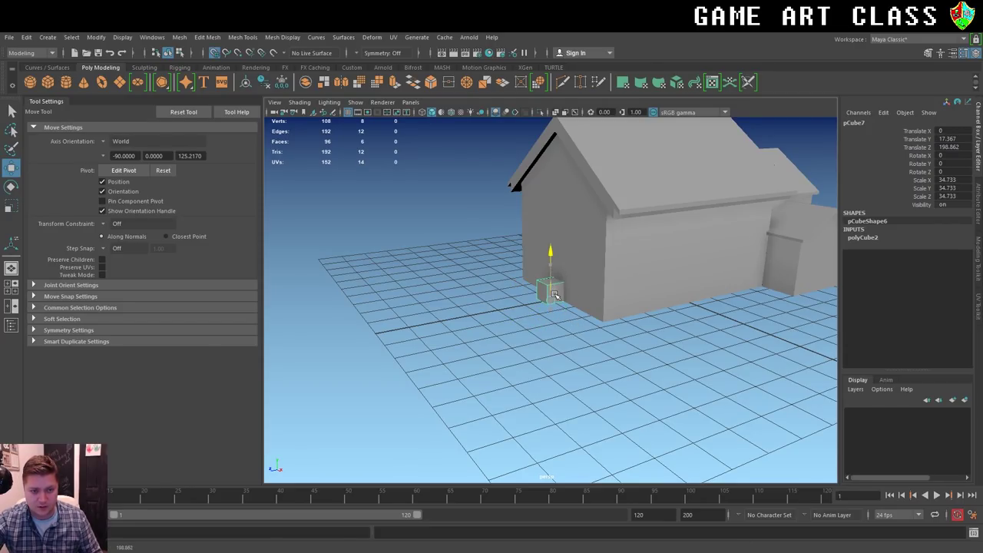
{"action": "scroll", "coordinate": [563, 292], "scroll_direction": "up", "scroll_amount": 2}
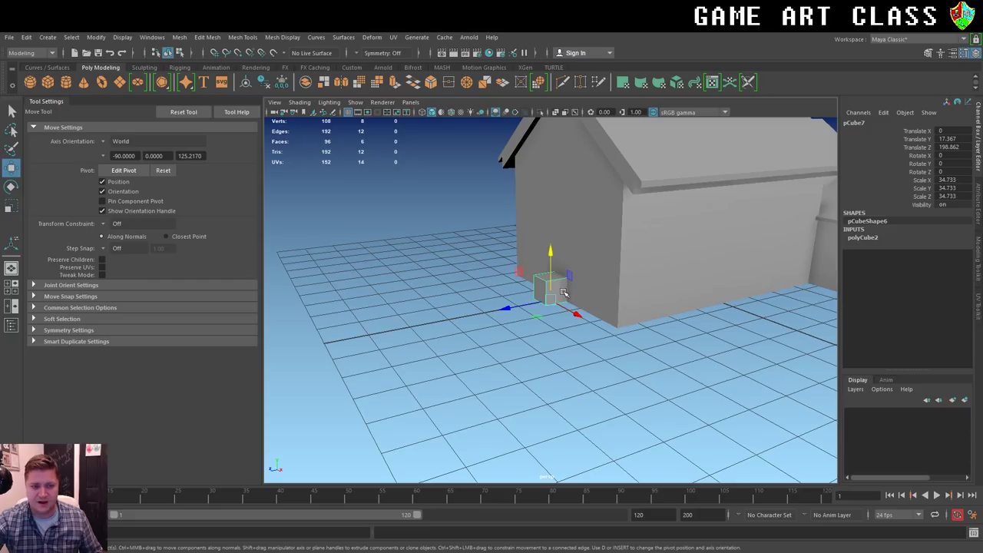
Pull the small cube's top face upward into a tall chimney column above the roof.
{"action": "right_click", "coordinate": [551, 276]}
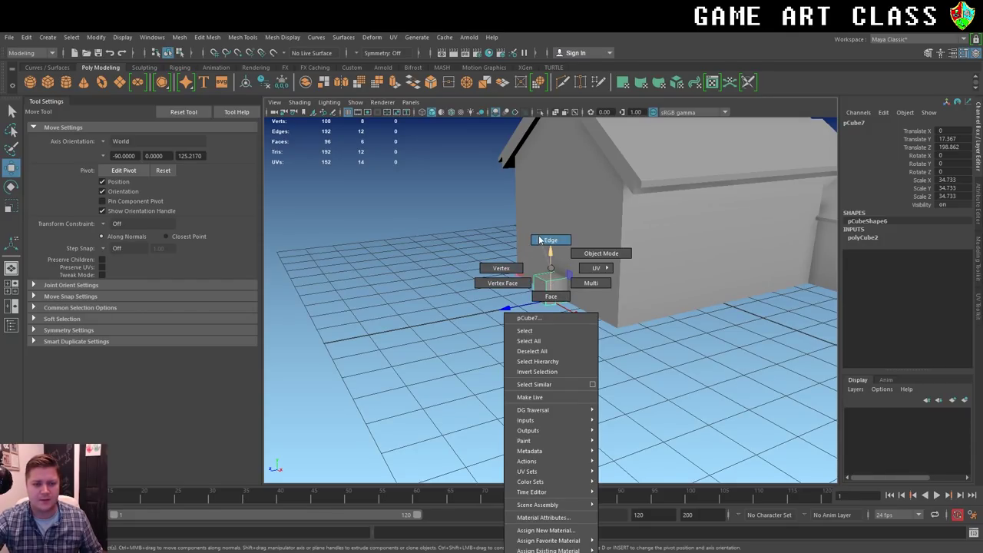
{"action": "left_click", "coordinate": [550, 295]}
{"action": "left_click", "coordinate": [554, 283]}
{"action": "scroll", "coordinate": [549, 260], "scroll_direction": "down", "scroll_amount": 3}
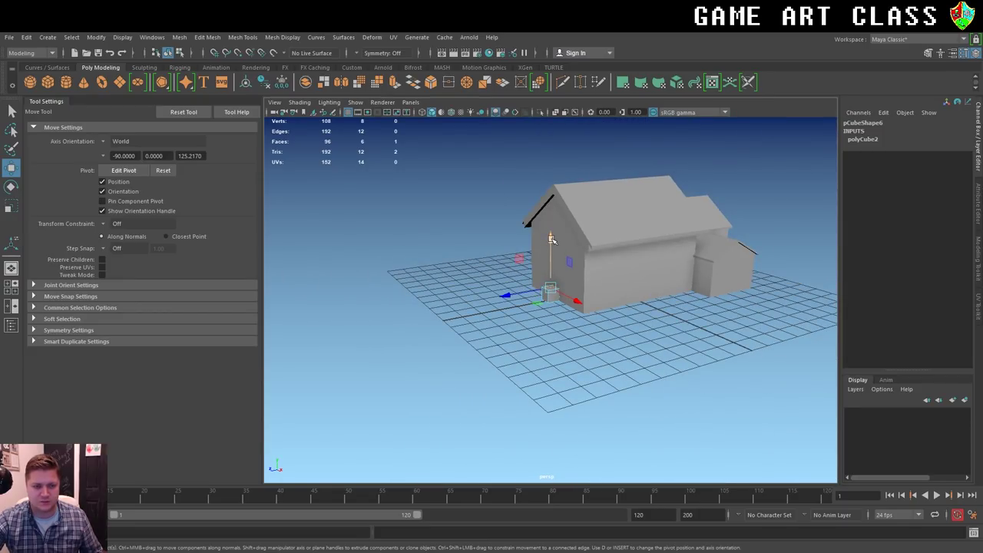
{"action": "left_click_drag", "start_coordinate": [551, 239], "coordinate": [577, 117]}
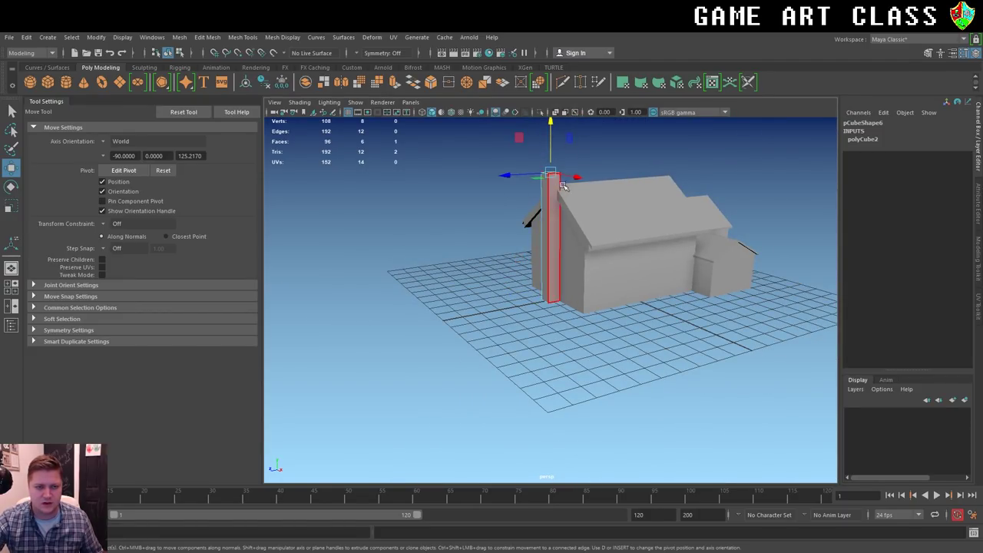
{"action": "left_click", "coordinate": [578, 178]}
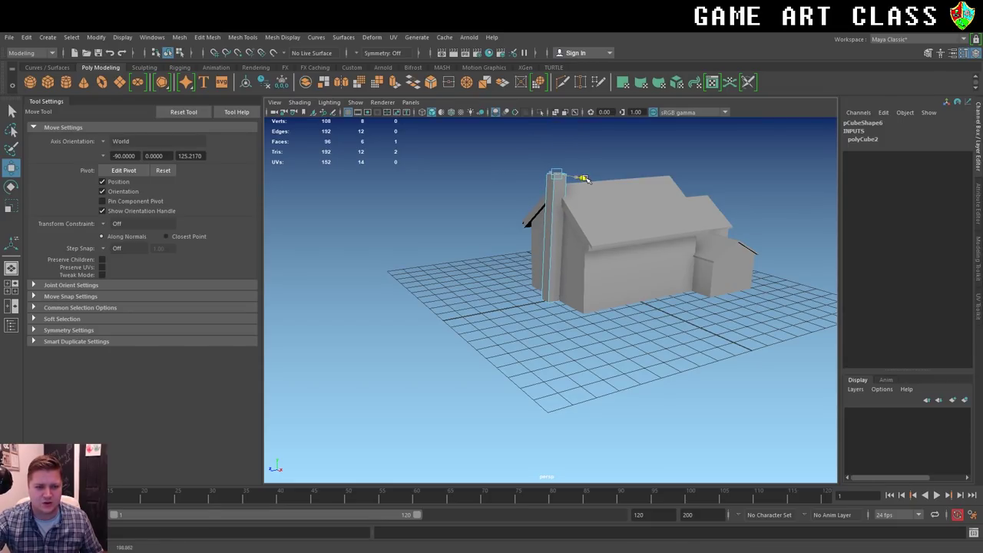
Move the chimney along X to 18.509 so it sits against the house's end wall.
{"action": "right_click_drag", "start_coordinate": [554, 192], "coordinate": [565, 205]}
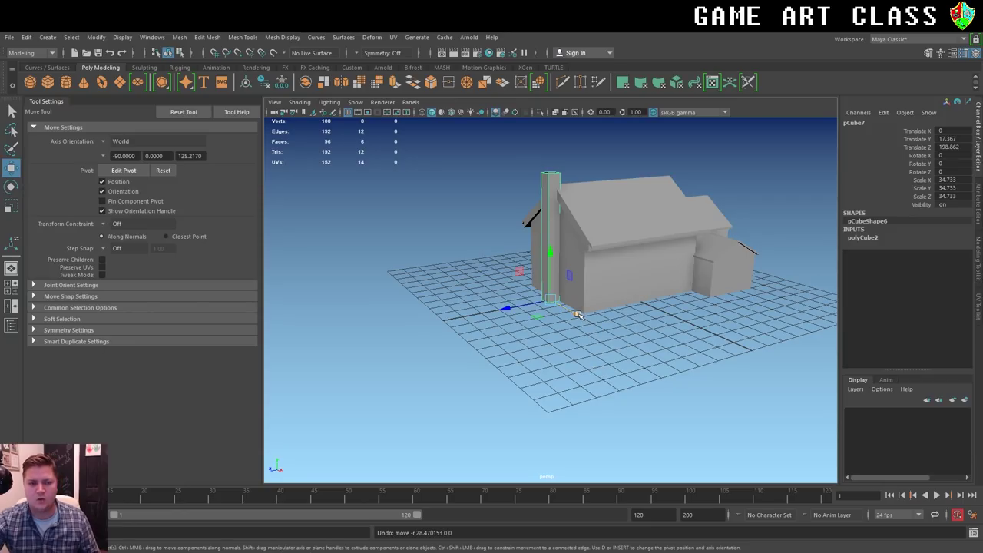
{"action": "left_click_drag", "start_coordinate": [577, 314], "coordinate": [583, 316]}
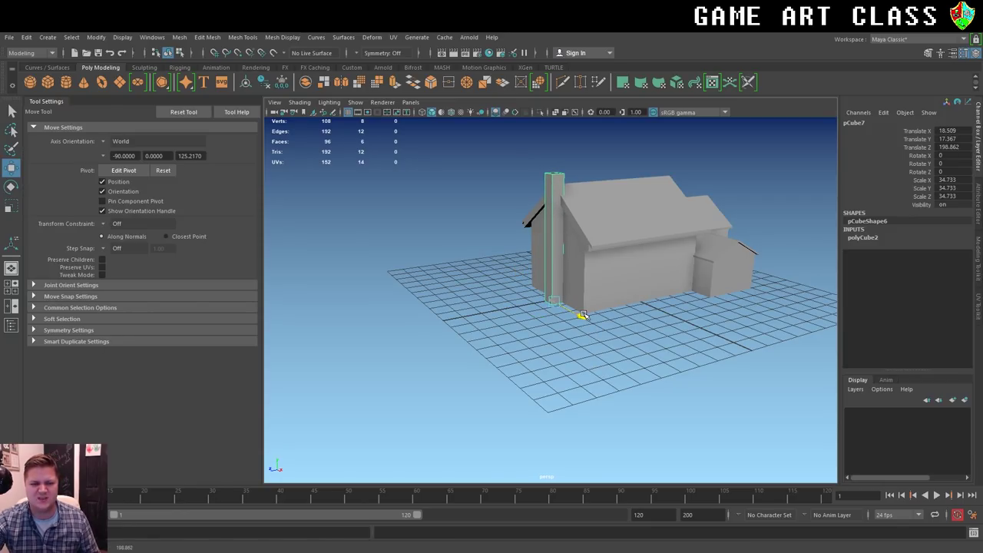
{"action": "left_click", "coordinate": [466, 252]}
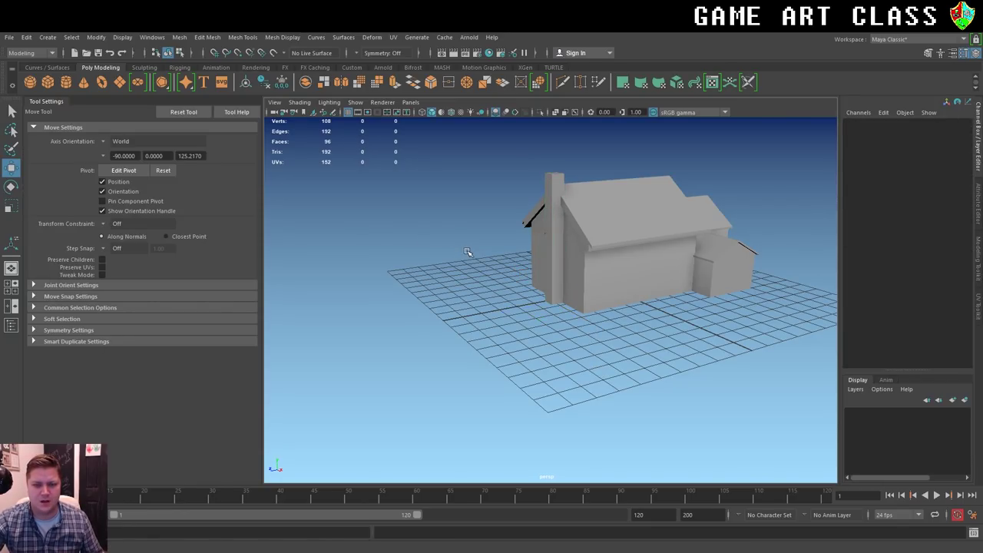
{"action": "left_click_drag", "start_coordinate": [470, 260], "coordinate": [509, 250], "text": "alt"}
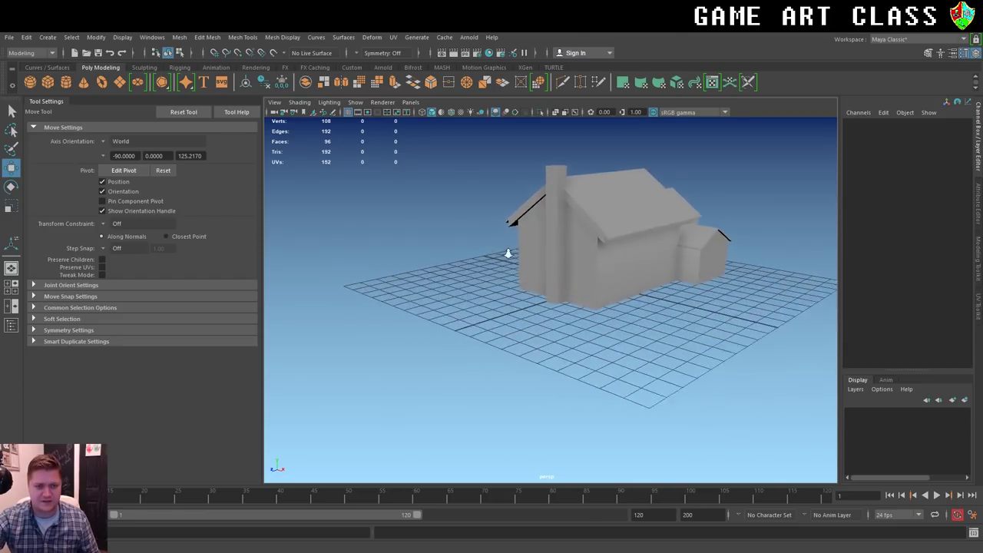
{"action": "scroll", "coordinate": [538, 254], "scroll_direction": "up", "scroll_amount": 3}
{"action": "left_click", "coordinate": [563, 244]}
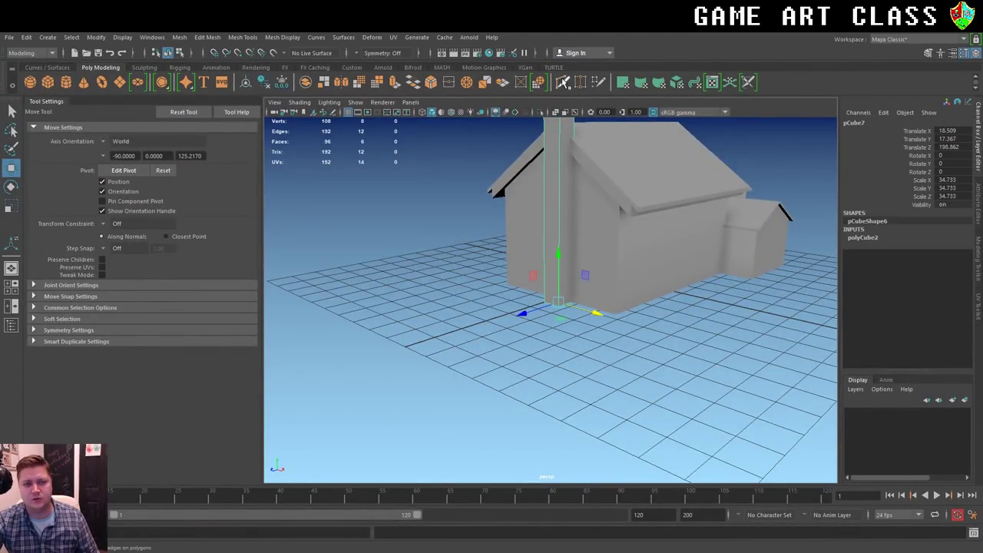
{"action": "left_click", "coordinate": [561, 82]}
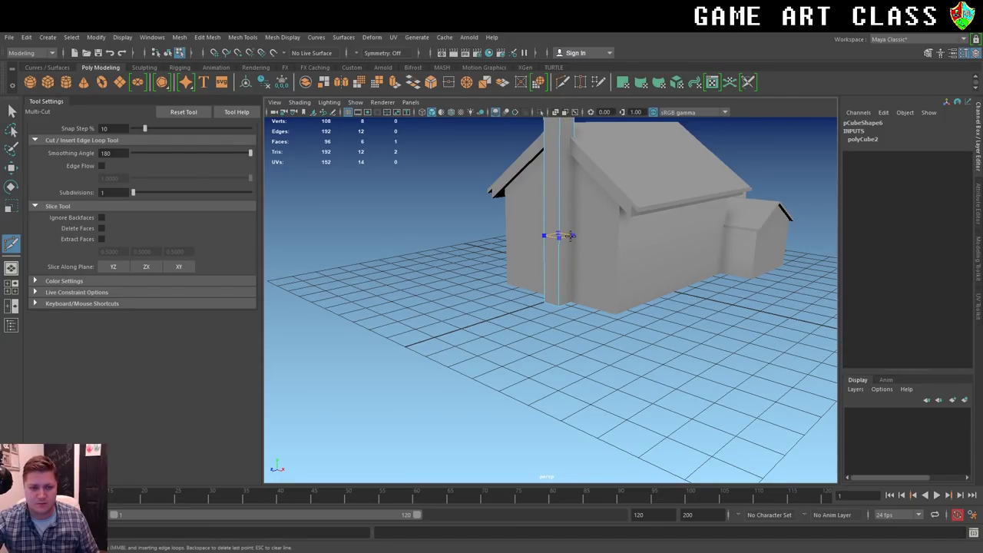
Insert two edge loops around the chimney's lower part with Multi-Cut.
{"action": "left_click", "coordinate": [564, 237], "text": "ctrl"}
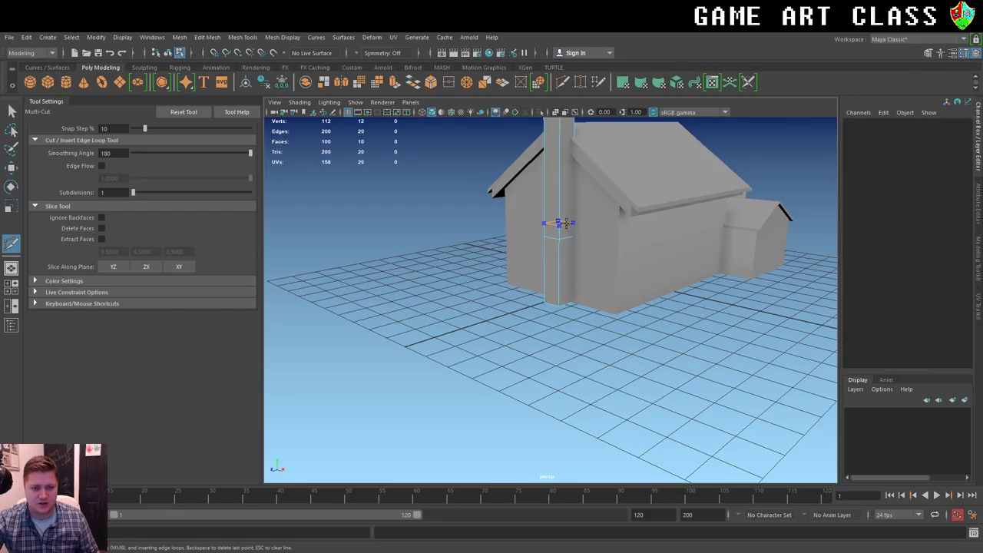
{"action": "left_click", "coordinate": [563, 217], "text": "ctrl"}
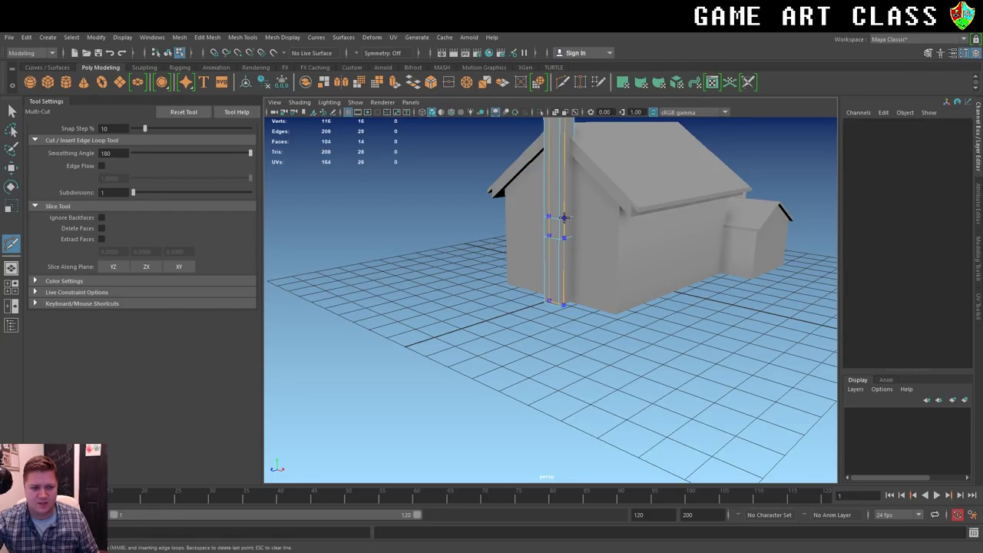
{"action": "key", "text": "w"}
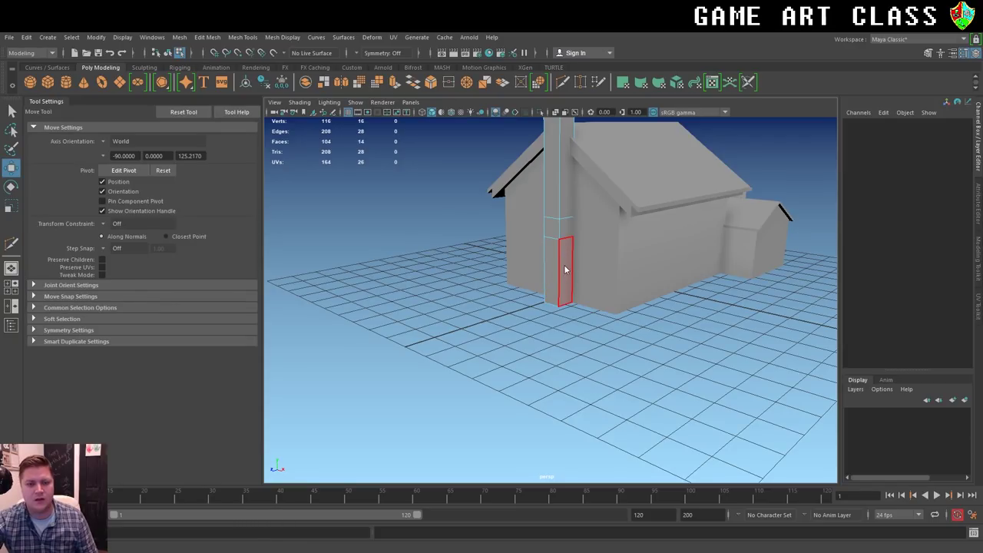
Push the chimney's lower side face outward along X to form a wider base.
{"action": "right_click_drag", "start_coordinate": [569, 267], "coordinate": [570, 265]}
{"action": "left_click", "coordinate": [566, 269]}
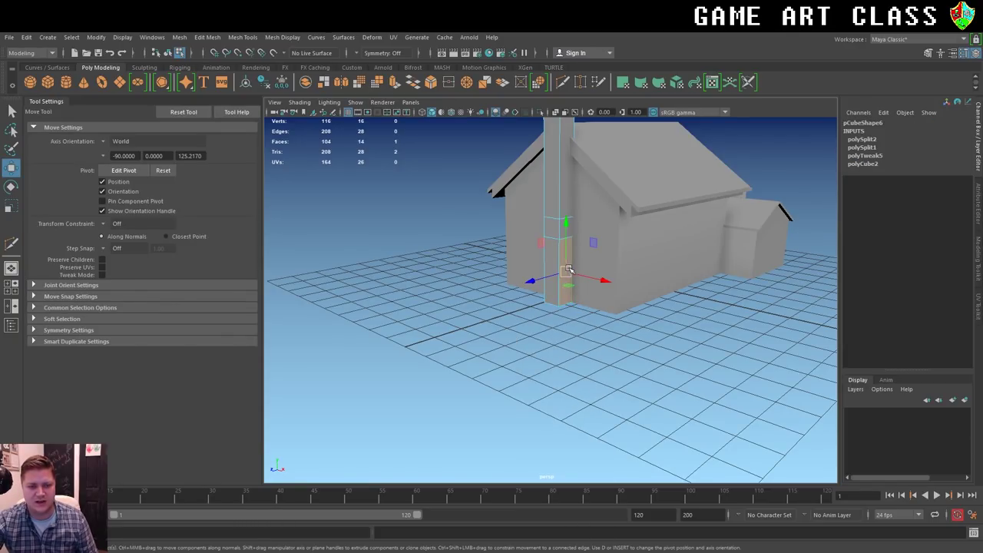
{"action": "left_click_drag", "start_coordinate": [601, 281], "coordinate": [615, 284]}
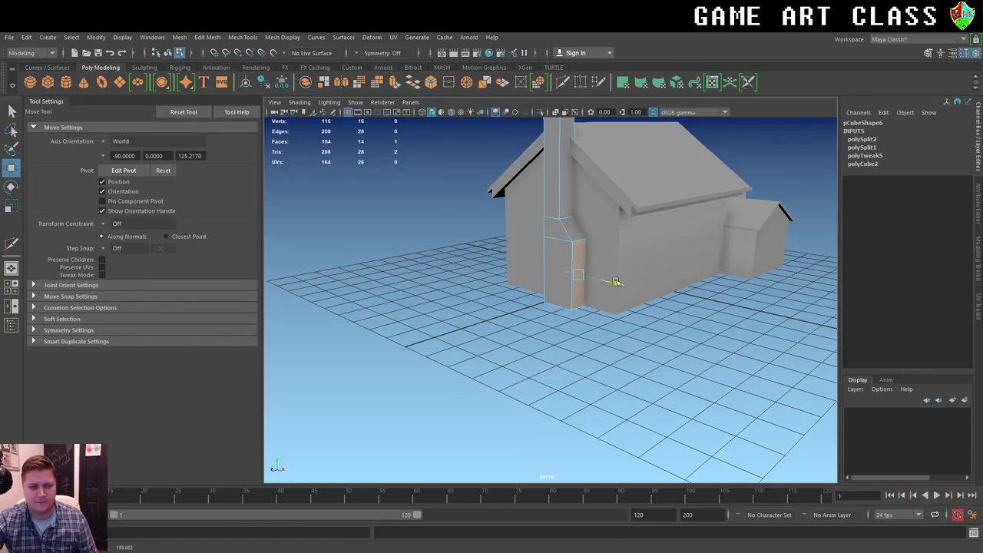
{"action": "left_click", "coordinate": [721, 354]}
{"action": "scroll", "coordinate": [722, 350], "scroll_direction": "down", "scroll_amount": 3}
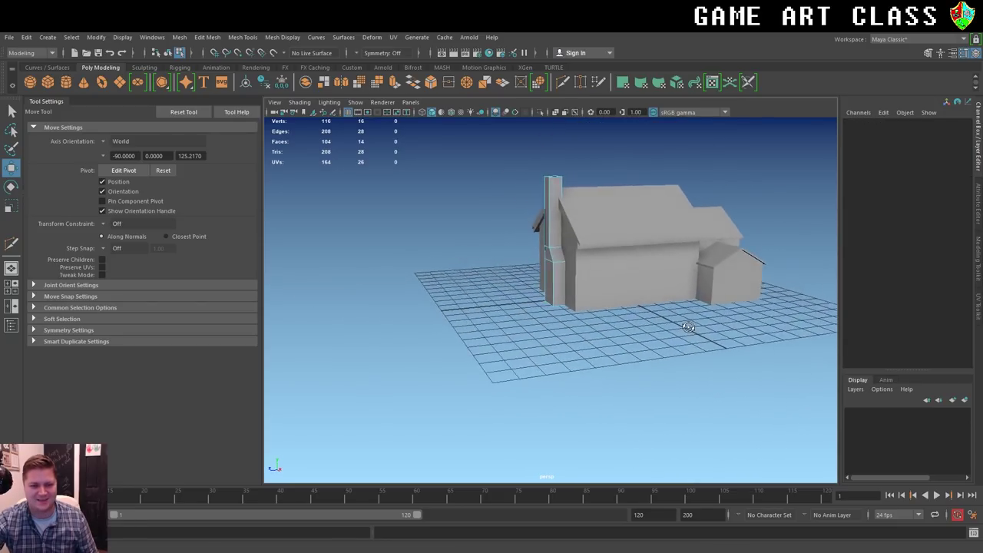
{"action": "left_click_drag", "start_coordinate": [724, 340], "coordinate": [611, 281], "text": "alt"}
{"action": "right_click_drag", "start_coordinate": [560, 269], "coordinate": [585, 246]}
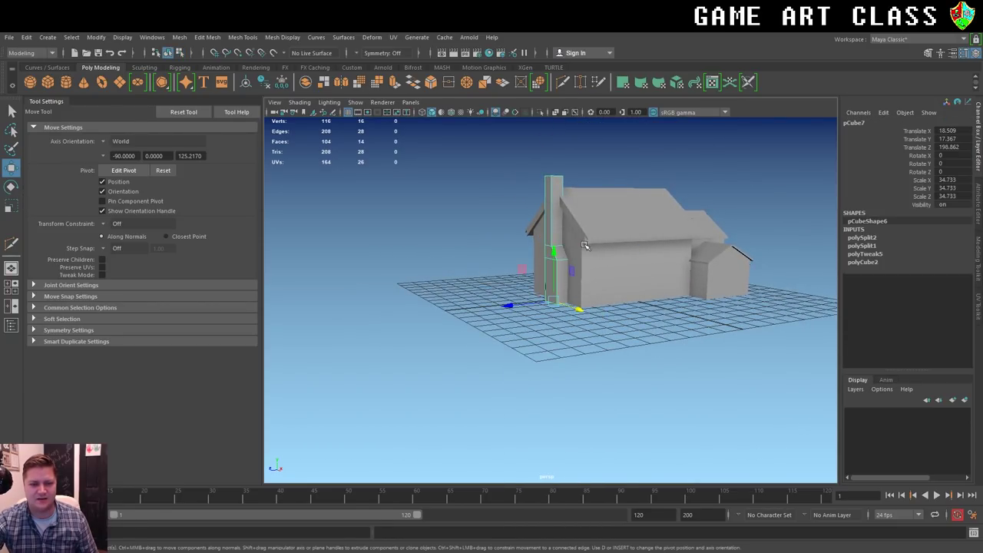
{"action": "left_click", "coordinate": [522, 217]}
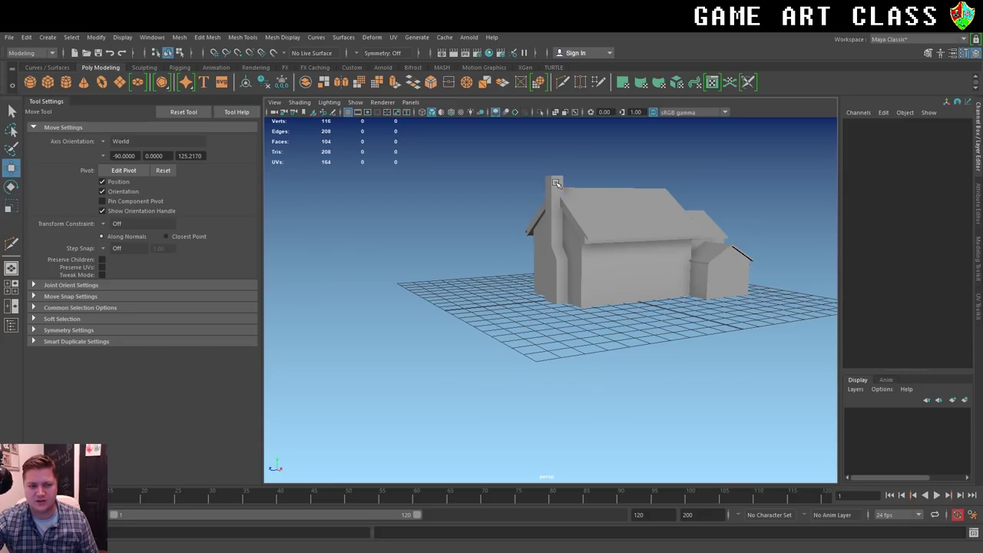
Zoom onto the chimney and add an edge loop just below its top.
{"action": "scroll", "coordinate": [556, 186], "scroll_direction": "up", "scroll_amount": 3}
{"action": "left_click_drag", "start_coordinate": [558, 189], "coordinate": [556, 245], "text": "alt"}
{"action": "scroll", "coordinate": [560, 239], "scroll_direction": "up", "scroll_amount": 4}
{"action": "scroll", "coordinate": [580, 288], "scroll_direction": "up", "scroll_amount": 1}
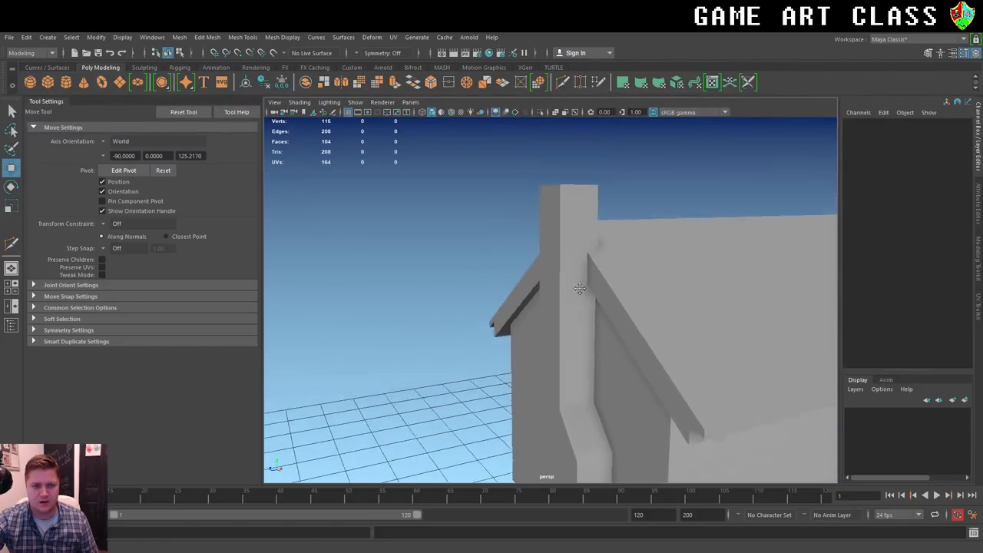
{"action": "left_click_drag", "start_coordinate": [580, 288], "coordinate": [586, 264], "text": "alt"}
{"action": "left_click", "coordinate": [569, 269]}
{"action": "scroll", "coordinate": [568, 269], "scroll_direction": "up", "scroll_amount": 2}
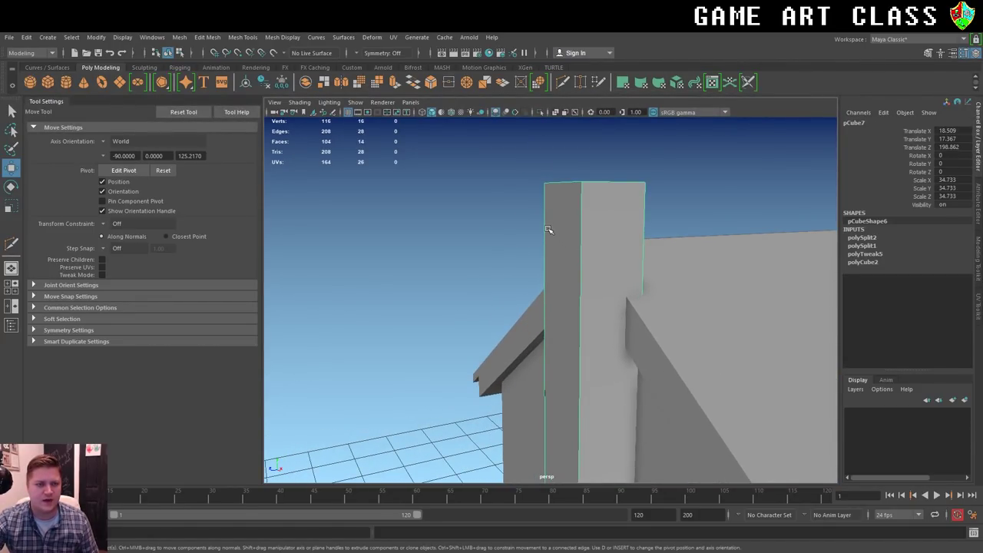
{"action": "left_click", "coordinate": [562, 82]}
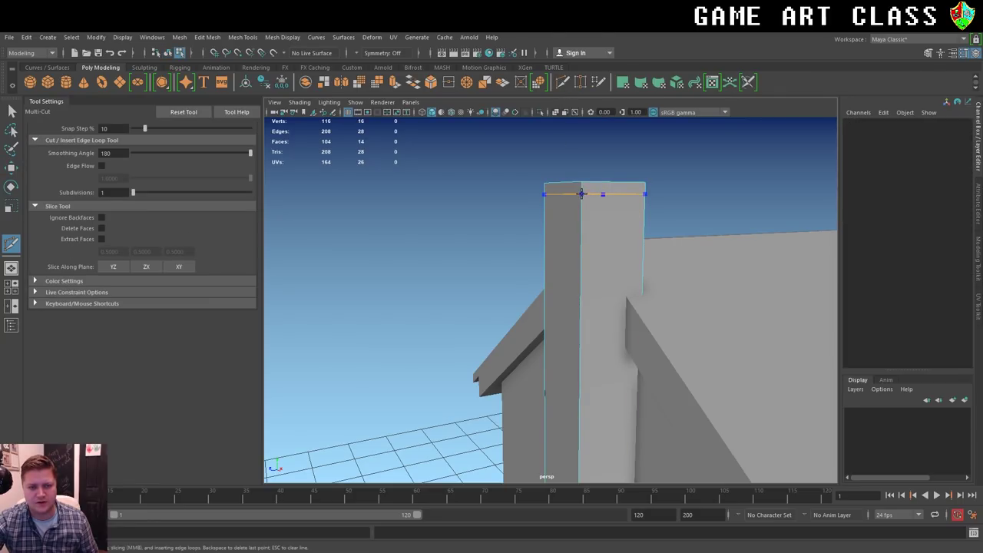
{"action": "left_click", "coordinate": [581, 193], "text": "ctrl"}
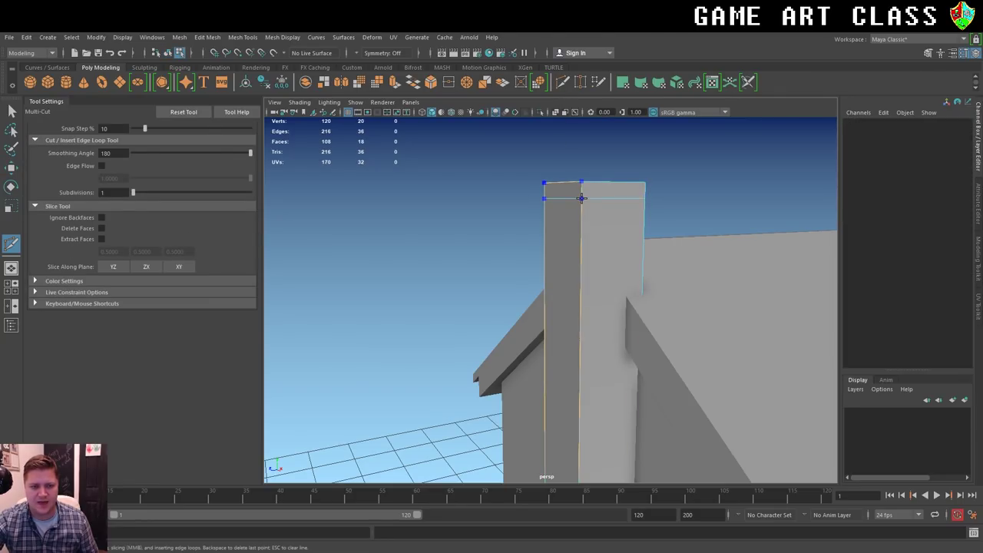
Select the four faces of the chimney's top band.
{"action": "right_click_drag", "start_coordinate": [601, 191], "coordinate": [599, 212]}
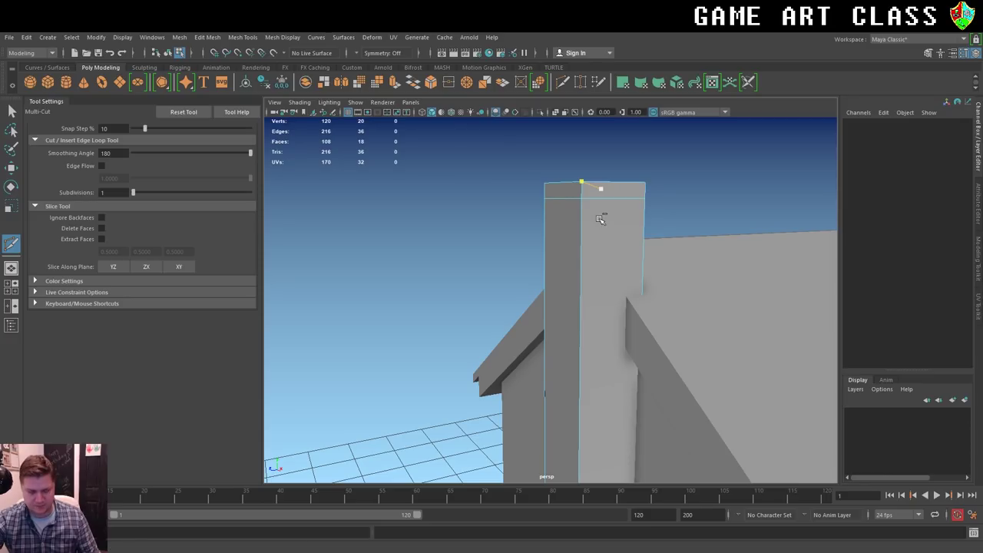
{"action": "key", "text": "w"}
{"action": "left_click", "coordinate": [608, 193]}
{"action": "left_click", "coordinate": [608, 194]}
{"action": "left_click", "coordinate": [556, 193], "text": "shift"}
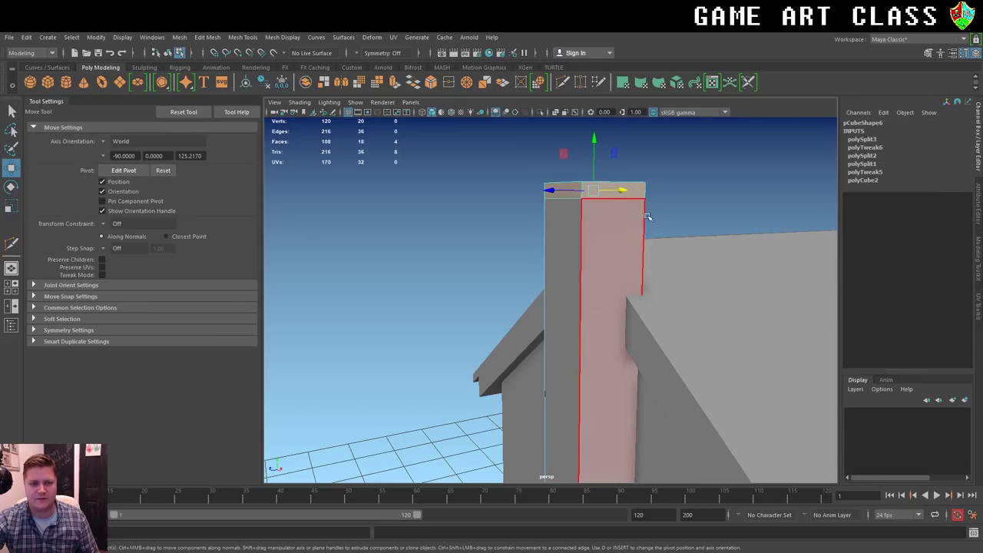
{"action": "mouse_move", "coordinate": [637, 187]}
{"action": "left_mouse_down", "text": "alt"}
{"action": "mouse_move", "coordinate": [571, 225]}
{"action": "mouse_move", "coordinate": [696, 222]}
{"action": "left_mouse_up", "text": "alt"}
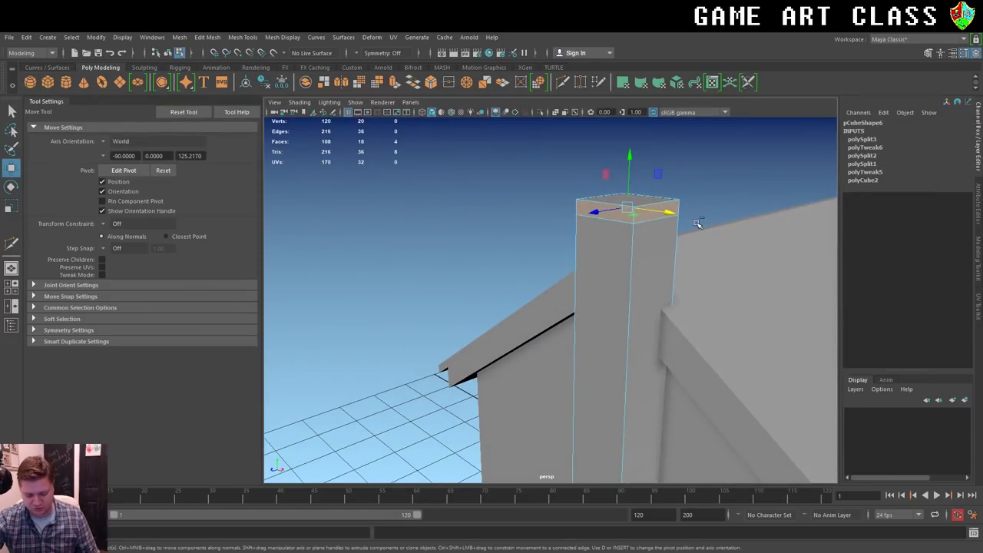
Extrude the top band faces outward to form a flared chimney cap.
{"action": "key", "text": "ctrl+e"}
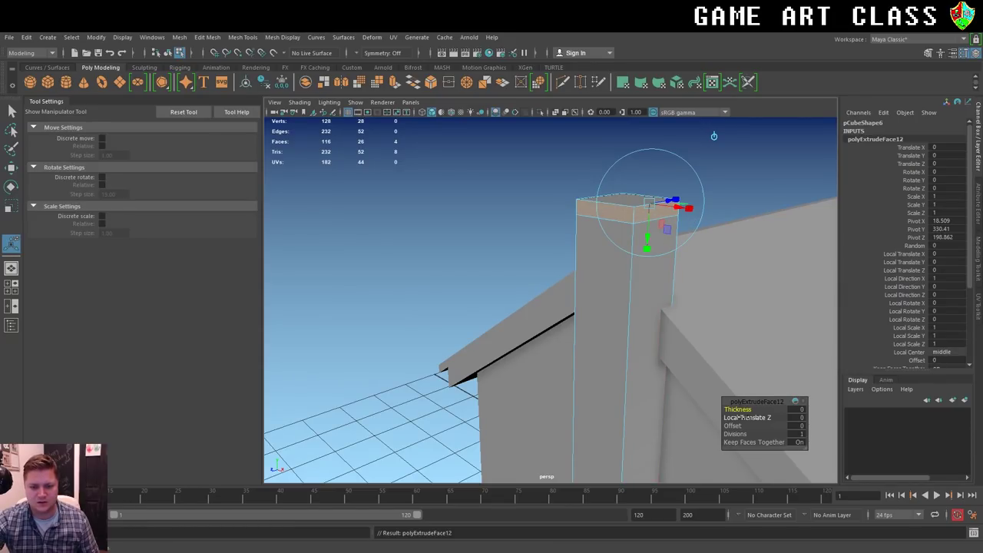
{"action": "left_click_drag", "start_coordinate": [739, 410], "coordinate": [763, 408]}
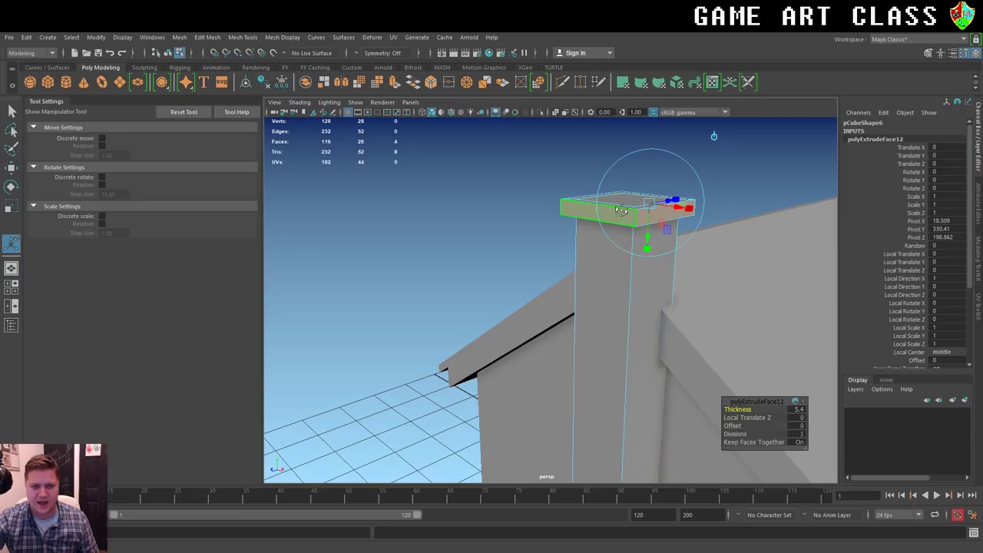
{"action": "left_click_drag", "start_coordinate": [620, 210], "coordinate": [614, 235], "text": "alt"}
Select the chimney's top face and trial an extrusion, undoing it back to zero thickness.
{"action": "right_click", "coordinate": [594, 268]}
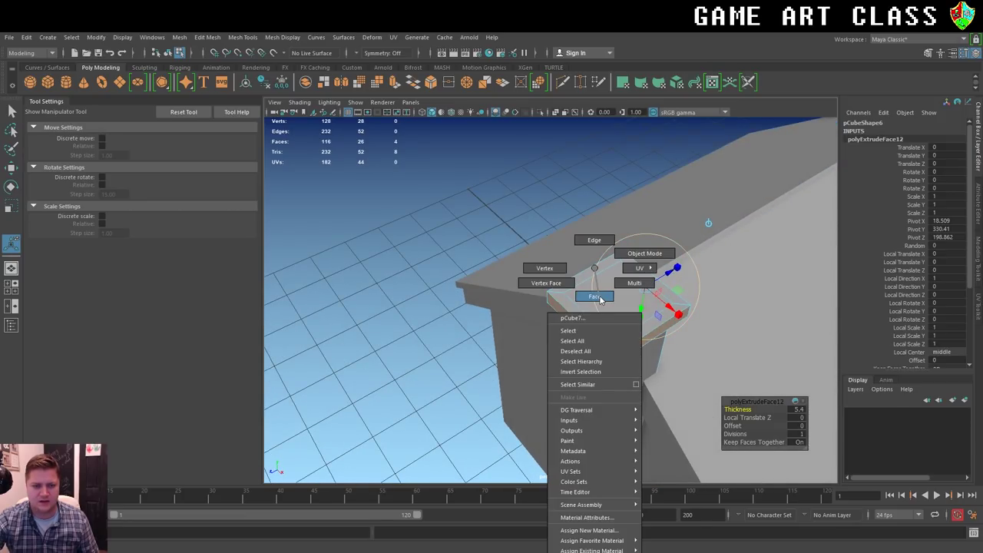
{"action": "left_click", "coordinate": [592, 295]}
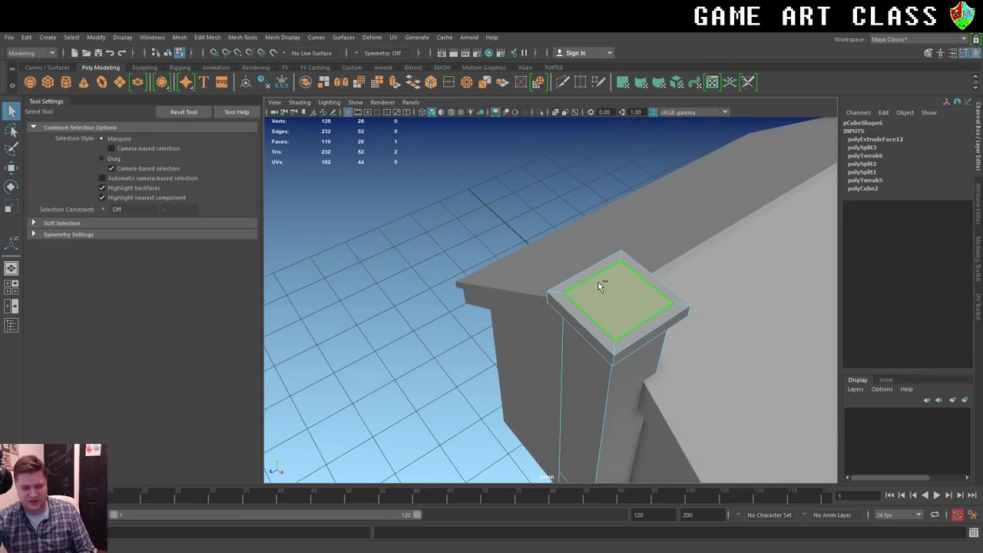
{"action": "key", "text": "ctrl+e"}
{"action": "mouse_move", "coordinate": [623, 278]}
{"action": "left_mouse_down"}
{"action": "mouse_move", "coordinate": [610, 380]}
{"action": "mouse_move", "coordinate": [621, 352]}
{"action": "left_mouse_up"}
{"action": "key", "text": "ctrl+z"}
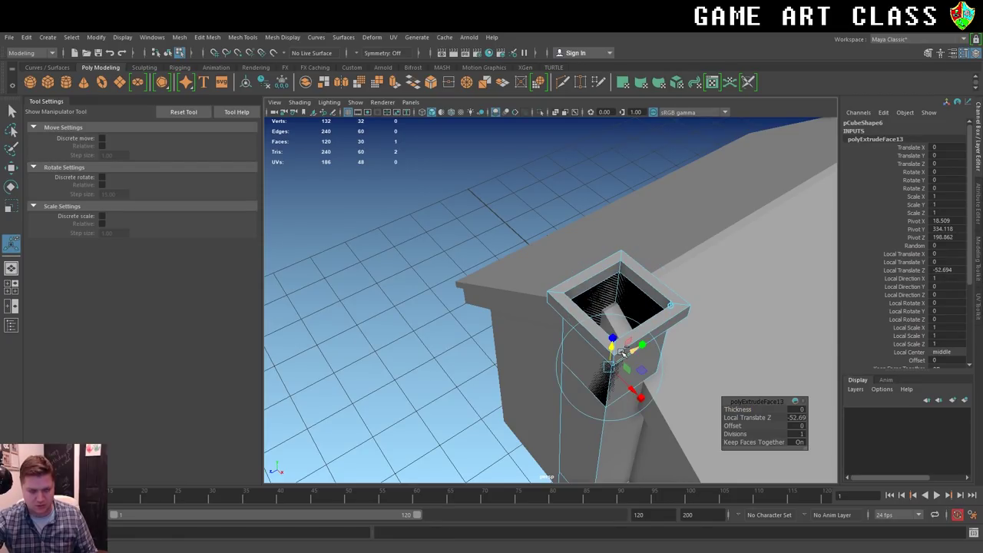
{"action": "key", "text": "ctrl+z"}
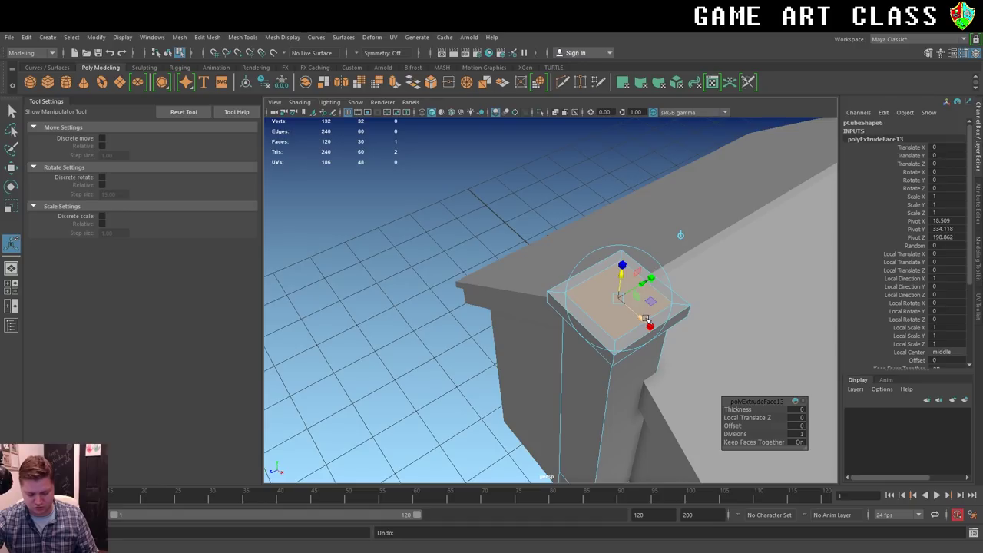
{"action": "left_click_drag", "start_coordinate": [737, 409], "coordinate": [722, 412]}
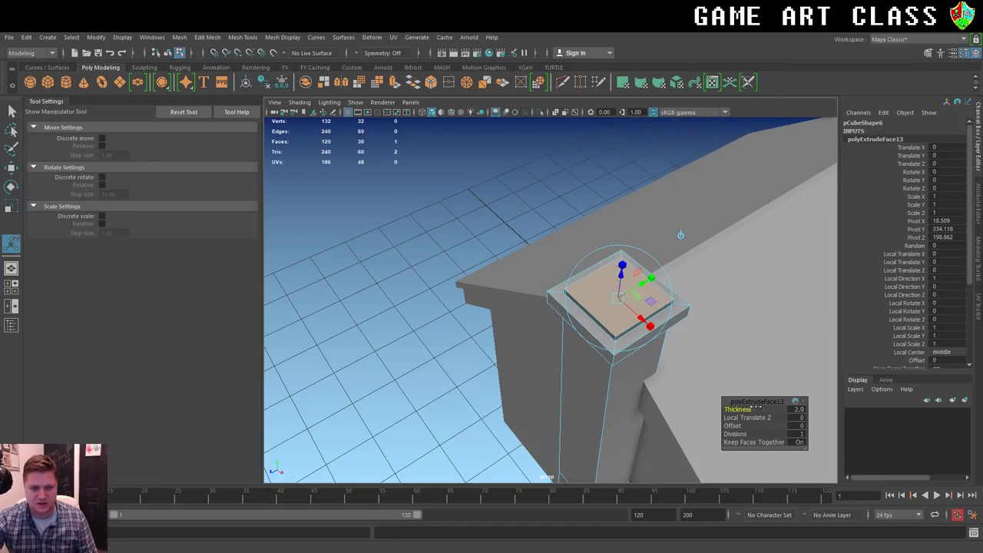
{"action": "key", "text": "ctrl+z"}
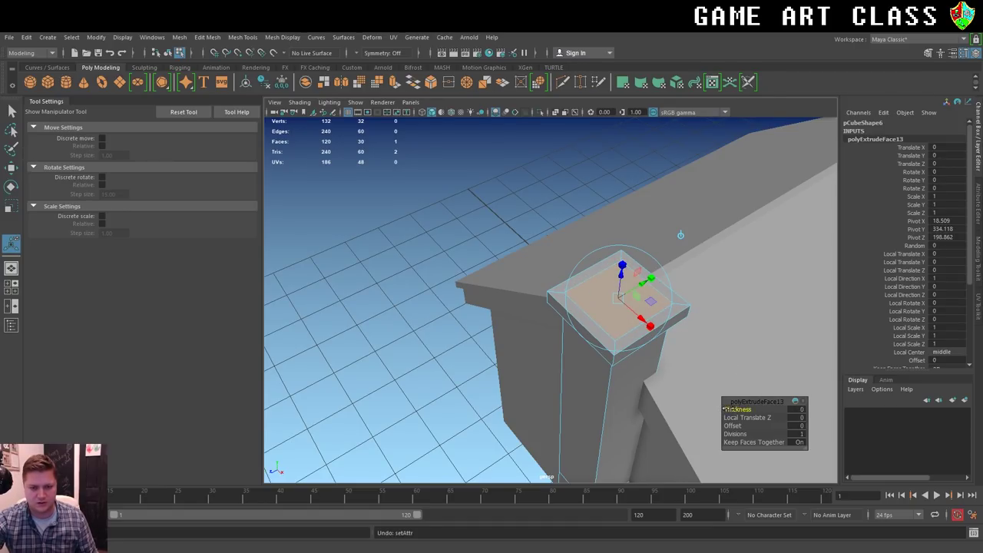
Inset the top face with Offset 0.8 and extrude it deep into the chimney.
{"action": "left_click_drag", "start_coordinate": [733, 425], "coordinate": [748, 426]}
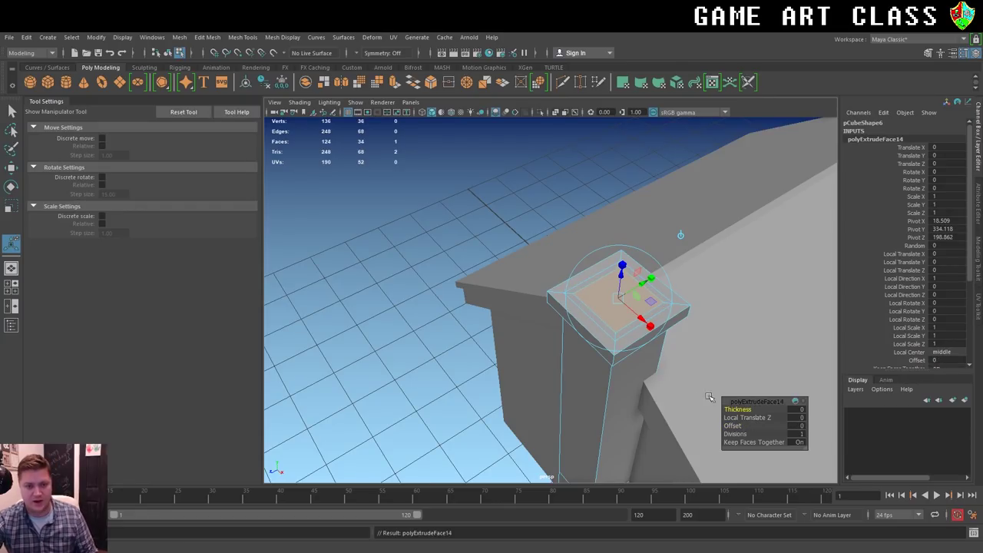
{"action": "key", "text": "ctrl+e"}
{"action": "left_click_drag", "start_coordinate": [622, 270], "coordinate": [609, 341]}
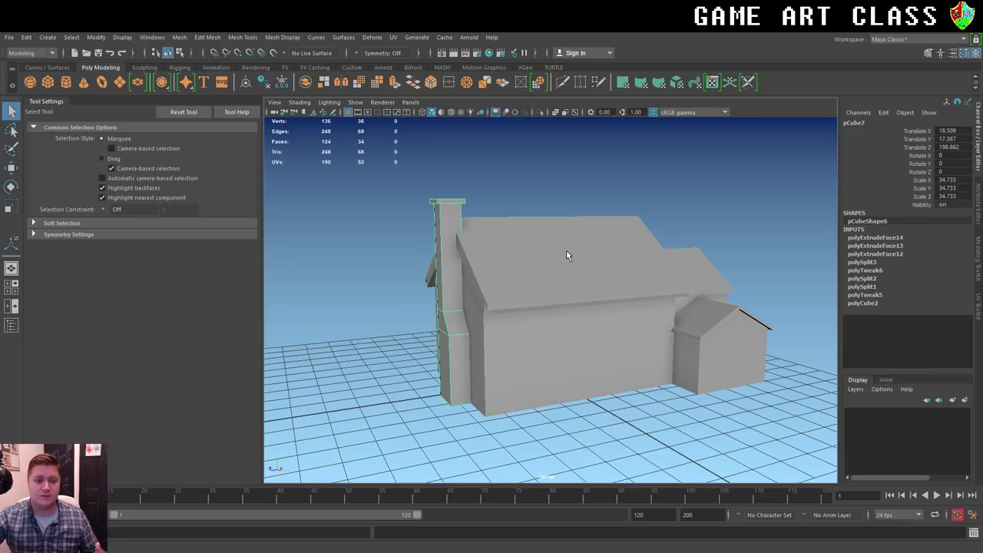
Select the vertices at both gable ends of the main roof.
{"action": "mouse_move", "coordinate": [566, 256]}
{"action": "left_mouse_down", "text": "alt"}
{"action": "mouse_move", "coordinate": [537, 262]}
{"action": "mouse_move", "coordinate": [564, 343]}
{"action": "left_mouse_up", "text": "alt"}
{"action": "left_click", "coordinate": [536, 263]}
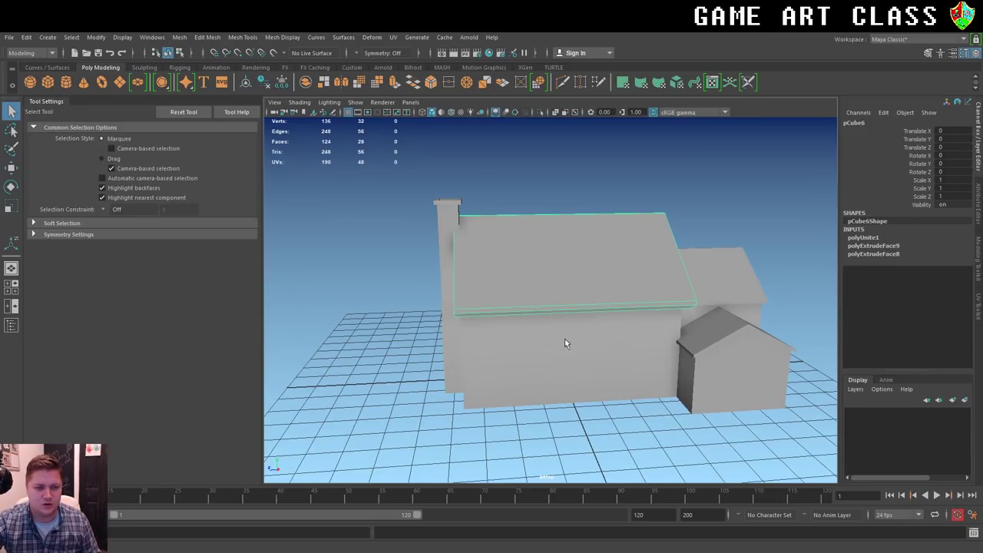
{"action": "left_click_drag", "start_coordinate": [593, 261], "coordinate": [622, 255], "text": "alt"}
{"action": "right_click", "coordinate": [622, 255]}
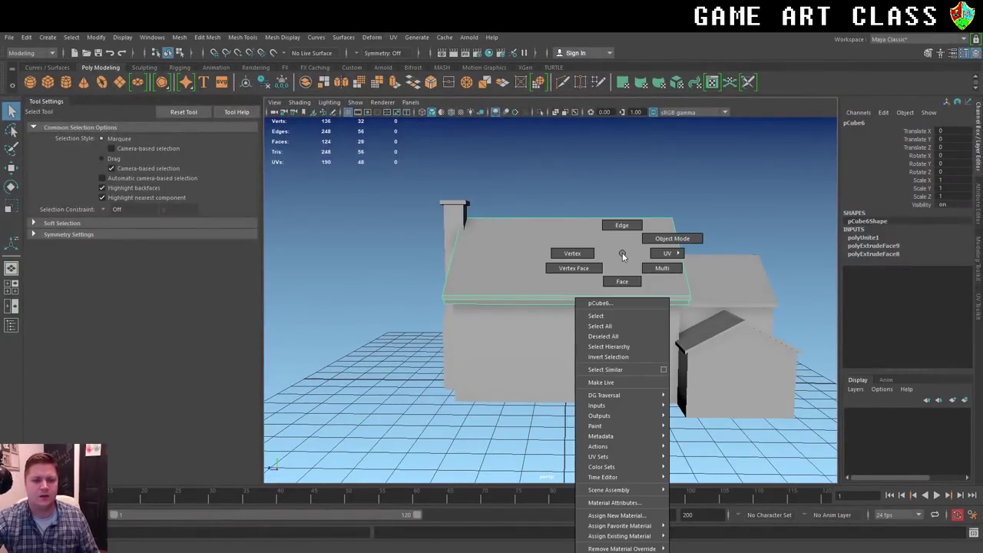
{"action": "right_click_drag", "start_coordinate": [601, 253], "coordinate": [572, 252]}
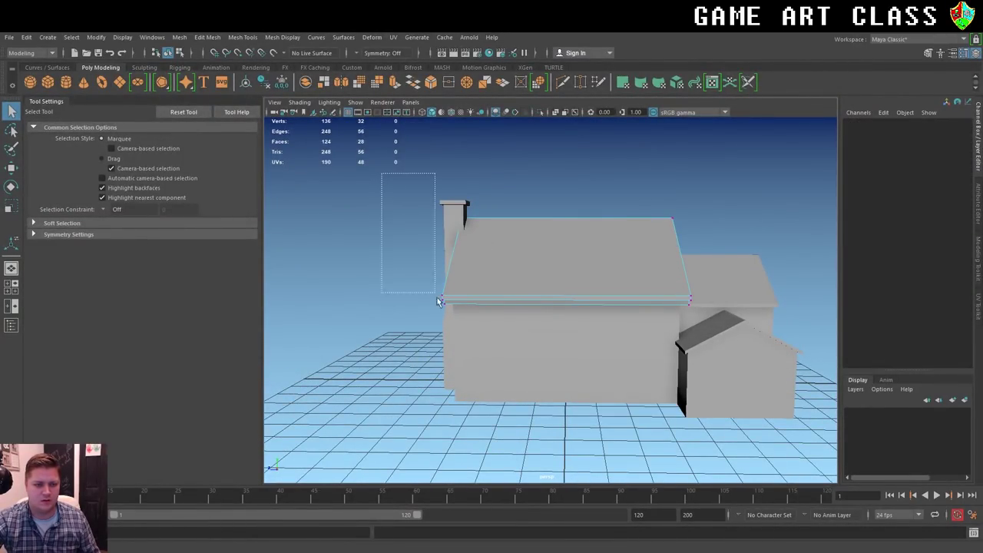
{"action": "left_click_drag", "start_coordinate": [385, 189], "coordinate": [488, 330]}
{"action": "mouse_move", "coordinate": [615, 176]}
{"action": "left_mouse_down", "text": "shift"}
{"action": "mouse_move", "coordinate": [735, 344]}
{"action": "mouse_move", "coordinate": [713, 355]}
{"action": "left_mouse_up", "text": "shift"}
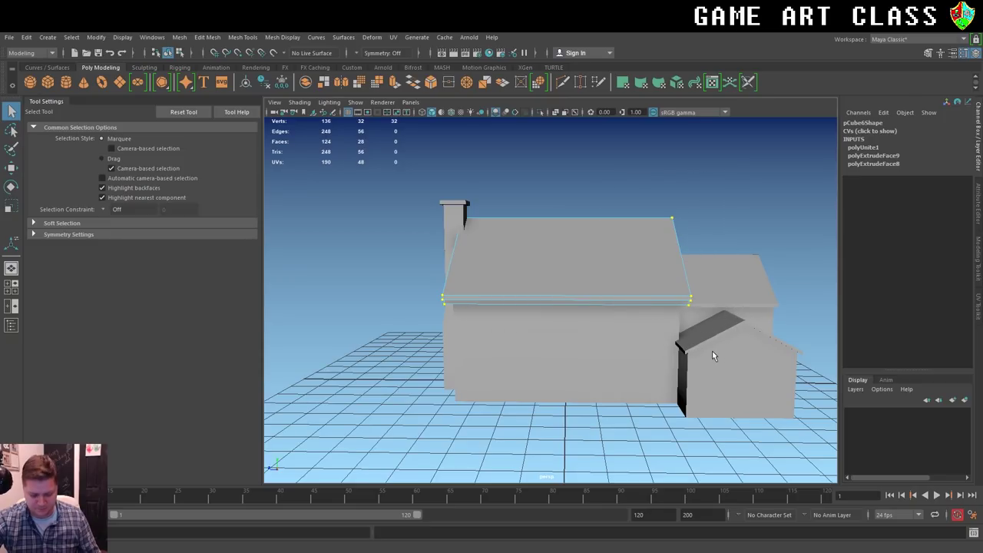
Scale the roof end vertices outward to lengthen the overhang.
{"action": "key", "text": "r"}
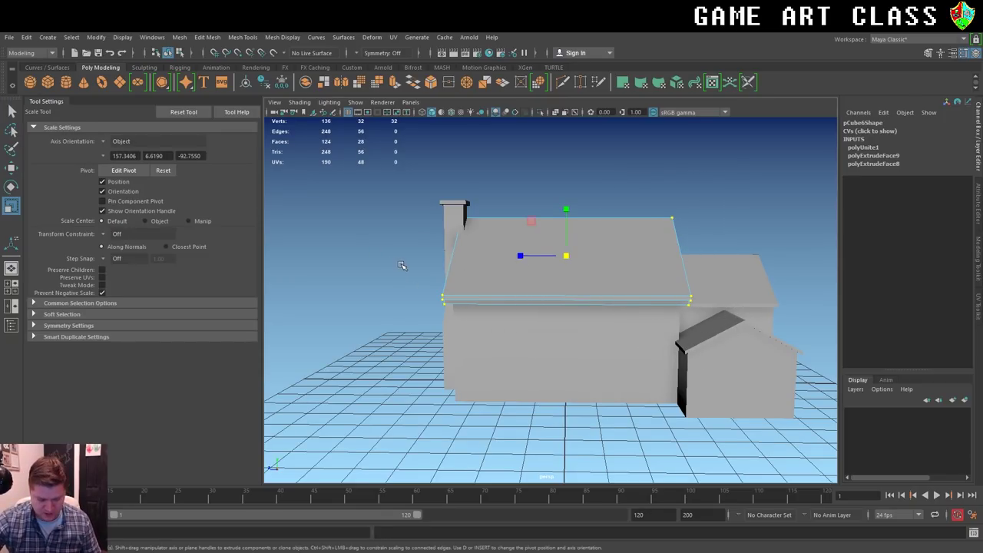
{"action": "left_click_drag", "start_coordinate": [400, 266], "coordinate": [552, 313], "text": "alt"}
{"action": "scroll", "coordinate": [502, 278], "scroll_direction": "up", "scroll_amount": 3}
{"action": "scroll", "coordinate": [471, 278], "scroll_direction": "up", "scroll_amount": 2}
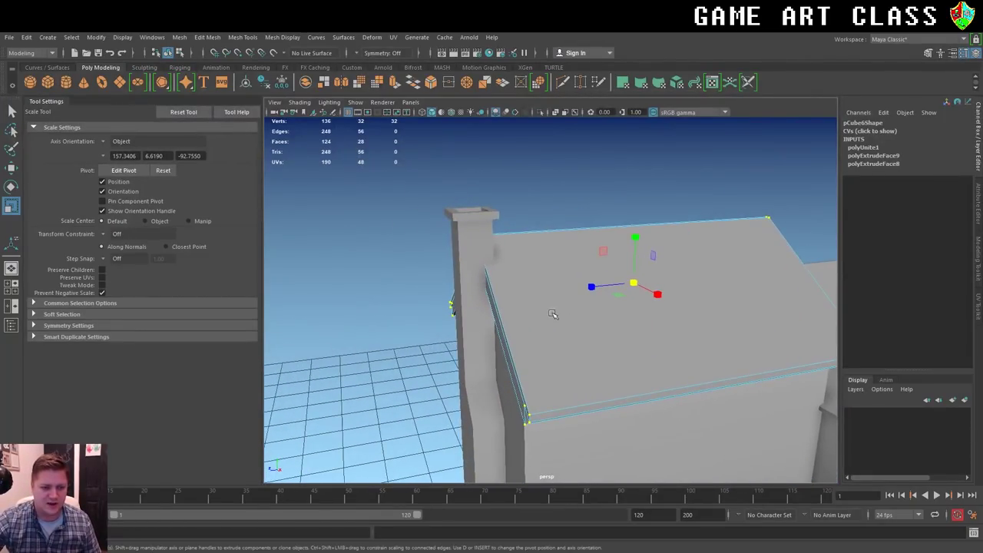
{"action": "left_click_drag", "start_coordinate": [591, 285], "coordinate": [591, 285]}
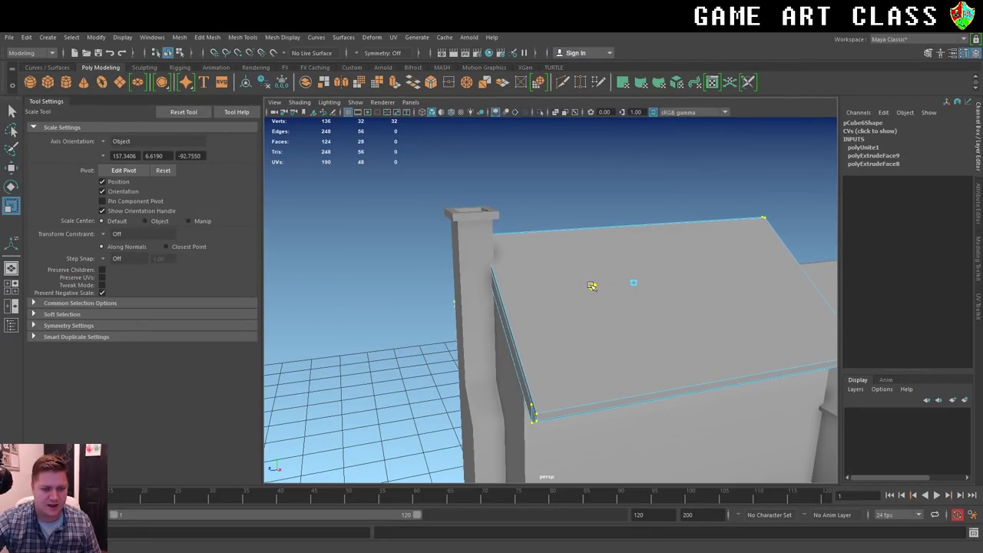
{"action": "left_click_drag", "start_coordinate": [591, 285], "coordinate": [591, 285]}
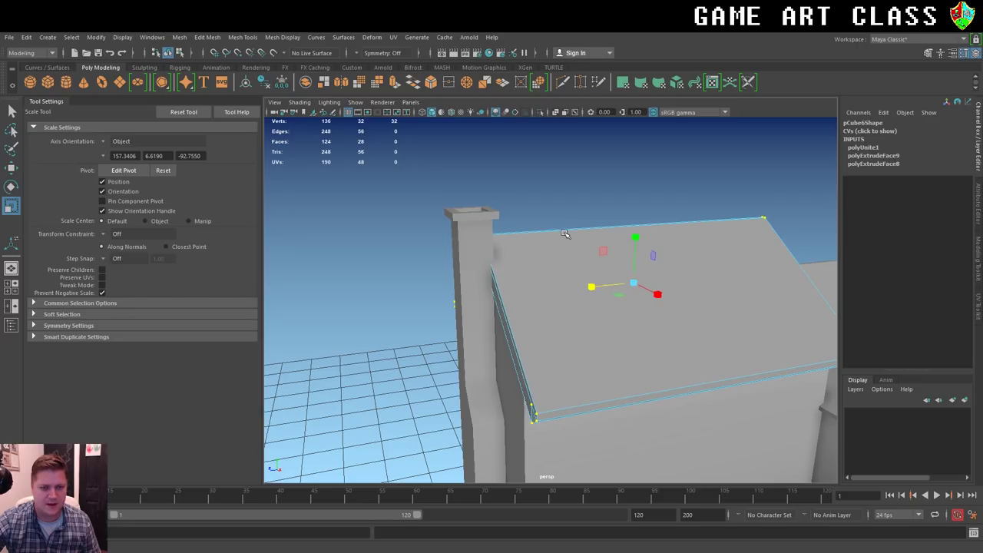
Return the roof to Object Mode and frame the whole house in view.
{"action": "right_click_drag", "start_coordinate": [565, 227], "coordinate": [614, 218]}
{"action": "left_click", "coordinate": [419, 416]}
{"action": "mouse_move", "coordinate": [418, 416]}
{"action": "left_mouse_down", "text": "alt"}
{"action": "mouse_move", "coordinate": [471, 395]}
{"action": "mouse_move", "coordinate": [461, 379]}
{"action": "mouse_move", "coordinate": [421, 377]}
{"action": "mouse_move", "coordinate": [443, 365]}
{"action": "mouse_move", "coordinate": [425, 397]}
{"action": "mouse_move", "coordinate": [381, 417]}
{"action": "mouse_move", "coordinate": [432, 424]}
{"action": "left_mouse_up", "text": "alt"}
{"action": "scroll", "coordinate": [433, 425], "scroll_direction": "down", "scroll_amount": 3}
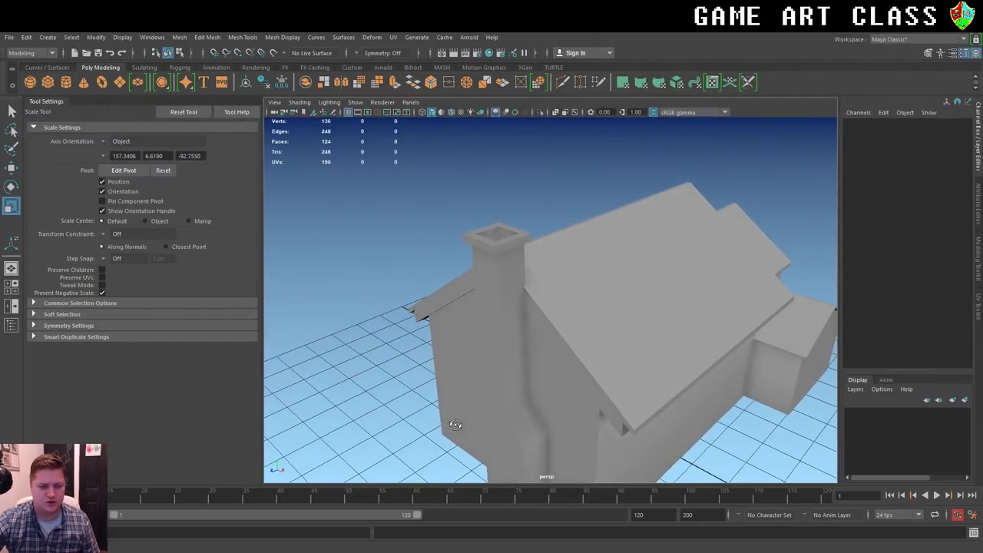
{"action": "scroll", "coordinate": [450, 427], "scroll_direction": "down", "scroll_amount": 2}
{"action": "middle_click_drag", "start_coordinate": [638, 404], "coordinate": [563, 413], "text": "alt"}
{"action": "left_click_drag", "start_coordinate": [563, 412], "coordinate": [606, 384], "text": "alt"}
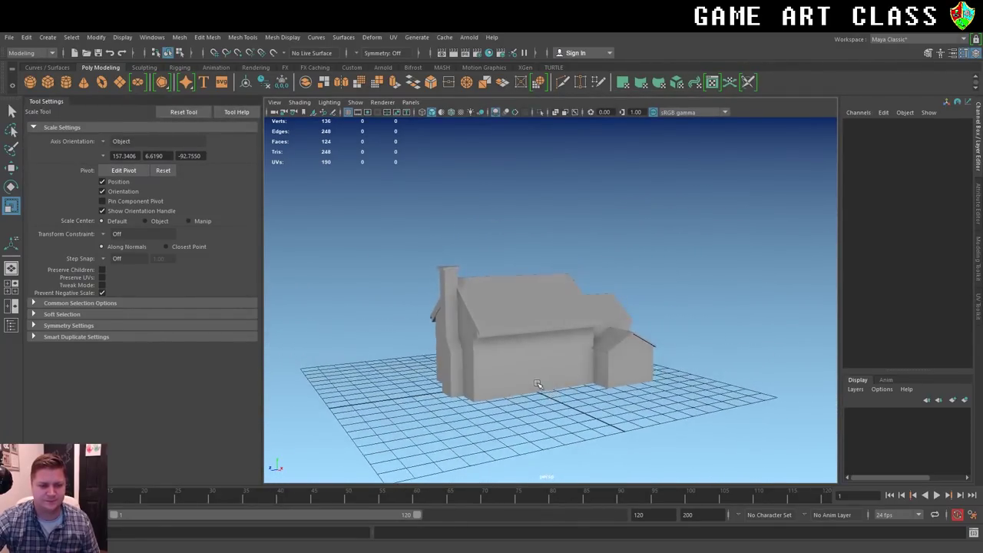
{"action": "scroll", "coordinate": [636, 351], "scroll_direction": "up", "scroll_amount": 4}
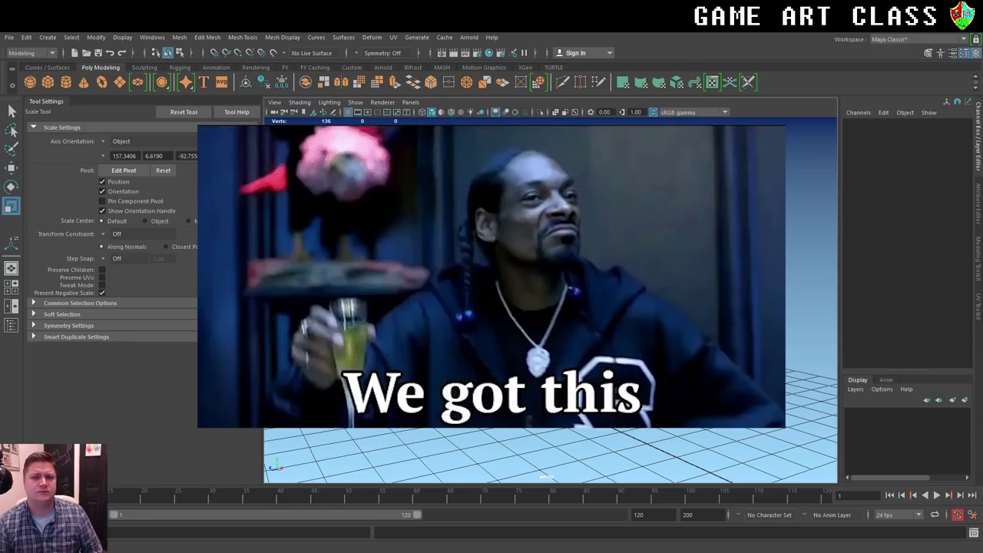
Select the main house body mesh, pCube1.
{"action": "left_click", "coordinate": [614, 346]}
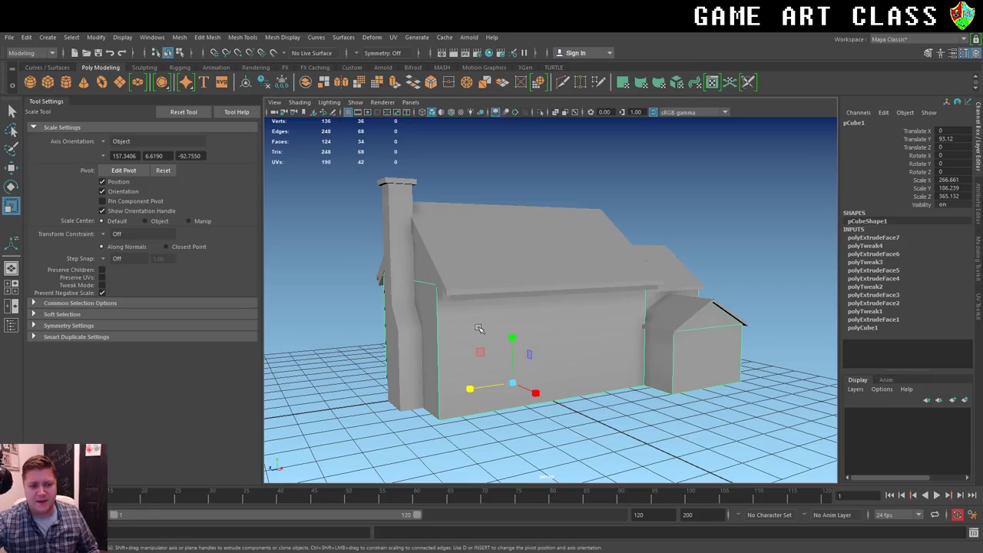
Cut a horizontal edge loop around the house walls, bringing the body to 136 faces.
{"action": "left_click", "coordinate": [562, 81]}
{"action": "left_click", "coordinate": [438, 350], "text": "ctrl"}
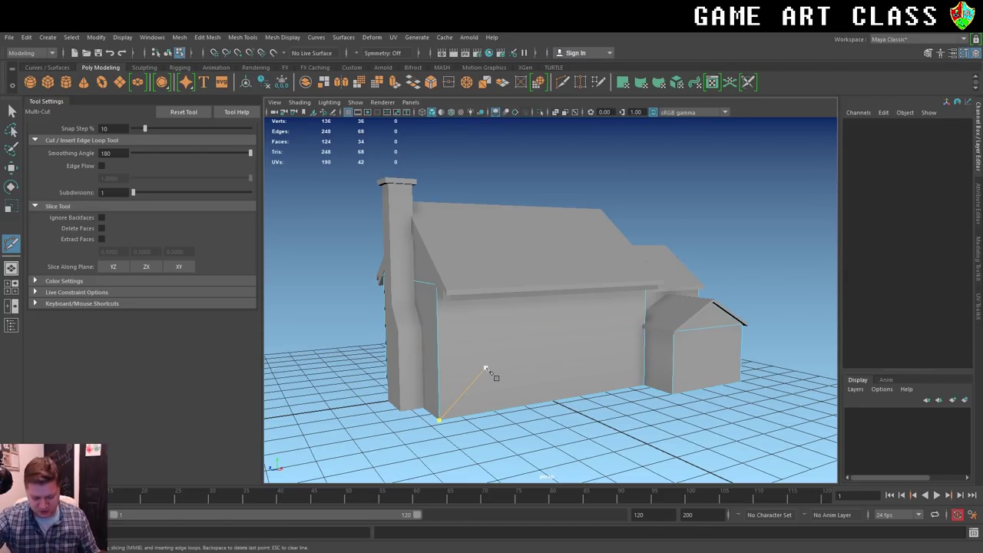
{"action": "mouse_move", "coordinate": [773, 333]}
{"action": "left_mouse_down", "text": "alt"}
{"action": "mouse_move", "coordinate": [651, 329]}
{"action": "mouse_move", "coordinate": [763, 340]}
{"action": "mouse_move", "coordinate": [780, 328]}
{"action": "left_mouse_up", "text": "alt"}
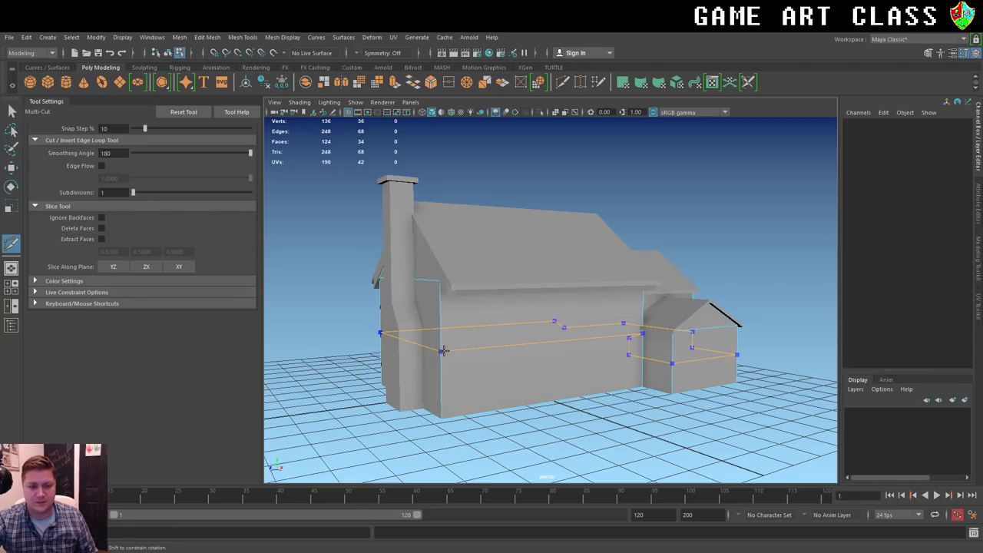
{"action": "left_click", "coordinate": [443, 350], "text": "ctrl"}
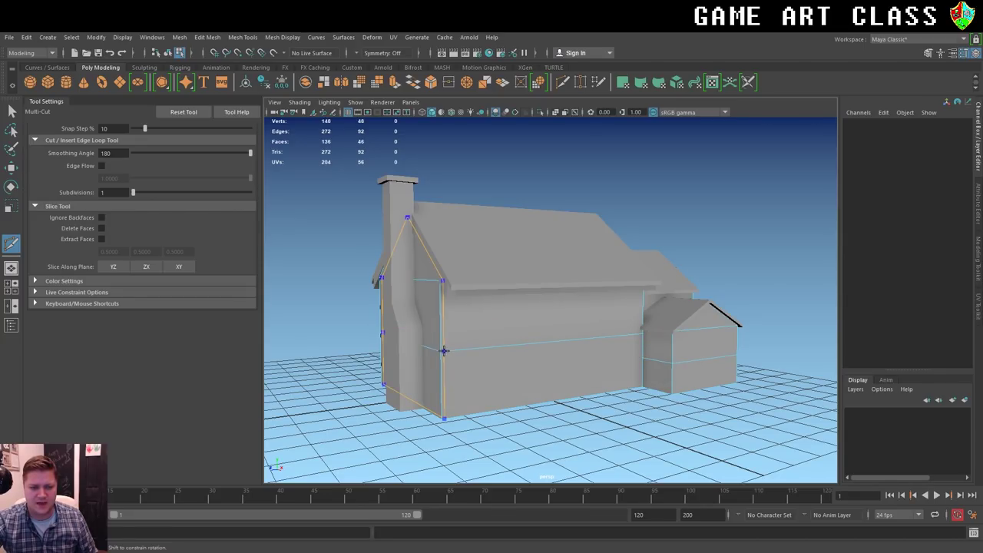
{"action": "key", "text": "q"}
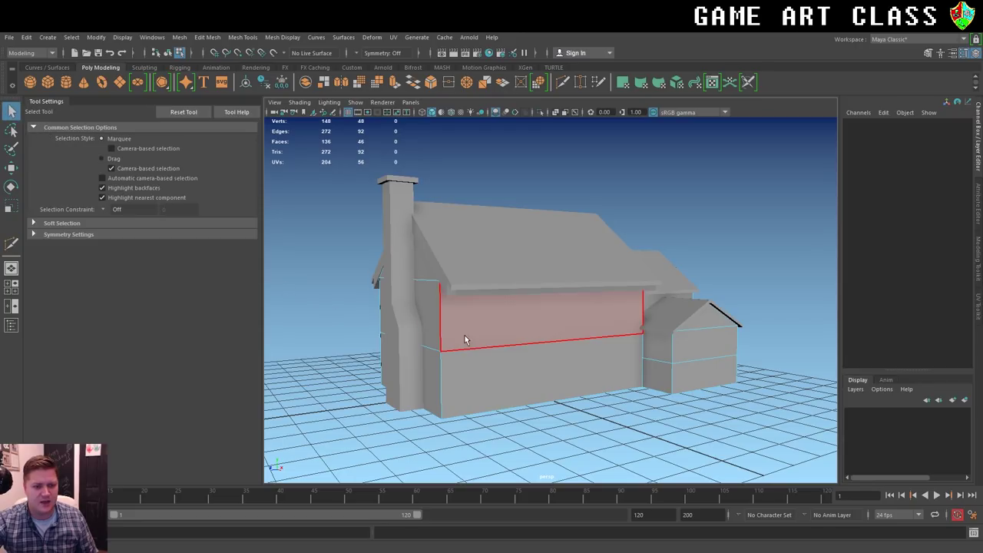
Select the new wall edge loop and scale it flat in Y.
{"action": "right_click_drag", "start_coordinate": [509, 349], "coordinate": [505, 240]}
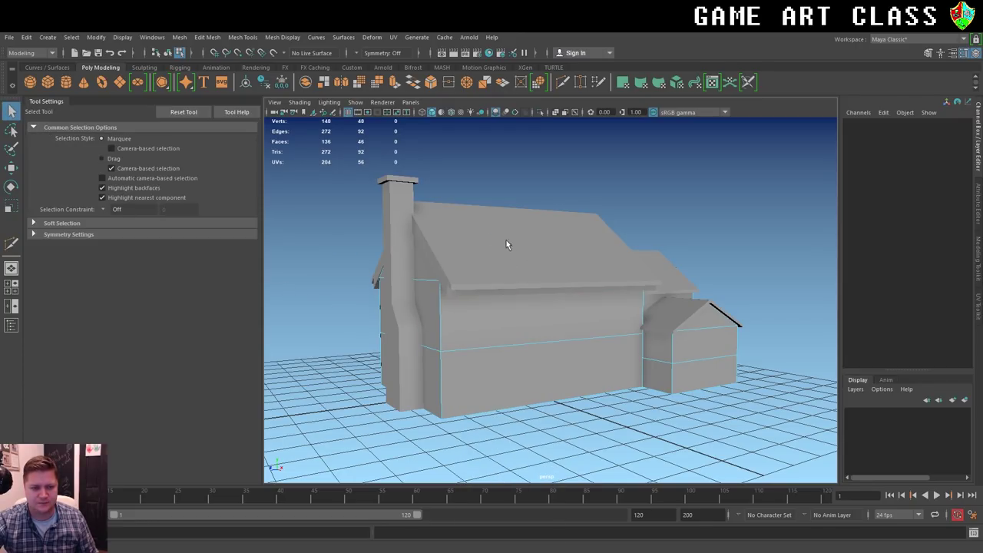
{"action": "double_click", "coordinate": [546, 339]}
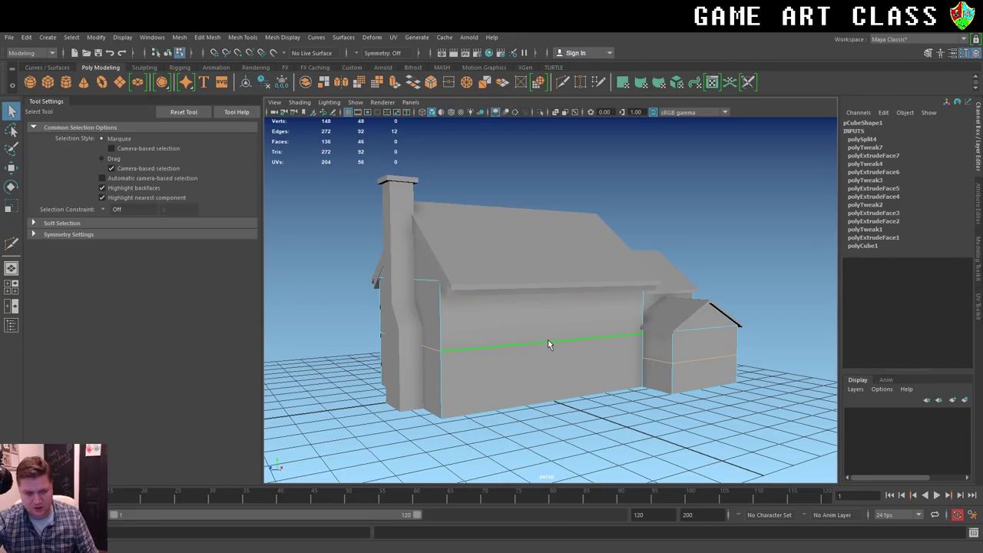
{"action": "key", "text": "r"}
{"action": "left_click_drag", "start_coordinate": [560, 298], "coordinate": [564, 349]}
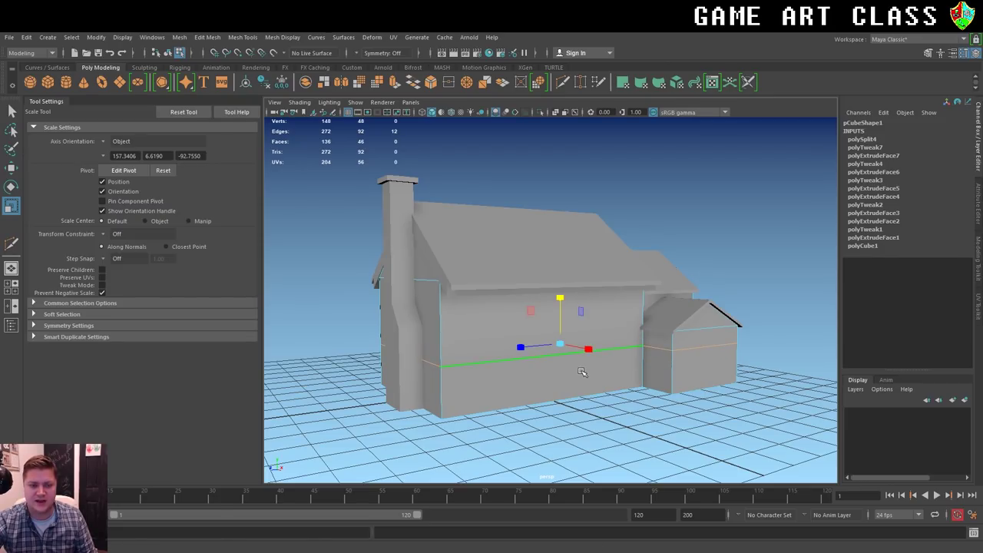
Move the levelled edge loop higher up the house walls.
{"action": "mouse_move", "coordinate": [581, 372]}
{"action": "left_mouse_down", "text": "alt"}
{"action": "mouse_move", "coordinate": [600, 389]}
{"action": "mouse_move", "coordinate": [712, 388]}
{"action": "left_mouse_up", "text": "alt"}
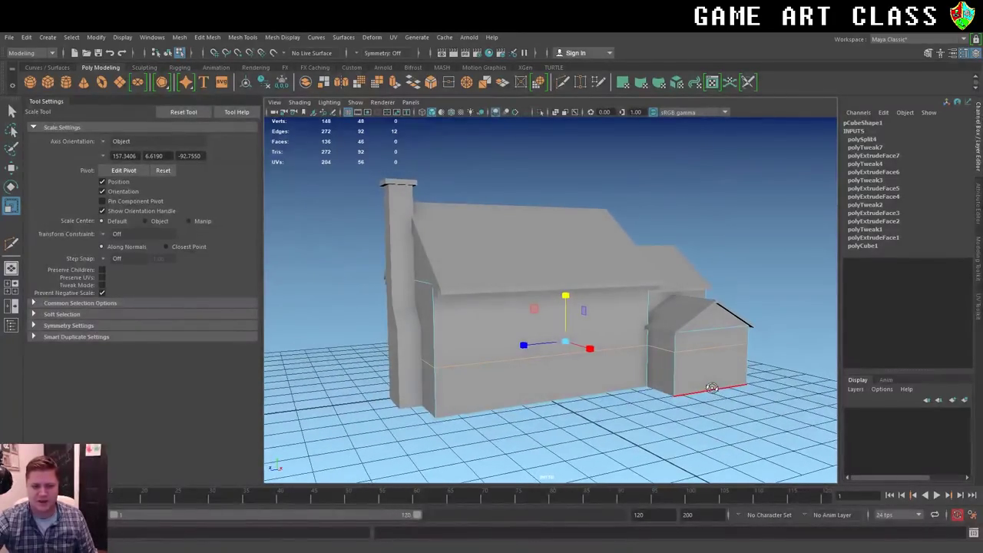
{"action": "left_click_drag", "start_coordinate": [569, 303], "coordinate": [567, 284]}
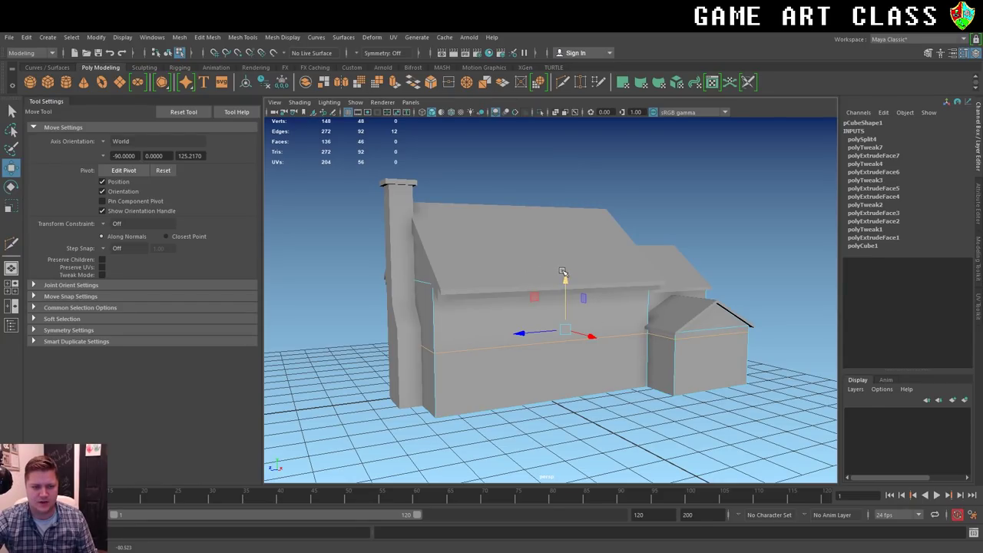
{"action": "mouse_move", "coordinate": [563, 279]}
{"action": "left_mouse_down", "text": "alt"}
{"action": "mouse_move", "coordinate": [532, 324]}
{"action": "mouse_move", "coordinate": [465, 323]}
{"action": "mouse_move", "coordinate": [519, 334]}
{"action": "mouse_move", "coordinate": [714, 322]}
{"action": "mouse_move", "coordinate": [721, 332]}
{"action": "left_mouse_up", "text": "alt"}
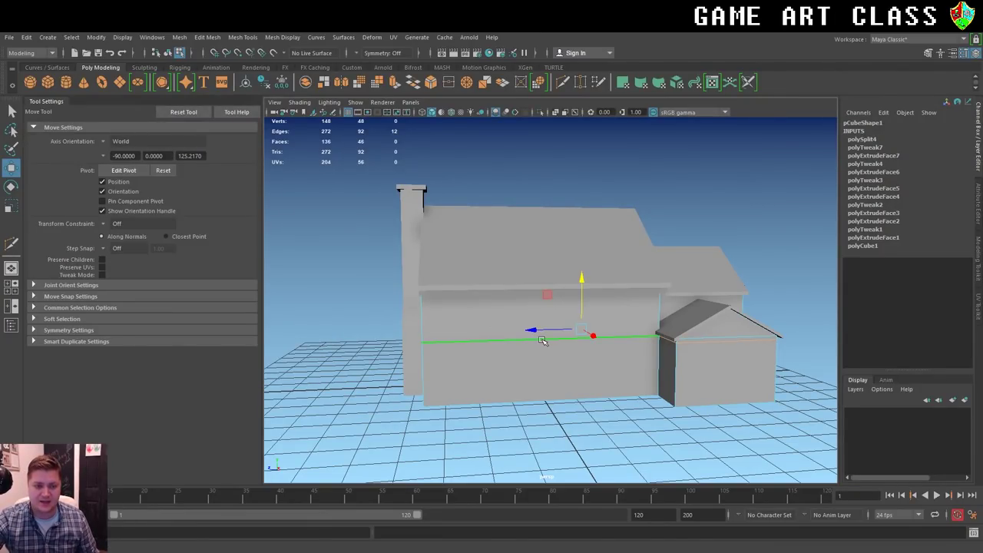
{"action": "left_click", "coordinate": [561, 82]}
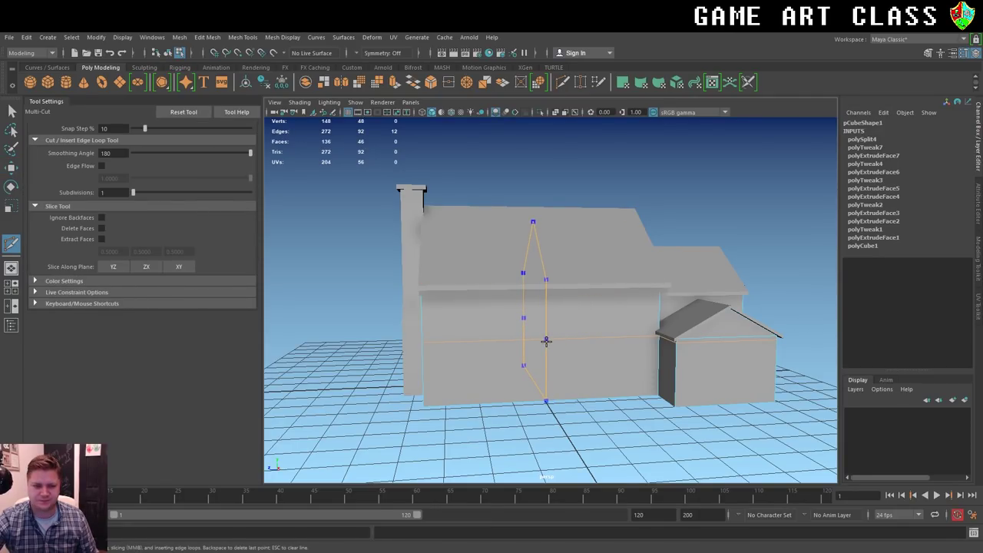
Commit the vertical cut across the long wall and select the new edge.
{"action": "key", "text": "Return"}
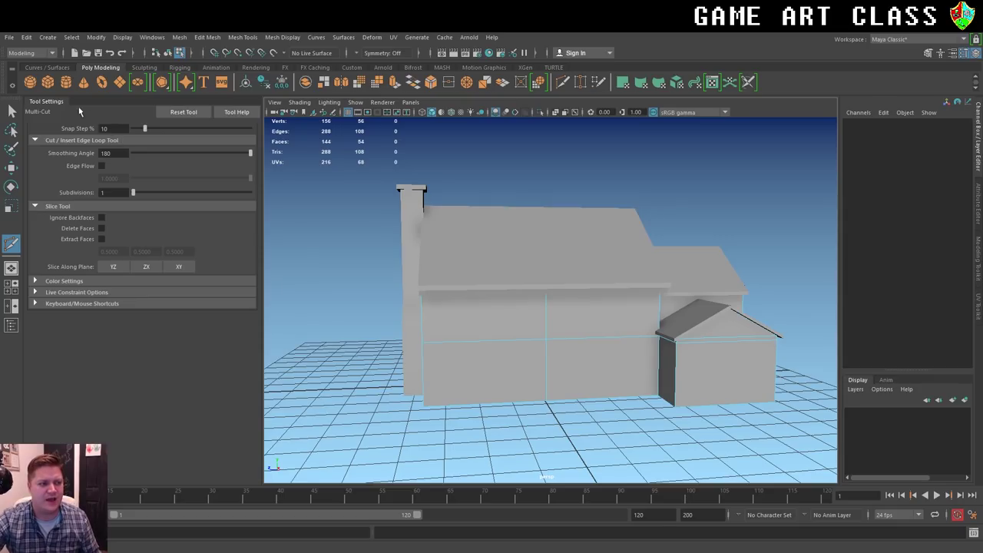
{"action": "left_click", "coordinate": [12, 111]}
{"action": "left_click", "coordinate": [543, 359]}
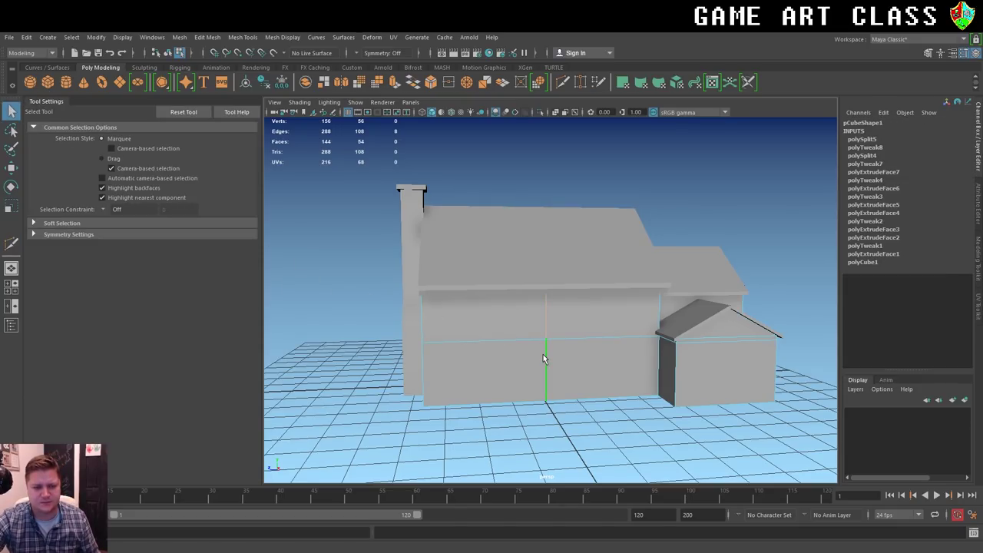
Bevel the vertical wall edge with Fraction 0.16 into a narrow central strip.
{"action": "left_click", "coordinate": [432, 82]}
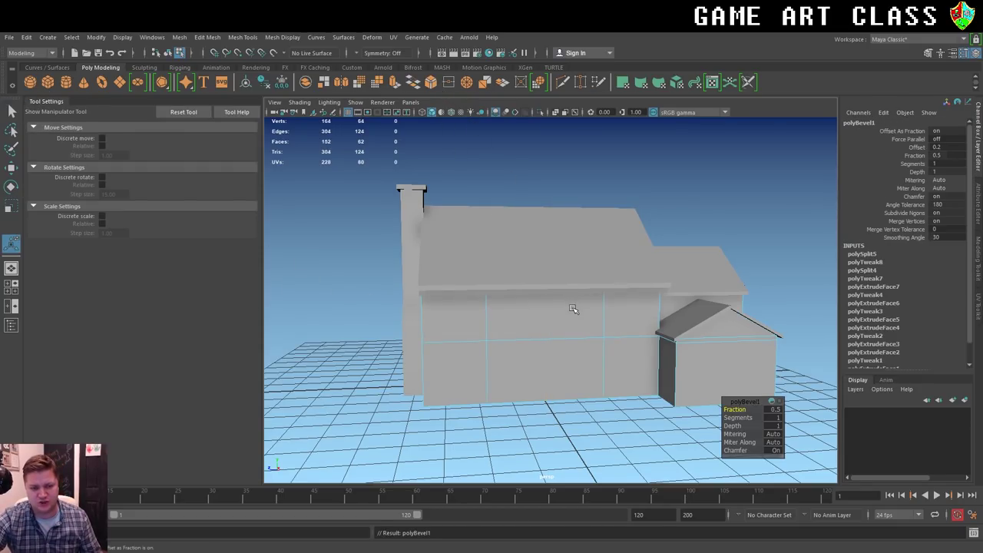
{"action": "left_click_drag", "start_coordinate": [730, 409], "coordinate": [731, 409]}
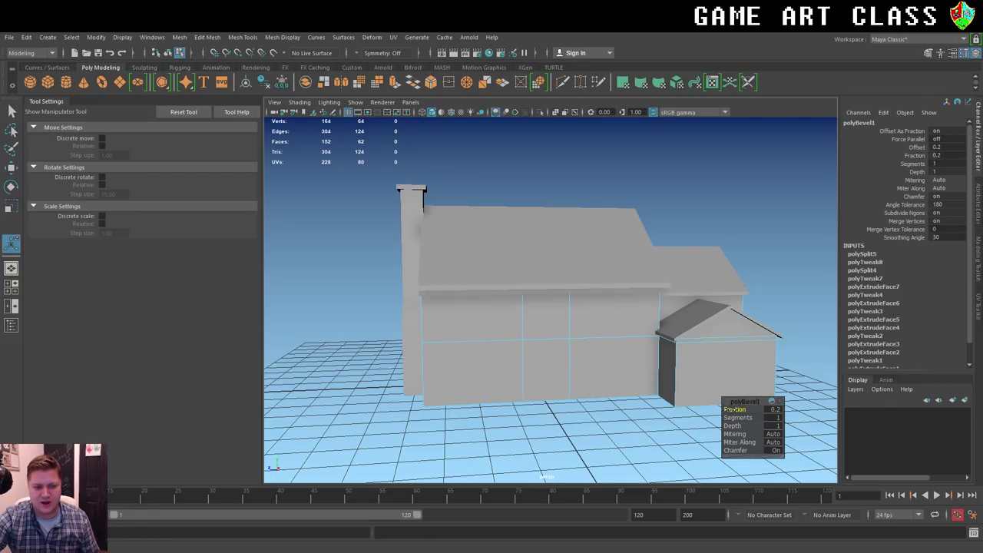
{"action": "left_click", "coordinate": [773, 410]}
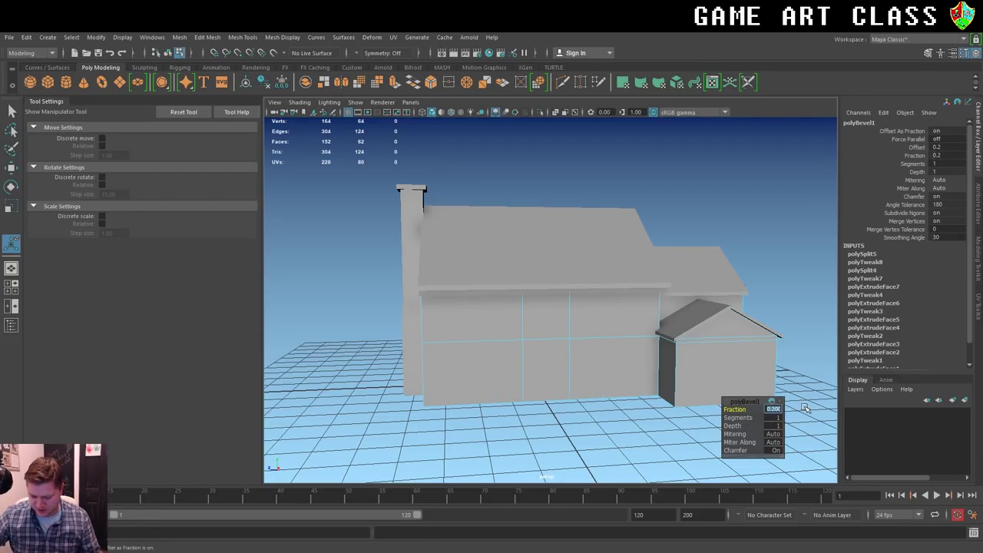
{"action": "type", "text": "0.15"}
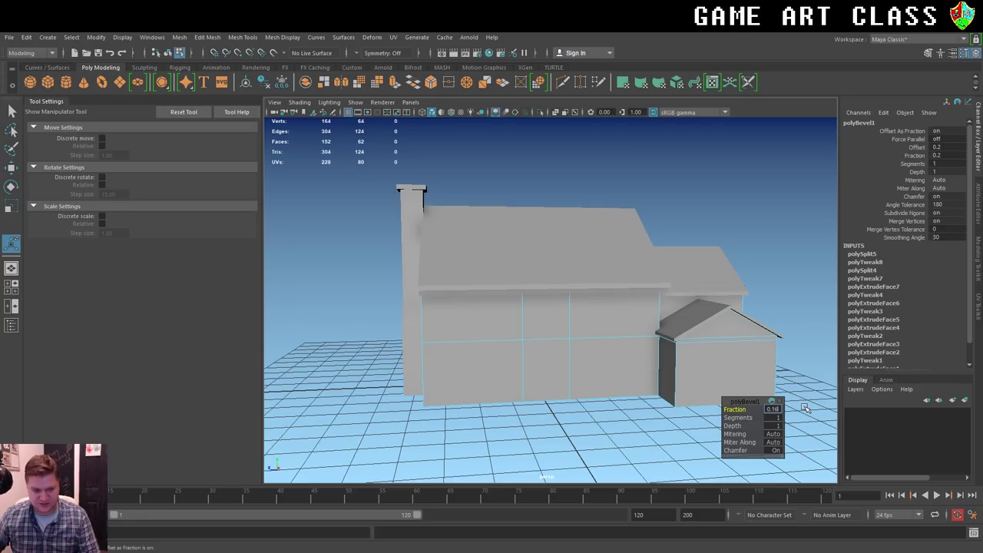
{"action": "key", "text": "Return"}
{"action": "left_click_drag", "start_coordinate": [565, 369], "coordinate": [533, 370], "text": "alt"}
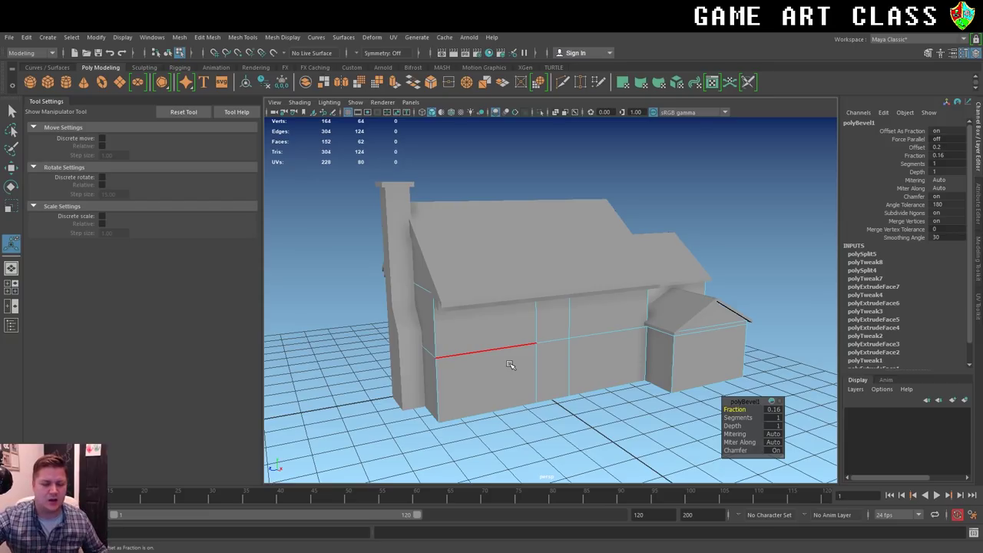
In Face mode, select the upper-left and upper-right wall faces beside the central strip.
{"action": "scroll", "coordinate": [515, 342], "scroll_direction": "up", "scroll_amount": 2}
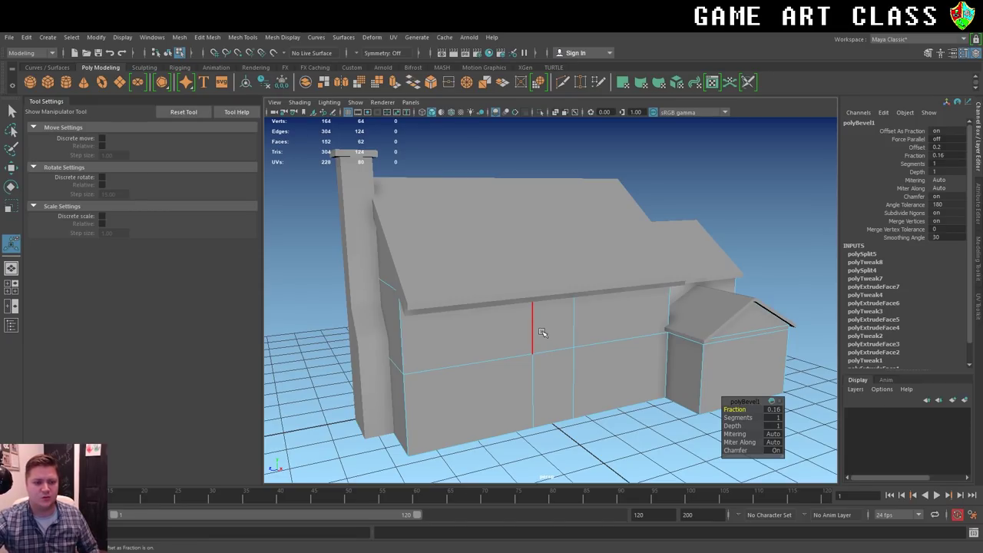
{"action": "left_click_drag", "start_coordinate": [542, 332], "coordinate": [478, 316], "text": "alt"}
{"action": "right_click", "coordinate": [489, 345]}
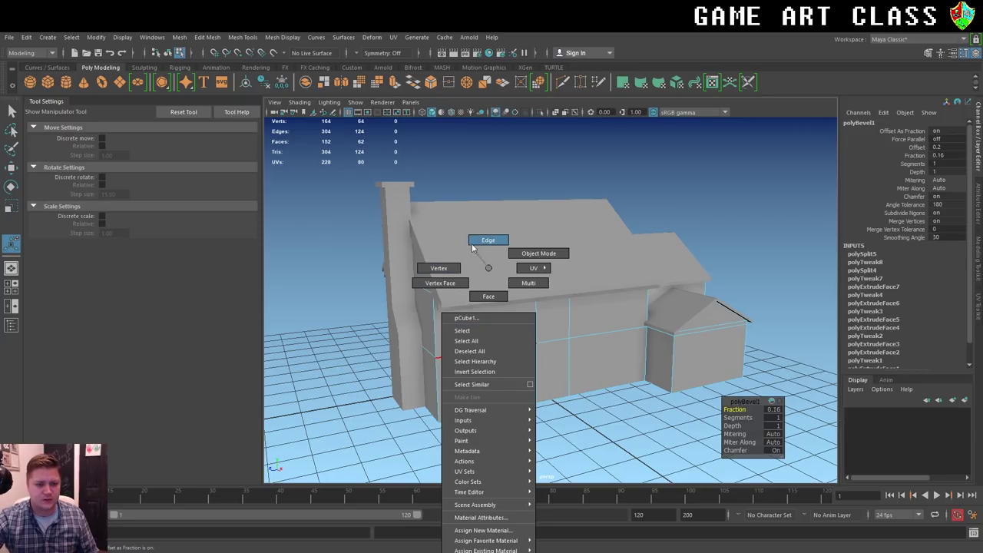
{"action": "left_click", "coordinate": [488, 297]}
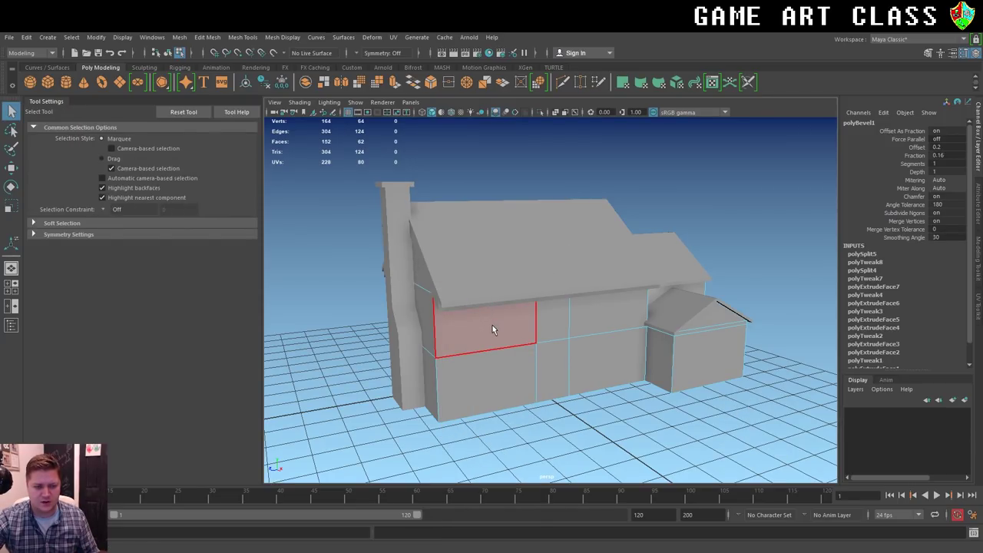
{"action": "left_click", "coordinate": [492, 329]}
{"action": "left_click", "coordinate": [607, 314], "text": "shift"}
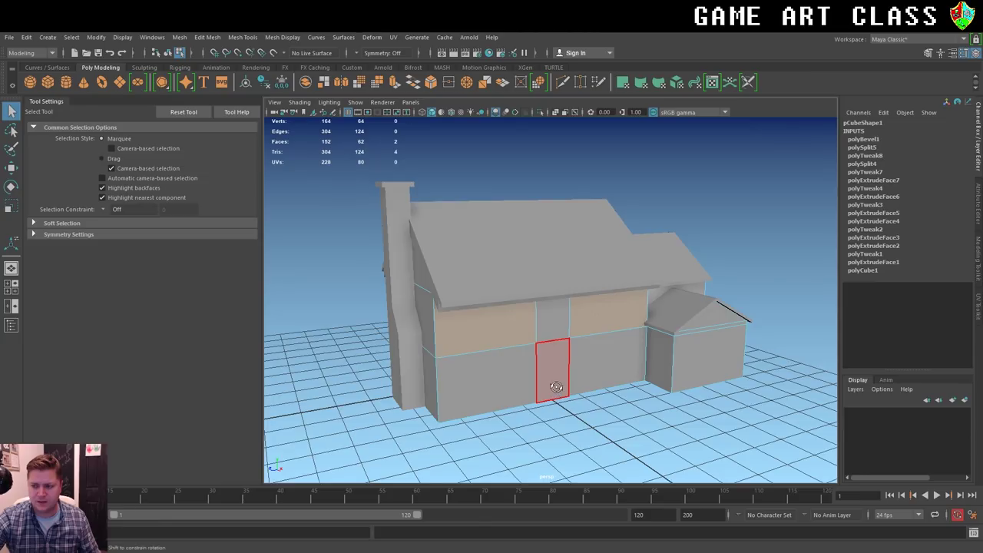
{"action": "mouse_move", "coordinate": [556, 386]}
{"action": "left_mouse_down", "text": "alt"}
{"action": "mouse_move", "coordinate": [544, 376]}
{"action": "mouse_move", "coordinate": [592, 364]}
{"action": "mouse_move", "coordinate": [568, 345]}
{"action": "left_mouse_up", "text": "alt"}
{"action": "scroll", "coordinate": [633, 361], "scroll_direction": "up", "scroll_amount": 3}
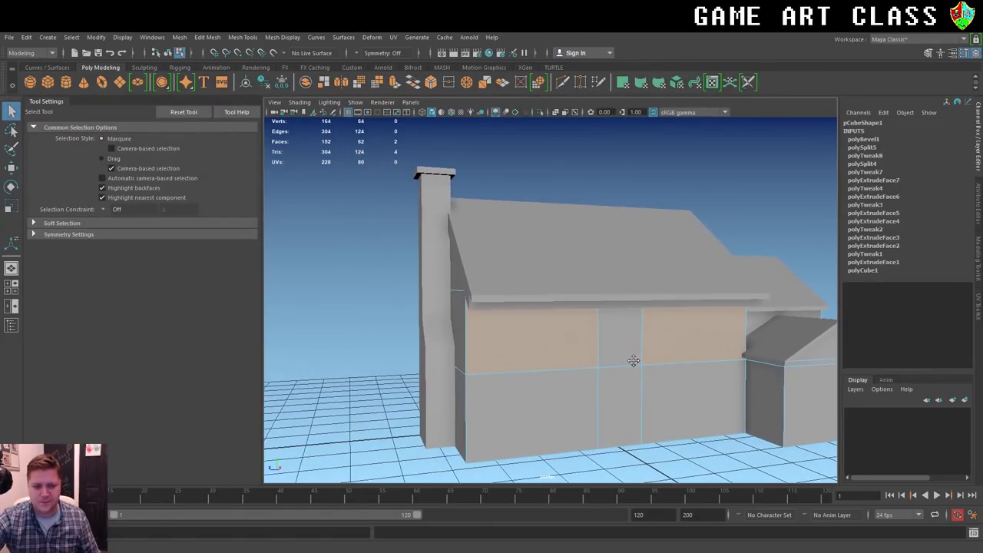
{"action": "middle_click_drag", "start_coordinate": [633, 361], "coordinate": [603, 340], "text": "alt"}
Extrude the two upper wall faces with an Offset of 19.4, then return to Object Mode.
{"action": "key", "text": "ctrl+e"}
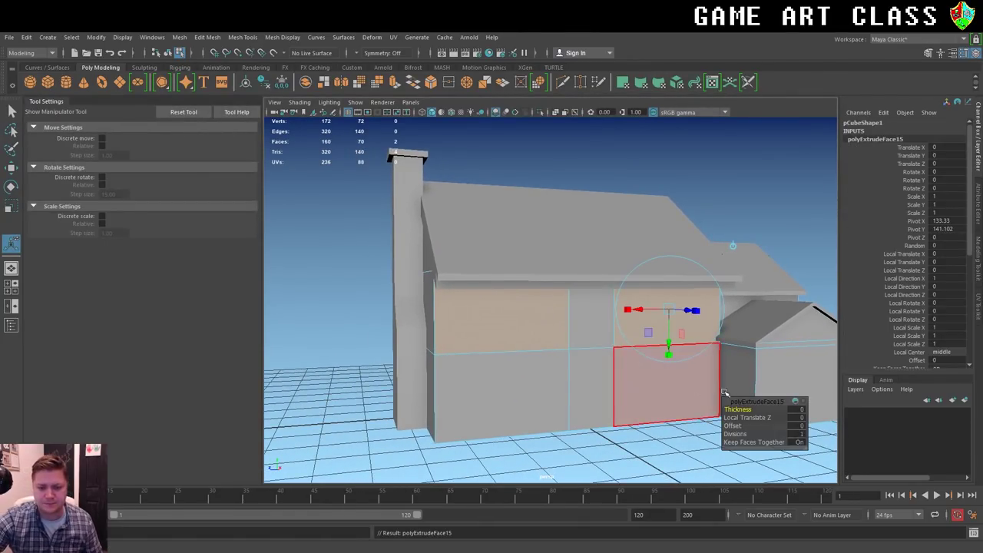
{"action": "left_click", "coordinate": [733, 425]}
{"action": "mouse_move", "coordinate": [754, 425]}
{"action": "middle_mouse_down"}
{"action": "mouse_move", "coordinate": [839, 418]}
{"action": "mouse_move", "coordinate": [831, 418]}
{"action": "middle_mouse_up"}
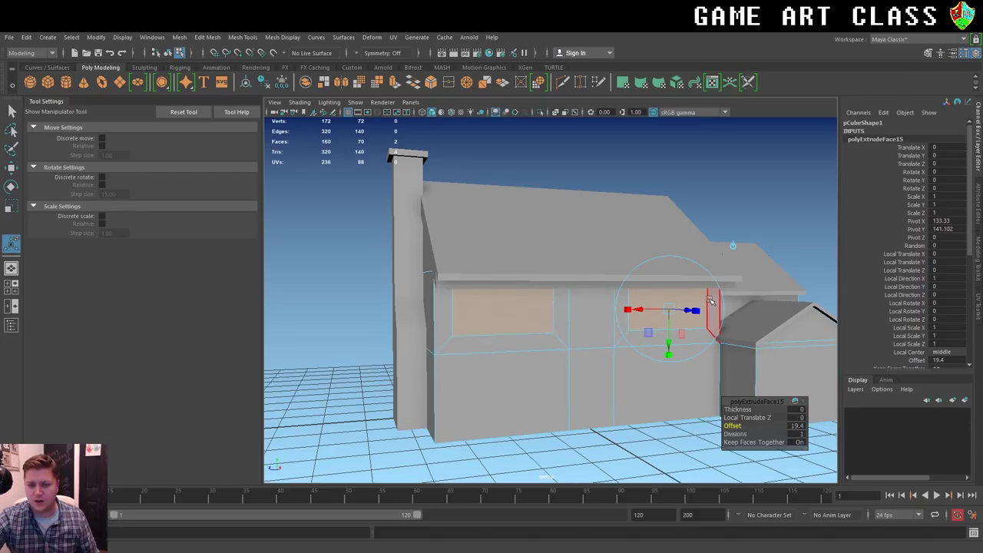
{"action": "right_click_drag", "start_coordinate": [574, 327], "coordinate": [575, 257]}
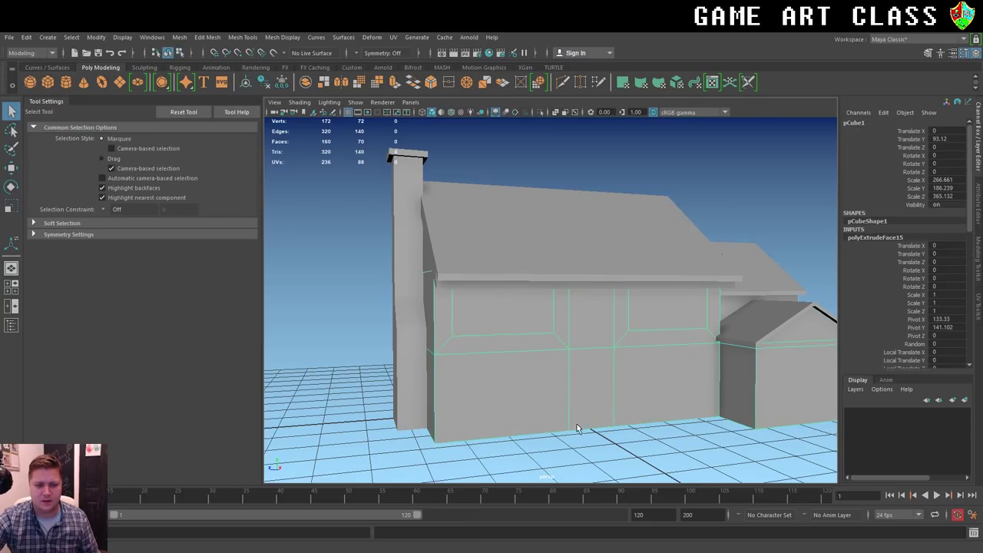
In Face mode, delete the door-sized lower middle wall face to open a doorway.
{"action": "left_click_drag", "start_coordinate": [586, 424], "coordinate": [564, 395], "text": "alt"}
{"action": "mouse_move", "coordinate": [564, 395]}
{"action": "right_mouse_down", "text": "alt"}
{"action": "mouse_move", "coordinate": [641, 385]}
{"action": "mouse_move", "coordinate": [624, 369]}
{"action": "right_mouse_up", "text": "alt"}
{"action": "left_click_drag", "start_coordinate": [624, 368], "coordinate": [589, 336], "text": "alt"}
{"action": "scroll", "coordinate": [588, 335], "scroll_direction": "up", "scroll_amount": 2}
{"action": "right_click", "coordinate": [581, 329]}
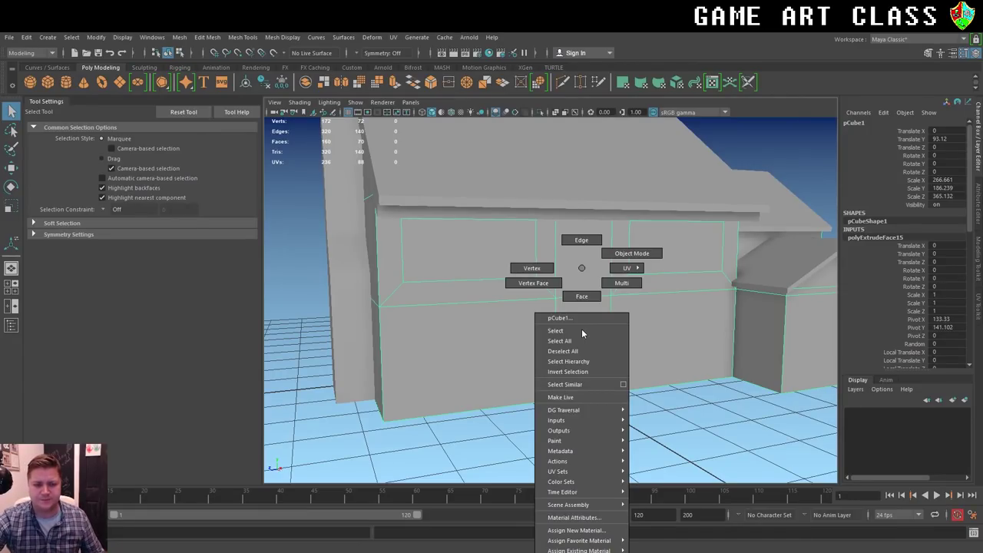
{"action": "mouse_move", "coordinate": [581, 329]}
{"action": "right_mouse_down"}
{"action": "mouse_move", "coordinate": [577, 274]}
{"action": "mouse_move", "coordinate": [577, 299]}
{"action": "right_mouse_up"}
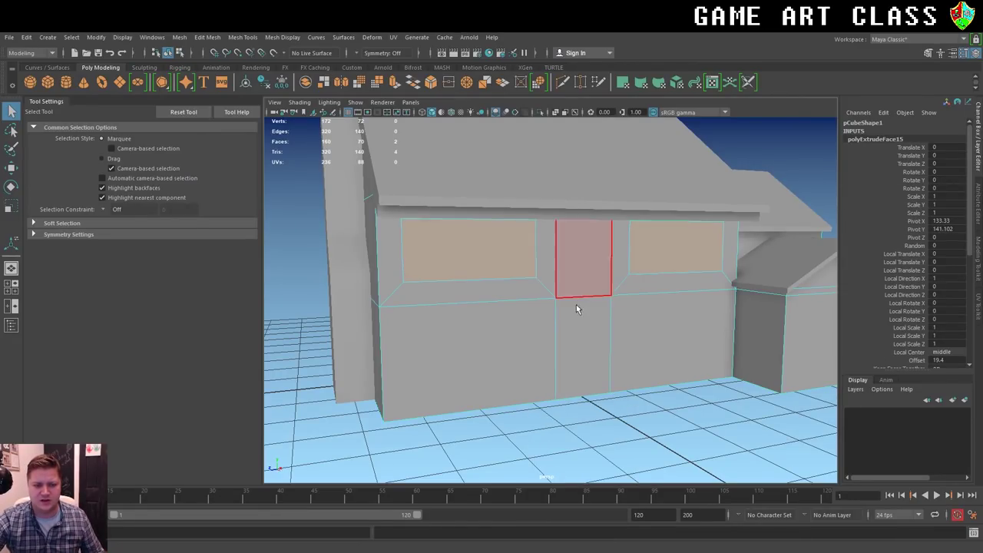
{"action": "left_click", "coordinate": [591, 349]}
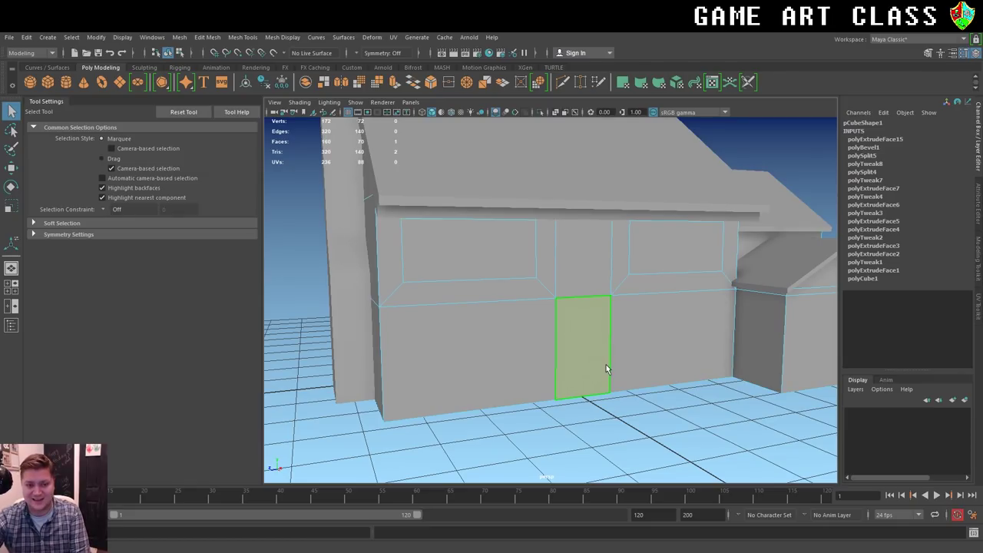
{"action": "key", "text": "Delete"}
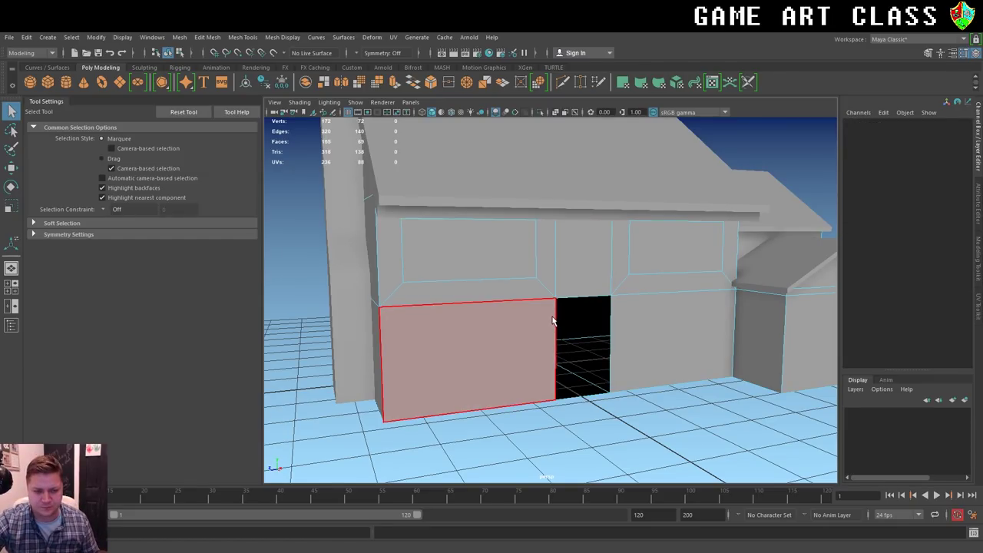
In Edge mode, select the doorway's left, top and remaining edges.
{"action": "right_click_drag", "start_coordinate": [552, 321], "coordinate": [557, 285]}
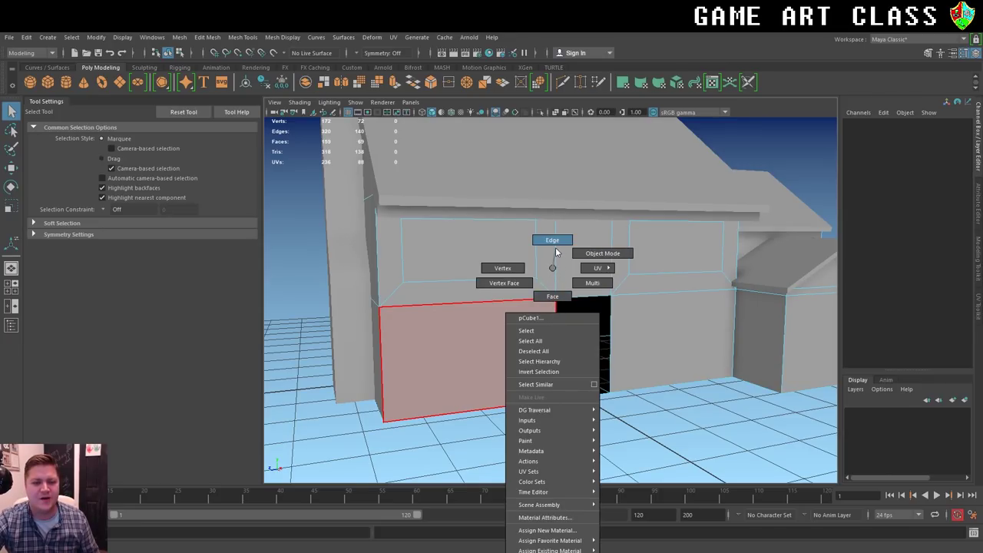
{"action": "right_click_drag", "start_coordinate": [556, 252], "coordinate": [553, 242]}
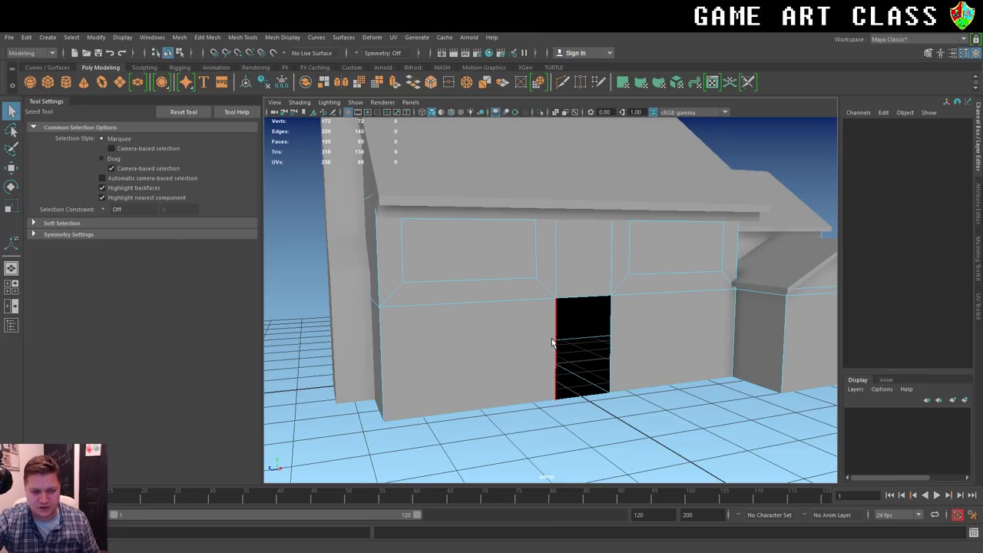
{"action": "scroll", "coordinate": [559, 333], "scroll_direction": "up", "scroll_amount": 3}
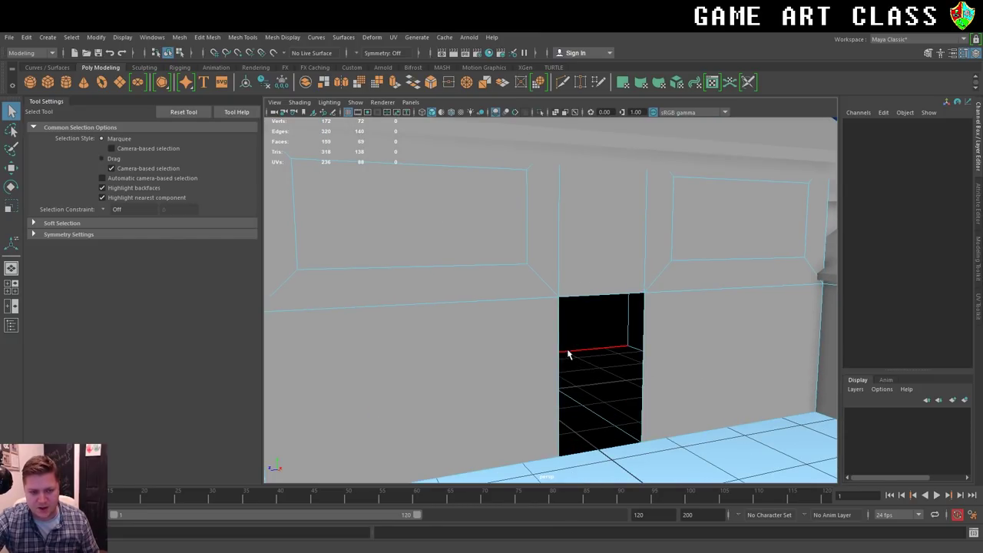
{"action": "left_click", "coordinate": [559, 334]}
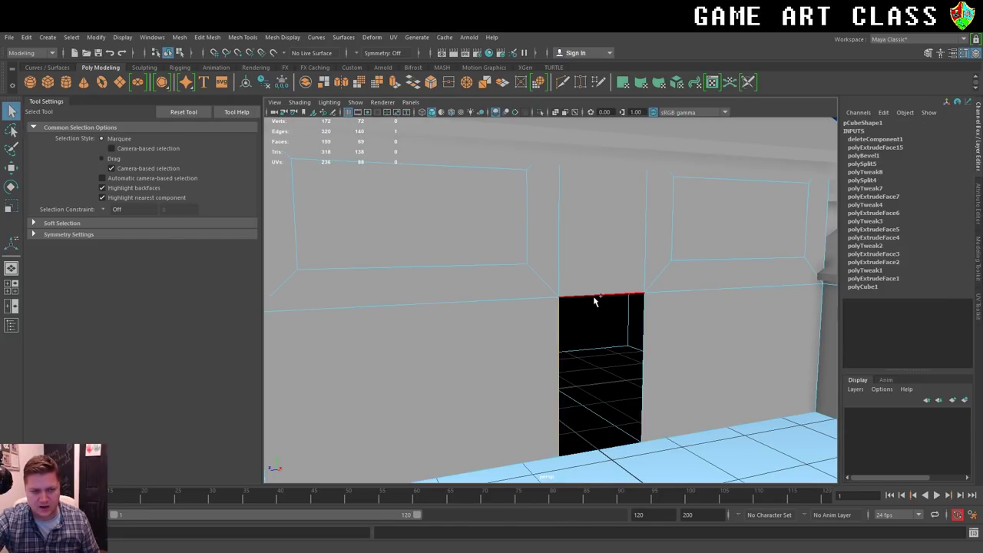
{"action": "left_click", "coordinate": [642, 320], "text": "shift"}
{"action": "left_click", "coordinate": [605, 393], "text": "shift"}
{"action": "left_click_drag", "start_coordinate": [605, 393], "coordinate": [621, 390], "text": "alt"}
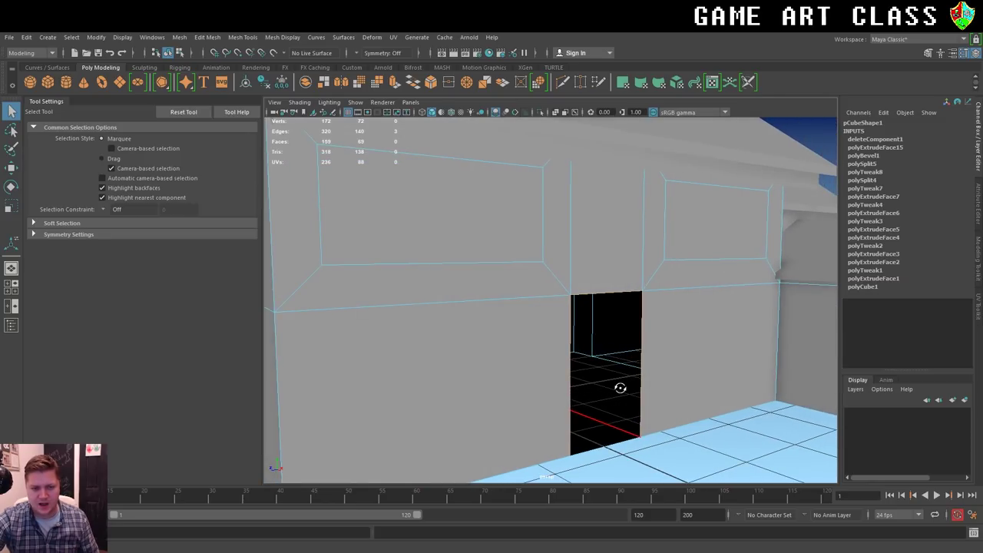
Extrude the doorway edges into the wall to Local Translate Z -14.66.
{"action": "key", "text": "ctrl+e"}
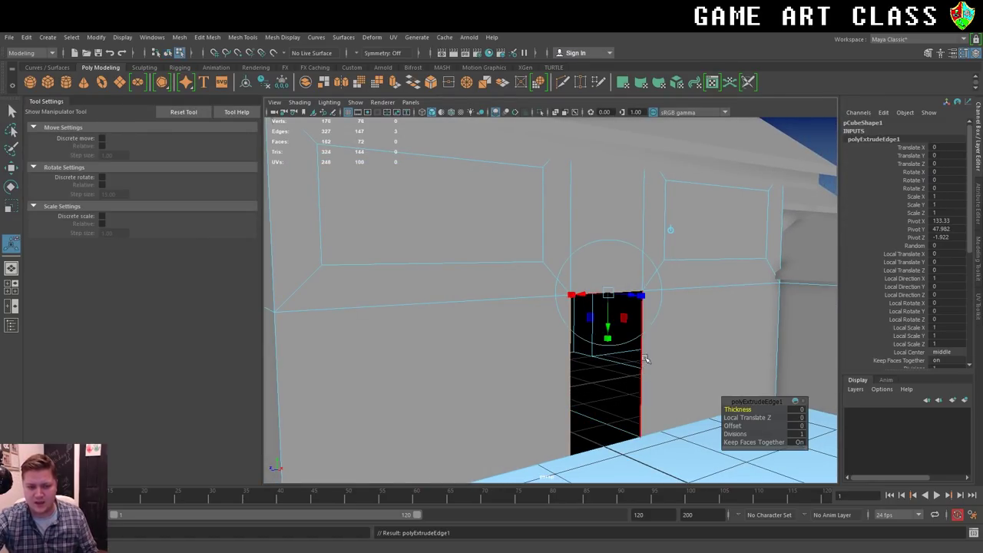
{"action": "mouse_move", "coordinate": [636, 297]}
{"action": "left_mouse_down"}
{"action": "mouse_move", "coordinate": [613, 294]}
{"action": "mouse_move", "coordinate": [678, 298]}
{"action": "mouse_move", "coordinate": [540, 310]}
{"action": "mouse_move", "coordinate": [535, 322]}
{"action": "mouse_move", "coordinate": [609, 329]}
{"action": "left_mouse_up"}
{"action": "scroll", "coordinate": [614, 294], "scroll_direction": "up", "scroll_amount": 2}
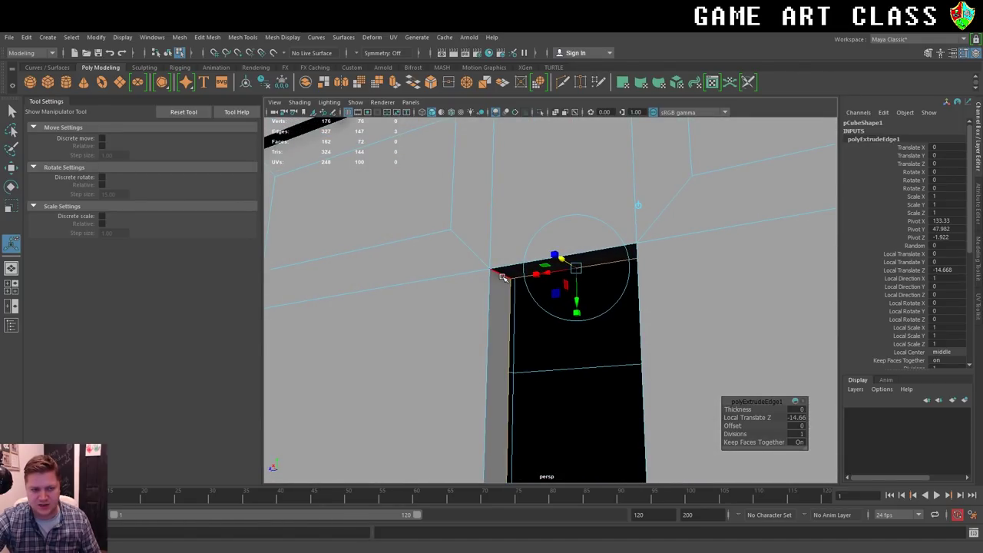
Select the doorway's two top corner edges.
{"action": "left_click", "coordinate": [530, 340]}
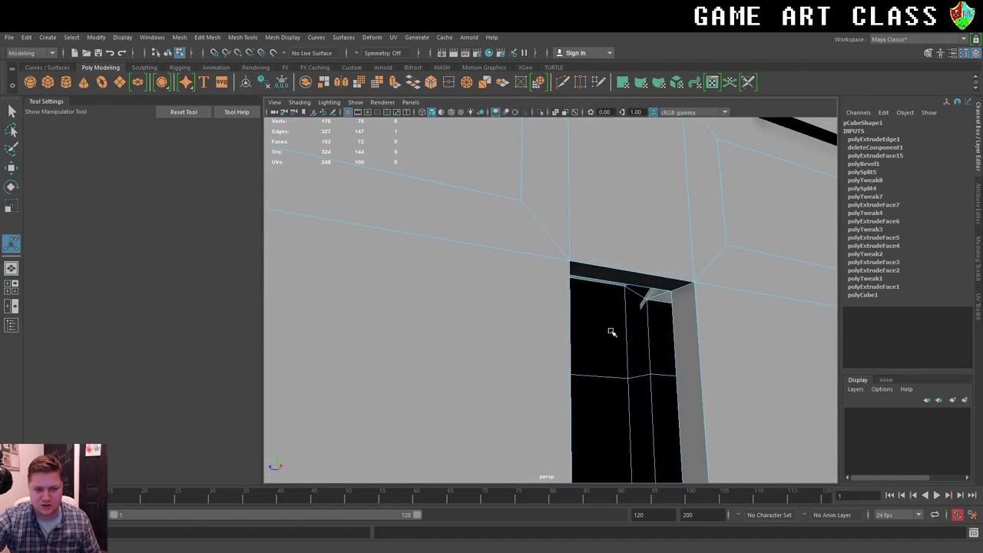
{"action": "left_click", "coordinate": [683, 289], "text": "shift"}
{"action": "scroll", "coordinate": [677, 314], "scroll_direction": "down", "scroll_amount": 2}
{"action": "mouse_move", "coordinate": [677, 315]}
{"action": "left_mouse_down", "text": "alt"}
{"action": "mouse_move", "coordinate": [631, 329]}
{"action": "mouse_move", "coordinate": [649, 333]}
{"action": "left_mouse_up", "text": "alt"}
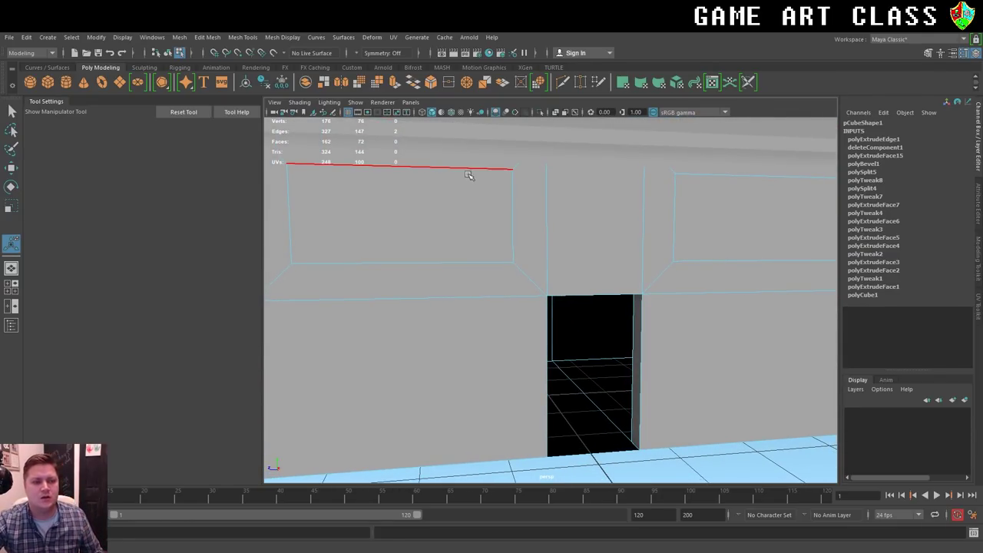
Bevel the doorway's top corner edges with 4 segments and Fraction 0.9.
{"action": "left_click", "coordinate": [431, 83]}
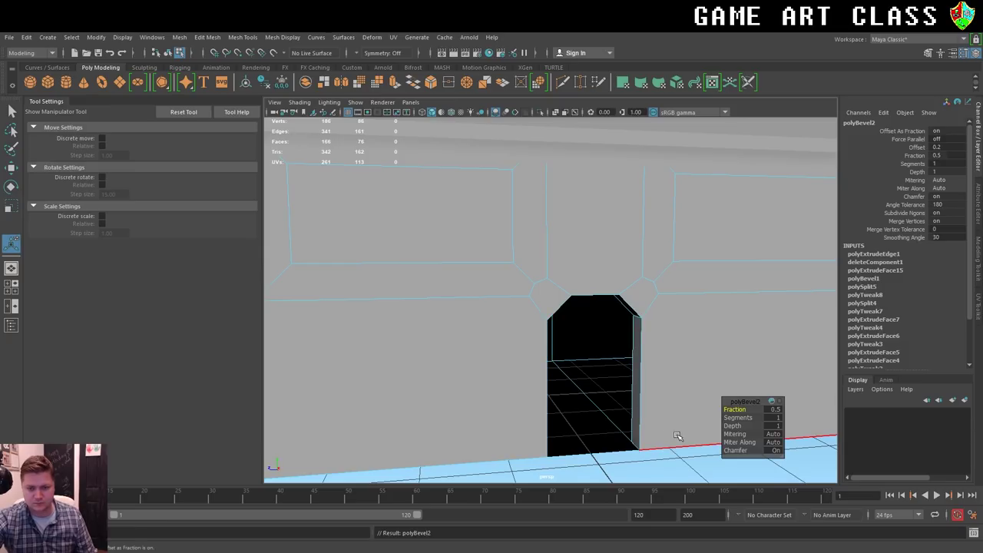
{"action": "left_click_drag", "start_coordinate": [737, 417], "coordinate": [750, 417]}
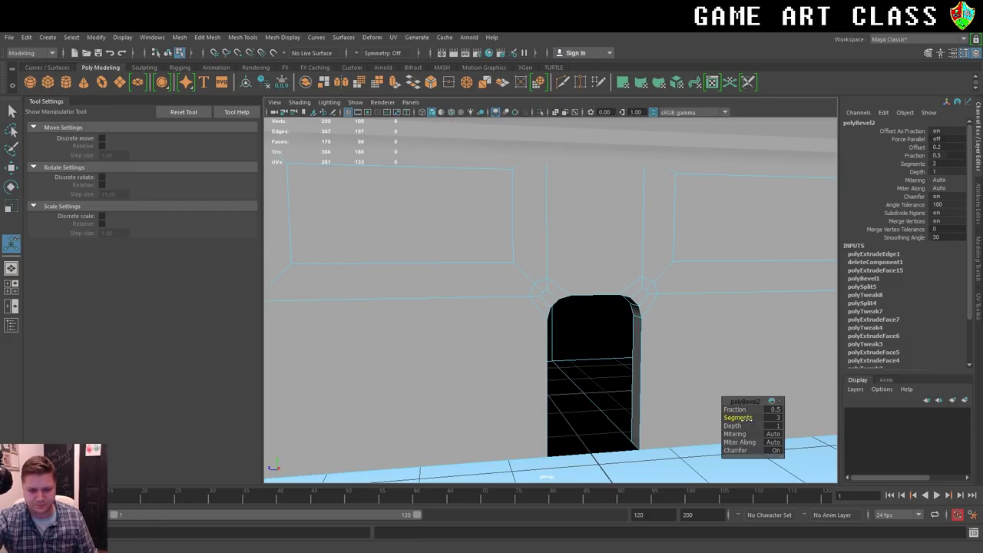
{"action": "left_click_drag", "start_coordinate": [750, 416], "coordinate": [757, 417]}
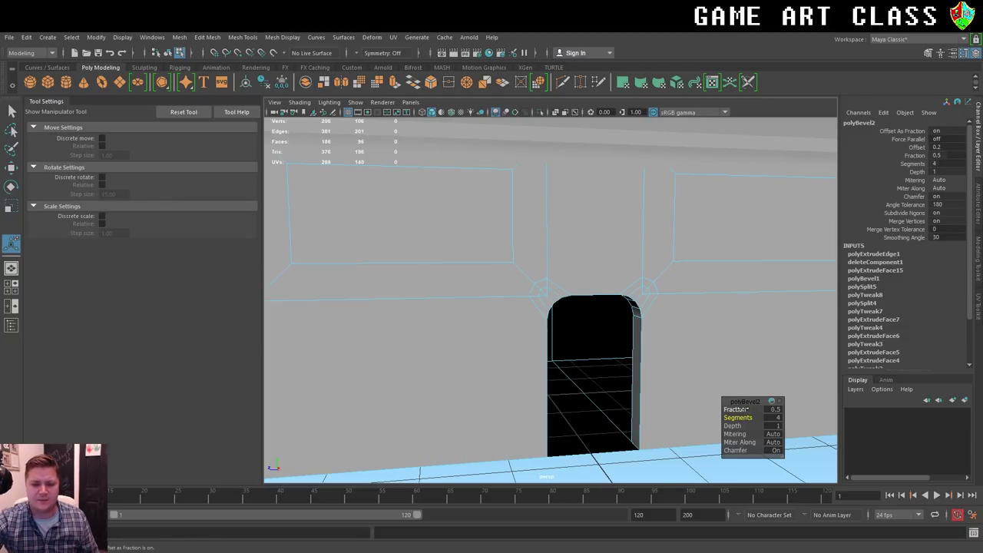
{"action": "left_click_drag", "start_coordinate": [746, 410], "coordinate": [740, 409]}
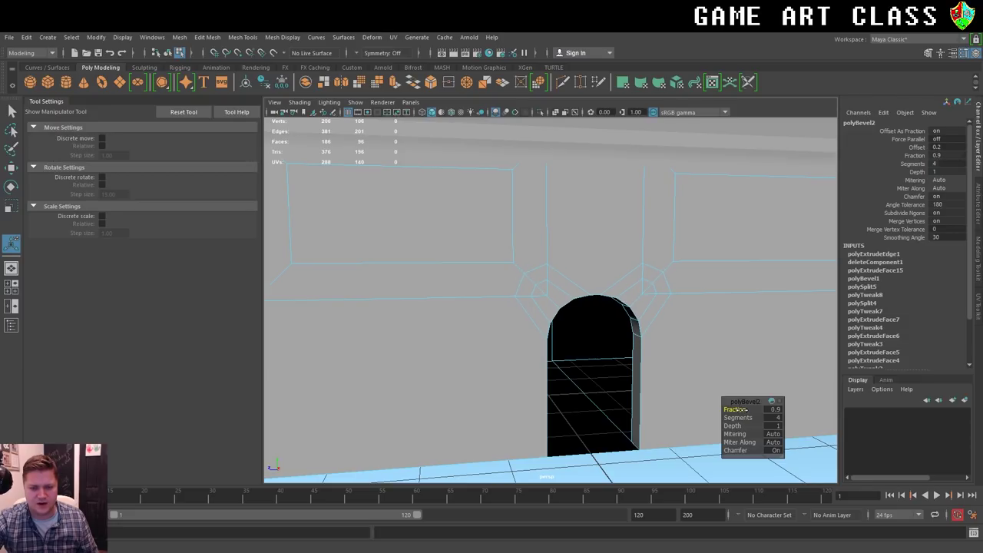
{"action": "scroll", "coordinate": [620, 329], "scroll_direction": "down", "scroll_amount": 2}
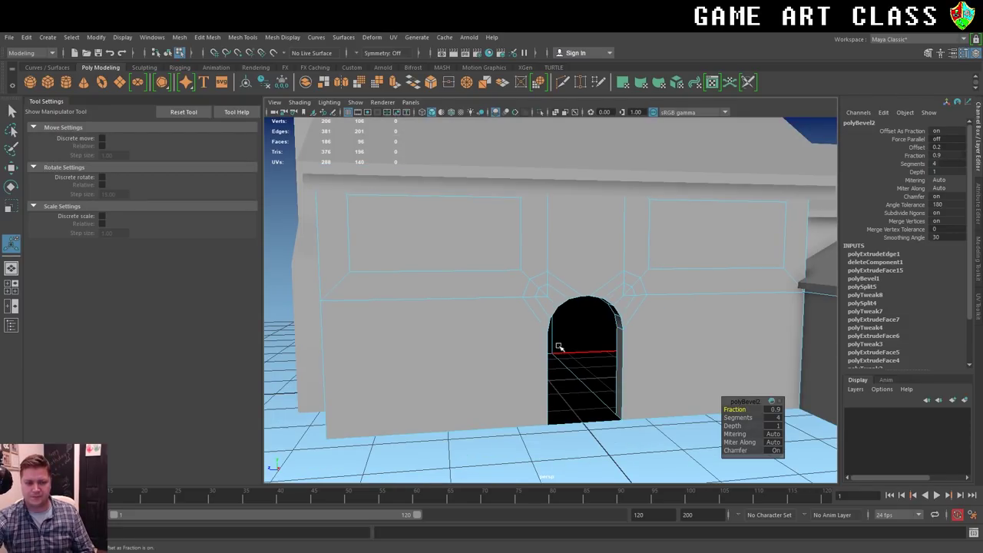
{"action": "mouse_move", "coordinate": [529, 344]}
{"action": "left_mouse_down", "text": "alt"}
{"action": "mouse_move", "coordinate": [512, 333]}
{"action": "mouse_move", "coordinate": [527, 334]}
{"action": "left_mouse_up", "text": "alt"}
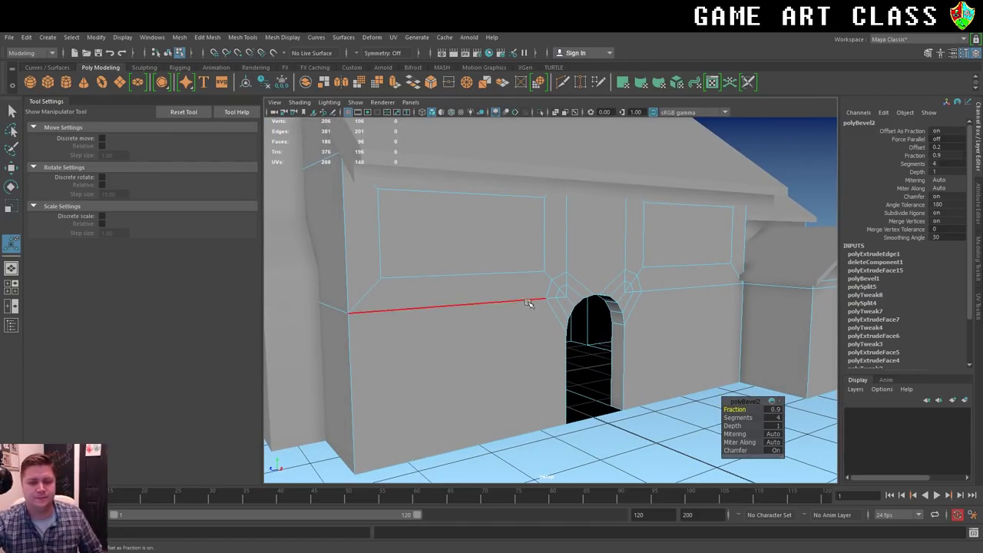
{"action": "right_click", "coordinate": [528, 304]}
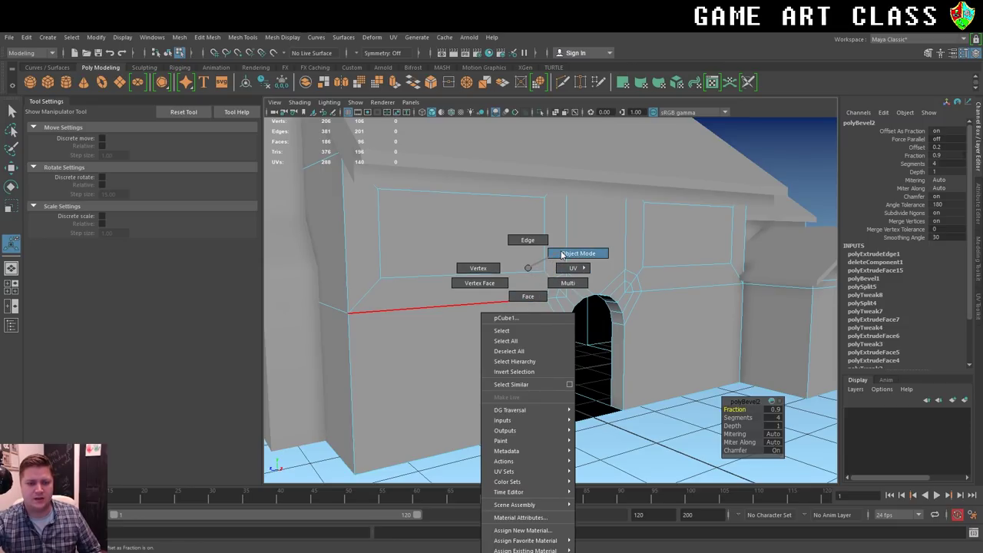
Switch to Vertex mode and pick the Target Weld Tool from Mesh Tools.
{"action": "left_click", "coordinate": [564, 254]}
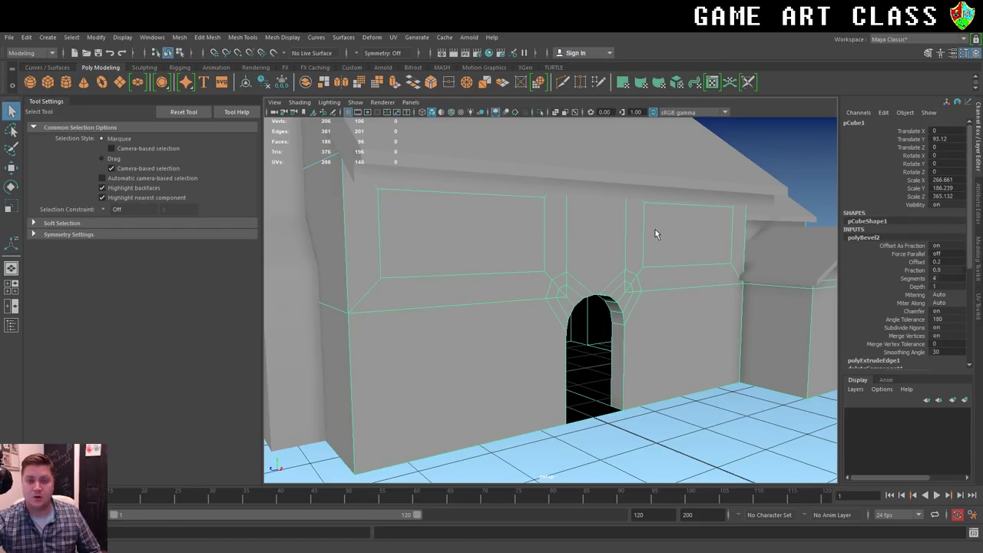
{"action": "left_click_drag", "start_coordinate": [639, 235], "coordinate": [630, 238], "text": "alt"}
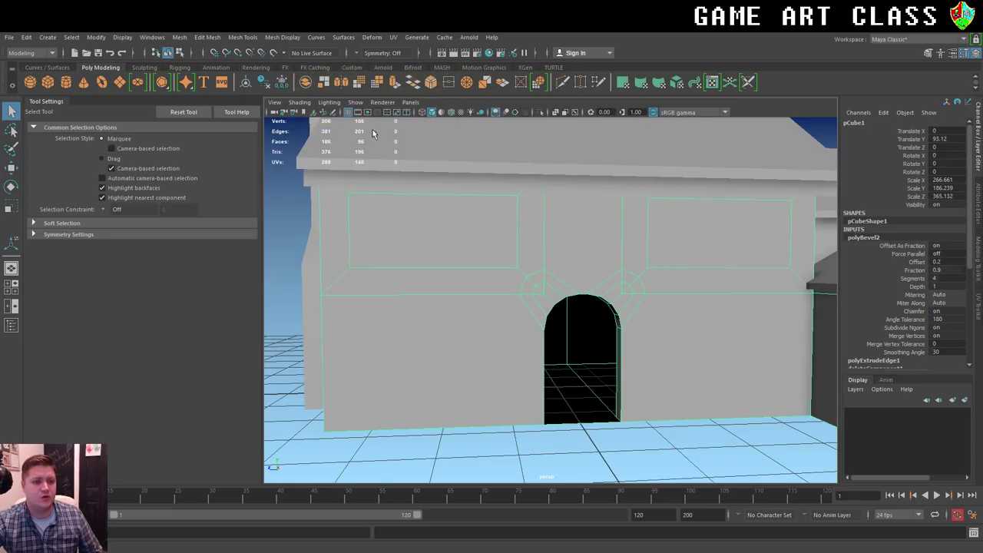
{"action": "right_click_drag", "start_coordinate": [543, 243], "coordinate": [497, 252]}
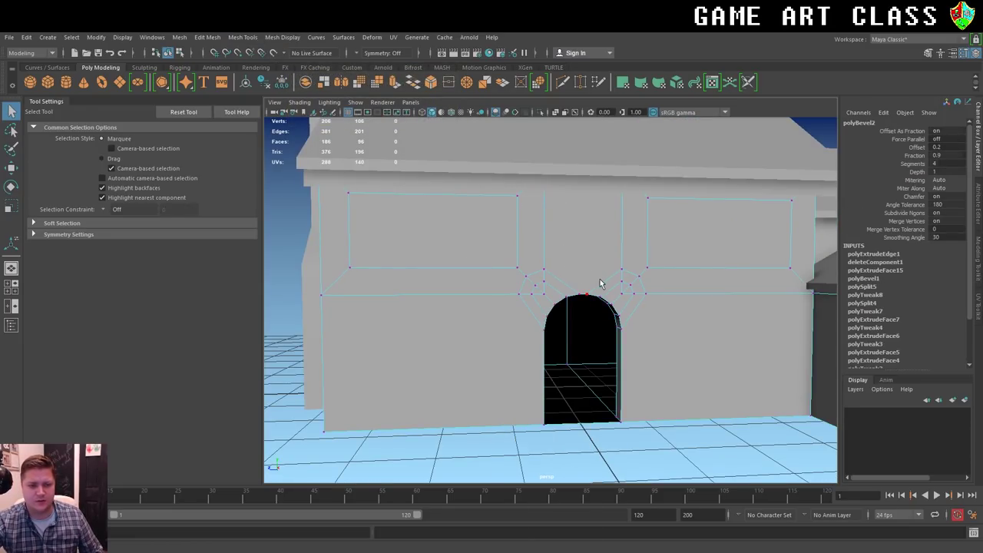
{"action": "left_click", "coordinate": [242, 38]}
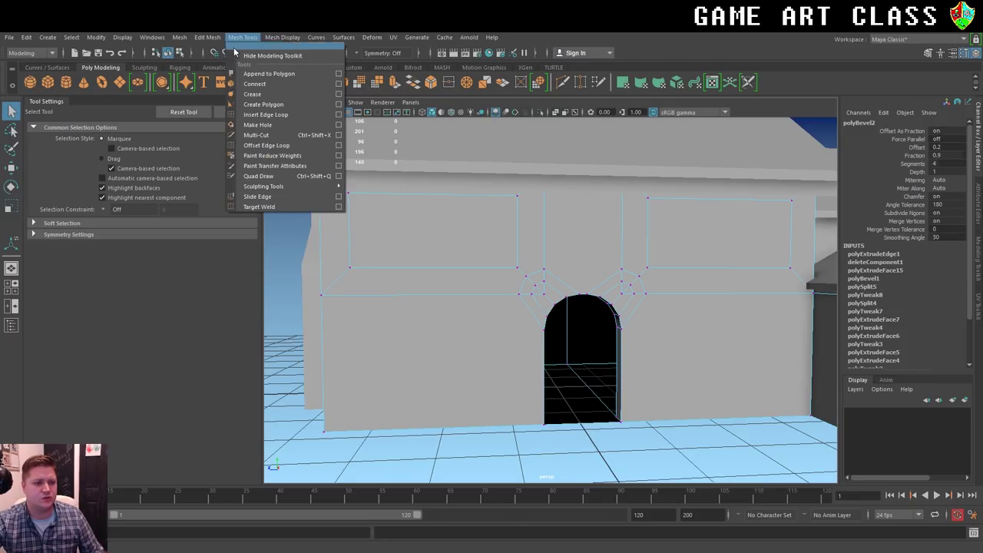
{"action": "left_click", "coordinate": [265, 201]}
{"action": "scroll", "coordinate": [427, 286], "scroll_direction": "up", "scroll_amount": 3}
{"action": "scroll", "coordinate": [428, 289], "scroll_direction": "up", "scroll_amount": 1}
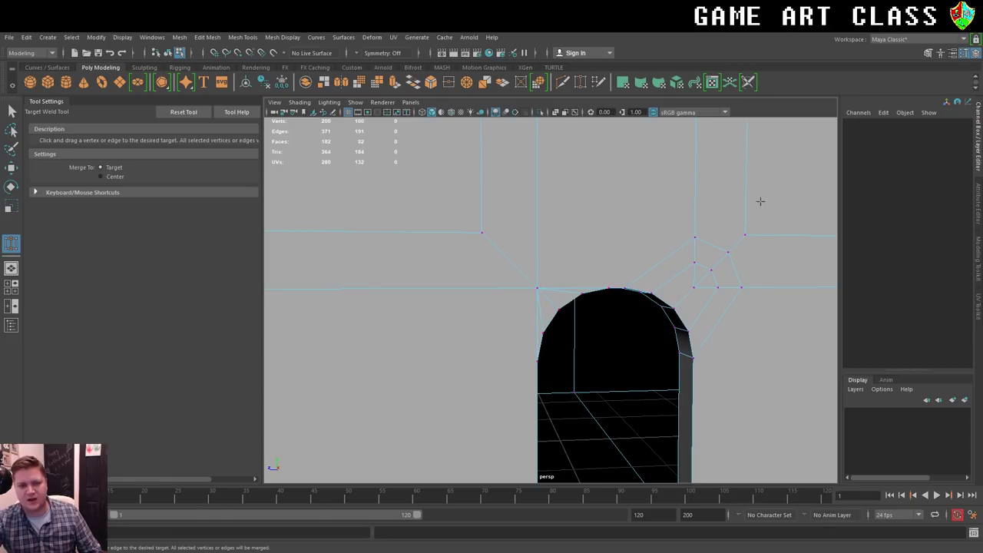
Target-weld the two stray vertices above the arch onto their neighbouring vertices.
{"action": "mouse_move", "coordinate": [717, 264]}
{"action": "left_mouse_down"}
{"action": "mouse_move", "coordinate": [697, 237]}
{"action": "mouse_move", "coordinate": [742, 288]}
{"action": "left_mouse_up"}
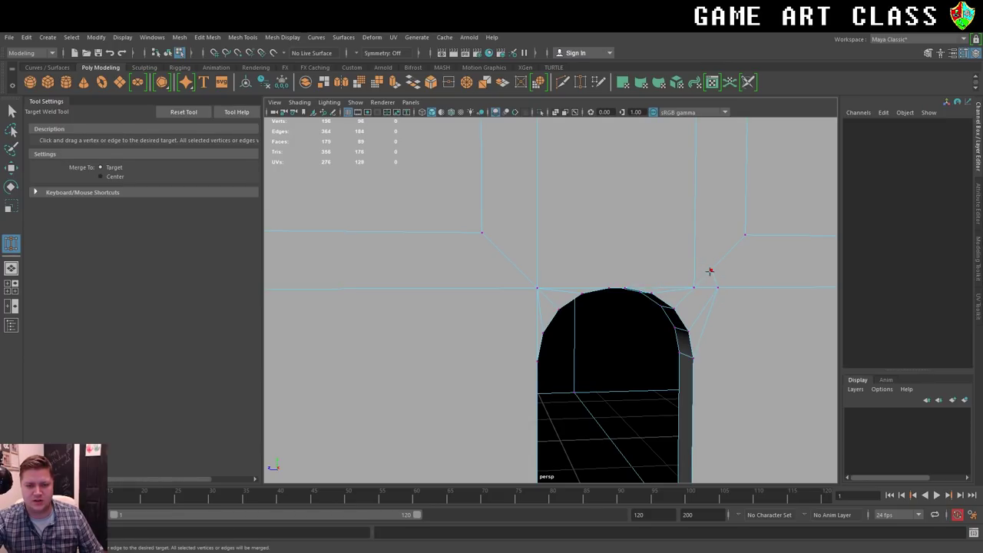
{"action": "left_click_drag", "start_coordinate": [695, 289], "coordinate": [695, 289]}
{"action": "scroll", "coordinate": [690, 286], "scroll_direction": "down", "scroll_amount": 5}
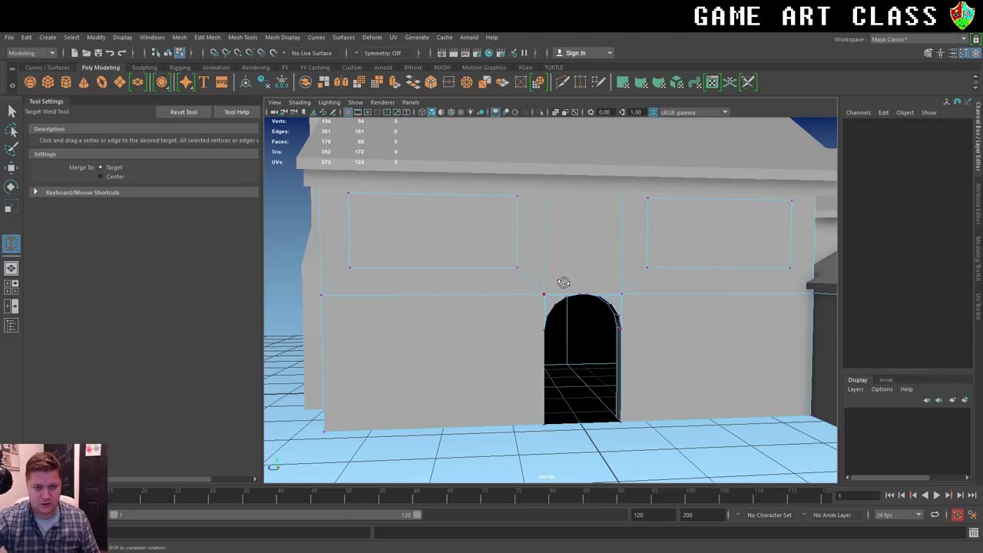
{"action": "left_click_drag", "start_coordinate": [563, 283], "coordinate": [581, 287], "text": "alt"}
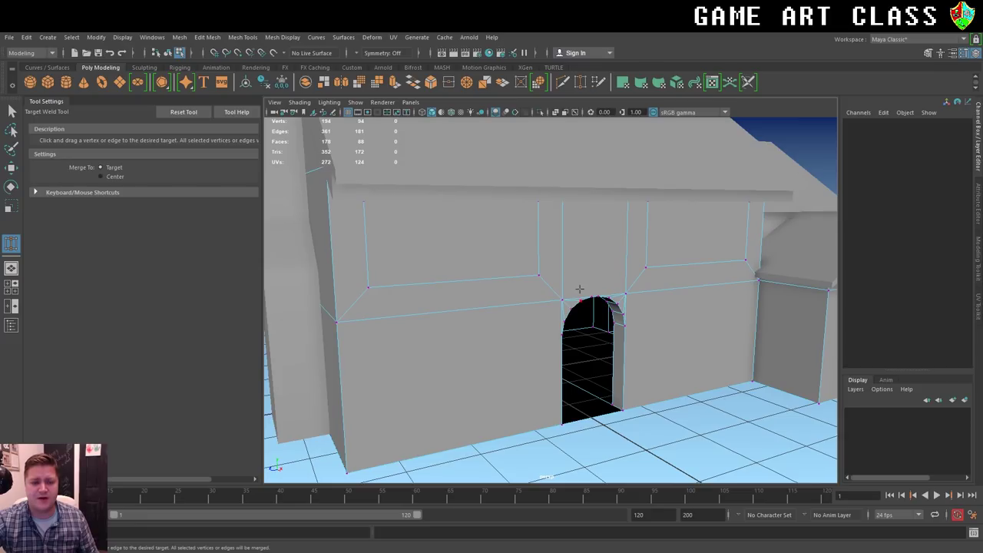
{"action": "scroll", "coordinate": [579, 289], "scroll_direction": "up", "scroll_amount": 3}
{"action": "middle_click_drag", "start_coordinate": [579, 289], "coordinate": [570, 218], "text": "alt"}
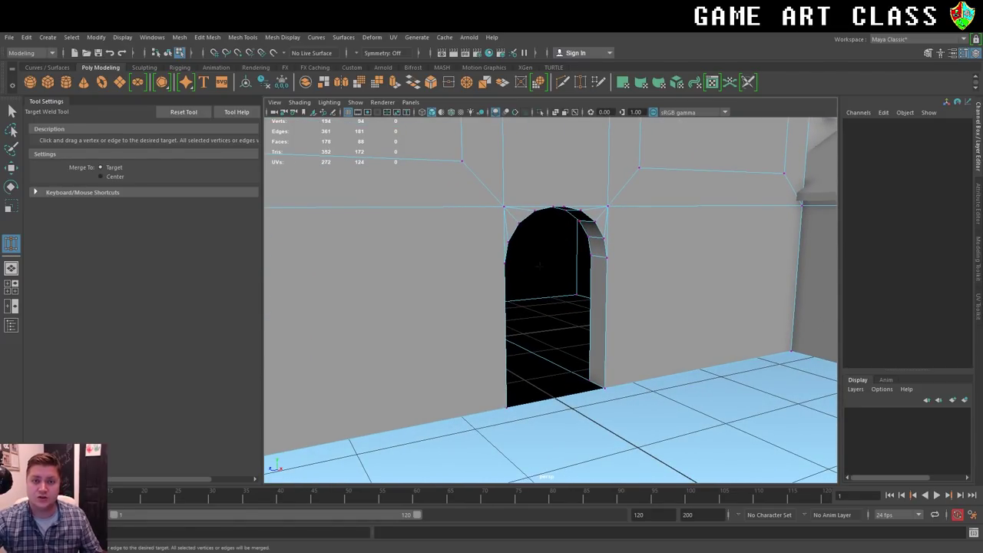
{"action": "right_click_drag", "start_coordinate": [592, 271], "coordinate": [600, 287]}
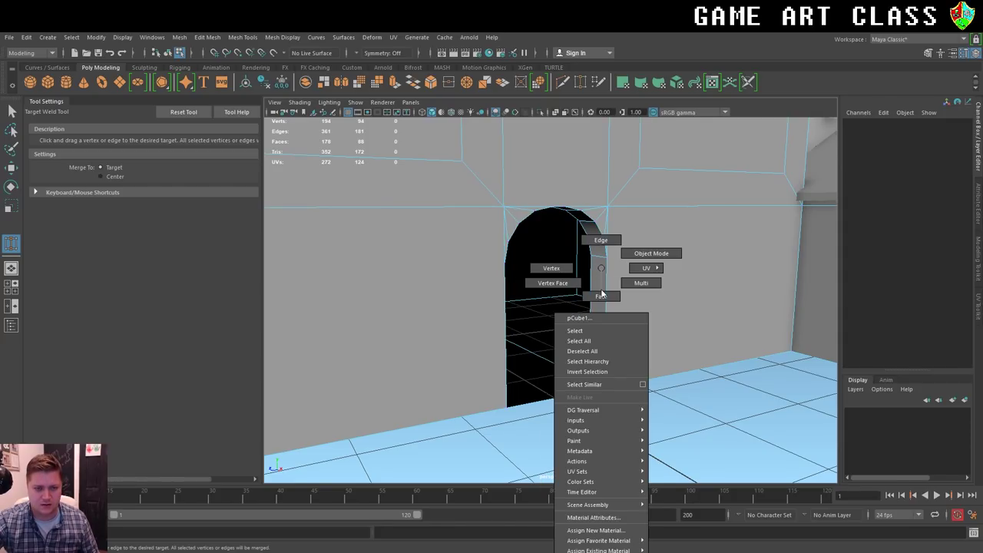
Select the inner arch face loop and extrude it 2.809 deeper into the wall.
{"action": "right_click_drag", "start_coordinate": [602, 293], "coordinate": [600, 301]}
{"action": "left_click", "coordinate": [598, 291]}
{"action": "key", "text": "w"}
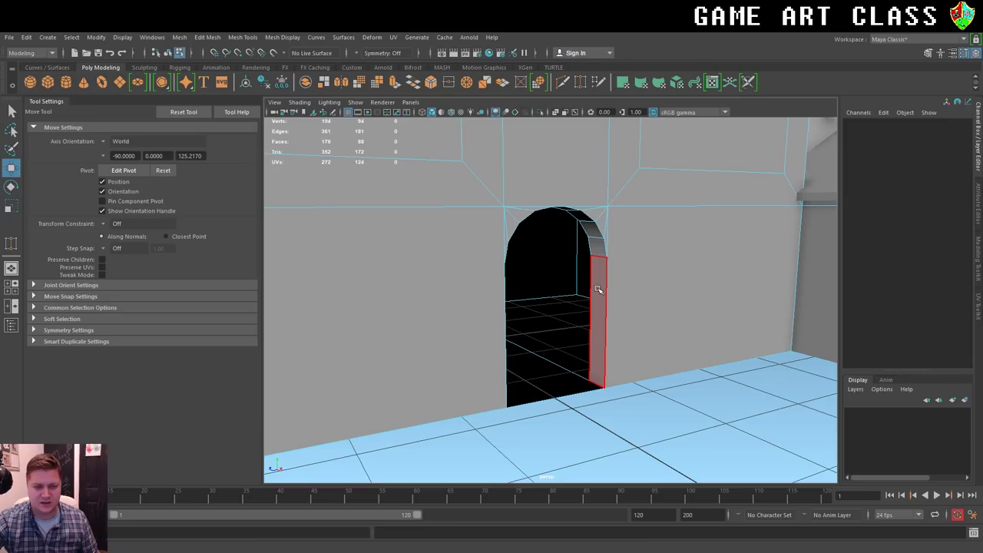
{"action": "left_click", "coordinate": [598, 289]}
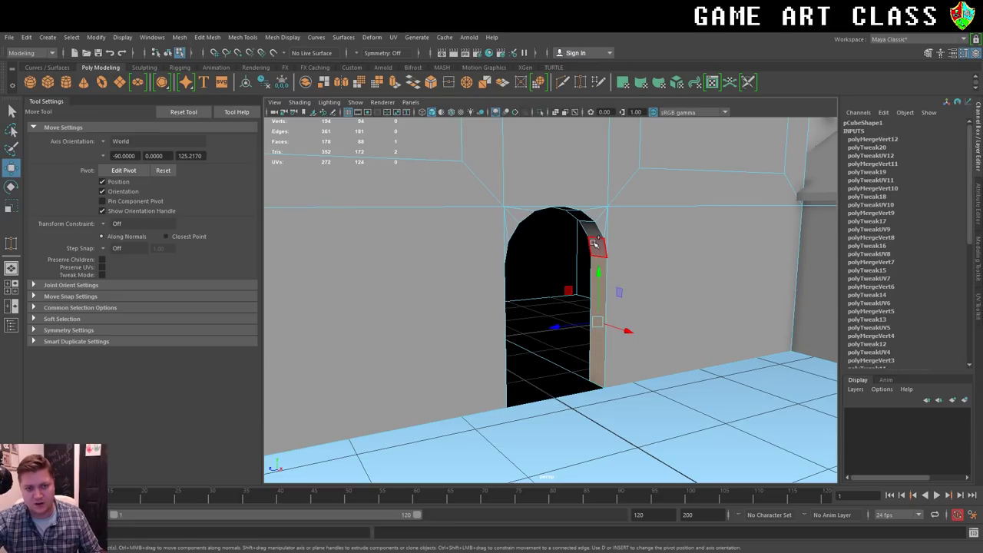
{"action": "double_click", "coordinate": [596, 244], "text": "shift"}
{"action": "mouse_move", "coordinate": [637, 307]}
{"action": "left_mouse_down", "text": "alt"}
{"action": "mouse_move", "coordinate": [598, 305]}
{"action": "mouse_move", "coordinate": [622, 303]}
{"action": "left_mouse_up", "text": "alt"}
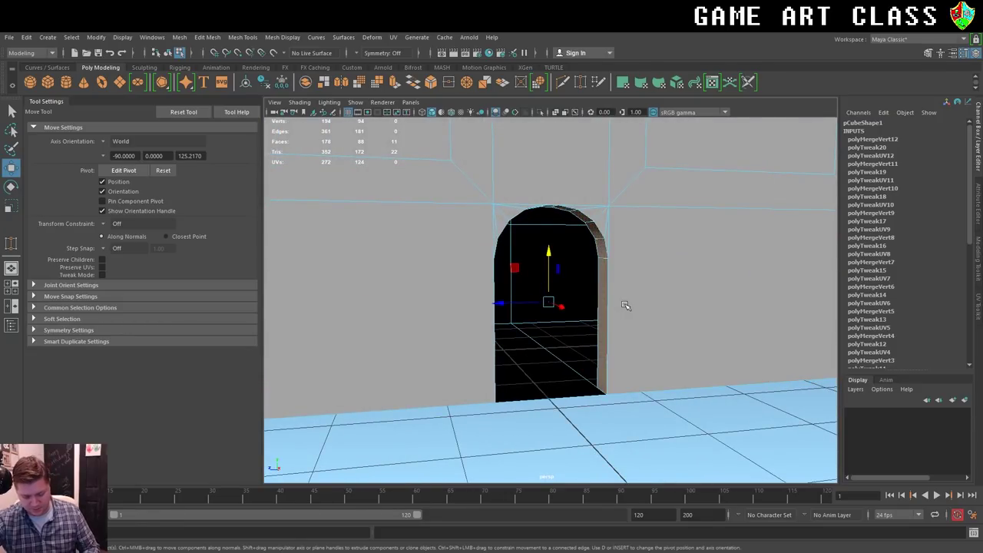
{"action": "key", "text": "ctrl+e"}
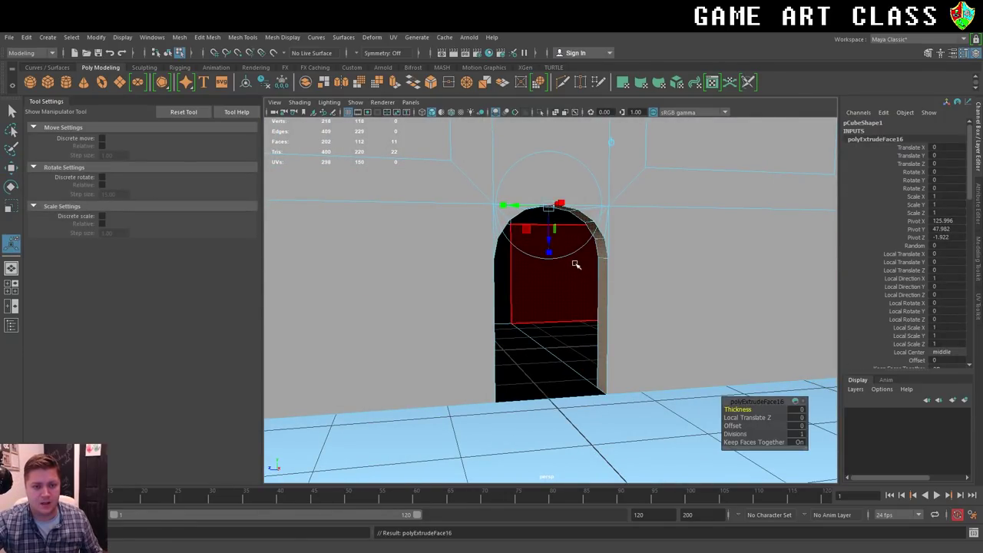
{"action": "left_click_drag", "start_coordinate": [548, 248], "coordinate": [544, 253]}
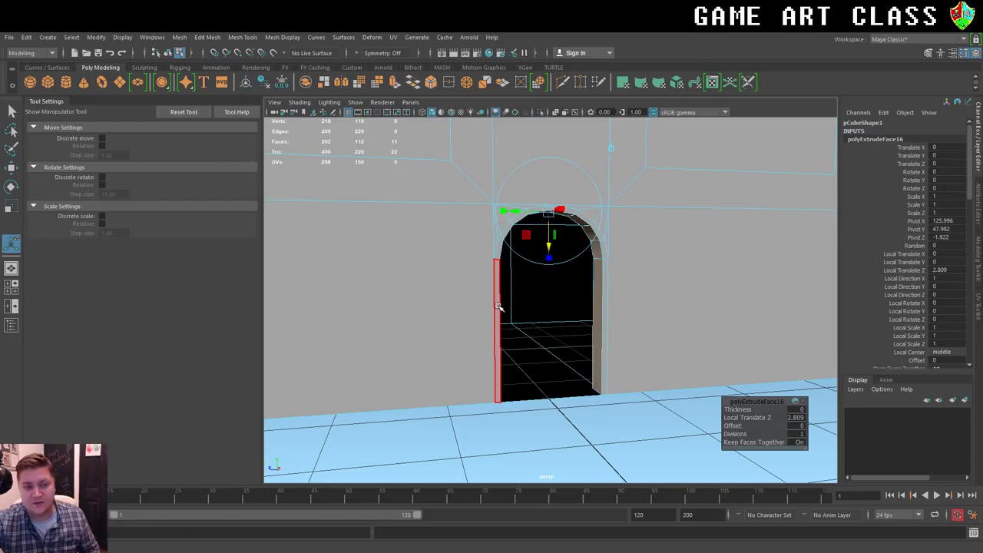
Reselect the inner arch faces and extrude them outward 2.841 into a frame.
{"action": "left_click", "coordinate": [498, 307]}
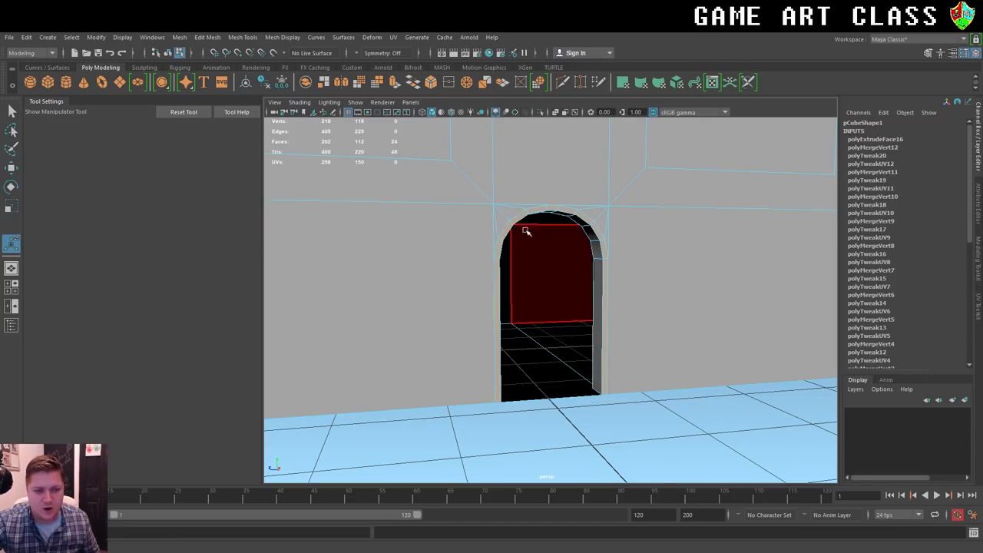
{"action": "double_click", "coordinate": [534, 298]}
{"action": "left_click_drag", "start_coordinate": [529, 296], "coordinate": [555, 304], "text": "alt"}
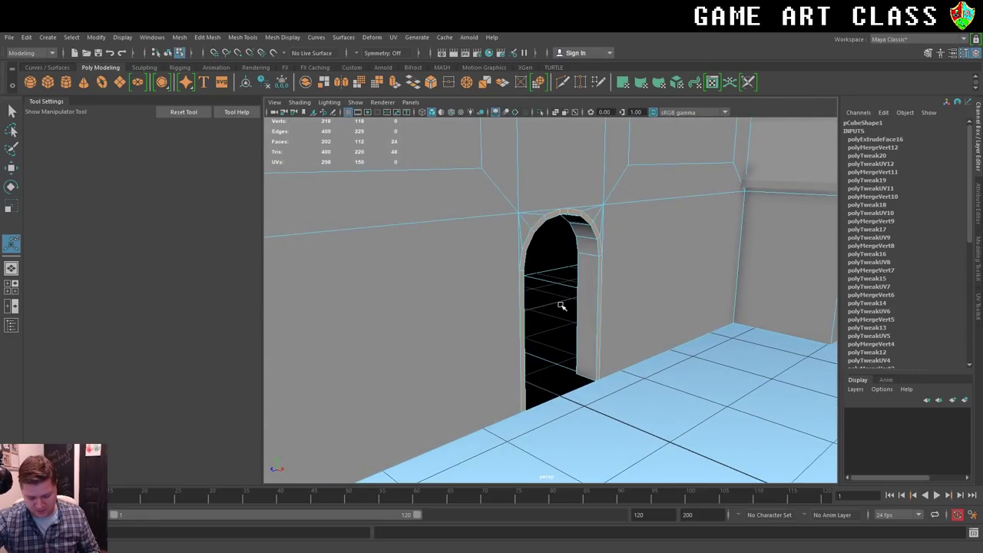
{"action": "key", "text": "ctrl+e"}
{"action": "left_click_drag", "start_coordinate": [597, 214], "coordinate": [593, 216]}
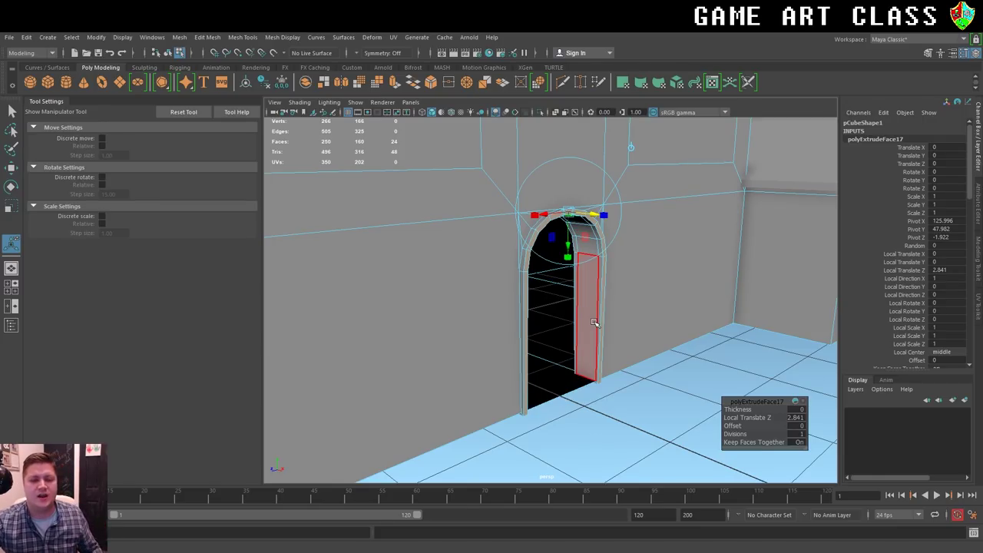
{"action": "right_click", "coordinate": [480, 224]}
Back in Object Mode, frame the house in a front view and select it.
{"action": "left_click", "coordinate": [530, 208]}
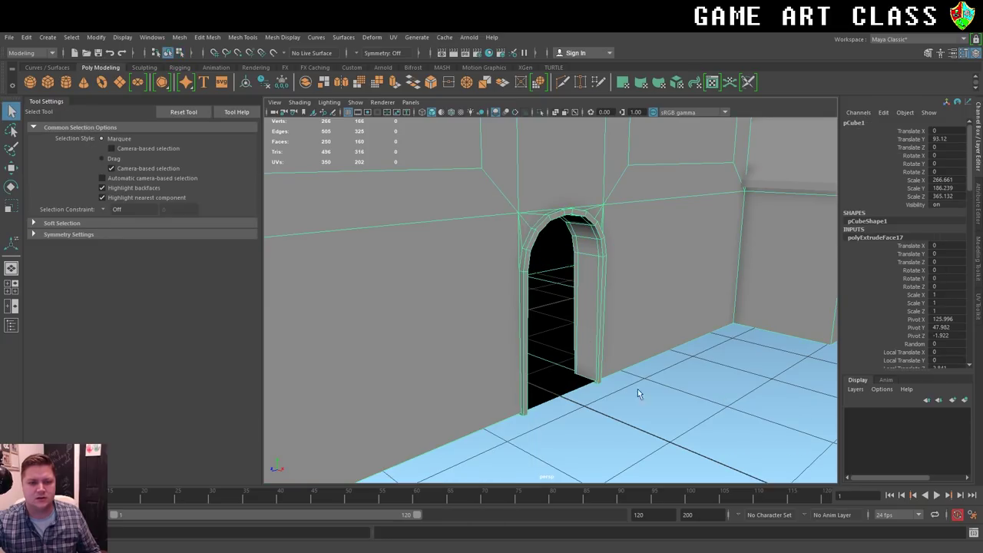
{"action": "key", "text": "a"}
{"action": "mouse_move", "coordinate": [664, 365]}
{"action": "left_mouse_down", "text": "alt"}
{"action": "mouse_move", "coordinate": [608, 367]}
{"action": "mouse_move", "coordinate": [650, 370]}
{"action": "left_mouse_up", "text": "alt"}
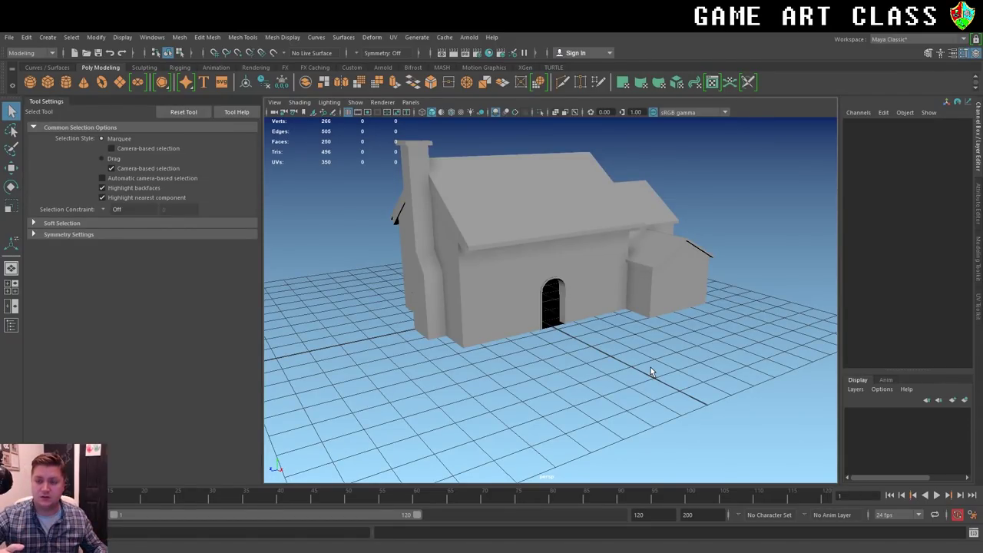
{"action": "left_click", "coordinate": [563, 252]}
{"action": "left_click_drag", "start_coordinate": [563, 251], "coordinate": [578, 262], "text": "alt"}
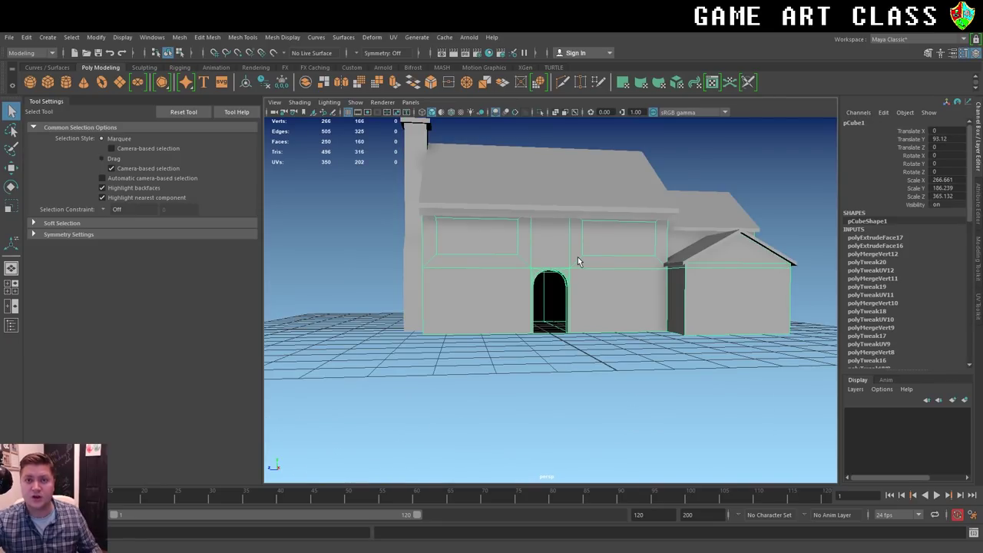
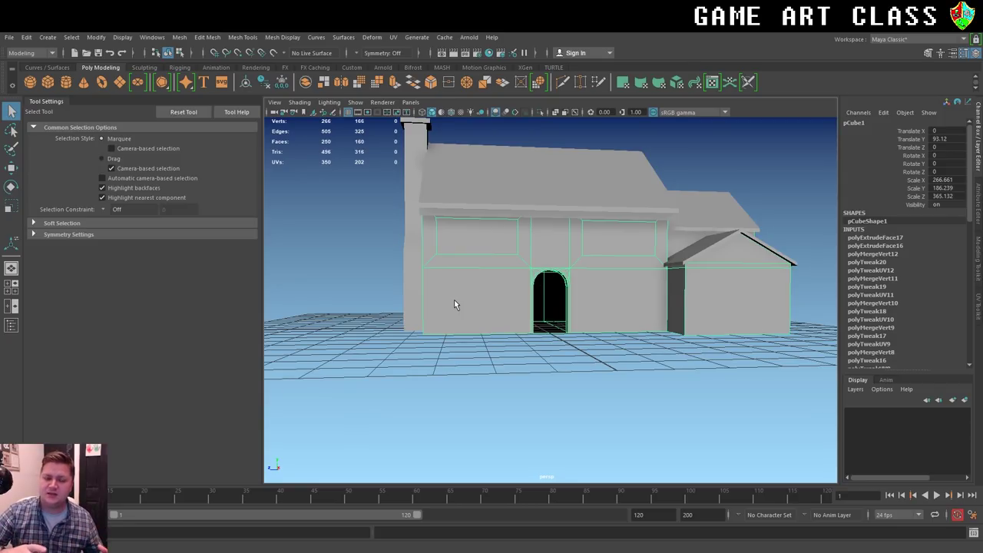
Delete the left and right upper window faces on the house's front wall, leaving open holes.
{"action": "right_click_drag", "start_coordinate": [489, 230], "coordinate": [486, 259]}
{"action": "left_click", "coordinate": [491, 241]}
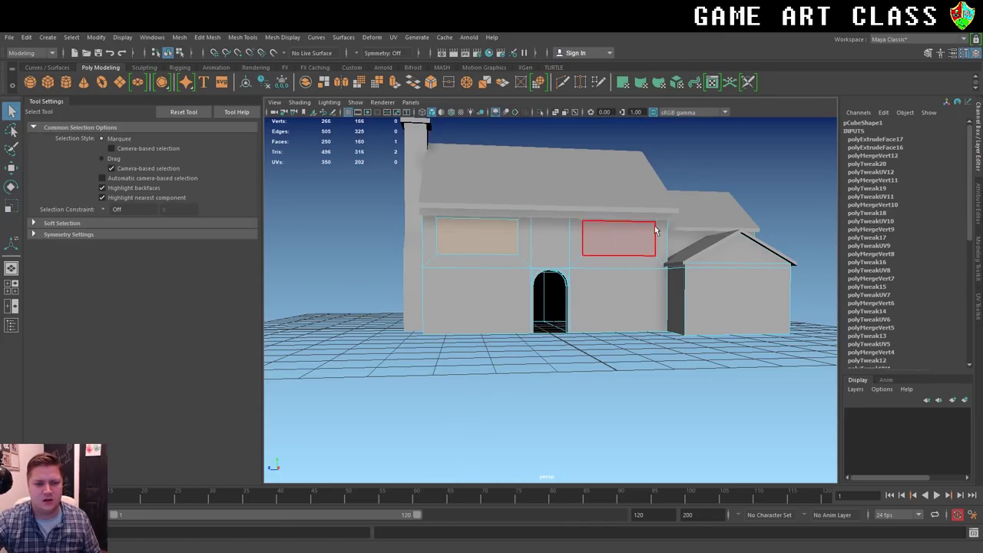
{"action": "left_click", "coordinate": [626, 236], "text": "shift"}
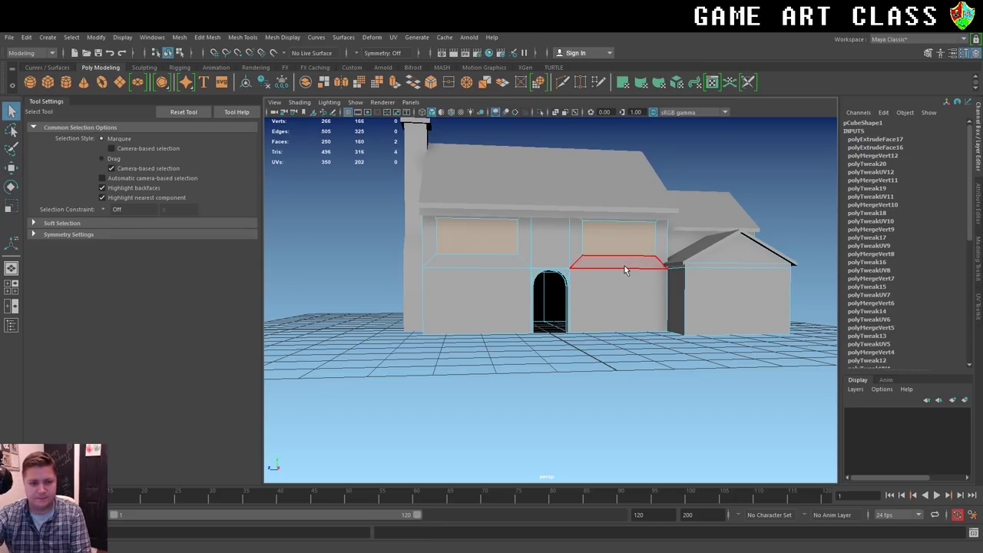
{"action": "key", "text": "Delete"}
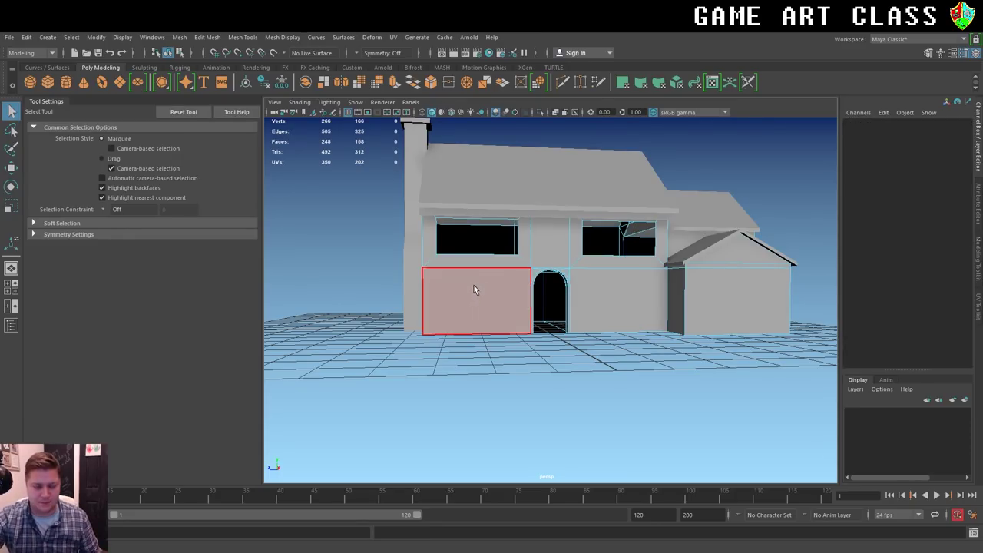
Select the border edge loops of the window openings in Edge mode.
{"action": "left_click_drag", "start_coordinate": [440, 259], "coordinate": [488, 253], "text": "alt"}
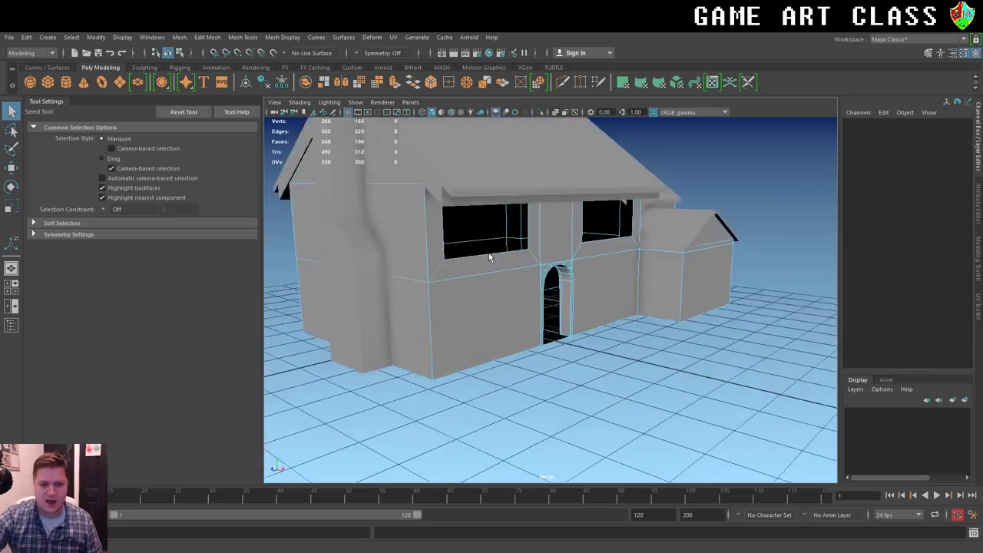
{"action": "right_click_drag", "start_coordinate": [489, 252], "coordinate": [973, 321], "text": "alt"}
{"action": "left_click_drag", "start_coordinate": [599, 222], "coordinate": [564, 245], "text": "alt"}
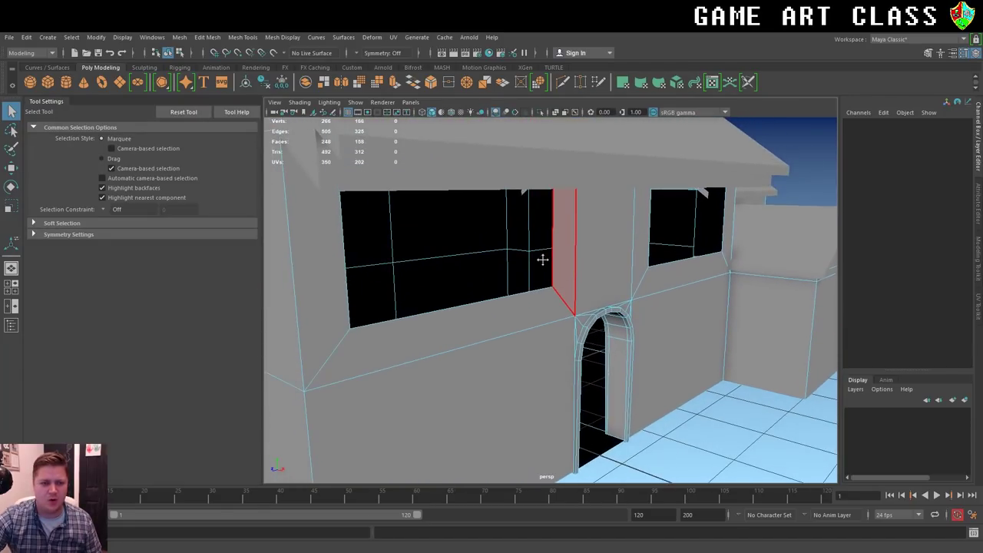
{"action": "right_click", "coordinate": [581, 241]}
{"action": "left_click", "coordinate": [580, 210]}
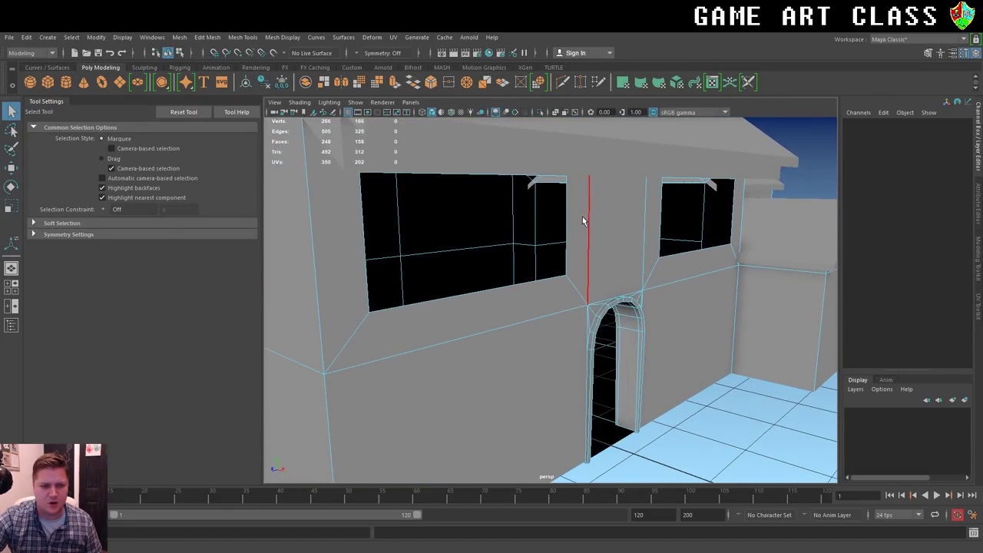
{"action": "left_click", "coordinate": [567, 226]}
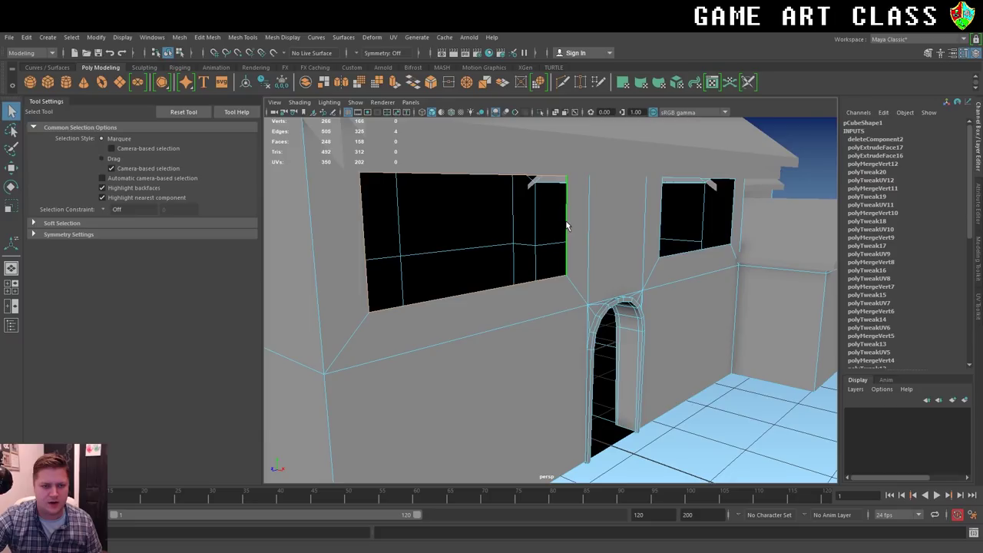
{"action": "double_click", "coordinate": [711, 251], "text": "shift"}
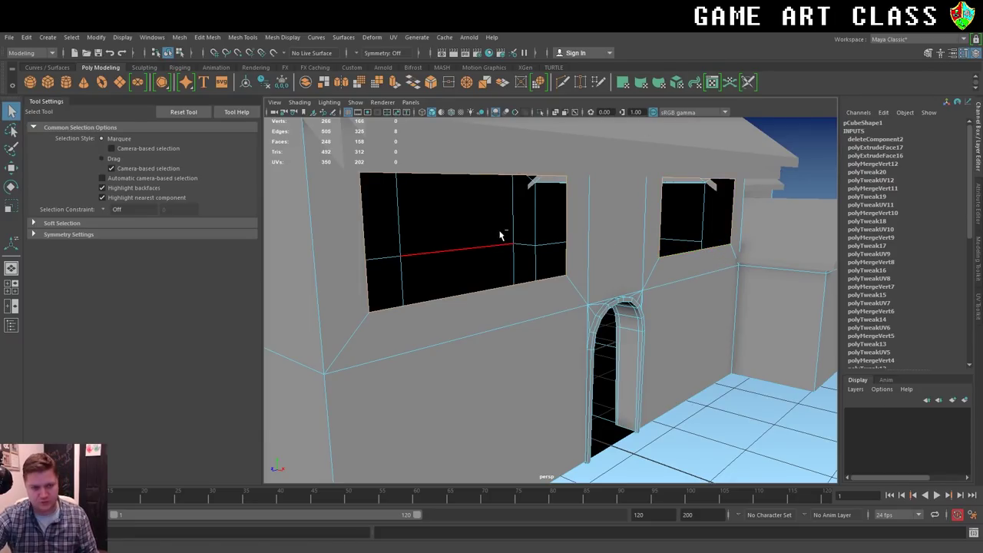
Extrude the window border edges inward to Local Translate Z -11.5, then return to Object Mode.
{"action": "key", "text": "ctrl+e"}
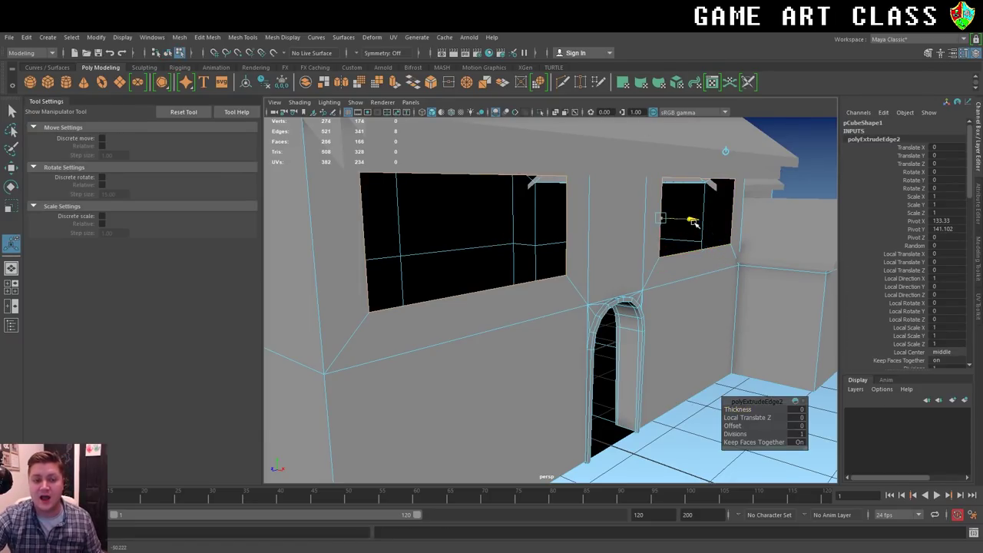
{"action": "left_click_drag", "start_coordinate": [693, 221], "coordinate": [676, 224]}
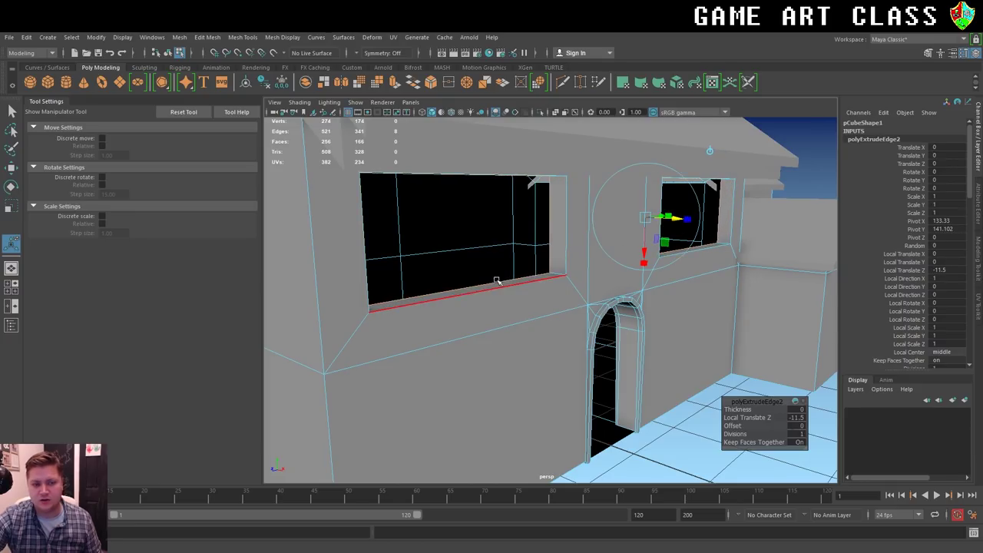
{"action": "right_click_drag", "start_coordinate": [535, 267], "coordinate": [578, 260]}
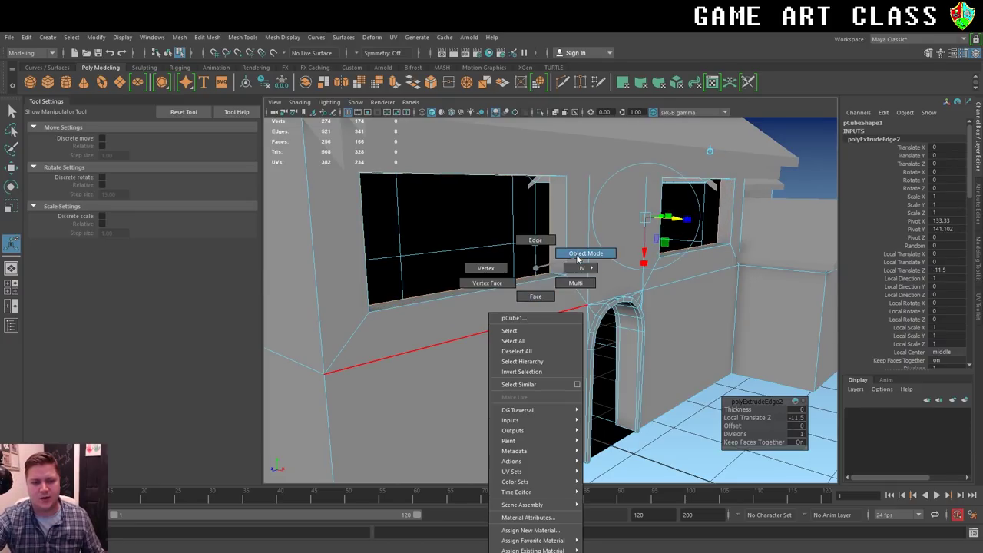
{"action": "key", "text": "q"}
{"action": "left_click", "coordinate": [740, 396]}
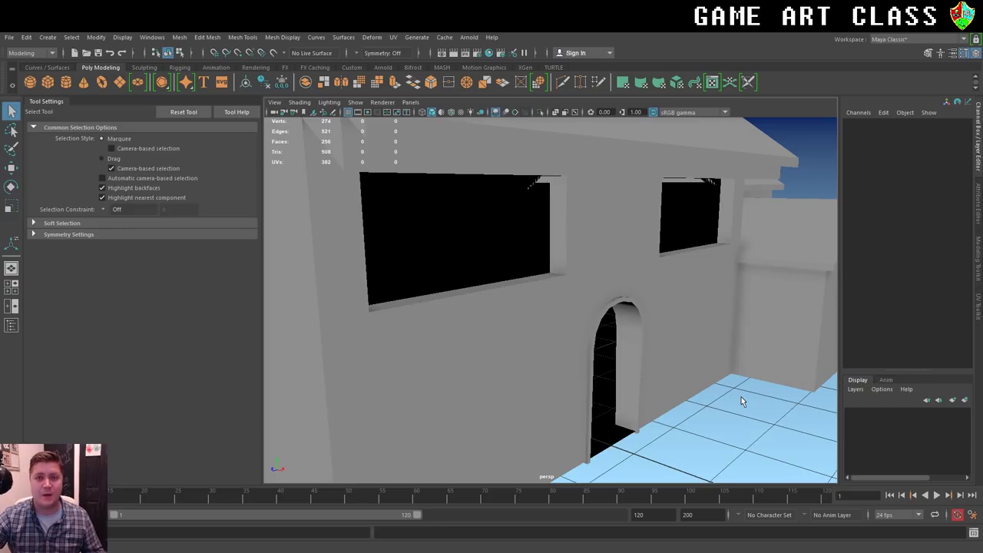
{"action": "scroll", "coordinate": [702, 402], "scroll_direction": "down", "scroll_amount": 2}
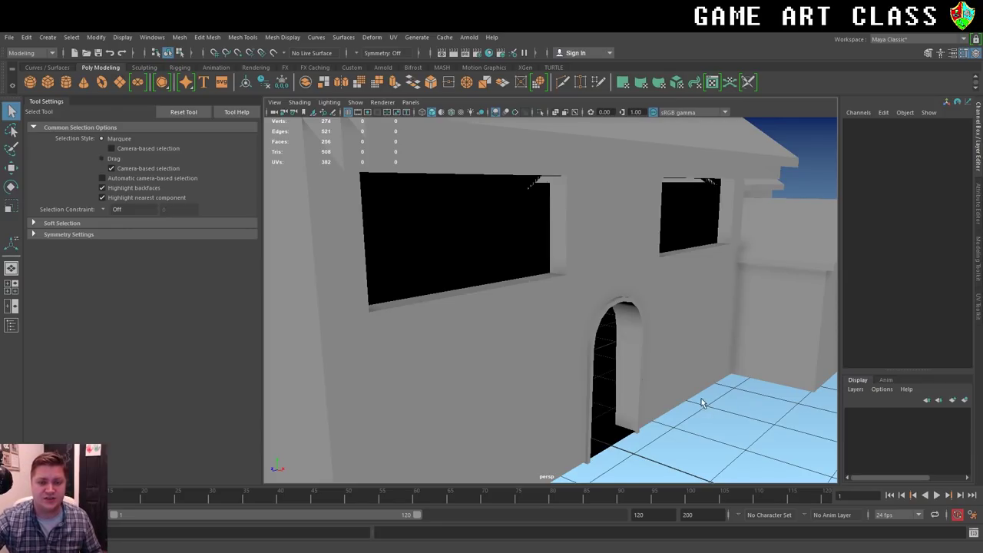
{"action": "scroll", "coordinate": [711, 388], "scroll_direction": "down", "scroll_amount": 5}
Create a polygon plane, scale it to about 286.519, and move it beside the house.
{"action": "left_click_drag", "start_coordinate": [710, 381], "coordinate": [413, 240], "text": "alt"}
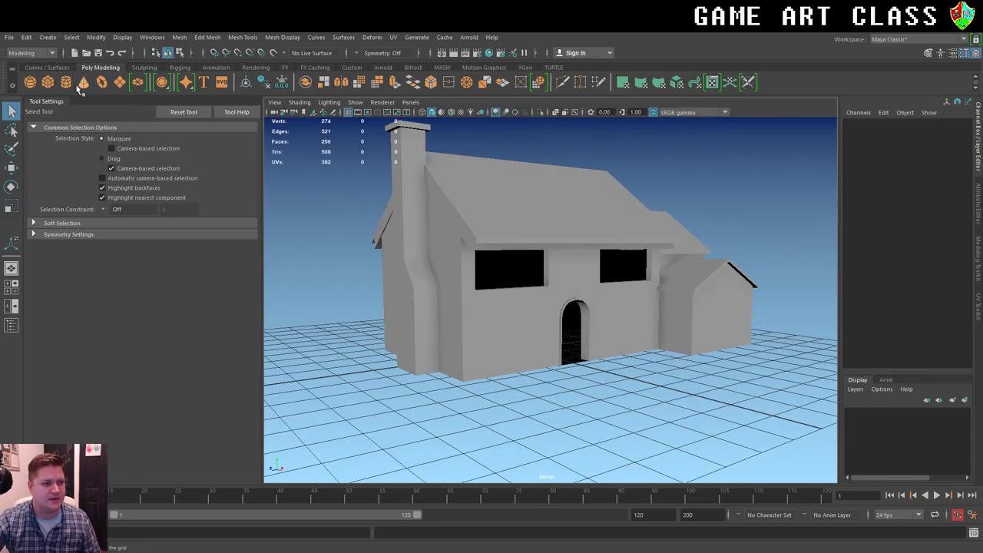
{"action": "left_click", "coordinate": [126, 88]}
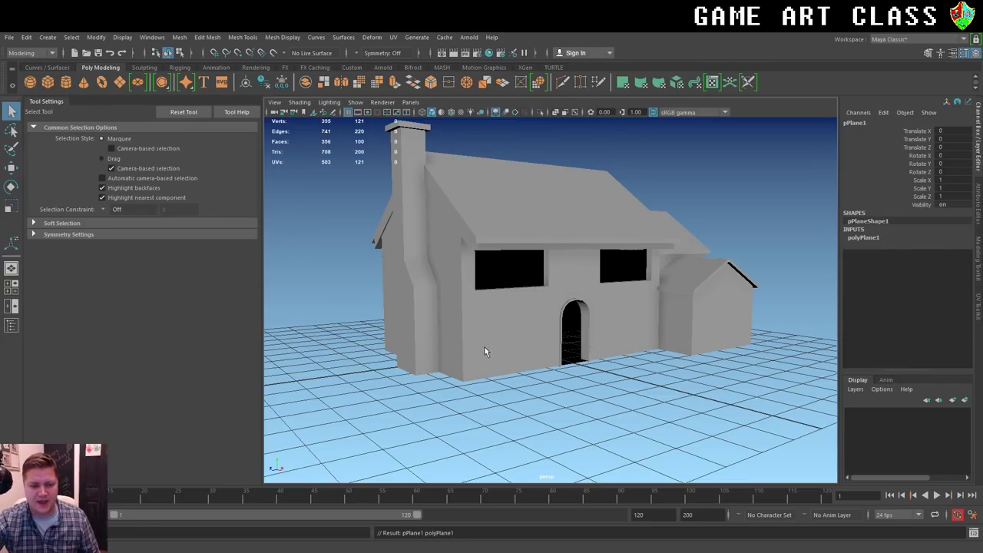
{"action": "key", "text": "r"}
{"action": "left_click_drag", "start_coordinate": [528, 350], "coordinate": [627, 329]}
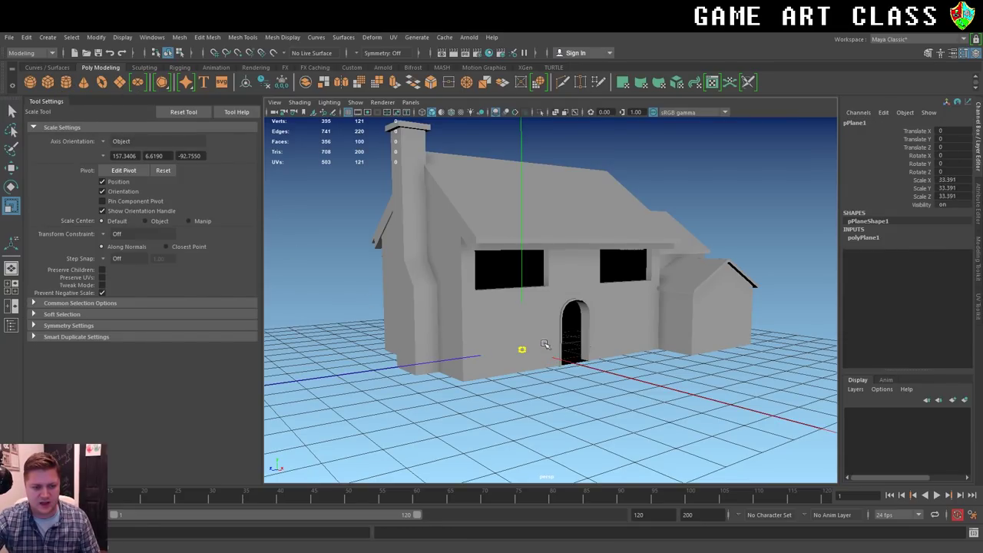
{"action": "key", "text": "w"}
{"action": "mouse_move", "coordinate": [554, 367]}
{"action": "left_mouse_down"}
{"action": "mouse_move", "coordinate": [699, 398]}
{"action": "mouse_move", "coordinate": [857, 250]}
{"action": "left_mouse_up"}
{"action": "scroll", "coordinate": [720, 409], "scroll_direction": "down", "scroll_amount": 3}
Set the polyPlane1 Subdivisions Width and Height to 1, after briefly trying 2.
{"action": "left_click", "coordinate": [864, 239]}
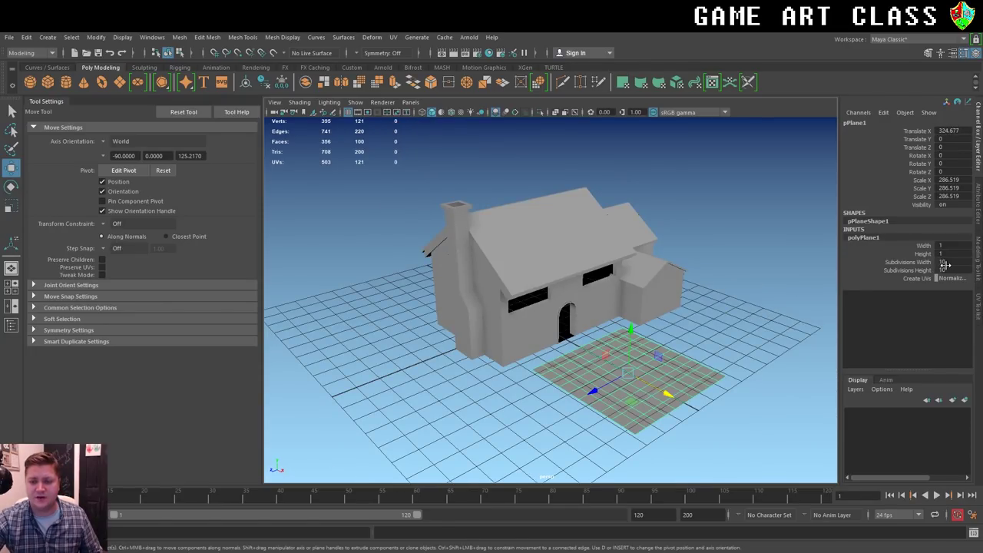
{"action": "left_click_drag", "start_coordinate": [945, 263], "coordinate": [943, 270]}
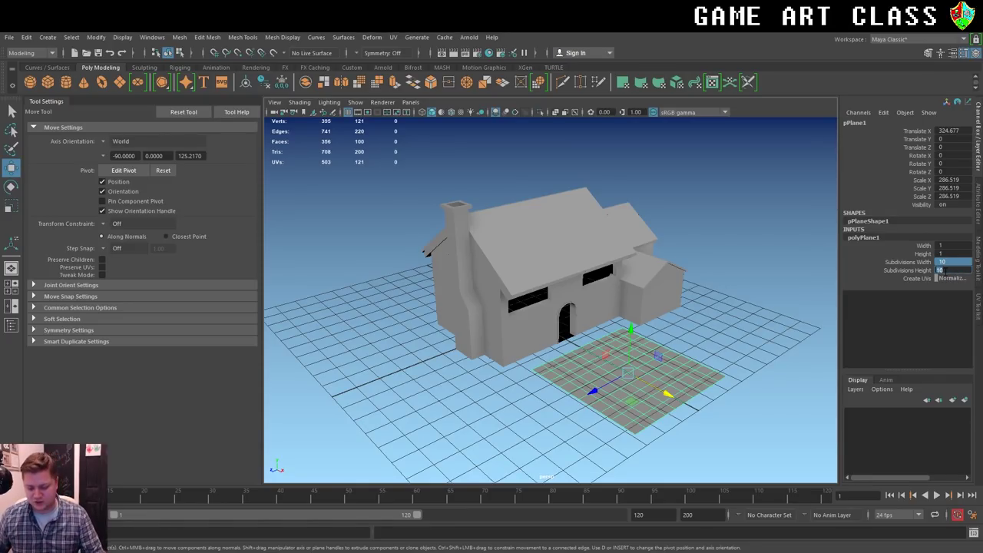
{"action": "type", "text": "1"}
{"action": "key", "text": "Return"}
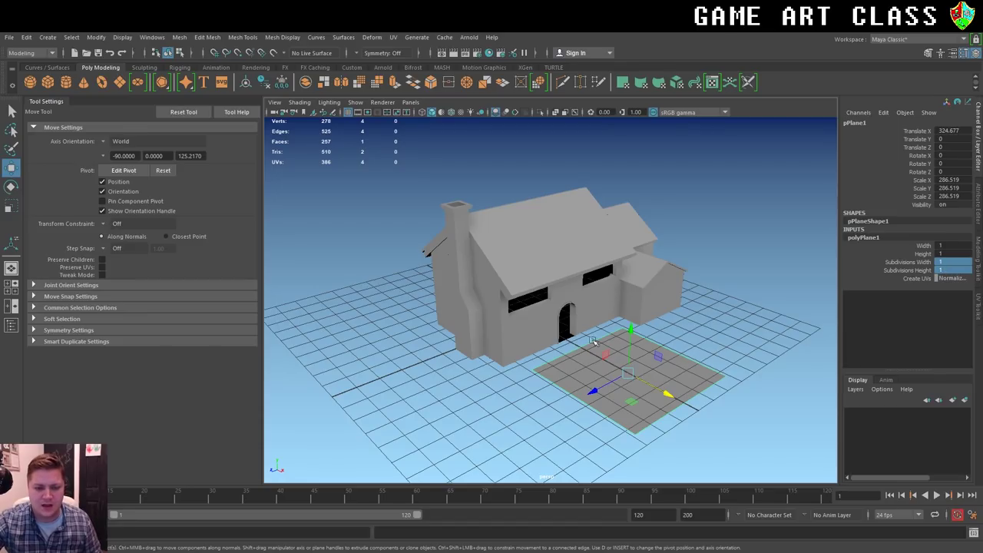
{"action": "double_click", "coordinate": [950, 263]}
{"action": "type", "text": "2"}
{"action": "key", "text": "Return"}
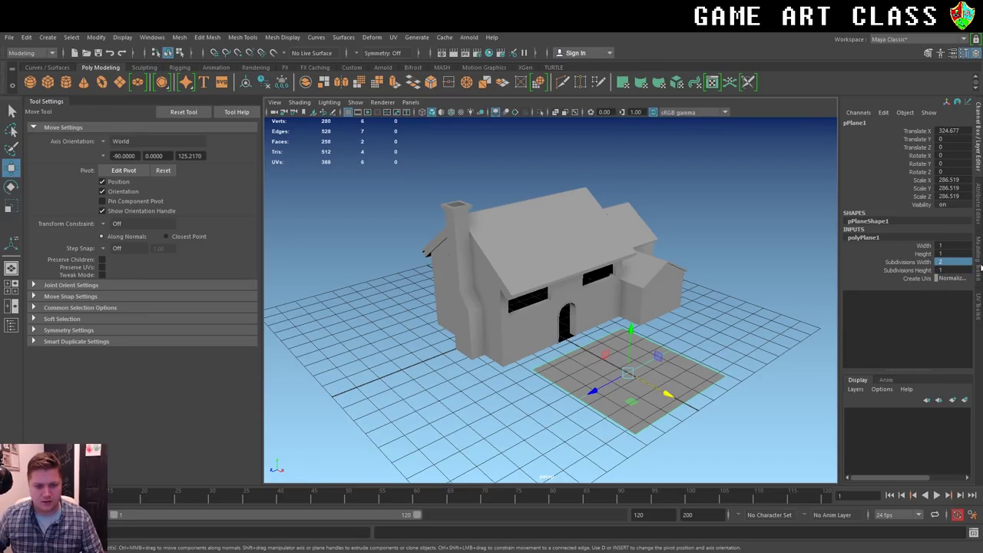
{"action": "double_click", "coordinate": [949, 263]}
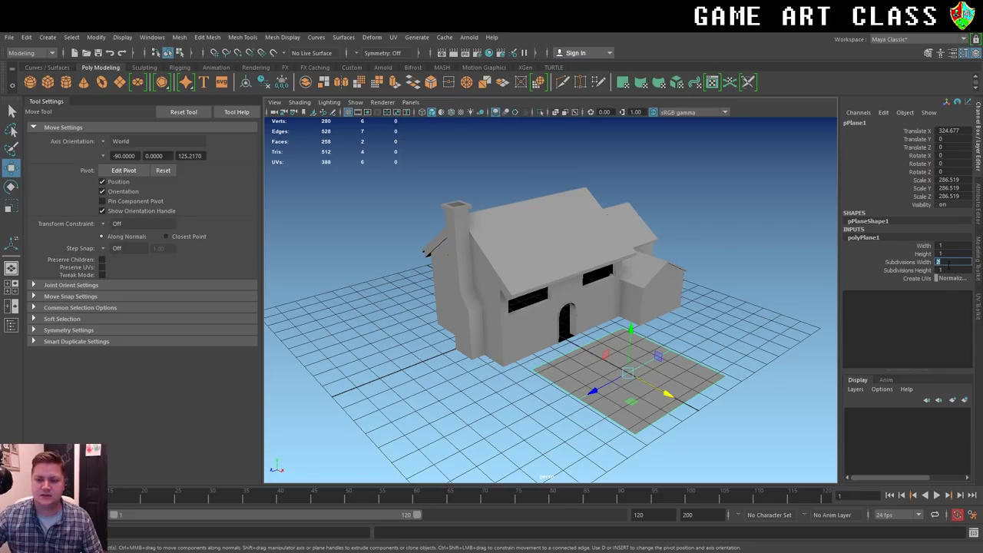
{"action": "type", "text": "1"}
{"action": "key", "text": "Tab"}
{"action": "type", "text": "2"}
{"action": "key", "text": "Return"}
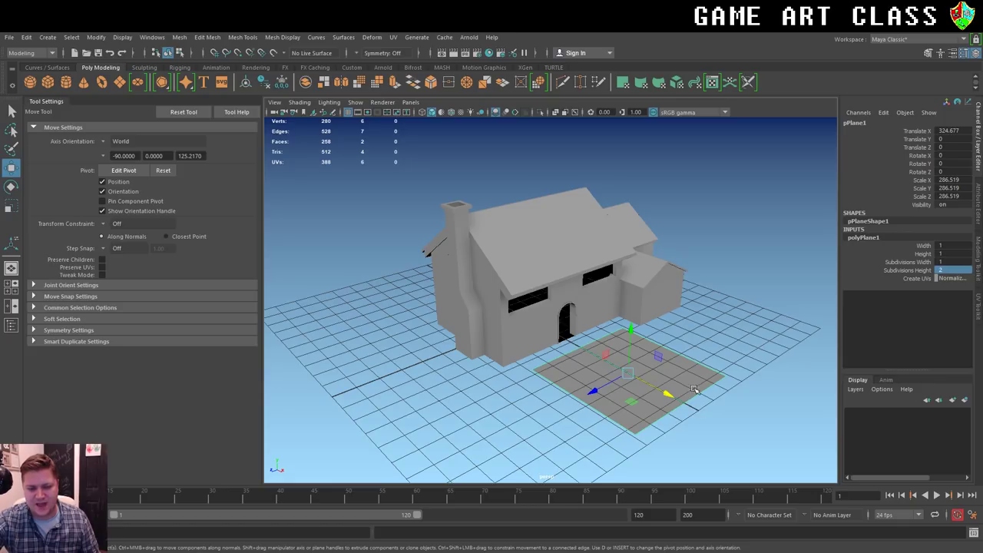
{"action": "double_click", "coordinate": [946, 271]}
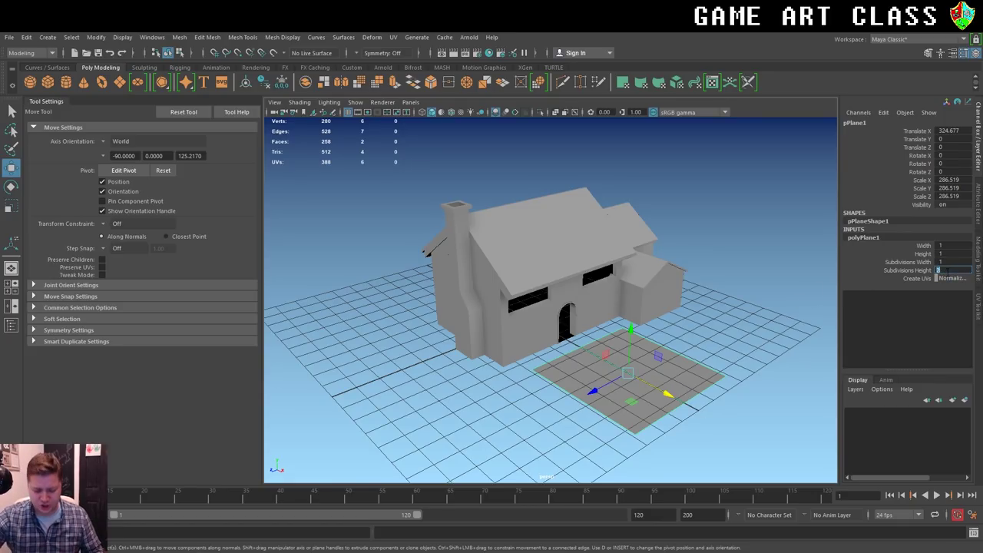
{"action": "type", "text": "1"}
{"action": "key", "text": "Return"}
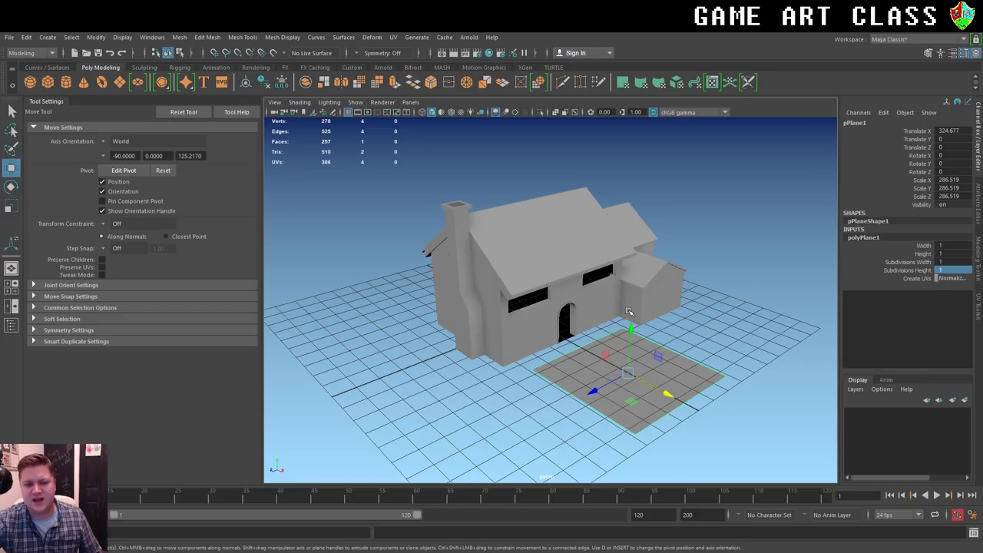
Rotate the plane -90 on Z so it stands upright.
{"action": "right_click", "coordinate": [650, 372]}
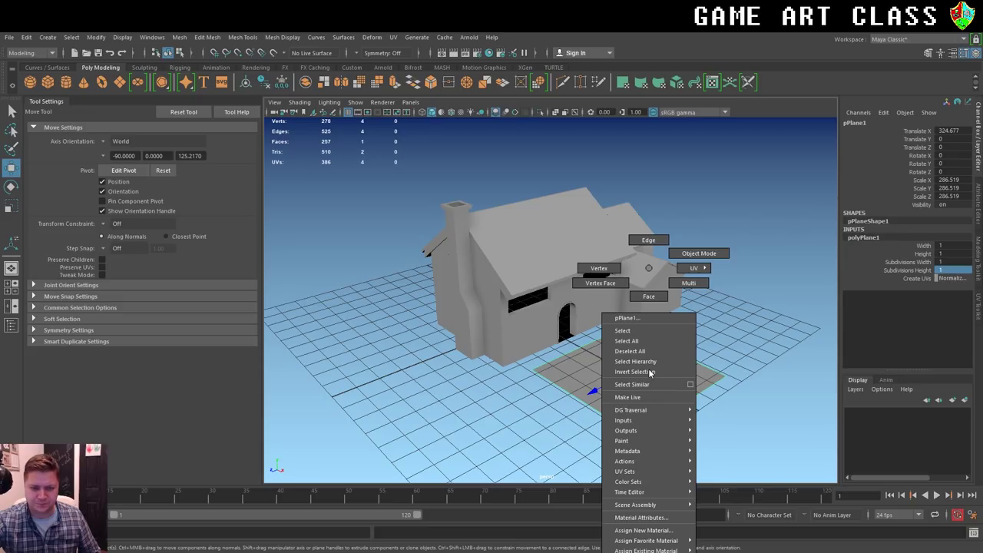
{"action": "left_click", "coordinate": [699, 254]}
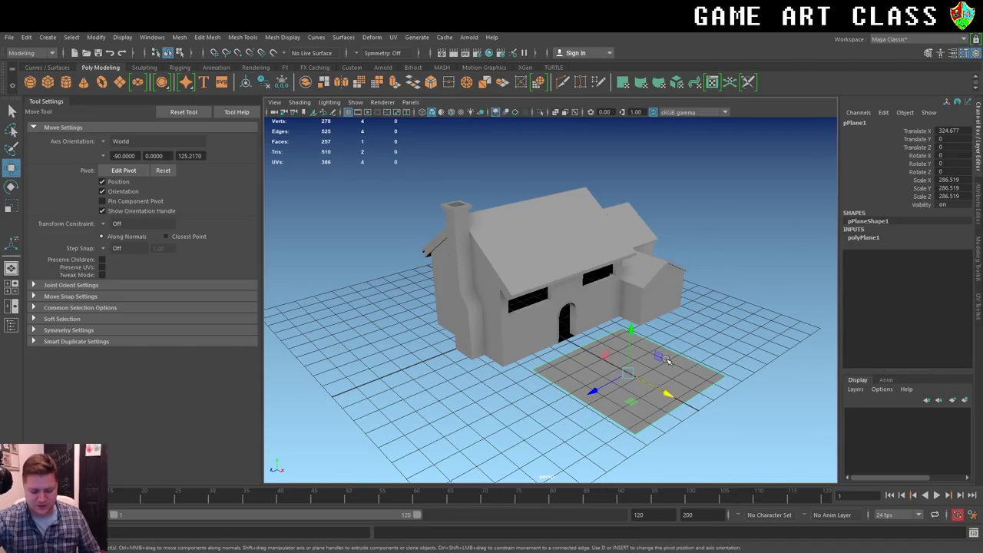
{"action": "key", "text": "e"}
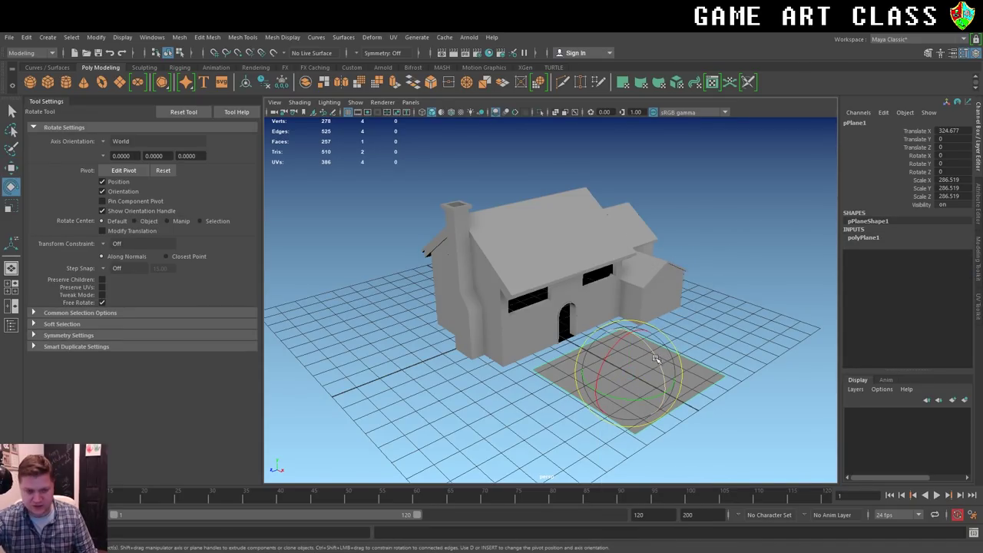
{"action": "left_click_drag", "start_coordinate": [648, 346], "coordinate": [645, 410]}
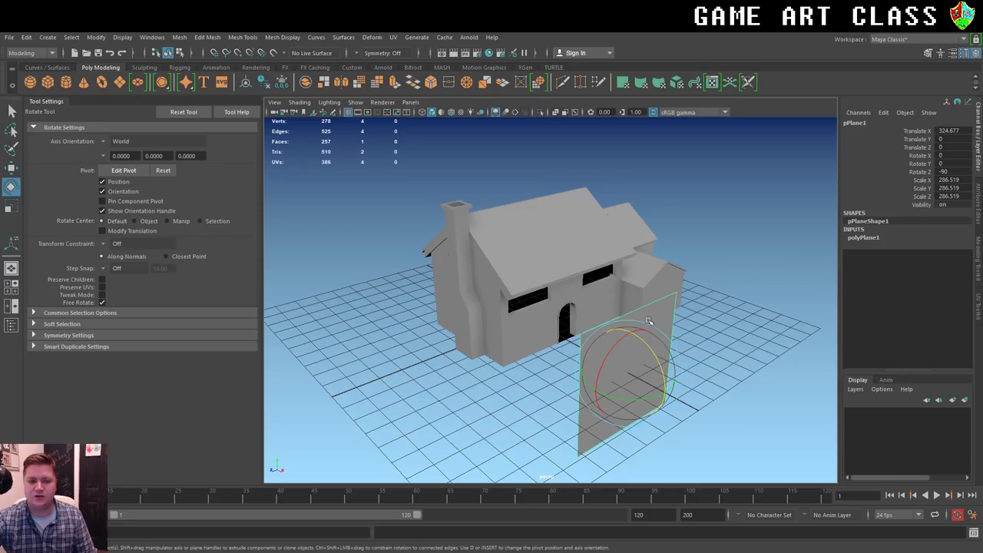
{"action": "scroll", "coordinate": [623, 331], "scroll_direction": "up", "scroll_amount": 2}
{"action": "scroll", "coordinate": [595, 344], "scroll_direction": "up", "scroll_amount": 2}
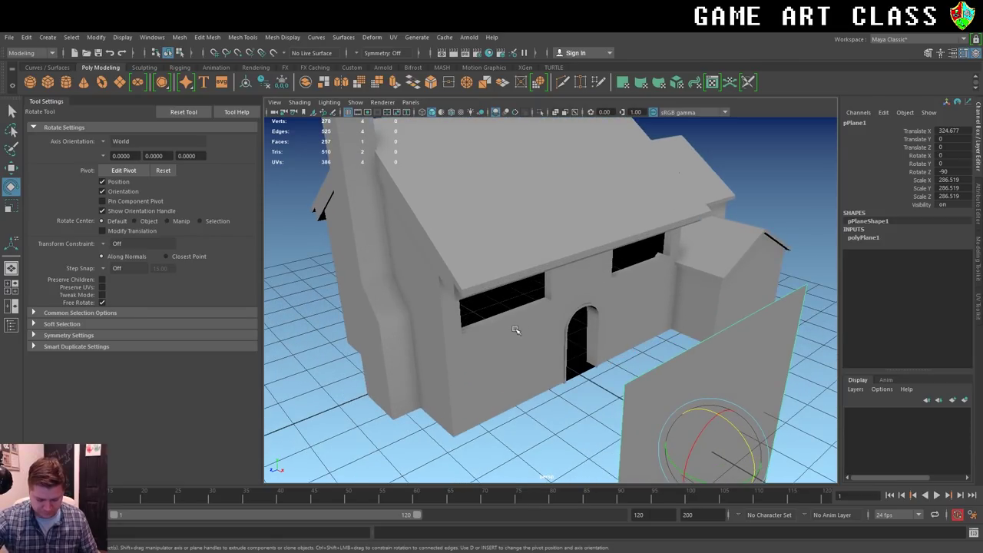
{"action": "left_click_drag", "start_coordinate": [515, 330], "coordinate": [537, 206], "text": "alt"}
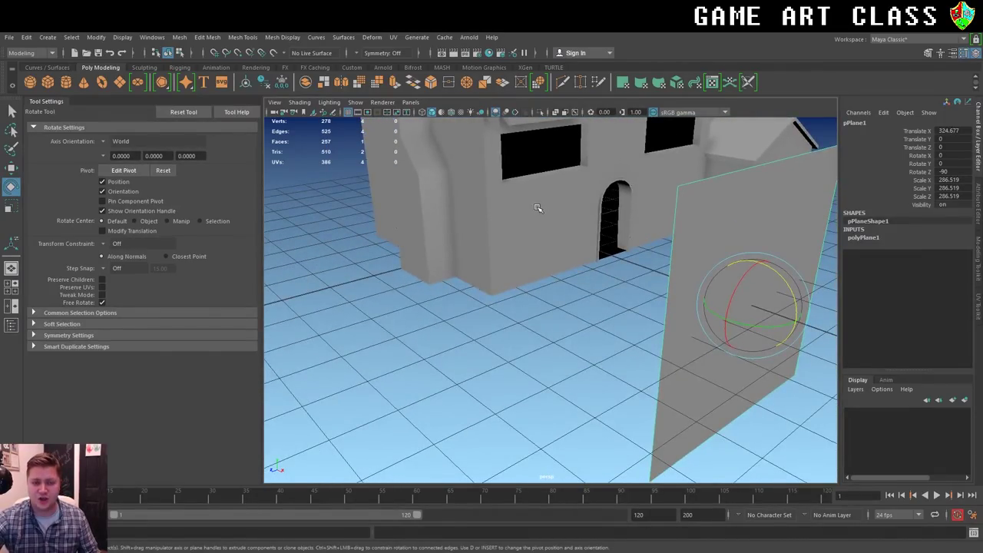
Scale the plane down to 49.975 and move it over the left upper window.
{"action": "key", "text": "r"}
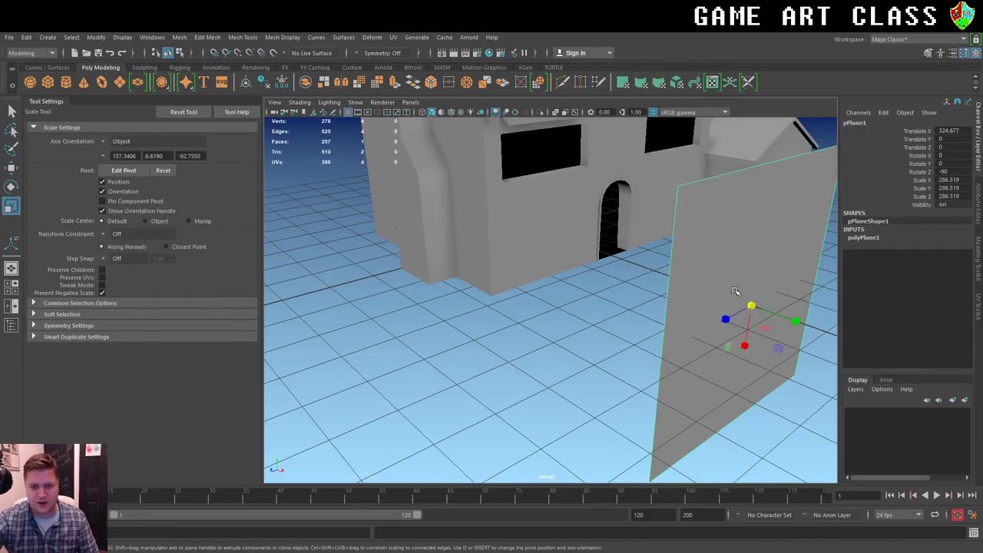
{"action": "left_click_drag", "start_coordinate": [750, 305], "coordinate": [588, 351]}
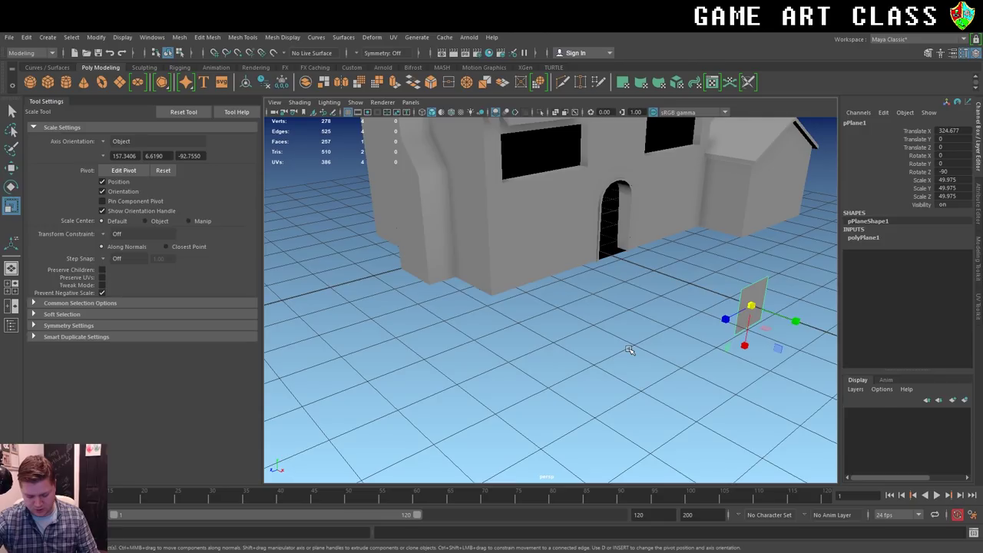
{"action": "key", "text": "w"}
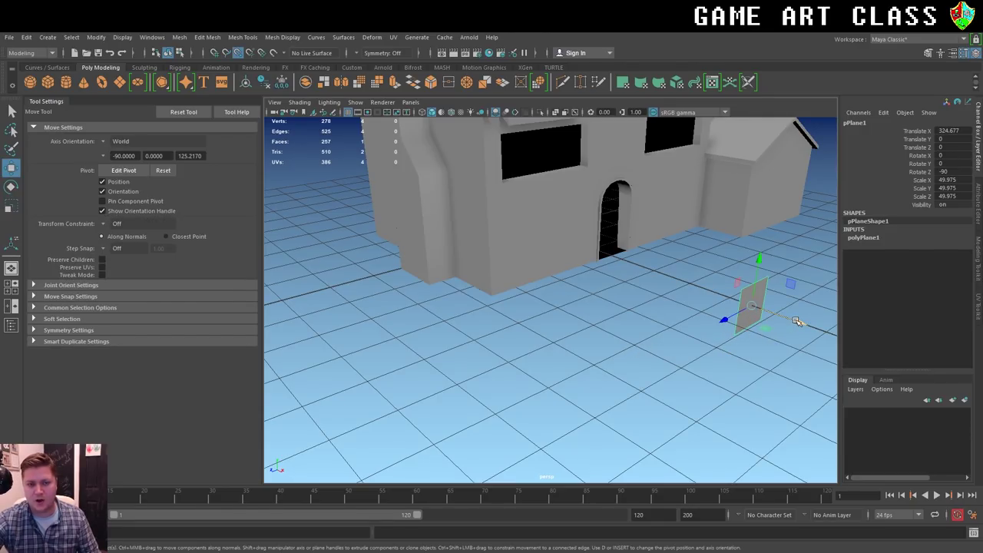
{"action": "mouse_move", "coordinate": [796, 321]}
{"action": "left_mouse_down"}
{"action": "mouse_move", "coordinate": [587, 247]}
{"action": "mouse_move", "coordinate": [587, 167]}
{"action": "left_mouse_up"}
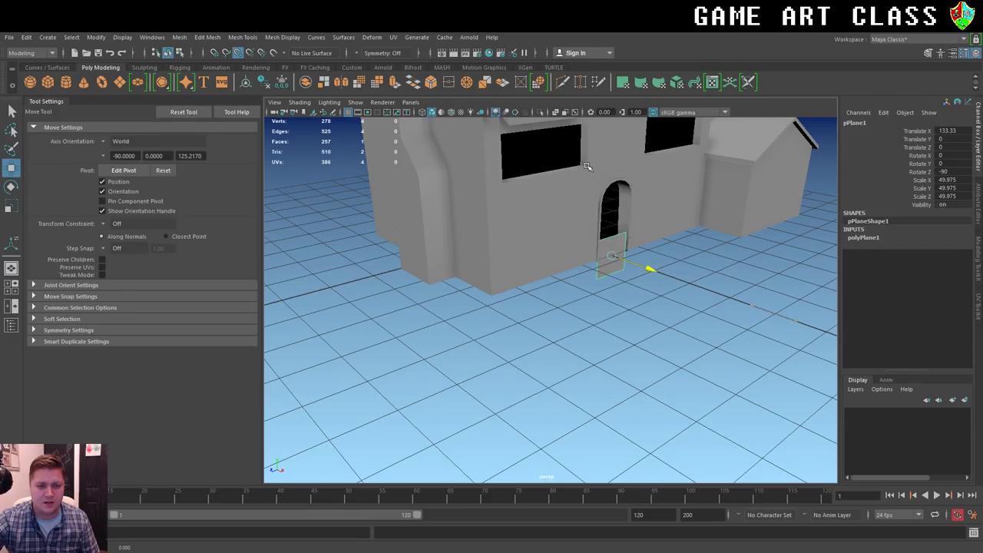
{"action": "left_click_drag", "start_coordinate": [588, 229], "coordinate": [515, 123]}
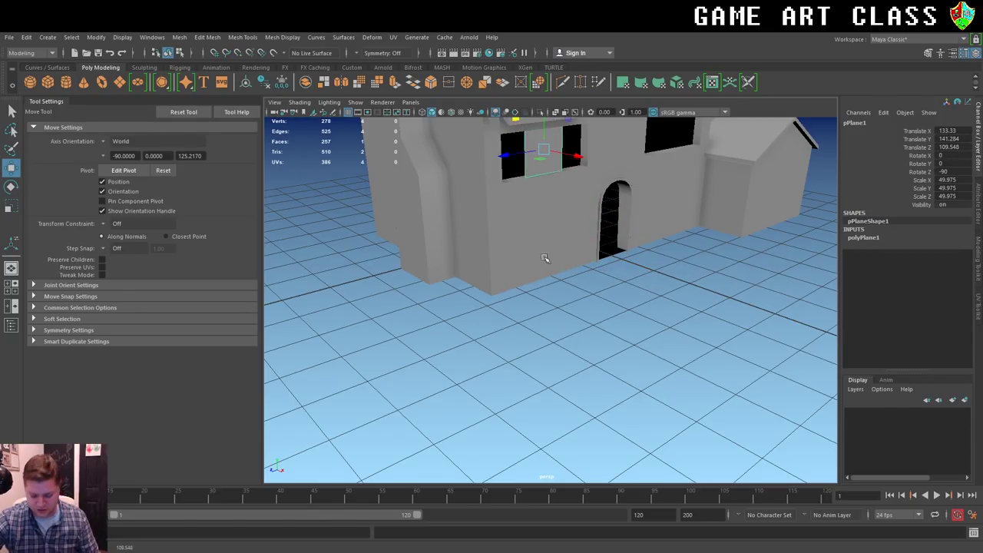
Stretch the plane's right and left vertex columns out to the left window's side edges.
{"action": "key", "text": "f"}
{"action": "left_click_drag", "start_coordinate": [570, 328], "coordinate": [522, 336], "text": "alt"}
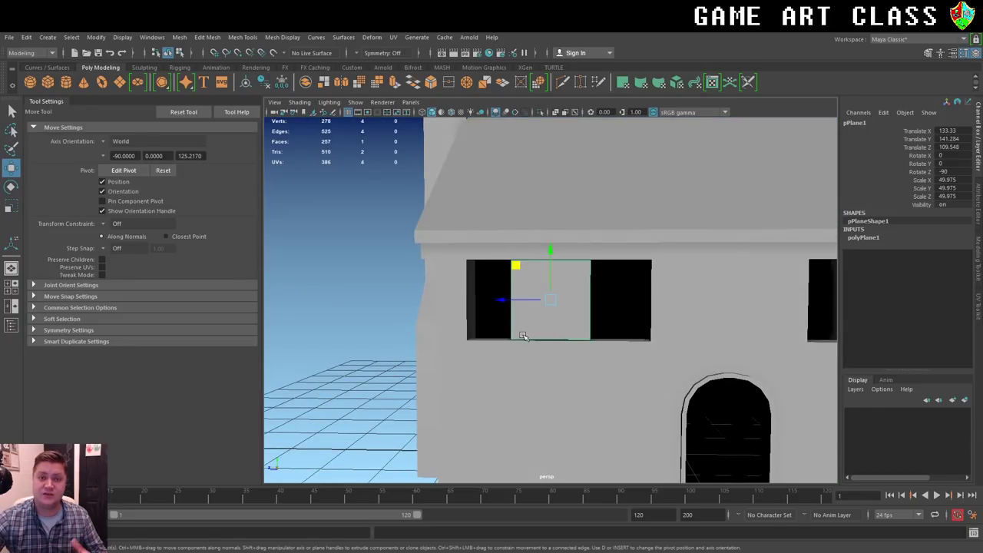
{"action": "right_click", "coordinate": [569, 268]}
{"action": "left_click", "coordinate": [519, 268]}
{"action": "mouse_move", "coordinate": [644, 219]}
{"action": "left_mouse_down"}
{"action": "mouse_move", "coordinate": [561, 370]}
{"action": "mouse_move", "coordinate": [588, 351]}
{"action": "mouse_move", "coordinate": [568, 347]}
{"action": "mouse_move", "coordinate": [615, 352]}
{"action": "left_mouse_up"}
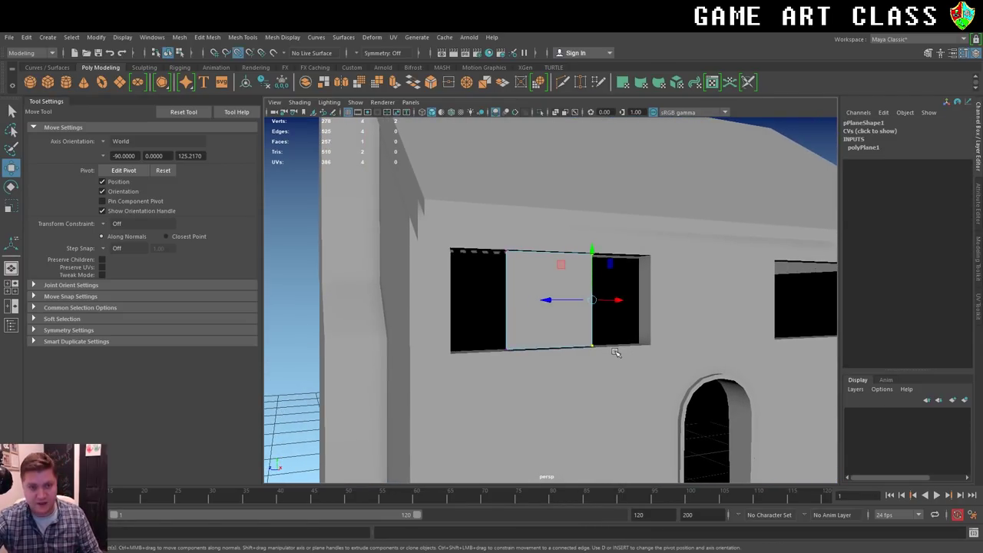
{"action": "left_click_drag", "start_coordinate": [546, 301], "coordinate": [650, 346]}
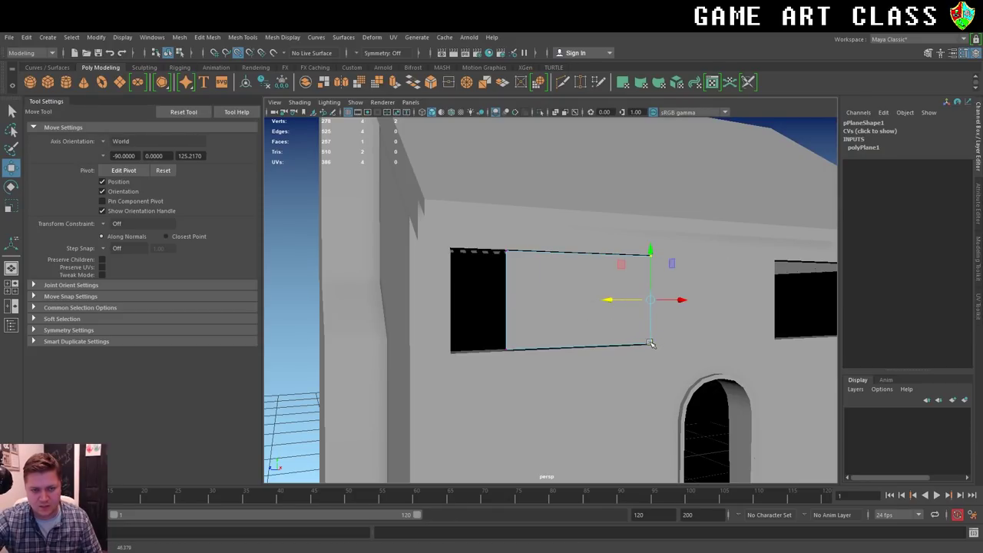
{"action": "left_click_drag", "start_coordinate": [511, 347], "coordinate": [513, 350]}
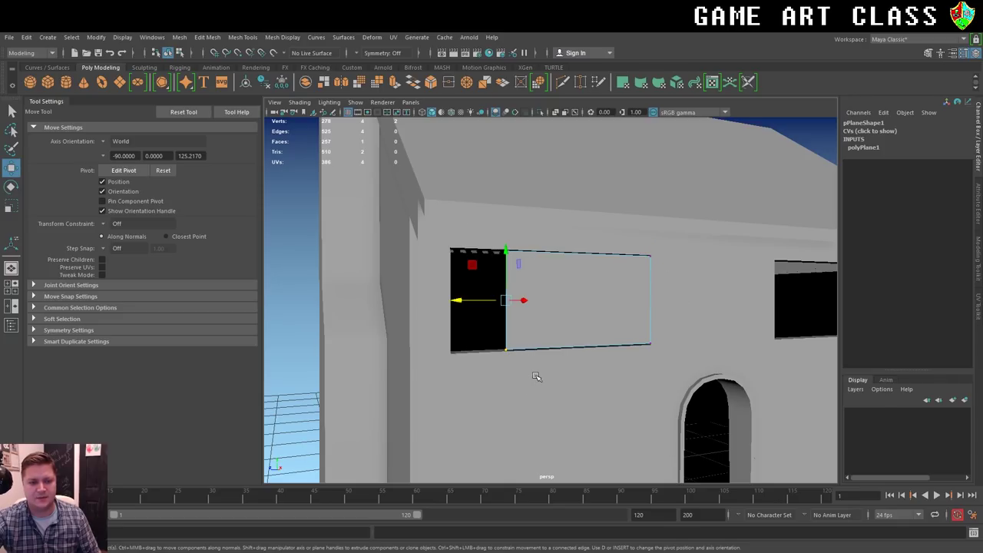
{"action": "left_click_drag", "start_coordinate": [468, 299], "coordinate": [452, 304]}
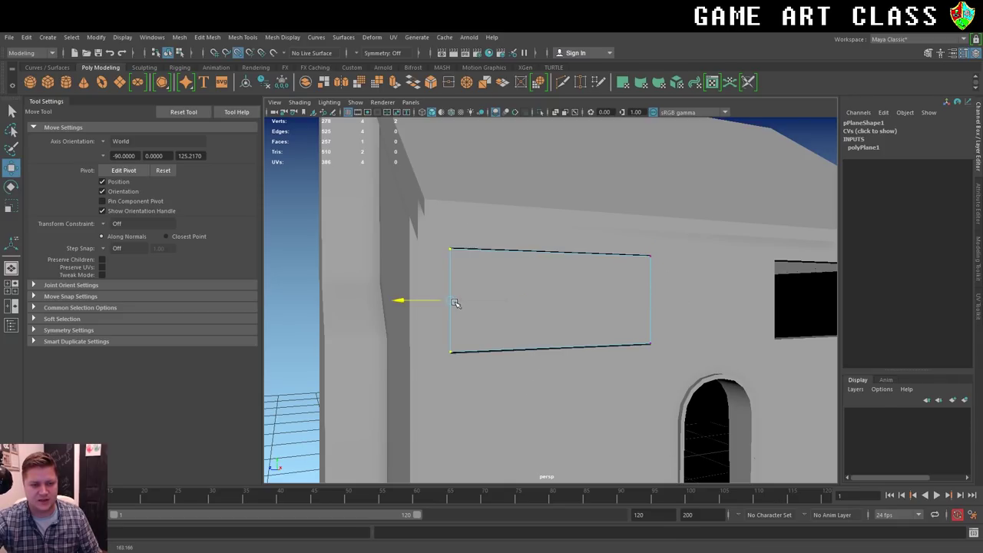
Raise the plane's top vertices to the window top, undoing a trial bottom-edge move.
{"action": "left_click_drag", "start_coordinate": [424, 215], "coordinate": [697, 298]}
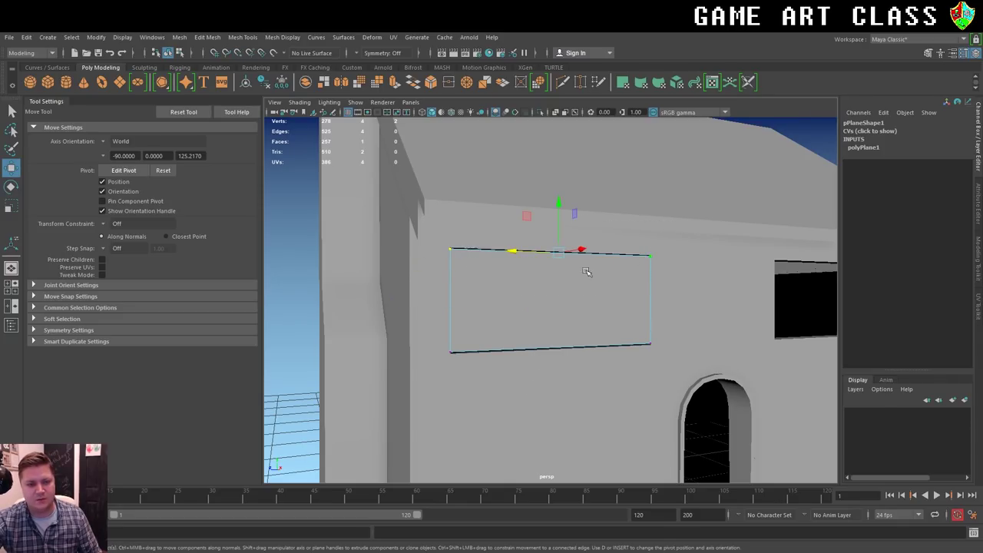
{"action": "left_click_drag", "start_coordinate": [556, 203], "coordinate": [559, 206]}
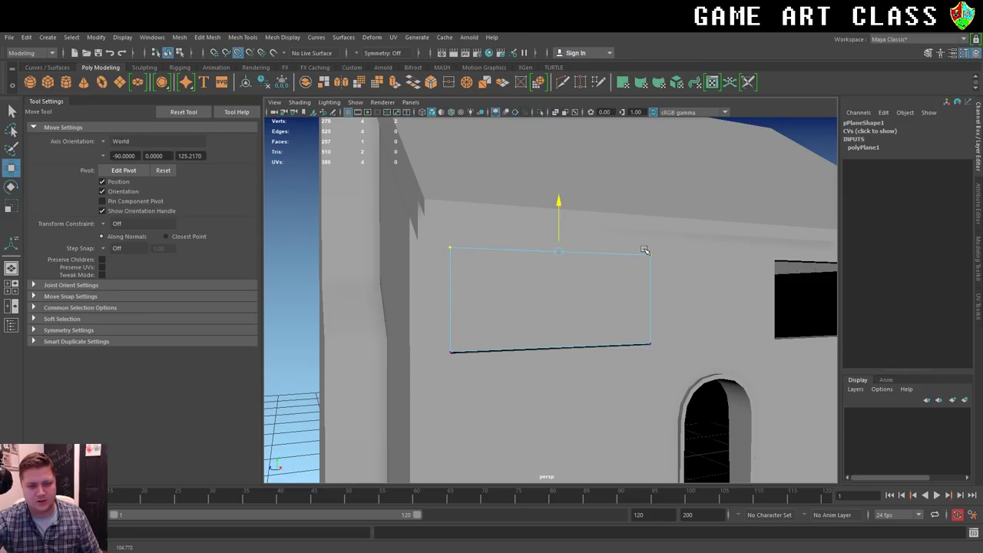
{"action": "left_click_drag", "start_coordinate": [416, 325], "coordinate": [674, 388]}
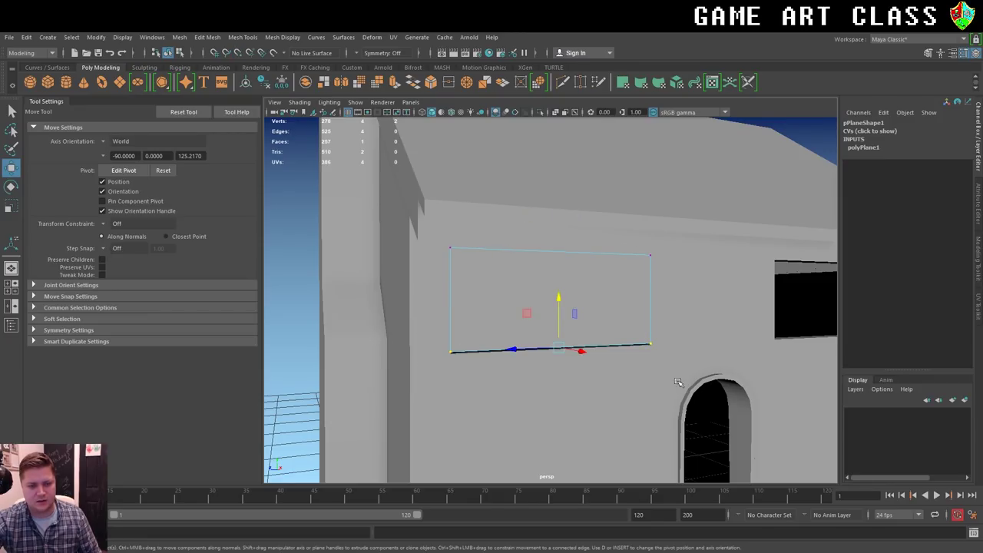
{"action": "left_click_drag", "start_coordinate": [561, 304], "coordinate": [564, 340]}
{"action": "key", "text": "ctrl+z"}
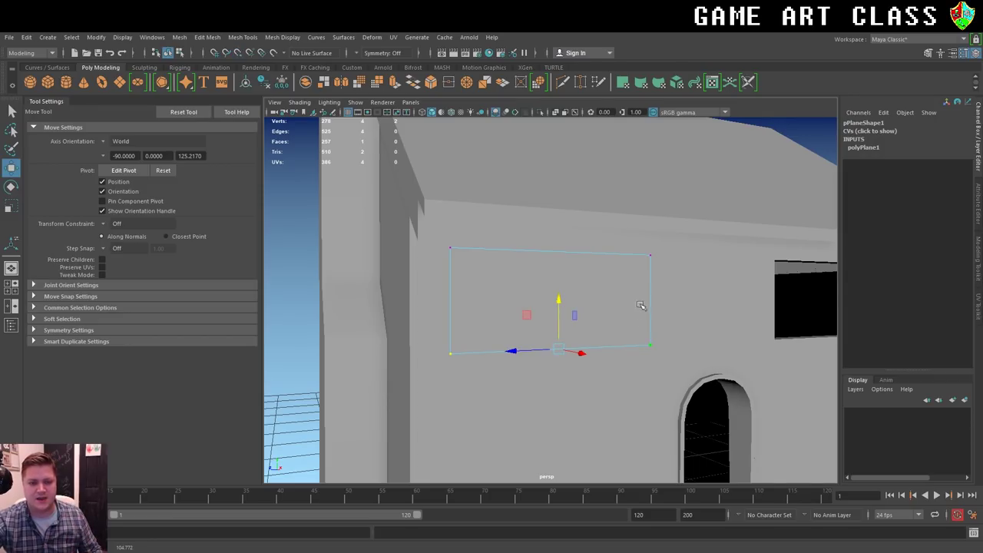
Return the plane to Object mode and inspect its fit in the left window from several angles.
{"action": "right_click", "coordinate": [625, 268]}
{"action": "left_click", "coordinate": [675, 254]}
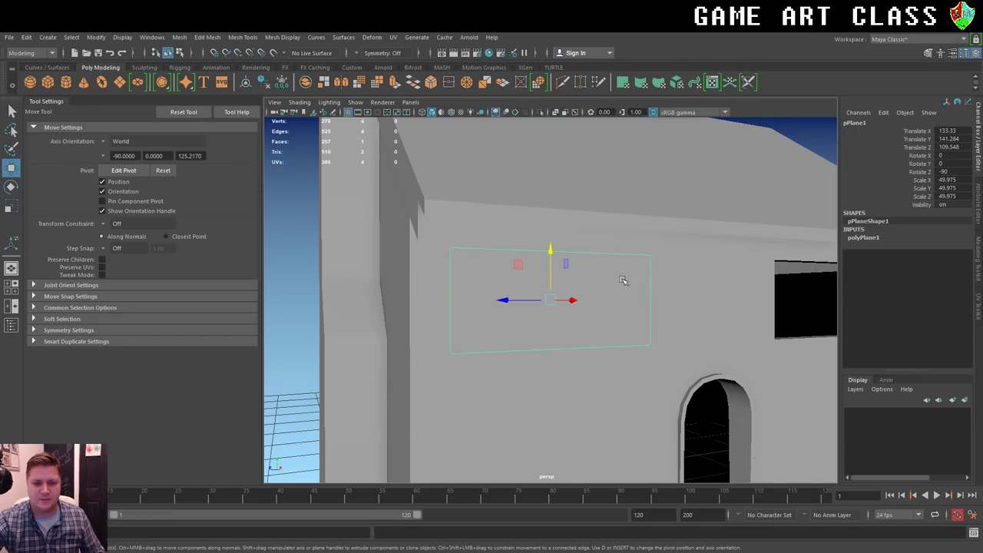
{"action": "left_click", "coordinate": [307, 259]}
{"action": "left_click_drag", "start_coordinate": [307, 259], "coordinate": [307, 263], "text": "alt"}
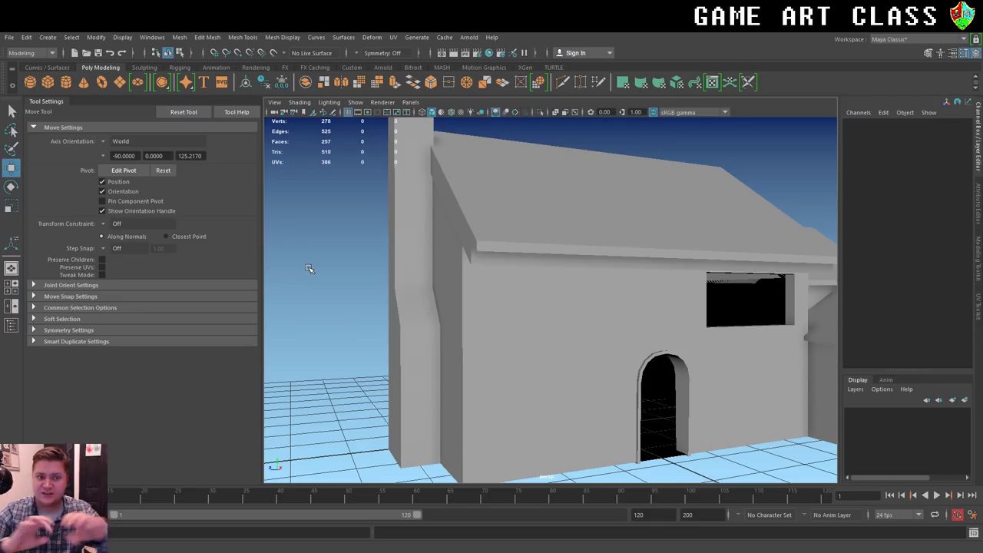
{"action": "left_click", "coordinate": [562, 306]}
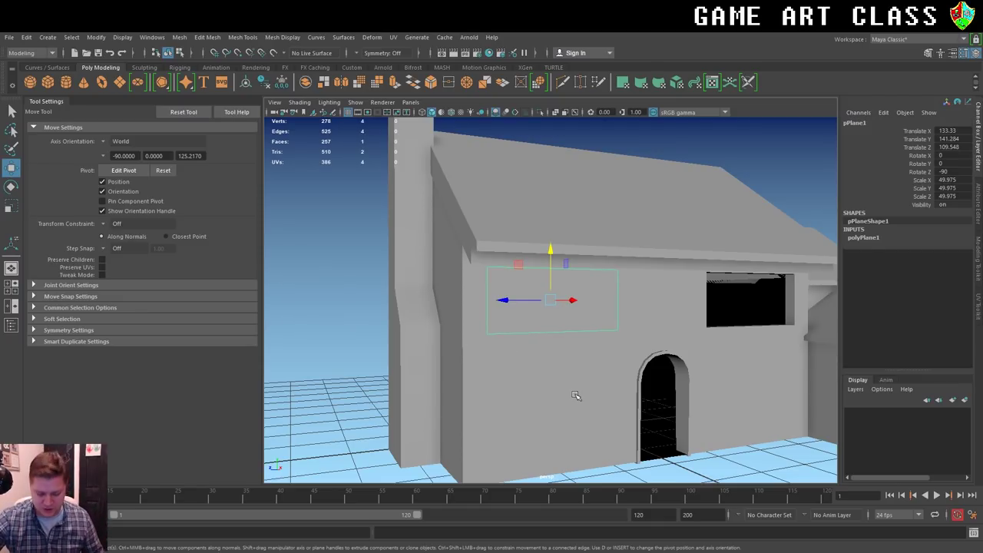
{"action": "left_click_drag", "start_coordinate": [577, 391], "coordinate": [585, 307], "text": "alt"}
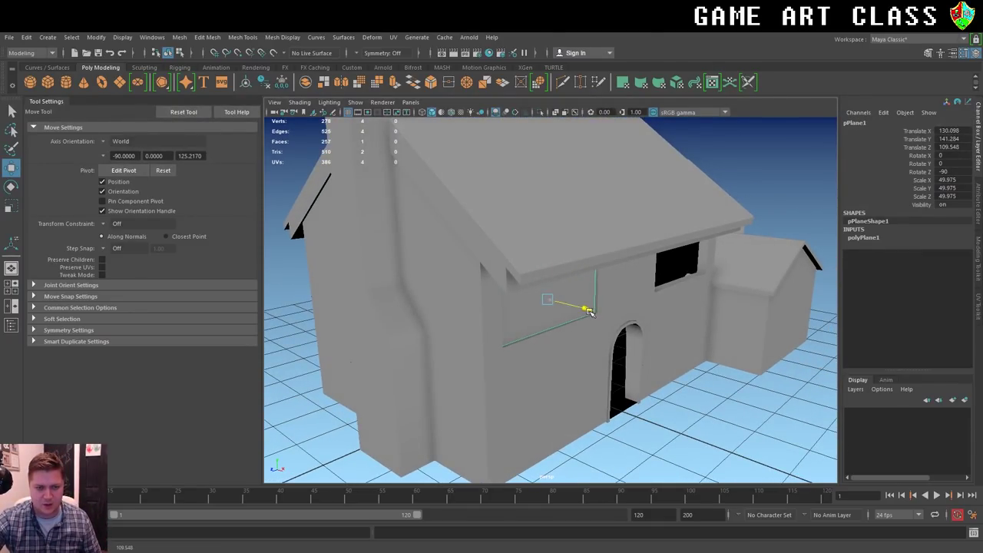
{"action": "left_click", "coordinate": [743, 411]}
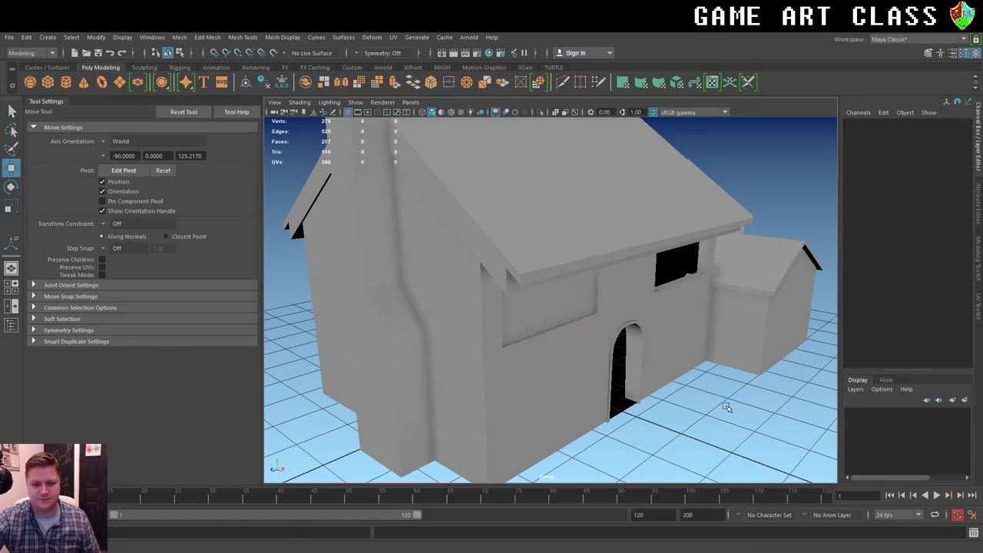
{"action": "left_click_drag", "start_coordinate": [724, 401], "coordinate": [658, 402], "text": "alt"}
{"action": "scroll", "coordinate": [691, 403], "scroll_direction": "down", "scroll_amount": 2}
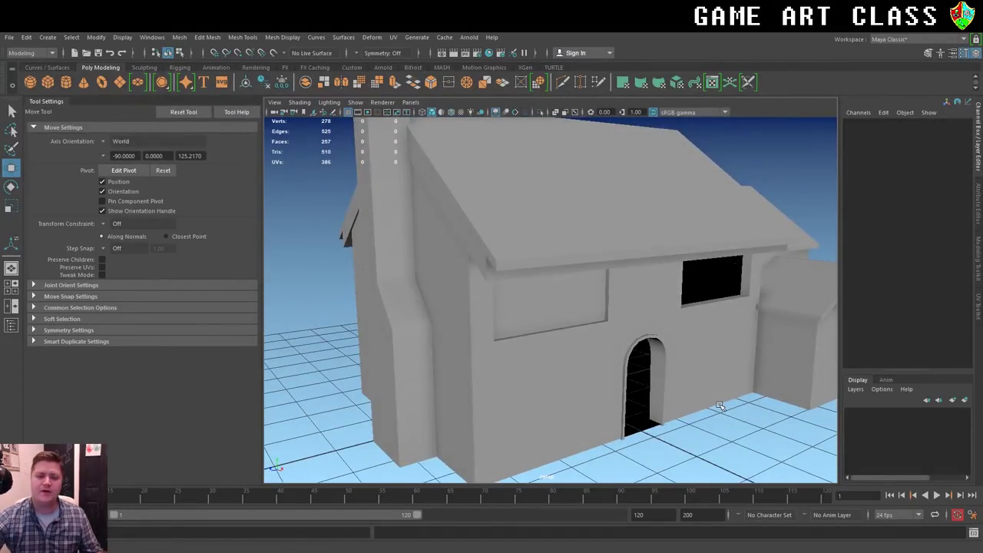
{"action": "left_click", "coordinate": [593, 321]}
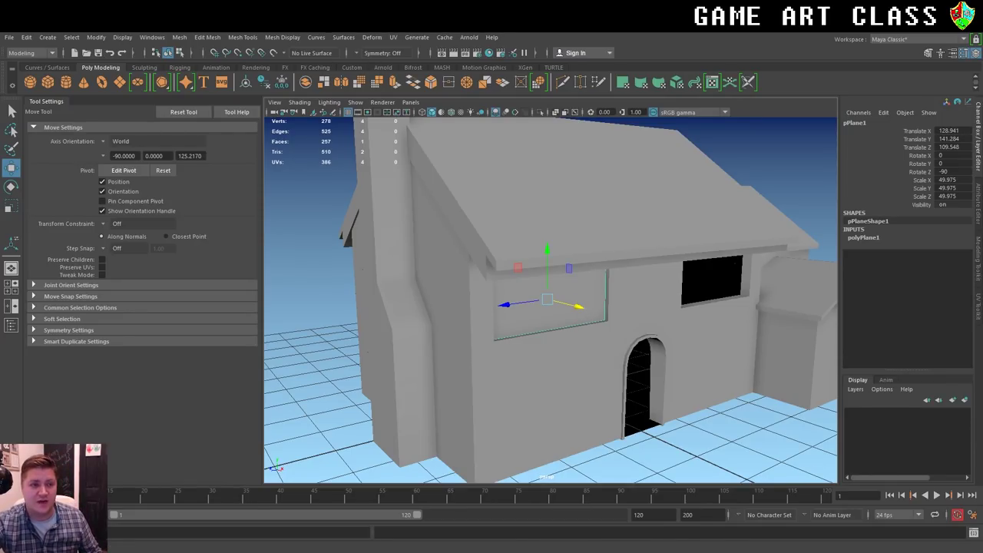
{"action": "left_click", "coordinate": [243, 38]}
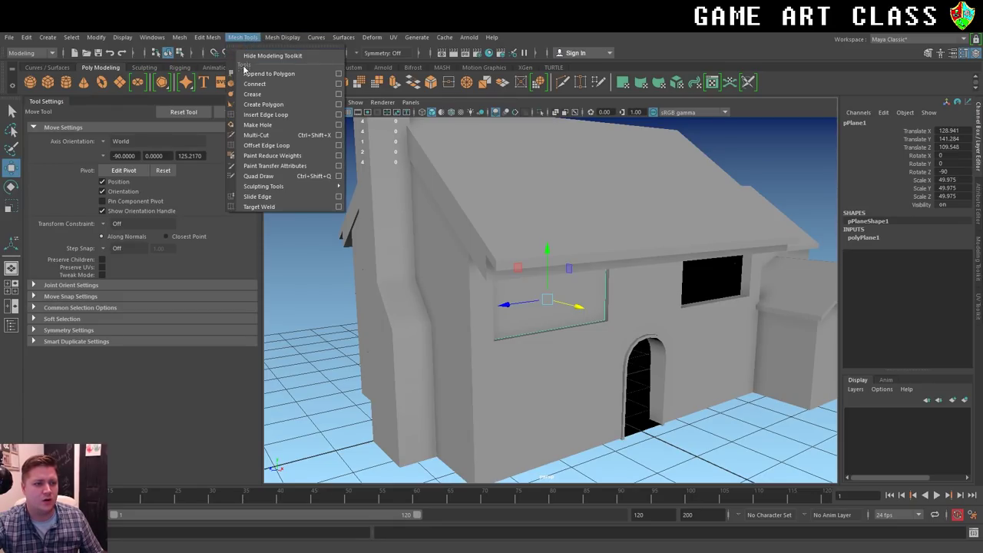
Insert one vertical edge loop through the window plane, splitting it into two panes.
{"action": "left_click", "coordinate": [339, 115]}
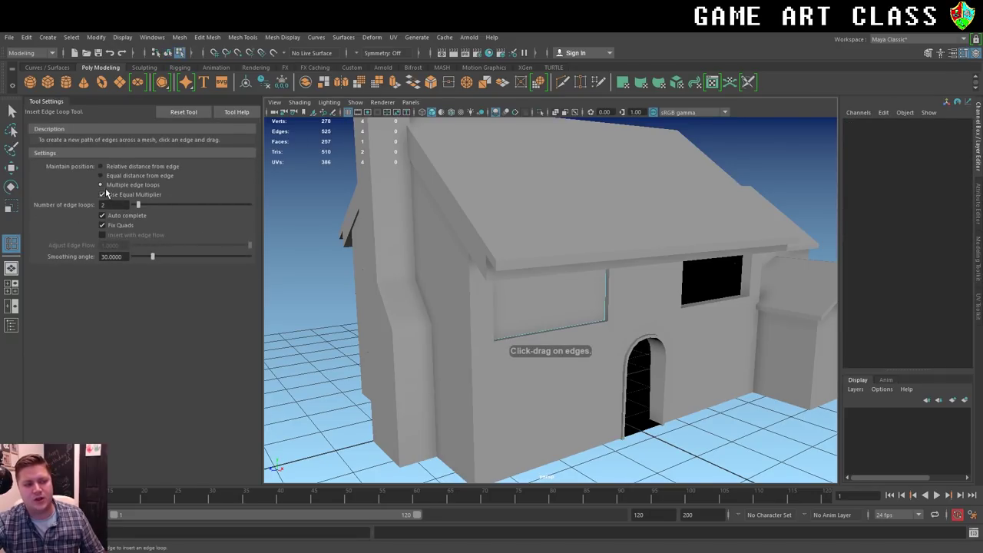
{"action": "left_click", "coordinate": [123, 166]}
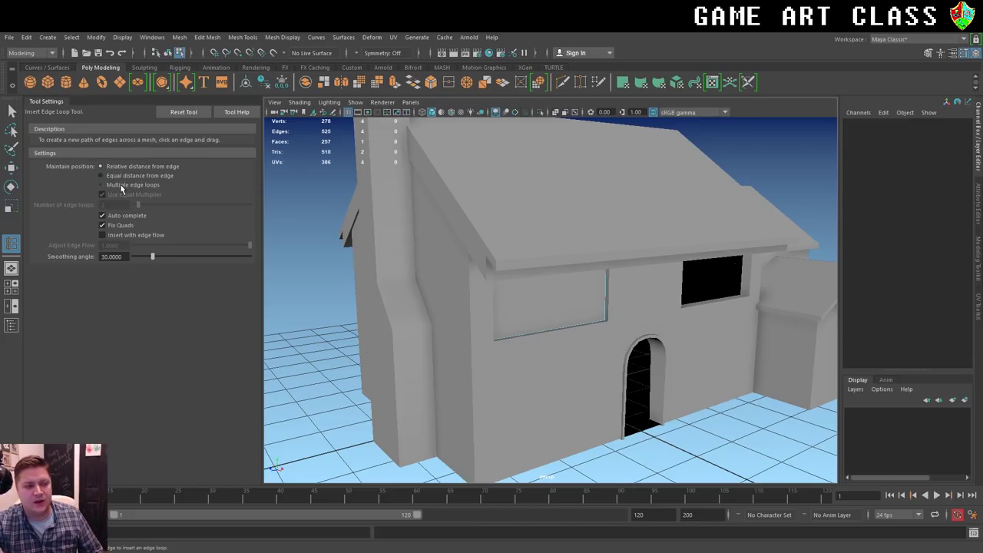
{"action": "left_click", "coordinate": [121, 186]}
{"action": "double_click", "coordinate": [119, 205]}
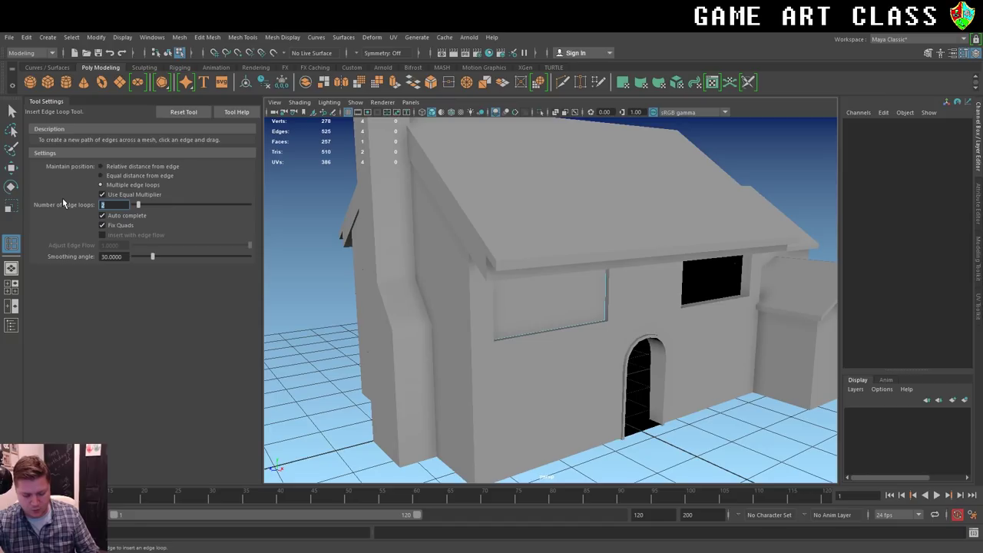
{"action": "type", "text": "1"}
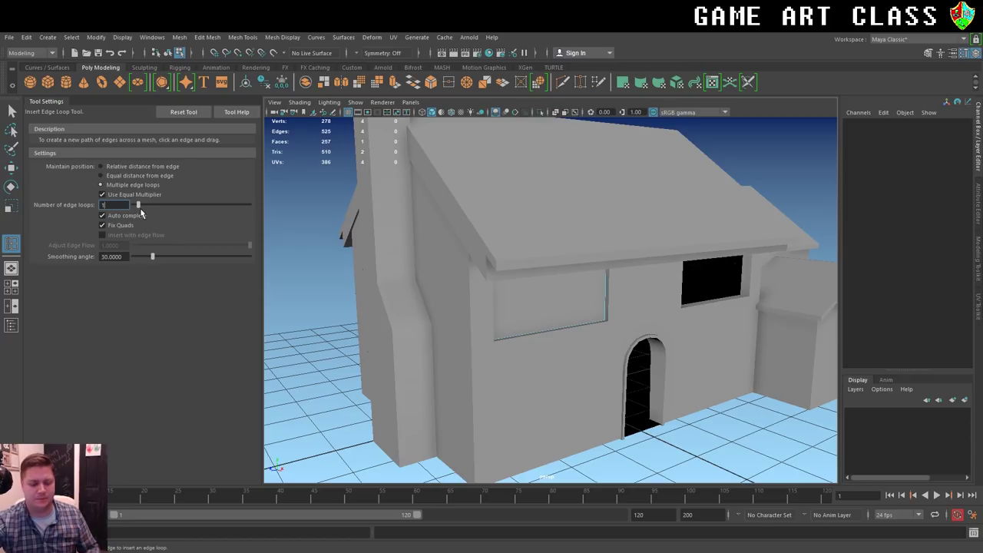
{"action": "right_click_drag", "start_coordinate": [529, 315], "coordinate": [521, 338], "text": "alt"}
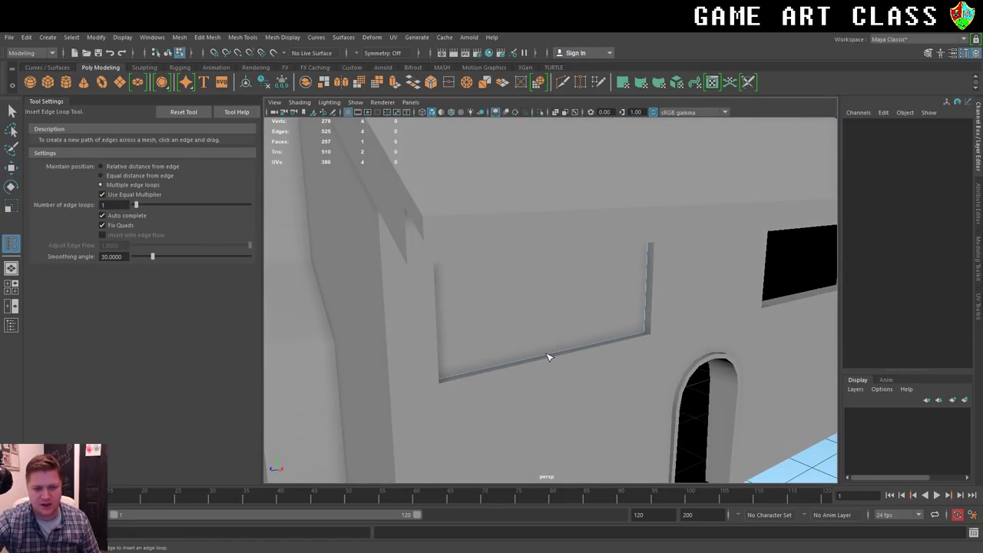
{"action": "left_click_drag", "start_coordinate": [549, 357], "coordinate": [556, 341]}
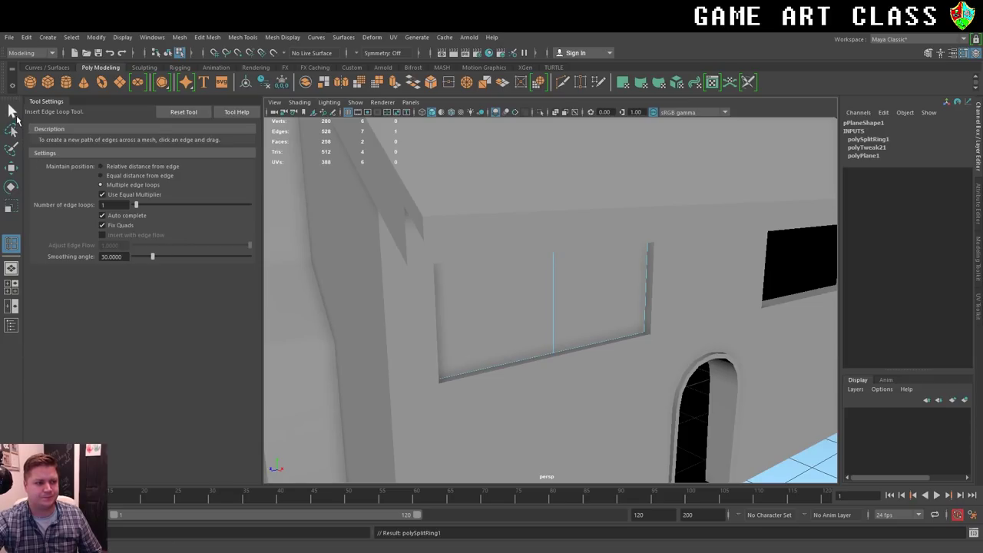
{"action": "left_click", "coordinate": [12, 111]}
{"action": "right_click_drag", "start_coordinate": [567, 272], "coordinate": [601, 284]}
Extrude both pane faces with Keep Faces Together off and Offset 2.3 to form borders.
{"action": "scroll", "coordinate": [601, 292], "scroll_direction": "down", "scroll_amount": 4}
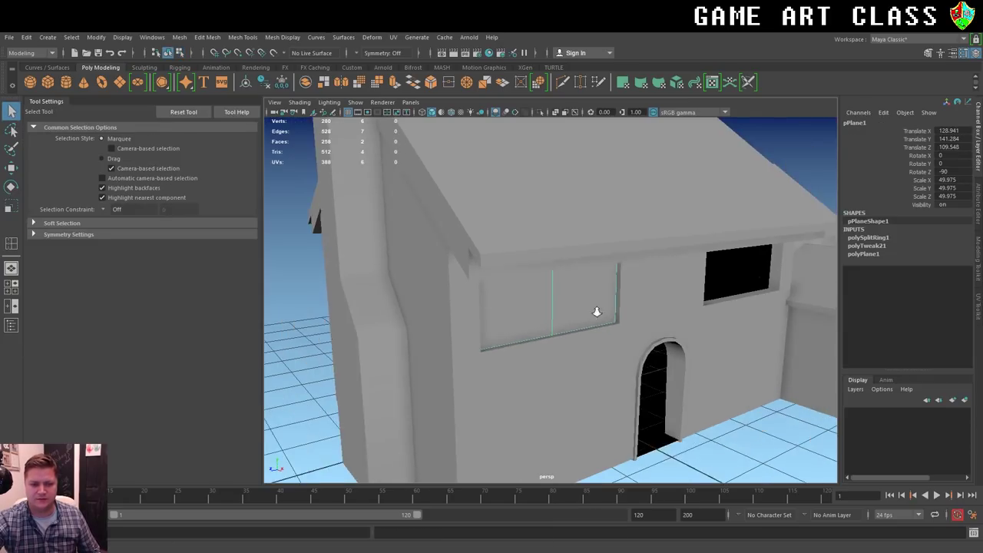
{"action": "scroll", "coordinate": [601, 314], "scroll_direction": "down", "scroll_amount": 2}
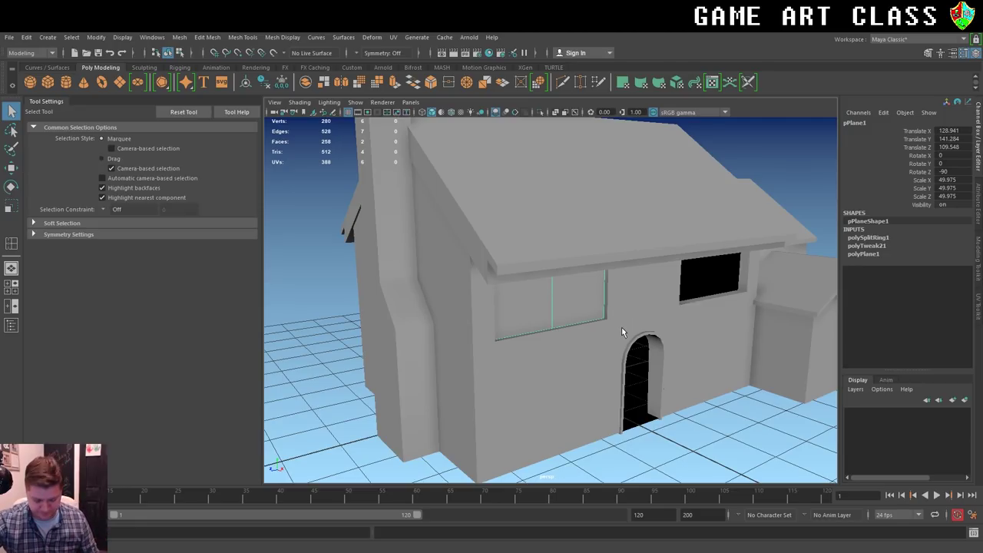
{"action": "left_click_drag", "start_coordinate": [621, 327], "coordinate": [566, 329], "text": "alt"}
{"action": "scroll", "coordinate": [583, 296], "scroll_direction": "up", "scroll_amount": 3}
{"action": "scroll", "coordinate": [537, 284], "scroll_direction": "up", "scroll_amount": 2}
{"action": "right_click_drag", "start_coordinate": [521, 268], "coordinate": [522, 284]}
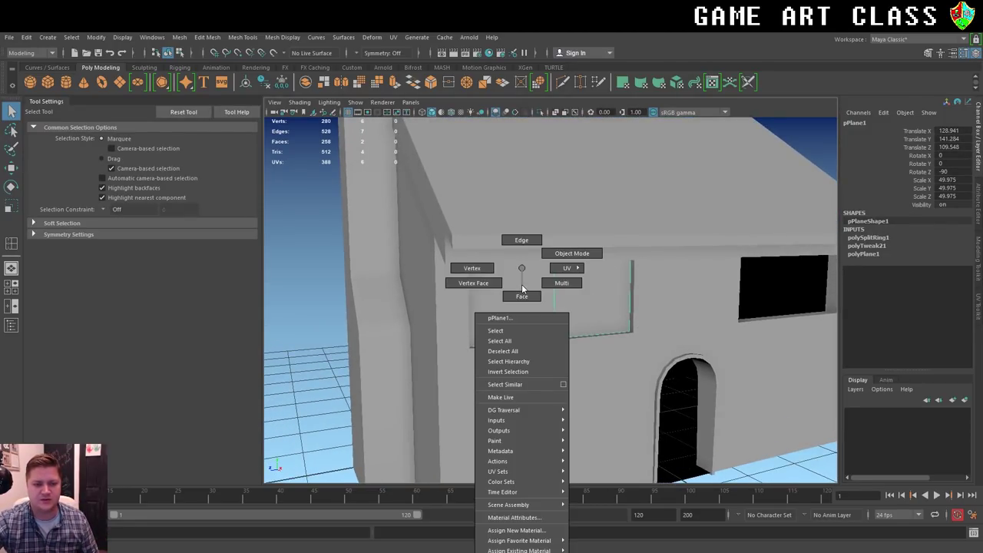
{"action": "left_click", "coordinate": [521, 296]}
{"action": "left_click", "coordinate": [502, 319]}
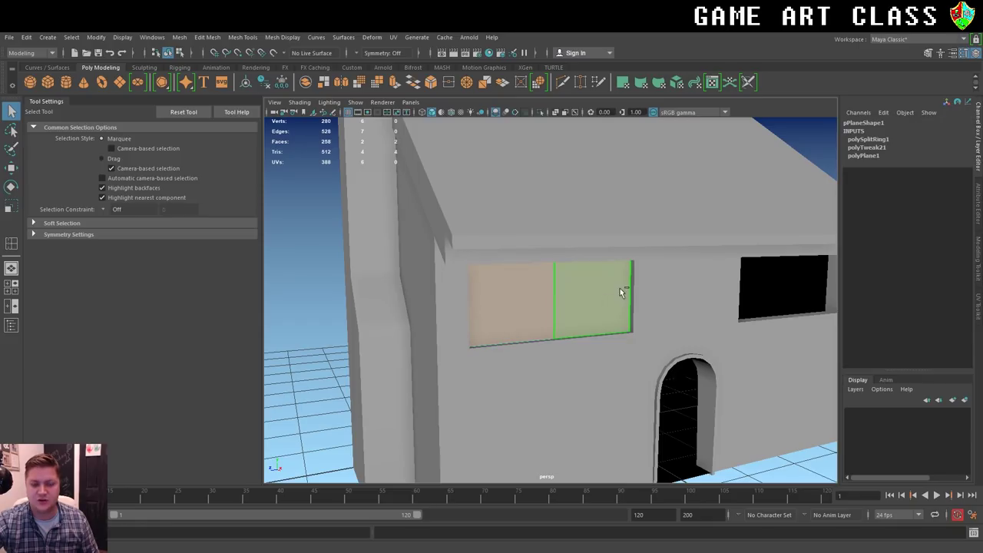
{"action": "left_click", "coordinate": [619, 288], "text": "shift"}
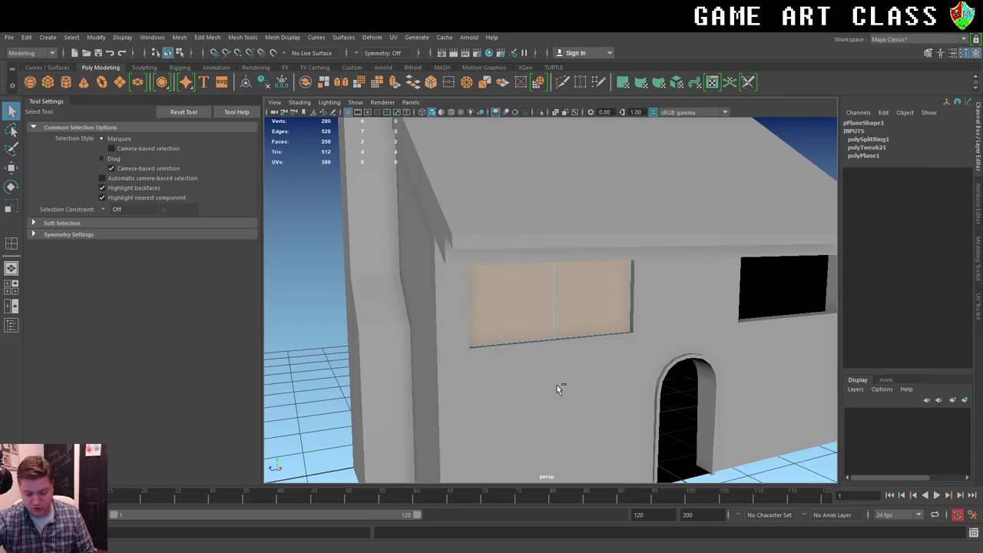
{"action": "key", "text": "ctrl+e"}
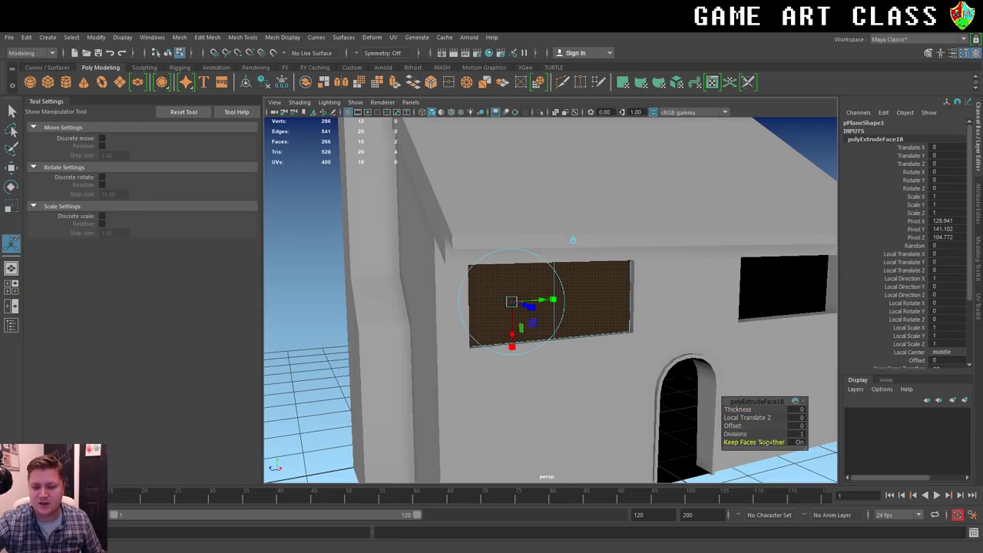
{"action": "left_click", "coordinate": [735, 442]}
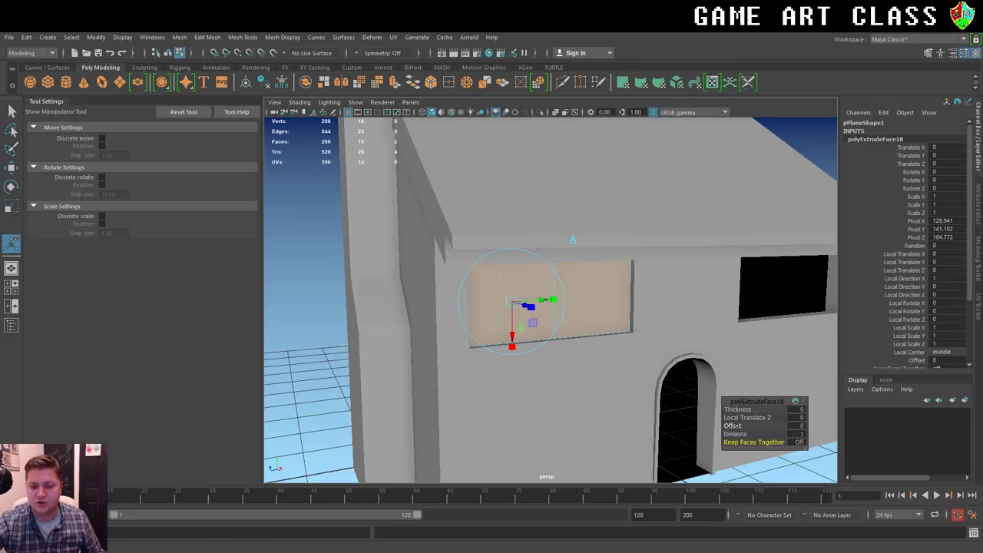
{"action": "left_click_drag", "start_coordinate": [733, 426], "coordinate": [747, 425]}
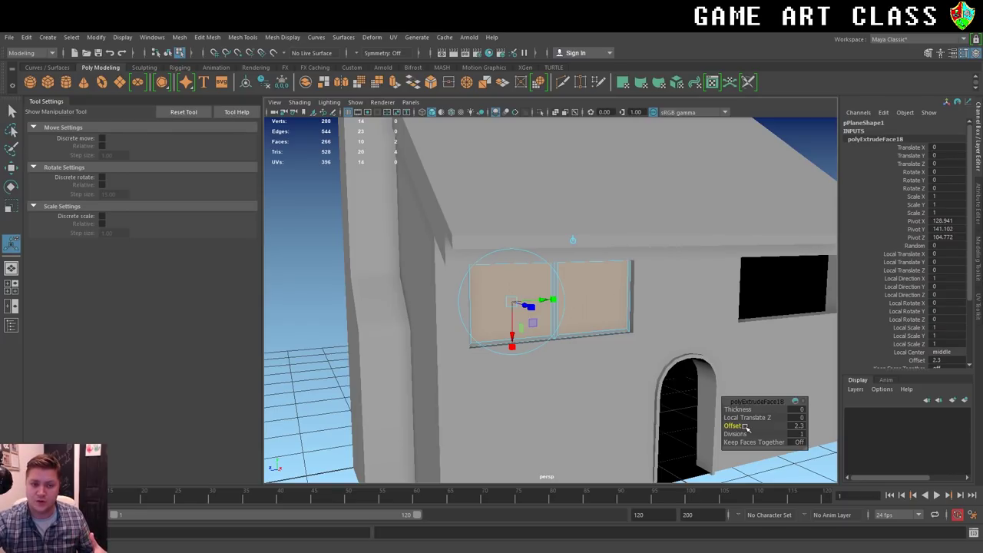
Extrude the panes again, pushing them back -1.927 into the frame, then return to Object Mode.
{"action": "left_click_drag", "start_coordinate": [303, 355], "coordinate": [330, 350], "text": "alt"}
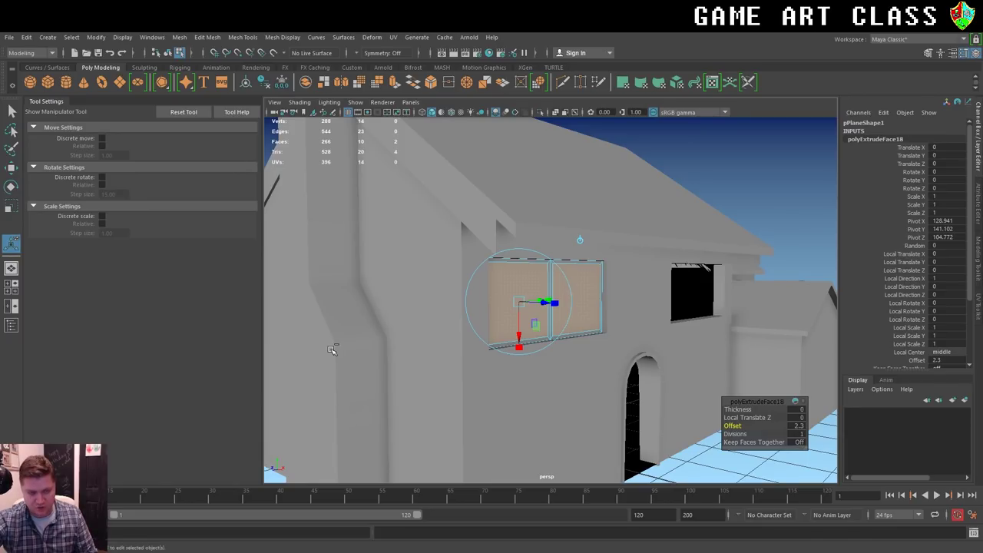
{"action": "key", "text": "ctrl+e"}
{"action": "left_click_drag", "start_coordinate": [554, 303], "coordinate": [543, 304]}
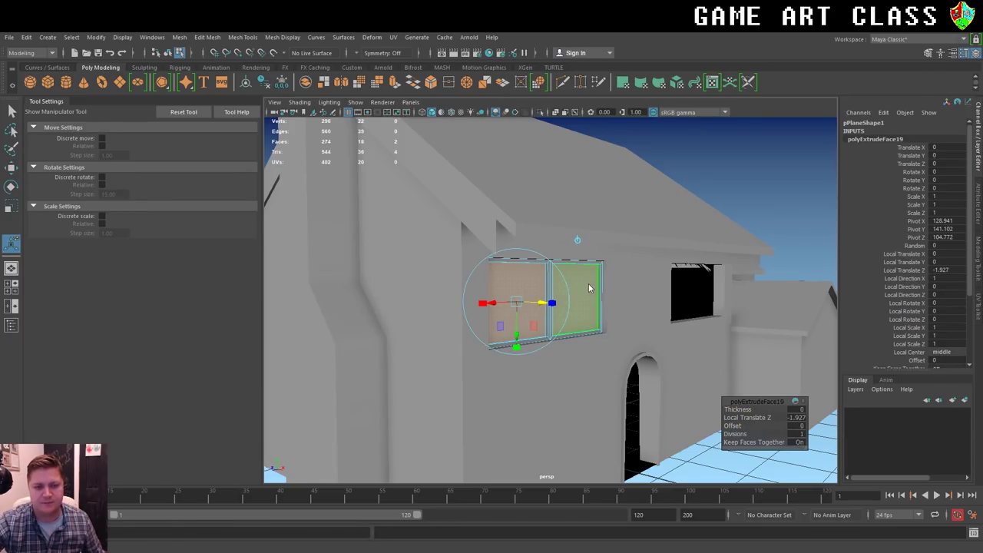
{"action": "right_click_drag", "start_coordinate": [587, 268], "coordinate": [632, 258]}
{"action": "left_click", "coordinate": [782, 189]}
Duplicate the left window frame and slide the copy to the right window opening.
{"action": "key", "text": "f"}
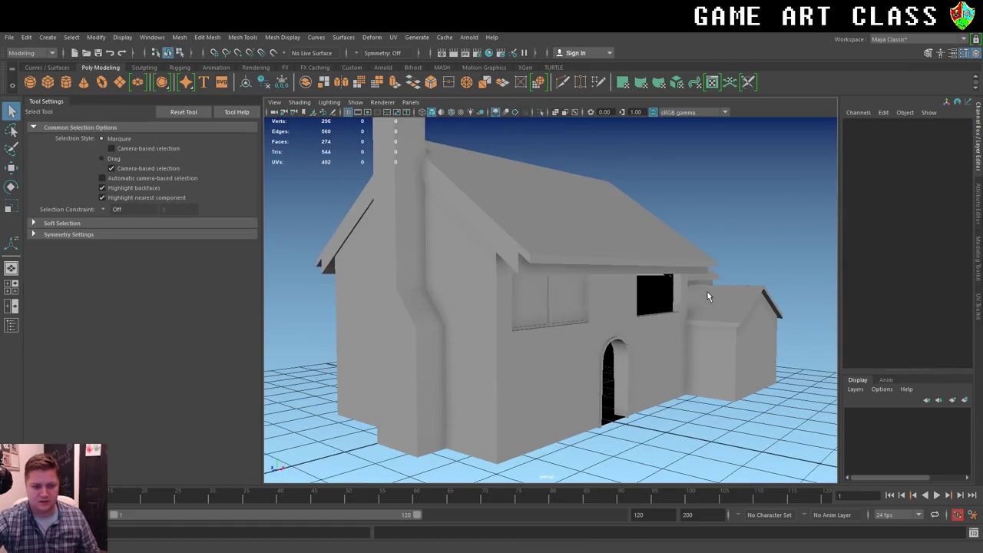
{"action": "left_click_drag", "start_coordinate": [703, 302], "coordinate": [677, 313], "text": "alt"}
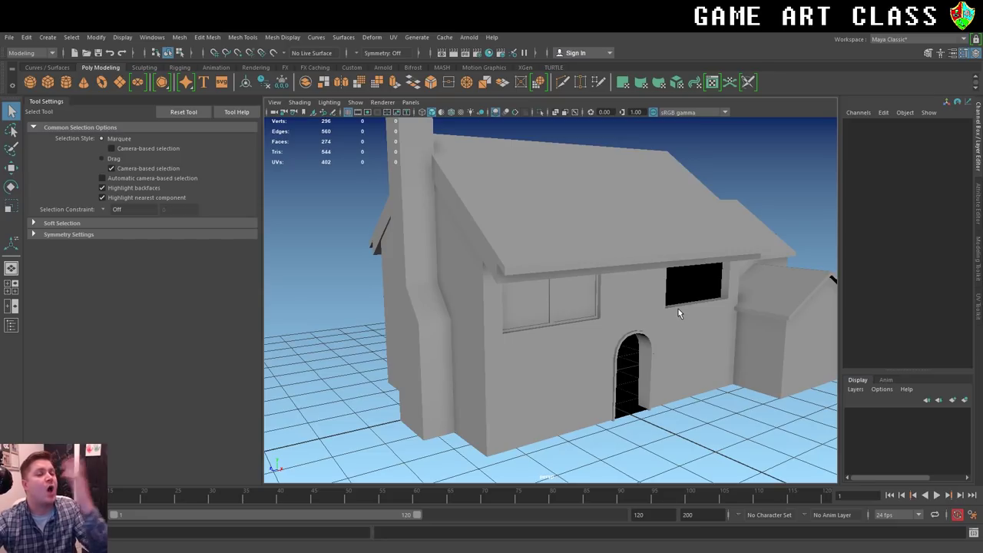
{"action": "left_click", "coordinate": [571, 305]}
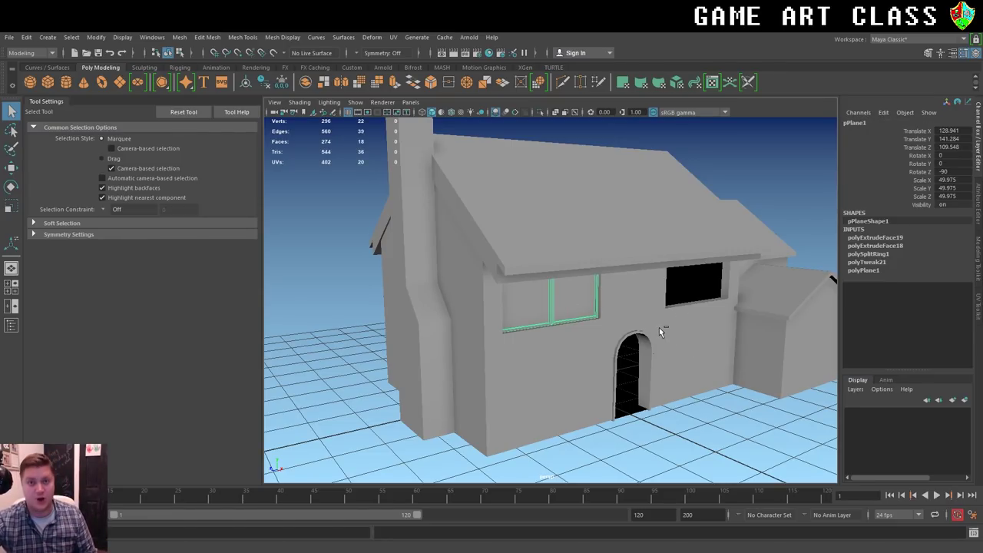
{"action": "key", "text": "ctrl+d"}
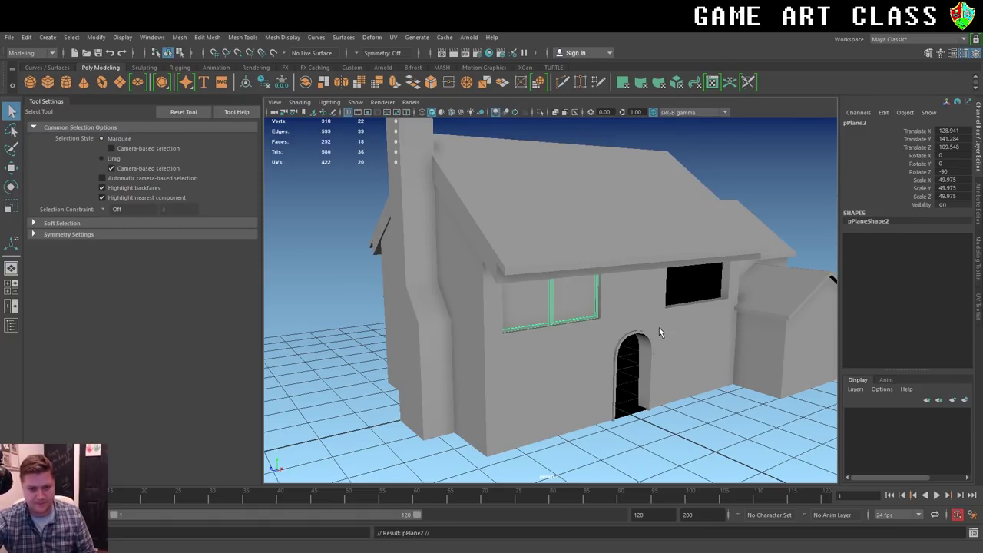
{"action": "key", "text": "w"}
{"action": "right_click_drag", "start_coordinate": [633, 338], "coordinate": [512, 309], "text": "alt"}
{"action": "left_click_drag", "start_coordinate": [512, 310], "coordinate": [622, 305]}
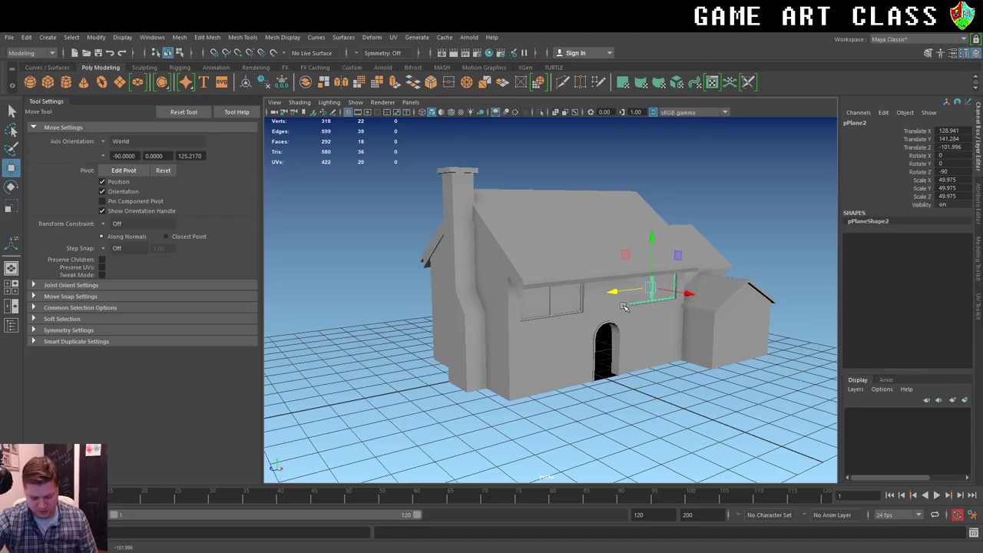
Scale the copied frame narrower to suit the right opening.
{"action": "key", "text": "f"}
{"action": "mouse_move", "coordinate": [638, 307]}
{"action": "left_mouse_down", "text": "alt"}
{"action": "mouse_move", "coordinate": [625, 338]}
{"action": "mouse_move", "coordinate": [581, 345]}
{"action": "left_mouse_up", "text": "alt"}
{"action": "key", "text": "r"}
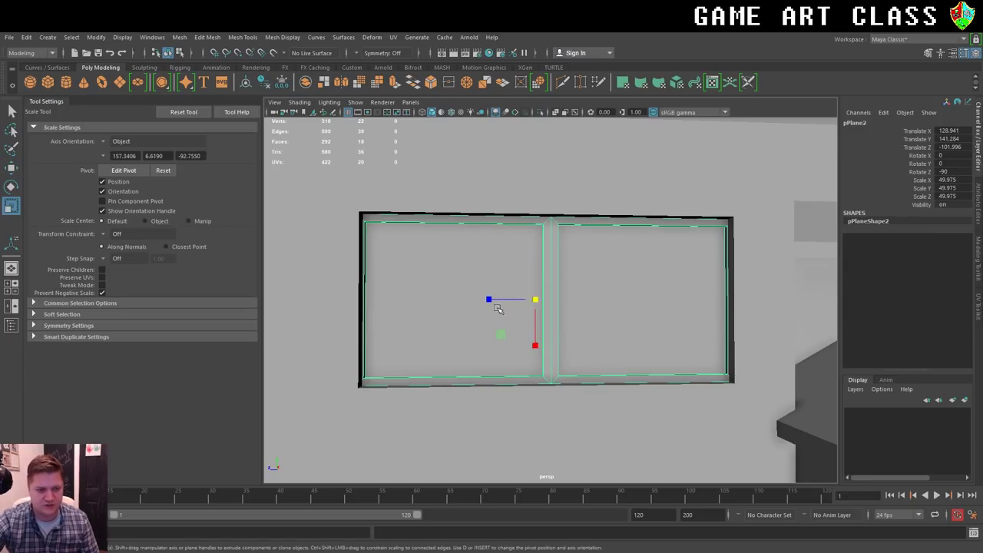
{"action": "left_click_drag", "start_coordinate": [486, 300], "coordinate": [492, 301]}
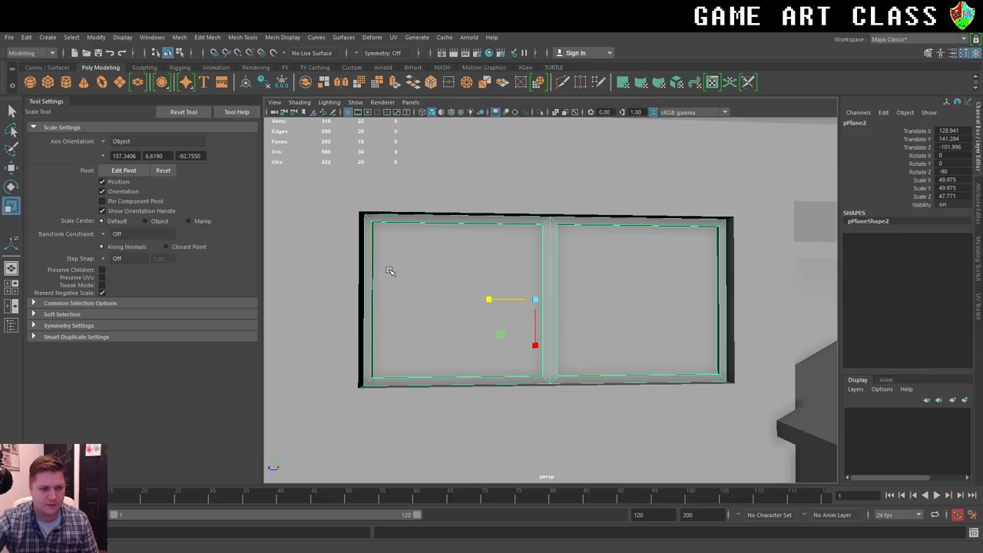
Move the copied frame's left and right vertex columns to fit the right window's edges.
{"action": "right_click_drag", "start_coordinate": [373, 264], "coordinate": [364, 264]}
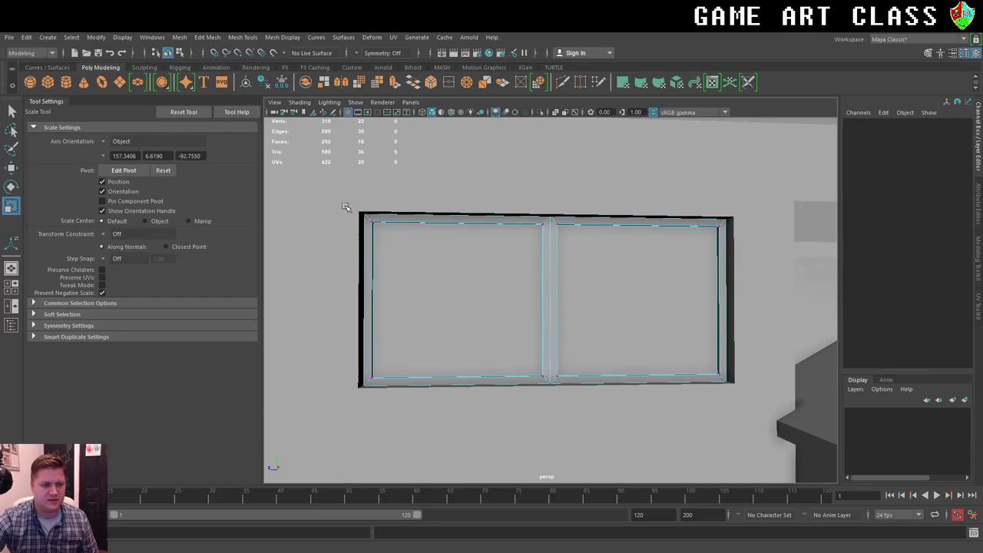
{"action": "left_click_drag", "start_coordinate": [335, 192], "coordinate": [368, 422]}
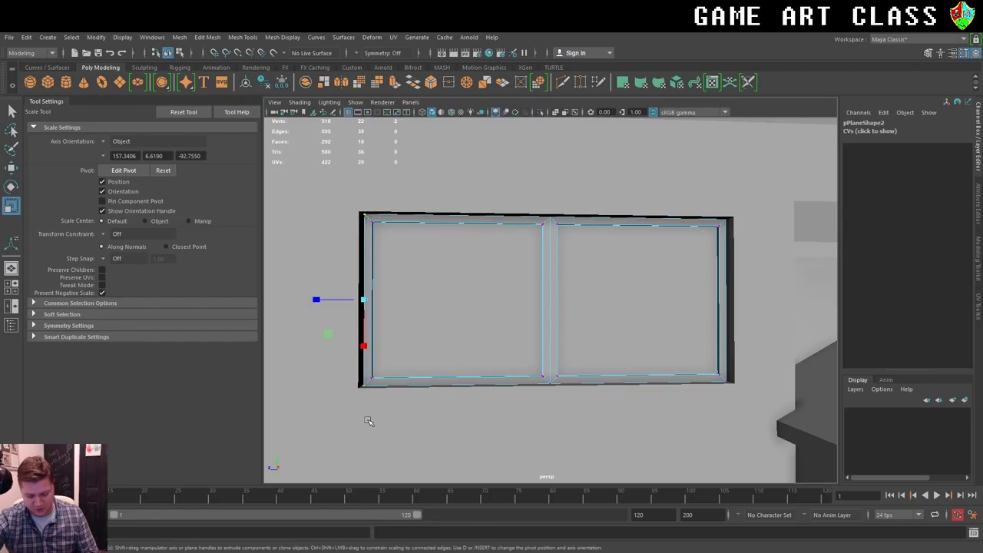
{"action": "key", "text": "w"}
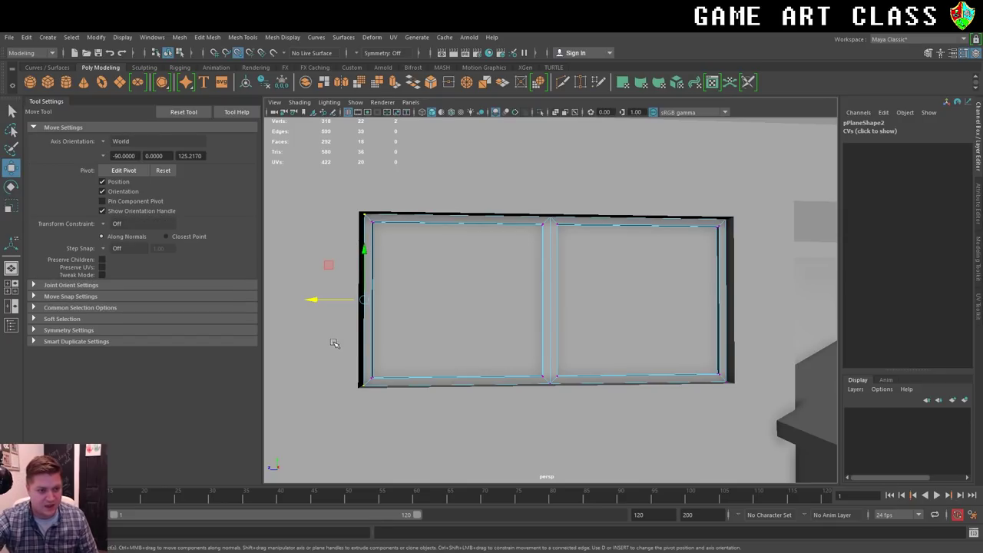
{"action": "left_click_drag", "start_coordinate": [319, 306], "coordinate": [354, 298]}
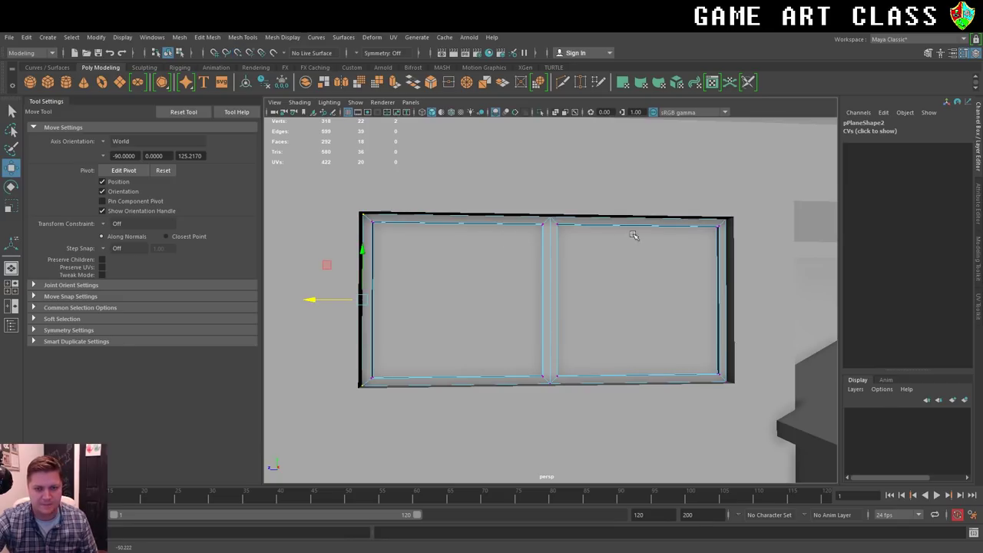
{"action": "left_click_drag", "start_coordinate": [772, 194], "coordinate": [725, 410]}
{"action": "left_click_drag", "start_coordinate": [677, 300], "coordinate": [735, 382]}
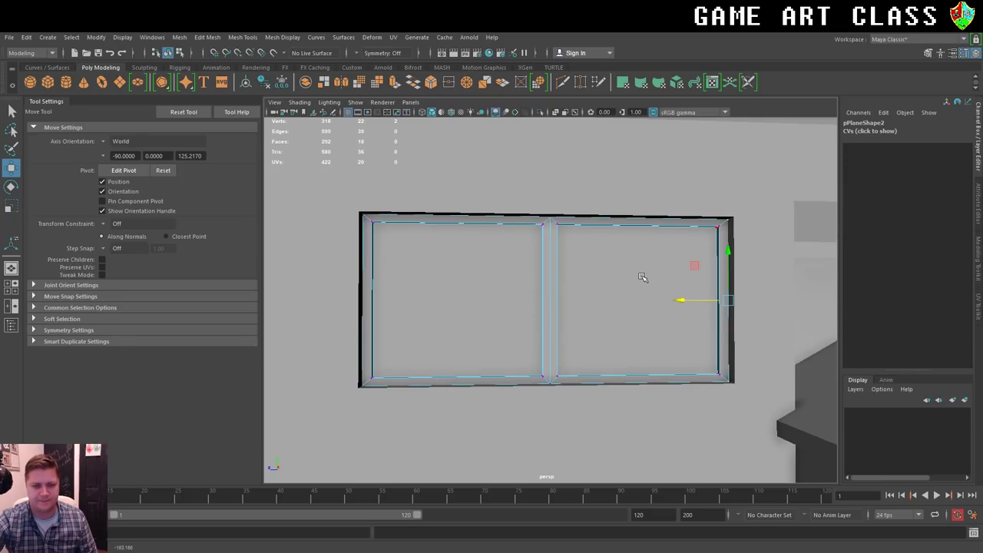
{"action": "right_click_drag", "start_coordinate": [643, 277], "coordinate": [706, 252]}
{"action": "scroll", "coordinate": [709, 245], "scroll_direction": "down", "scroll_amount": 3}
{"action": "scroll", "coordinate": [710, 251], "scroll_direction": "down", "scroll_amount": 3}
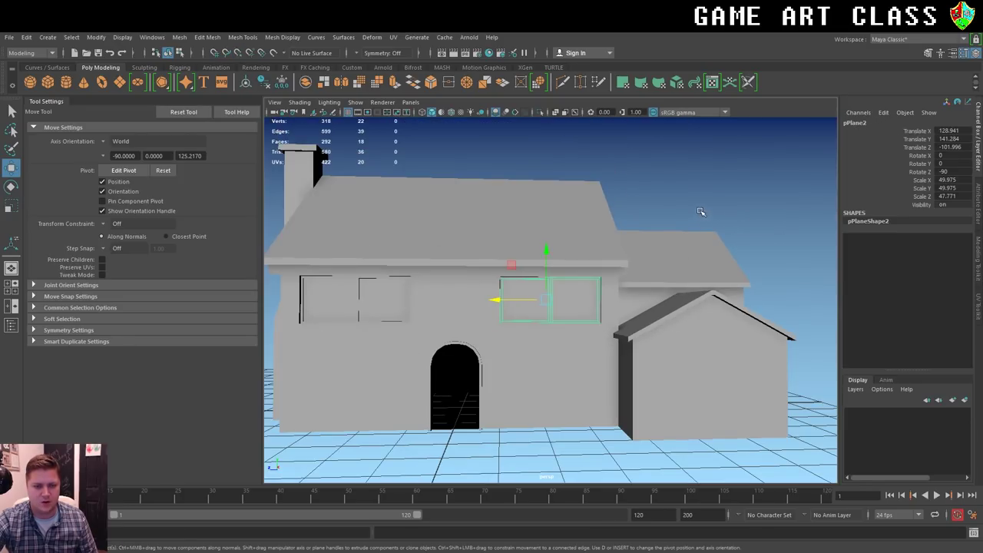
{"action": "left_click", "coordinate": [701, 215]}
{"action": "left_click_drag", "start_coordinate": [435, 307], "coordinate": [512, 315], "text": "alt"}
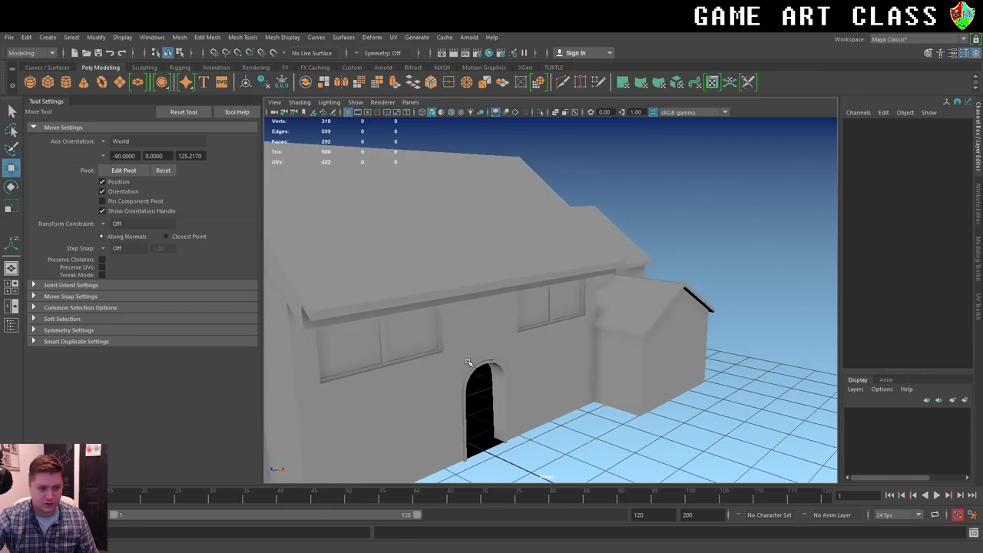
Move, enlarge and lift the cylinder into place in front of the house beside the door.
{"action": "scroll", "coordinate": [512, 314], "scroll_direction": "up", "scroll_amount": 2}
{"action": "scroll", "coordinate": [512, 314], "scroll_direction": "up", "scroll_amount": 2}
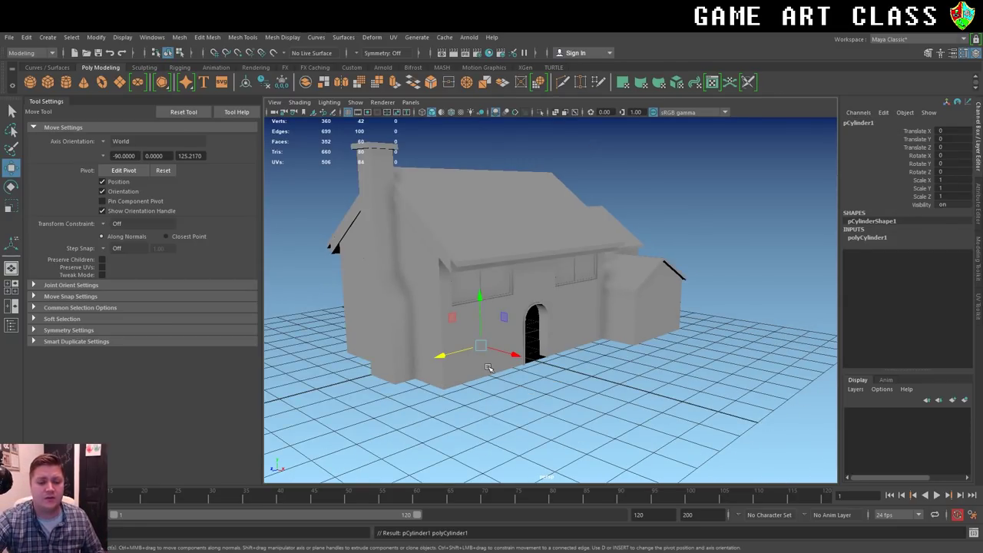
{"action": "left_click_drag", "start_coordinate": [515, 357], "coordinate": [595, 390]}
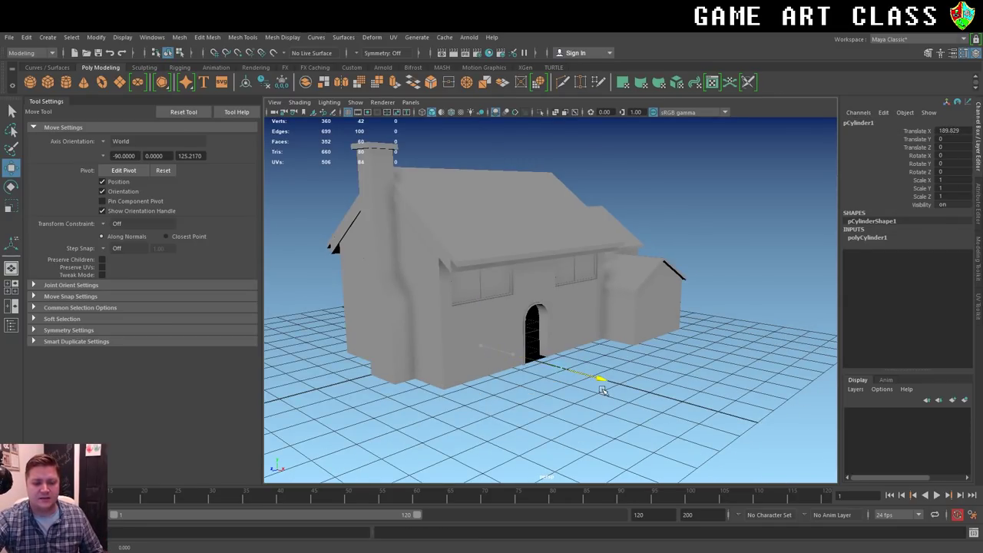
{"action": "key", "text": "r"}
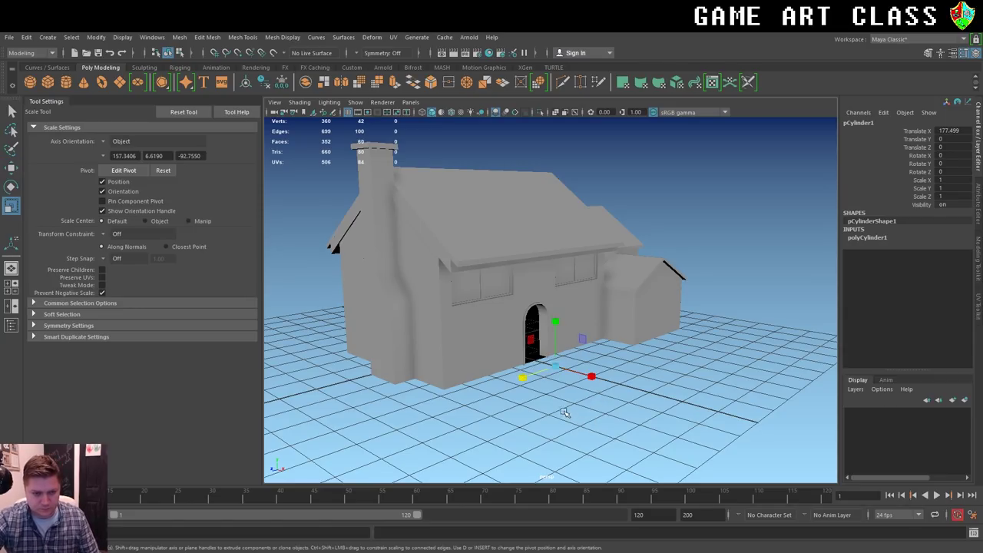
{"action": "left_click_drag", "start_coordinate": [555, 373], "coordinate": [622, 390]}
{"action": "key", "text": "w"}
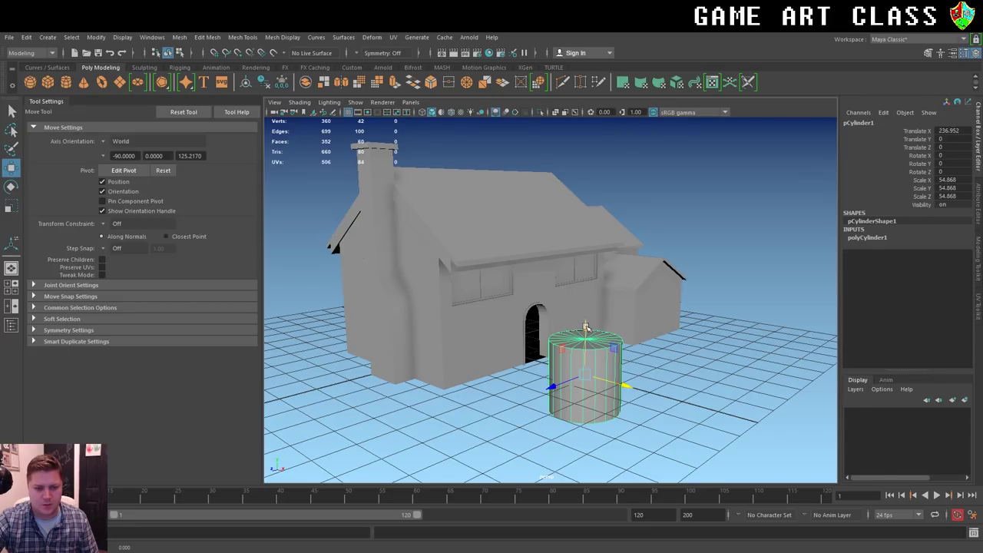
{"action": "left_click_drag", "start_coordinate": [585, 326], "coordinate": [590, 266]}
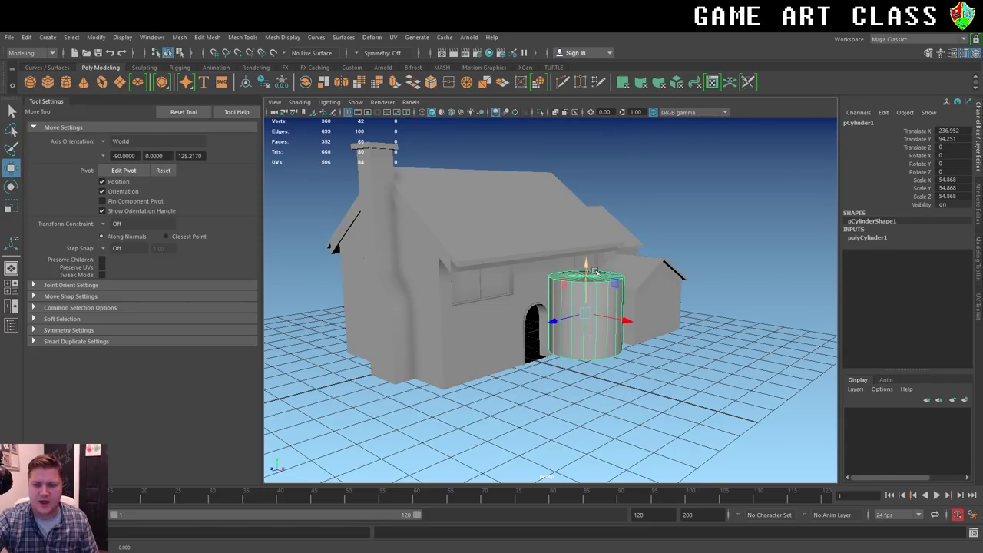
Give the cylinder 6 axis subdivisions and rotate it 15° in Y with step snapping.
{"action": "left_click", "coordinate": [876, 238]}
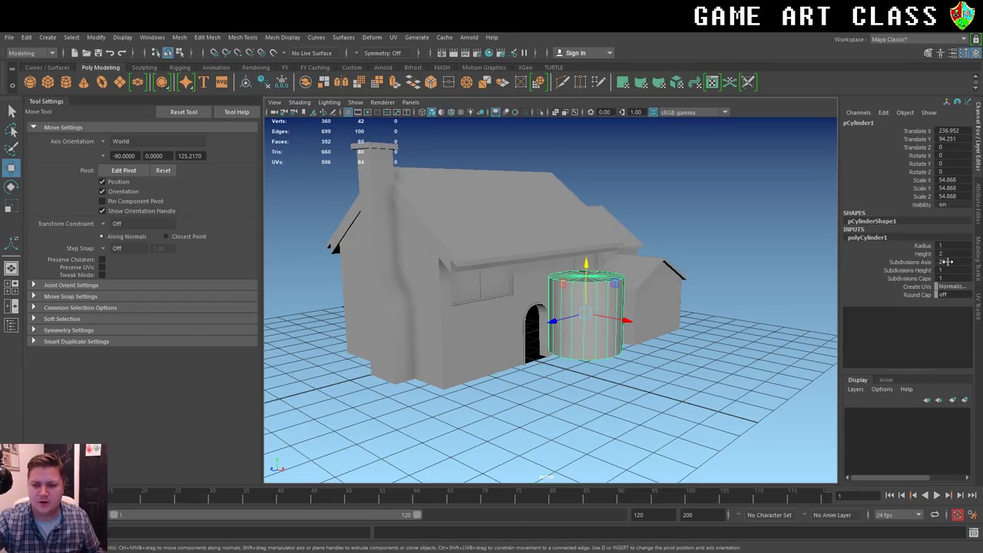
{"action": "left_click", "coordinate": [947, 261]}
{"action": "type", "text": "6"}
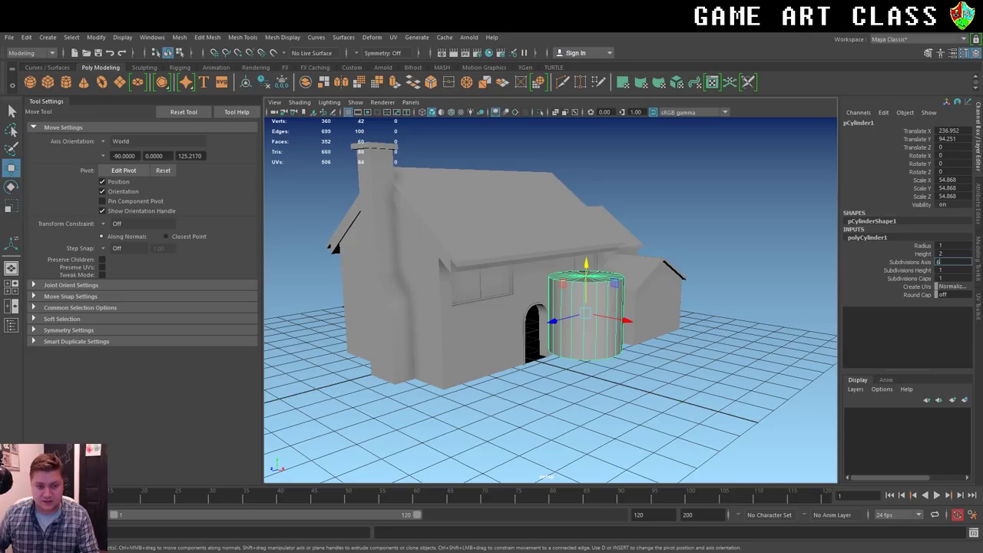
{"action": "key", "text": "Return"}
{"action": "mouse_move", "coordinate": [524, 308]}
{"action": "left_mouse_down", "text": "alt"}
{"action": "mouse_move", "coordinate": [640, 361]}
{"action": "mouse_move", "coordinate": [564, 324]}
{"action": "left_mouse_up", "text": "alt"}
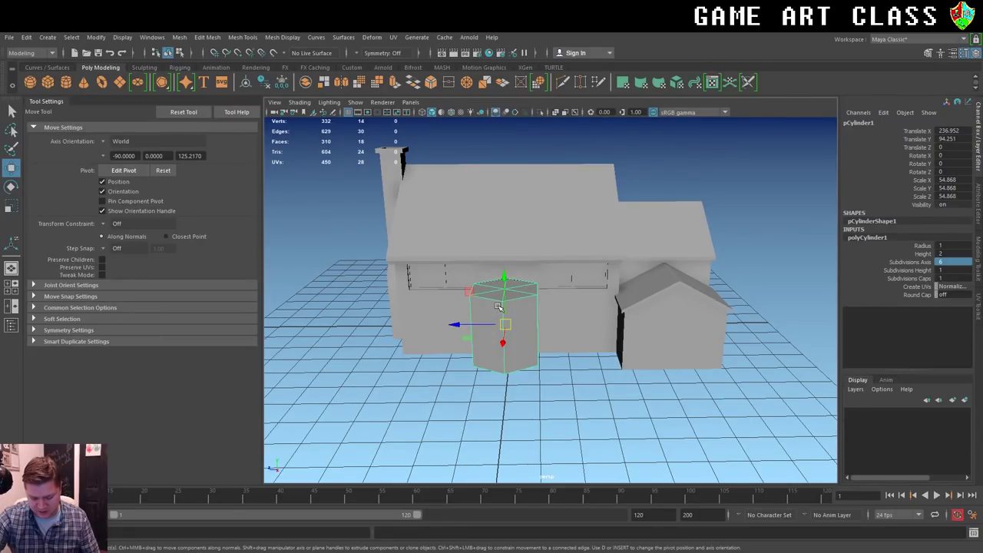
{"action": "key", "text": "e"}
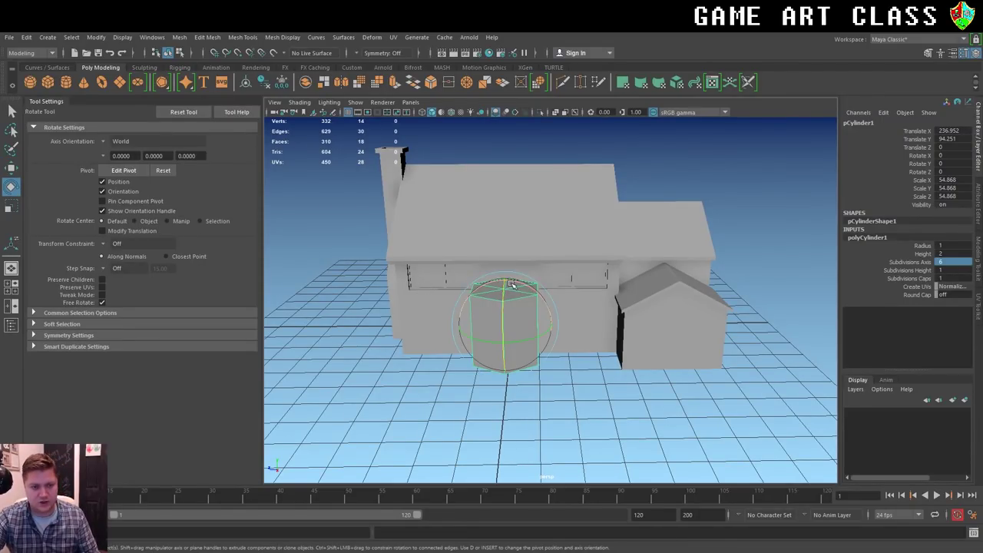
{"action": "key", "text": "j"}
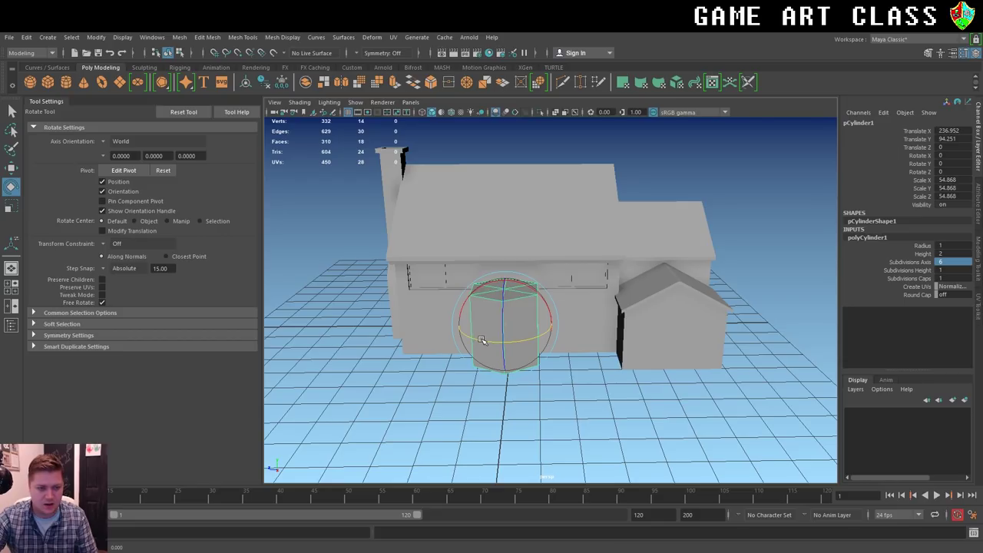
{"action": "mouse_move", "coordinate": [482, 341]}
{"action": "left_mouse_down"}
{"action": "mouse_move", "coordinate": [509, 329]}
{"action": "mouse_move", "coordinate": [604, 352]}
{"action": "mouse_move", "coordinate": [632, 267]}
{"action": "left_mouse_up"}
{"action": "right_click_drag", "start_coordinate": [631, 267], "coordinate": [631, 296]}
Select and remove the cylinder's back faces so the bay piece is open-backed.
{"action": "key", "text": "w"}
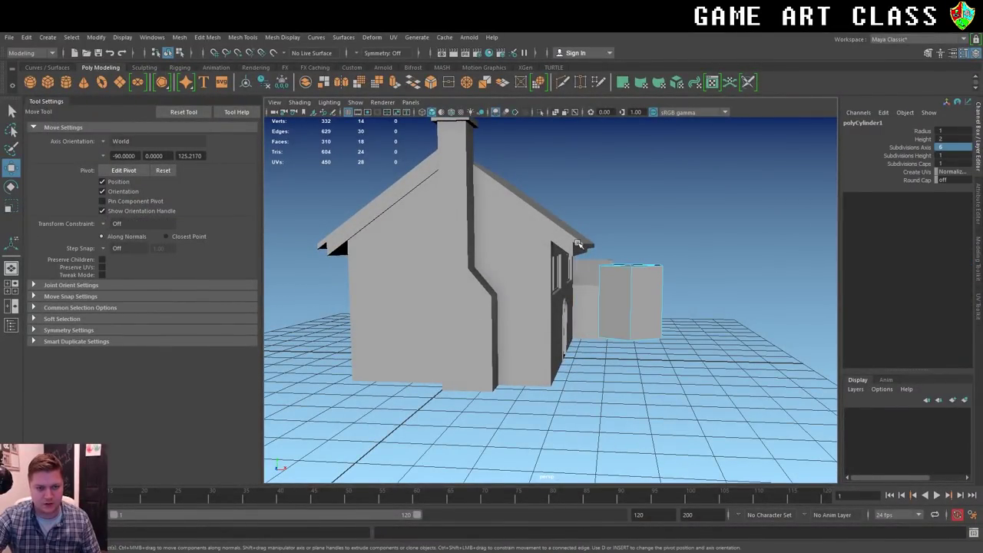
{"action": "left_click_drag", "start_coordinate": [585, 209], "coordinate": [627, 402]}
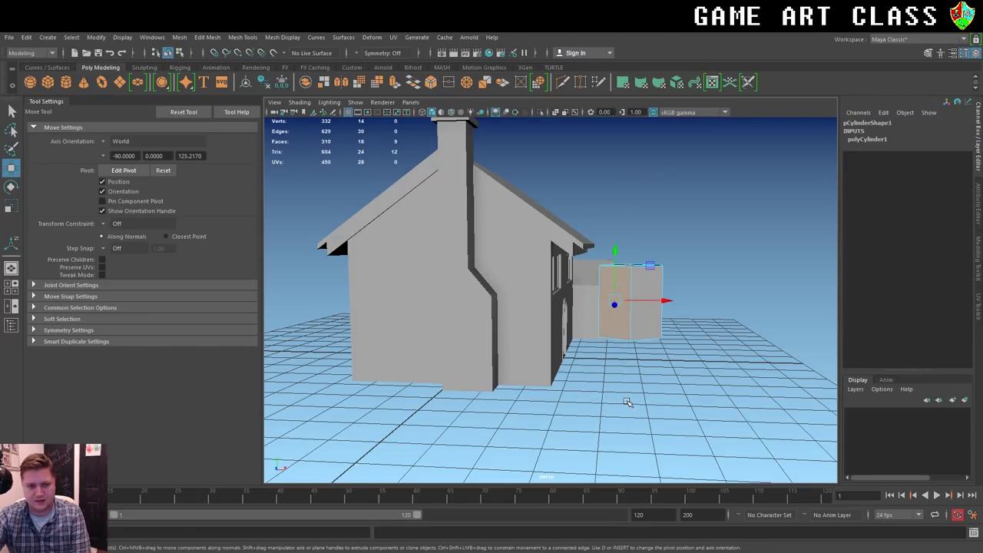
{"action": "left_click", "coordinate": [627, 402]}
{"action": "mouse_move", "coordinate": [737, 303]}
{"action": "left_mouse_down", "text": "alt"}
{"action": "mouse_move", "coordinate": [610, 298]}
{"action": "mouse_move", "coordinate": [675, 302]}
{"action": "left_mouse_up", "text": "alt"}
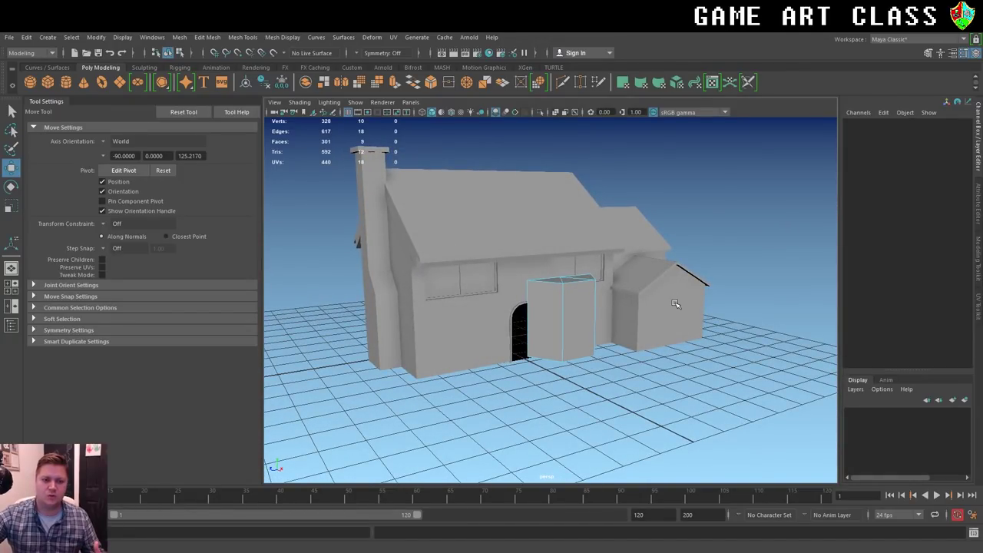
{"action": "left_click_drag", "start_coordinate": [545, 317], "coordinate": [624, 311], "text": "alt"}
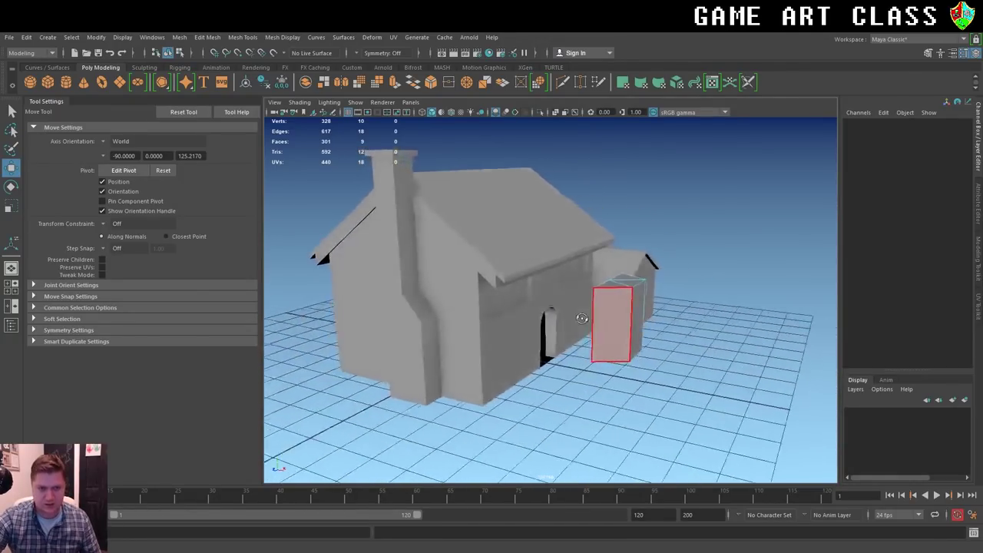
Scale the bay piece thinner along X using World axis orientation.
{"action": "right_click_drag", "start_coordinate": [623, 281], "coordinate": [643, 285]}
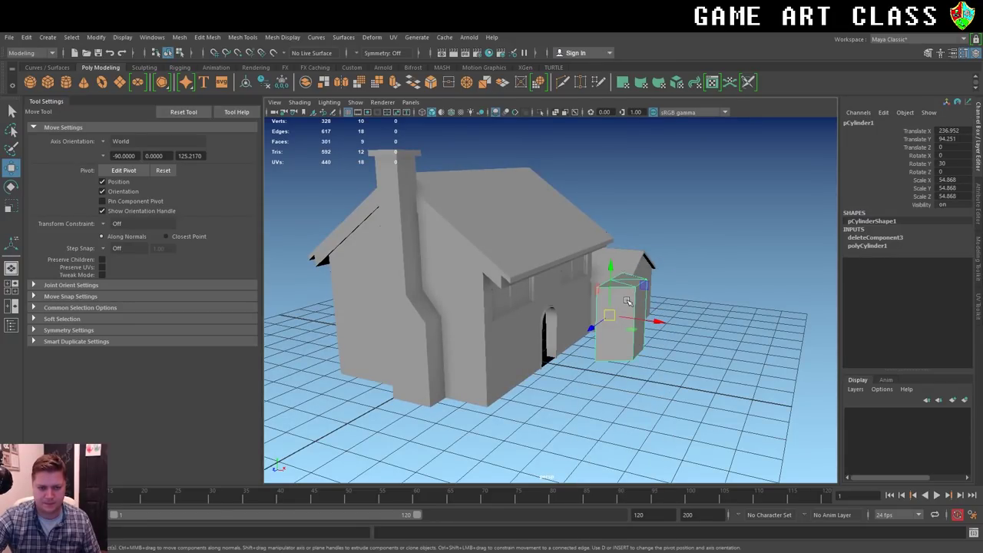
{"action": "key", "text": "r"}
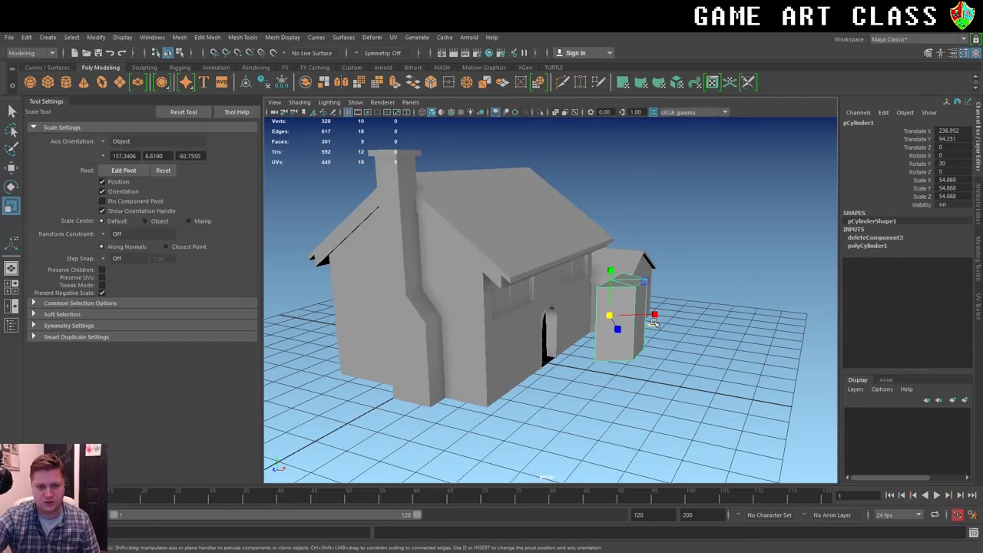
{"action": "left_click_drag", "start_coordinate": [709, 337], "coordinate": [653, 361], "text": "alt"}
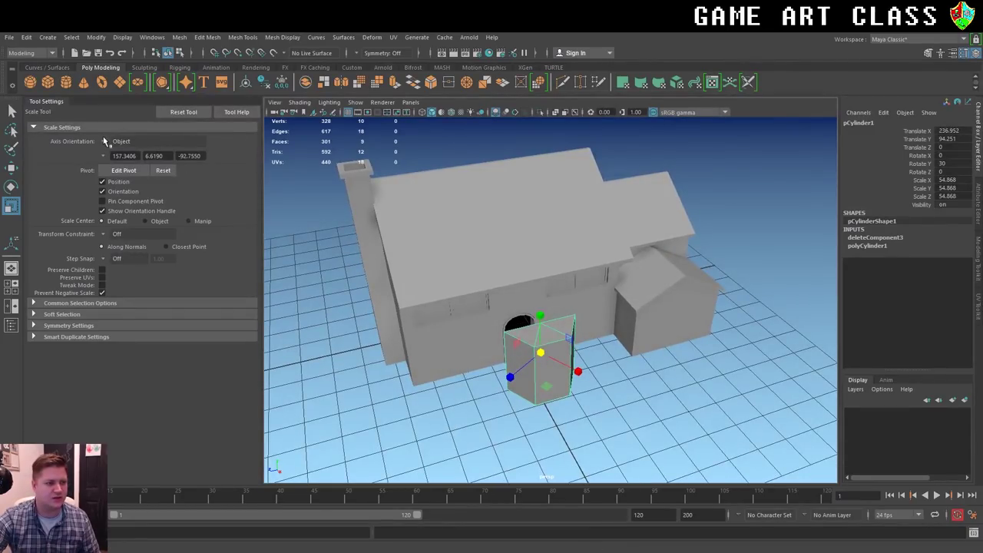
{"action": "left_click", "coordinate": [122, 141]}
{"action": "left_click", "coordinate": [125, 153]}
{"action": "left_click_drag", "start_coordinate": [430, 277], "coordinate": [353, 268], "text": "alt"}
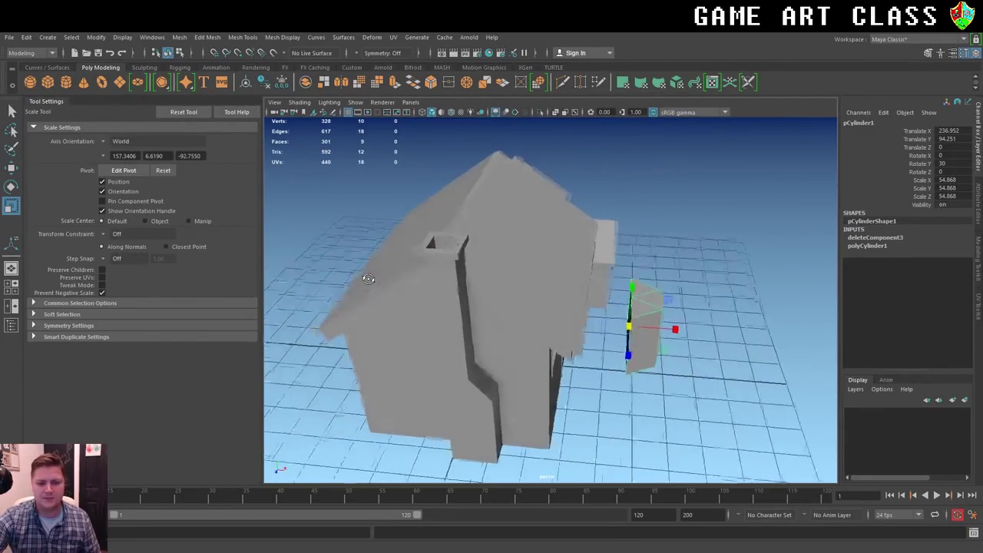
{"action": "left_click_drag", "start_coordinate": [660, 329], "coordinate": [647, 330]}
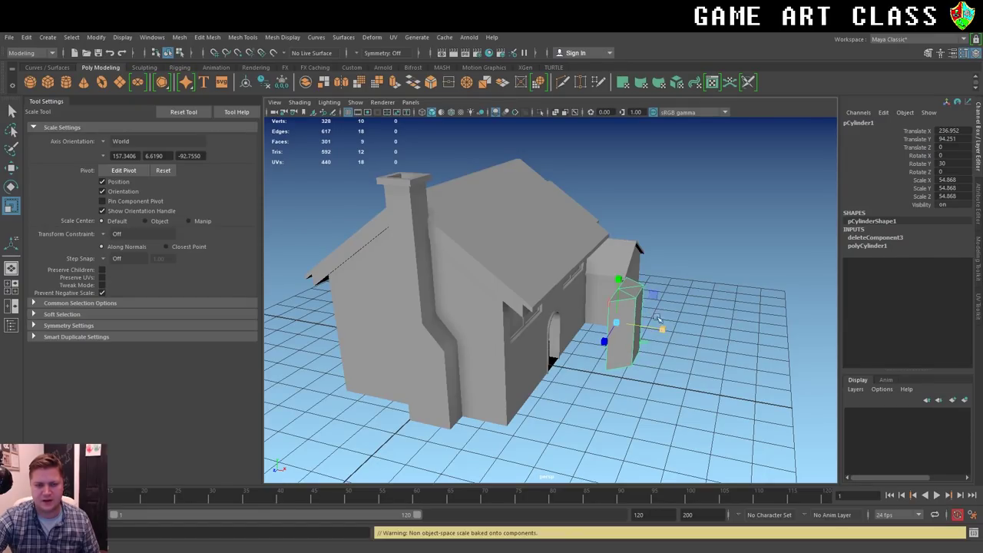
{"action": "left_click", "coordinate": [658, 318]}
{"action": "left_click_drag", "start_coordinate": [658, 319], "coordinate": [666, 319], "text": "alt"}
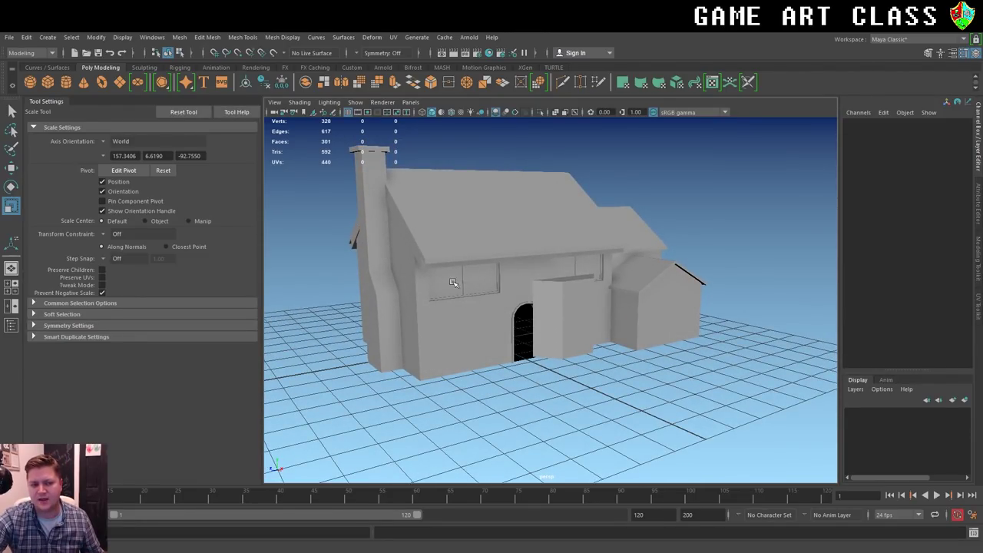
{"action": "left_click", "coordinate": [557, 311]}
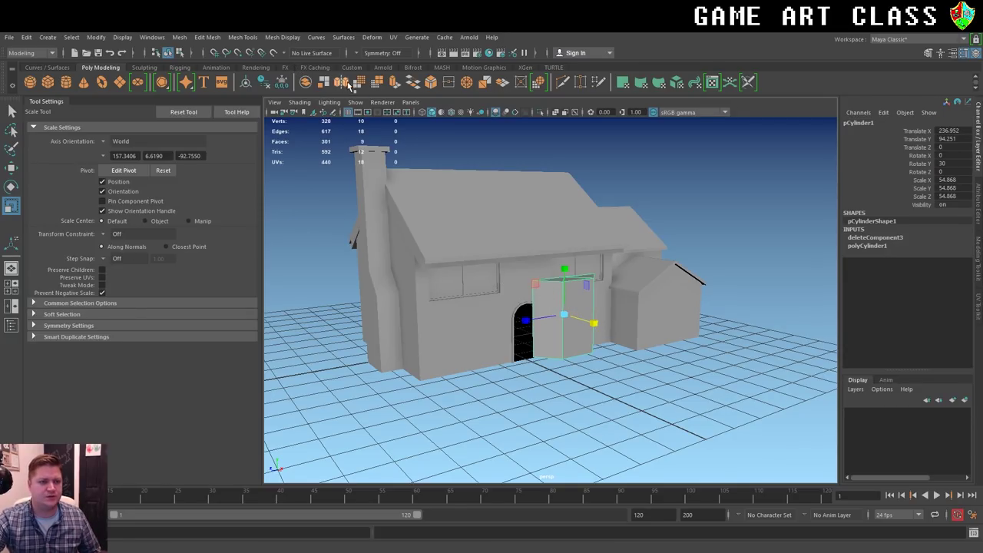
Insert three vertical edge loops around the bay piece with Insert Edge Loop.
{"action": "left_click", "coordinate": [240, 38]}
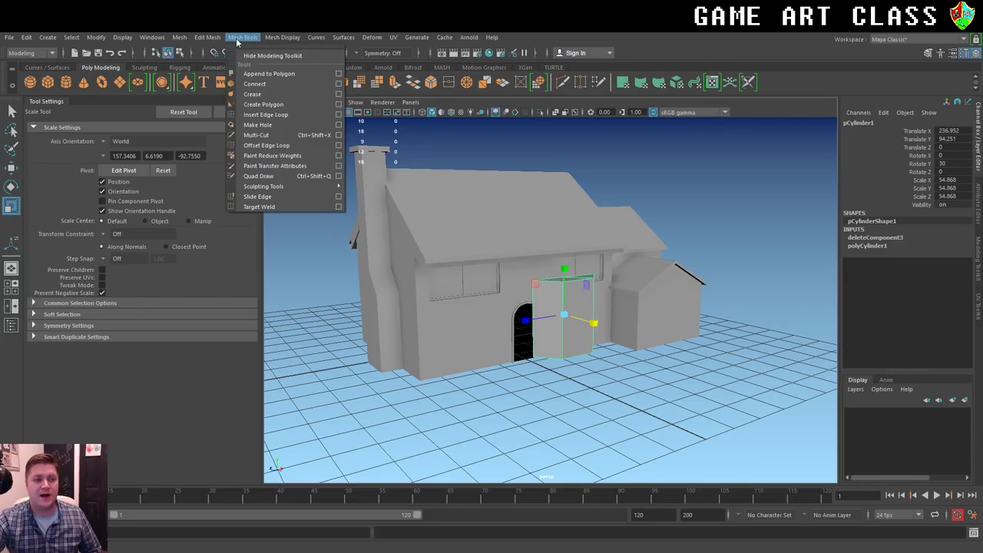
{"action": "left_click", "coordinate": [339, 114]}
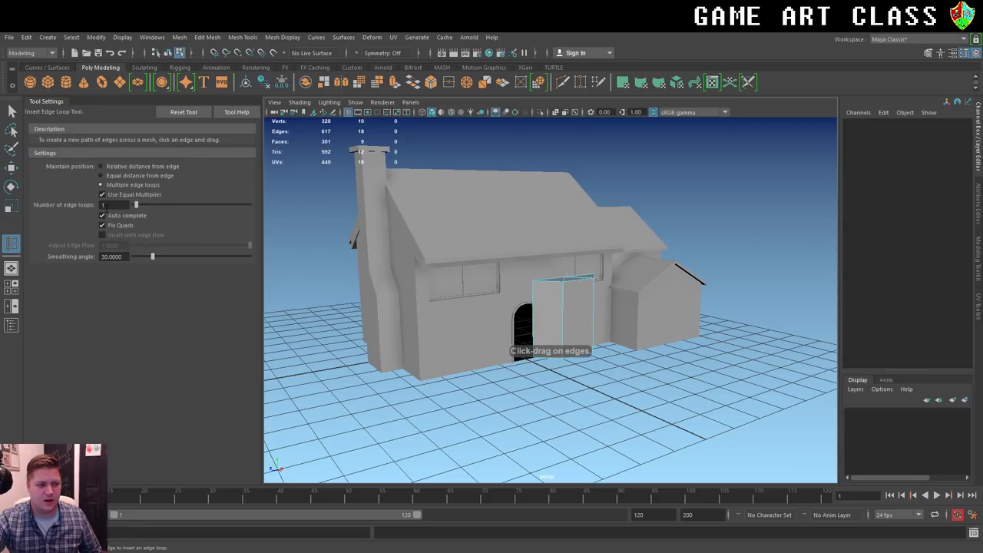
{"action": "scroll", "coordinate": [556, 291], "scroll_direction": "up", "scroll_amount": 3}
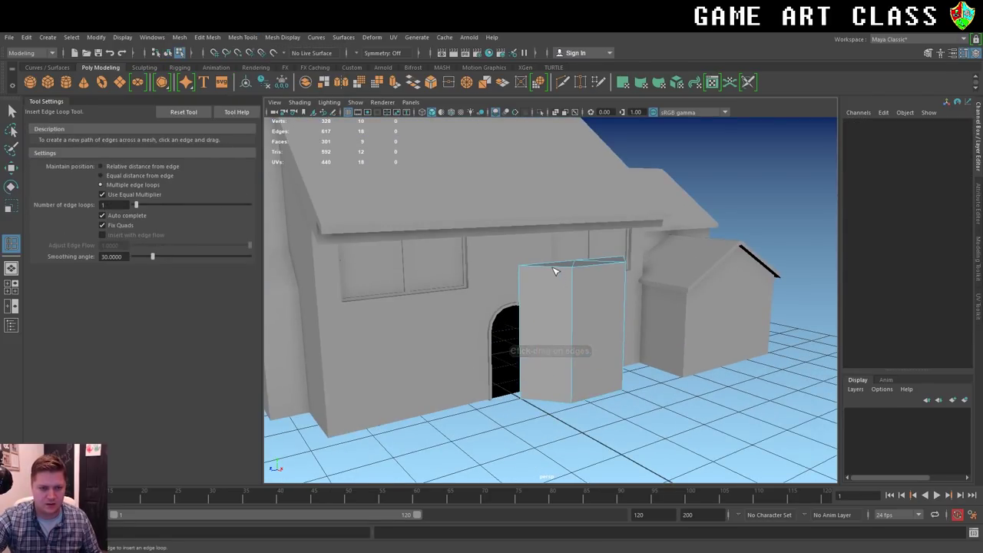
{"action": "left_click", "coordinate": [554, 269]}
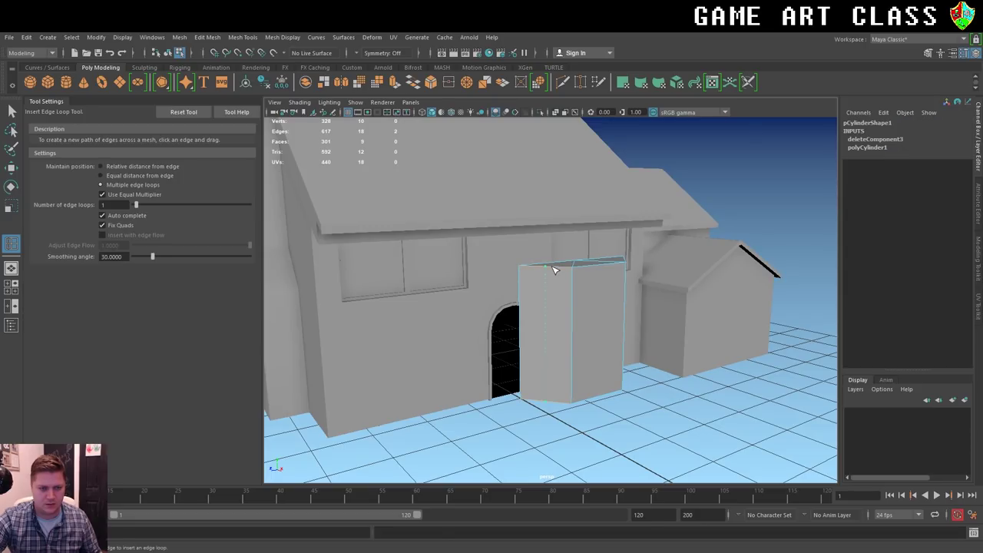
{"action": "left_click", "coordinate": [603, 268]}
{"action": "left_click_drag", "start_coordinate": [691, 332], "coordinate": [472, 274], "text": "alt"}
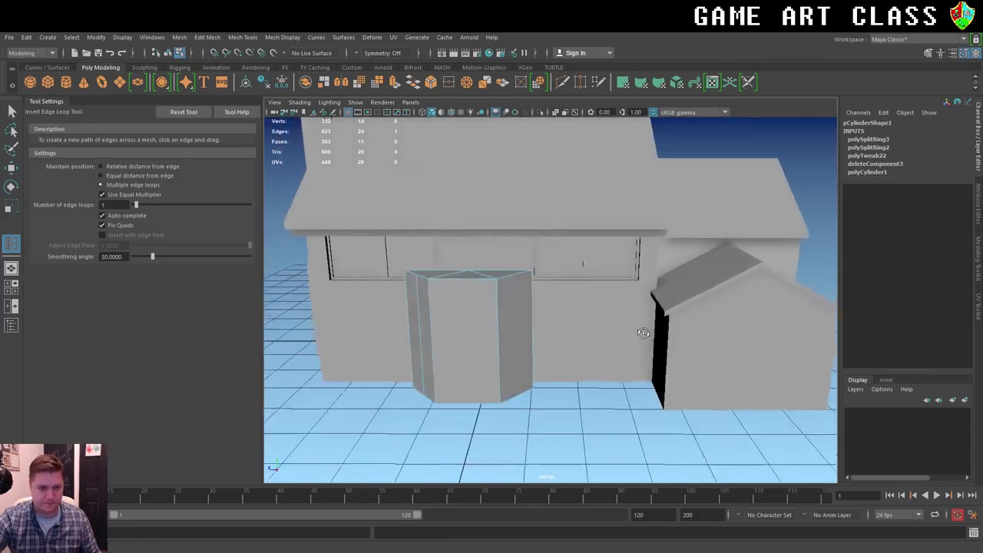
{"action": "left_click", "coordinate": [491, 272]}
{"action": "left_click_drag", "start_coordinate": [380, 340], "coordinate": [409, 334], "text": "alt"}
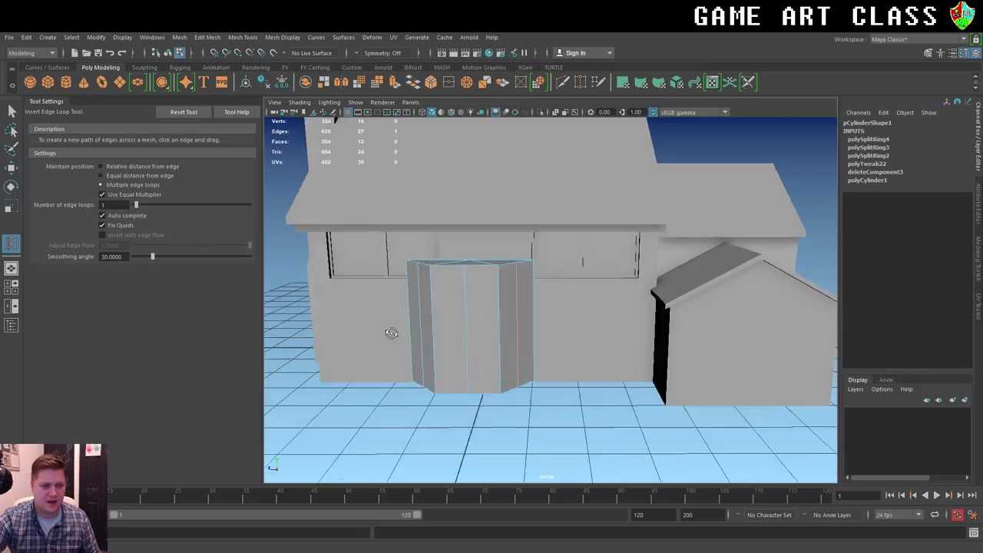
Set Number of edge loops to 2 and add two horizontal loops across the bay piece.
{"action": "double_click", "coordinate": [111, 204]}
{"action": "type", "text": "2"}
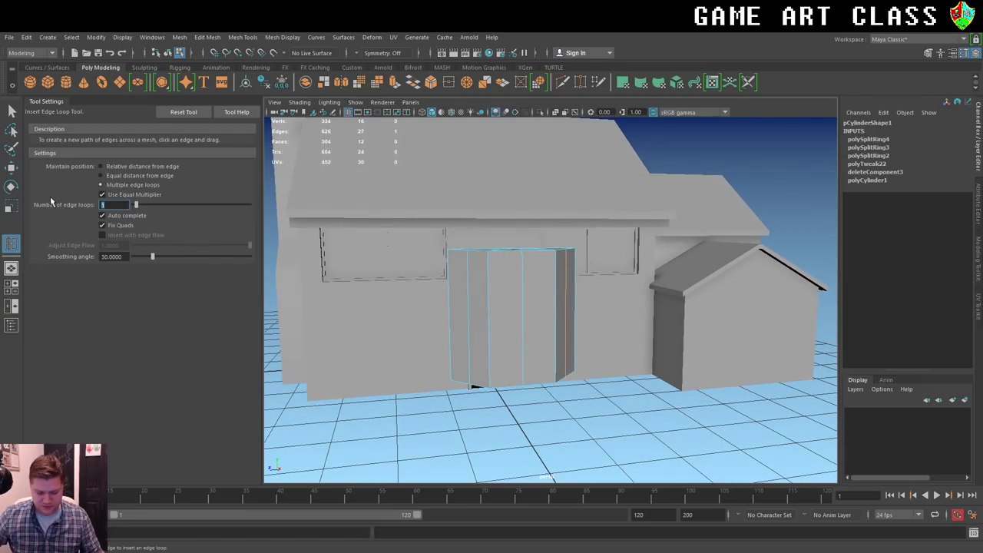
{"action": "key", "text": "Return"}
{"action": "left_click", "coordinate": [523, 291]}
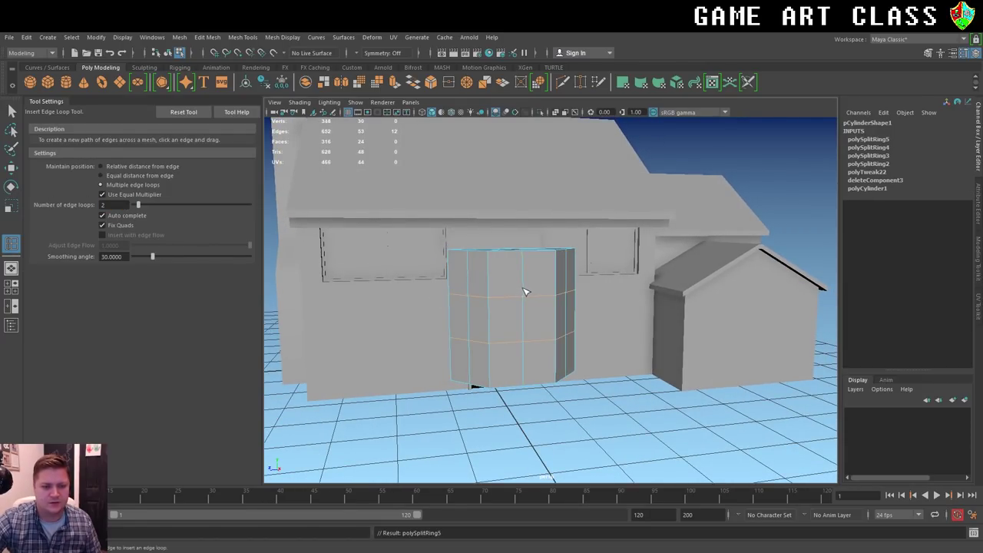
{"action": "left_click_drag", "start_coordinate": [433, 368], "coordinate": [471, 356], "text": "alt"}
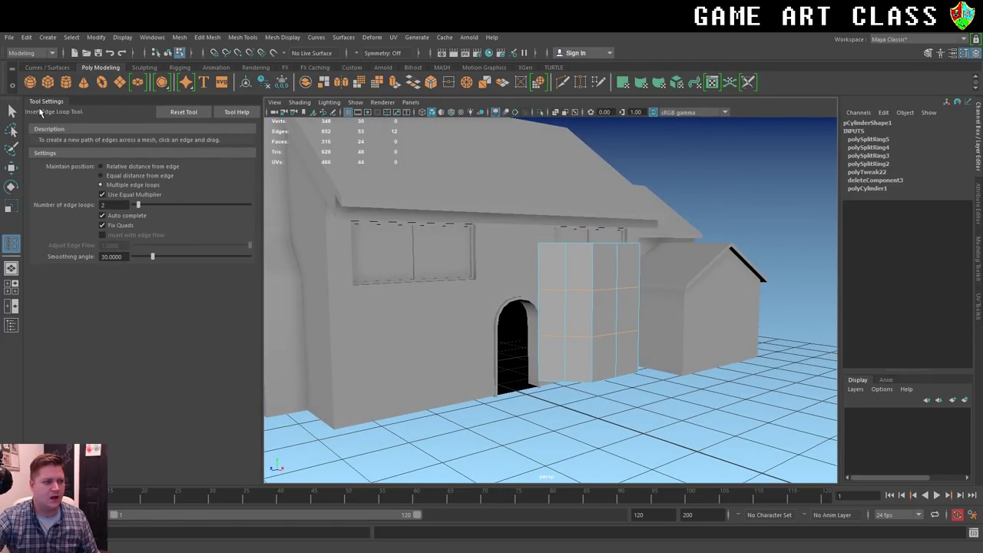
{"action": "left_click", "coordinate": [12, 112]}
Scale the bay piece slightly shorter vertically.
{"action": "right_click", "coordinate": [608, 283]}
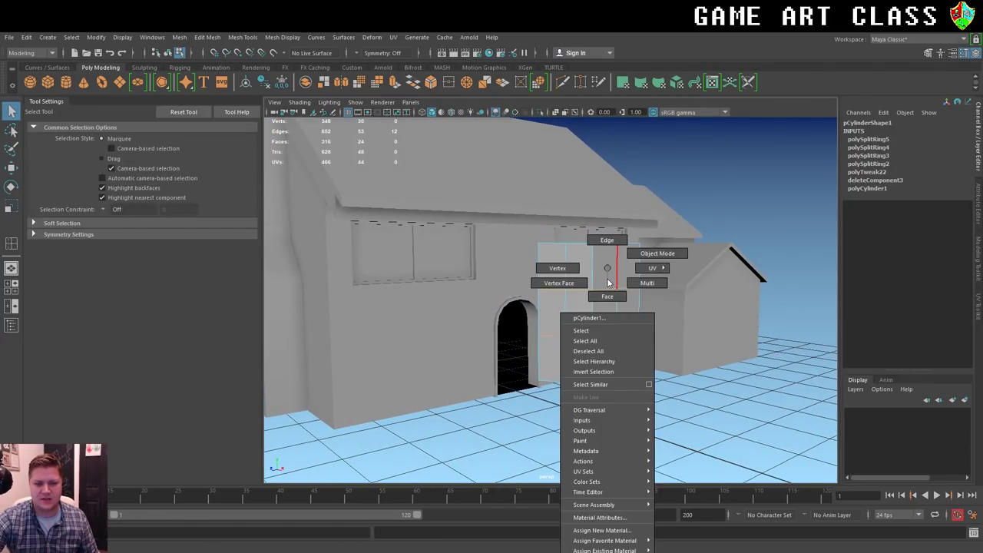
{"action": "left_click", "coordinate": [654, 253]}
{"action": "key", "text": "r"}
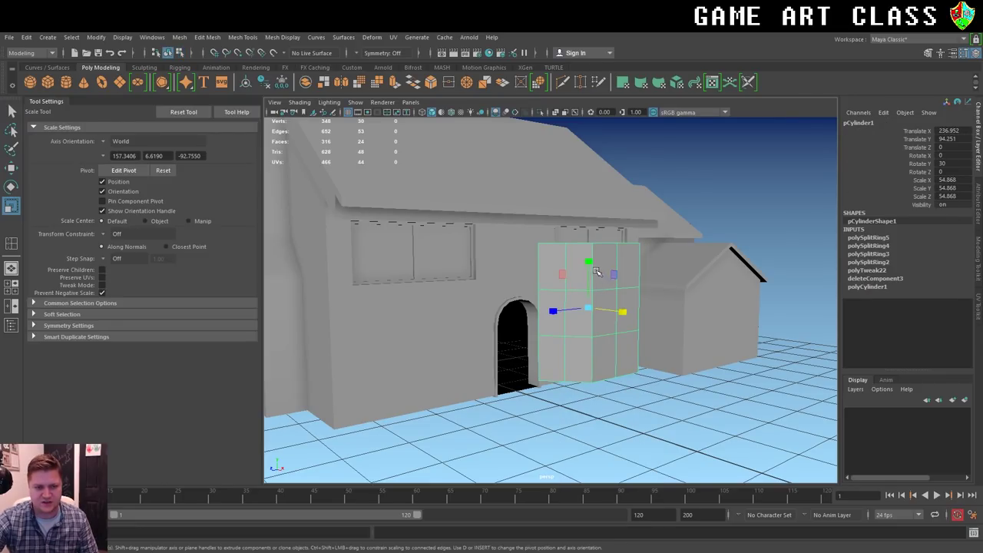
{"action": "left_click_drag", "start_coordinate": [588, 261], "coordinate": [588, 276]}
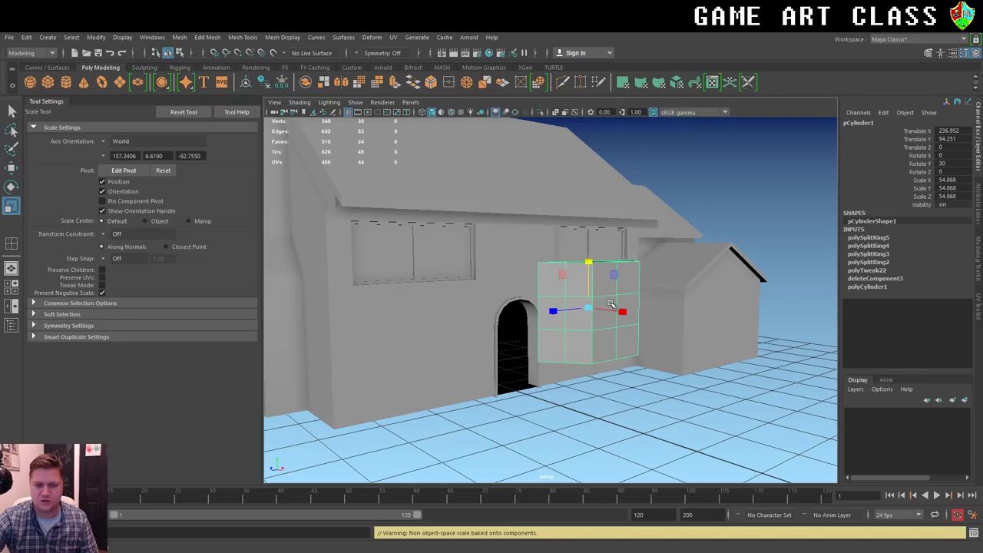
In Face mode, marquee-select the bay window's outward side faces.
{"action": "right_click", "coordinate": [624, 284]}
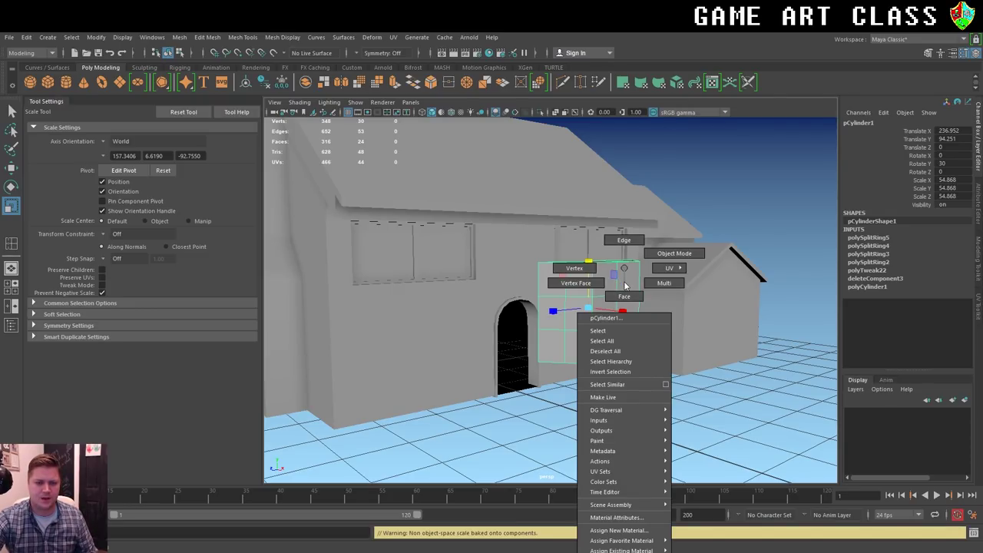
{"action": "left_click", "coordinate": [623, 296]}
{"action": "left_click", "coordinate": [603, 344]}
{"action": "left_click_drag", "start_coordinate": [602, 343], "coordinate": [569, 292], "text": "alt"}
{"action": "left_click", "coordinate": [547, 255]}
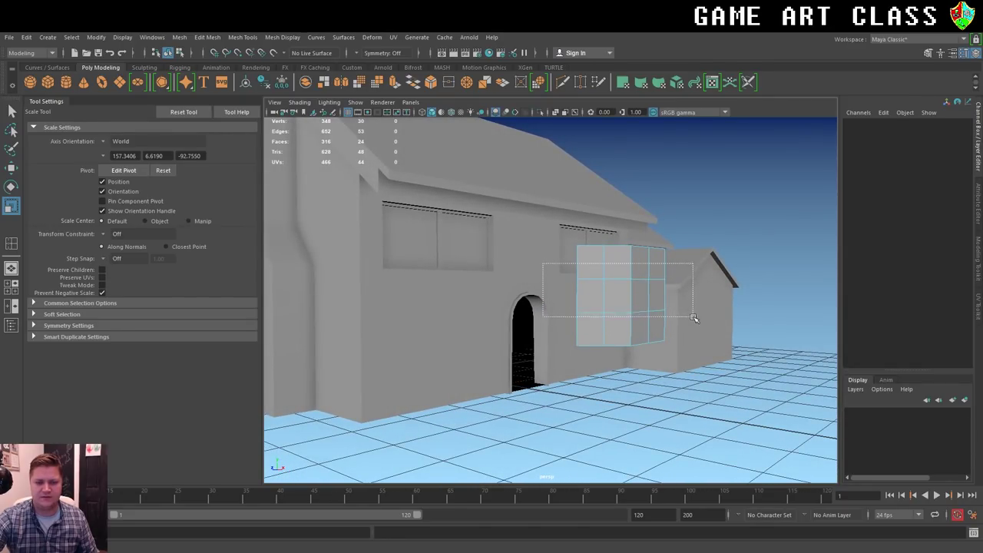
{"action": "left_click", "coordinate": [656, 307]}
{"action": "mouse_move", "coordinate": [718, 363]}
{"action": "left_mouse_down", "text": "alt"}
{"action": "mouse_move", "coordinate": [685, 388]}
{"action": "mouse_move", "coordinate": [684, 367]}
{"action": "mouse_move", "coordinate": [696, 366]}
{"action": "left_mouse_up", "text": "alt"}
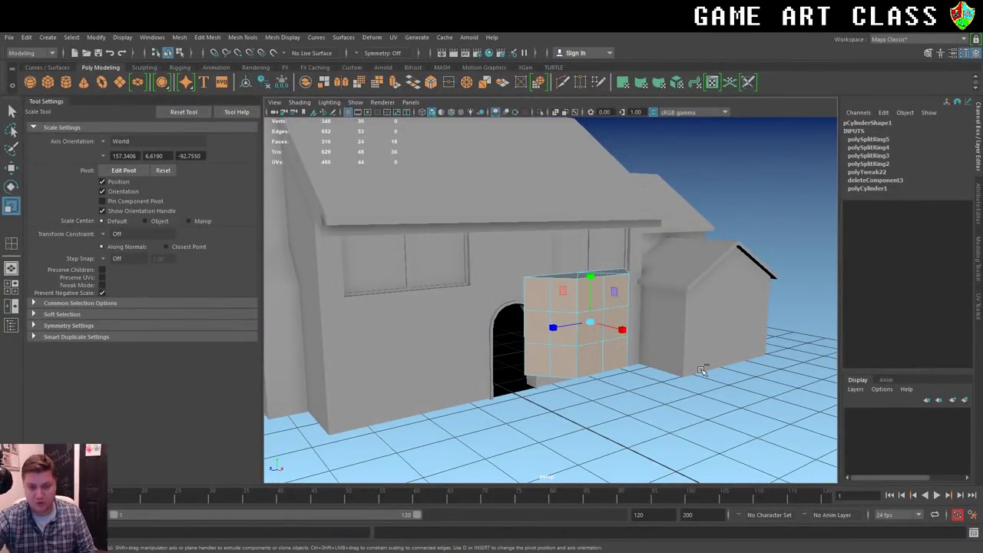
Extrude the window faces individually with Offset 1.3 to form frame borders.
{"action": "key", "text": "ctrl+e"}
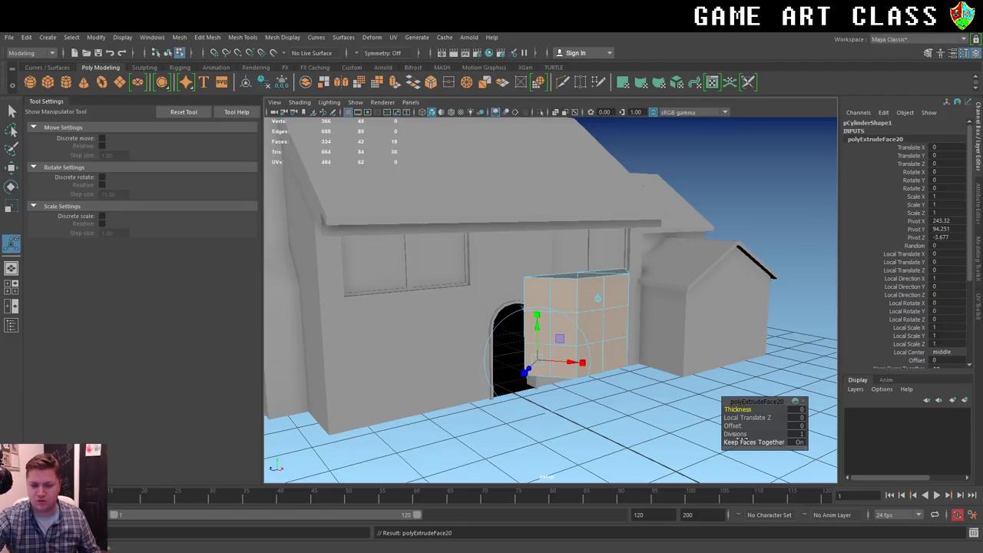
{"action": "left_click", "coordinate": [756, 443]}
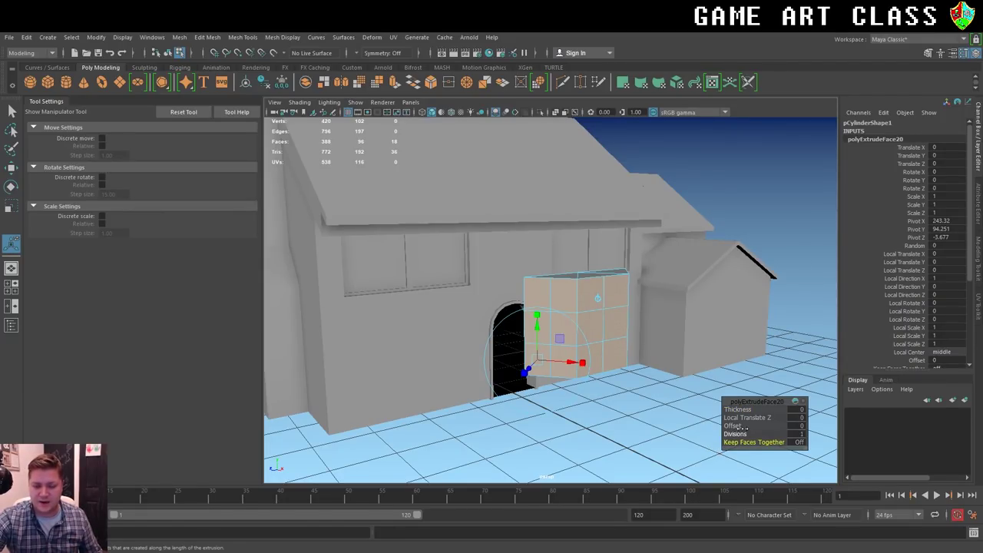
{"action": "left_click_drag", "start_coordinate": [732, 426], "coordinate": [744, 426]}
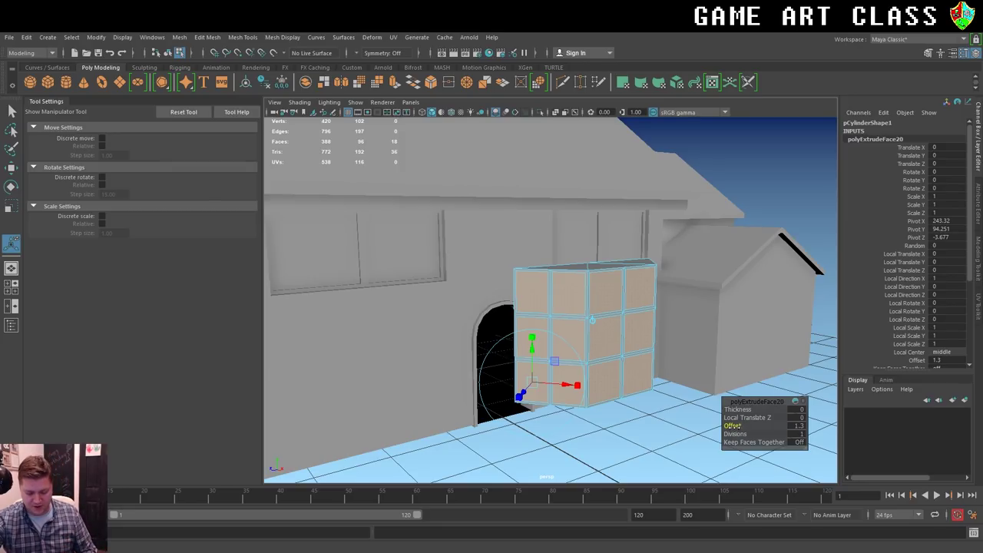
Extrude the panes again with Thickness -2.2 to recess them, back in Object Mode.
{"action": "key", "text": "ctrl+e"}
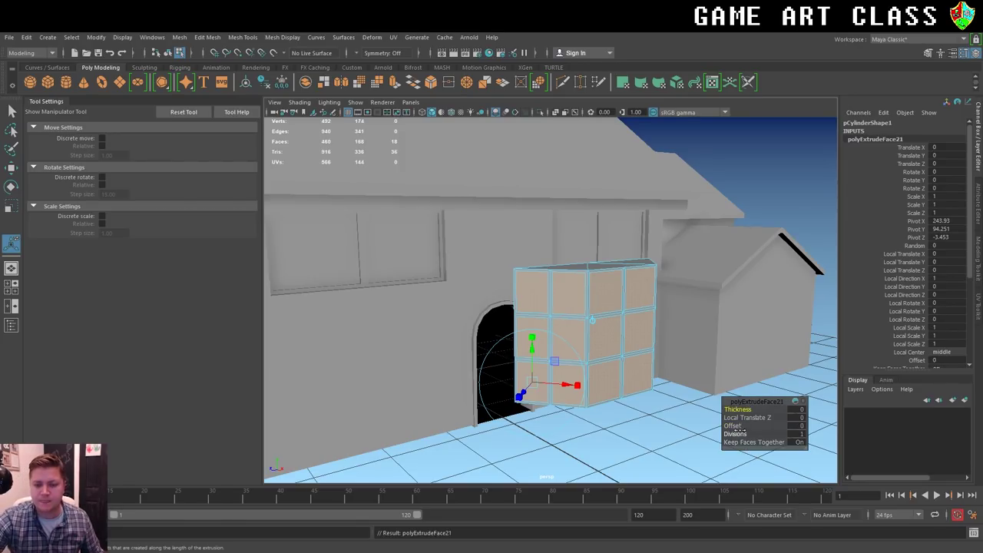
{"action": "left_click_drag", "start_coordinate": [749, 409], "coordinate": [735, 409]}
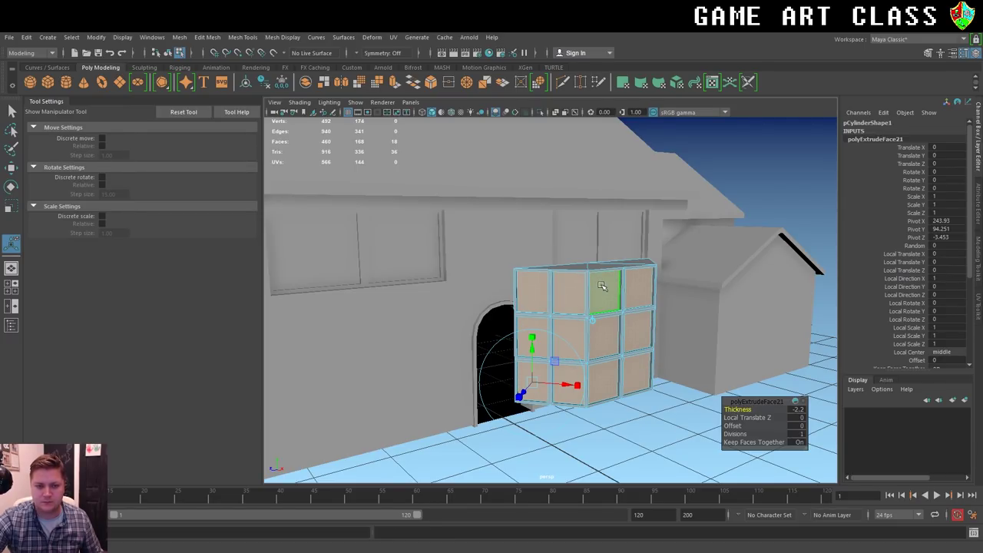
{"action": "right_click_drag", "start_coordinate": [602, 286], "coordinate": [639, 253]}
{"action": "key", "text": "q"}
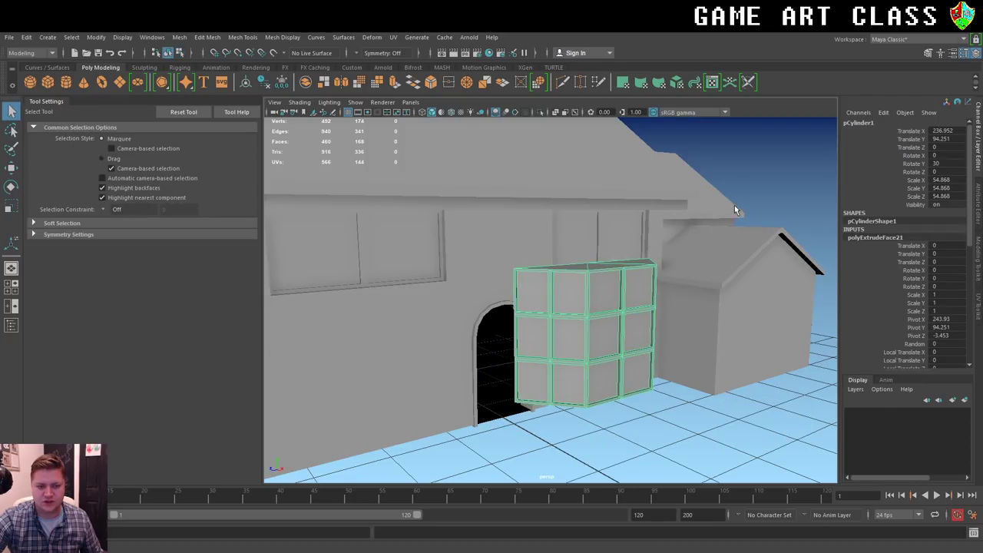
{"action": "left_click_drag", "start_coordinate": [734, 205], "coordinate": [693, 279], "text": "alt"}
{"action": "scroll", "coordinate": [692, 284], "scroll_direction": "down", "scroll_amount": 3}
{"action": "mouse_move", "coordinate": [600, 316]}
{"action": "left_mouse_down", "text": "alt"}
{"action": "mouse_move", "coordinate": [464, 326]}
{"action": "mouse_move", "coordinate": [650, 302]}
{"action": "mouse_move", "coordinate": [653, 285]}
{"action": "mouse_move", "coordinate": [631, 304]}
{"action": "mouse_move", "coordinate": [571, 322]}
{"action": "left_mouse_up", "text": "alt"}
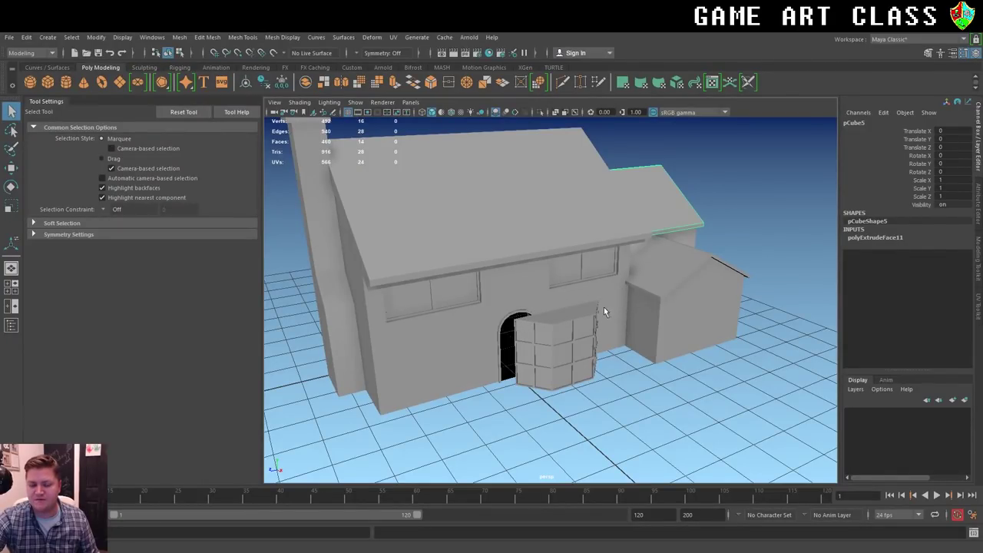
Create a polygon sphere, scale it to about 49 and lift it above the bay window.
{"action": "left_click_drag", "start_coordinate": [537, 332], "coordinate": [590, 332], "text": "alt"}
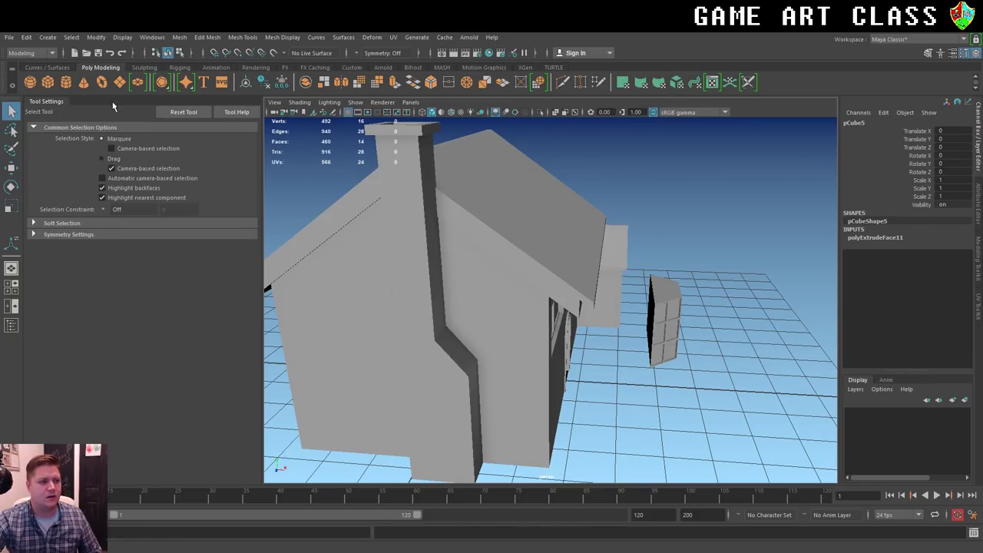
{"action": "left_click", "coordinate": [29, 82]}
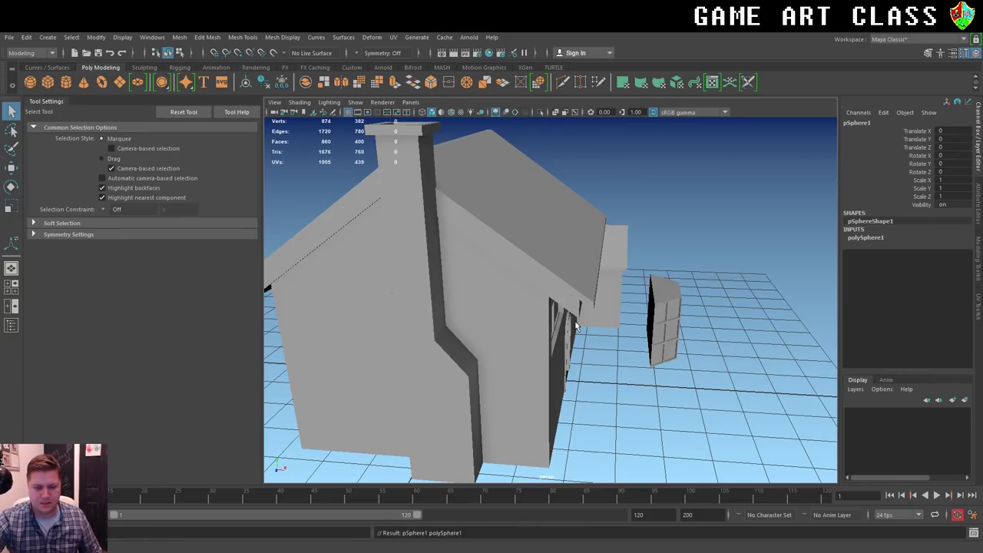
{"action": "key", "text": "w"}
{"action": "key", "text": "r"}
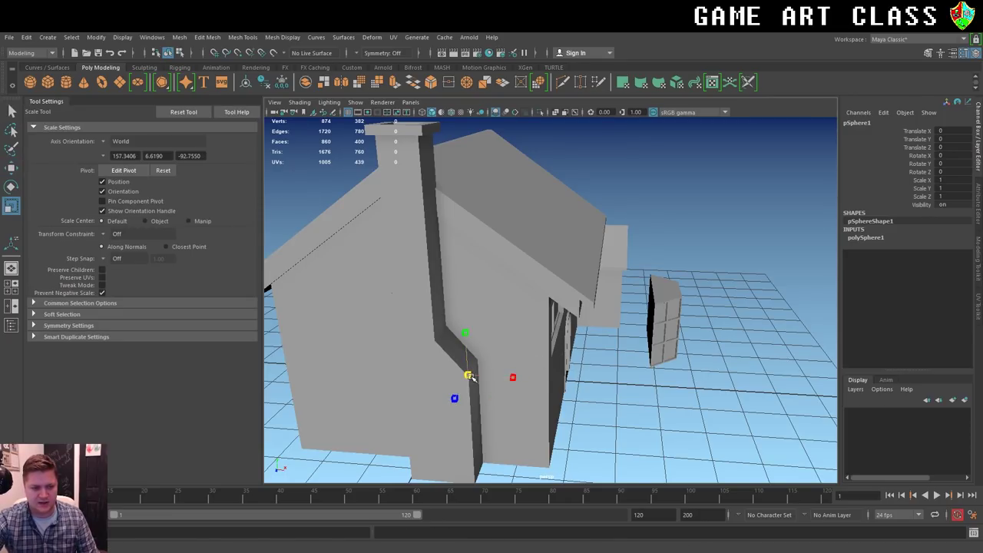
{"action": "left_click_drag", "start_coordinate": [467, 374], "coordinate": [693, 388]}
{"action": "key", "text": "w"}
{"action": "left_click_drag", "start_coordinate": [659, 330], "coordinate": [684, 185]}
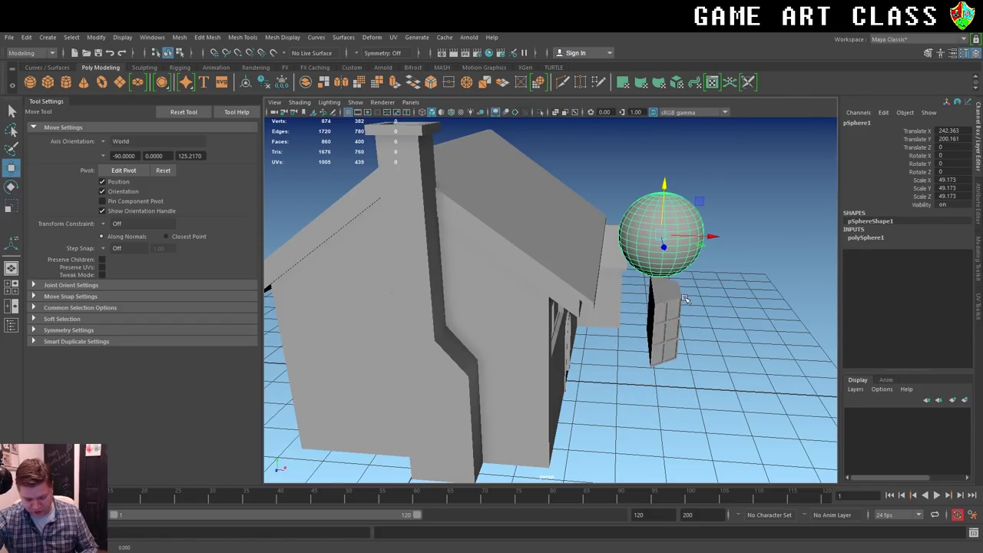
Point-snap the sphere's X to the bay window cylinder's centre.
{"action": "key", "text": "v"}
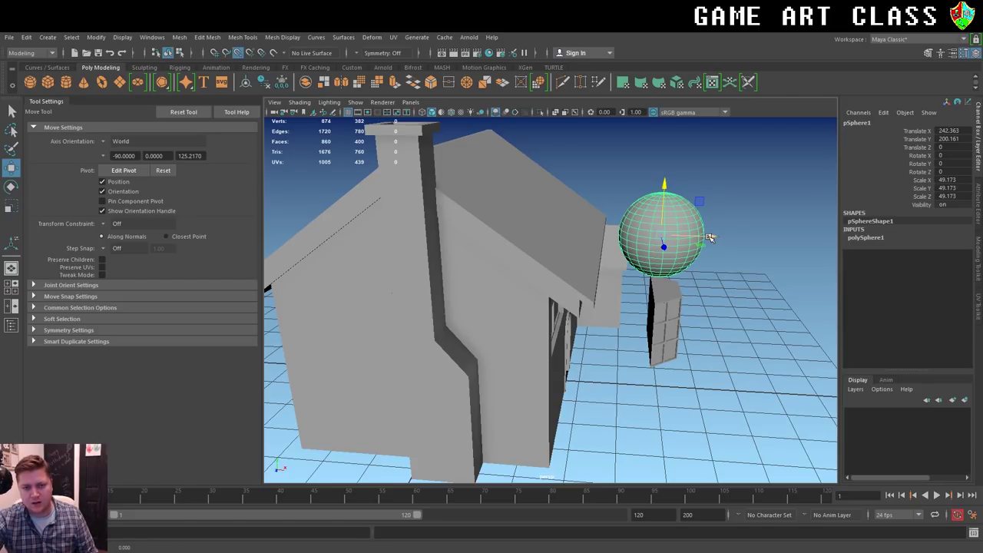
{"action": "left_click_drag", "start_coordinate": [710, 238], "coordinate": [650, 288]}
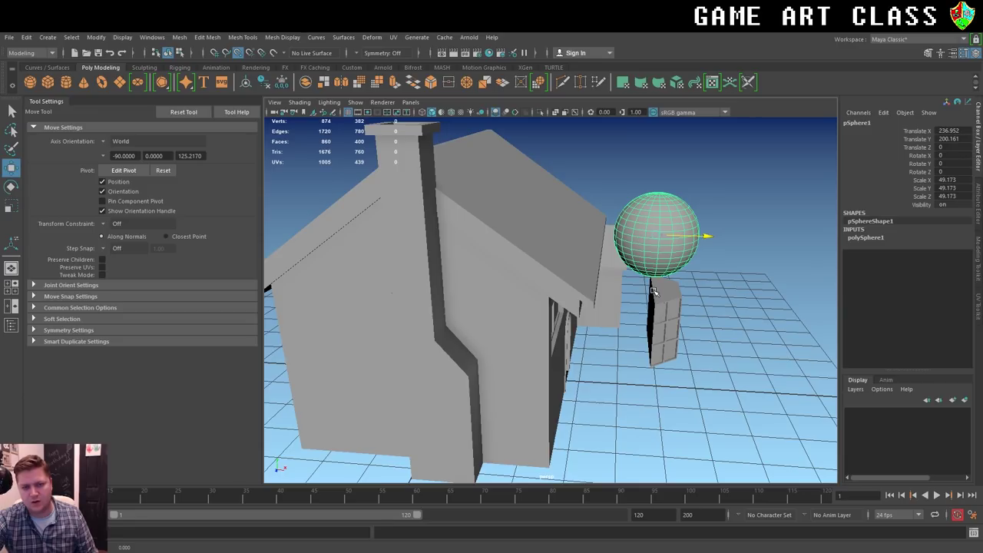
{"action": "left_click_drag", "start_coordinate": [653, 290], "coordinate": [652, 290]}
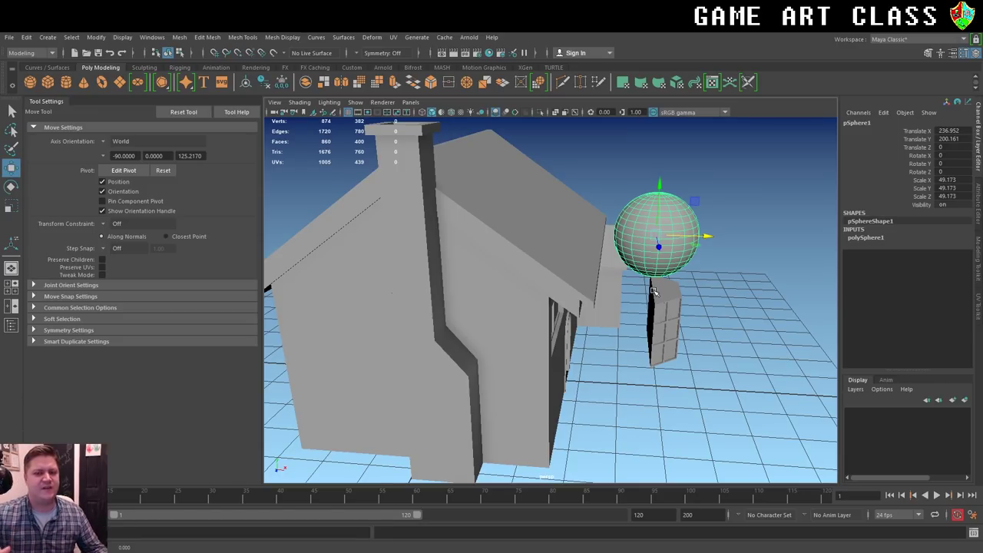
{"action": "left_click", "coordinate": [868, 238]}
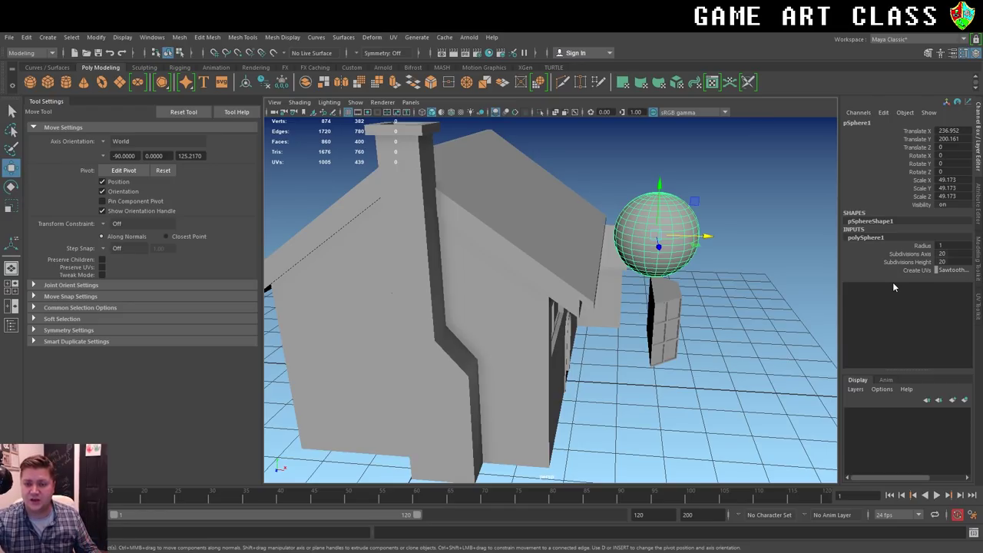
Set polySphere1 Subdivisions Axis to 6 and Subdivisions Height to 12.
{"action": "left_click", "coordinate": [943, 254]}
{"action": "type", "text": "8"}
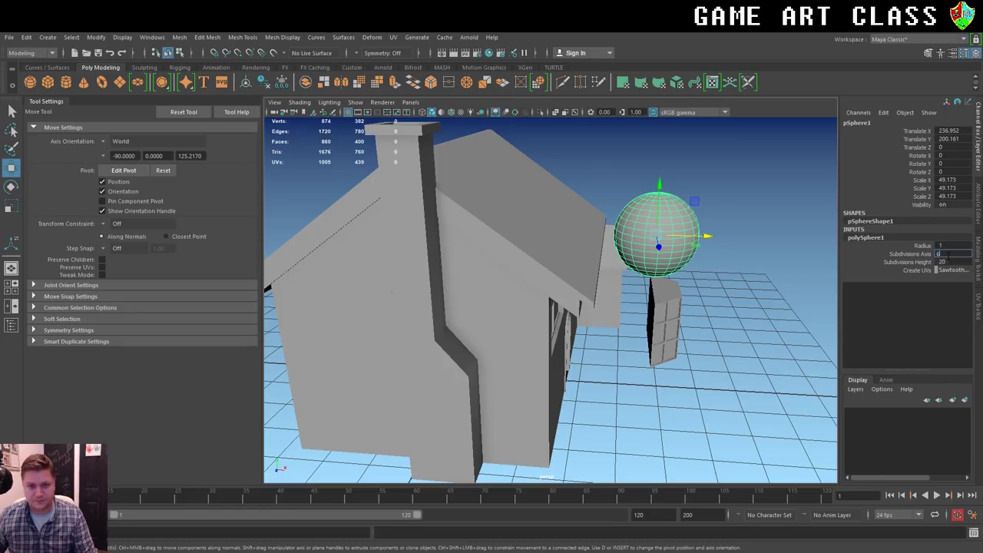
{"action": "key", "text": "Return"}
{"action": "left_click", "coordinate": [948, 262]}
{"action": "type", "text": "12"}
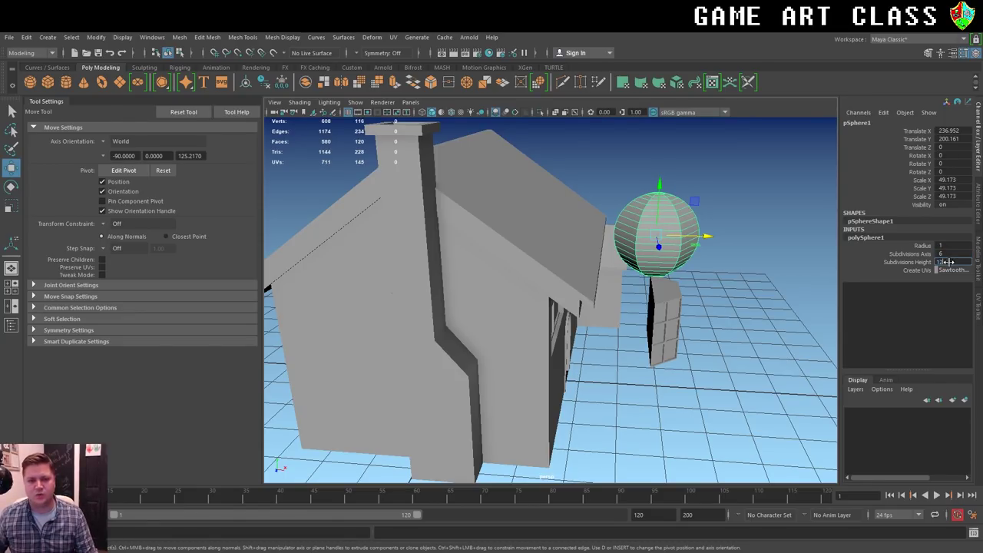
{"action": "key", "text": "Return"}
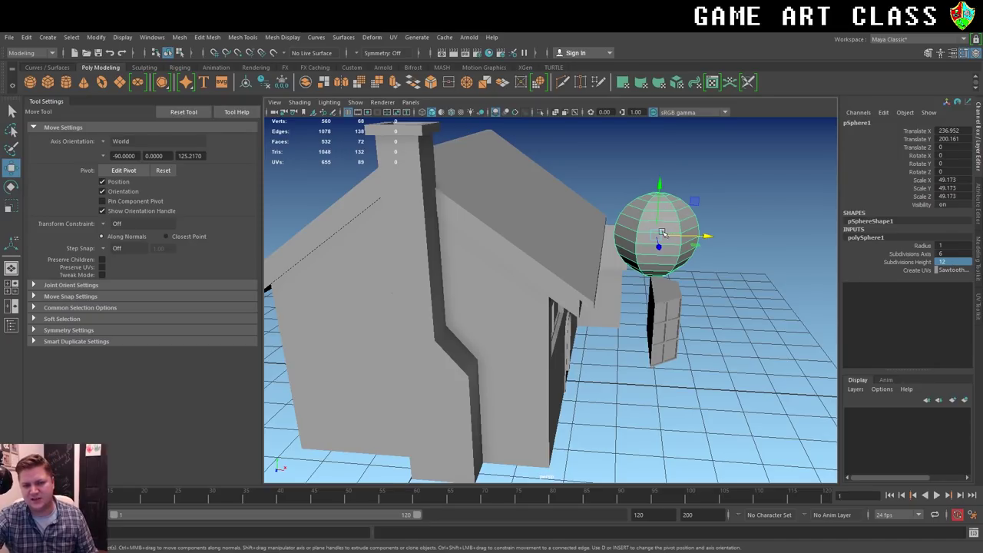
Rotate the sphere to 30° in Y so its facets align with the hexagonal window.
{"action": "left_click_drag", "start_coordinate": [688, 276], "coordinate": [580, 300], "text": "alt"}
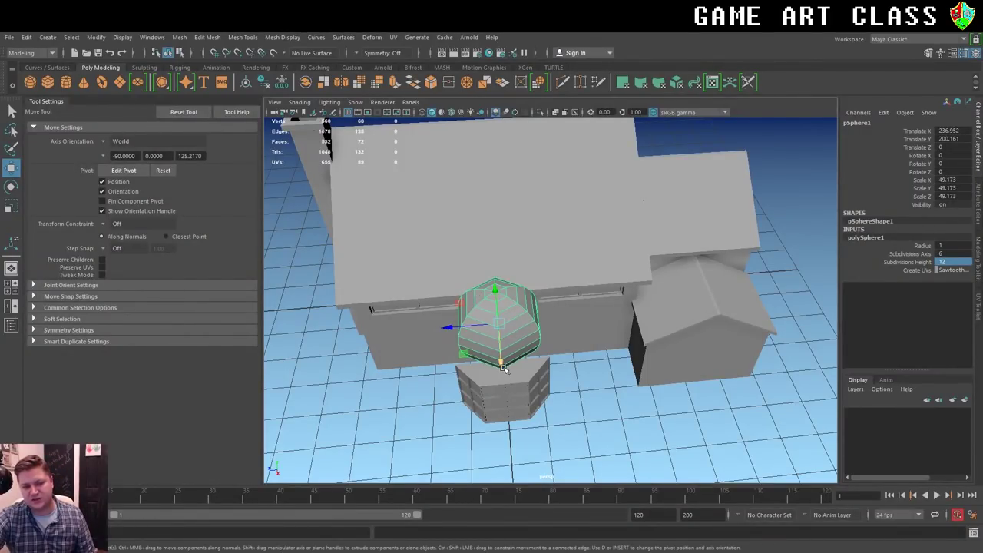
{"action": "key", "text": "e"}
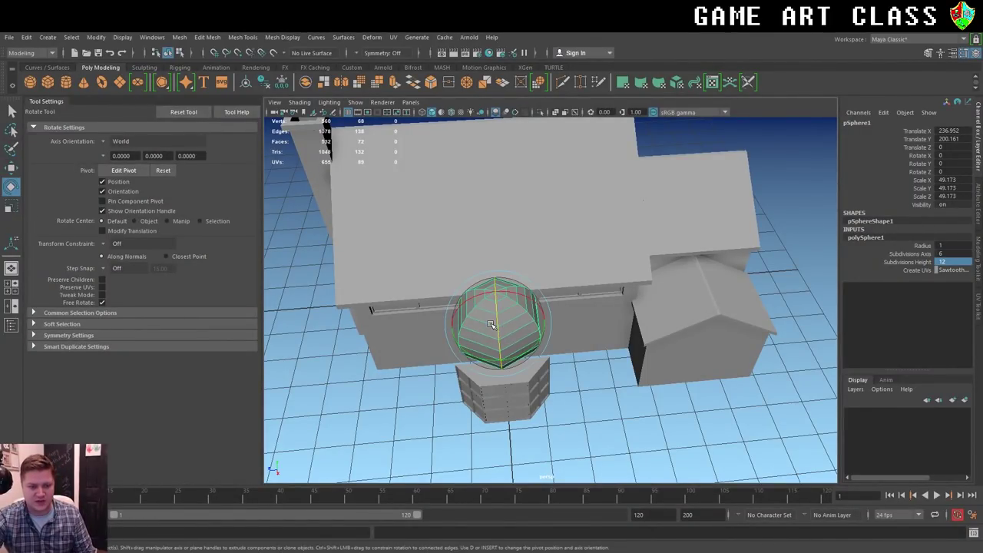
{"action": "mouse_move", "coordinate": [490, 325]}
{"action": "left_mouse_down"}
{"action": "mouse_move", "coordinate": [478, 374]}
{"action": "mouse_move", "coordinate": [499, 365]}
{"action": "left_mouse_up"}
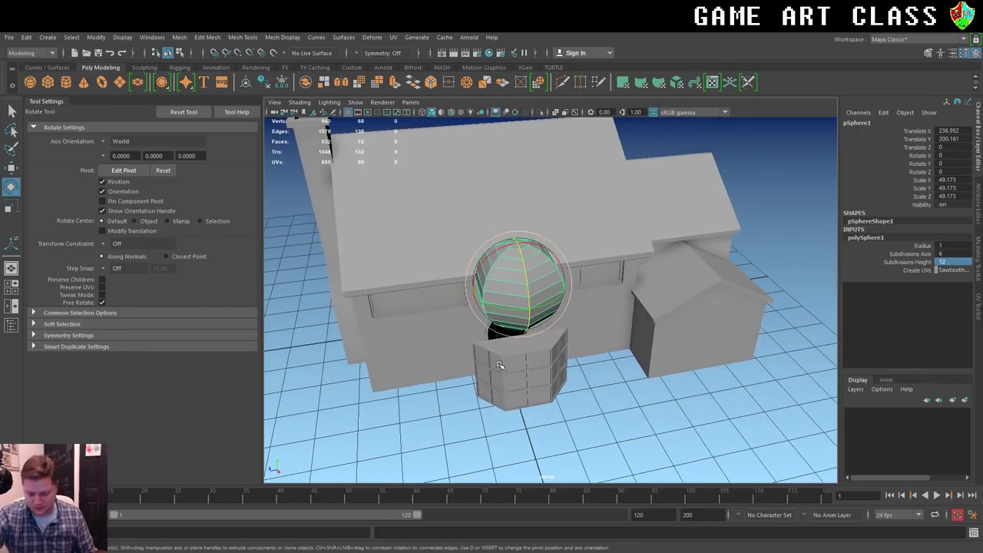
{"action": "left_click_drag", "start_coordinate": [513, 322], "coordinate": [528, 310]}
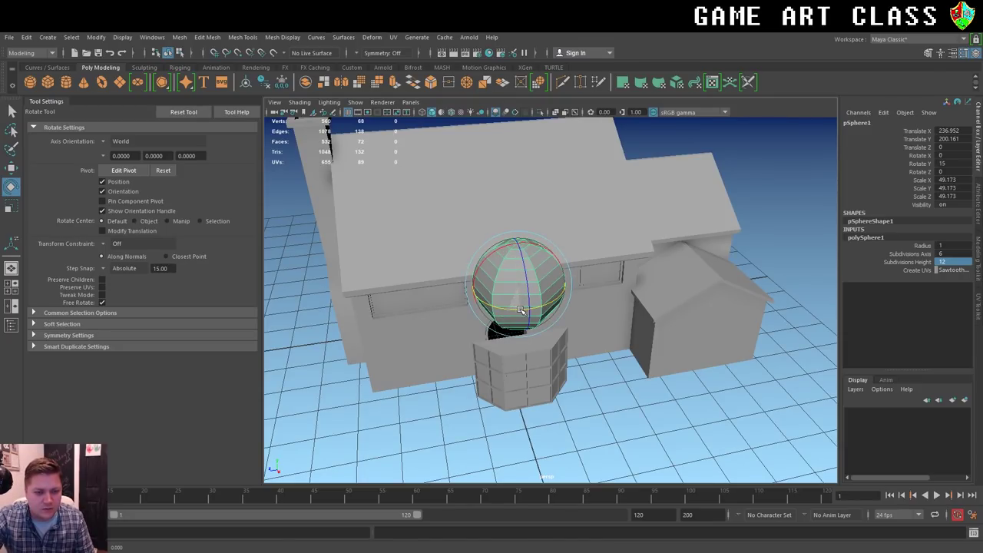
{"action": "right_click_drag", "start_coordinate": [511, 268], "coordinate": [533, 290]}
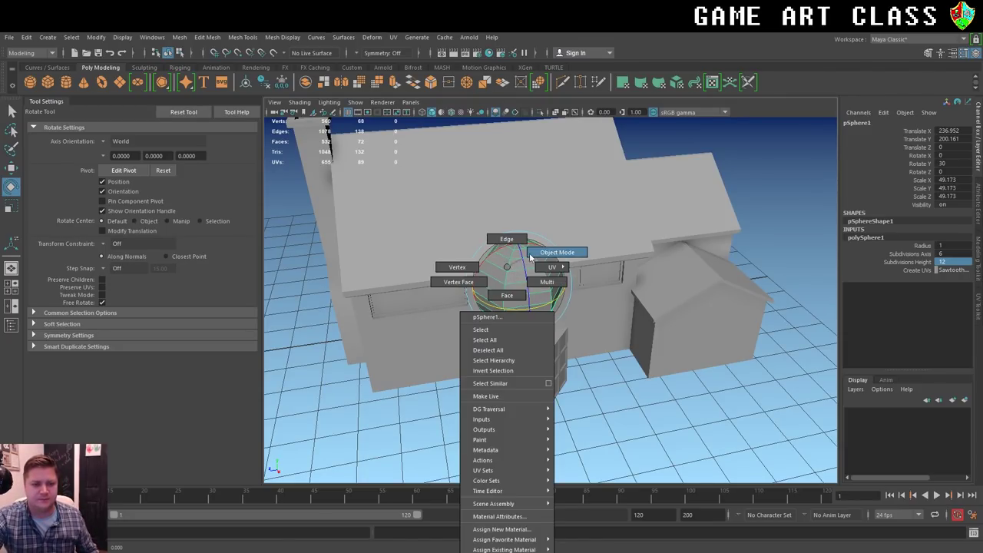
{"action": "mouse_move", "coordinate": [533, 290]}
{"action": "left_mouse_down", "text": "alt"}
{"action": "mouse_move", "coordinate": [511, 290]}
{"action": "mouse_move", "coordinate": [528, 257]}
{"action": "left_mouse_up", "text": "alt"}
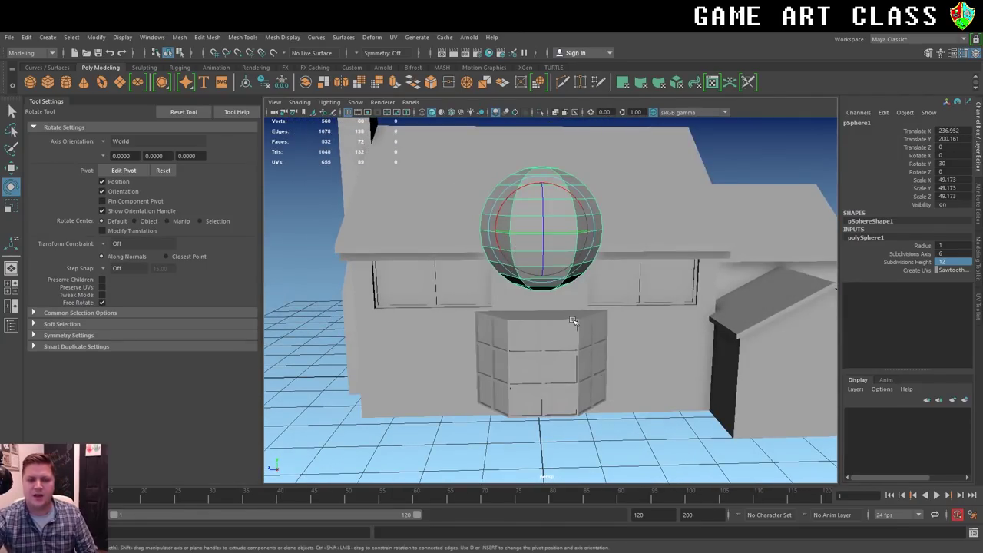
Maximize the side view and frame the sphere.
{"action": "key", "text": "space"}
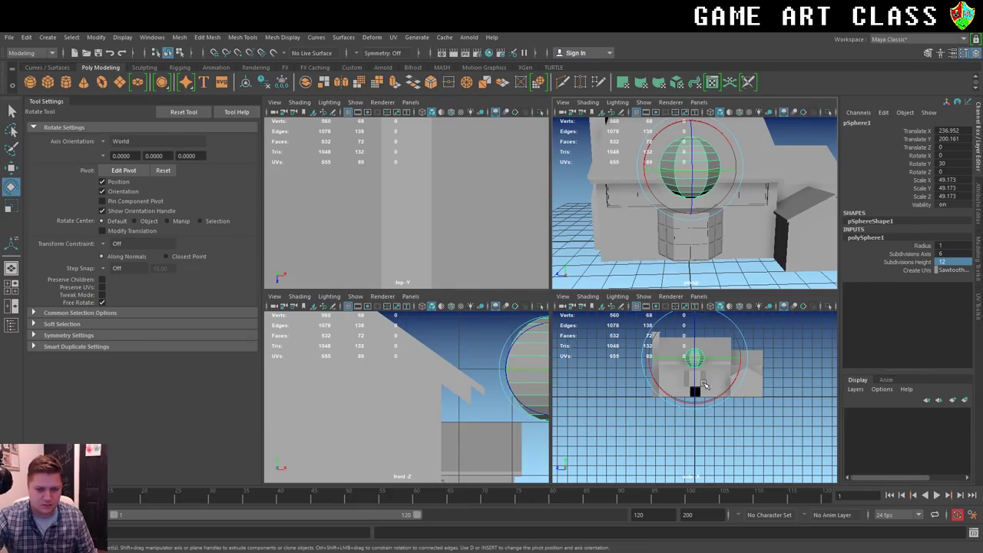
{"action": "key", "text": "space"}
{"action": "scroll", "coordinate": [598, 288], "scroll_direction": "up", "scroll_amount": 2}
{"action": "scroll", "coordinate": [572, 275], "scroll_direction": "up", "scroll_amount": 2}
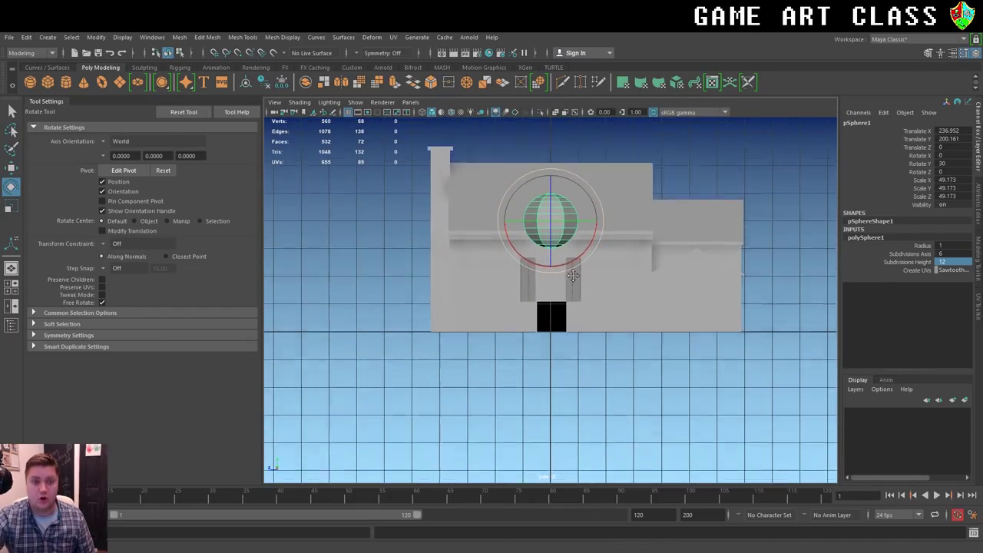
{"action": "middle_click_drag", "start_coordinate": [573, 275], "coordinate": [588, 341], "text": "alt"}
Select and delete the lower half of the sphere's faces.
{"action": "key", "text": "w"}
{"action": "right_click", "coordinate": [592, 268]}
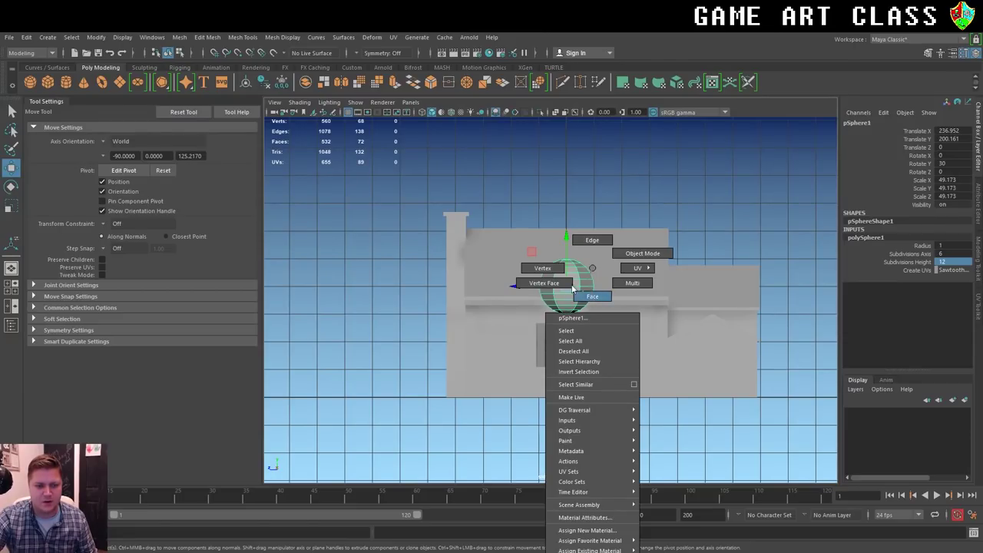
{"action": "left_click_drag", "start_coordinate": [649, 355], "coordinate": [529, 287]}
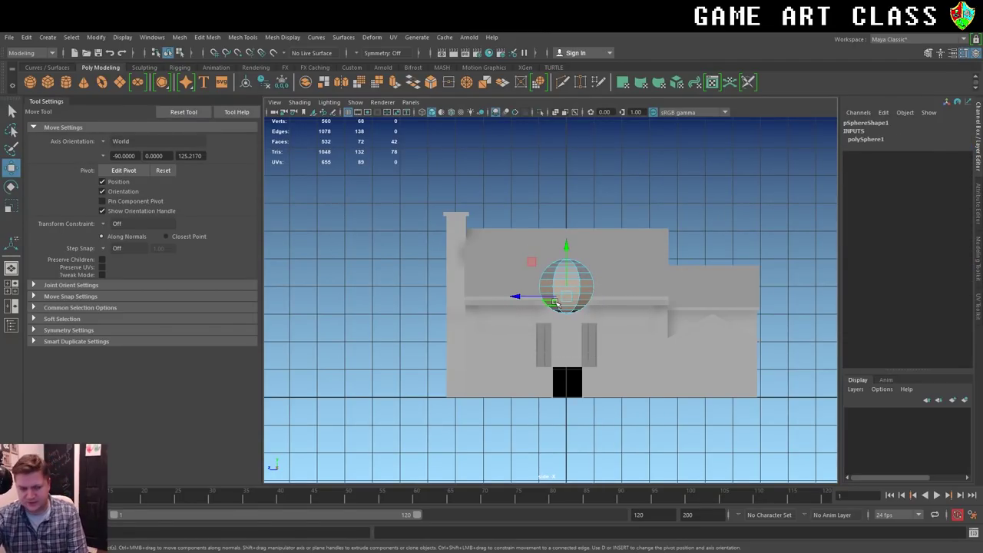
{"action": "key", "text": "Delete"}
In front view, select and delete an additional band of dome faces.
{"action": "key", "text": "space"}
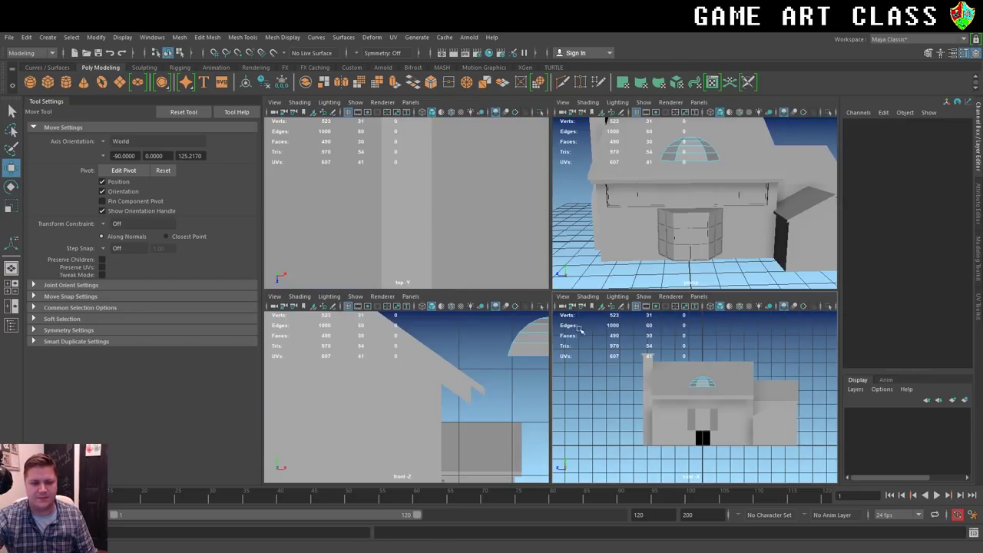
{"action": "key", "text": "space"}
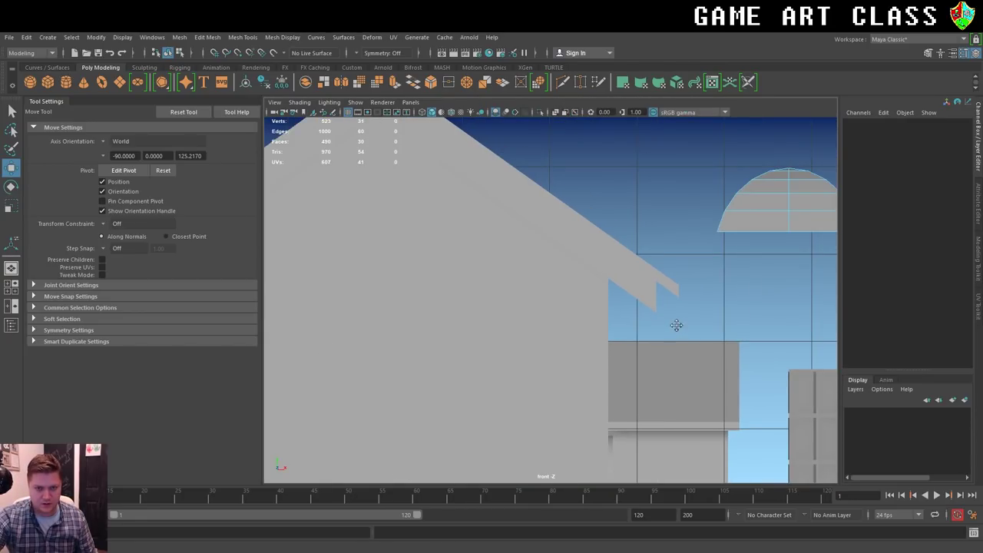
{"action": "middle_click_drag", "start_coordinate": [675, 324], "coordinate": [541, 395], "text": "alt"}
{"action": "left_click_drag", "start_coordinate": [555, 198], "coordinate": [649, 374]}
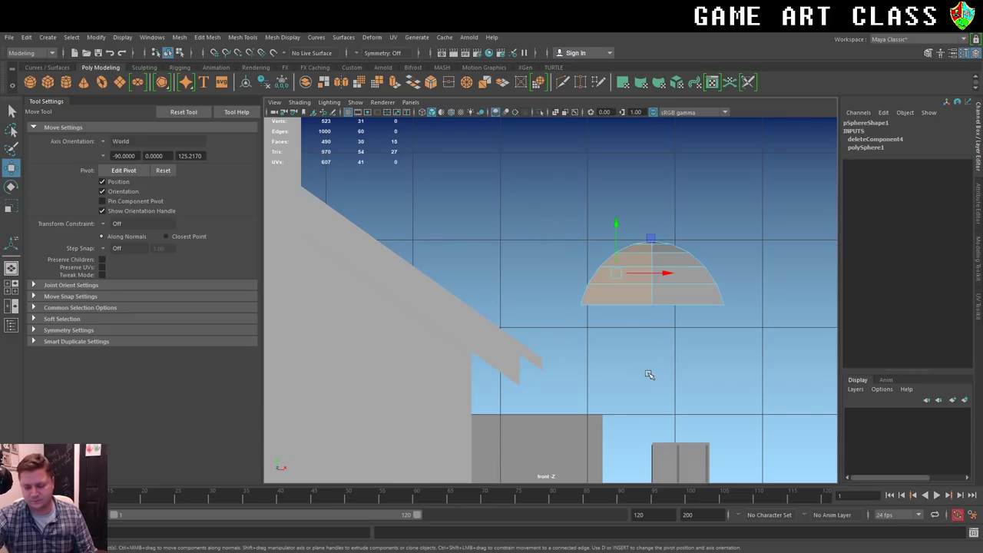
{"action": "key", "text": "Delete"}
{"action": "key", "text": "space"}
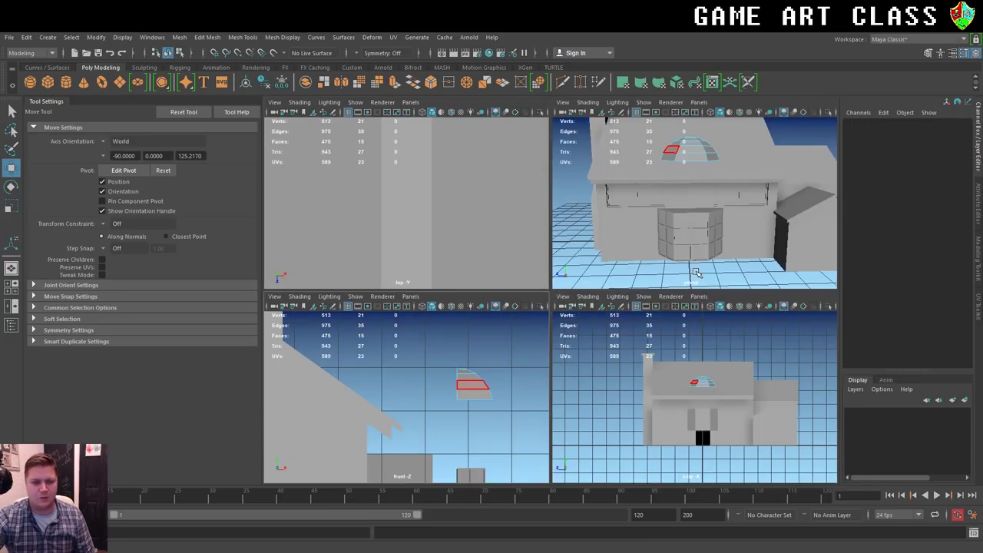
{"action": "key", "text": "space"}
{"action": "mouse_move", "coordinate": [539, 299]}
{"action": "left_mouse_down", "text": "alt"}
{"action": "mouse_move", "coordinate": [512, 261]}
{"action": "mouse_move", "coordinate": [548, 268]}
{"action": "left_mouse_up", "text": "alt"}
{"action": "right_click", "coordinate": [660, 227]}
Snap the dome's pivot to a rim vertex using pivot edit mode (D).
{"action": "right_click_drag", "start_coordinate": [661, 227], "coordinate": [708, 211]}
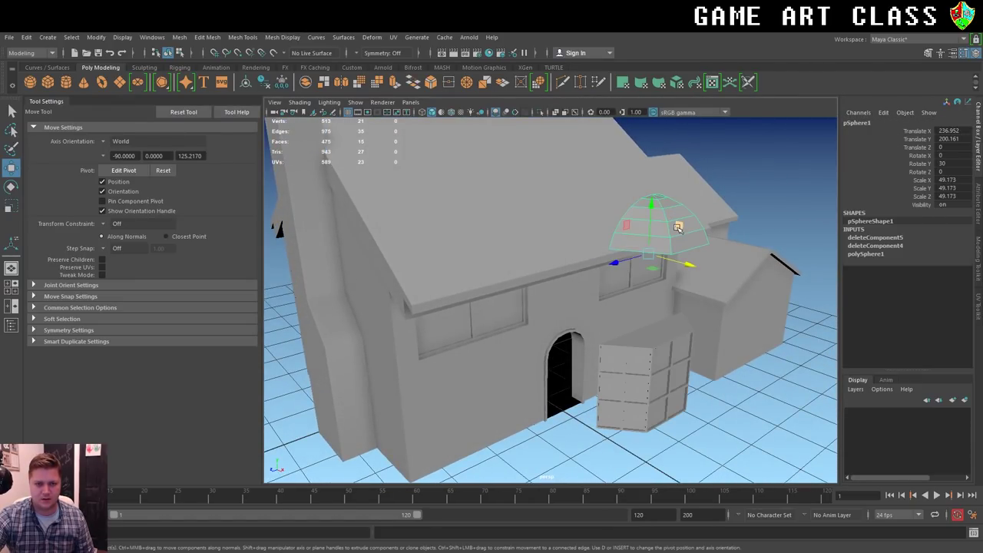
{"action": "left_click_drag", "start_coordinate": [676, 230], "coordinate": [618, 262], "text": "alt"}
{"action": "mouse_move", "coordinate": [615, 261]}
{"action": "left_mouse_down", "text": "alt"}
{"action": "mouse_move", "coordinate": [669, 256]}
{"action": "mouse_move", "coordinate": [767, 307]}
{"action": "left_mouse_up", "text": "alt"}
{"action": "left_click_drag", "start_coordinate": [680, 235], "coordinate": [691, 243], "text": "alt"}
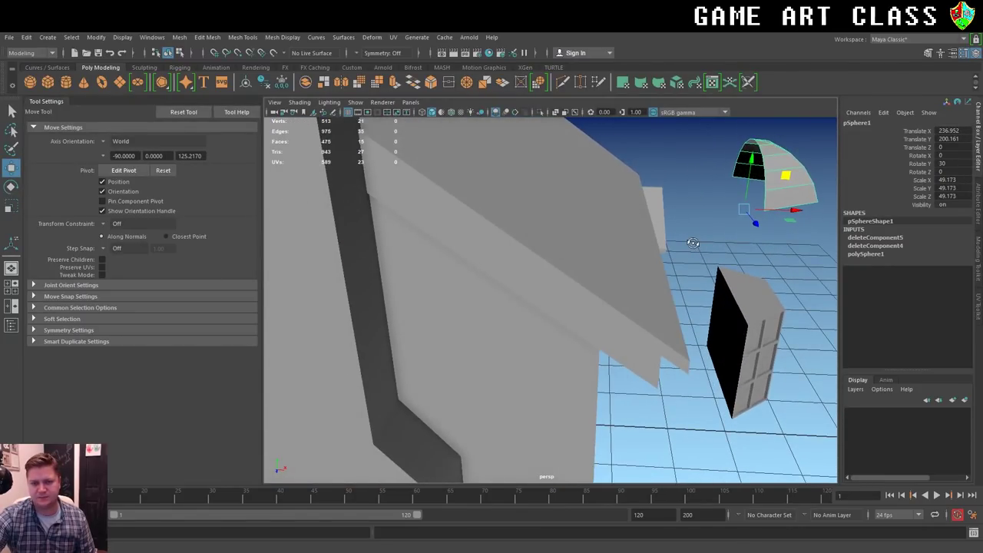
{"action": "key", "text": "d"}
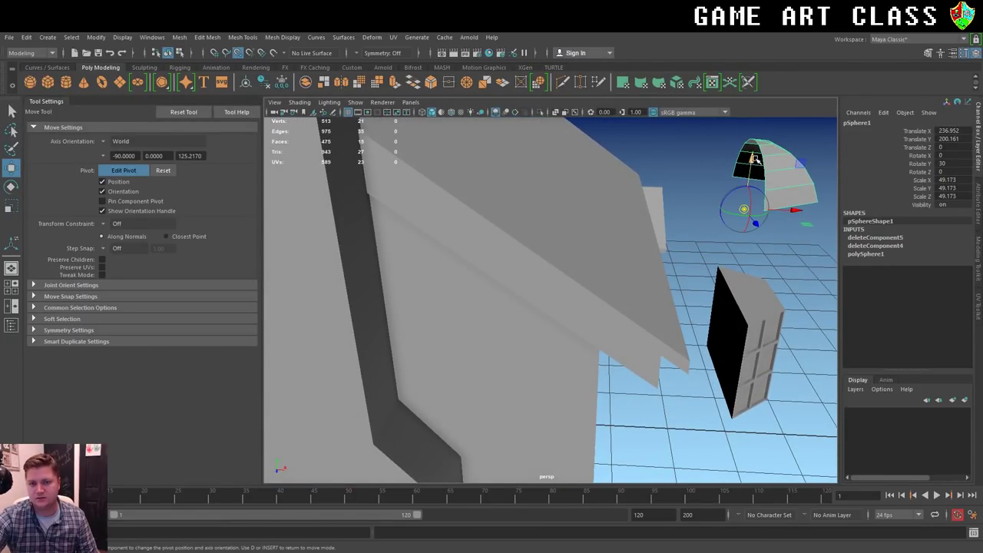
{"action": "left_click_drag", "start_coordinate": [754, 159], "coordinate": [765, 211]}
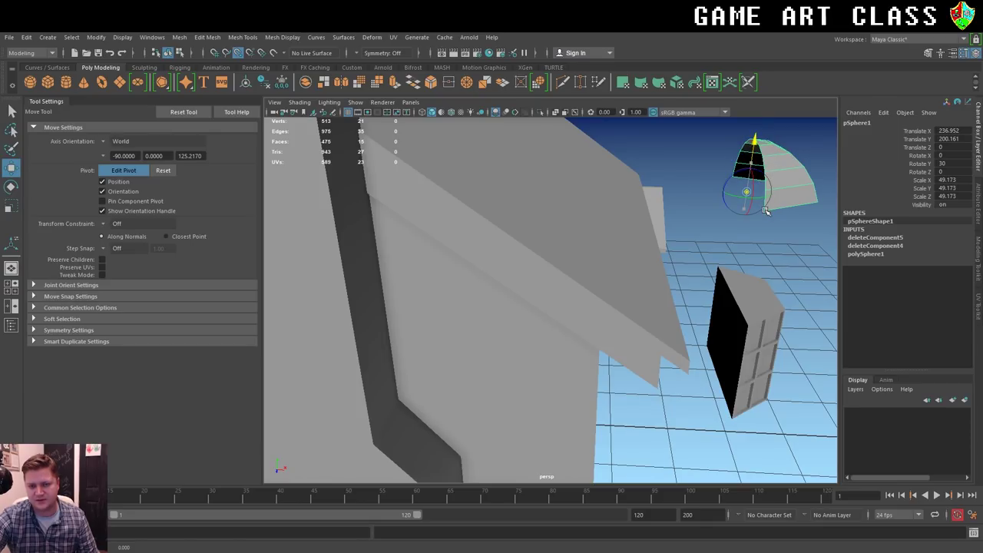
{"action": "key", "text": "d"}
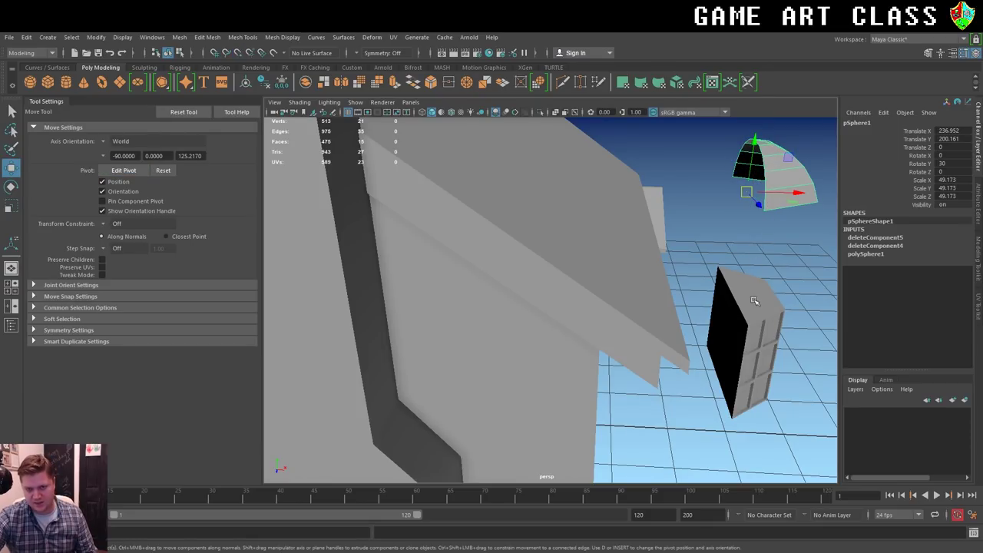
Lower the dome along Y to about 121.278 so it rests on the bay window.
{"action": "left_click_drag", "start_coordinate": [762, 309], "coordinate": [754, 293], "text": "alt"}
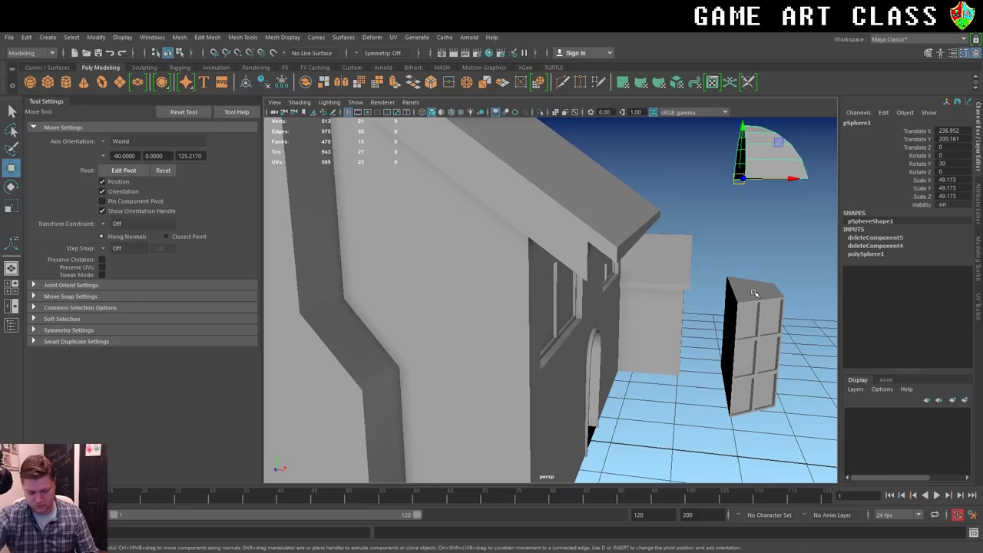
{"action": "mouse_move", "coordinate": [755, 294]}
{"action": "middle_mouse_down"}
{"action": "mouse_move", "coordinate": [745, 275]}
{"action": "mouse_move", "coordinate": [742, 302]}
{"action": "middle_mouse_up"}
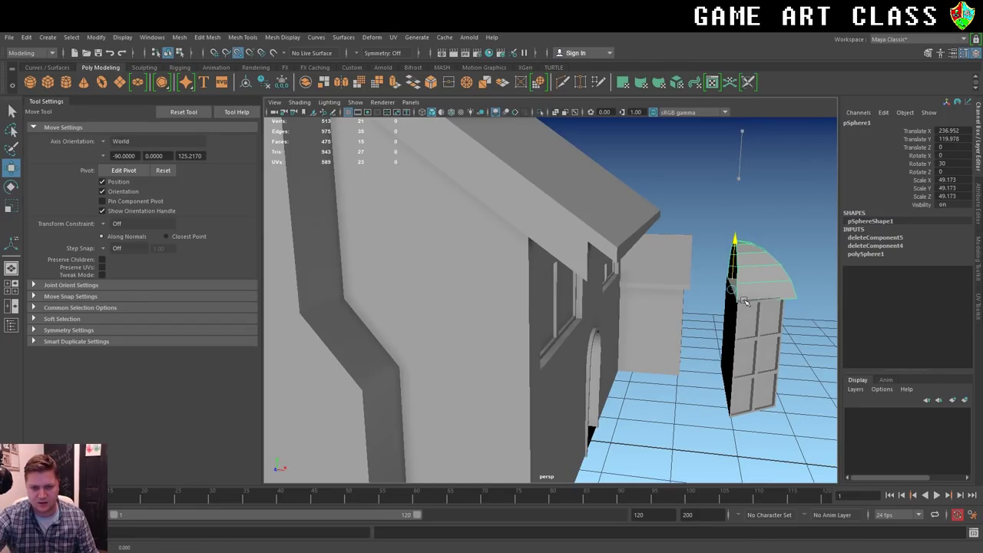
{"action": "key", "text": "ctrl+z"}
{"action": "left_click_drag", "start_coordinate": [743, 301], "coordinate": [640, 300], "text": "alt"}
{"action": "scroll", "coordinate": [674, 304], "scroll_direction": "up", "scroll_amount": 8}
Scale the half-dome with the Scale tool until it covers the hexagonal bay top.
{"action": "key", "text": "r"}
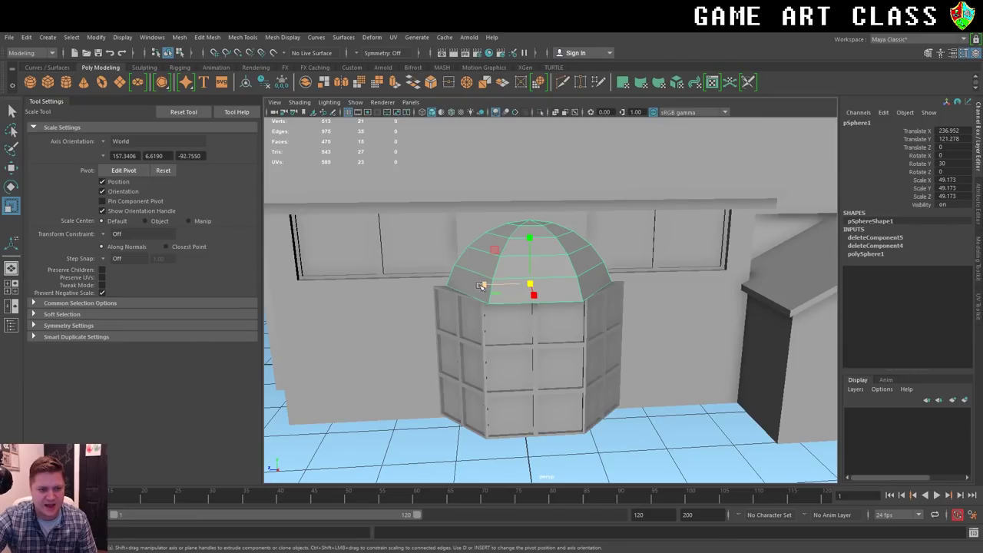
{"action": "left_click_drag", "start_coordinate": [480, 286], "coordinate": [476, 287]}
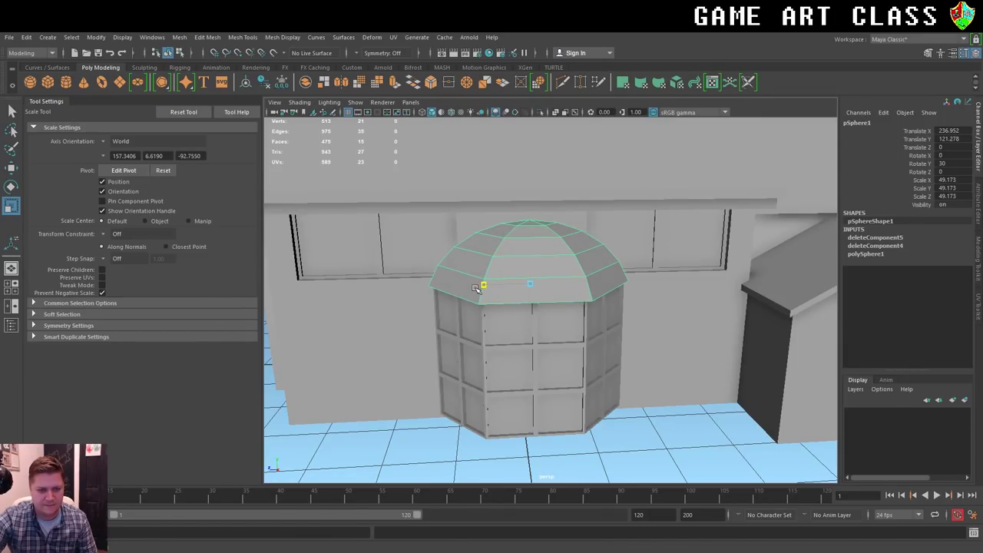
{"action": "left_click_drag", "start_coordinate": [476, 287], "coordinate": [700, 260]}
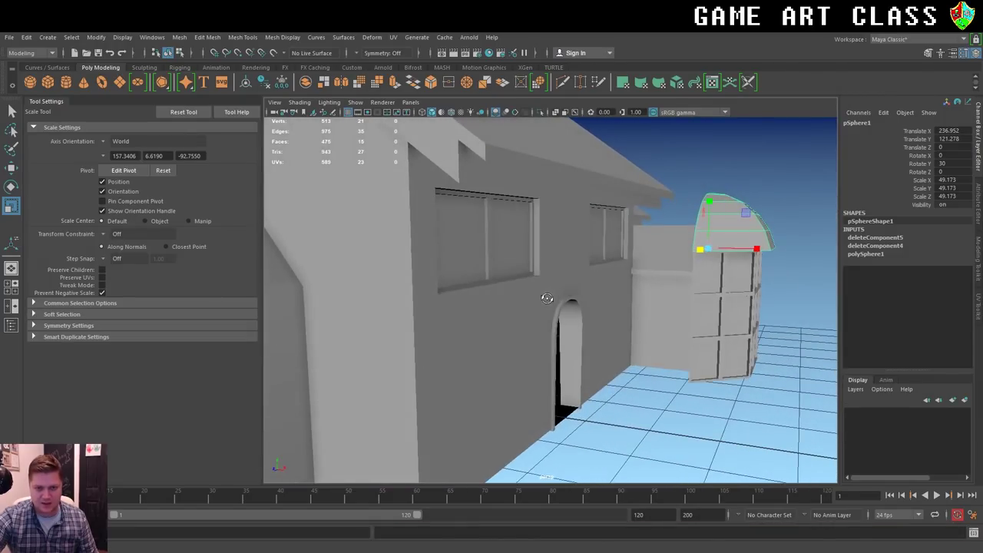
{"action": "mouse_move", "coordinate": [758, 250]}
{"action": "left_mouse_down"}
{"action": "mouse_move", "coordinate": [690, 302]}
{"action": "mouse_move", "coordinate": [705, 300]}
{"action": "mouse_move", "coordinate": [609, 331]}
{"action": "left_mouse_up"}
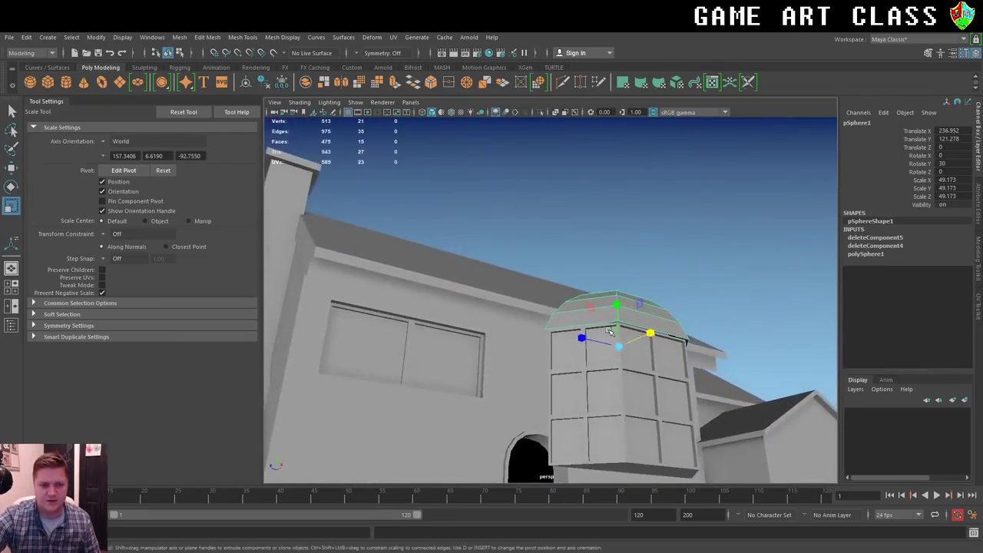
Select the dome's bottom rim edges in Edge mode and extrude them.
{"action": "key", "text": "f"}
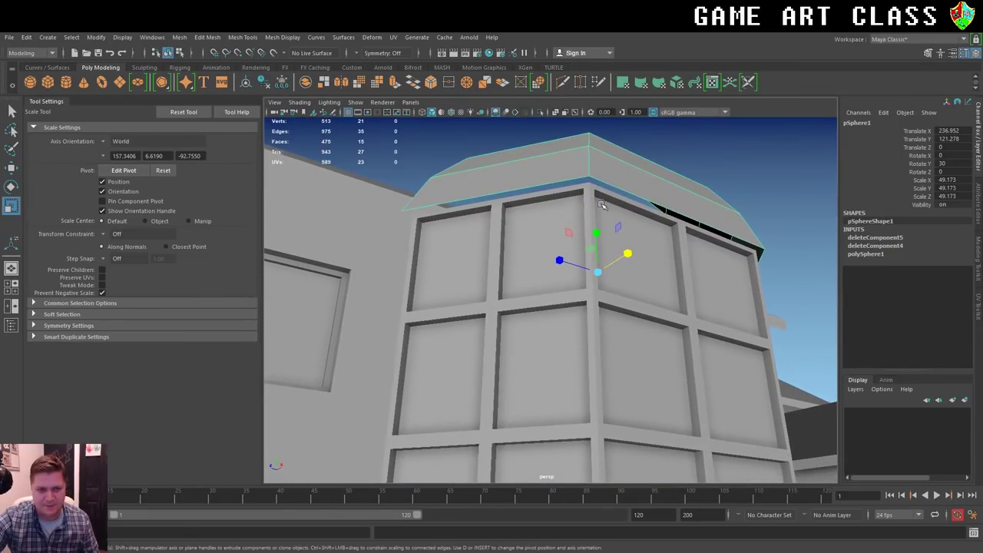
{"action": "right_click", "coordinate": [618, 178]}
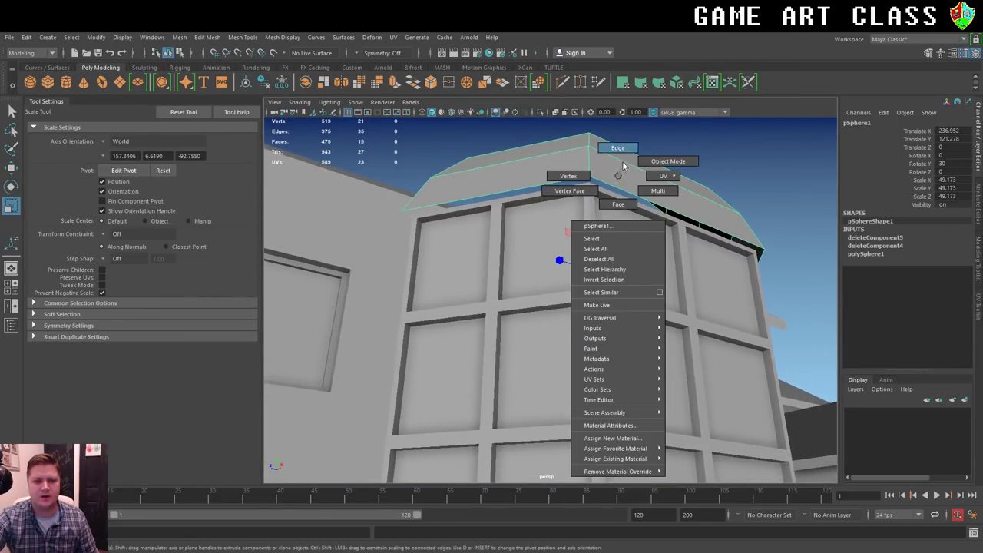
{"action": "left_click", "coordinate": [627, 153]}
{"action": "left_click", "coordinate": [532, 189]}
{"action": "mouse_move", "coordinate": [532, 188]}
{"action": "left_mouse_down", "text": "alt"}
{"action": "mouse_move", "coordinate": [684, 221]}
{"action": "mouse_move", "coordinate": [495, 252]}
{"action": "mouse_move", "coordinate": [527, 272]}
{"action": "left_mouse_up", "text": "alt"}
{"action": "left_click", "coordinate": [486, 258]}
{"action": "left_click", "coordinate": [531, 268], "text": "shift"}
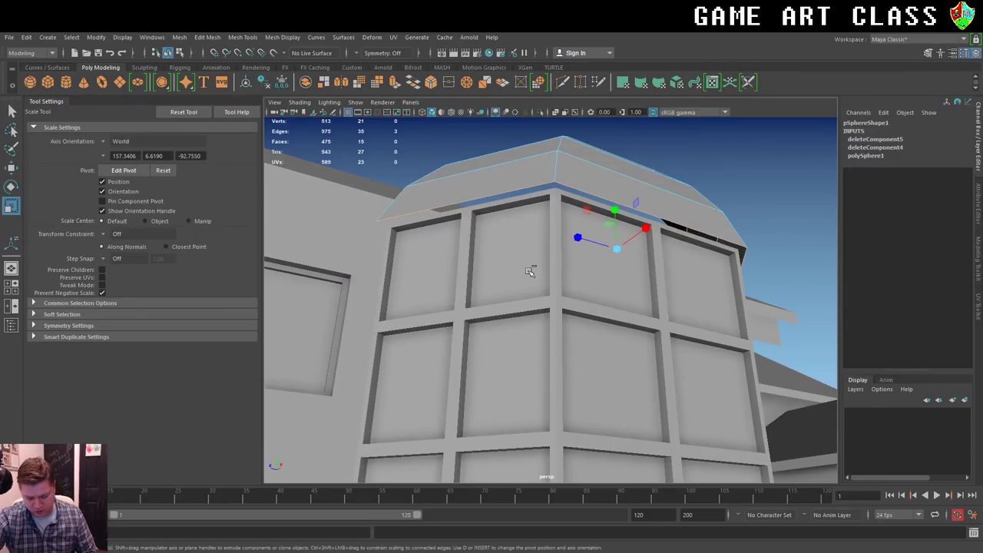
{"action": "key", "text": "ctrl+e"}
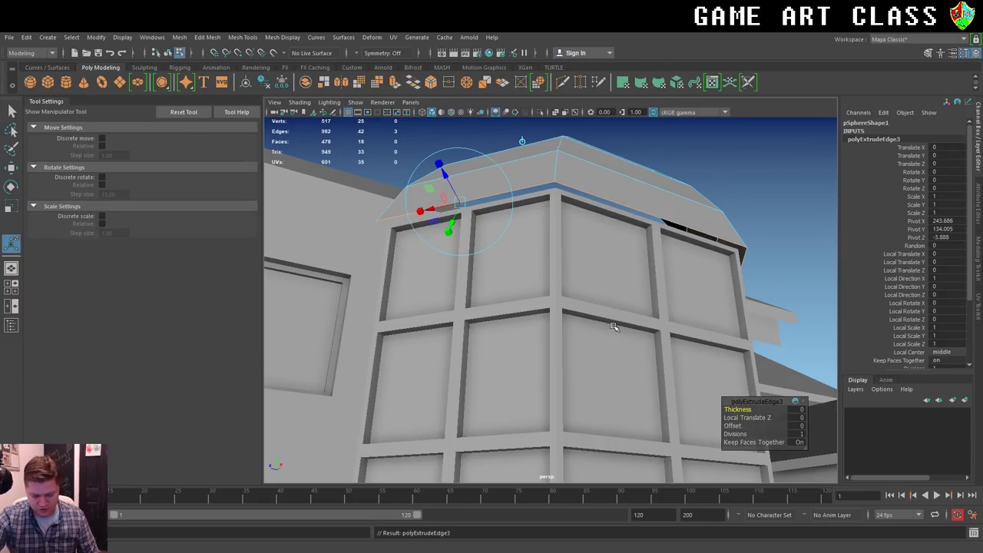
Scale the extruded rim edges outward into an overhanging eave above the bay.
{"action": "key", "text": "r"}
{"action": "left_click_drag", "start_coordinate": [618, 242], "coordinate": [583, 254]}
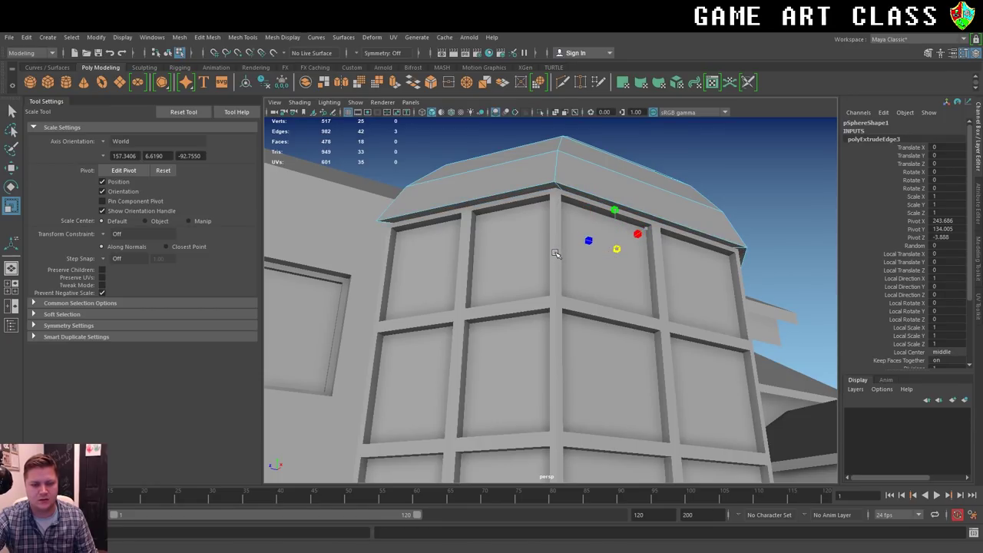
{"action": "key", "text": "ctrl+z"}
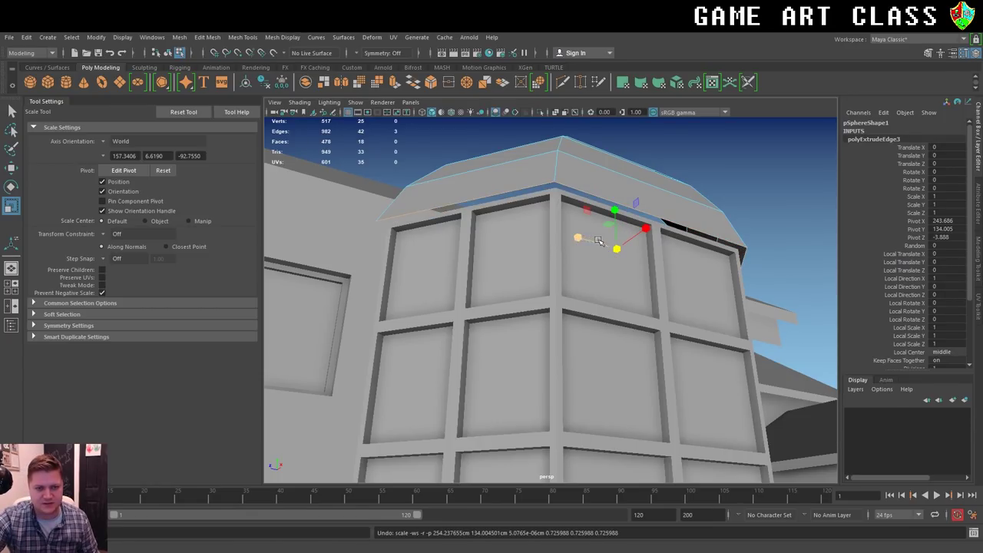
{"action": "mouse_move", "coordinate": [607, 224]}
{"action": "left_mouse_down"}
{"action": "mouse_move", "coordinate": [497, 220]}
{"action": "mouse_move", "coordinate": [546, 235]}
{"action": "mouse_move", "coordinate": [532, 237]}
{"action": "left_mouse_up"}
{"action": "key", "text": "f"}
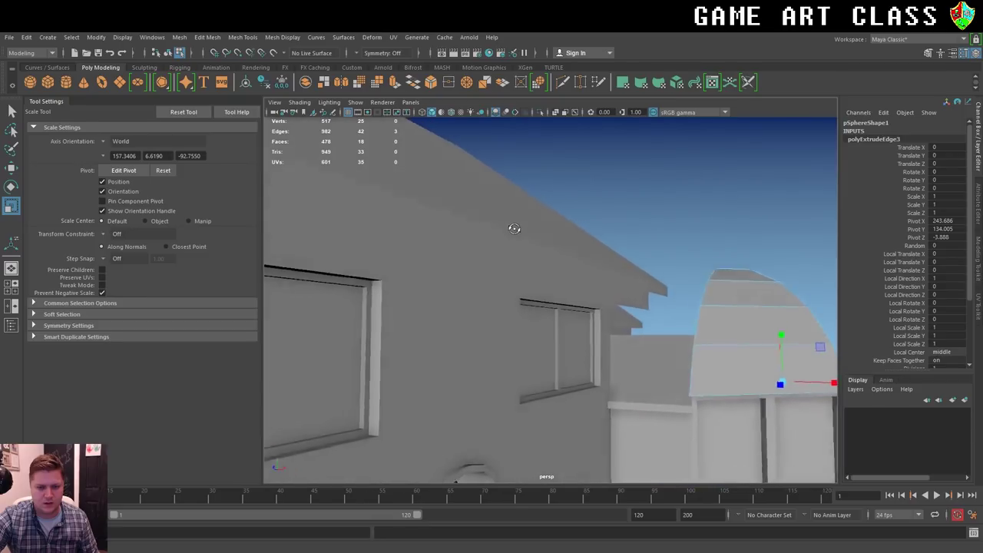
{"action": "scroll", "coordinate": [473, 220], "scroll_direction": "down", "scroll_amount": 5}
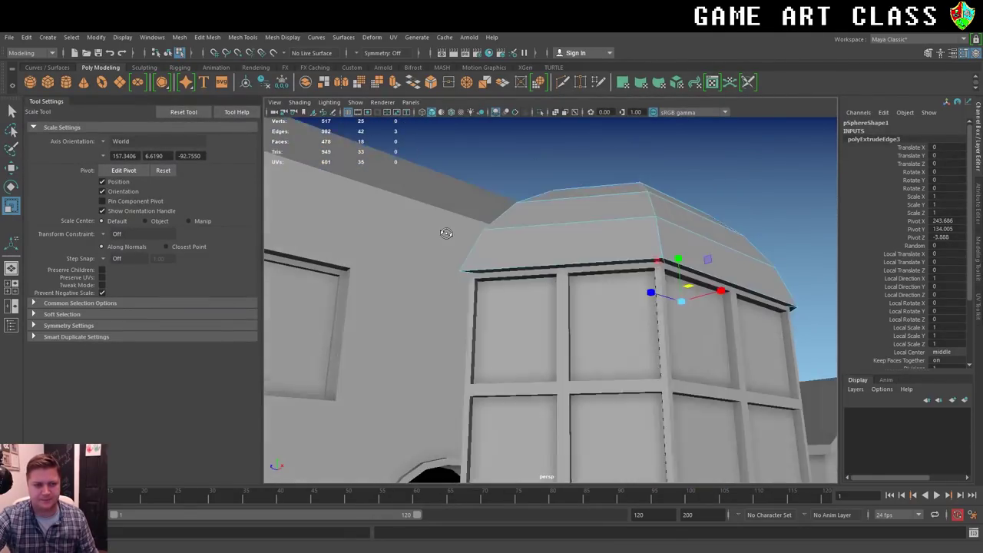
{"action": "right_click_drag", "start_coordinate": [575, 215], "coordinate": [620, 213]}
{"action": "scroll", "coordinate": [620, 213], "scroll_direction": "down", "scroll_amount": 3}
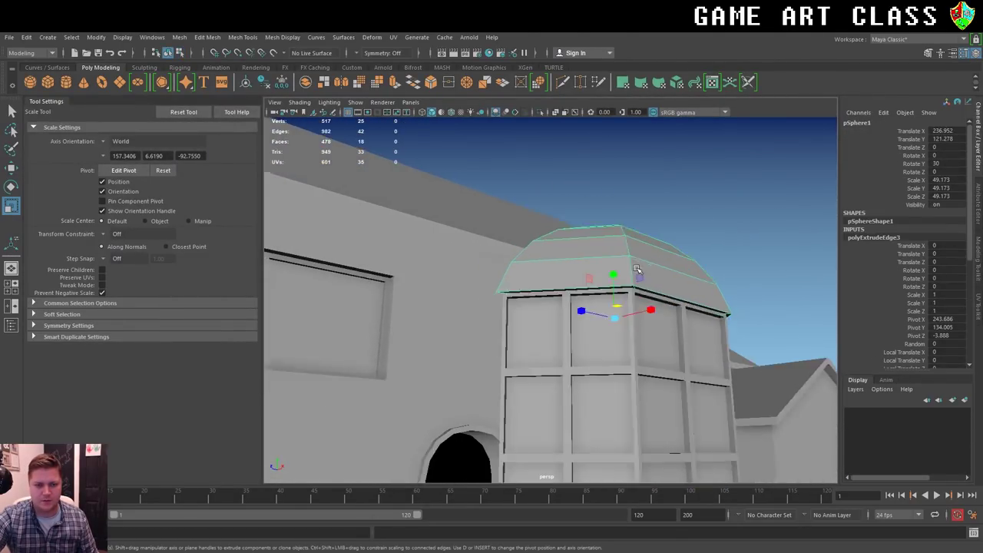
{"action": "left_click", "coordinate": [622, 391]}
{"action": "scroll", "coordinate": [599, 380], "scroll_direction": "down", "scroll_amount": 2}
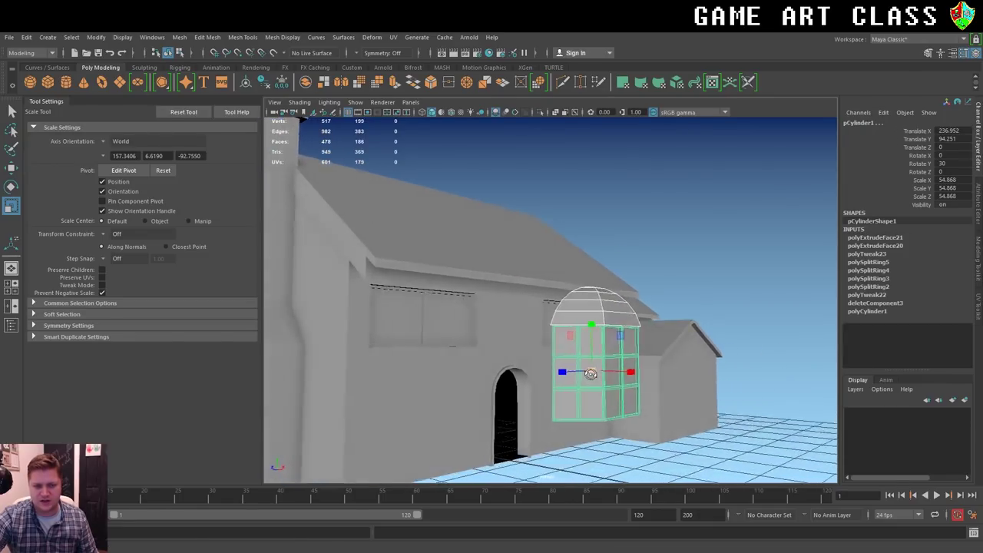
Combine the dome and the hexagonal bay window into a single mesh.
{"action": "left_click_drag", "start_coordinate": [599, 380], "coordinate": [537, 369], "text": "alt"}
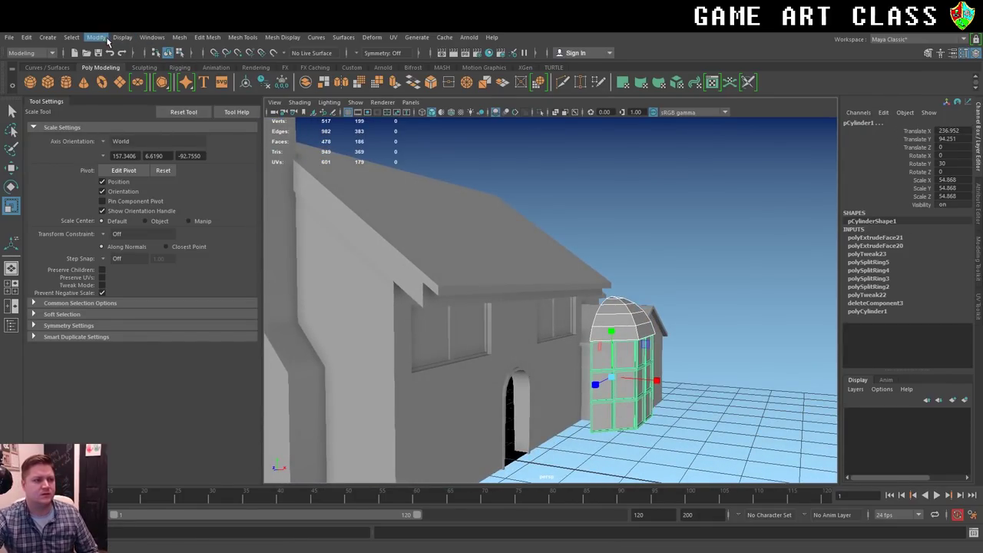
{"action": "left_click", "coordinate": [183, 39]}
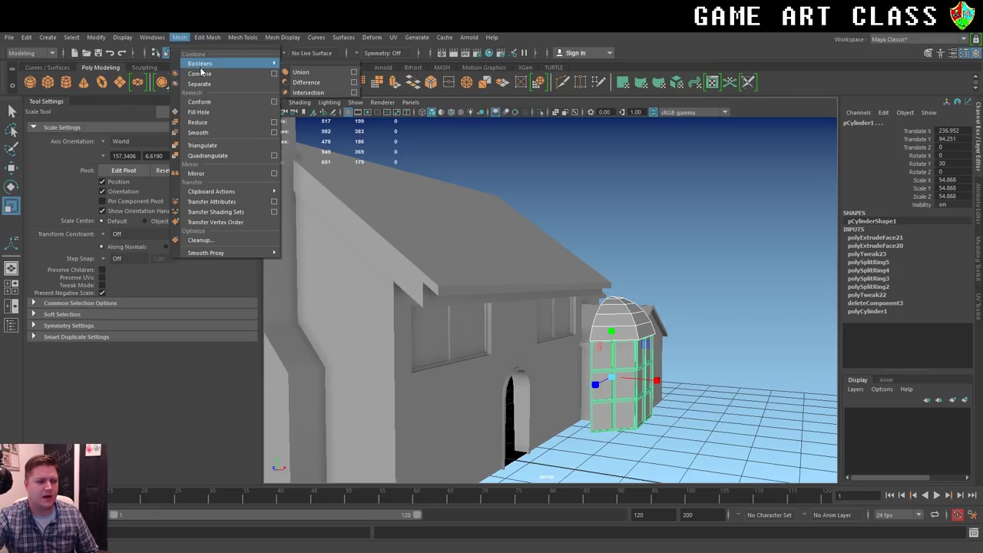
{"action": "left_click", "coordinate": [198, 73]}
{"action": "left_click_drag", "start_coordinate": [515, 330], "coordinate": [522, 338], "text": "alt"}
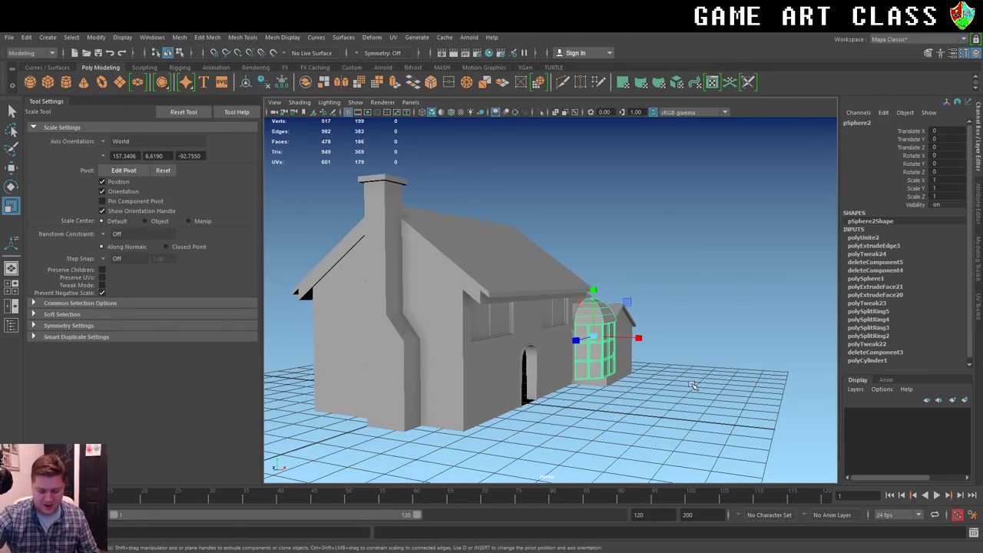
Enter pivot-edit mode on the combined window mesh to reposition its pivot.
{"action": "mouse_move", "coordinate": [566, 356]}
{"action": "left_mouse_down", "text": "alt"}
{"action": "mouse_move", "coordinate": [653, 355]}
{"action": "mouse_move", "coordinate": [612, 315]}
{"action": "left_mouse_up", "text": "alt"}
{"action": "scroll", "coordinate": [698, 356], "scroll_direction": "up", "scroll_amount": 5}
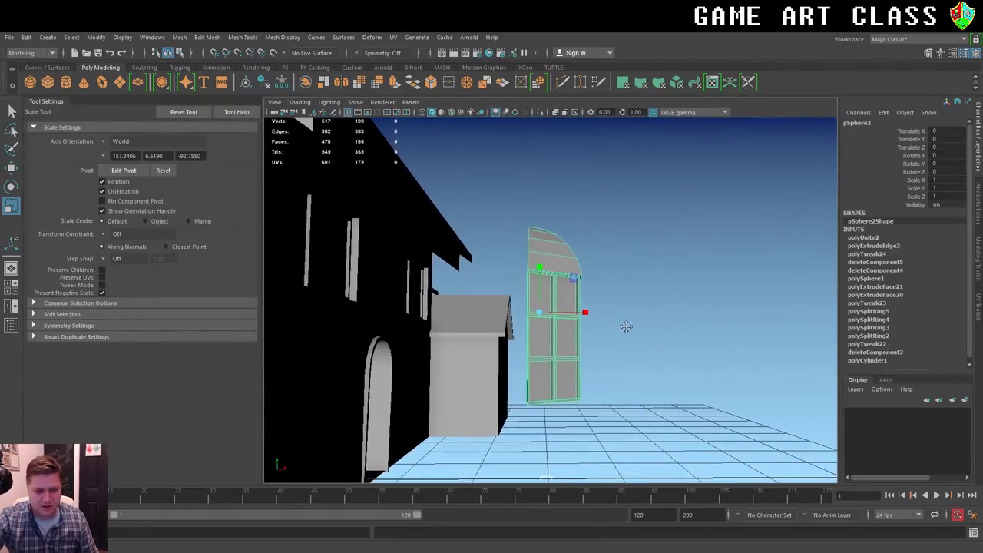
{"action": "left_click_drag", "start_coordinate": [485, 269], "coordinate": [548, 290], "text": "alt"}
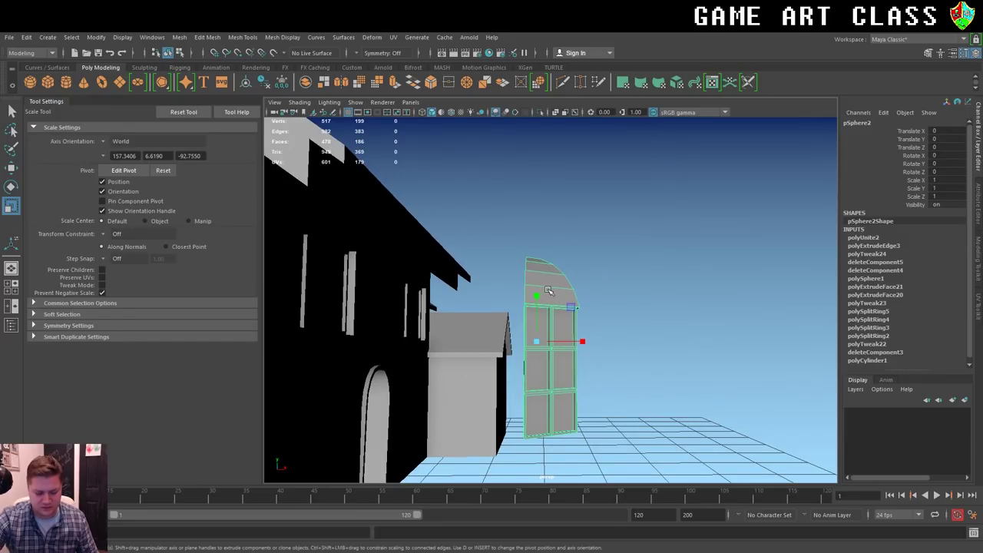
{"action": "key", "text": "w"}
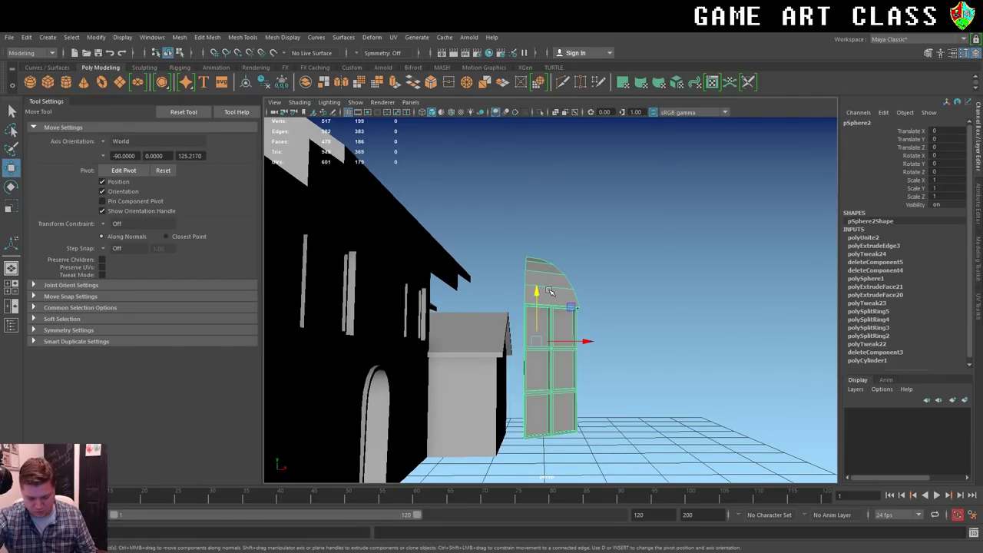
{"action": "key", "text": "d"}
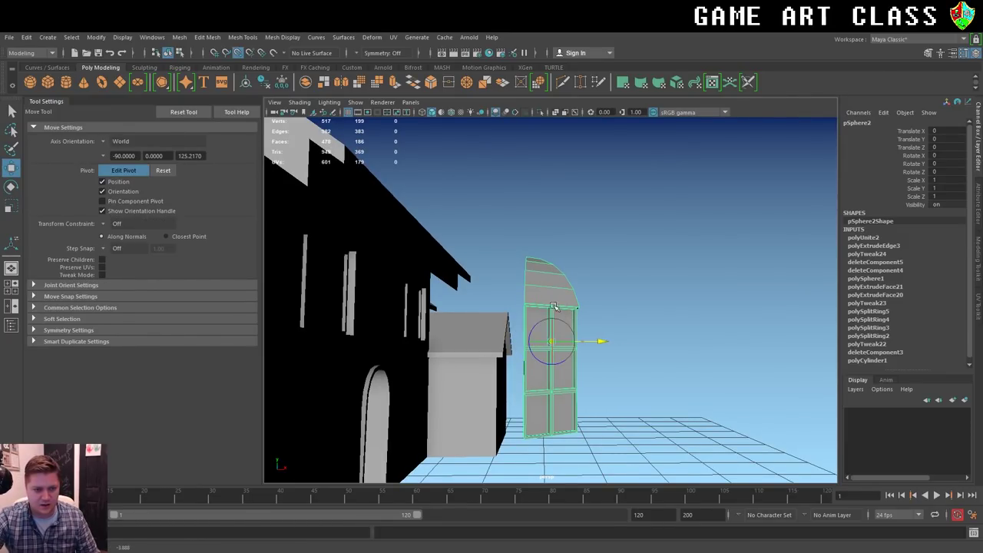
{"action": "left_click_drag", "start_coordinate": [522, 284], "coordinate": [539, 347], "text": "alt"}
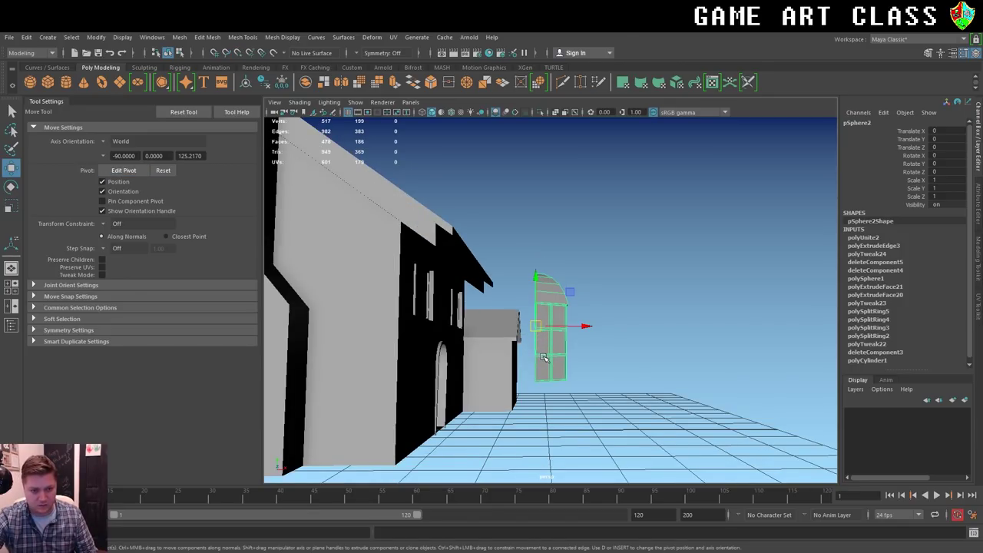
Point-snap the window mesh onto the house wall and move it left of the arched door.
{"action": "key", "text": "v"}
{"action": "left_click_drag", "start_coordinate": [585, 326], "coordinate": [395, 458]}
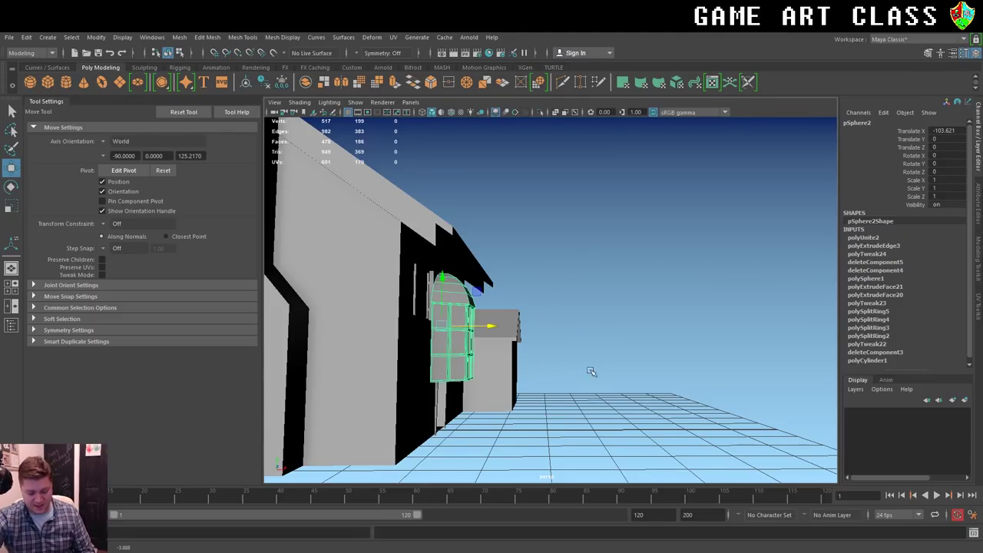
{"action": "left_click_drag", "start_coordinate": [588, 373], "coordinate": [500, 377], "text": "alt"}
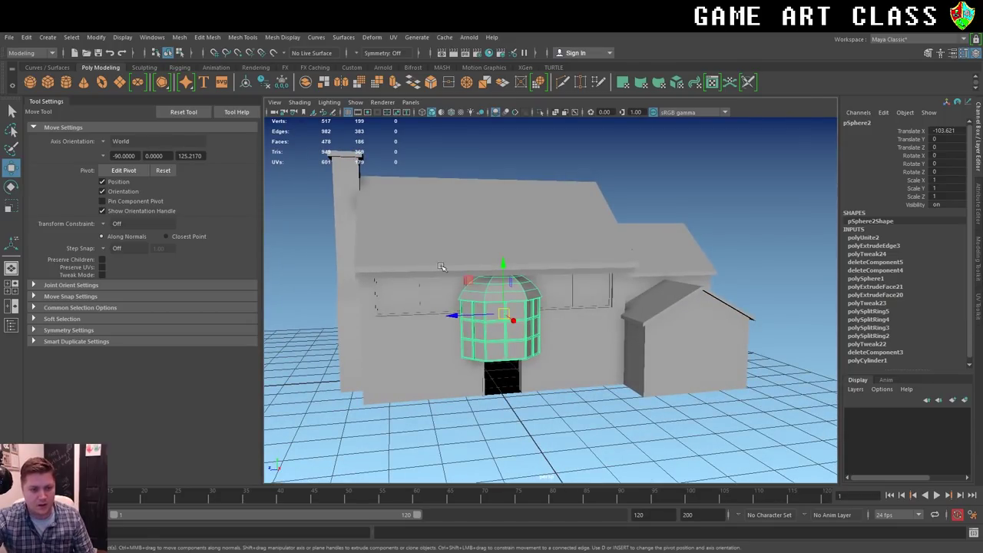
{"action": "middle_click_drag", "start_coordinate": [466, 279], "coordinate": [394, 314]}
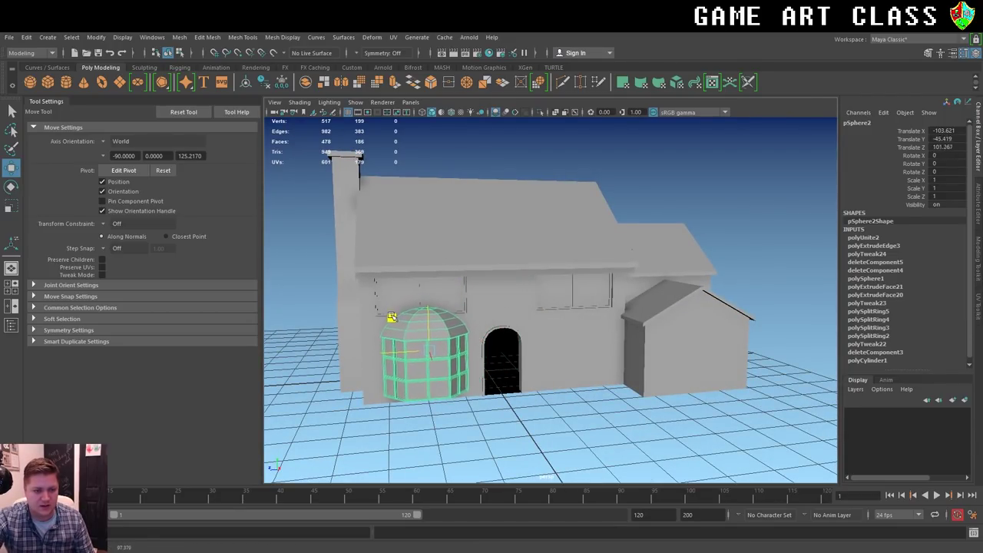
Shrink the window to about half size, then enlarge it slightly and nudge it into place.
{"action": "key", "text": "r"}
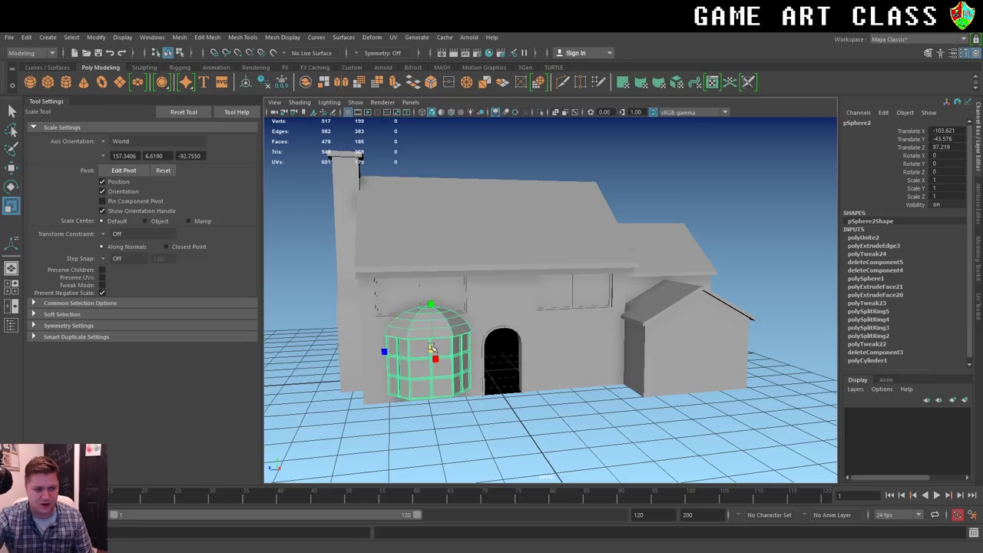
{"action": "middle_click_drag", "start_coordinate": [430, 352], "coordinate": [368, 357]}
{"action": "key", "text": "w"}
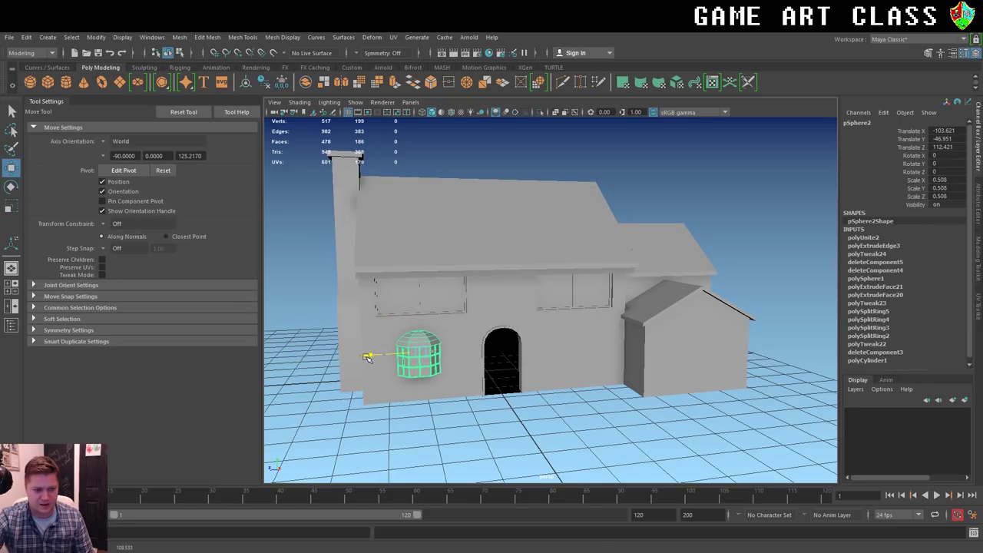
{"action": "key", "text": "r"}
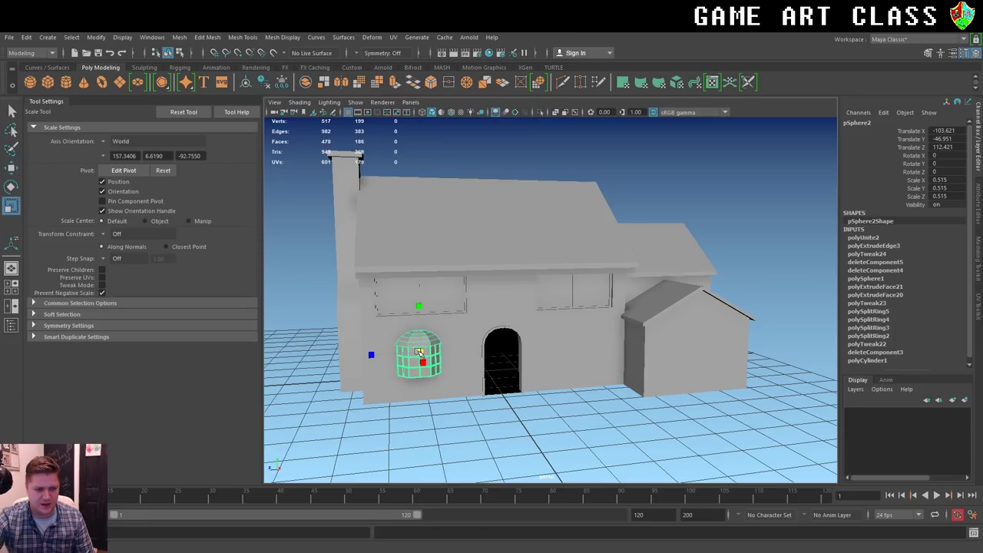
{"action": "middle_click_drag", "start_coordinate": [372, 357], "coordinate": [422, 351]}
{"action": "key", "text": "w"}
{"action": "middle_click_drag", "start_coordinate": [419, 311], "coordinate": [418, 307]}
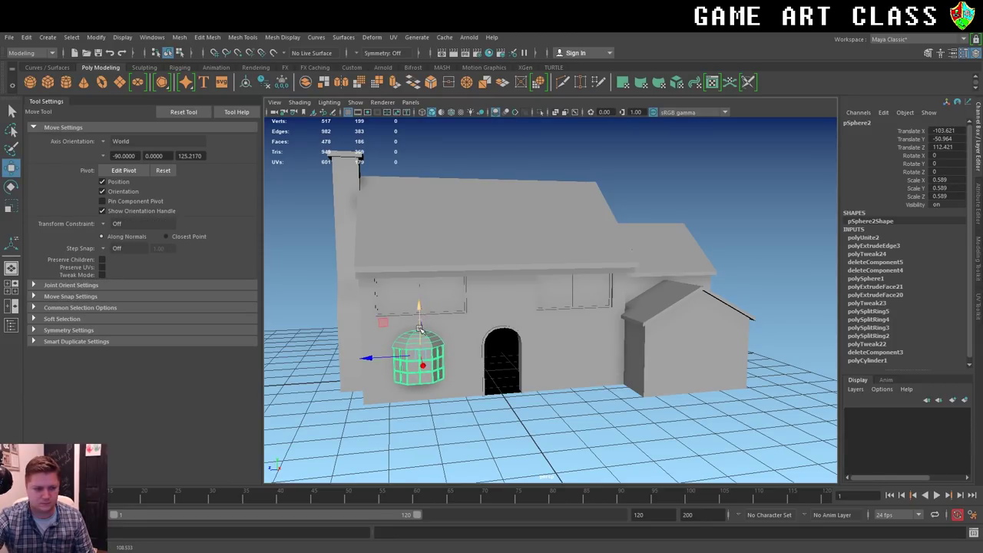
Enlarge the window a little more, lower it slightly and slide it closer to the door.
{"action": "key", "text": "r"}
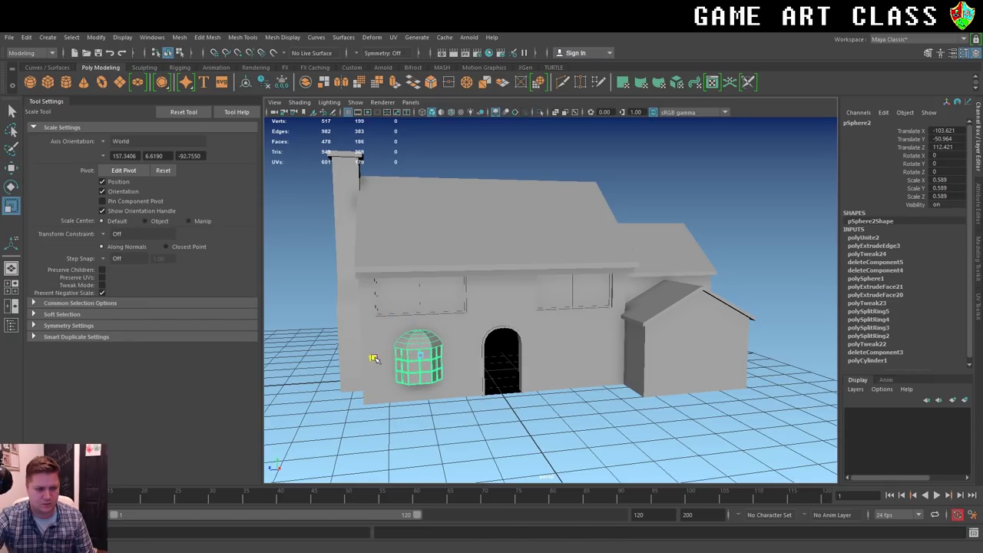
{"action": "left_click", "coordinate": [378, 357]}
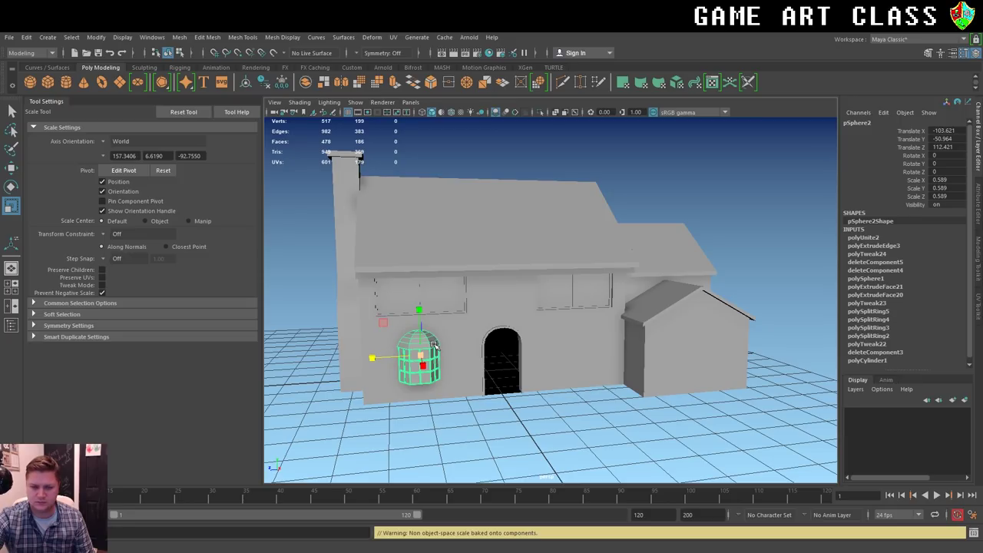
{"action": "left_click_drag", "start_coordinate": [422, 355], "coordinate": [432, 355]}
{"action": "key", "text": "w"}
{"action": "left_click_drag", "start_coordinate": [420, 307], "coordinate": [419, 312]}
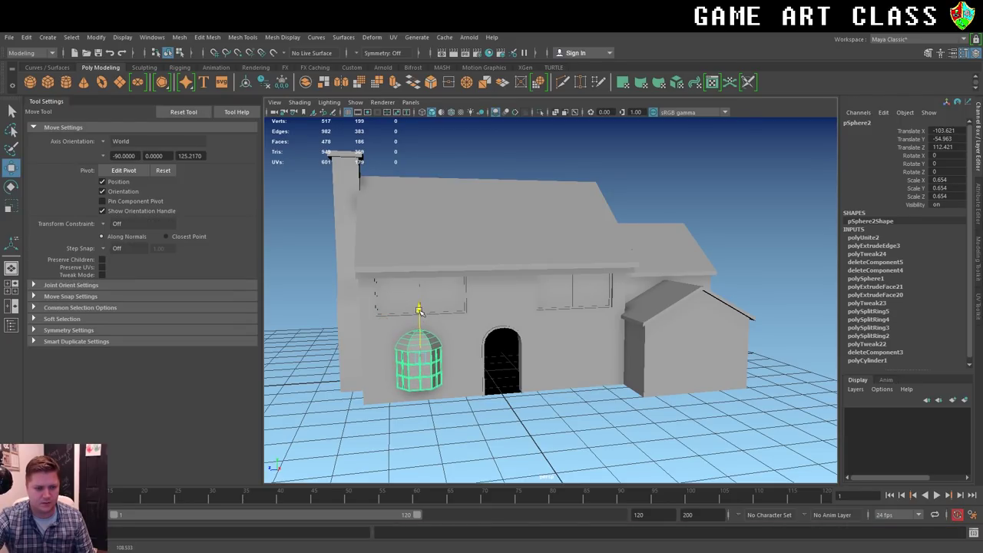
{"action": "left_click_drag", "start_coordinate": [374, 361], "coordinate": [372, 359]}
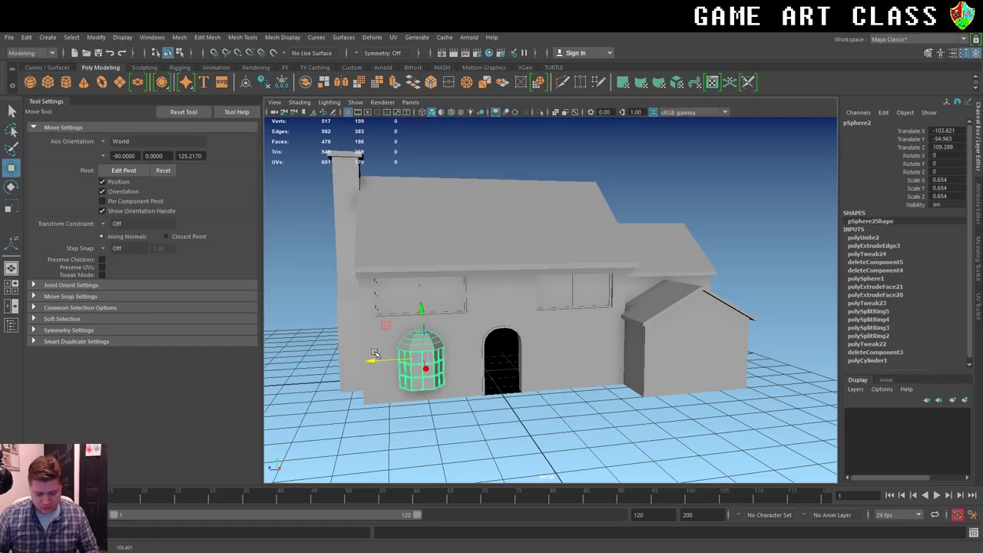
Duplicate the domed window and place the copy right of the arched door.
{"action": "key", "text": "ctrl+d"}
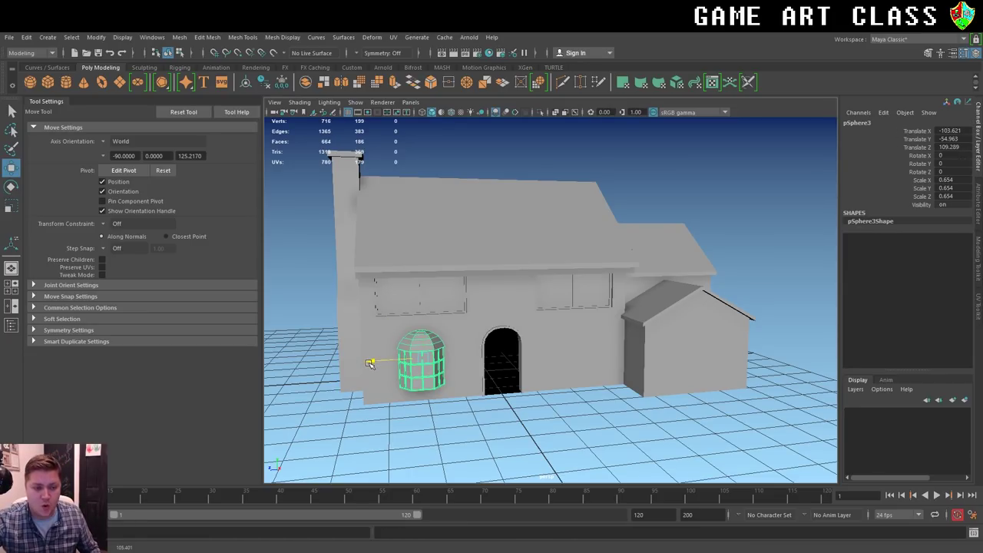
{"action": "left_click_drag", "start_coordinate": [373, 359], "coordinate": [529, 365]}
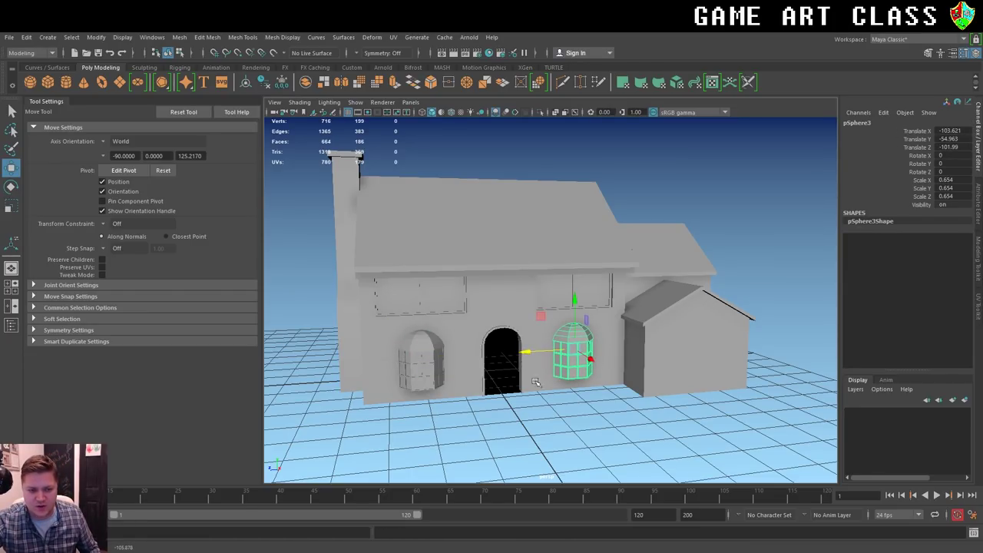
{"action": "left_click", "coordinate": [588, 421]}
{"action": "scroll", "coordinate": [595, 430], "scroll_direction": "down", "scroll_amount": 3}
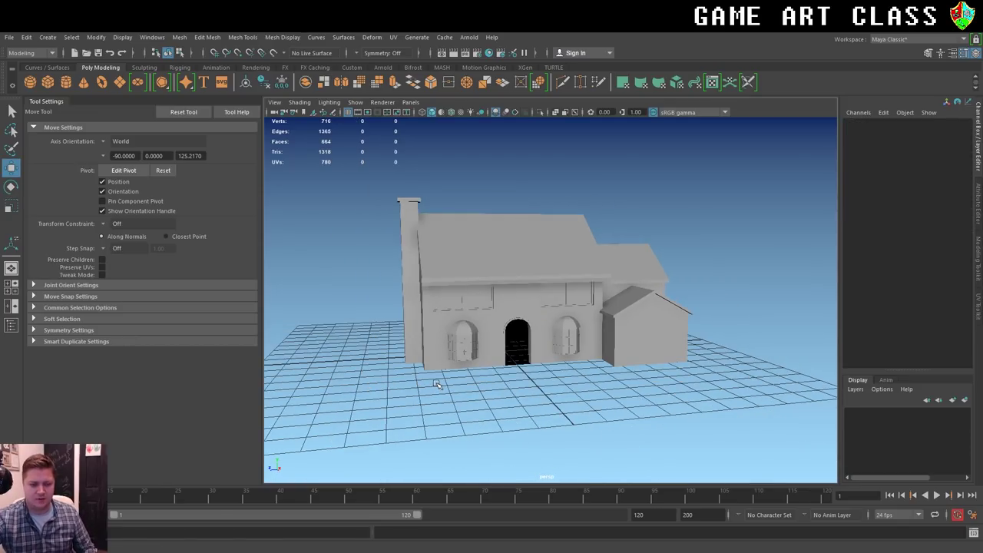
{"action": "left_click_drag", "start_coordinate": [415, 366], "coordinate": [448, 366], "text": "alt"}
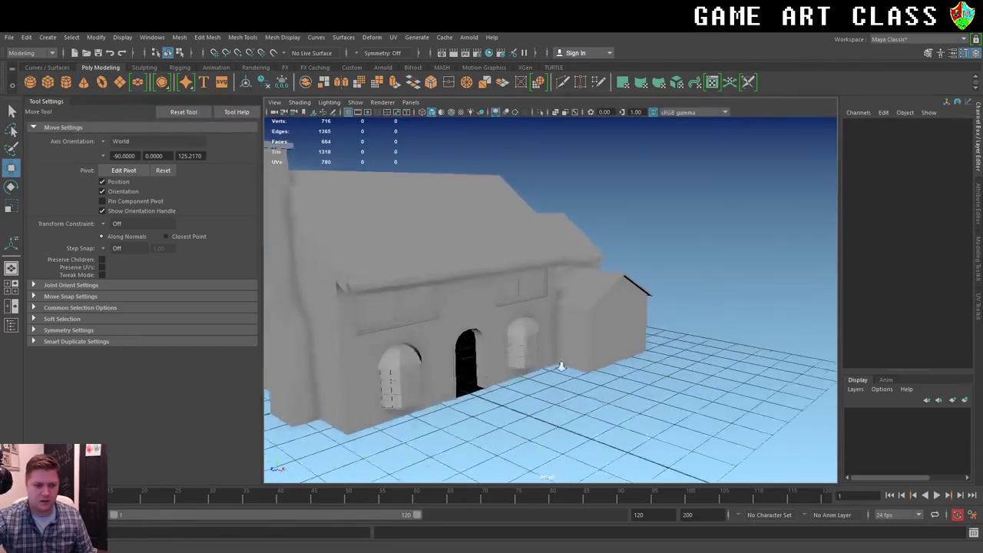
{"action": "scroll", "coordinate": [393, 342], "scroll_direction": "up", "scroll_amount": 3}
{"action": "left_click_drag", "start_coordinate": [394, 343], "coordinate": [478, 325], "text": "alt"}
{"action": "scroll", "coordinate": [548, 333], "scroll_direction": "up", "scroll_amount": 3}
{"action": "scroll", "coordinate": [537, 329], "scroll_direction": "up", "scroll_amount": 2}
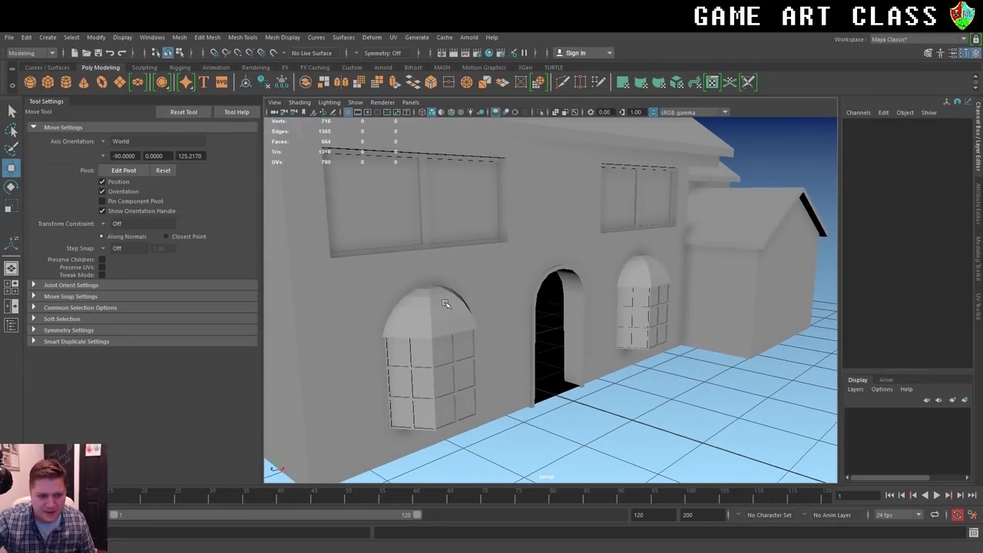
Select the left dome's base and upper edge loops and apply Soften Edge.
{"action": "left_click_drag", "start_coordinate": [476, 312], "coordinate": [456, 302], "text": "alt"}
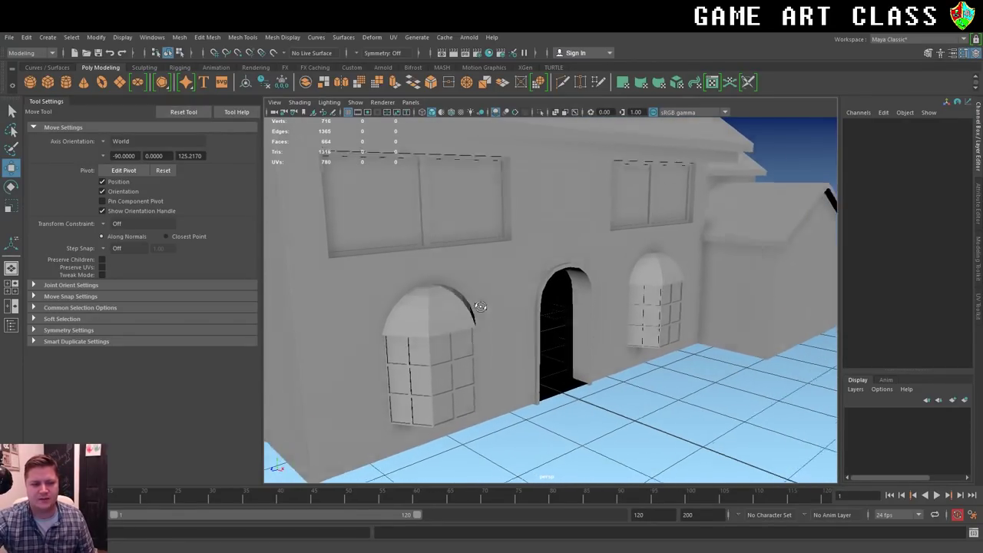
{"action": "left_click", "coordinate": [452, 305]}
{"action": "right_click_drag", "start_coordinate": [445, 316], "coordinate": [445, 237]}
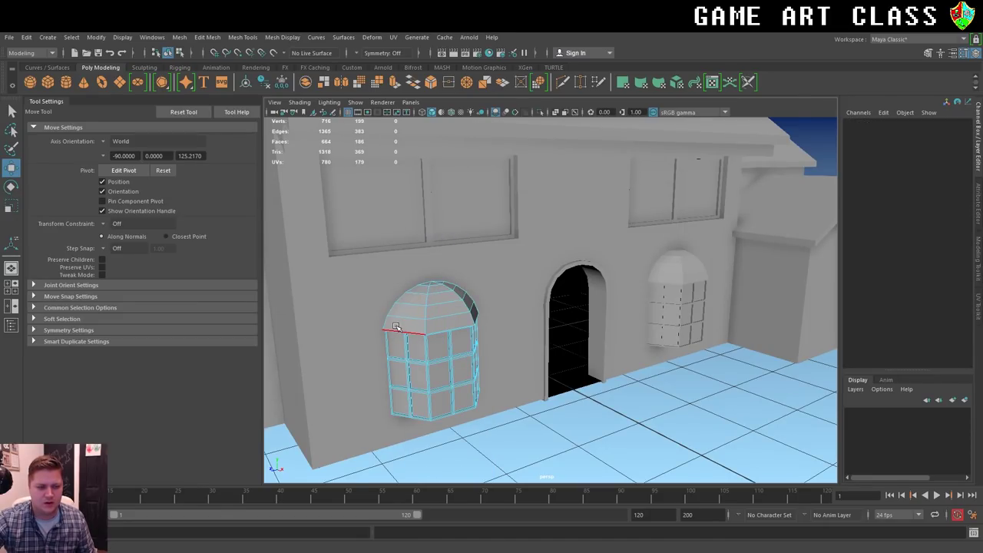
{"action": "left_click_drag", "start_coordinate": [395, 327], "coordinate": [423, 330], "text": "alt"}
{"action": "left_click", "coordinate": [423, 327]}
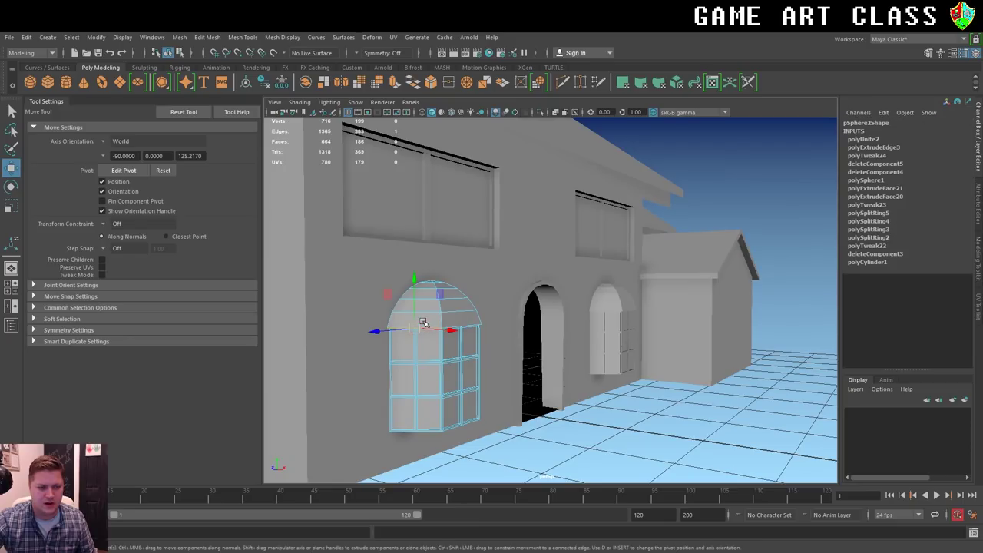
{"action": "left_click_drag", "start_coordinate": [472, 338], "coordinate": [449, 323], "text": "alt"}
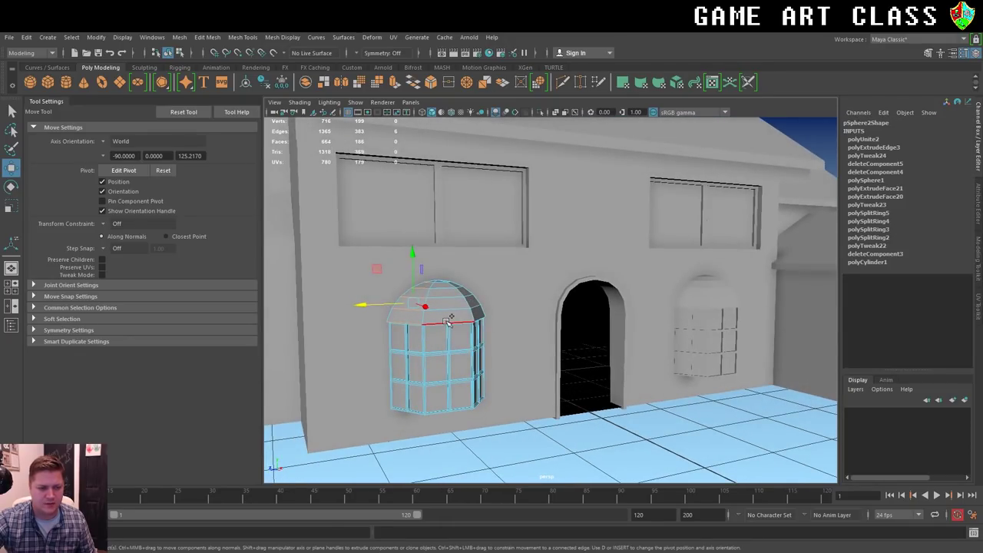
{"action": "double_click", "coordinate": [453, 307]}
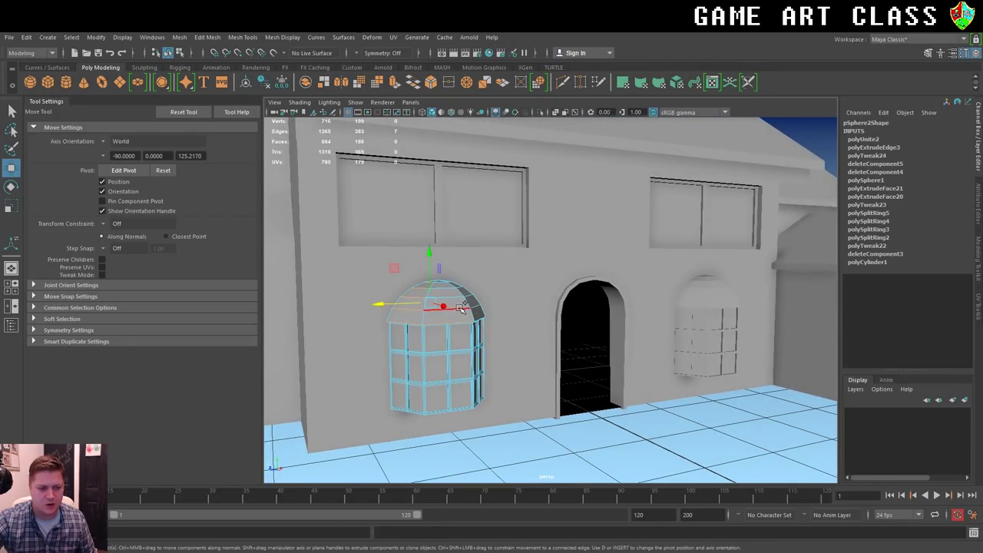
{"action": "left_click_drag", "start_coordinate": [459, 308], "coordinate": [489, 326], "text": "alt"}
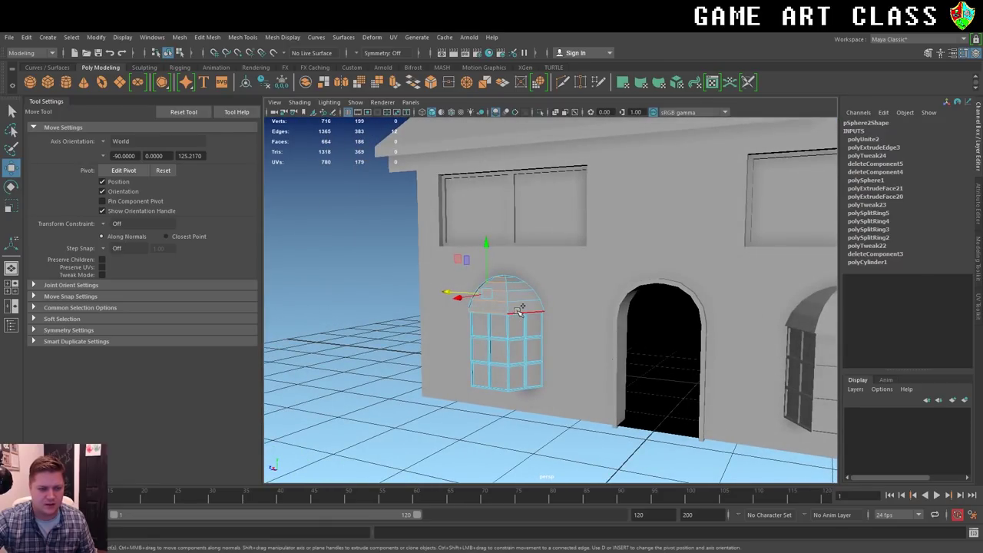
{"action": "double_click", "coordinate": [520, 305]}
{"action": "left_click_drag", "start_coordinate": [519, 304], "coordinate": [496, 333], "text": "alt"}
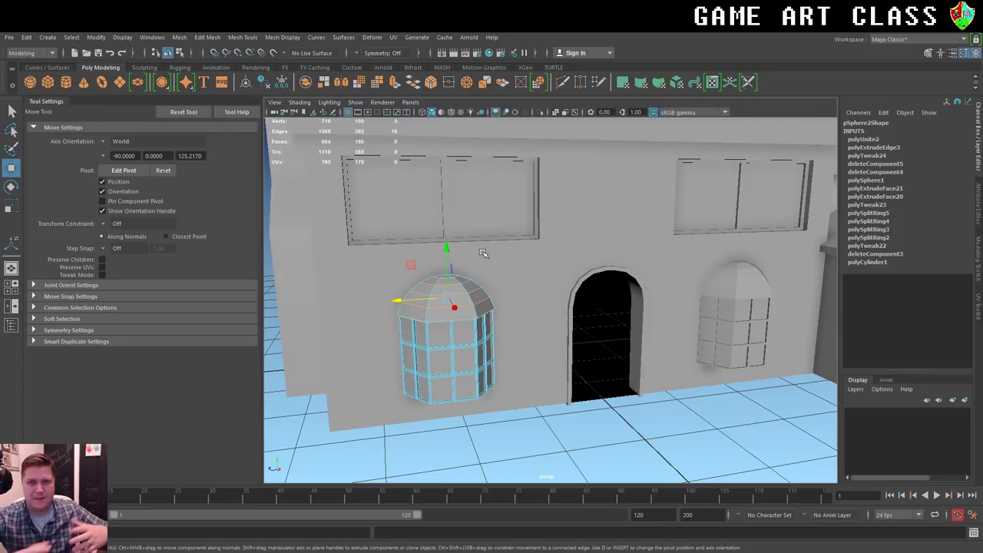
{"action": "left_click", "coordinate": [283, 37]}
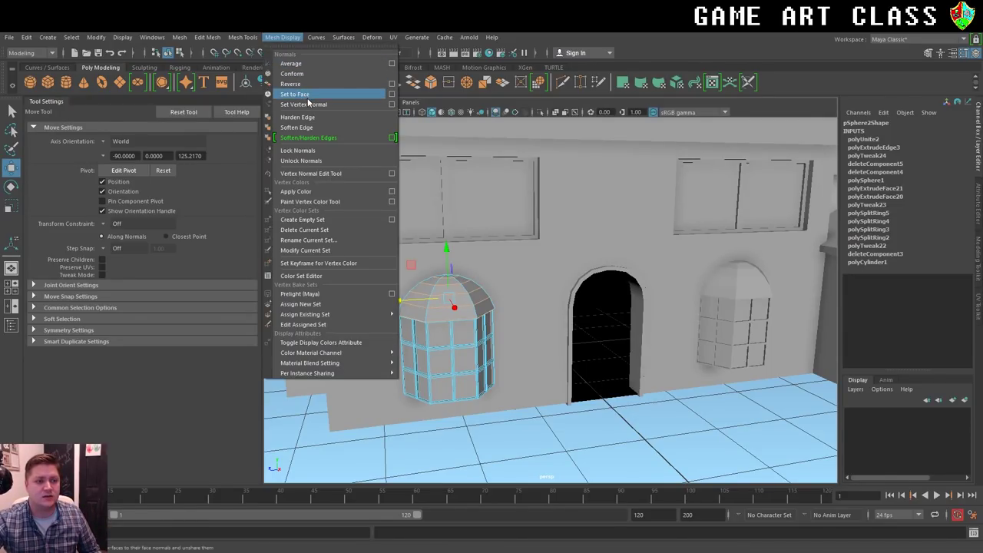
{"action": "left_click", "coordinate": [314, 126]}
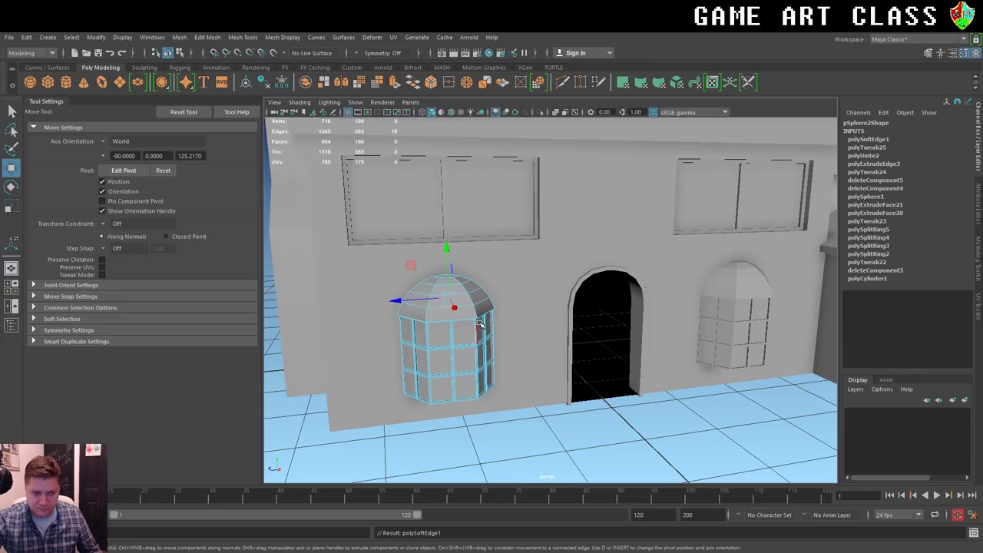
Harden the dome's base edges, then return to whole-object selection.
{"action": "scroll", "coordinate": [474, 298], "scroll_direction": "up", "scroll_amount": 3}
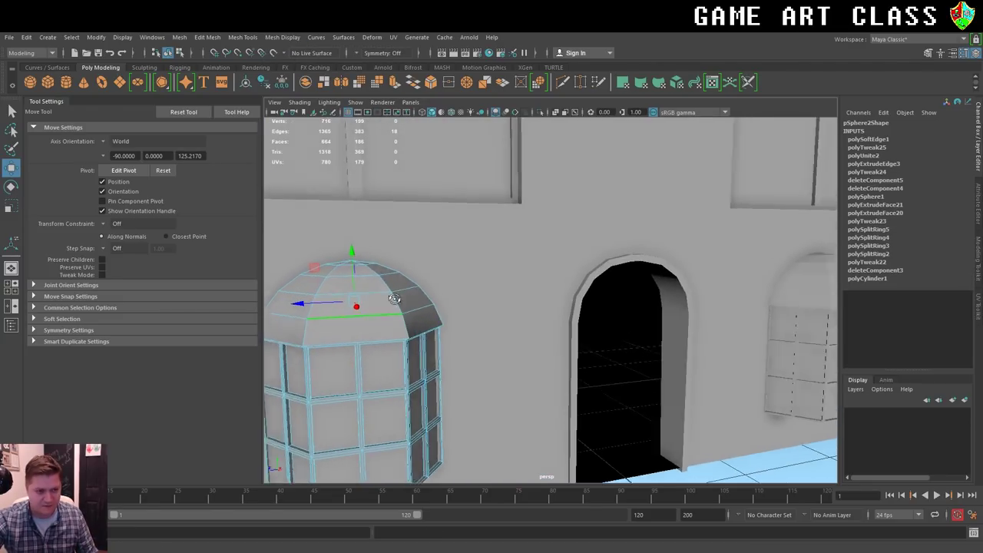
{"action": "mouse_move", "coordinate": [474, 298]}
{"action": "left_mouse_down", "text": "alt"}
{"action": "mouse_move", "coordinate": [380, 293]}
{"action": "mouse_move", "coordinate": [443, 301]}
{"action": "mouse_move", "coordinate": [511, 333]}
{"action": "mouse_move", "coordinate": [500, 337]}
{"action": "left_mouse_up", "text": "alt"}
{"action": "left_click", "coordinate": [445, 300]}
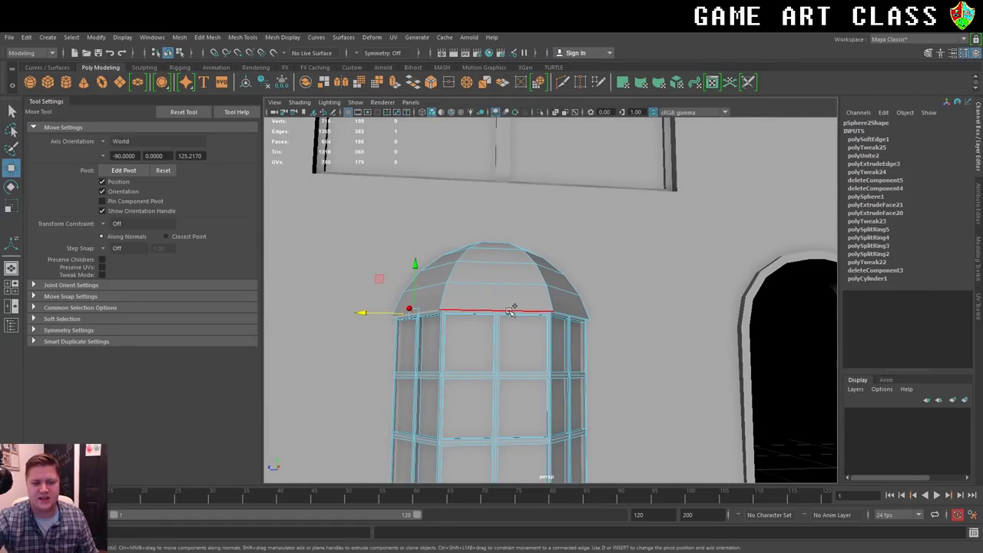
{"action": "left_click", "coordinate": [568, 313], "text": "shift"}
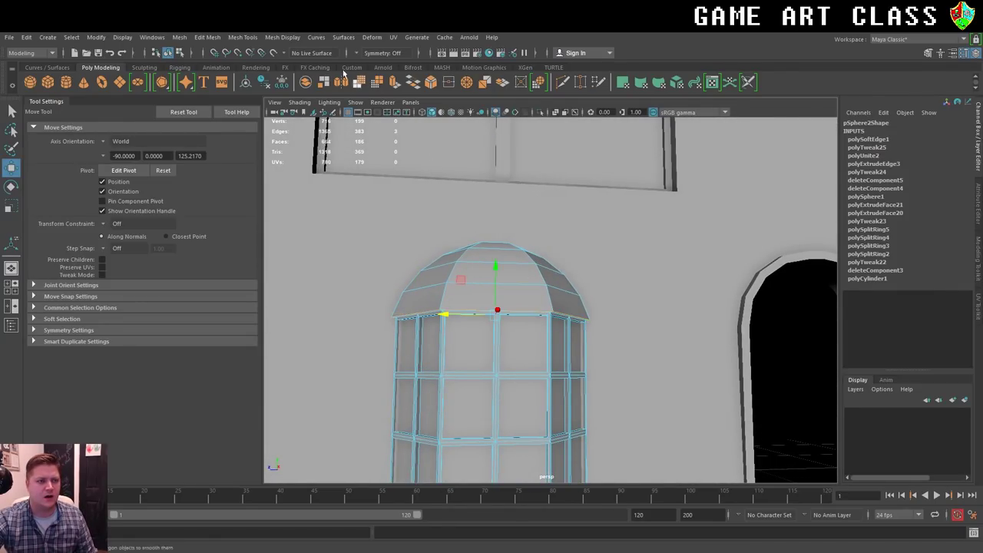
{"action": "left_click", "coordinate": [282, 37]}
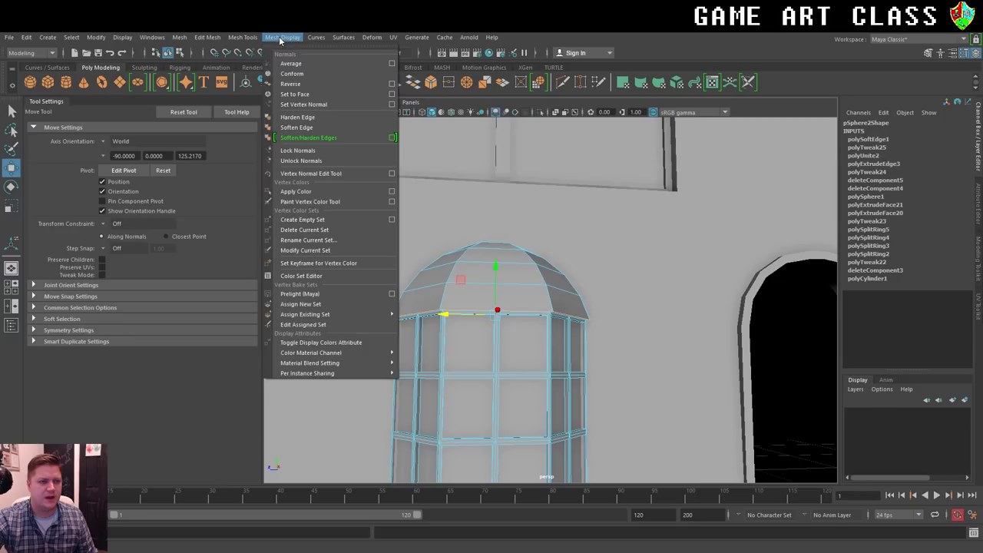
{"action": "left_click", "coordinate": [297, 117]}
{"action": "left_click_drag", "start_coordinate": [507, 295], "coordinate": [543, 289], "text": "alt"}
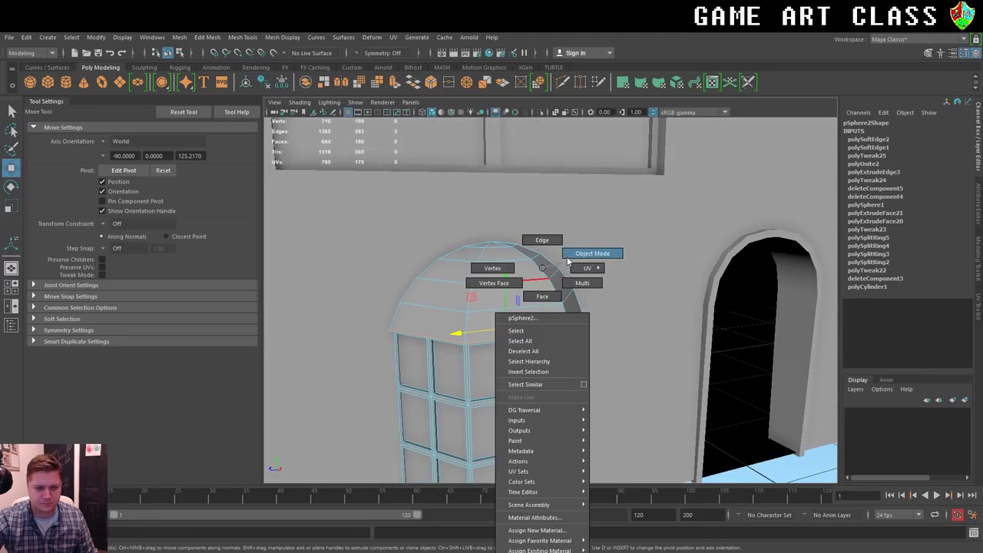
{"action": "right_click_drag", "start_coordinate": [543, 288], "coordinate": [591, 253]}
{"action": "scroll", "coordinate": [558, 300], "scroll_direction": "down", "scroll_amount": 6}
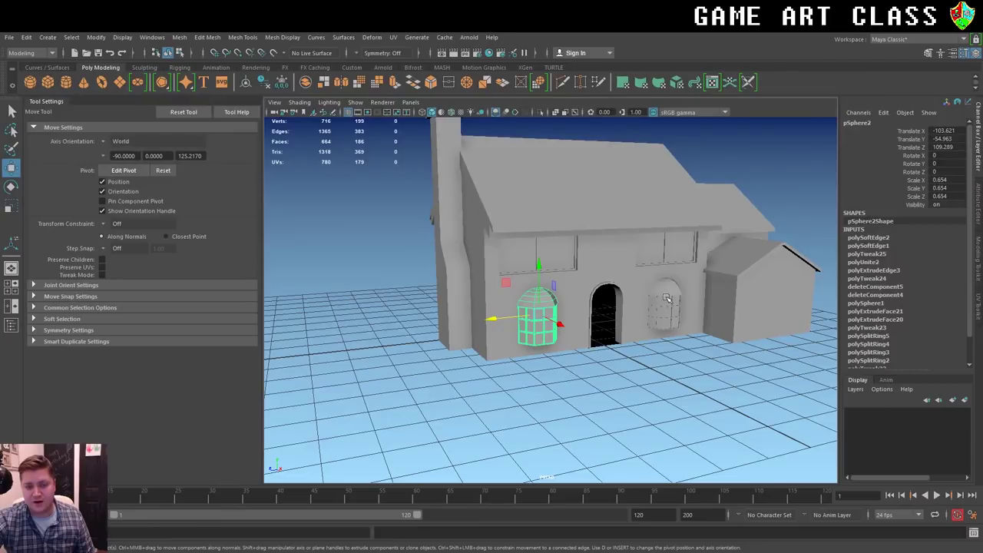
Delete the misplaced copy, then duplicate the left dome window and slide it to the right opening.
{"action": "key", "text": "shift+d"}
{"action": "key", "text": "Delete"}
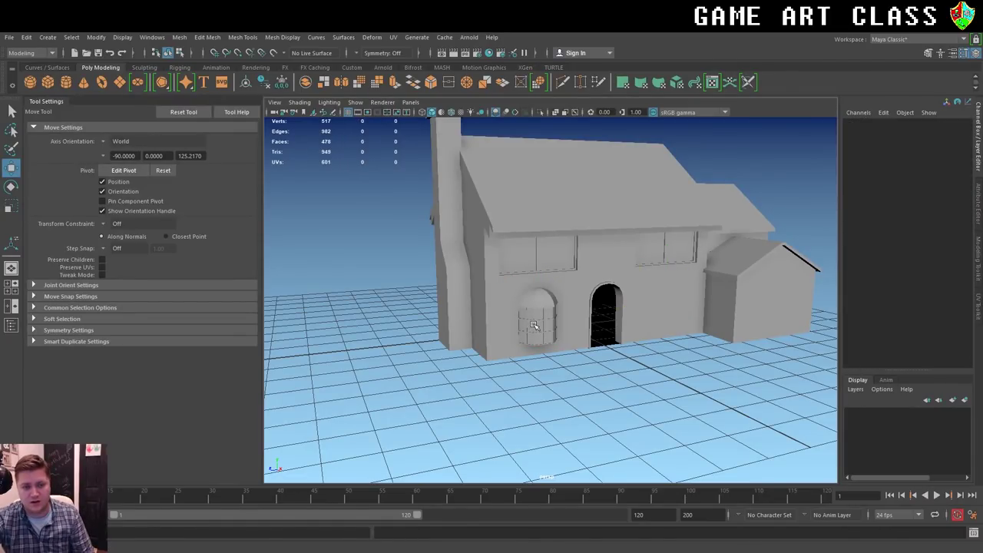
{"action": "left_click", "coordinate": [536, 323]}
{"action": "key", "text": "ctrl+d"}
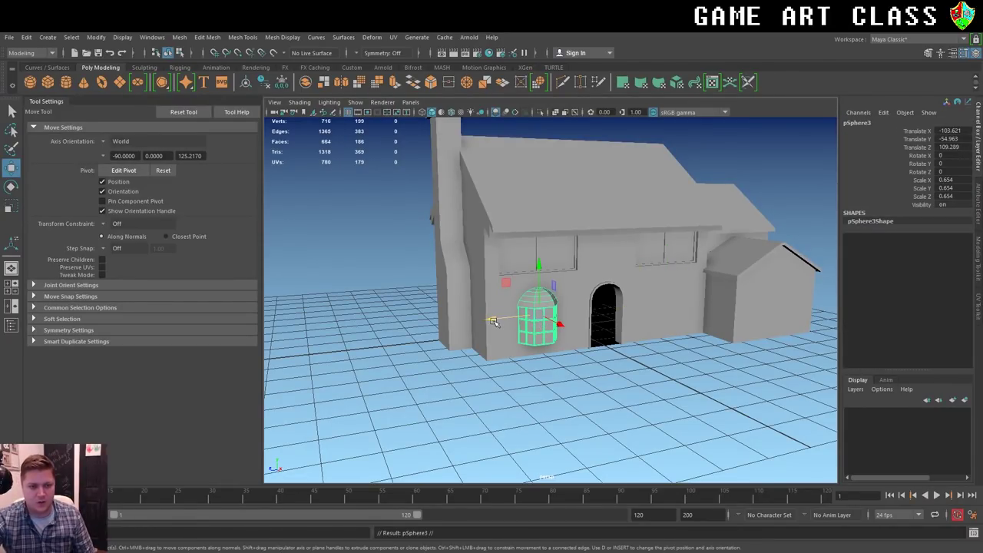
{"action": "left_click_drag", "start_coordinate": [494, 321], "coordinate": [630, 314]}
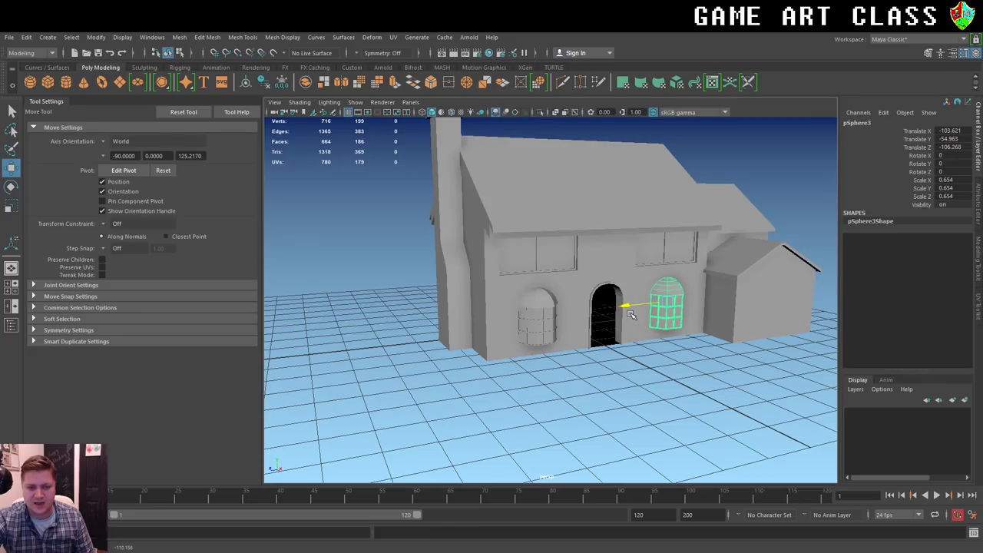
{"action": "left_click", "coordinate": [684, 364]}
{"action": "scroll", "coordinate": [676, 362], "scroll_direction": "down", "scroll_amount": 2}
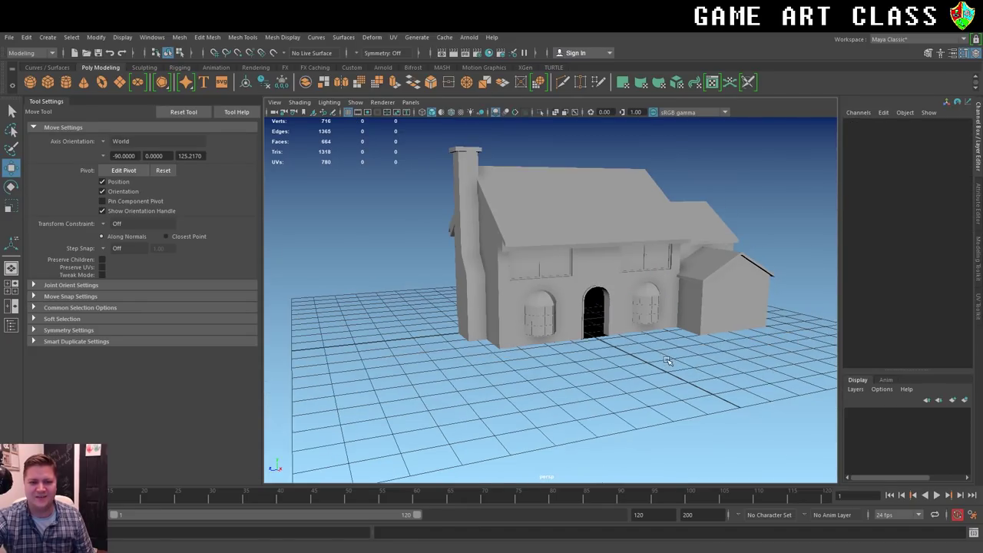
Move the new cube in front of the arched door and flatten it into a thin panel.
{"action": "left_click_drag", "start_coordinate": [613, 354], "coordinate": [630, 354], "text": "alt"}
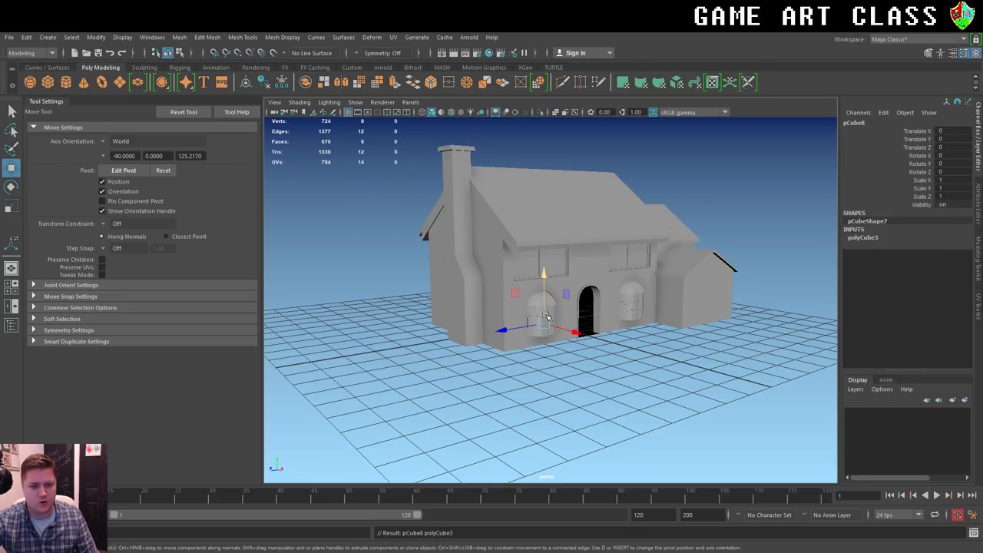
{"action": "mouse_move", "coordinate": [574, 332]}
{"action": "left_mouse_down"}
{"action": "mouse_move", "coordinate": [649, 349]}
{"action": "mouse_move", "coordinate": [619, 342]}
{"action": "mouse_move", "coordinate": [647, 353]}
{"action": "mouse_move", "coordinate": [607, 353]}
{"action": "left_mouse_up"}
{"action": "key", "text": "r"}
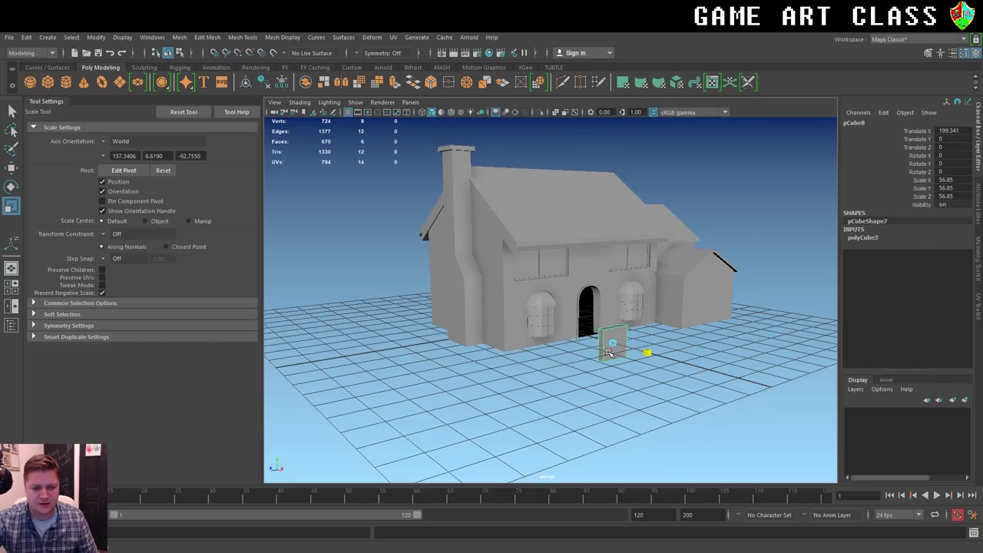
{"action": "left_click_drag", "start_coordinate": [605, 353], "coordinate": [606, 353]}
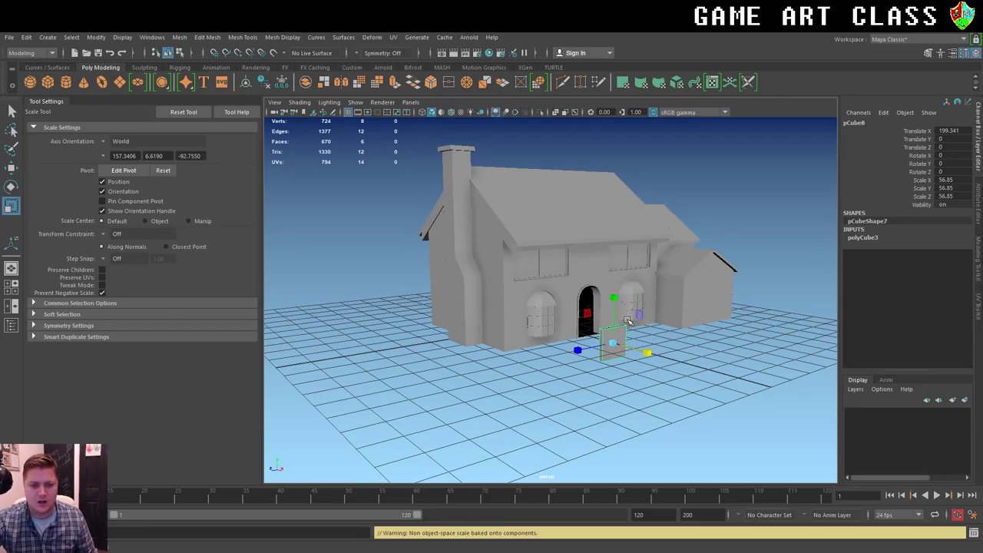
In the four-view layout, raise the panel's top vertices up to the arch.
{"action": "key", "text": "space"}
{"action": "key", "text": "space"}
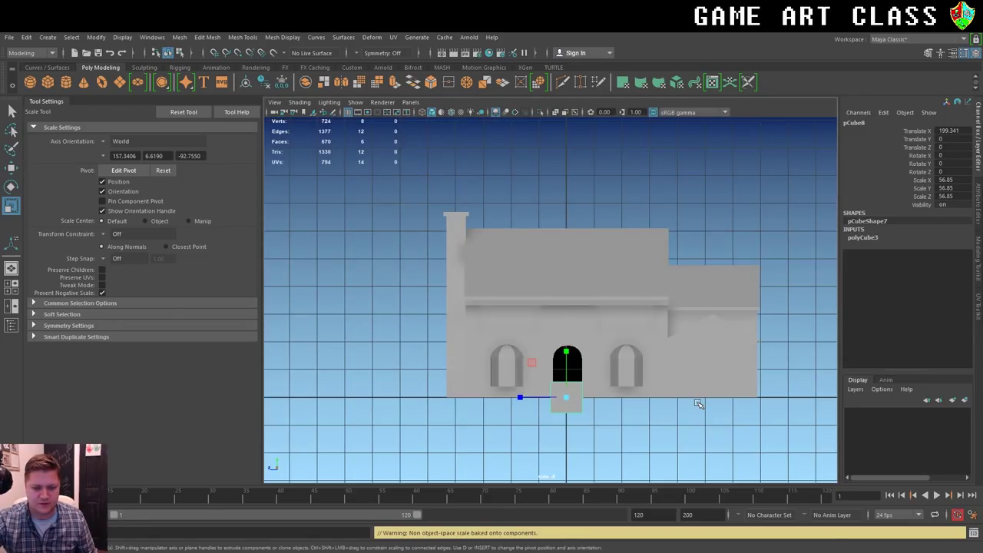
{"action": "scroll", "coordinate": [676, 395], "scroll_direction": "up", "scroll_amount": 3}
{"action": "scroll", "coordinate": [675, 395], "scroll_direction": "down", "scroll_amount": 1}
{"action": "scroll", "coordinate": [572, 407], "scroll_direction": "up", "scroll_amount": 1}
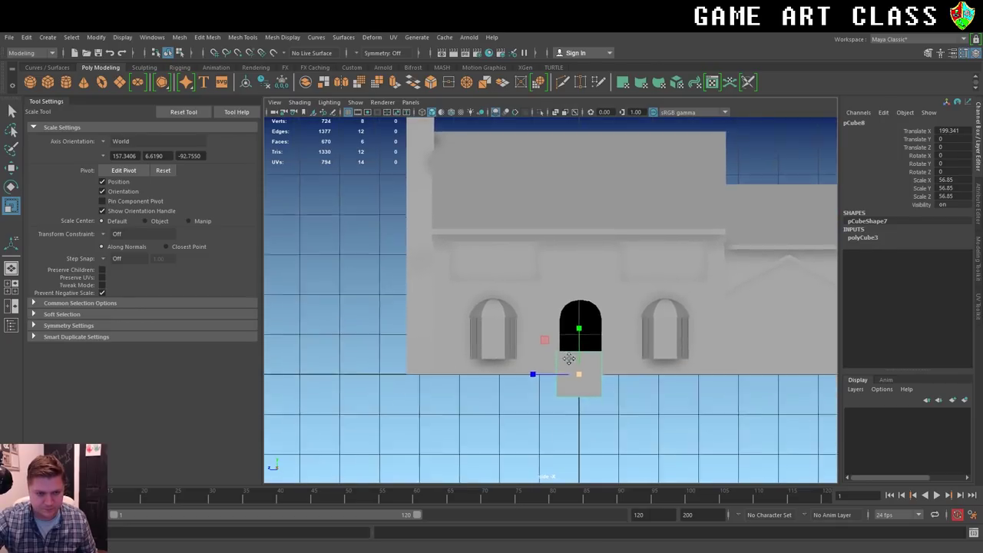
{"action": "scroll", "coordinate": [630, 369], "scroll_direction": "up", "scroll_amount": 1}
{"action": "scroll", "coordinate": [538, 323], "scroll_direction": "up", "scroll_amount": 2}
{"action": "scroll", "coordinate": [548, 299], "scroll_direction": "up", "scroll_amount": 1}
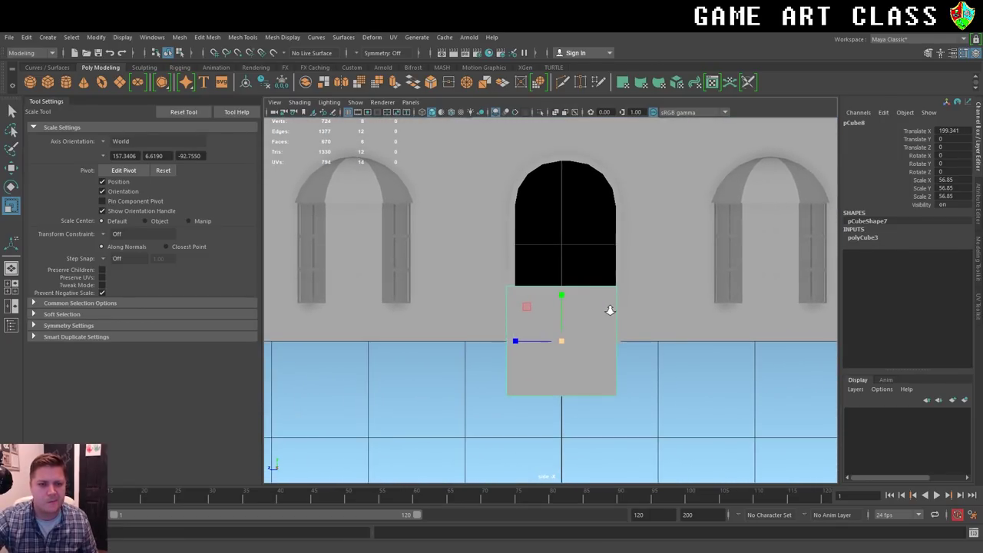
{"action": "right_click_drag", "start_coordinate": [556, 298], "coordinate": [530, 258]}
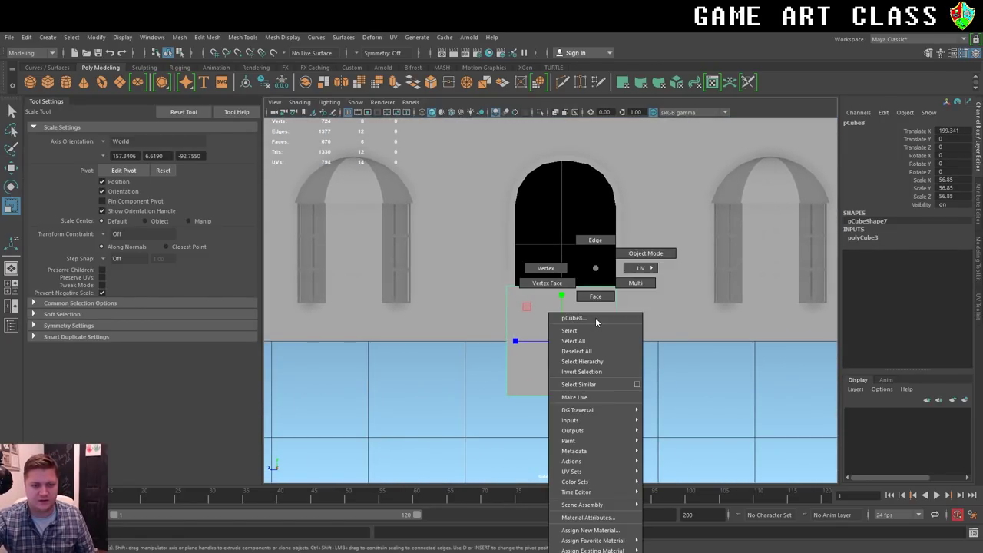
{"action": "left_click_drag", "start_coordinate": [470, 245], "coordinate": [706, 315]}
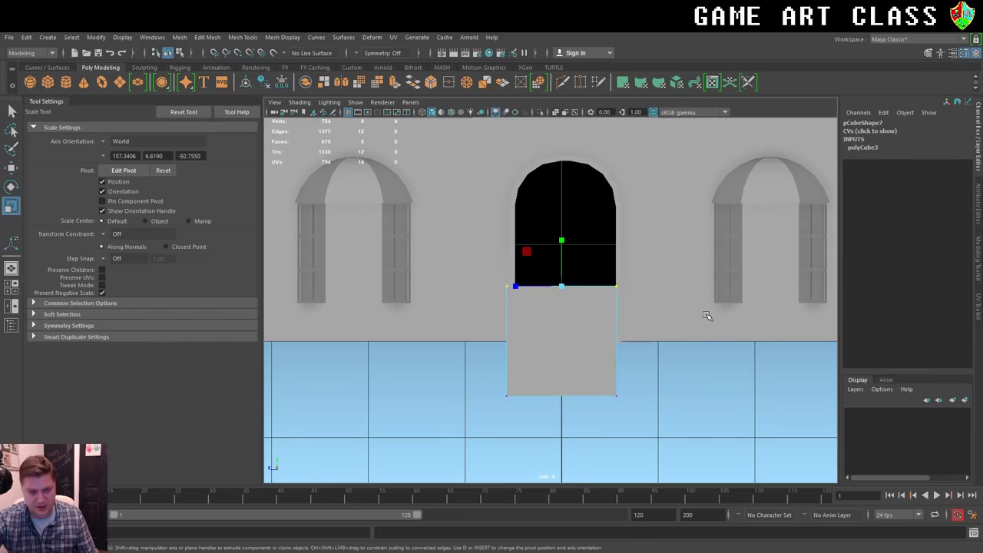
{"action": "key", "text": "w"}
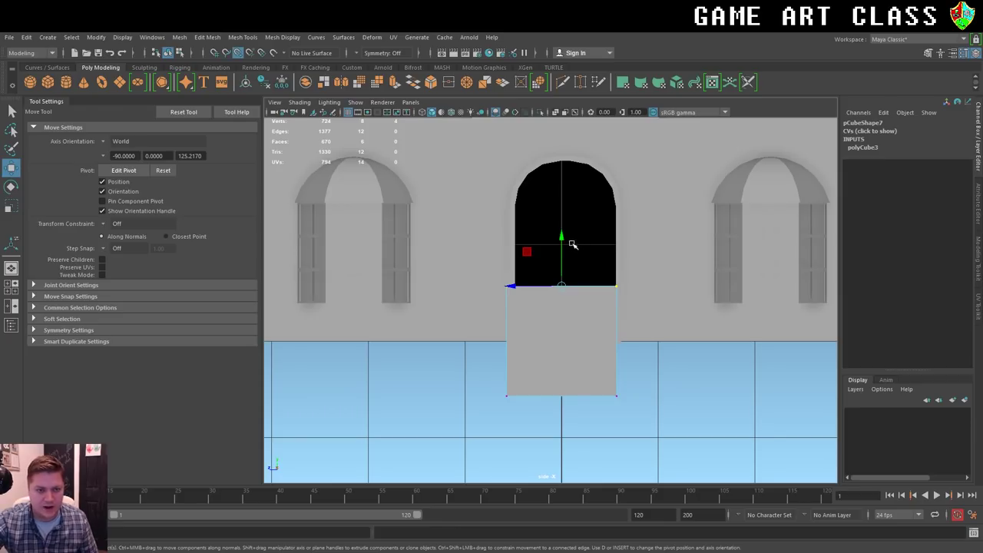
{"action": "left_click_drag", "start_coordinate": [562, 237], "coordinate": [566, 207]}
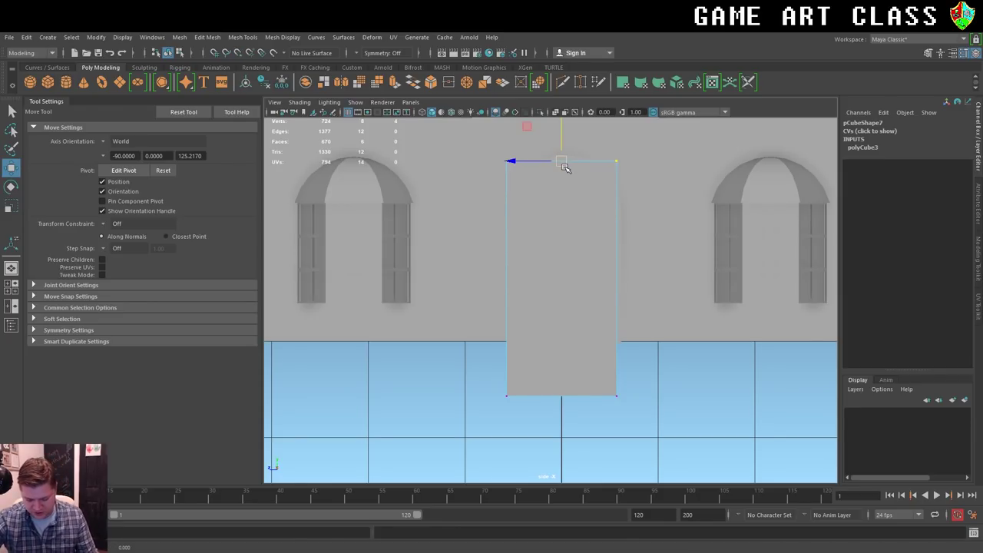
In wireframe, align the panel's left, bottom and right vertices with the doorway edges.
{"action": "key", "text": "4"}
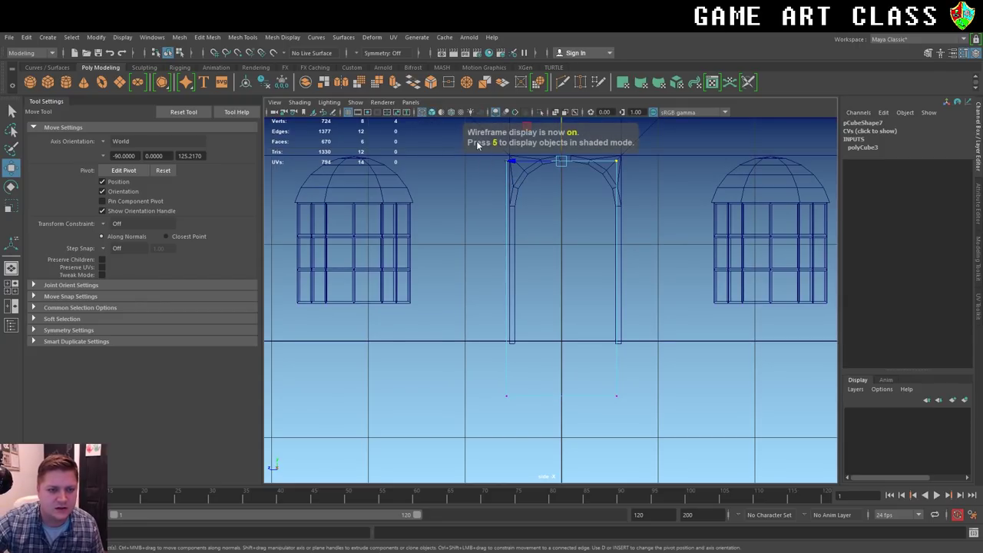
{"action": "mouse_move", "coordinate": [444, 142]}
{"action": "left_mouse_down"}
{"action": "mouse_move", "coordinate": [516, 251]}
{"action": "mouse_move", "coordinate": [524, 426]}
{"action": "left_mouse_up"}
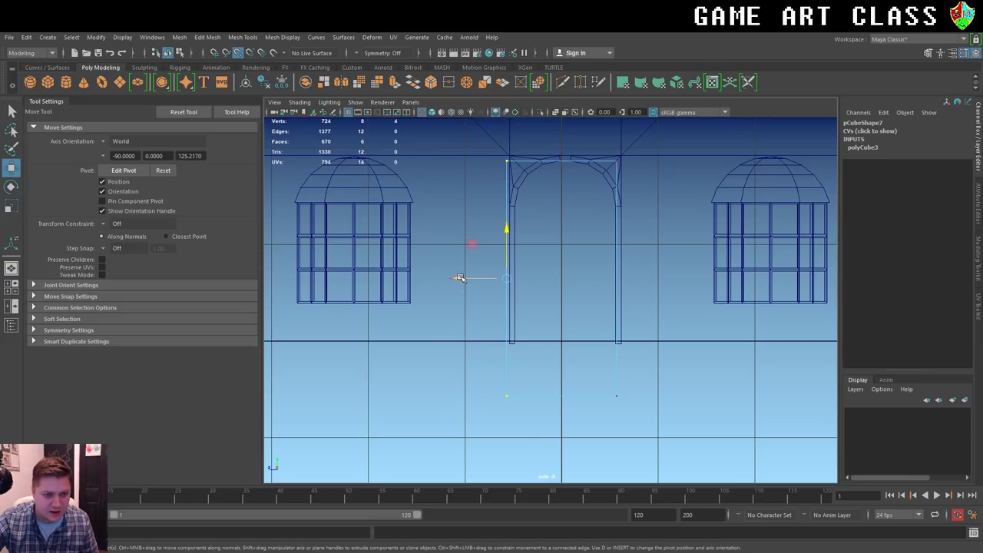
{"action": "left_click_drag", "start_coordinate": [458, 278], "coordinate": [465, 278]}
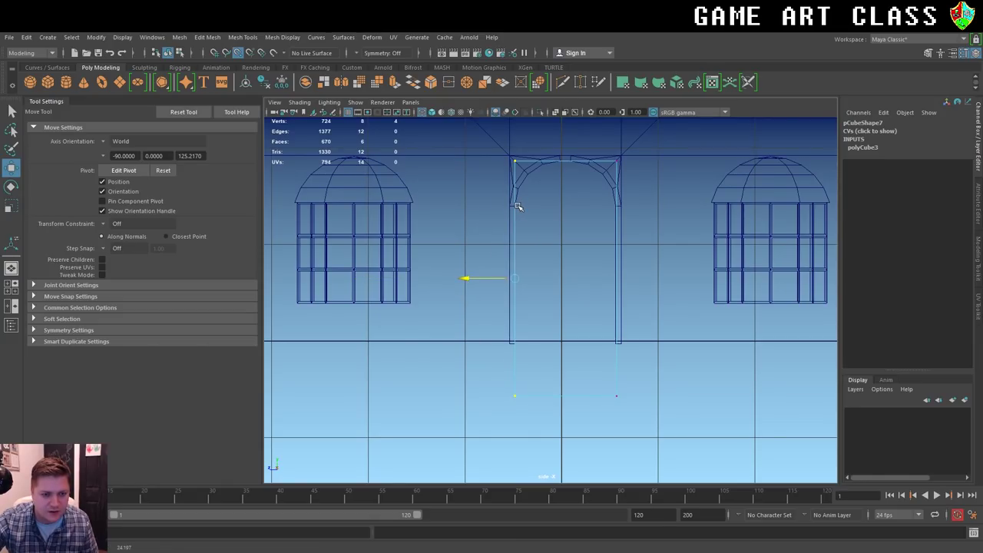
{"action": "mouse_move", "coordinate": [442, 370]}
{"action": "left_mouse_down"}
{"action": "mouse_move", "coordinate": [643, 446]}
{"action": "mouse_move", "coordinate": [681, 450]}
{"action": "left_mouse_up"}
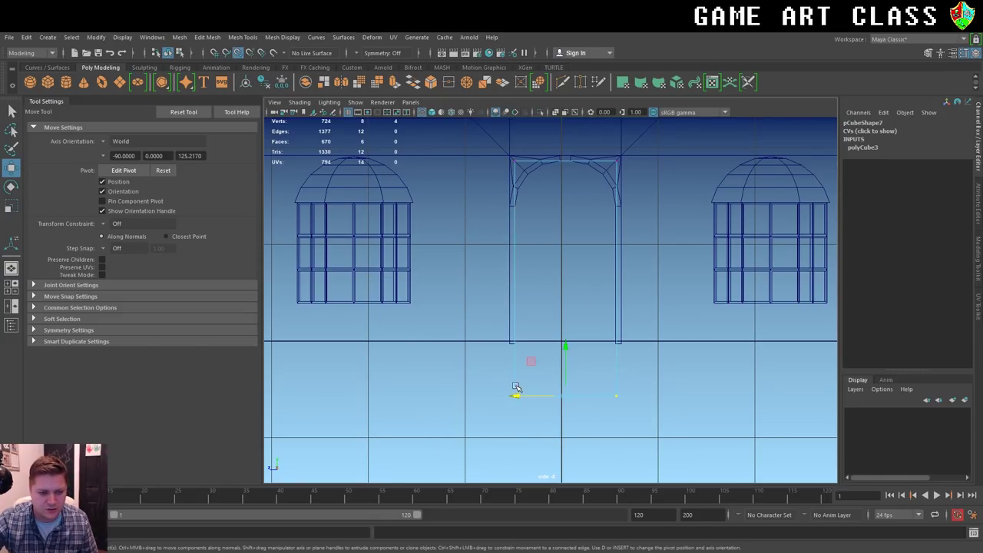
{"action": "left_click_drag", "start_coordinate": [568, 347], "coordinate": [550, 341]}
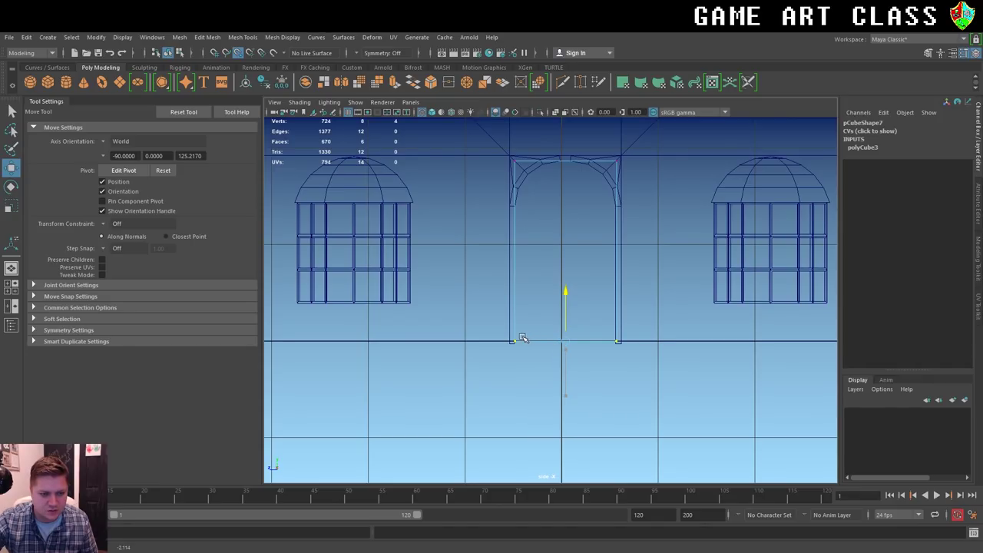
{"action": "left_click_drag", "start_coordinate": [660, 152], "coordinate": [588, 415]}
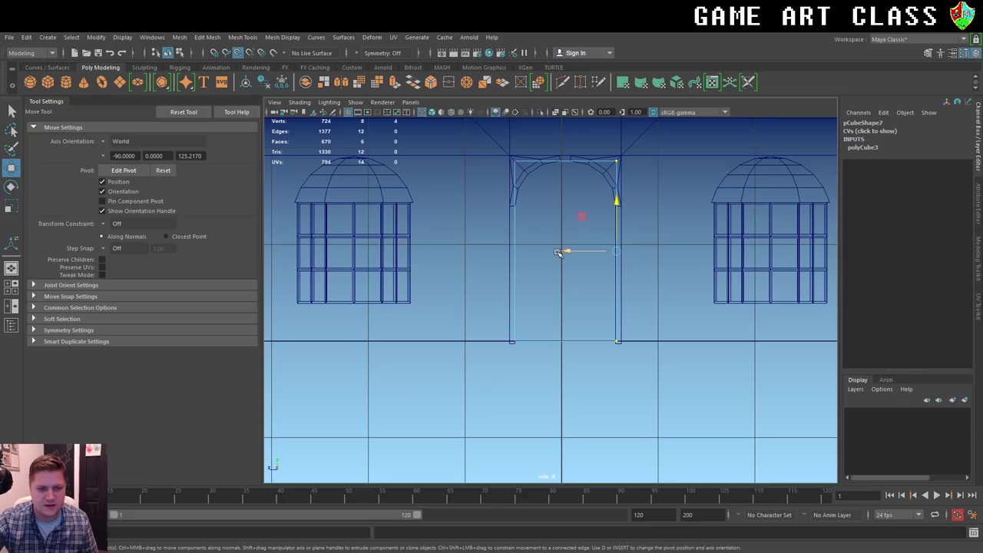
{"action": "left_click", "coordinate": [565, 251]}
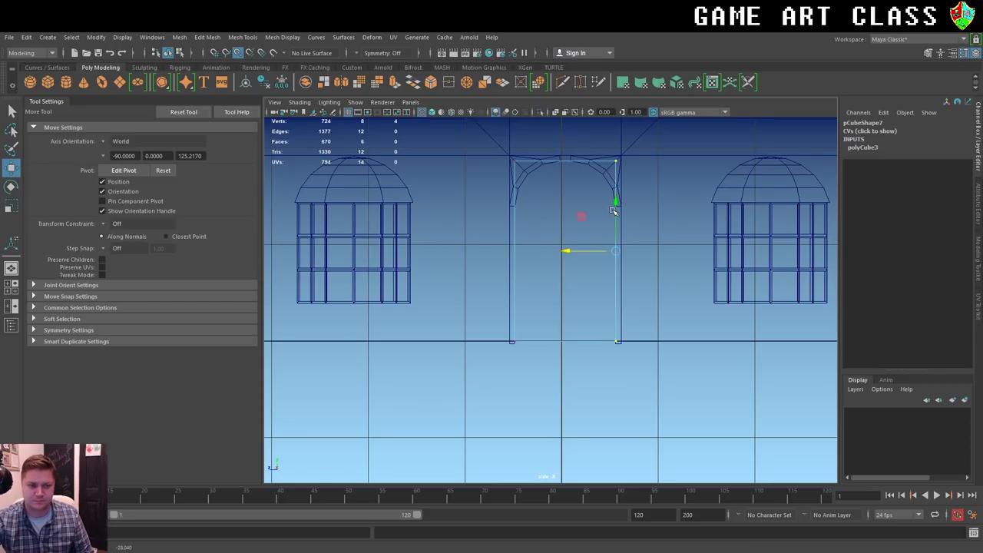
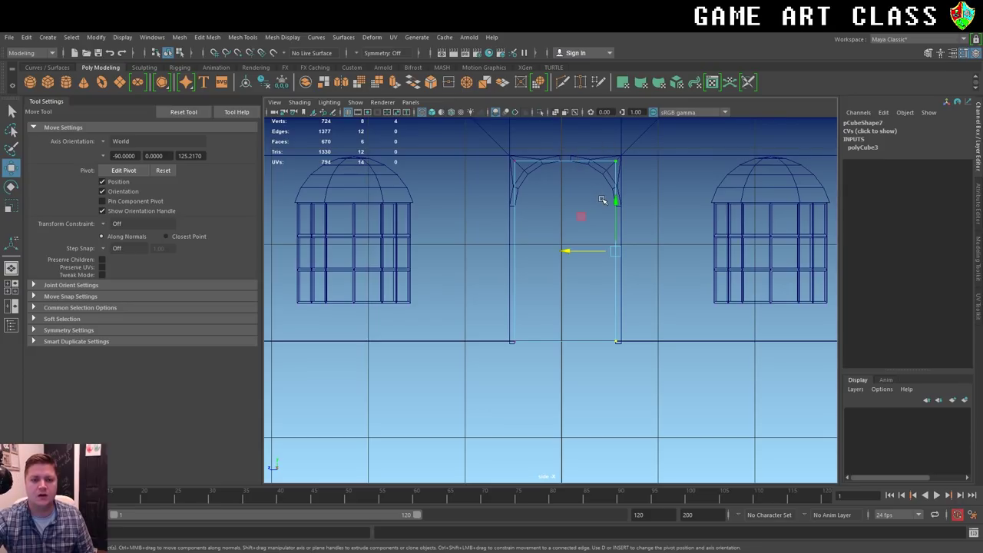
In perspective view, select the door panel's two top edges in edge mode.
{"action": "key", "text": "space"}
{"action": "key", "text": "space"}
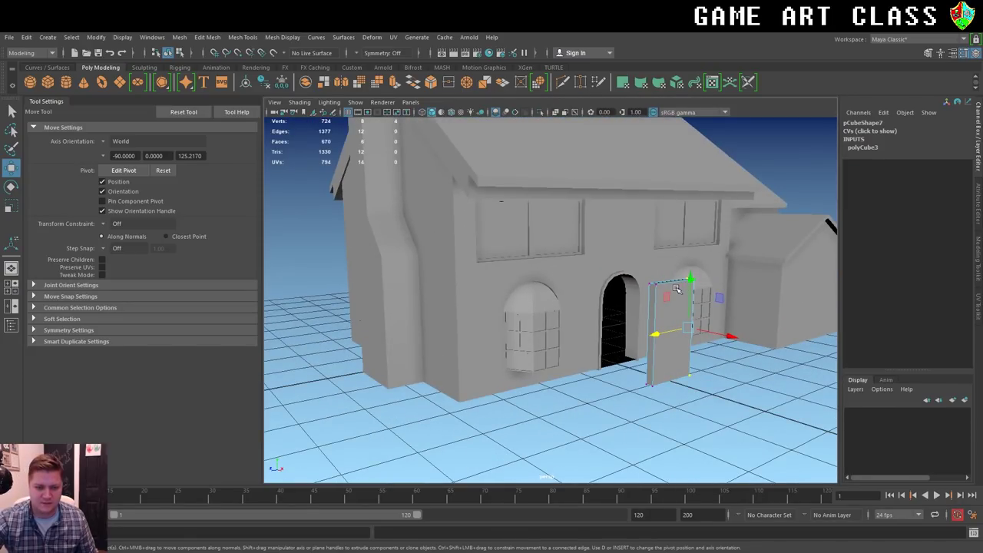
{"action": "scroll", "coordinate": [676, 288], "scroll_direction": "up", "scroll_amount": 3}
{"action": "left_click_drag", "start_coordinate": [691, 292], "coordinate": [546, 219], "text": "alt"}
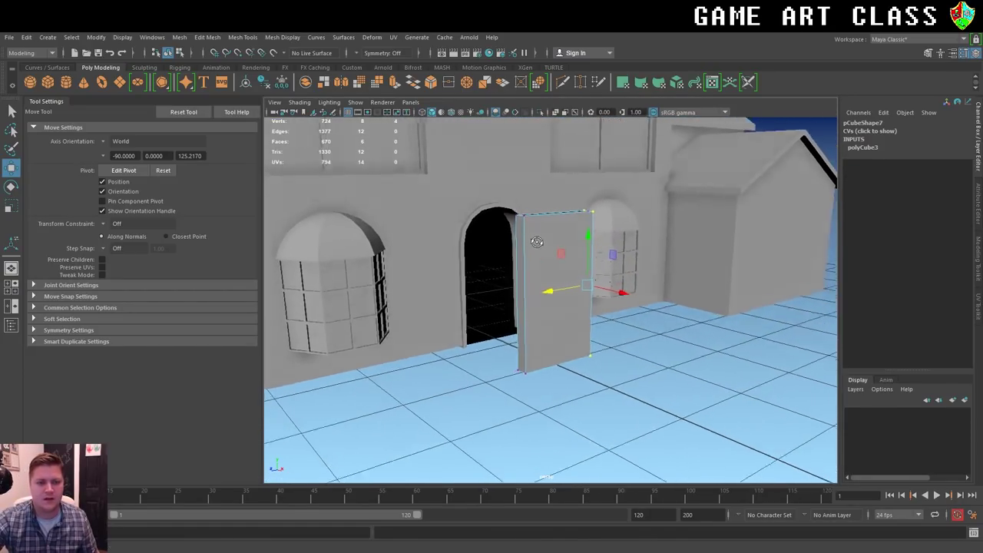
{"action": "right_click", "coordinate": [545, 220]}
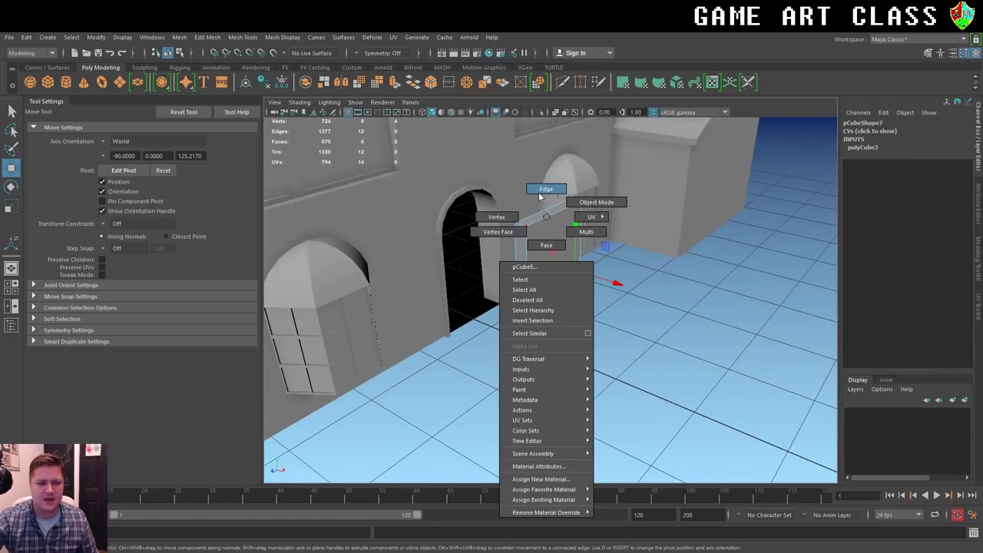
{"action": "left_click", "coordinate": [545, 189]}
{"action": "left_click", "coordinate": [574, 201]}
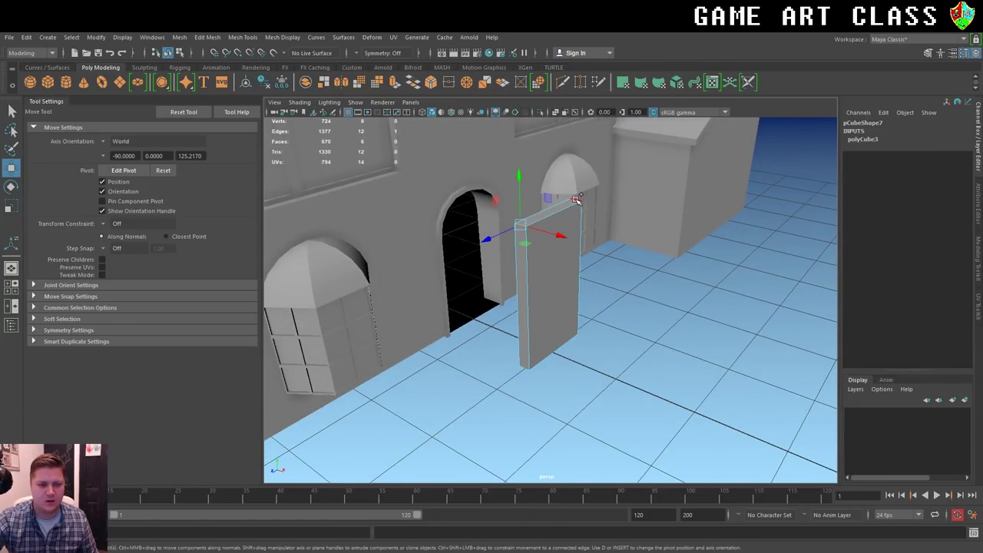
{"action": "left_click", "coordinate": [551, 212], "text": "shift"}
{"action": "left_click_drag", "start_coordinate": [599, 254], "coordinate": [537, 246], "text": "alt"}
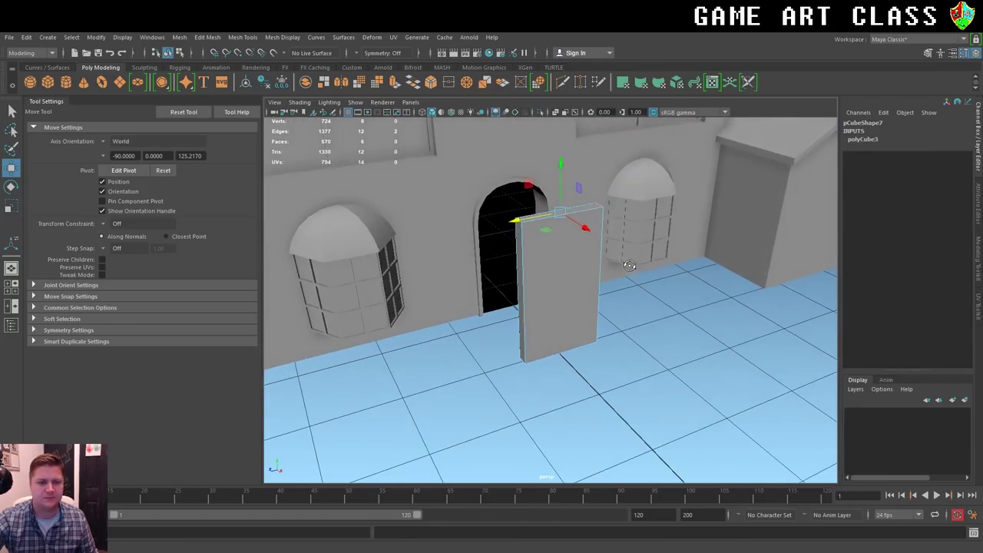
Bevel the door's top edges with 4 segments and fraction 0.9, then return to object mode.
{"action": "left_click", "coordinate": [432, 84]}
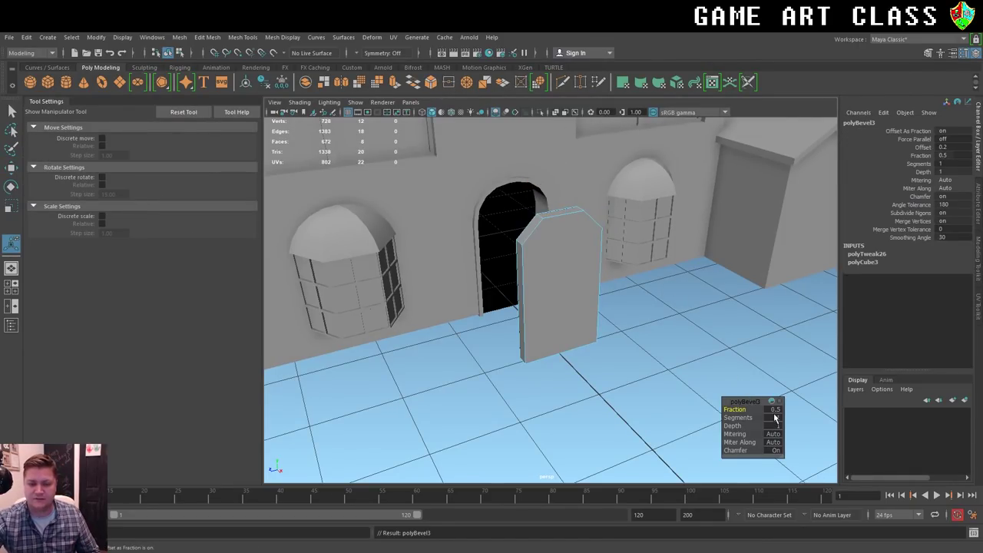
{"action": "left_click", "coordinate": [775, 418]}
{"action": "type", "text": "4"}
{"action": "key", "text": "Return"}
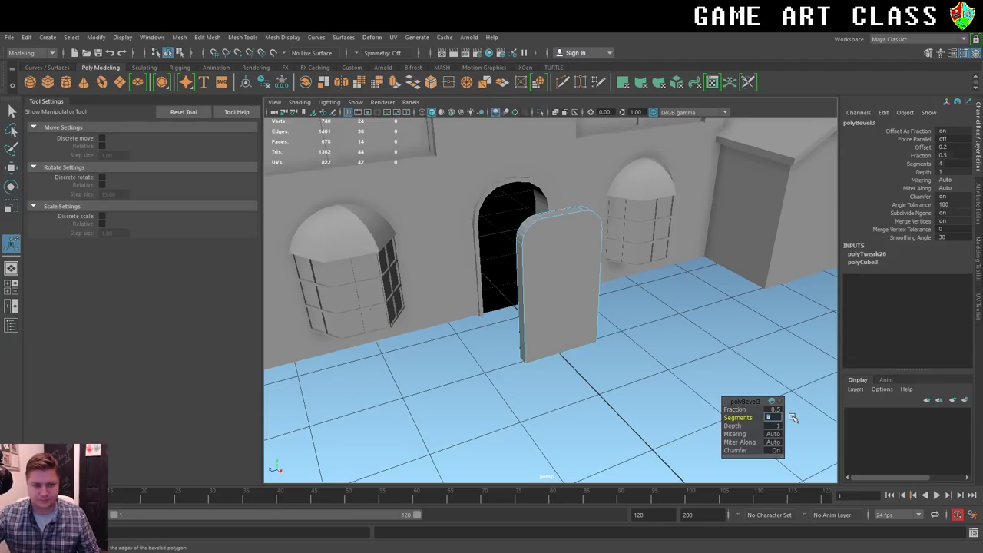
{"action": "left_click", "coordinate": [775, 408]}
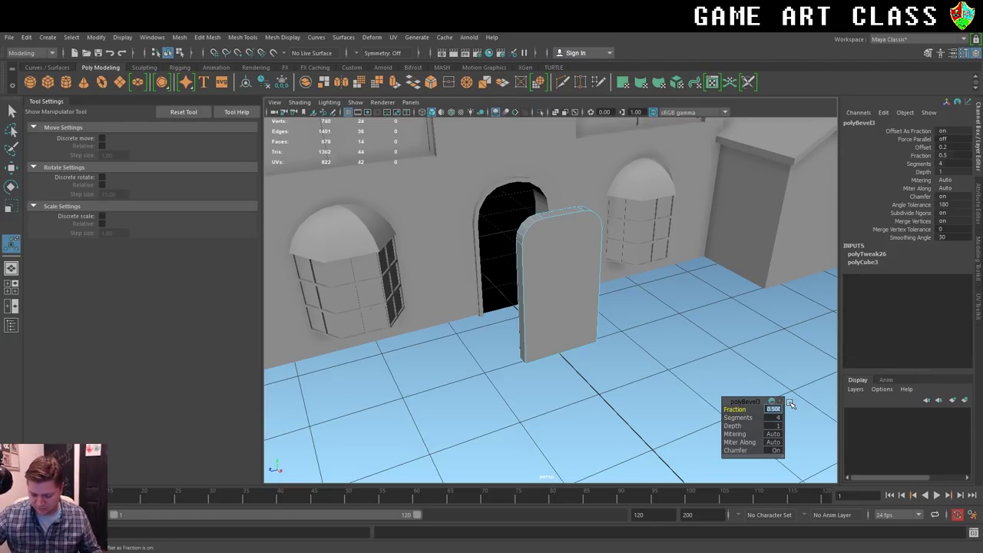
{"action": "type", "text": "0.9"}
{"action": "key", "text": "Return"}
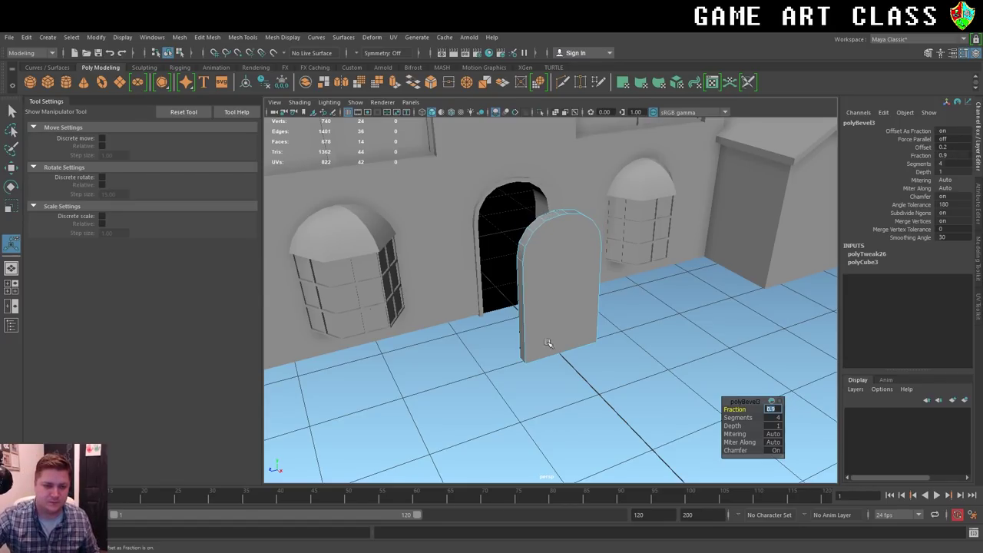
{"action": "right_click_drag", "start_coordinate": [567, 245], "coordinate": [601, 243]}
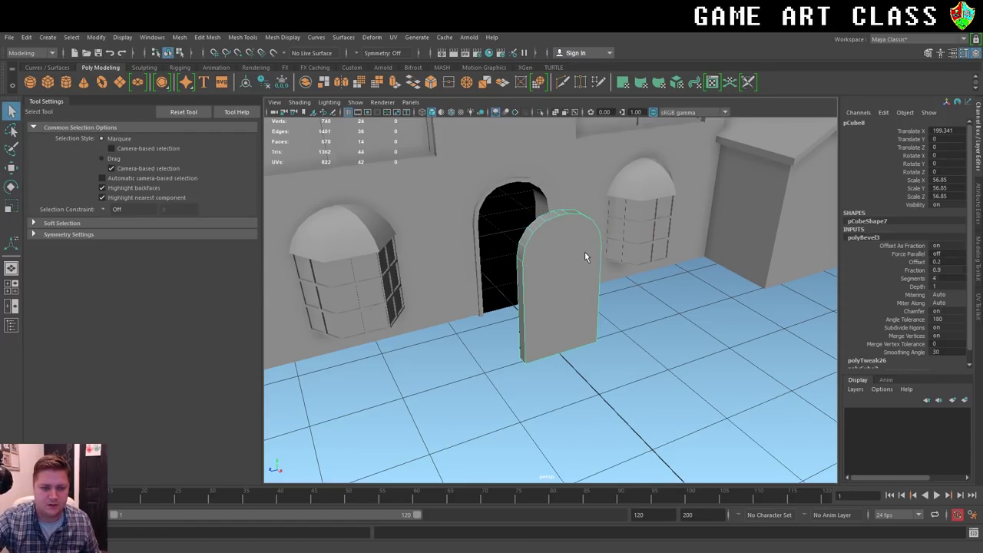
{"action": "left_click_drag", "start_coordinate": [500, 285], "coordinate": [528, 285], "text": "alt"}
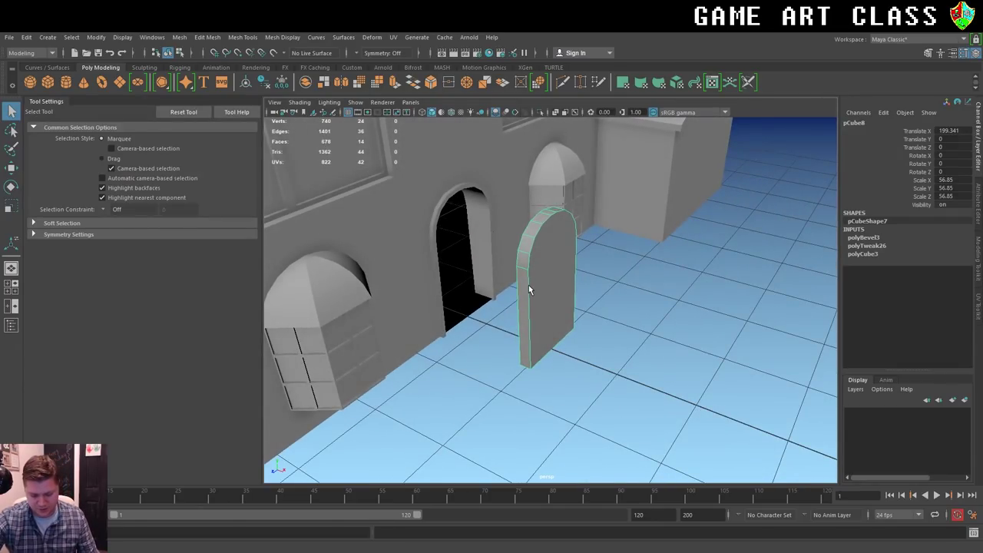
Move the arched door along X to Translate X 181.111, clear of its doorway.
{"action": "key", "text": "w"}
{"action": "mouse_move", "coordinate": [589, 363]}
{"action": "left_mouse_down"}
{"action": "mouse_move", "coordinate": [498, 331]}
{"action": "mouse_move", "coordinate": [490, 337]}
{"action": "left_mouse_up"}
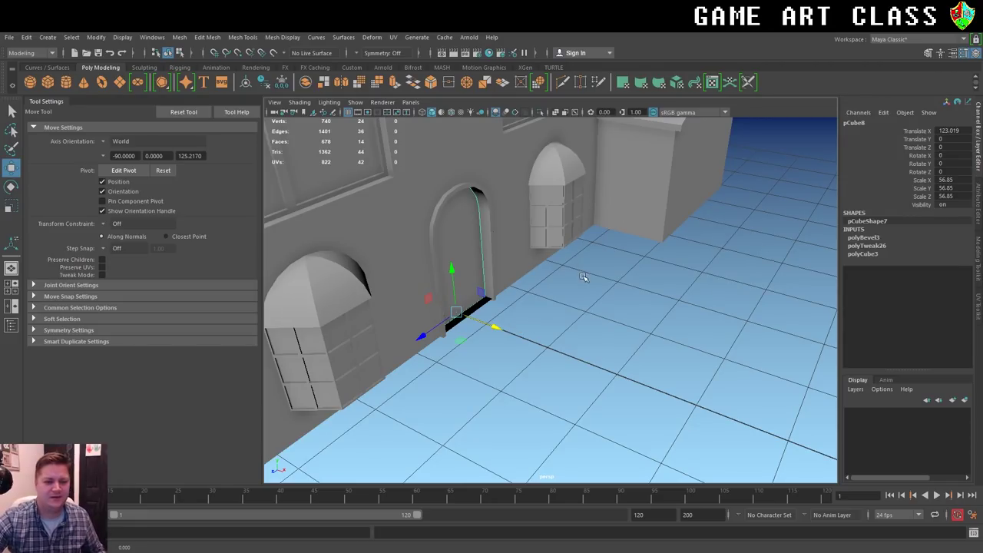
{"action": "left_click_drag", "start_coordinate": [583, 277], "coordinate": [474, 266], "text": "alt"}
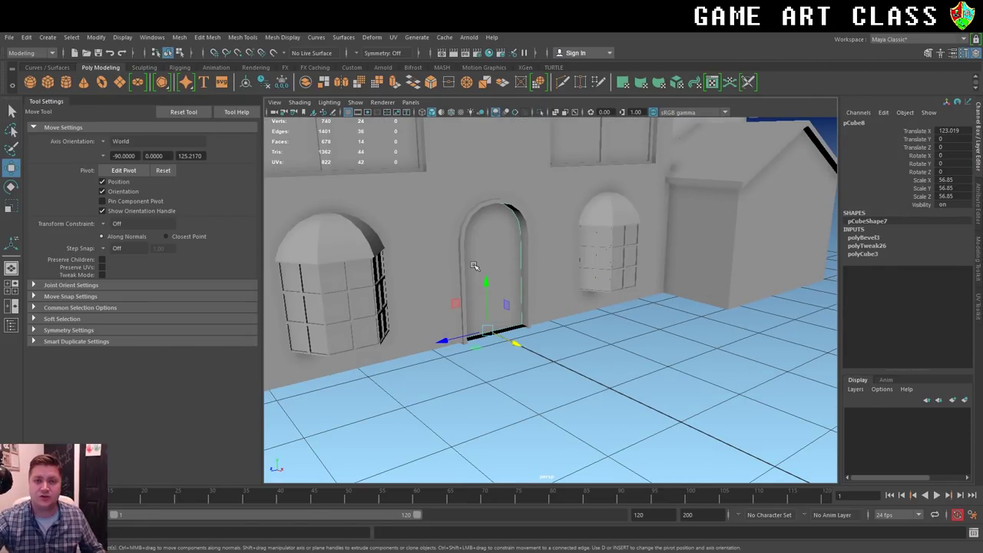
{"action": "left_click_drag", "start_coordinate": [519, 347], "coordinate": [573, 376]}
{"action": "scroll", "coordinate": [588, 297], "scroll_direction": "up", "scroll_amount": 3}
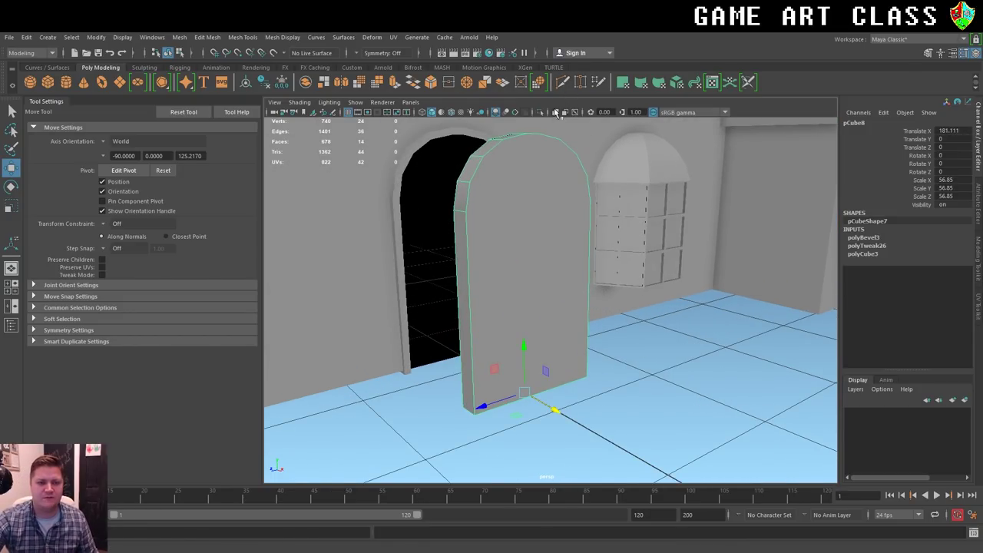
{"action": "key", "text": "ctrl+shift+x"}
{"action": "mouse_move", "coordinate": [537, 203]}
{"action": "left_mouse_down", "text": "alt"}
{"action": "mouse_move", "coordinate": [507, 204]}
{"action": "mouse_move", "coordinate": [558, 212]}
{"action": "mouse_move", "coordinate": [530, 215]}
{"action": "mouse_move", "coordinate": [472, 193]}
{"action": "left_mouse_up", "text": "alt"}
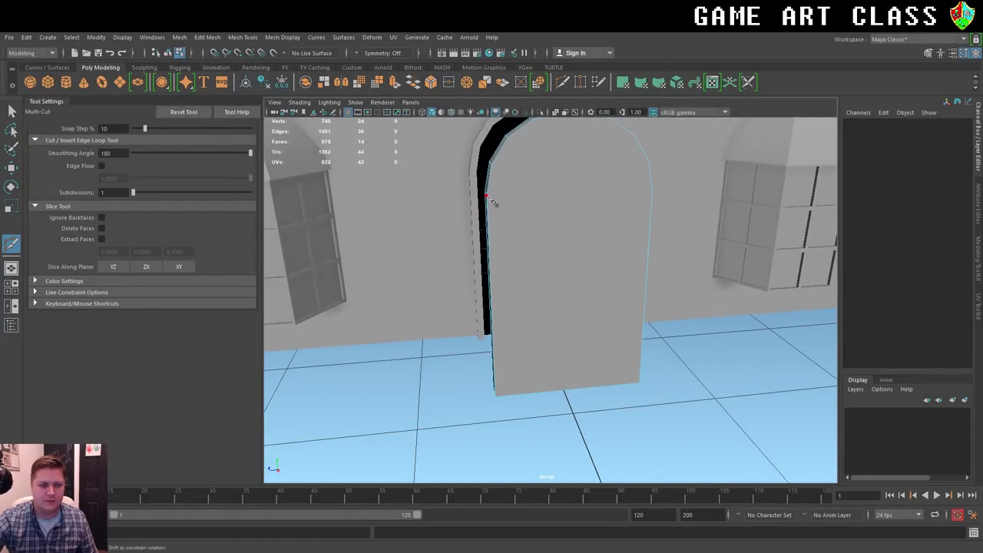
Multi-Cut horizontal edges across the door body and across the arch.
{"action": "left_click", "coordinate": [492, 200]}
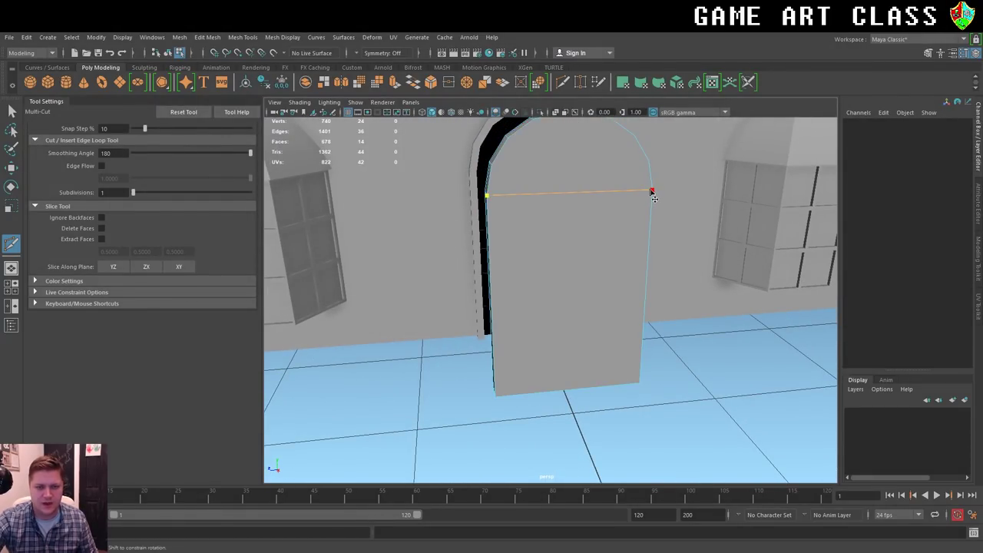
{"action": "left_click", "coordinate": [652, 192]}
{"action": "right_click", "coordinate": [652, 191]}
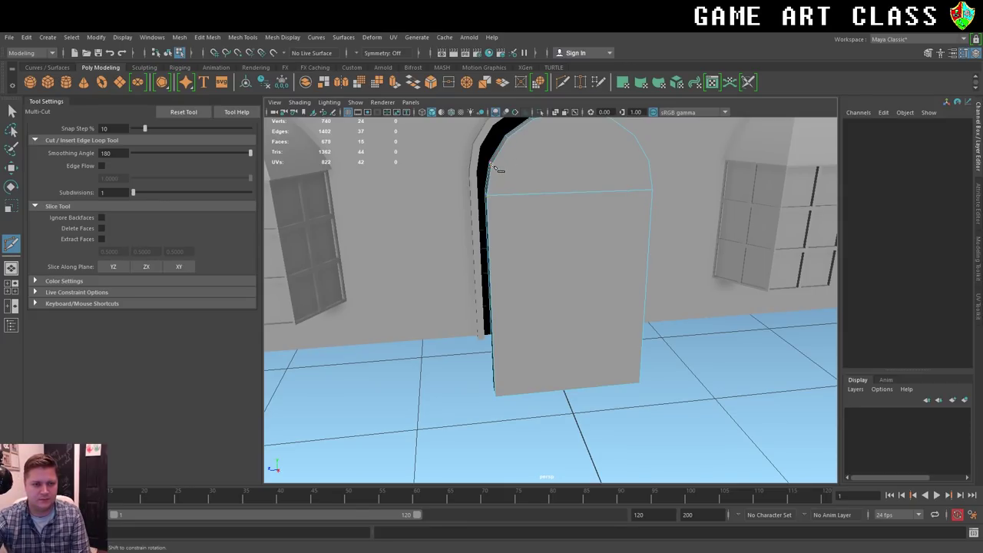
{"action": "left_click", "coordinate": [492, 168]}
{"action": "left_click", "coordinate": [652, 167]}
{"action": "right_click", "coordinate": [651, 167]}
{"action": "left_click_drag", "start_coordinate": [575, 169], "coordinate": [581, 232], "text": "alt"}
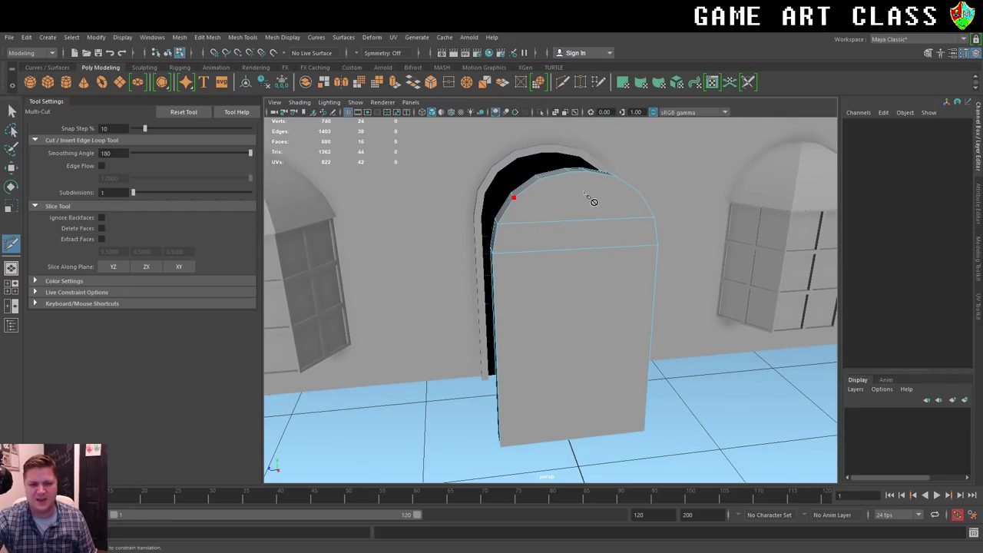
{"action": "left_click", "coordinate": [642, 197]}
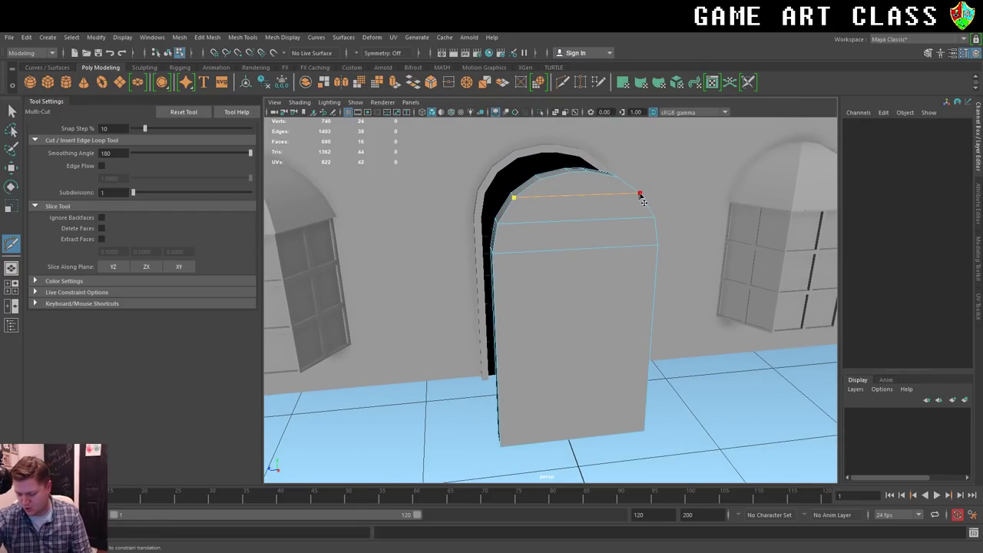
{"action": "right_click", "coordinate": [640, 194]}
Add more cuts across the arch top and the lower door face.
{"action": "left_click", "coordinate": [540, 180]}
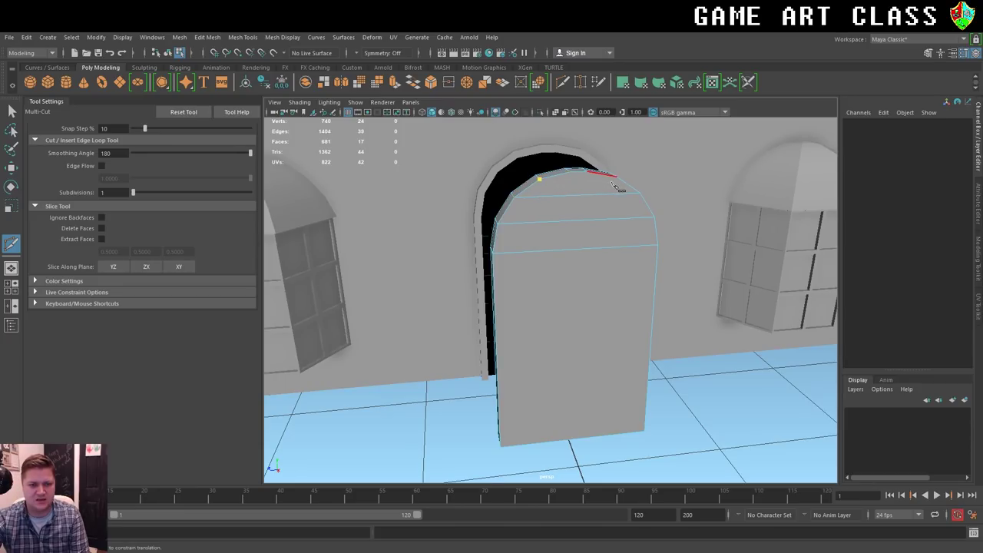
{"action": "left_click", "coordinate": [619, 186]}
{"action": "right_click", "coordinate": [619, 230]}
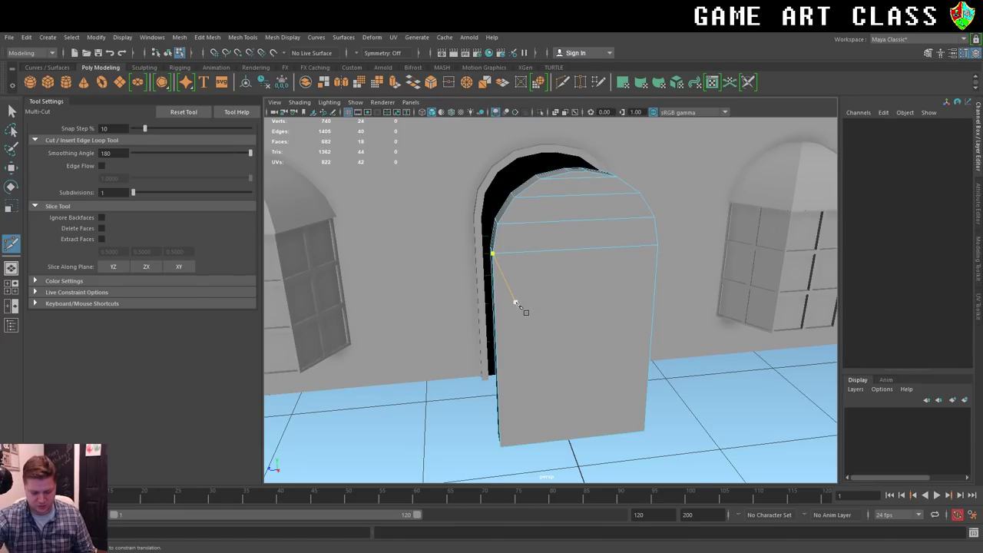
{"action": "mouse_move", "coordinate": [581, 303]}
{"action": "left_mouse_down", "text": "alt"}
{"action": "mouse_move", "coordinate": [658, 281]}
{"action": "mouse_move", "coordinate": [432, 281]}
{"action": "mouse_move", "coordinate": [597, 287]}
{"action": "left_mouse_up", "text": "alt"}
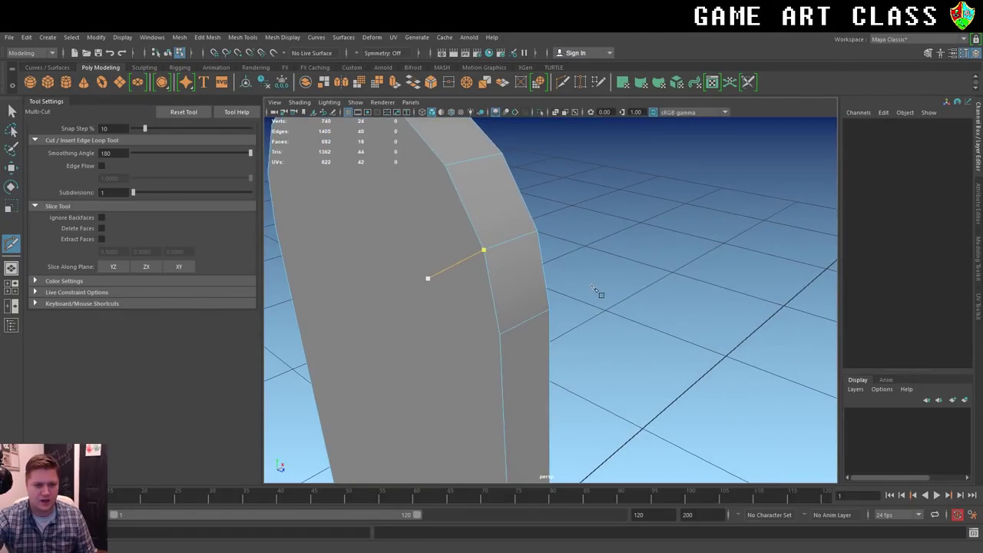
{"action": "mouse_move", "coordinate": [505, 297]}
{"action": "left_mouse_down", "text": "alt"}
{"action": "mouse_move", "coordinate": [626, 292]}
{"action": "mouse_move", "coordinate": [499, 285]}
{"action": "mouse_move", "coordinate": [483, 268]}
{"action": "left_mouse_up", "text": "alt"}
{"action": "left_click", "coordinate": [351, 219]}
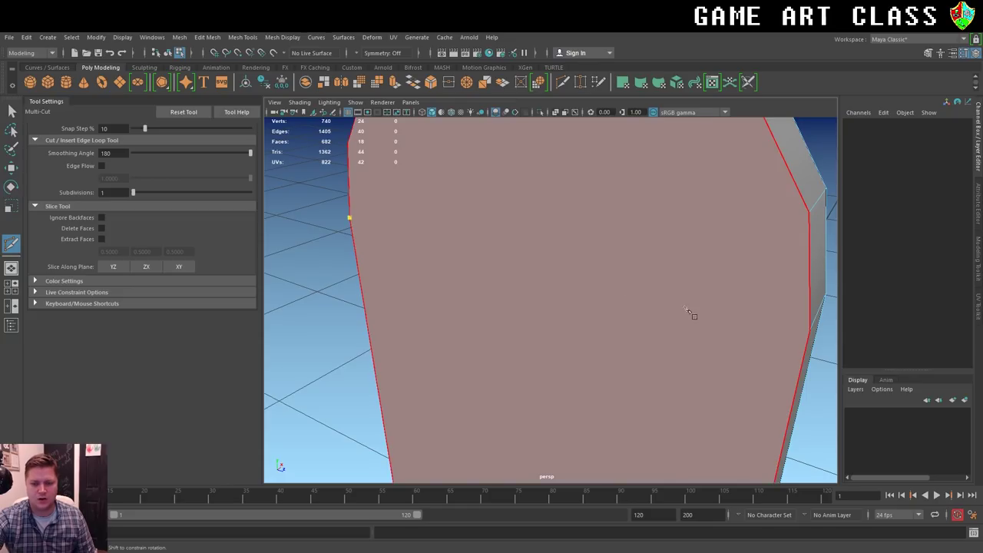
{"action": "left_click", "coordinate": [810, 329]}
{"action": "key", "text": "Return"}
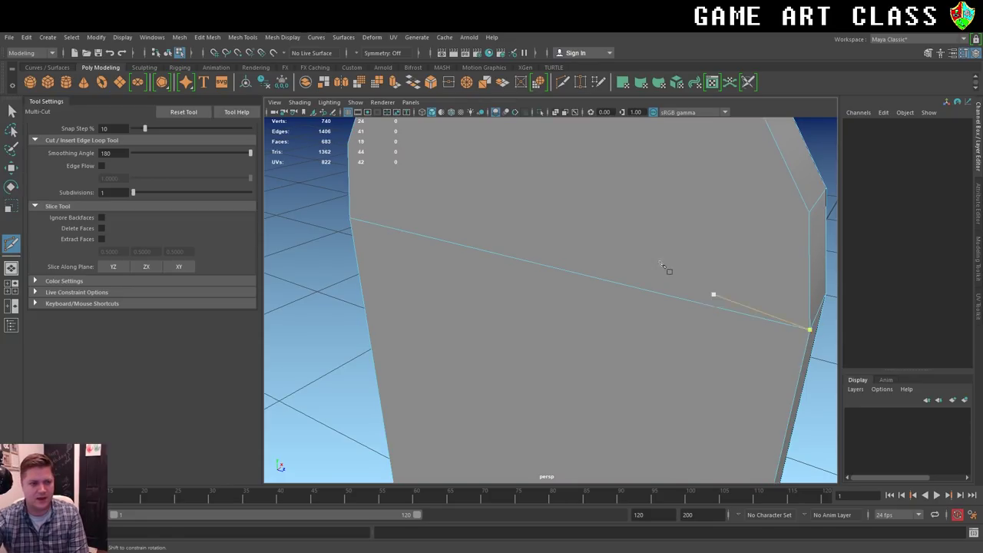
{"action": "left_click", "coordinate": [809, 211]}
{"action": "key", "text": "Return"}
Cut the final edges across the right side of the arch.
{"action": "left_click", "coordinate": [809, 212]}
{"action": "mouse_move", "coordinate": [705, 216]}
{"action": "left_mouse_down", "text": "alt"}
{"action": "mouse_move", "coordinate": [669, 215]}
{"action": "mouse_move", "coordinate": [689, 294]}
{"action": "mouse_move", "coordinate": [459, 188]}
{"action": "left_mouse_up", "text": "alt"}
{"action": "key", "text": "Escape"}
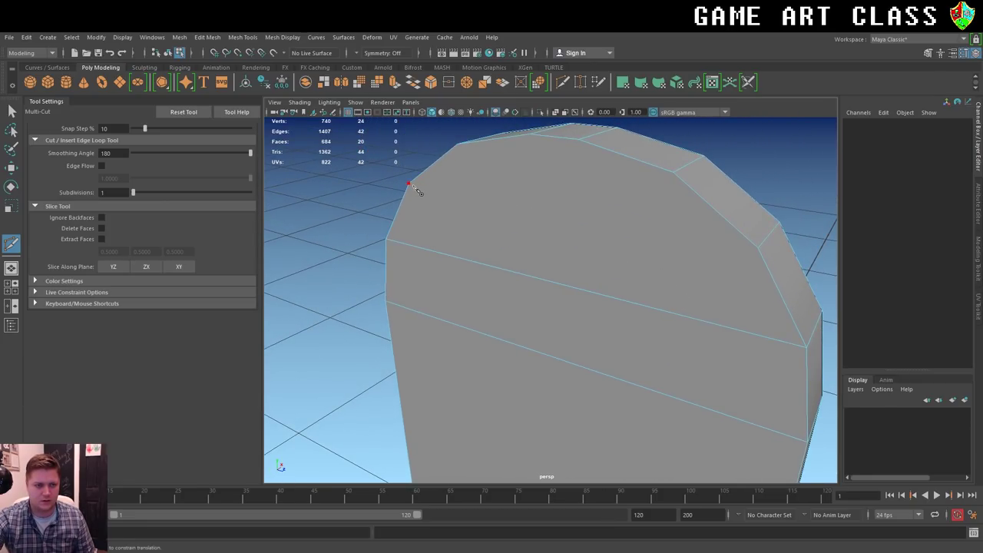
{"action": "left_click", "coordinate": [757, 248]}
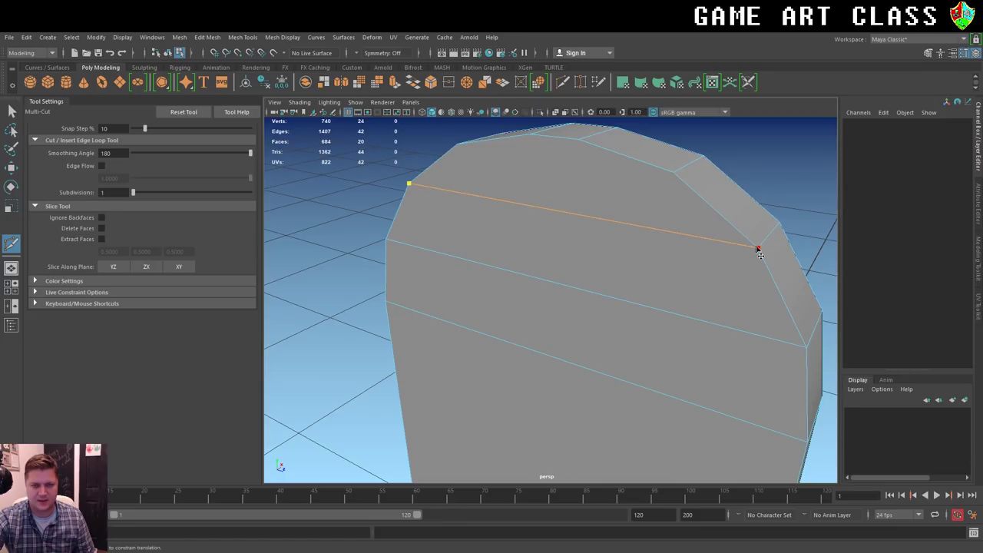
{"action": "key", "text": "Return"}
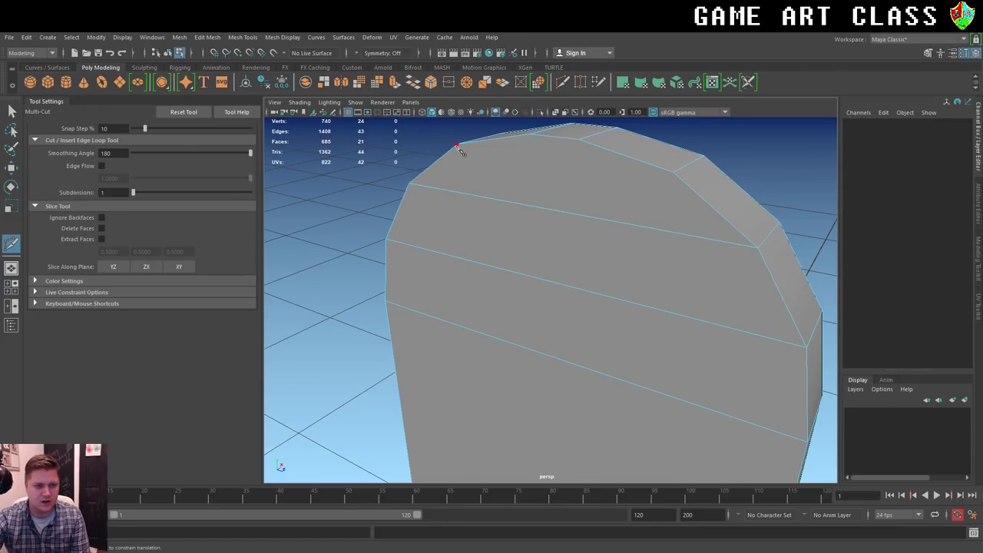
{"action": "left_click", "coordinate": [673, 172]}
{"action": "key", "text": "Return"}
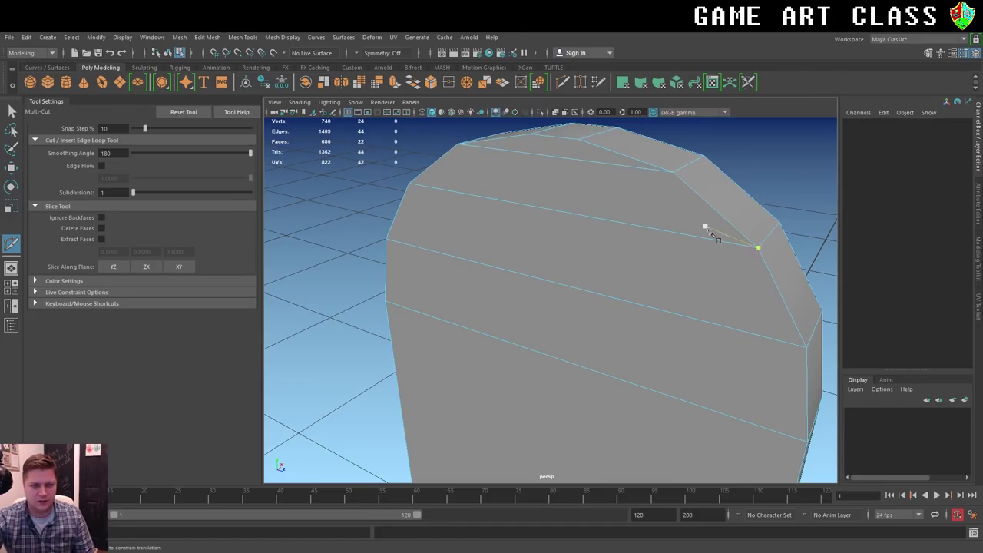
Zoom back out and select the whole door object.
{"action": "left_click_drag", "start_coordinate": [735, 272], "coordinate": [601, 275], "text": "alt"}
{"action": "scroll", "coordinate": [568, 274], "scroll_direction": "down", "scroll_amount": 3}
{"action": "scroll", "coordinate": [535, 307], "scroll_direction": "down", "scroll_amount": 3}
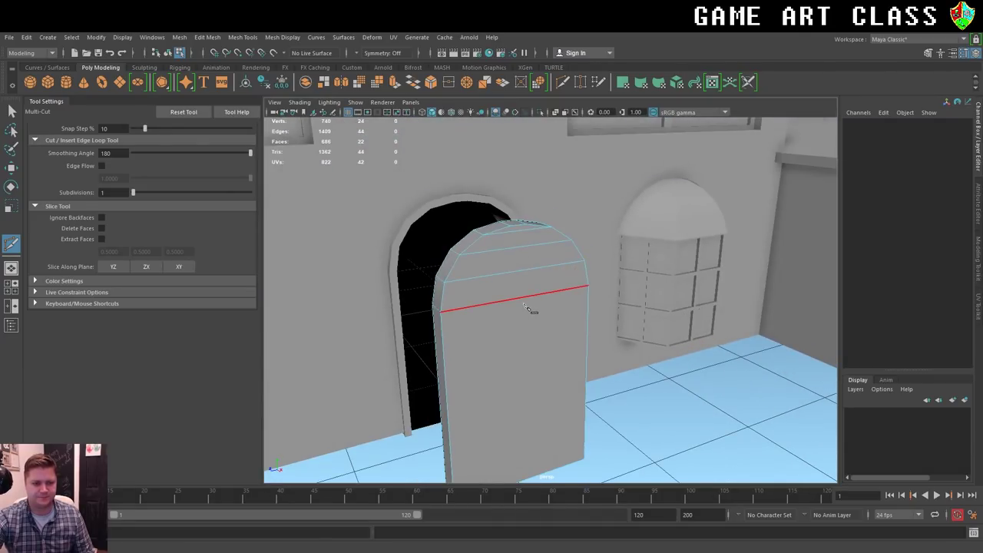
{"action": "scroll", "coordinate": [535, 307], "scroll_direction": "down", "scroll_amount": 4}
{"action": "scroll", "coordinate": [537, 300], "scroll_direction": "up", "scroll_amount": 3}
{"action": "right_click", "coordinate": [538, 296]}
{"action": "left_click", "coordinate": [572, 252]}
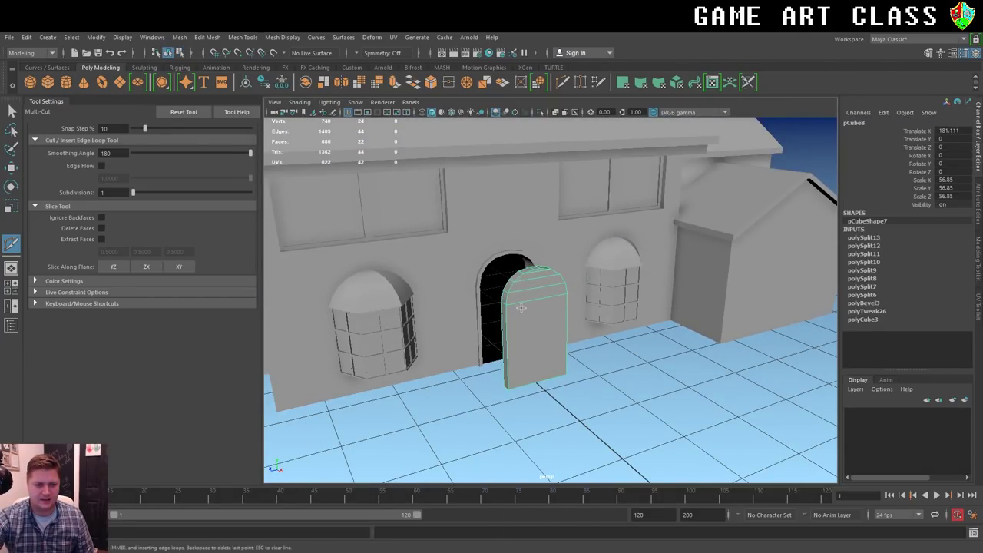
Slide the door back along X into its doorway at Translate X 124.642.
{"action": "key", "text": "w"}
{"action": "mouse_move", "coordinate": [560, 399]}
{"action": "left_mouse_down"}
{"action": "mouse_move", "coordinate": [532, 380]}
{"action": "mouse_move", "coordinate": [513, 382]}
{"action": "left_mouse_up"}
{"action": "left_click", "coordinate": [587, 376]}
{"action": "scroll", "coordinate": [591, 377], "scroll_direction": "down", "scroll_amount": 5}
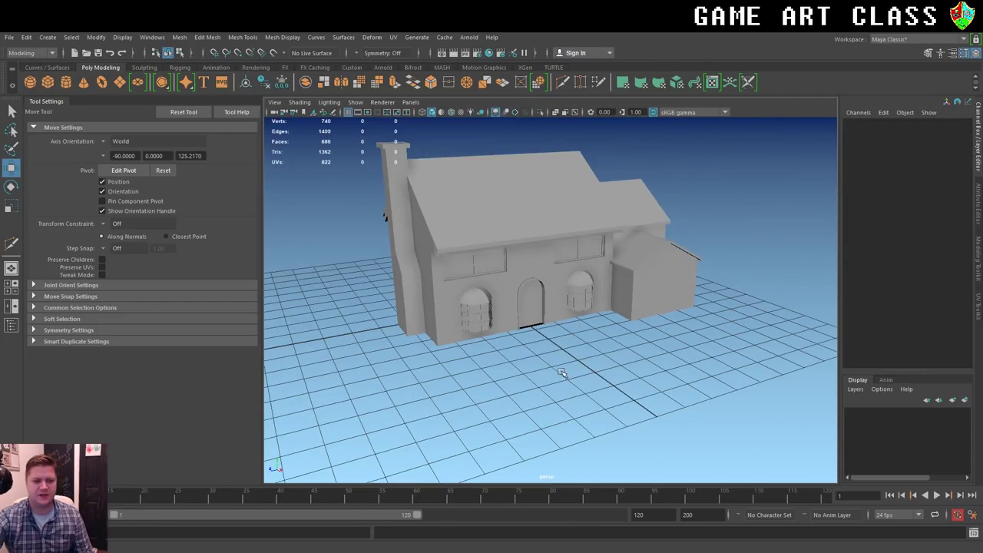
{"action": "left_click_drag", "start_coordinate": [457, 352], "coordinate": [675, 342], "text": "alt"}
Inset the annex front face with a 6.3 offset extrusion and delete the inner face.
{"action": "left_click", "coordinate": [697, 339]}
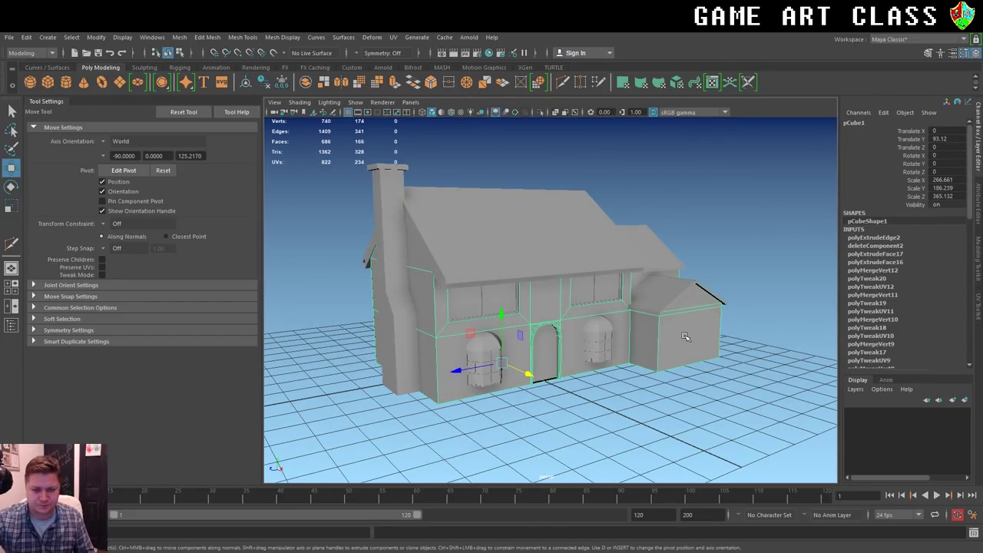
{"action": "right_click", "coordinate": [686, 336]}
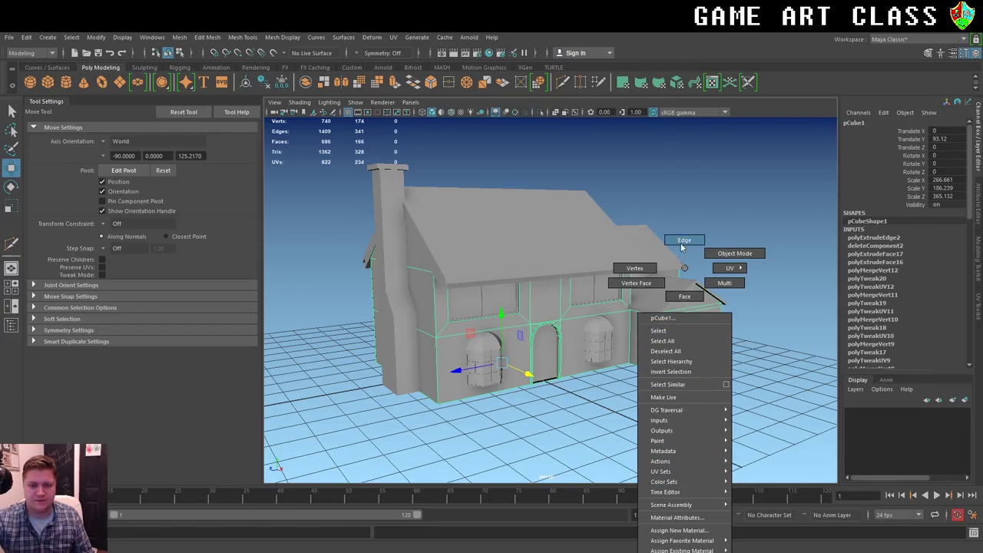
{"action": "left_click", "coordinate": [685, 297]}
{"action": "left_click", "coordinate": [687, 330]}
{"action": "scroll", "coordinate": [756, 355], "scroll_direction": "up", "scroll_amount": 3}
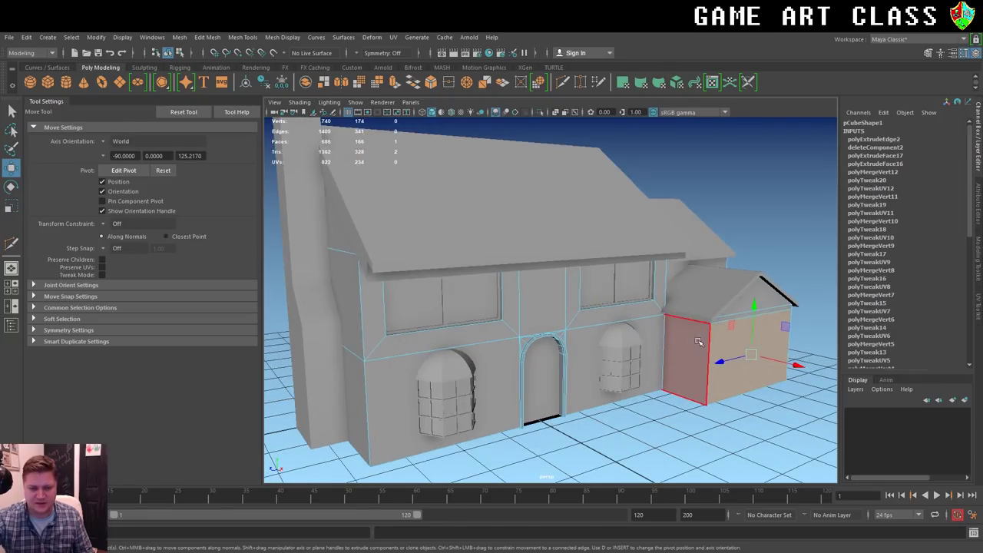
{"action": "mouse_move", "coordinate": [756, 354]}
{"action": "left_mouse_down", "text": "alt"}
{"action": "mouse_move", "coordinate": [674, 270]}
{"action": "mouse_move", "coordinate": [737, 278]}
{"action": "left_mouse_up", "text": "alt"}
{"action": "key", "text": "ctrl+e"}
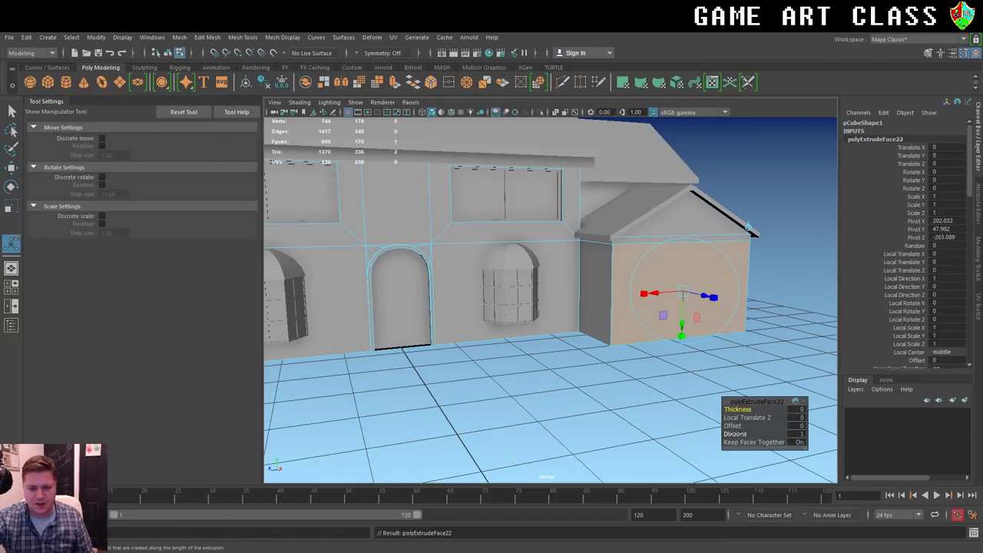
{"action": "mouse_move", "coordinate": [733, 426]}
{"action": "left_mouse_down"}
{"action": "mouse_move", "coordinate": [774, 425]}
{"action": "mouse_move", "coordinate": [757, 425]}
{"action": "left_mouse_up"}
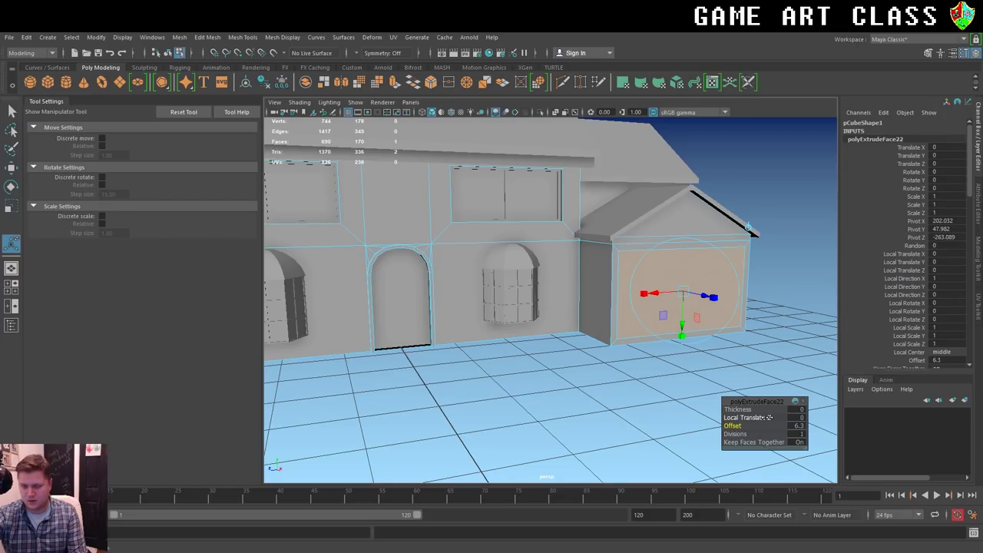
{"action": "key", "text": "Delete"}
Snap the opening's bottom edge down to ground level.
{"action": "left_click", "coordinate": [729, 310]}
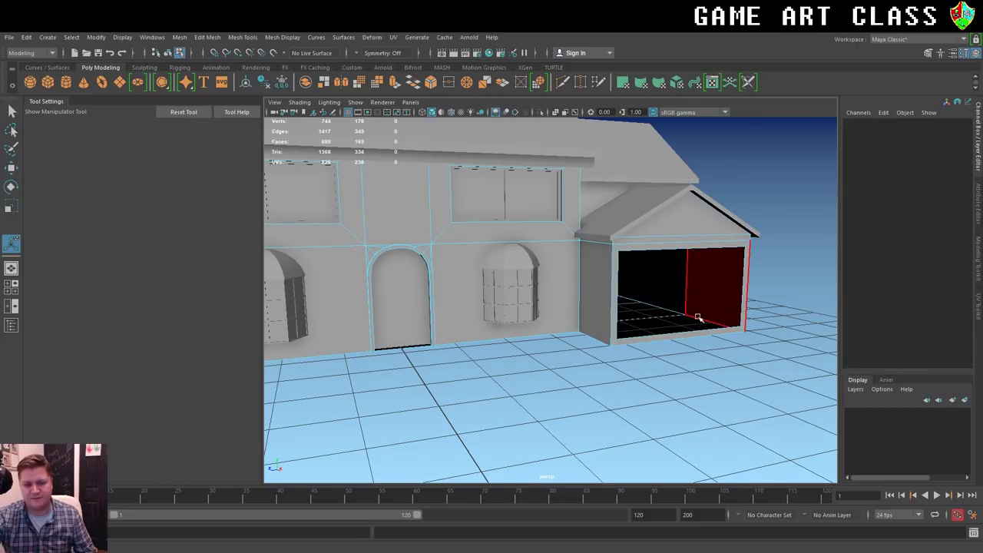
{"action": "mouse_move", "coordinate": [729, 309]}
{"action": "left_mouse_down", "text": "alt"}
{"action": "mouse_move", "coordinate": [695, 320]}
{"action": "mouse_move", "coordinate": [601, 295]}
{"action": "mouse_move", "coordinate": [697, 312]}
{"action": "mouse_move", "coordinate": [573, 274]}
{"action": "mouse_move", "coordinate": [587, 295]}
{"action": "left_mouse_up", "text": "alt"}
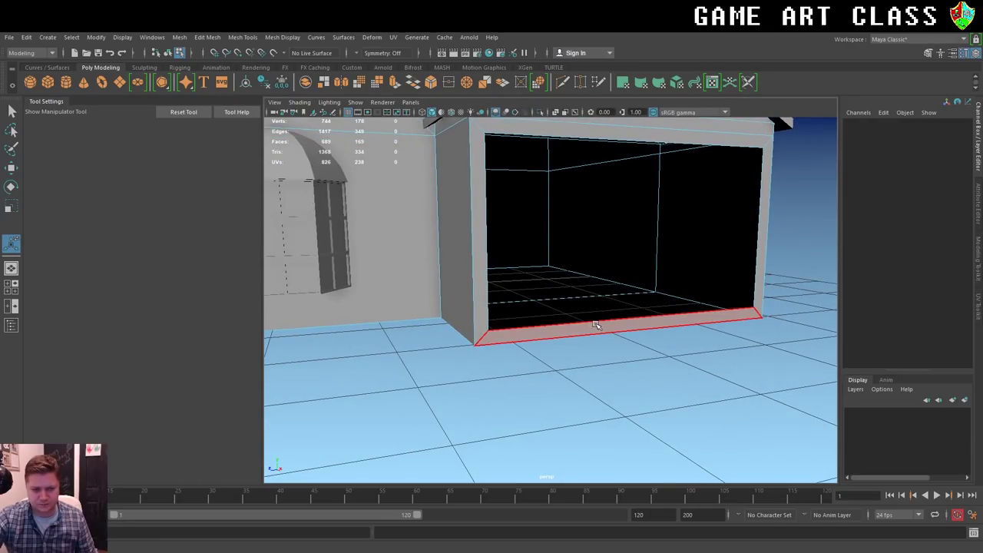
{"action": "key", "text": "w"}
{"action": "right_click_drag", "start_coordinate": [606, 320], "coordinate": [602, 250]}
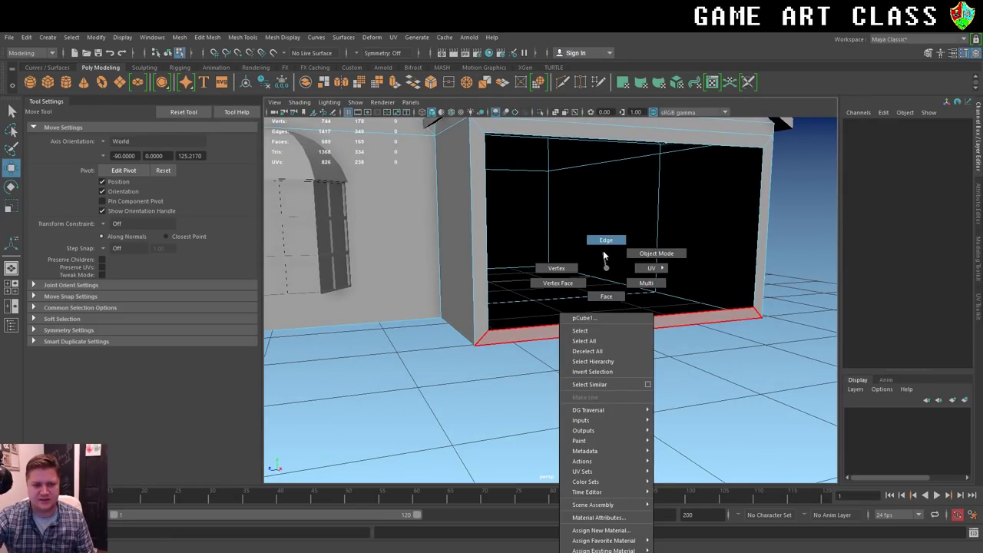
{"action": "left_click", "coordinate": [628, 319]}
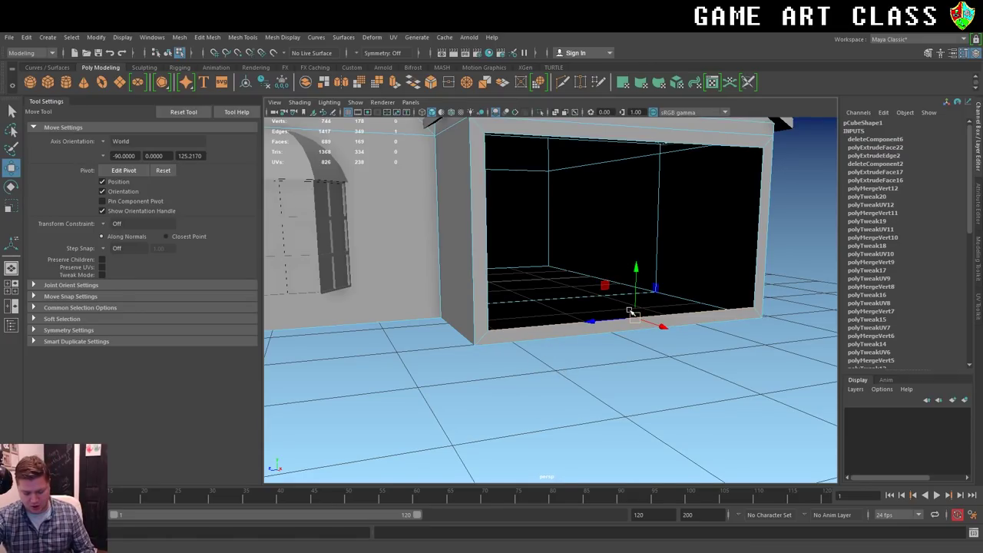
{"action": "key", "text": "v"}
{"action": "left_click_drag", "start_coordinate": [635, 268], "coordinate": [554, 307]}
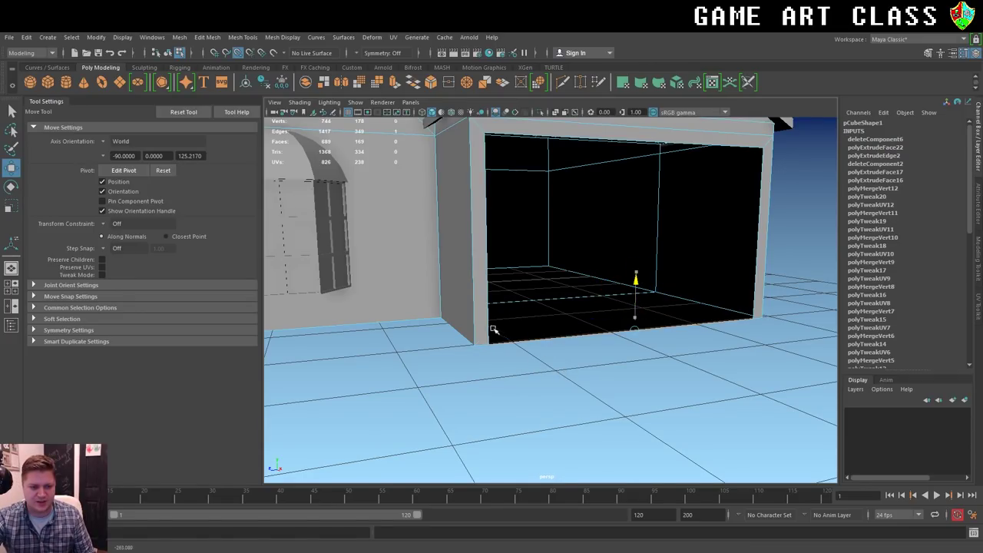
{"action": "scroll", "coordinate": [669, 218], "scroll_direction": "down", "scroll_amount": 3}
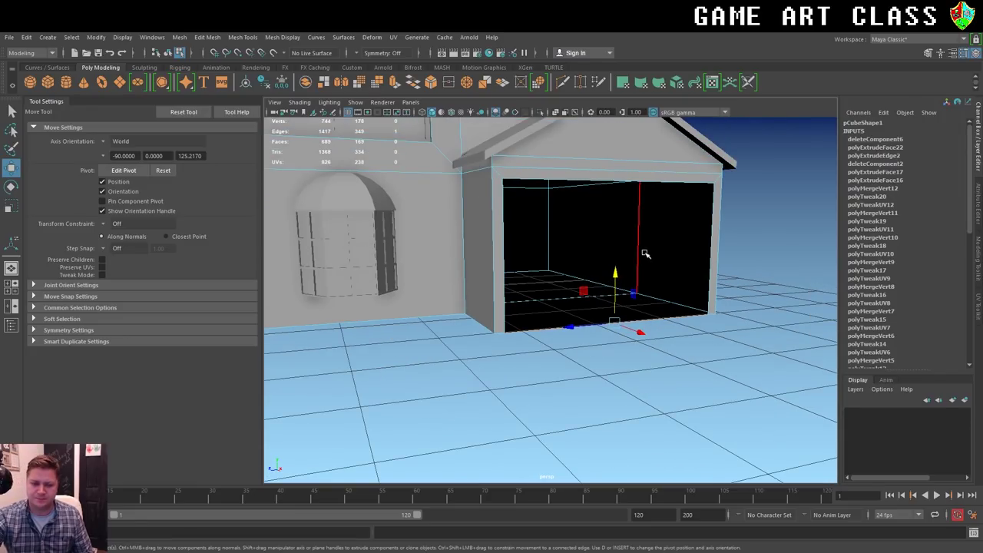
Select the opening's upper rim edges and extrude them.
{"action": "mouse_move", "coordinate": [645, 253]}
{"action": "left_mouse_down", "text": "alt"}
{"action": "mouse_move", "coordinate": [658, 257]}
{"action": "mouse_move", "coordinate": [634, 263]}
{"action": "mouse_move", "coordinate": [592, 235]}
{"action": "left_mouse_up", "text": "alt"}
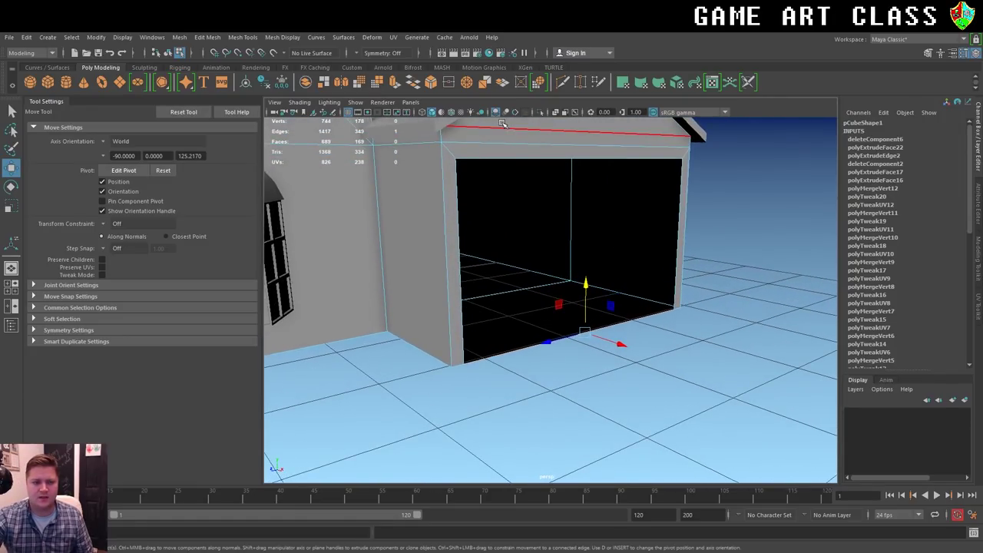
{"action": "left_click", "coordinate": [463, 206]}
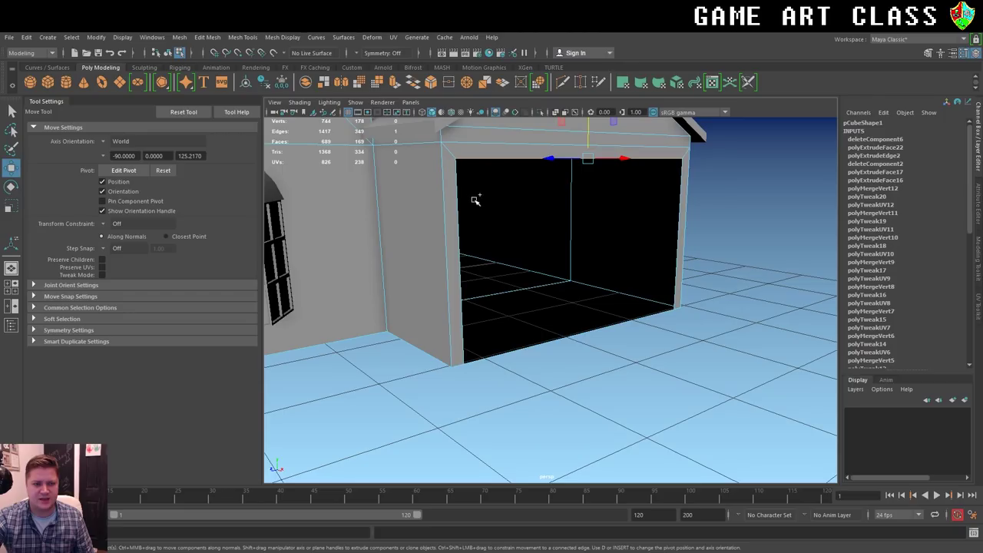
{"action": "left_click", "coordinate": [678, 203], "text": "shift"}
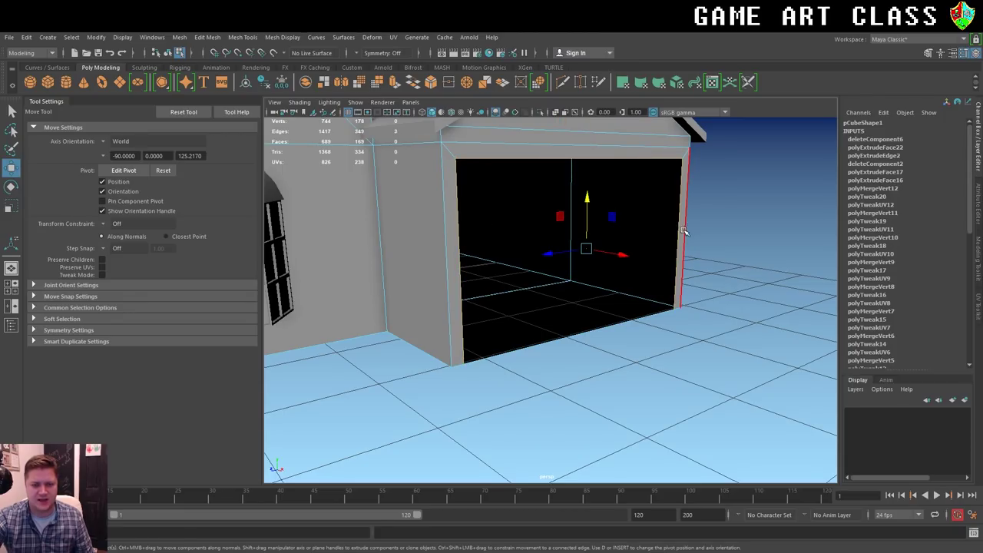
{"action": "key", "text": "ctrl+e"}
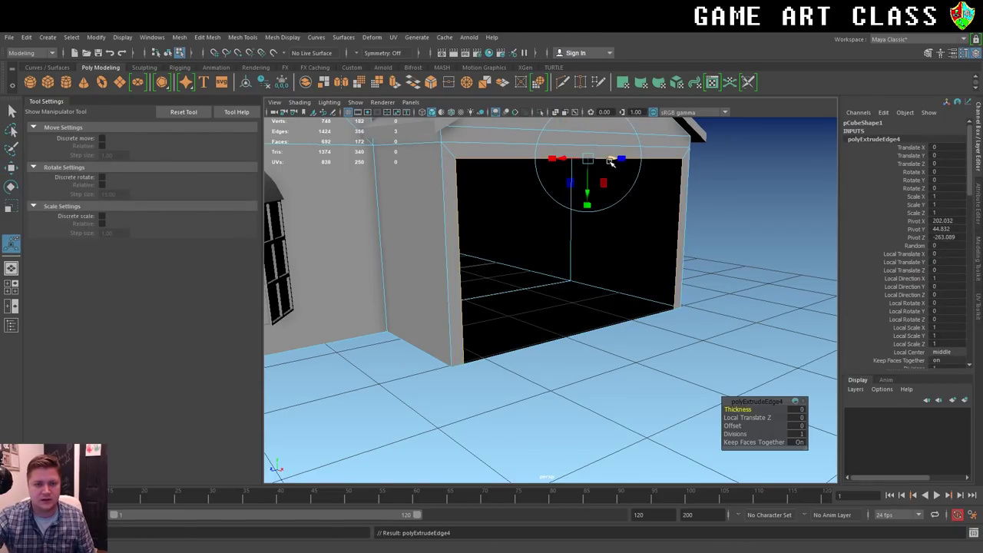
Extrude the door-top edge down into the opening to form the first panels.
{"action": "mouse_move", "coordinate": [614, 159]}
{"action": "left_mouse_down"}
{"action": "mouse_move", "coordinate": [597, 160]}
{"action": "mouse_move", "coordinate": [665, 272]}
{"action": "left_mouse_up"}
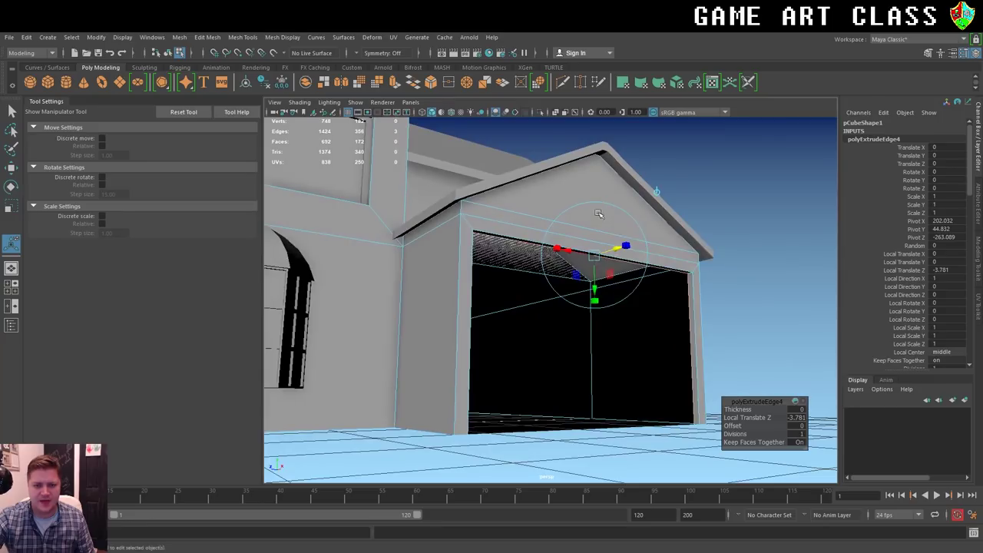
{"action": "key", "text": "q"}
{"action": "left_click_drag", "start_coordinate": [647, 318], "coordinate": [649, 320], "text": "alt"}
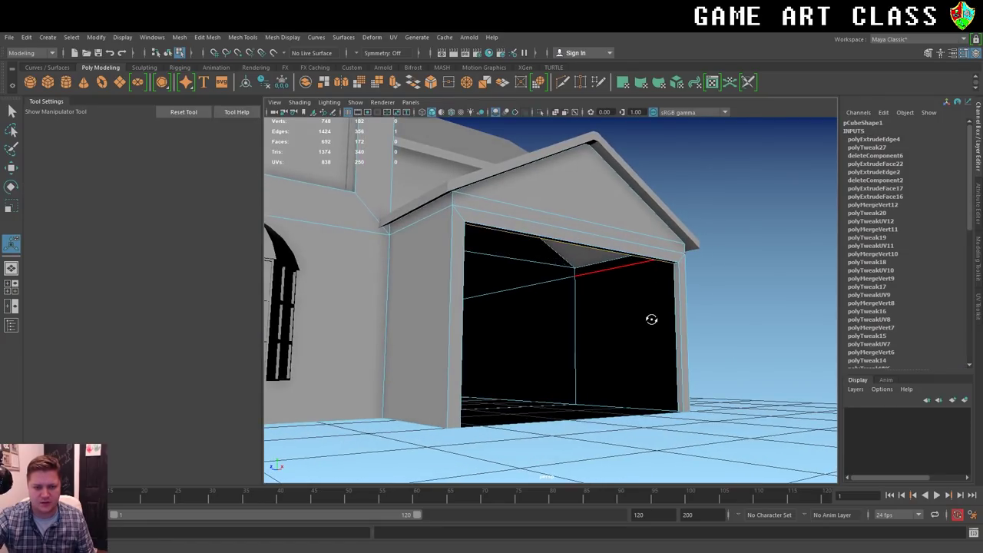
{"action": "key", "text": "ctrl+e"}
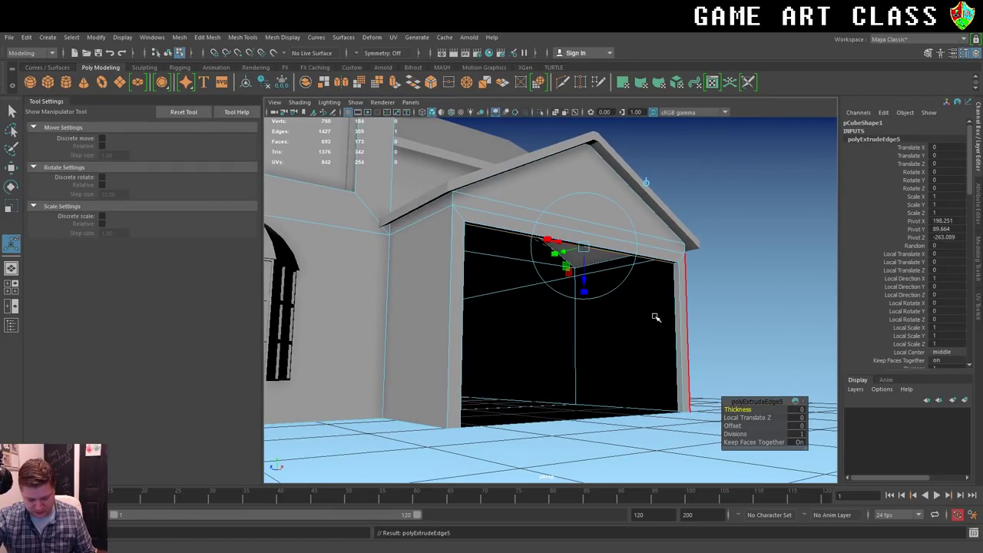
{"action": "key", "text": "w"}
{"action": "key", "text": "v"}
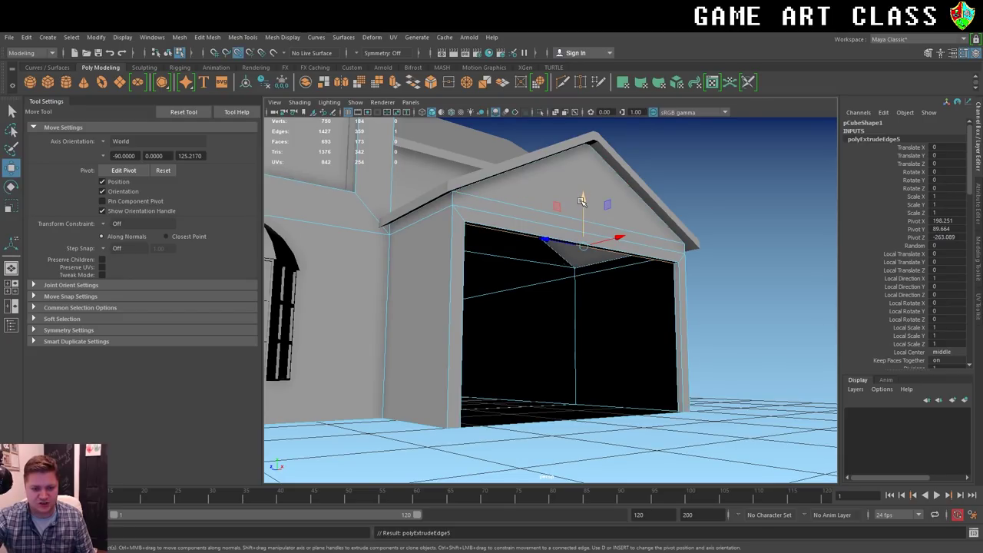
{"action": "left_click_drag", "start_coordinate": [581, 201], "coordinate": [660, 390]}
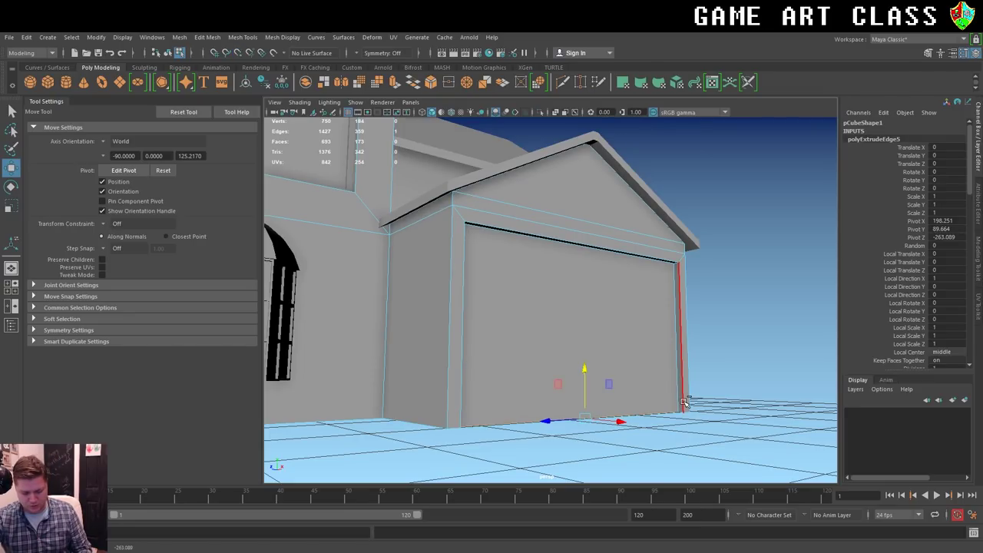
{"action": "key", "text": "ctrl+z"}
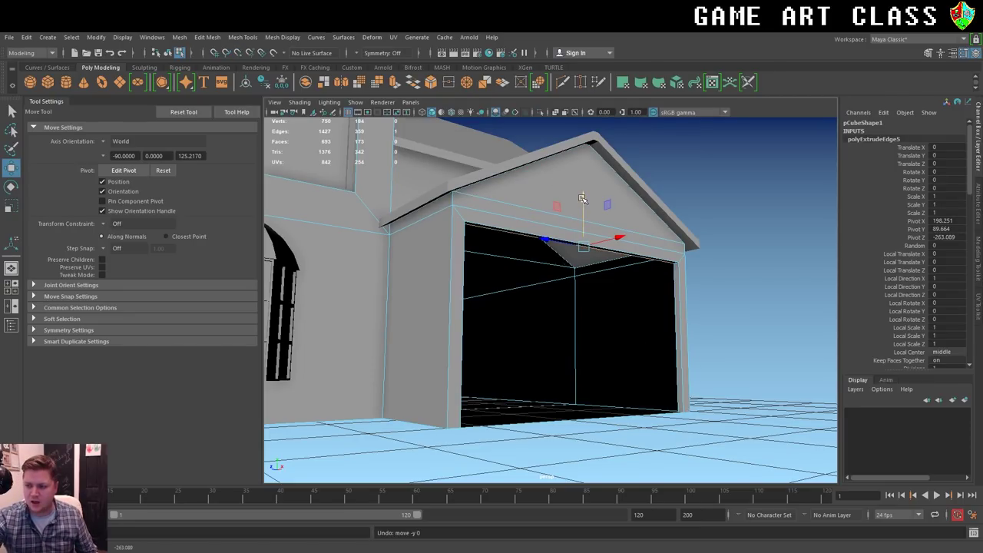
{"action": "mouse_move", "coordinate": [583, 200]}
{"action": "left_mouse_down"}
{"action": "mouse_move", "coordinate": [581, 255]}
{"action": "mouse_move", "coordinate": [583, 247]}
{"action": "left_mouse_up"}
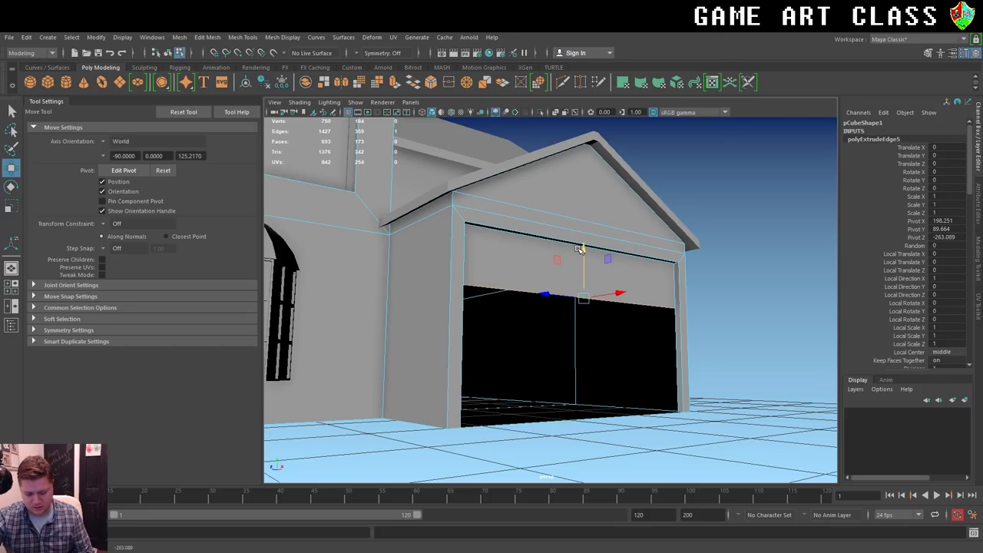
Extrude further edges down to the ground to complete the panelled garage door.
{"action": "key", "text": "ctrl+e"}
{"action": "left_click_drag", "start_coordinate": [583, 331], "coordinate": [588, 391]}
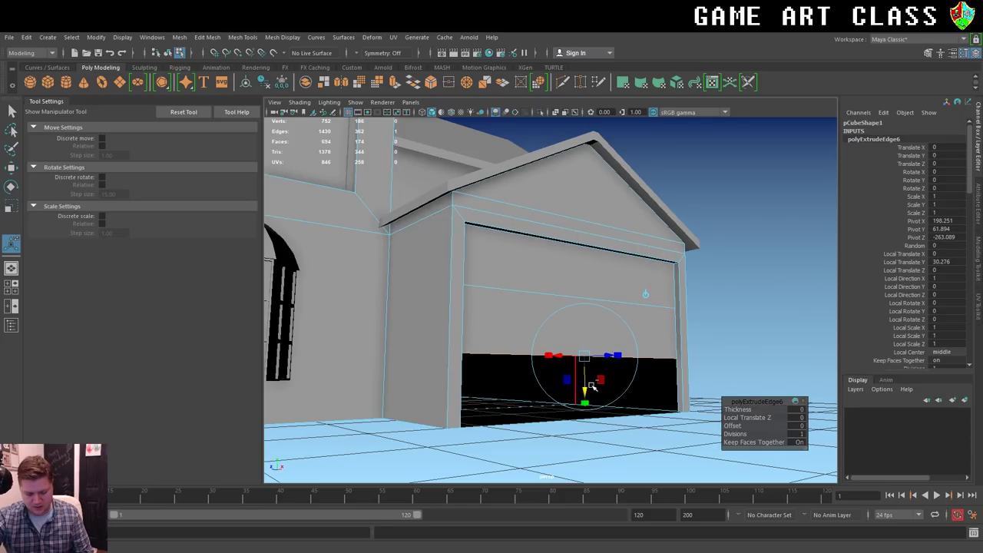
{"action": "key", "text": "w"}
{"action": "key", "text": "ctrl+e"}
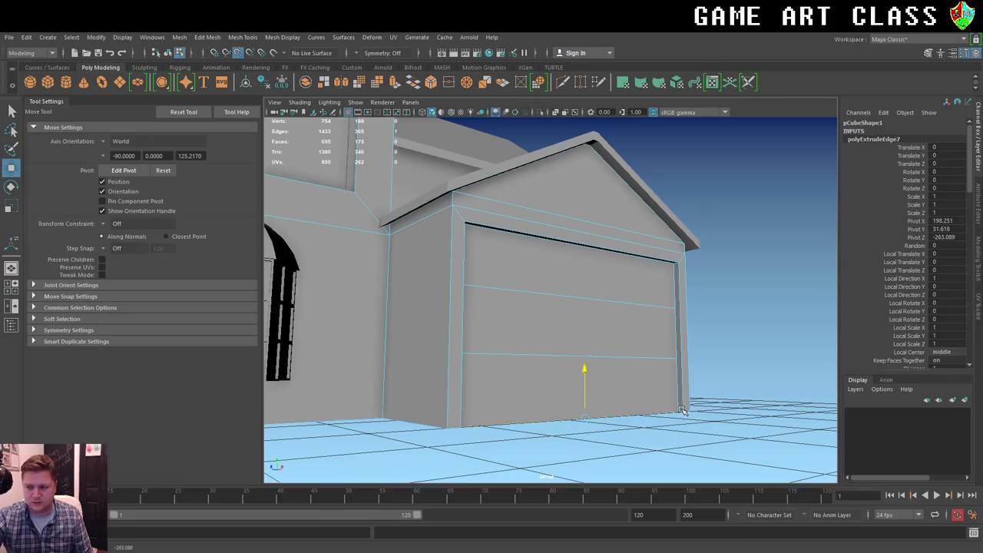
{"action": "key", "text": "w"}
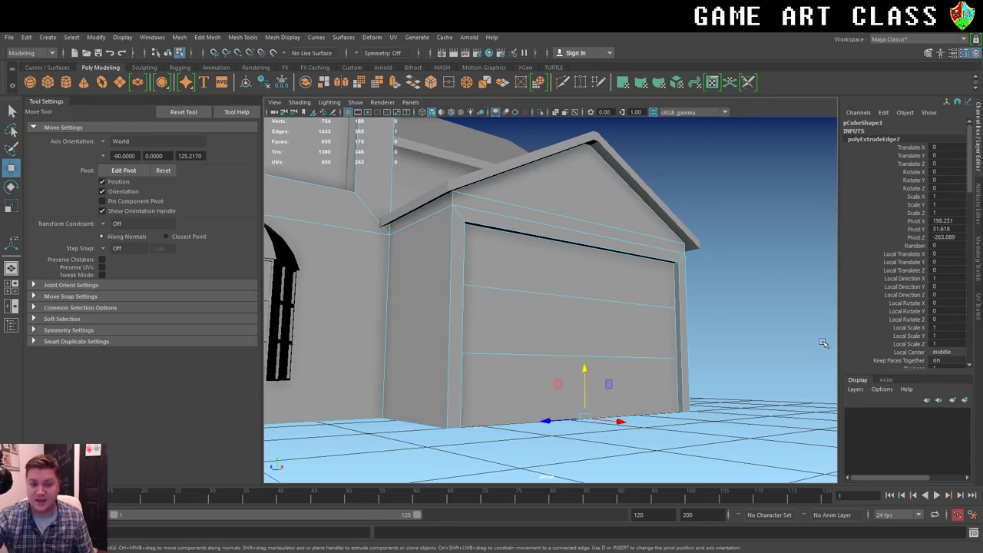
{"action": "mouse_move", "coordinate": [822, 342]}
{"action": "left_mouse_down", "text": "alt"}
{"action": "mouse_move", "coordinate": [477, 256]}
{"action": "mouse_move", "coordinate": [647, 268]}
{"action": "left_mouse_up", "text": "alt"}
Return to object mode and select the house mesh.
{"action": "right_click", "coordinate": [646, 268]}
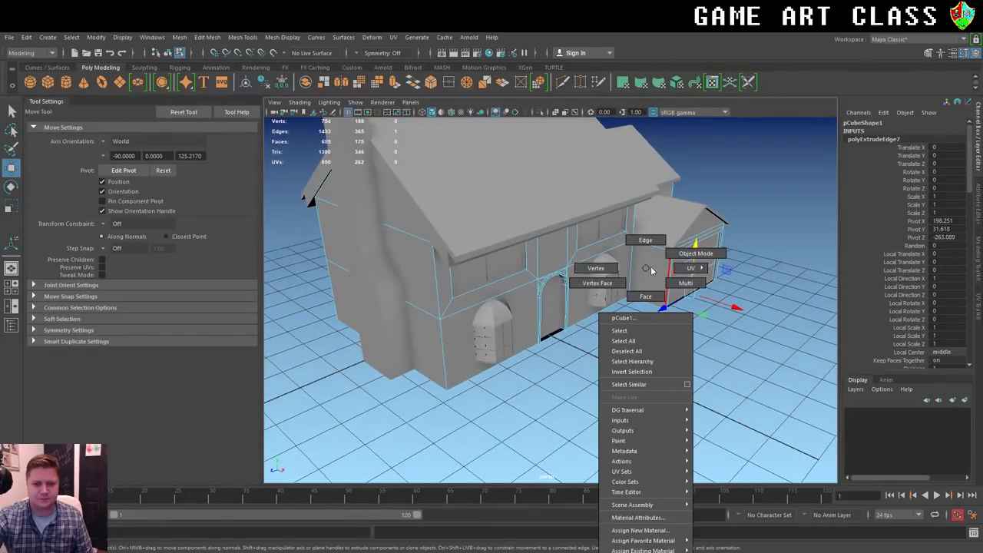
{"action": "left_click", "coordinate": [695, 253]}
{"action": "scroll", "coordinate": [676, 307], "scroll_direction": "up", "scroll_amount": 5}
{"action": "scroll", "coordinate": [686, 307], "scroll_direction": "up", "scroll_amount": 2}
{"action": "scroll", "coordinate": [756, 311], "scroll_direction": "up", "scroll_amount": 2}
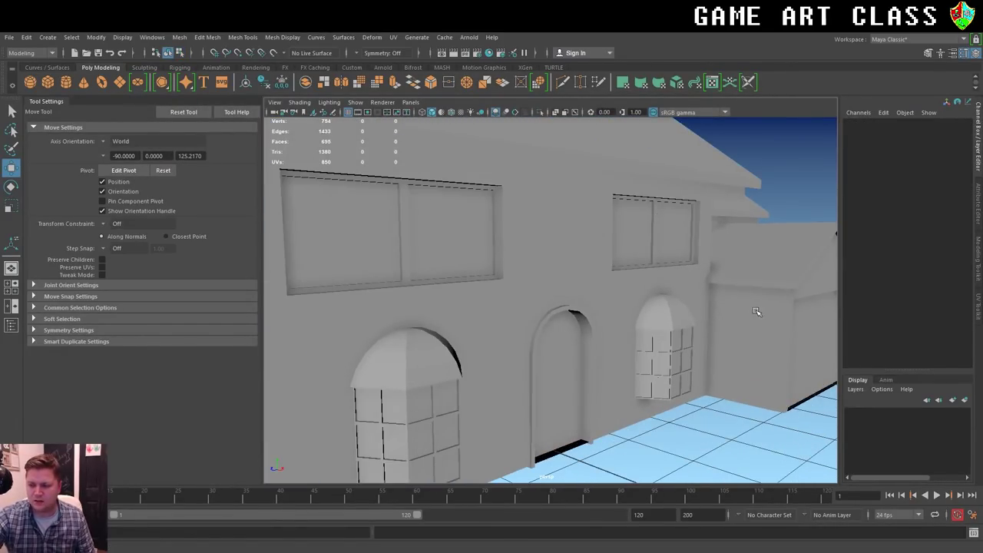
{"action": "left_click_drag", "start_coordinate": [756, 311], "coordinate": [658, 336], "text": "alt"}
{"action": "left_click", "coordinate": [658, 335]}
{"action": "scroll", "coordinate": [658, 335], "scroll_direction": "up", "scroll_amount": 3}
{"action": "scroll", "coordinate": [557, 321], "scroll_direction": "up", "scroll_amount": 2}
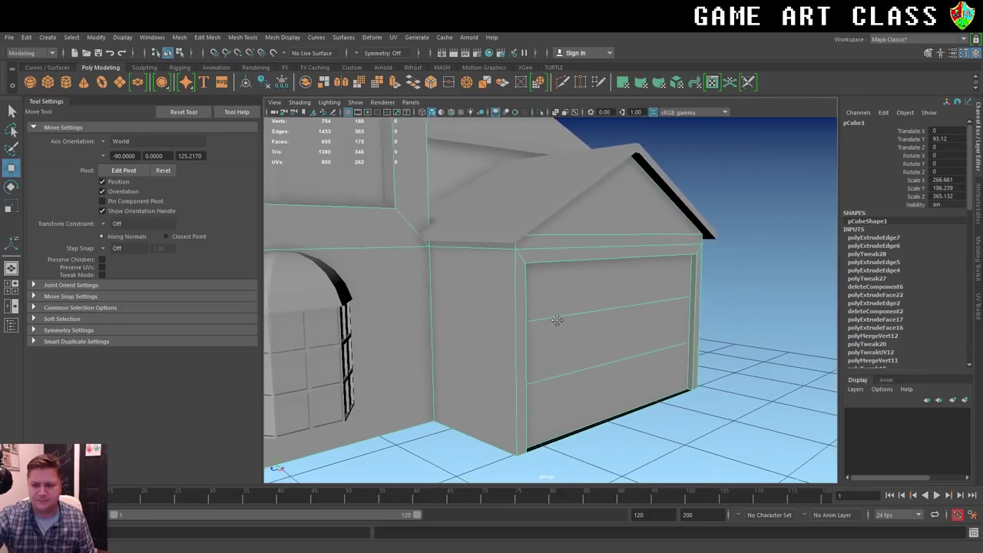
Select the middle and lower horizontal edges across the garage door.
{"action": "right_click", "coordinate": [586, 316]}
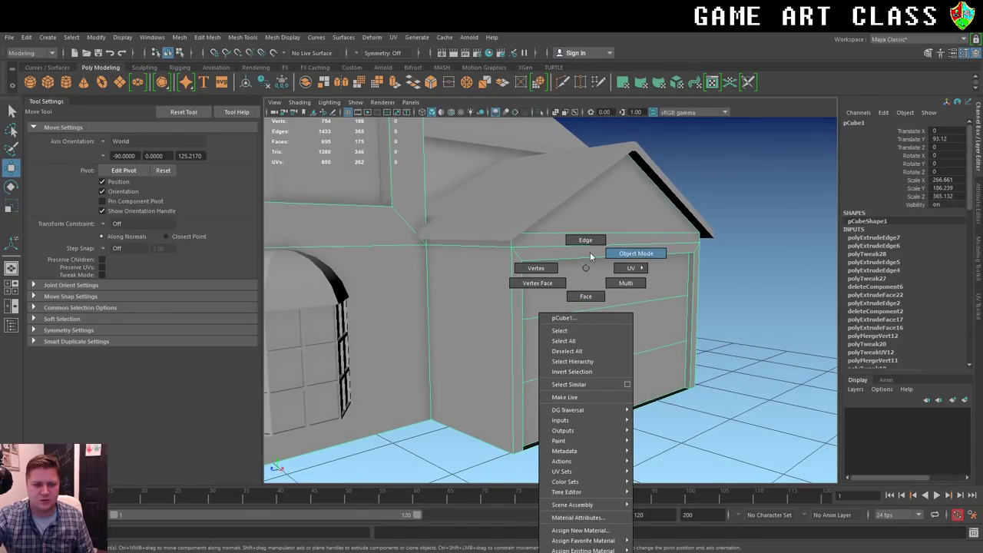
{"action": "left_click", "coordinate": [585, 241]}
{"action": "left_click", "coordinate": [609, 305]}
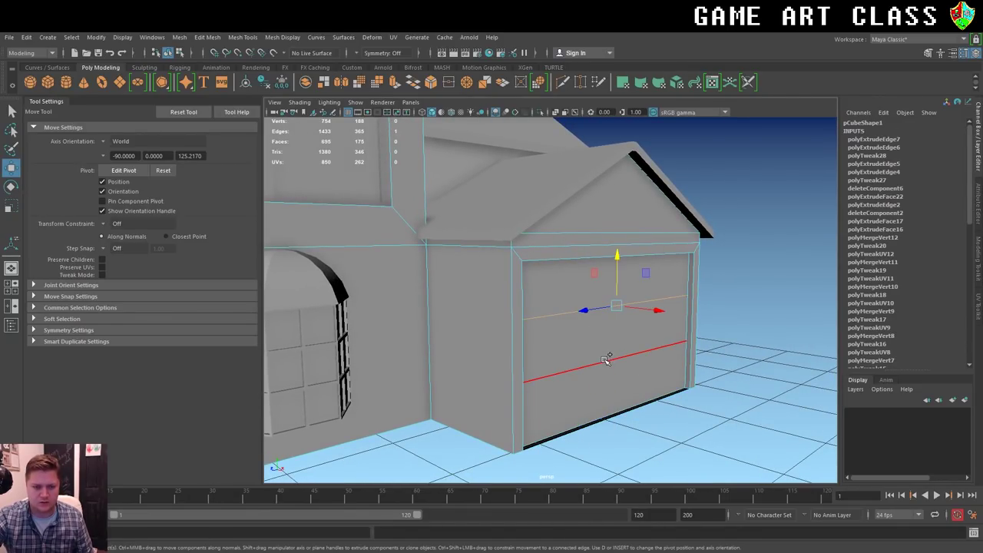
{"action": "left_click", "coordinate": [607, 359], "text": "shift"}
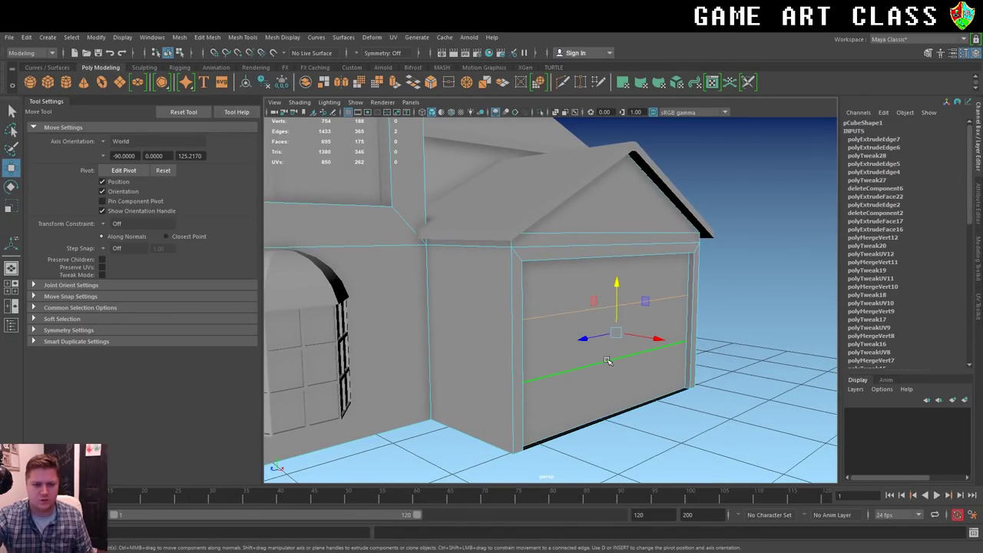
Bevel the two garage-door edges with 2 segments and fraction 0.02.
{"action": "left_click", "coordinate": [432, 82]}
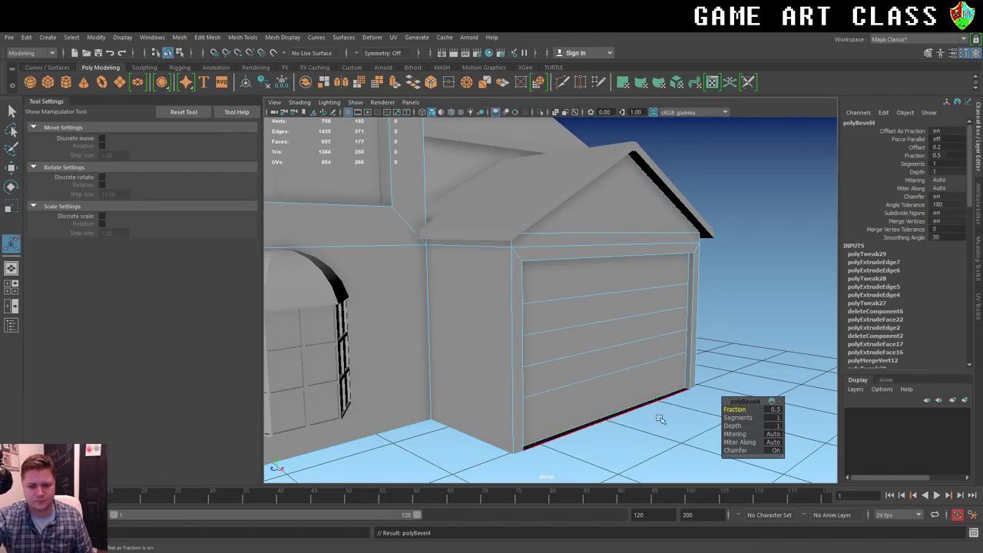
{"action": "mouse_move", "coordinate": [735, 419]}
{"action": "left_mouse_down"}
{"action": "mouse_move", "coordinate": [706, 409]}
{"action": "mouse_move", "coordinate": [748, 409]}
{"action": "left_mouse_up"}
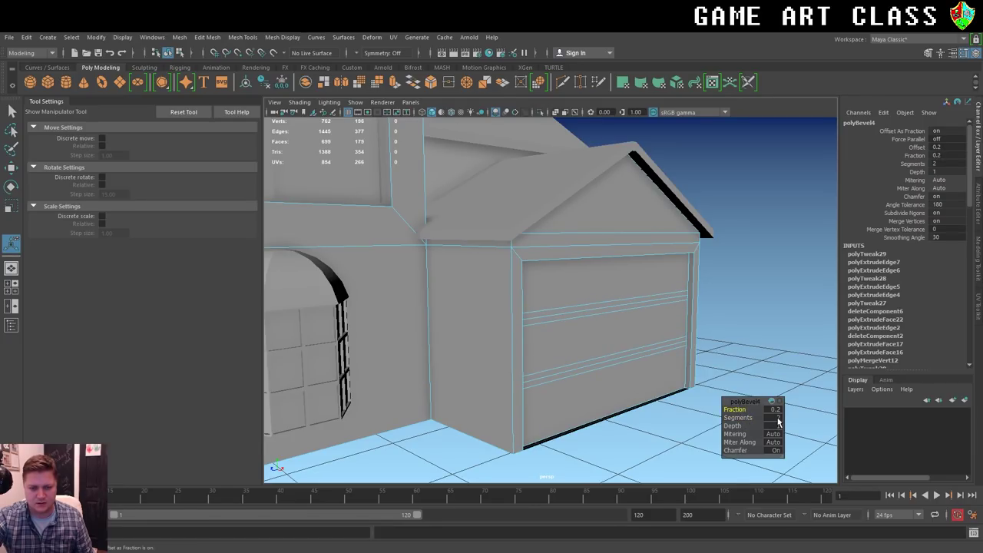
{"action": "left_click", "coordinate": [773, 409]}
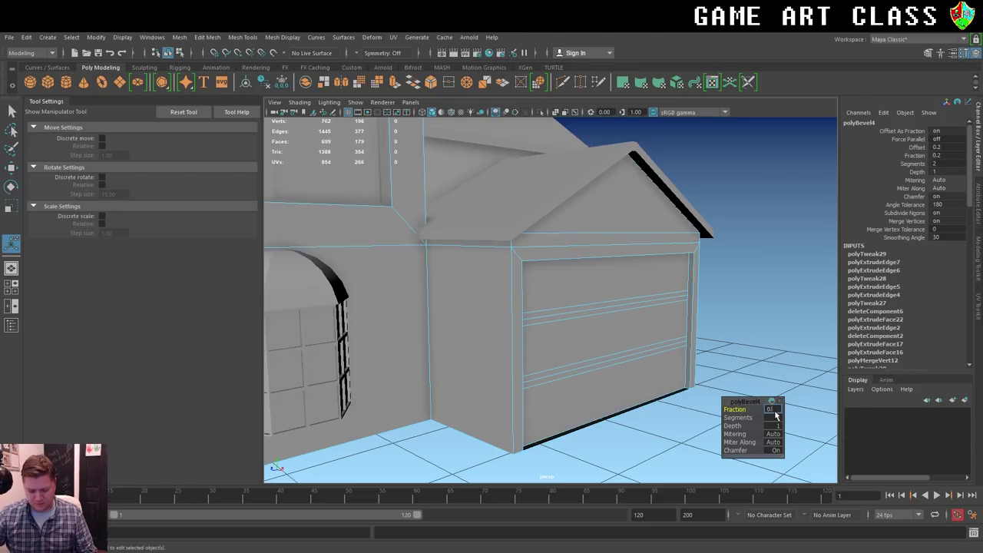
{"action": "type", "text": "05"}
{"action": "key", "text": "Return"}
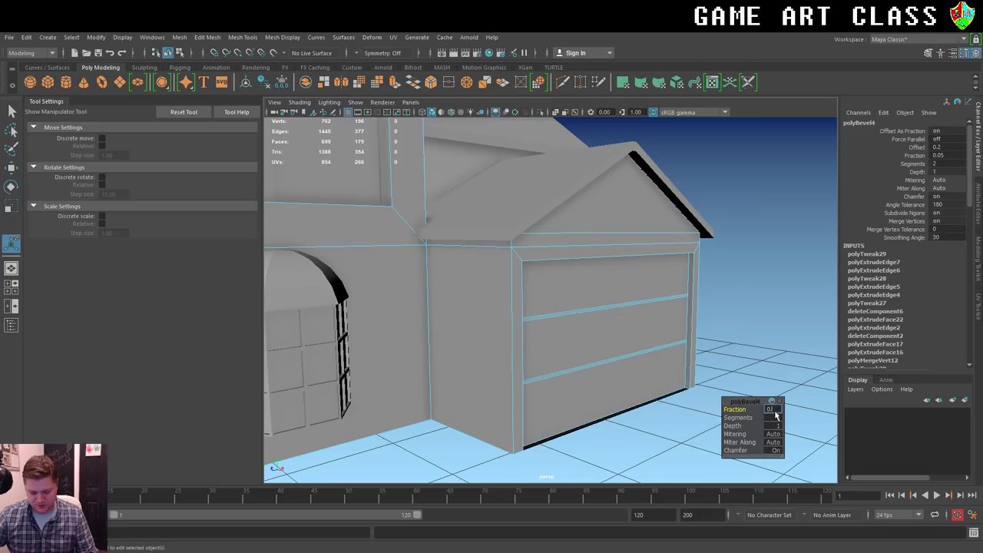
{"action": "type", "text": "2"}
{"action": "key", "text": "Return"}
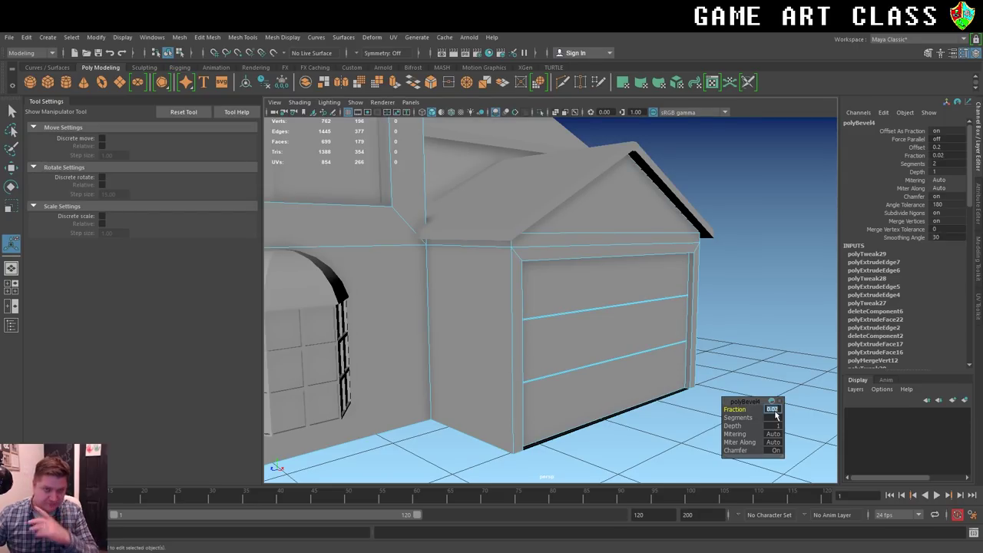
{"action": "scroll", "coordinate": [544, 312], "scroll_direction": "up", "scroll_amount": 3}
{"action": "scroll", "coordinate": [575, 330], "scroll_direction": "up", "scroll_amount": 3}
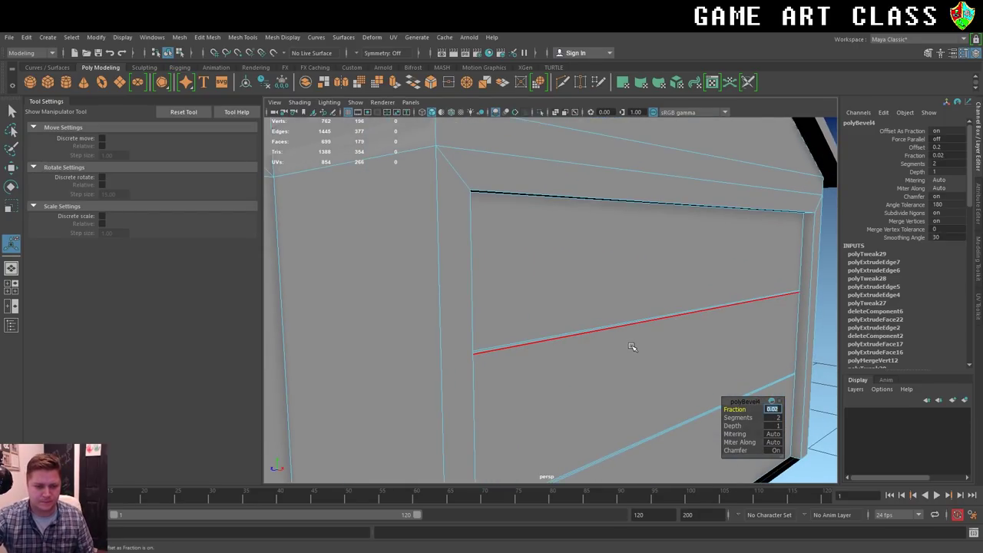
Nudge two groove edges slightly along X, then return to object mode and deselect.
{"action": "mouse_move", "coordinate": [601, 327]}
{"action": "left_mouse_down", "text": "alt"}
{"action": "mouse_move", "coordinate": [482, 266]}
{"action": "mouse_move", "coordinate": [691, 336]}
{"action": "left_mouse_up", "text": "alt"}
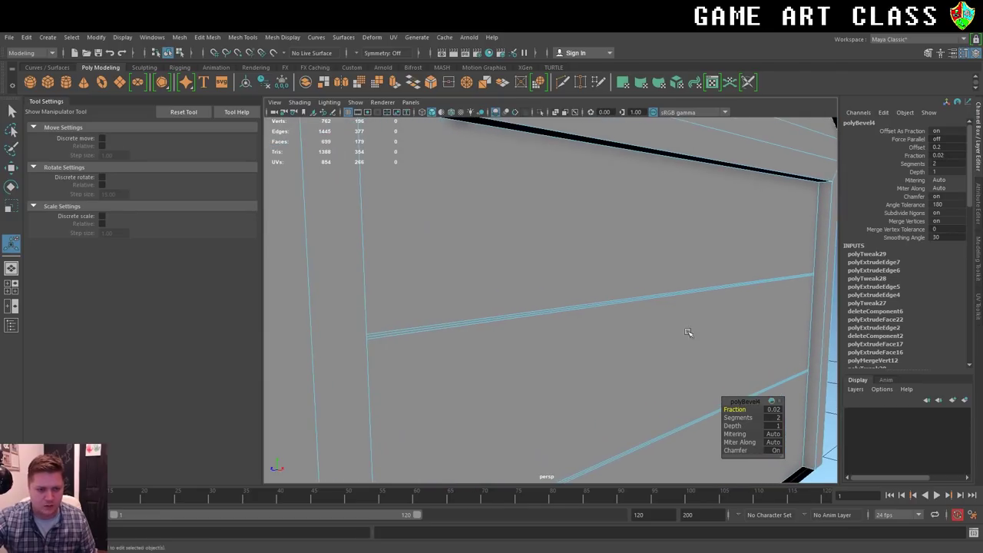
{"action": "left_click", "coordinate": [489, 320]}
{"action": "mouse_move", "coordinate": [489, 319]}
{"action": "left_mouse_down", "text": "alt"}
{"action": "mouse_move", "coordinate": [564, 351]}
{"action": "mouse_move", "coordinate": [507, 164]}
{"action": "left_mouse_up", "text": "alt"}
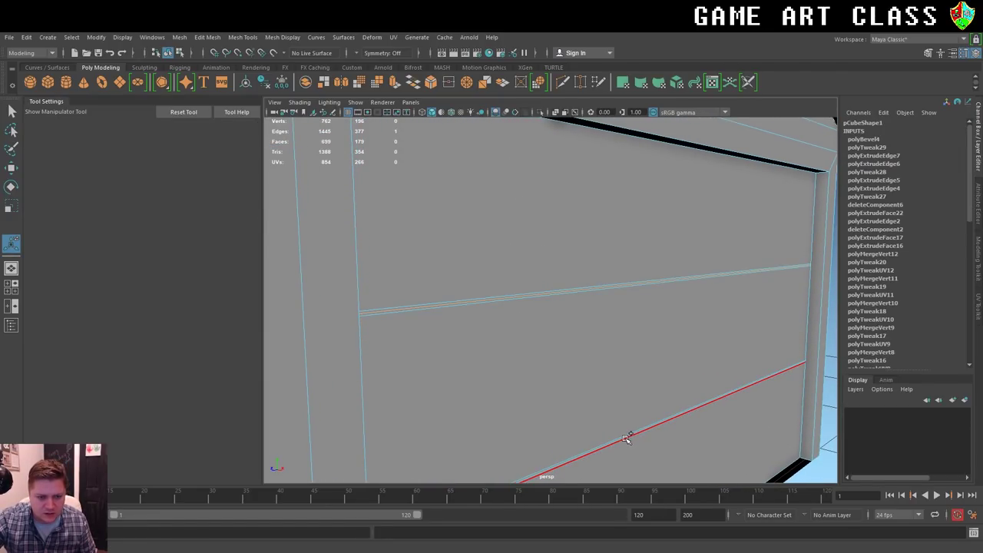
{"action": "left_click_drag", "start_coordinate": [628, 437], "coordinate": [637, 428], "text": "alt"}
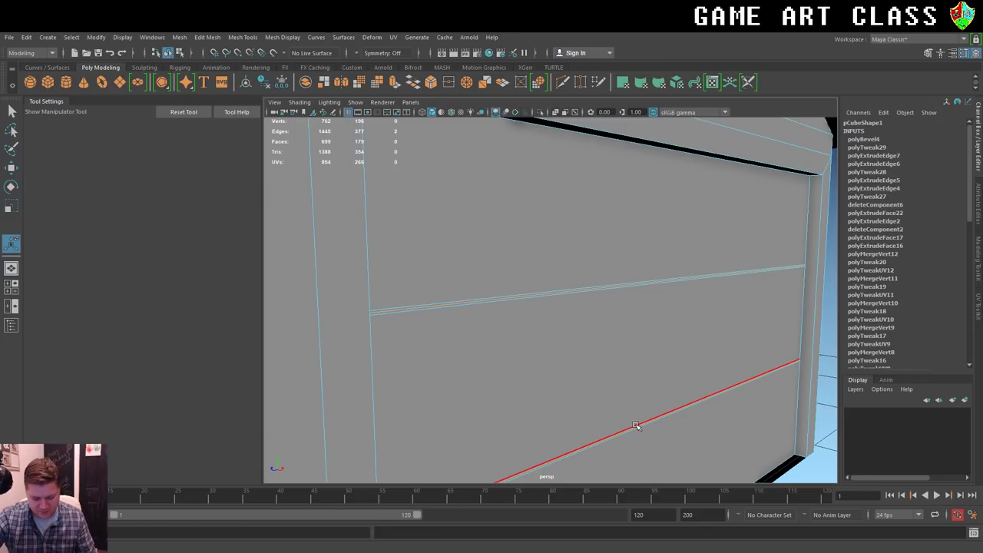
{"action": "left_click", "coordinate": [636, 421], "text": "shift"}
{"action": "key", "text": "w"}
{"action": "left_click_drag", "start_coordinate": [716, 352], "coordinate": [713, 354]}
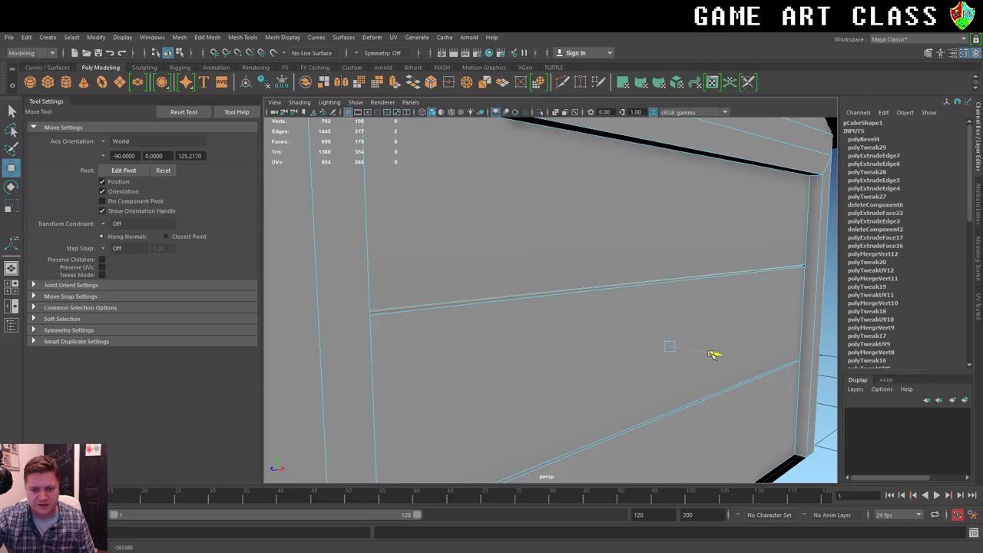
{"action": "mouse_move", "coordinate": [764, 259]}
{"action": "right_mouse_down"}
{"action": "mouse_move", "coordinate": [825, 306]}
{"action": "mouse_move", "coordinate": [687, 354]}
{"action": "right_mouse_up"}
{"action": "left_click", "coordinate": [818, 322]}
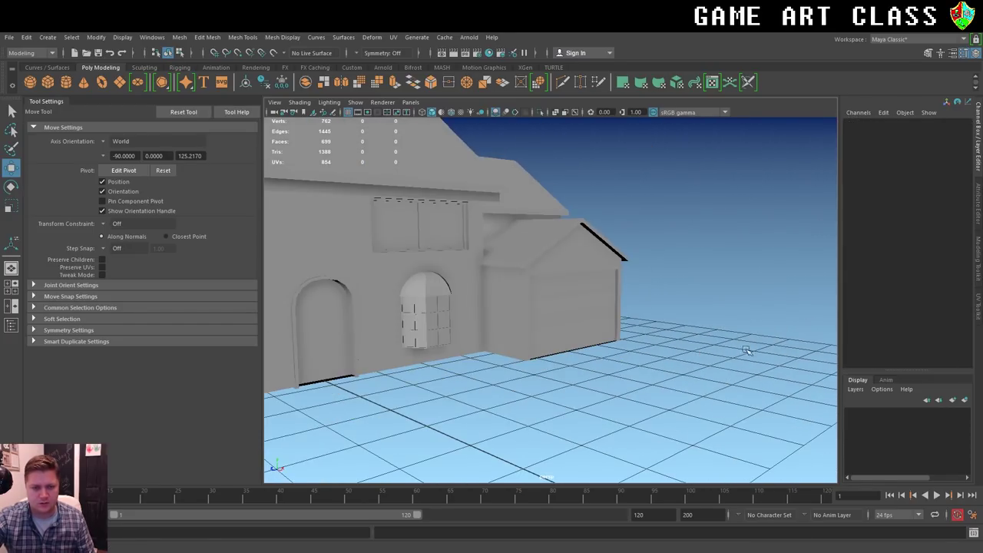
{"action": "scroll", "coordinate": [687, 354], "scroll_direction": "up", "scroll_amount": 5}
{"action": "mouse_move", "coordinate": [583, 371]}
{"action": "left_mouse_down", "text": "alt"}
{"action": "mouse_move", "coordinate": [629, 386]}
{"action": "mouse_move", "coordinate": [542, 264]}
{"action": "left_mouse_up", "text": "alt"}
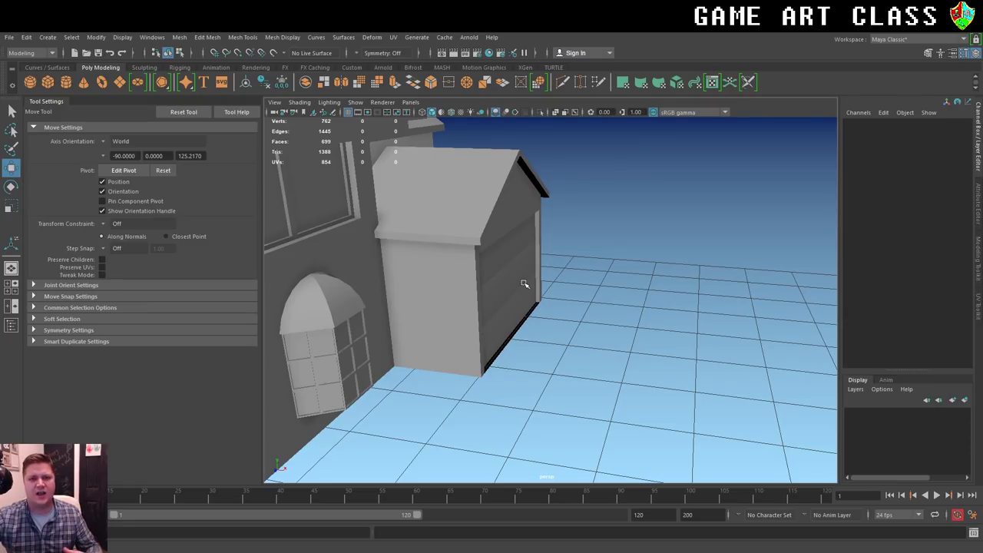
{"action": "left_click_drag", "start_coordinate": [548, 308], "coordinate": [687, 352], "text": "alt"}
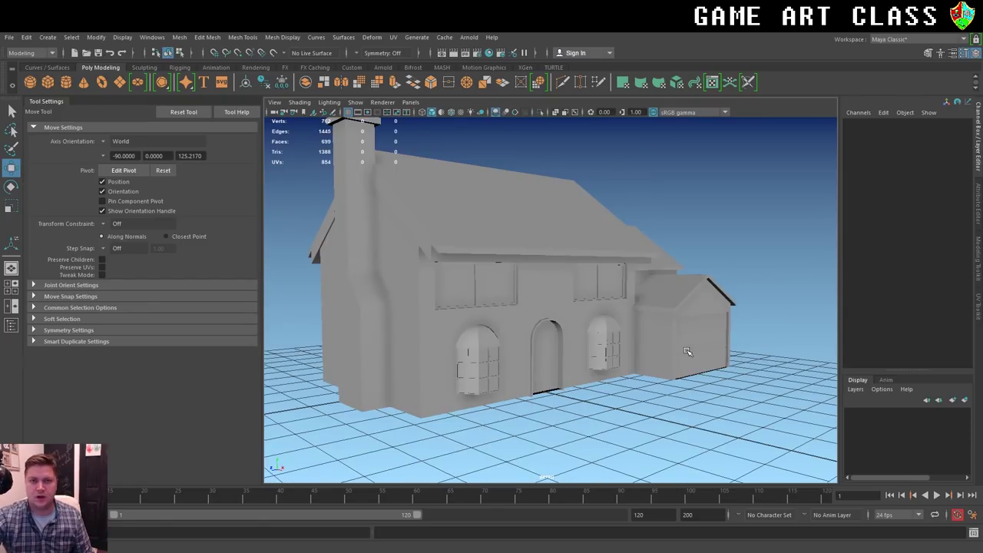
{"action": "left_click", "coordinate": [703, 313]}
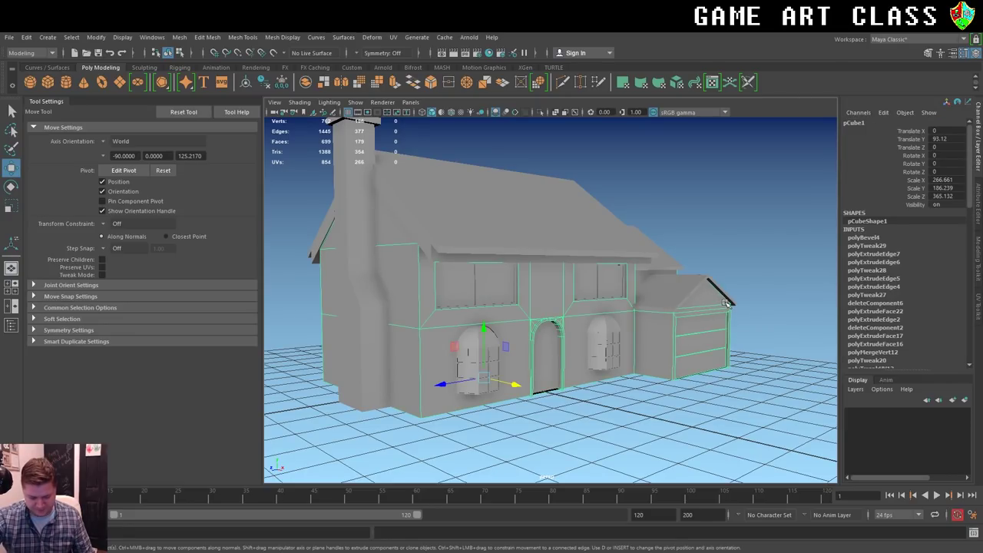
{"action": "left_click_drag", "start_coordinate": [727, 304], "coordinate": [605, 288], "text": "alt"}
{"action": "right_click_drag", "start_coordinate": [605, 287], "coordinate": [603, 299]}
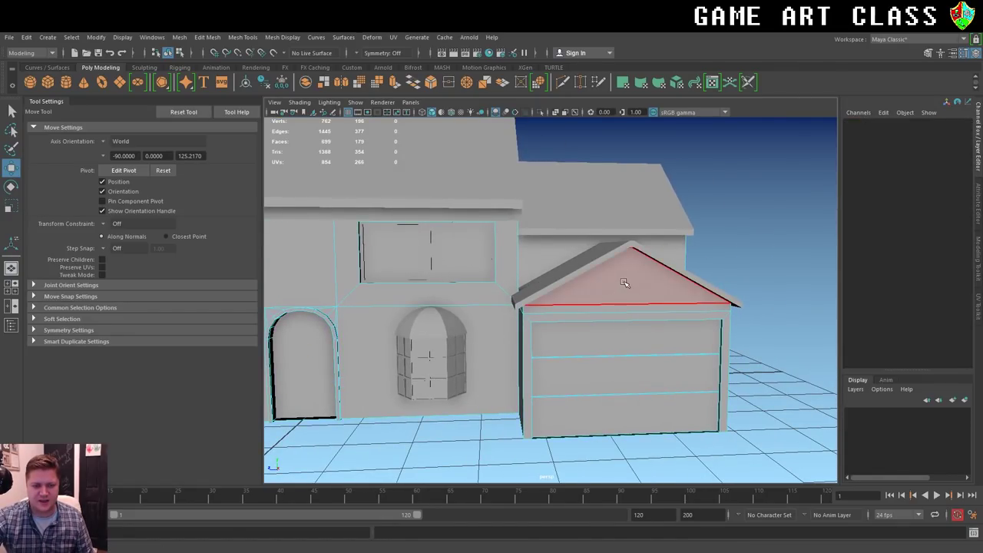
Extrude the triangular gable face above the garage and inset it with offset 3.6.
{"action": "left_click", "coordinate": [624, 283]}
{"action": "key", "text": "f"}
{"action": "mouse_move", "coordinate": [628, 279]}
{"action": "left_mouse_down", "text": "alt"}
{"action": "mouse_move", "coordinate": [537, 307]}
{"action": "mouse_move", "coordinate": [570, 321]}
{"action": "left_mouse_up", "text": "alt"}
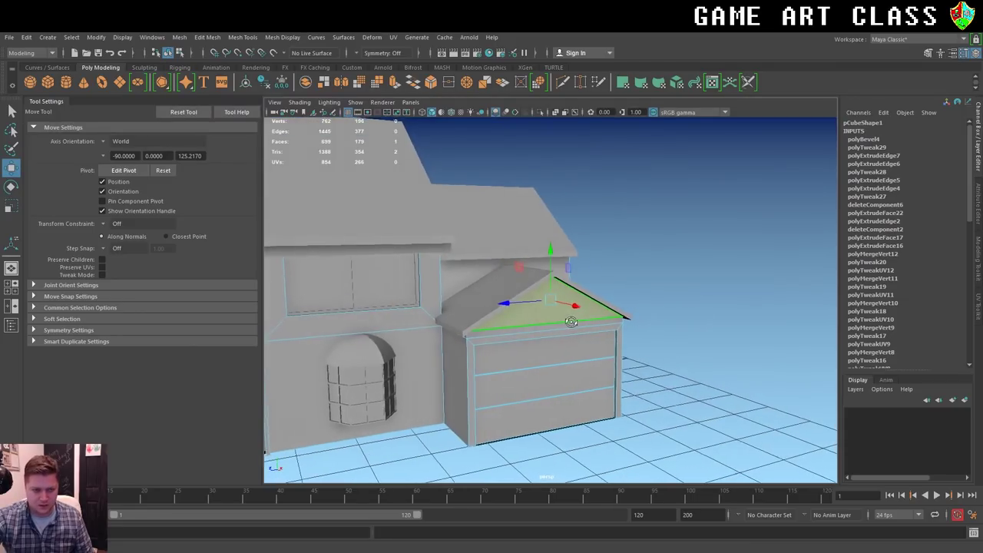
{"action": "key", "text": "ctrl+e"}
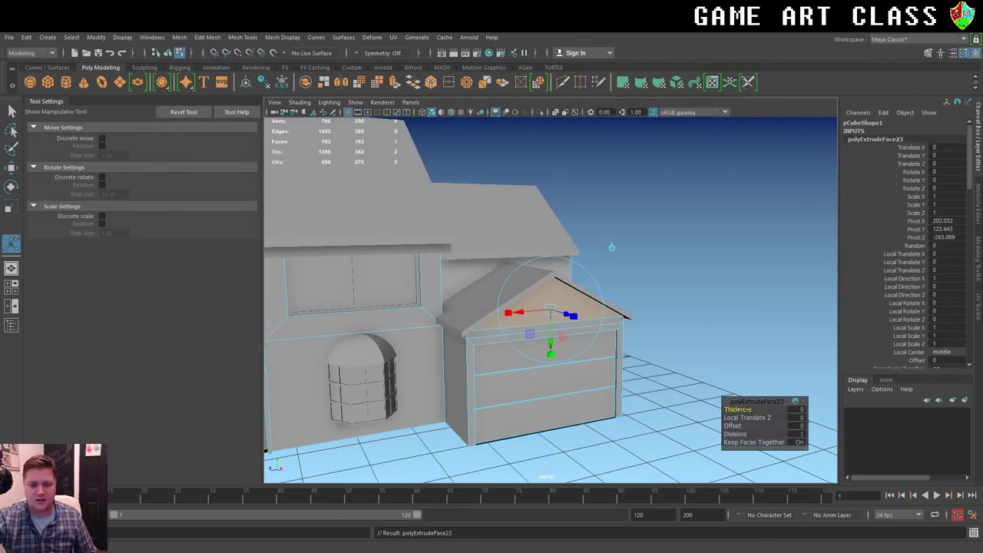
{"action": "mouse_move", "coordinate": [739, 426]}
{"action": "left_mouse_down"}
{"action": "mouse_move", "coordinate": [795, 426]}
{"action": "mouse_move", "coordinate": [753, 427]}
{"action": "left_mouse_up"}
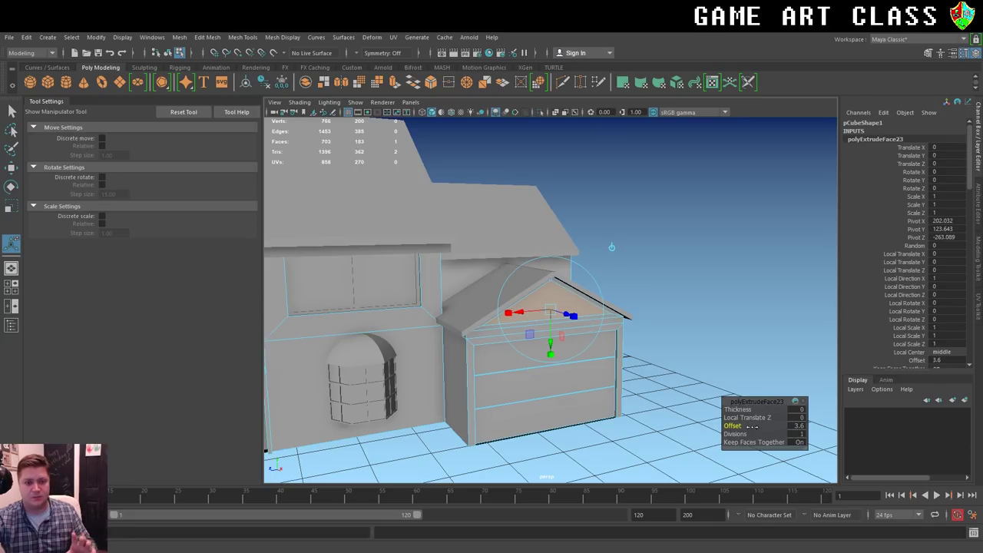
{"action": "key", "text": "f"}
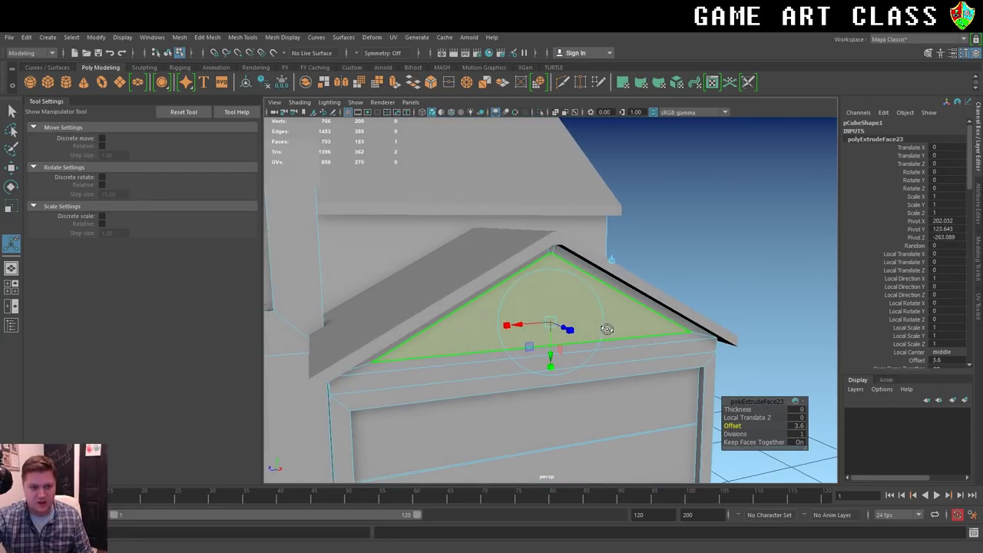
{"action": "mouse_move", "coordinate": [607, 329]}
{"action": "left_mouse_down", "text": "alt"}
{"action": "mouse_move", "coordinate": [536, 284]}
{"action": "mouse_move", "coordinate": [652, 287]}
{"action": "left_mouse_up", "text": "alt"}
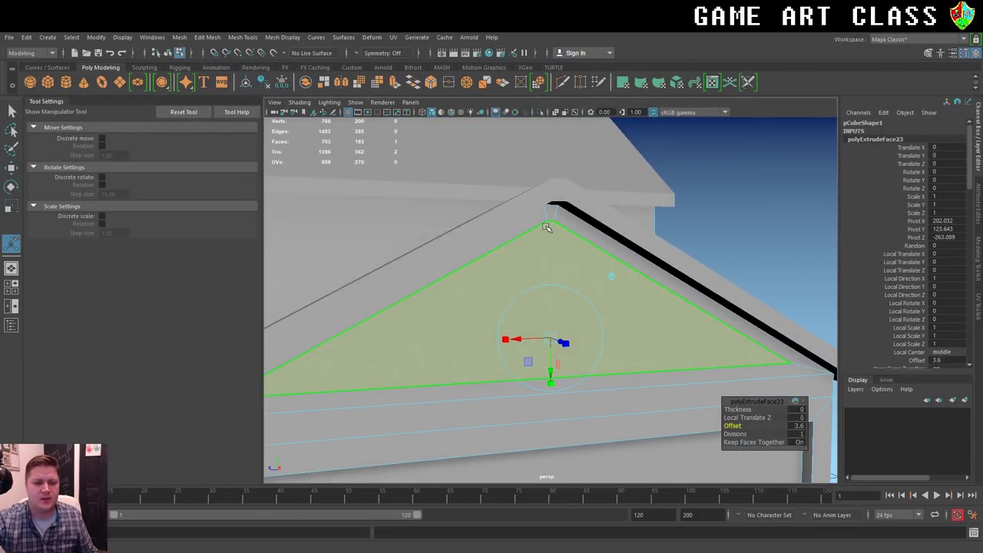
Lower the short apex edge of the gable window outline and narrow it horizontally.
{"action": "right_click", "coordinate": [549, 222]}
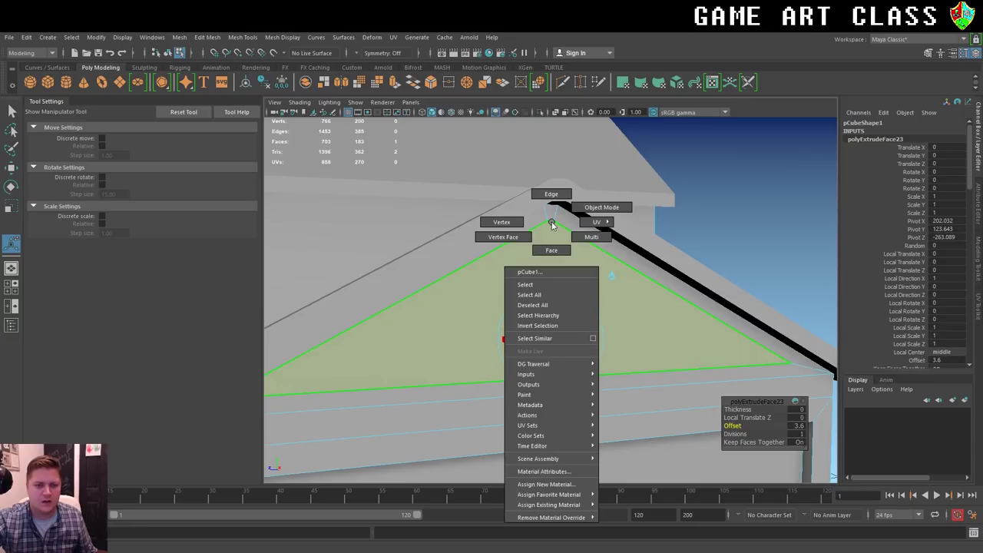
{"action": "right_click_drag", "start_coordinate": [550, 223], "coordinate": [550, 213]}
{"action": "left_click", "coordinate": [551, 221]}
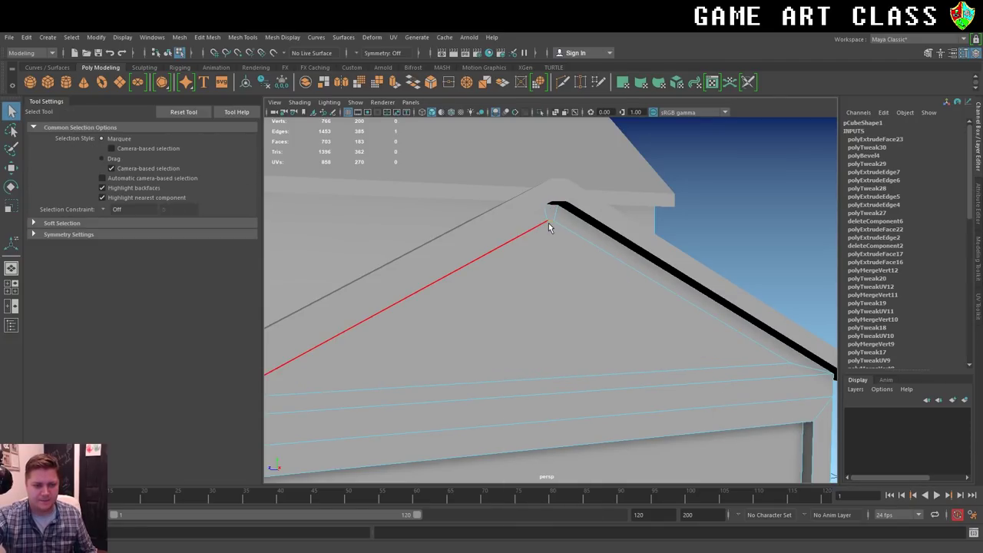
{"action": "key", "text": "w"}
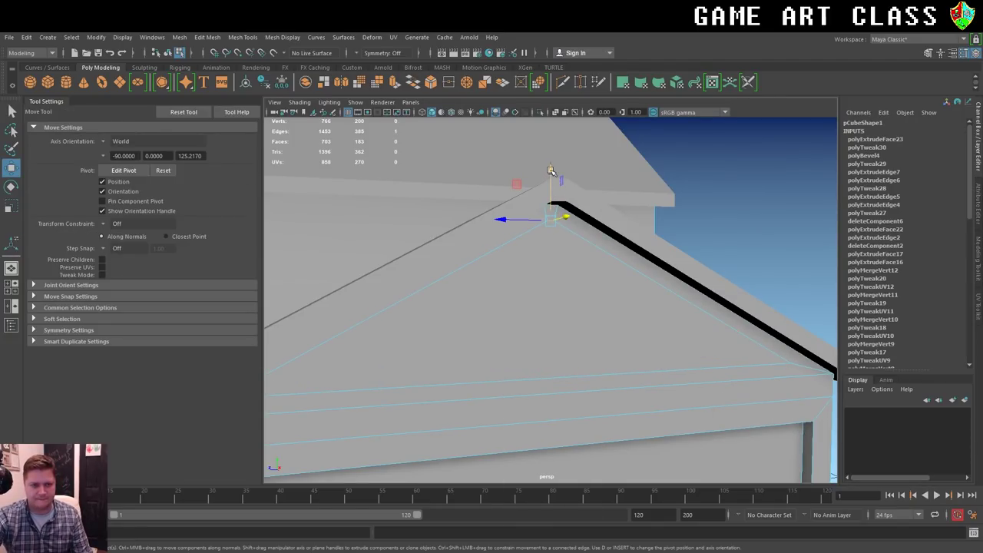
{"action": "left_click_drag", "start_coordinate": [550, 170], "coordinate": [550, 207]}
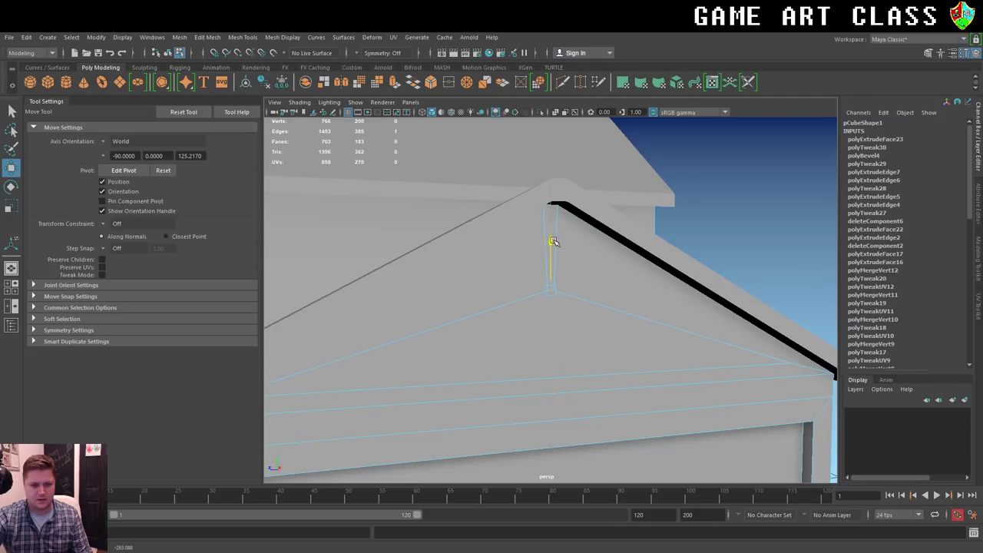
{"action": "key", "text": "r"}
{"action": "left_click_drag", "start_coordinate": [507, 291], "coordinate": [185, 292]}
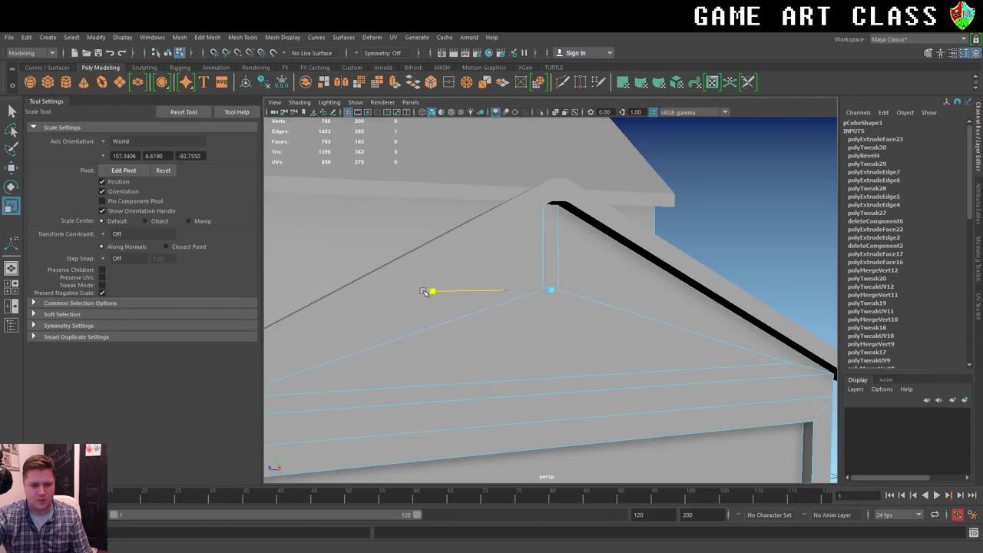
{"action": "left_click_drag", "start_coordinate": [505, 291], "coordinate": [476, 292]}
{"action": "scroll", "coordinate": [476, 292], "scroll_direction": "down", "scroll_amount": 5}
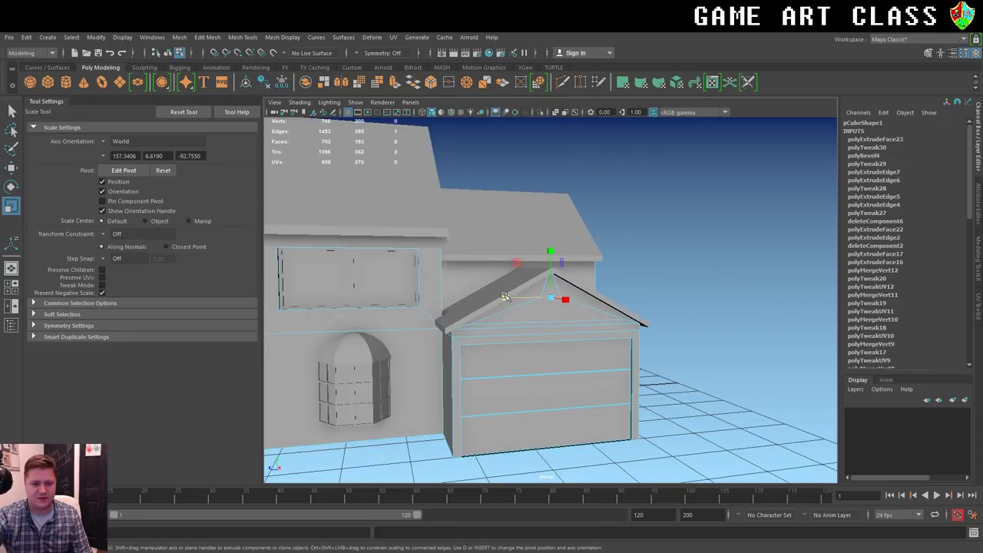
{"action": "scroll", "coordinate": [504, 312], "scroll_direction": "up", "scroll_amount": 5}
Pull the outline's two lower corner vertices toward each other and raise them slightly.
{"action": "right_click_drag", "start_coordinate": [365, 365], "coordinate": [313, 267]}
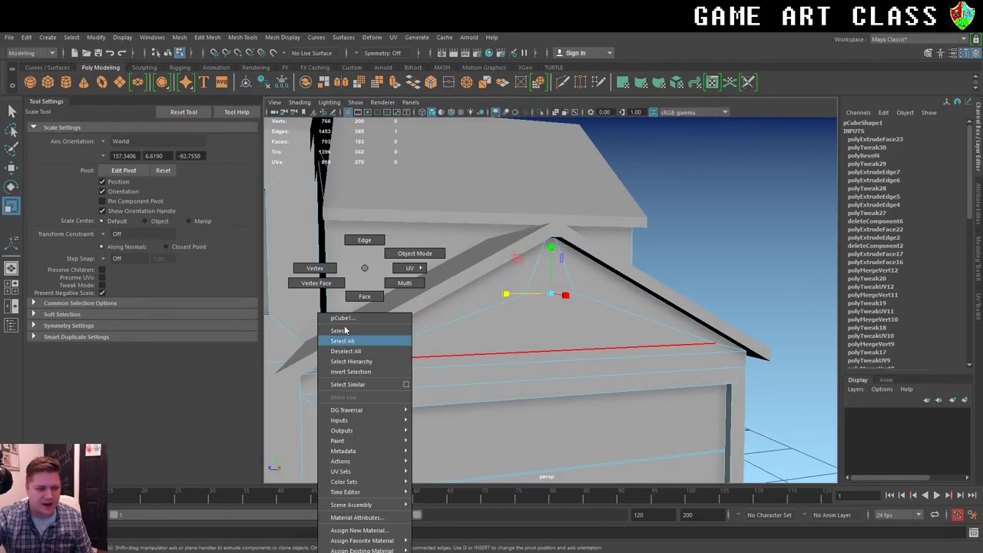
{"action": "left_click", "coordinate": [350, 362]}
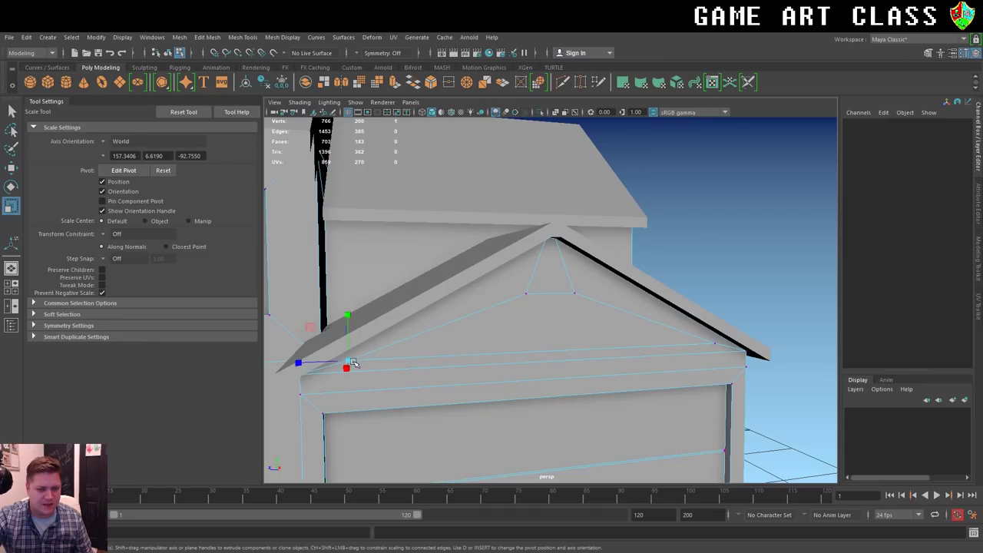
{"action": "left_click", "coordinate": [715, 343], "text": "shift"}
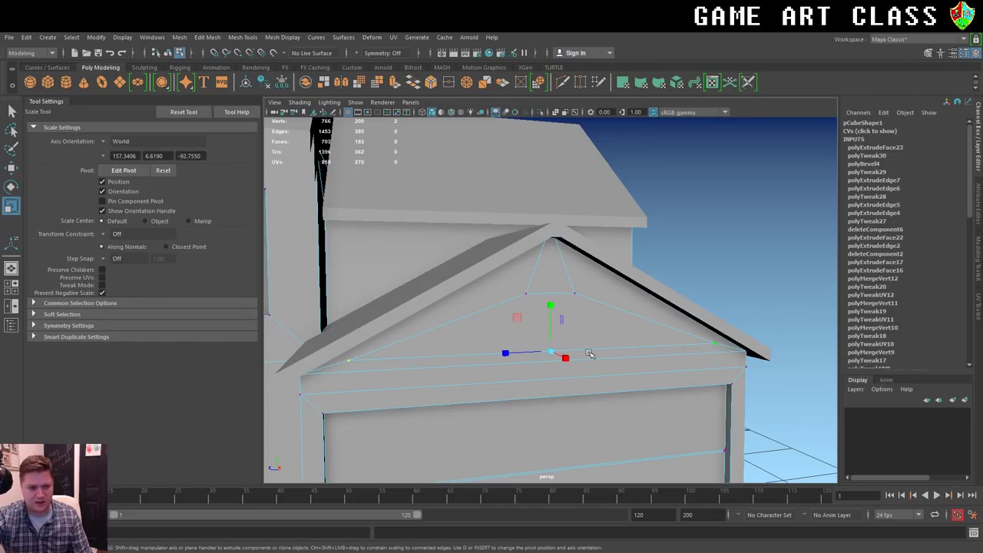
{"action": "mouse_move", "coordinate": [510, 354]}
{"action": "left_mouse_down"}
{"action": "mouse_move", "coordinate": [565, 355]}
{"action": "mouse_move", "coordinate": [545, 356]}
{"action": "left_mouse_up"}
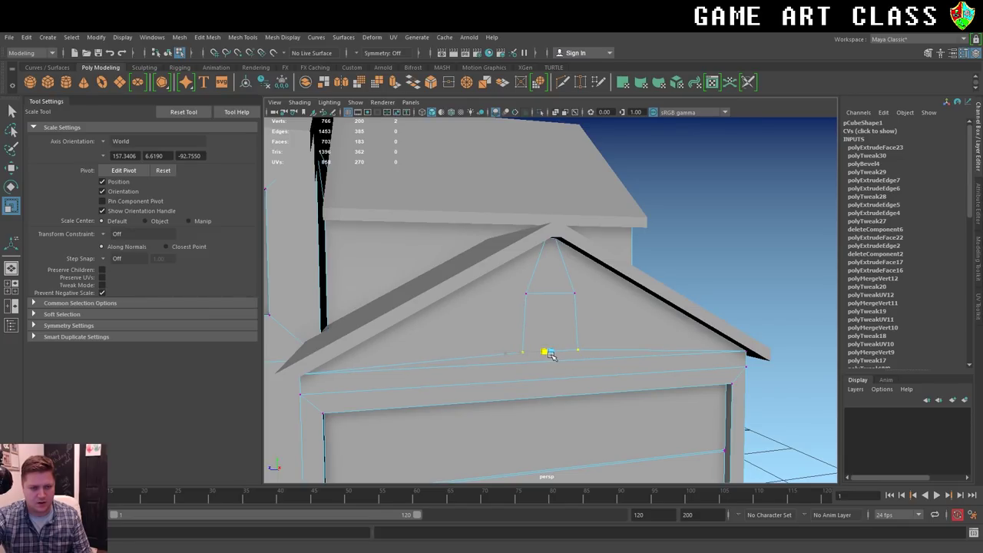
{"action": "key", "text": "w"}
{"action": "left_click_drag", "start_coordinate": [549, 304], "coordinate": [550, 296]}
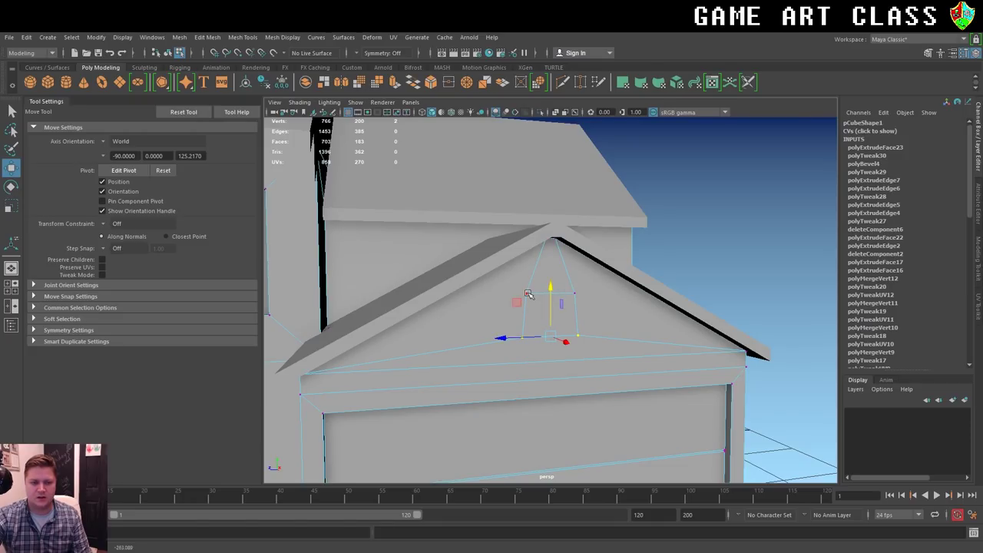
Scale the right-hand outline vertices inward to square up the window opening.
{"action": "right_click", "coordinate": [527, 268]}
{"action": "left_click", "coordinate": [478, 268]}
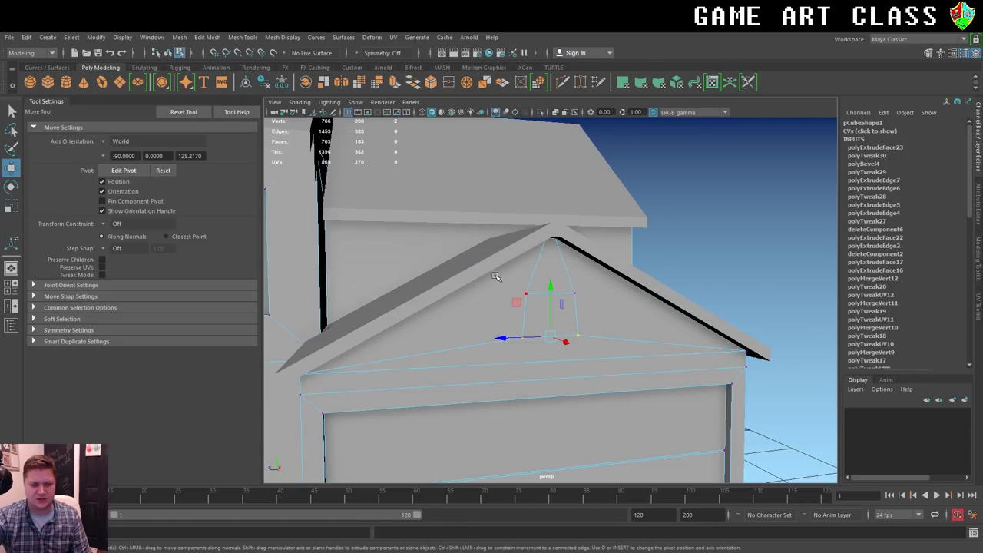
{"action": "key", "text": "r"}
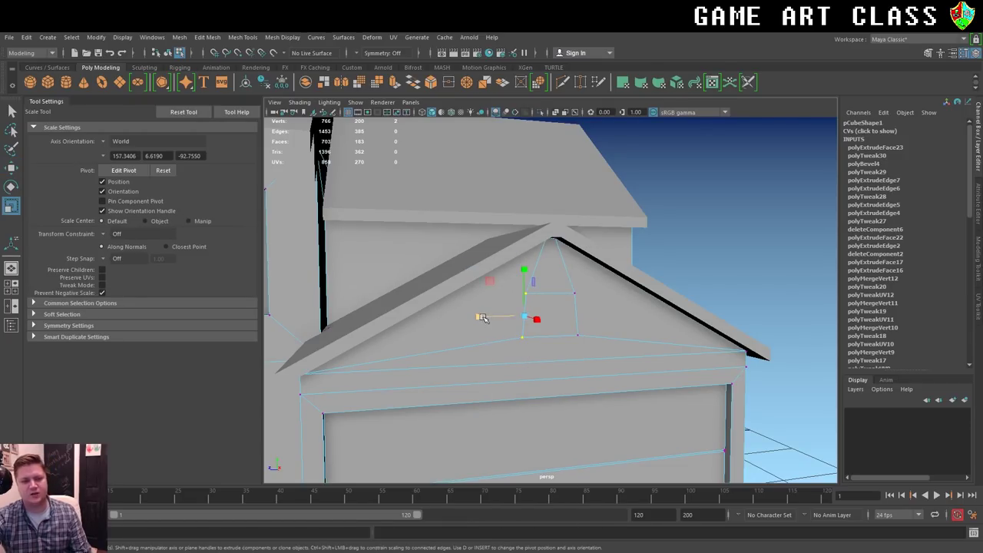
{"action": "left_click_drag", "start_coordinate": [625, 284], "coordinate": [558, 359]}
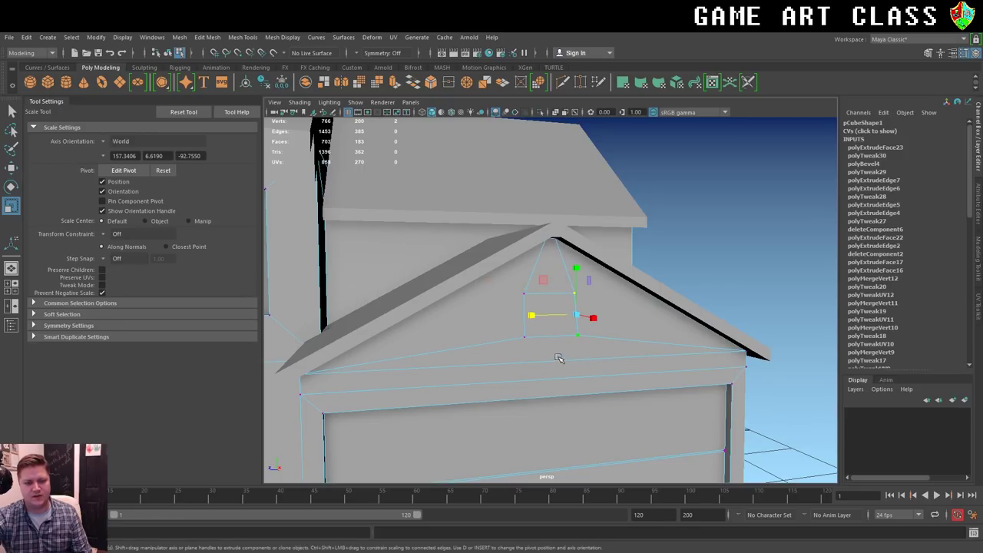
{"action": "left_click_drag", "start_coordinate": [649, 314], "coordinate": [519, 347]}
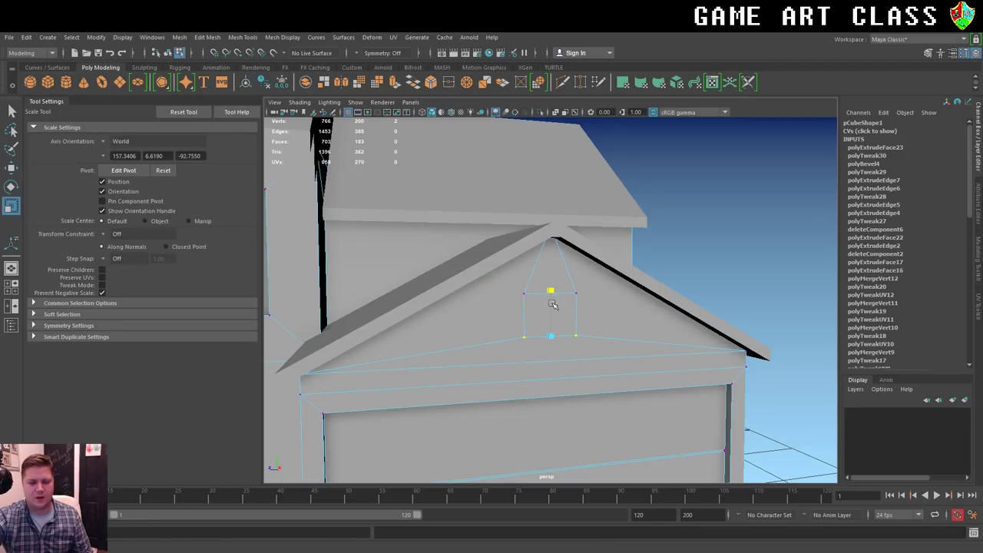
{"action": "scroll", "coordinate": [549, 319], "scroll_direction": "down", "scroll_amount": 3}
{"action": "mouse_move", "coordinate": [549, 318]}
{"action": "left_mouse_down", "text": "alt"}
{"action": "mouse_move", "coordinate": [575, 313]}
{"action": "mouse_move", "coordinate": [549, 322]}
{"action": "left_mouse_up", "text": "alt"}
{"action": "scroll", "coordinate": [574, 313], "scroll_direction": "up", "scroll_amount": 3}
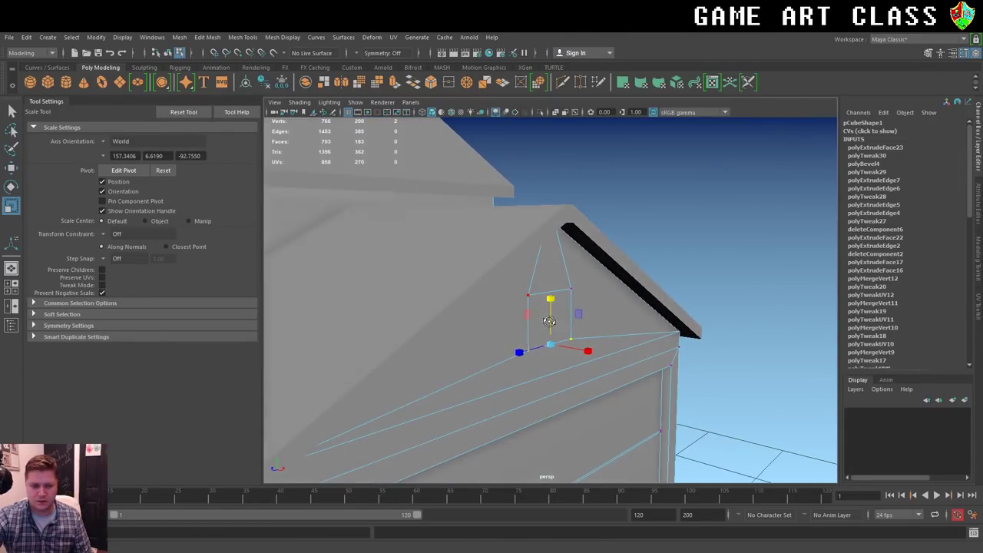
Extrude the gable window face and push it back into the garage.
{"action": "right_click", "coordinate": [561, 307]}
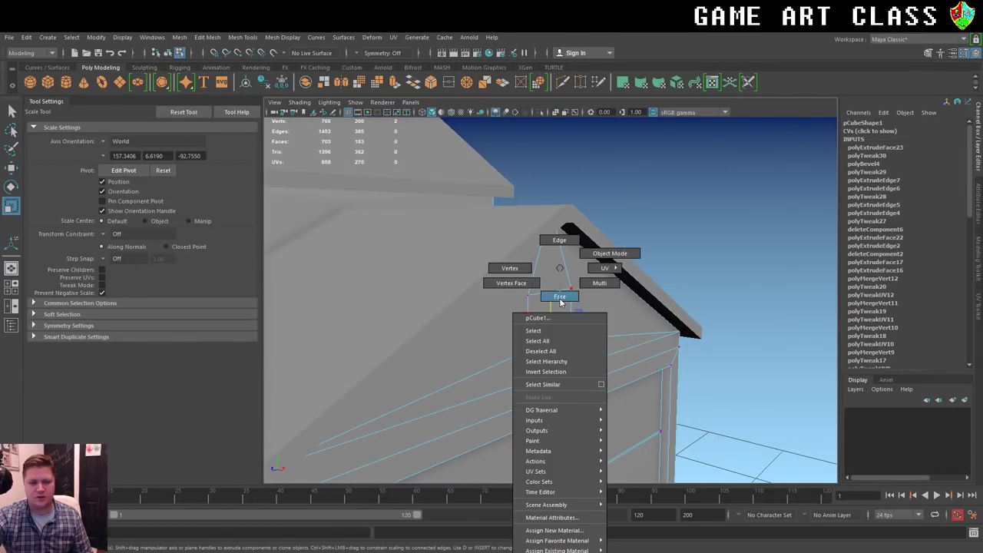
{"action": "left_click", "coordinate": [554, 315]}
{"action": "key", "text": "ctrl+e"}
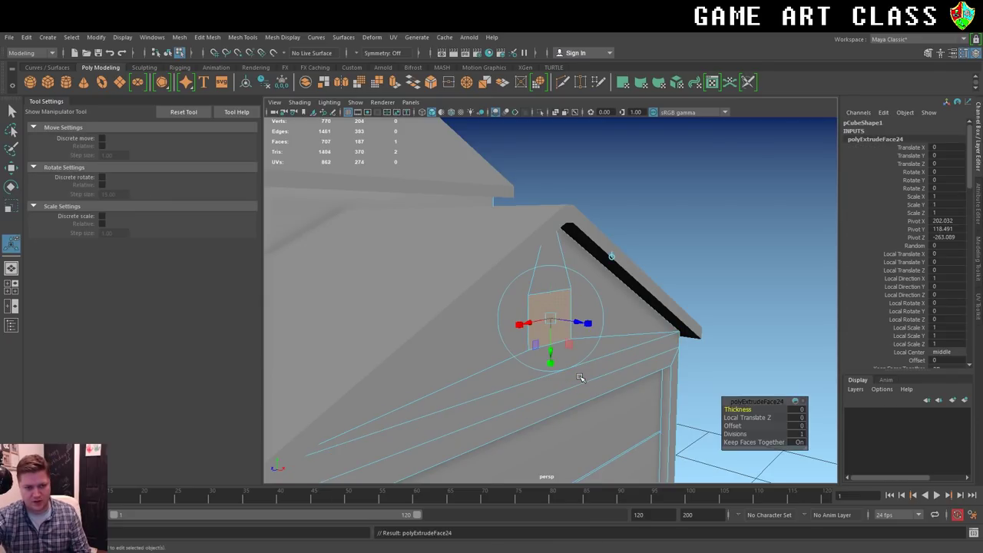
{"action": "key", "text": "w"}
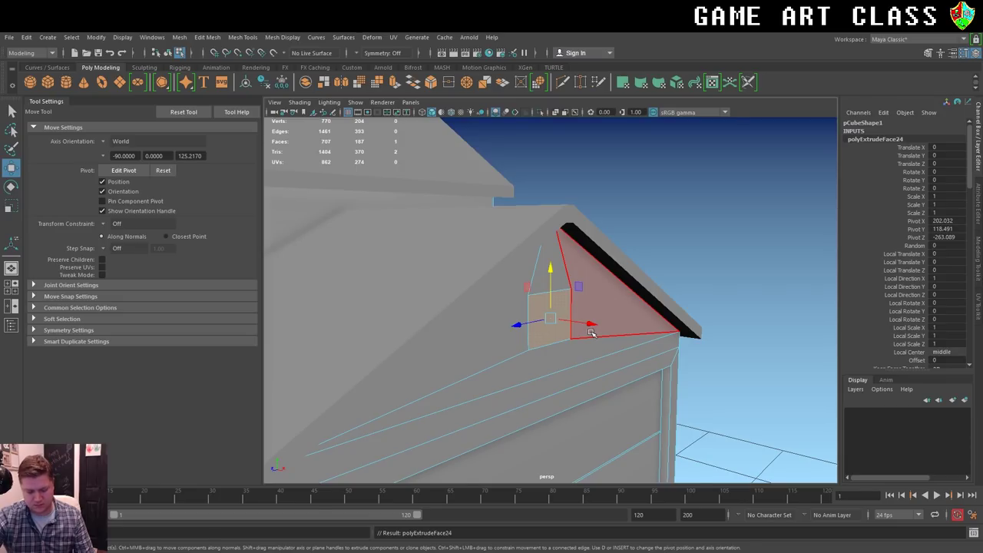
{"action": "left_click_drag", "start_coordinate": [591, 331], "coordinate": [578, 327]}
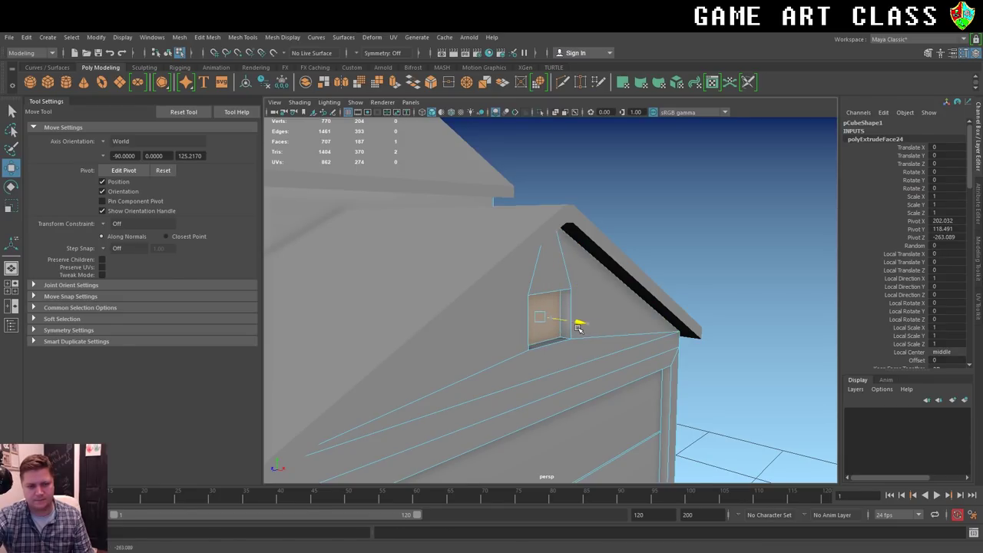
Delete the recessed window face to leave an open hole in the gable.
{"action": "left_click", "coordinate": [693, 276]}
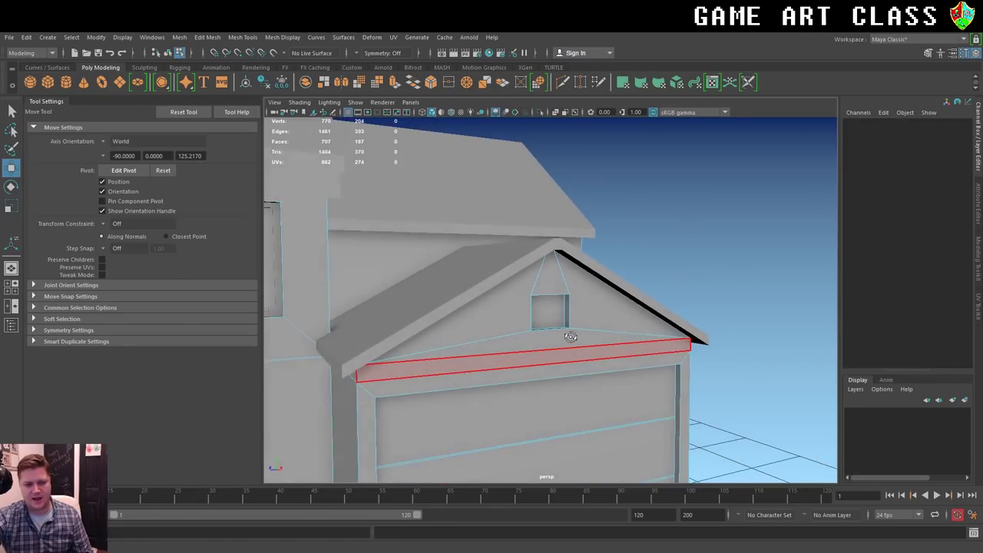
{"action": "mouse_move", "coordinate": [571, 333]}
{"action": "left_mouse_down", "text": "alt"}
{"action": "mouse_move", "coordinate": [542, 343]}
{"action": "mouse_move", "coordinate": [577, 343]}
{"action": "left_mouse_up", "text": "alt"}
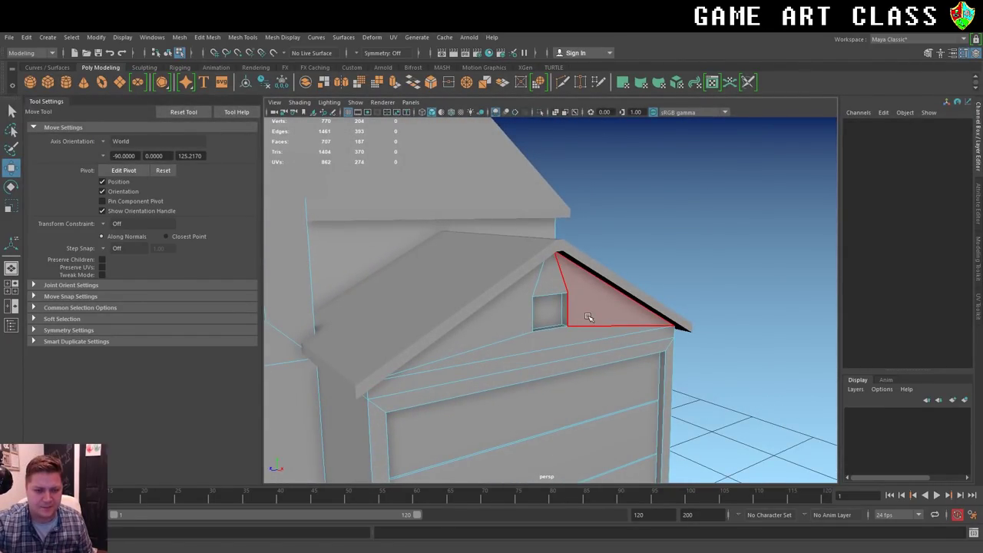
{"action": "left_click", "coordinate": [545, 310]}
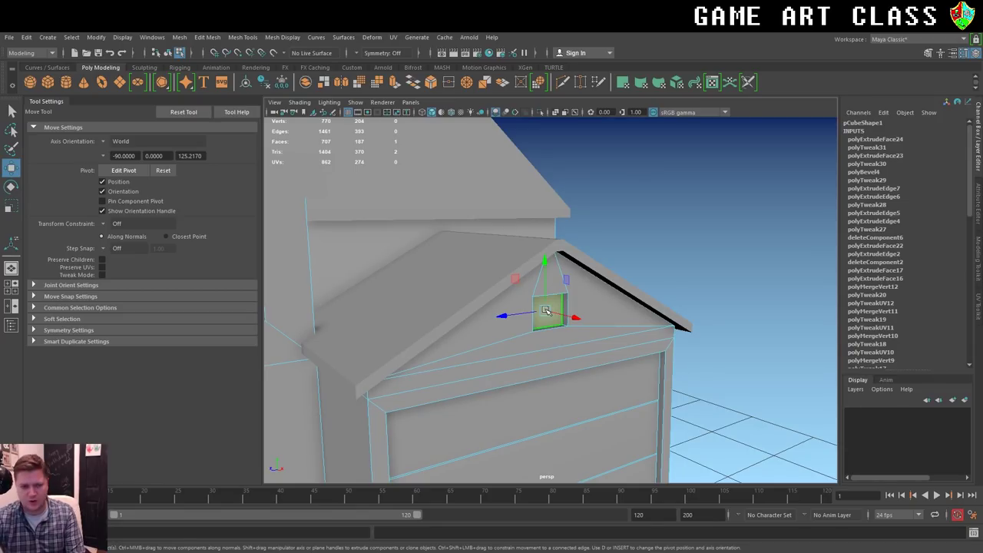
{"action": "key", "text": "Delete"}
{"action": "scroll", "coordinate": [545, 311], "scroll_direction": "down", "scroll_amount": 5}
{"action": "left_click_drag", "start_coordinate": [545, 311], "coordinate": [581, 296], "text": "alt"}
{"action": "scroll", "coordinate": [579, 252], "scroll_direction": "down", "scroll_amount": 3}
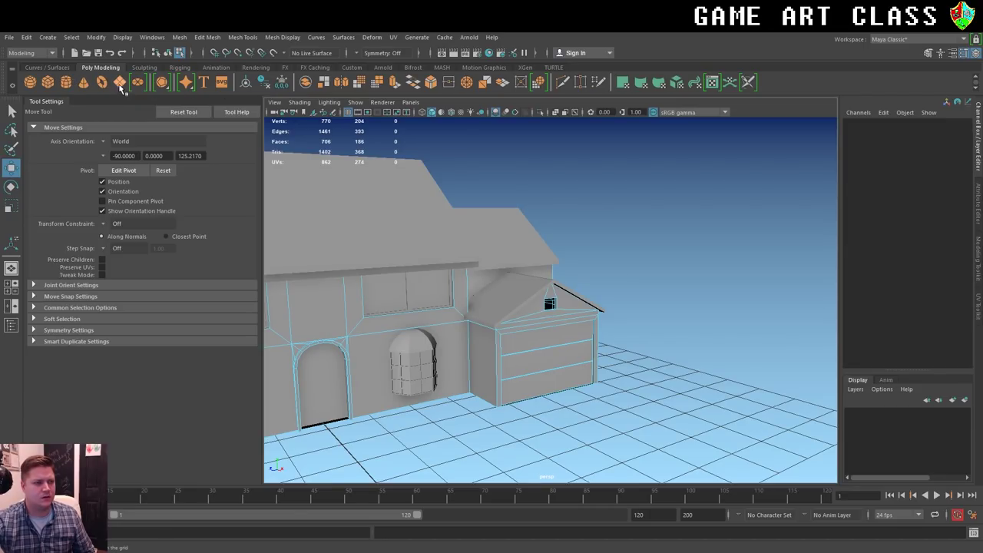
Create a polygon plane with width and height subdivisions set to 1.
{"action": "left_click", "coordinate": [120, 82]}
{"action": "scroll", "coordinate": [459, 429], "scroll_direction": "down", "scroll_amount": 5}
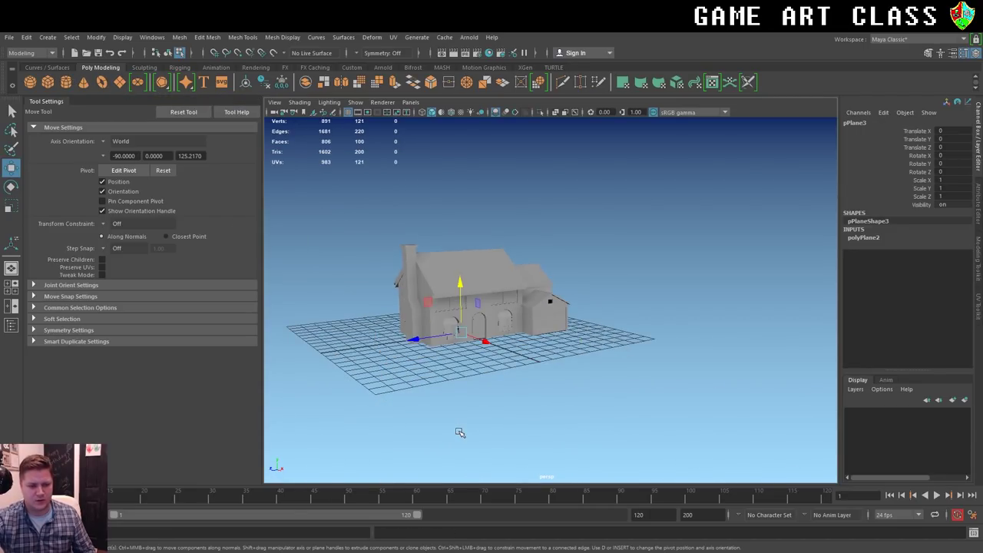
{"action": "scroll", "coordinate": [464, 422], "scroll_direction": "up", "scroll_amount": 4}
{"action": "scroll", "coordinate": [464, 419], "scroll_direction": "up", "scroll_amount": 2}
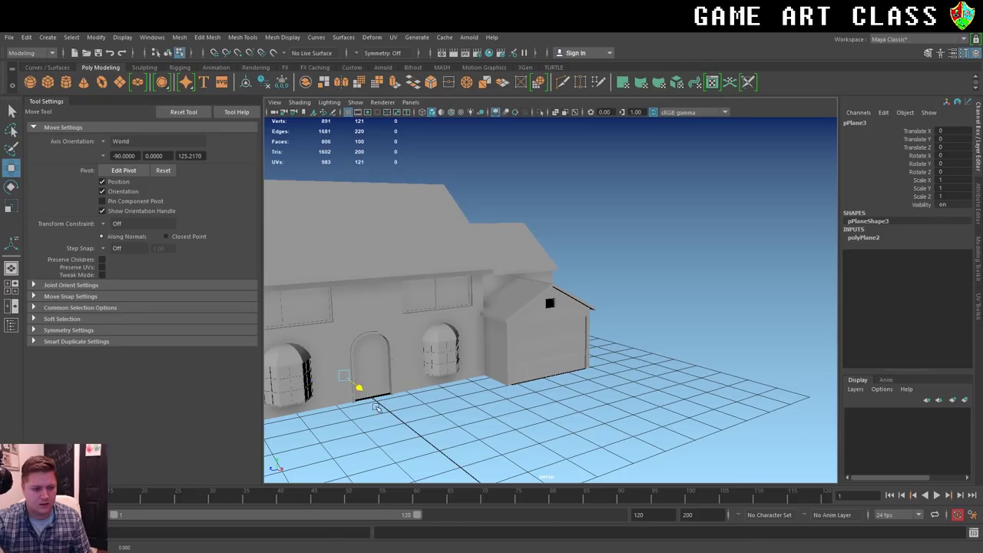
{"action": "mouse_move", "coordinate": [357, 388]}
{"action": "left_mouse_down"}
{"action": "mouse_move", "coordinate": [467, 443]}
{"action": "mouse_move", "coordinate": [680, 275]}
{"action": "left_mouse_up"}
{"action": "key", "text": "r"}
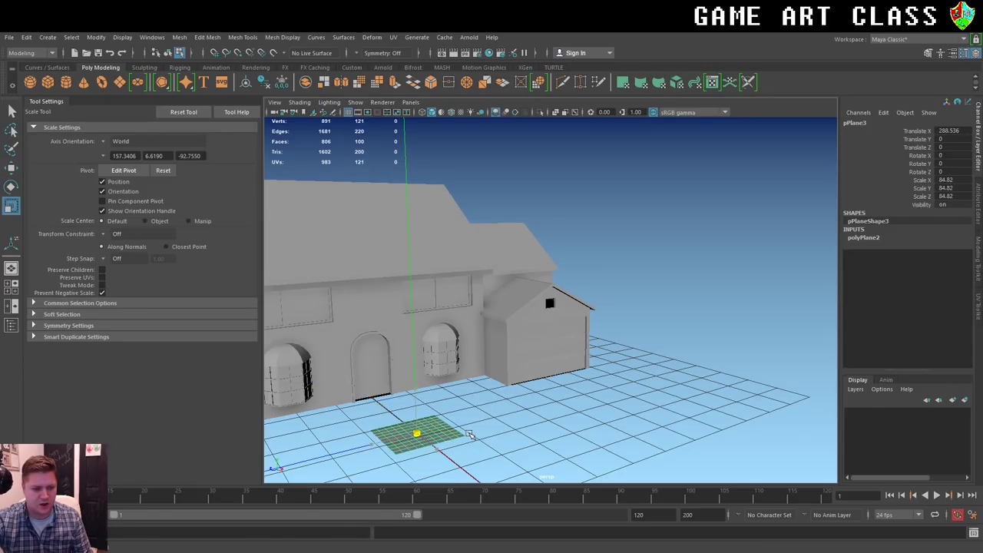
{"action": "left_click", "coordinate": [864, 237]}
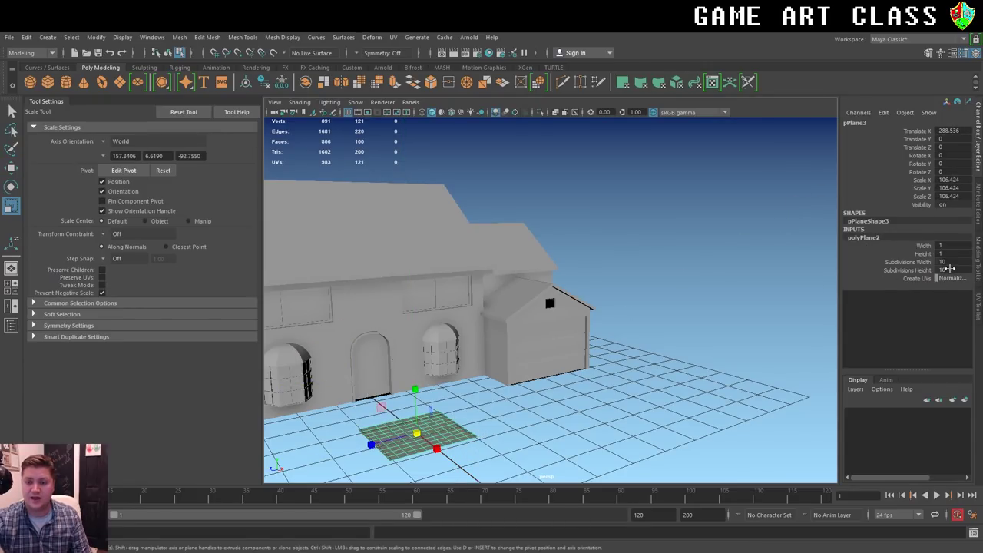
{"action": "left_click_drag", "start_coordinate": [944, 262], "coordinate": [950, 271]}
{"action": "type", "text": "1"}
{"action": "key", "text": "Return"}
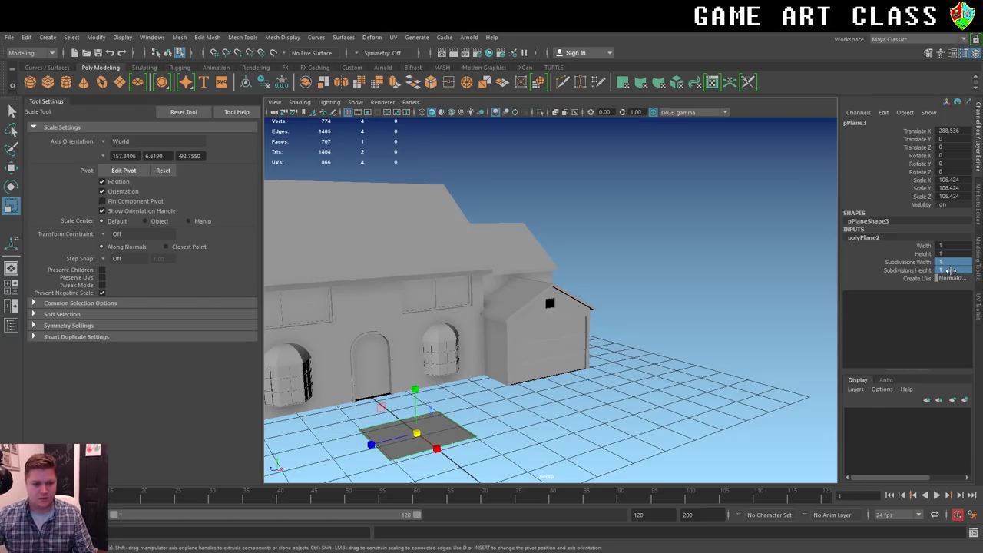
Stand the plane upright at -90 degrees, shrink it to window size, and raise it.
{"action": "key", "text": "e"}
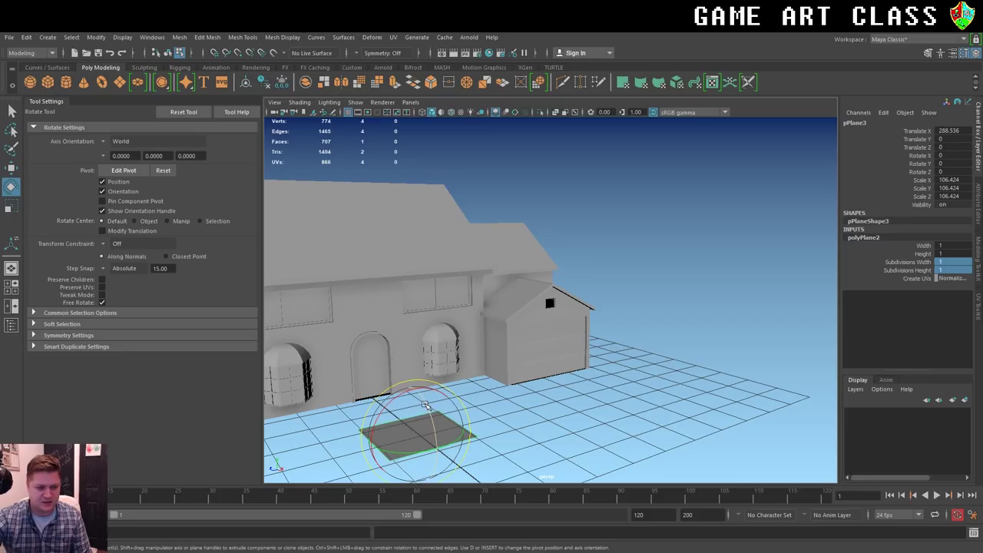
{"action": "left_click_drag", "start_coordinate": [370, 430], "coordinate": [417, 465]}
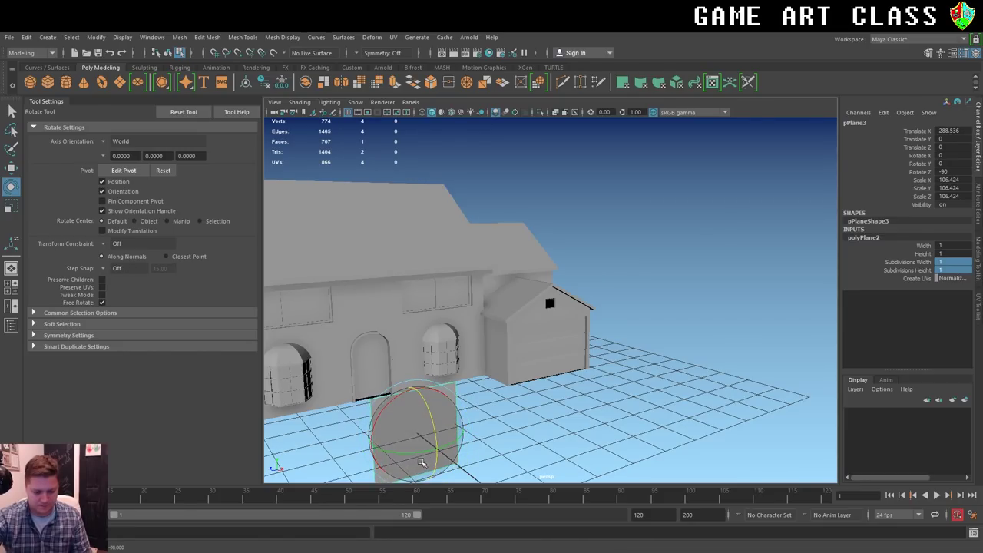
{"action": "key", "text": "r"}
{"action": "left_click_drag", "start_coordinate": [416, 433], "coordinate": [365, 470]}
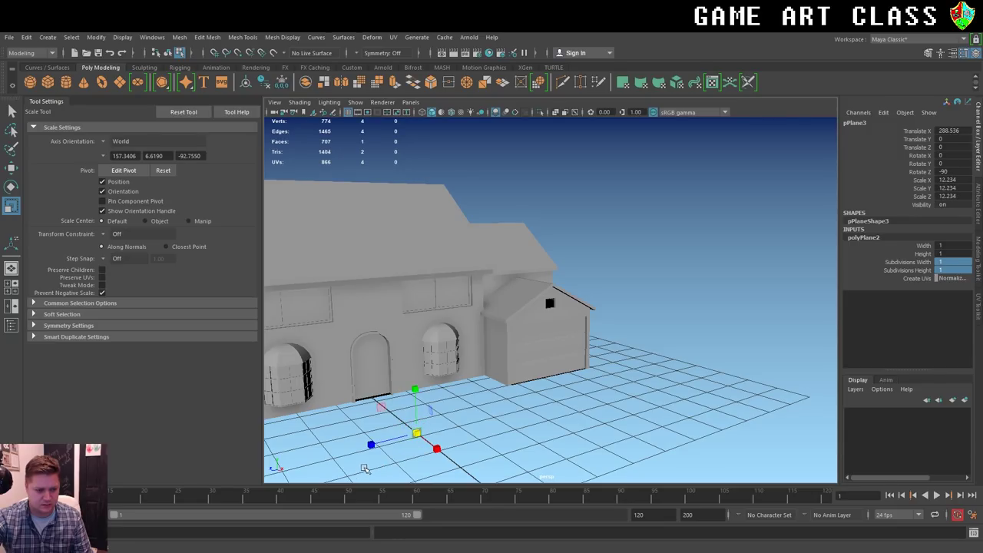
{"action": "key", "text": "w"}
{"action": "left_click_drag", "start_coordinate": [382, 407], "coordinate": [526, 271]}
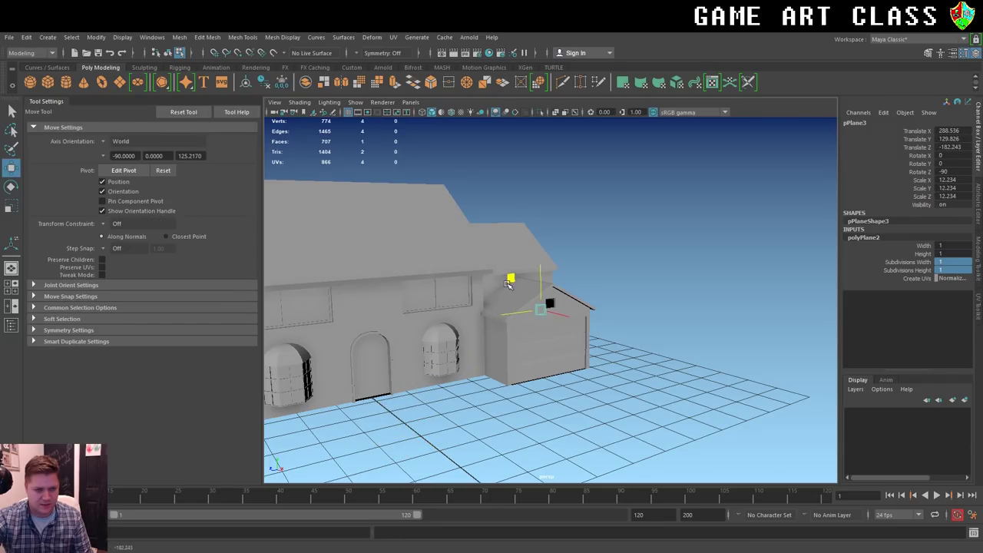
Position the plane at the garage gable's window hole using the side view.
{"action": "key", "text": "space"}
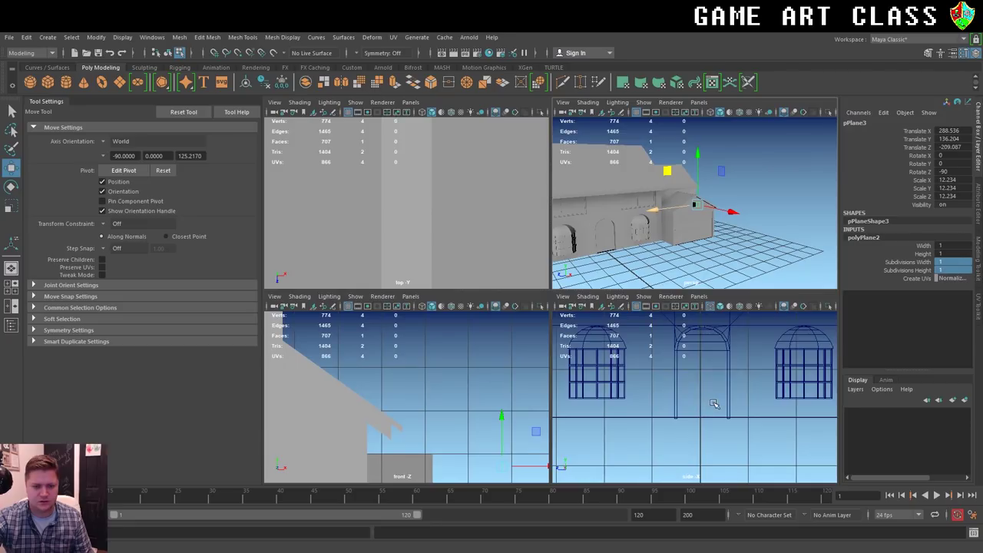
{"action": "key", "text": "space"}
{"action": "scroll", "coordinate": [707, 390], "scroll_direction": "down", "scroll_amount": 3}
{"action": "scroll", "coordinate": [691, 307], "scroll_direction": "down", "scroll_amount": 2}
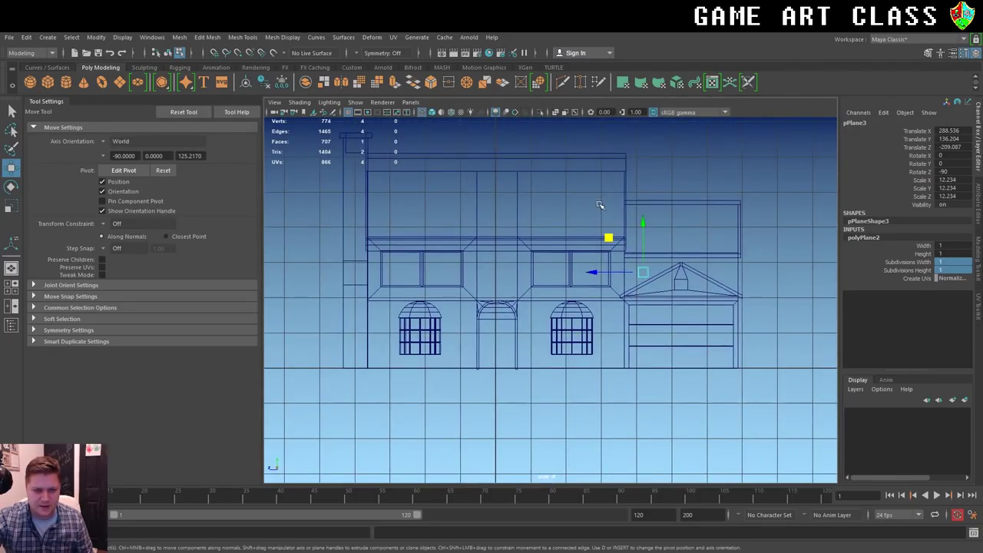
{"action": "middle_click_drag", "start_coordinate": [609, 239], "coordinate": [645, 252]}
{"action": "key", "text": "space"}
{"action": "key", "text": "space"}
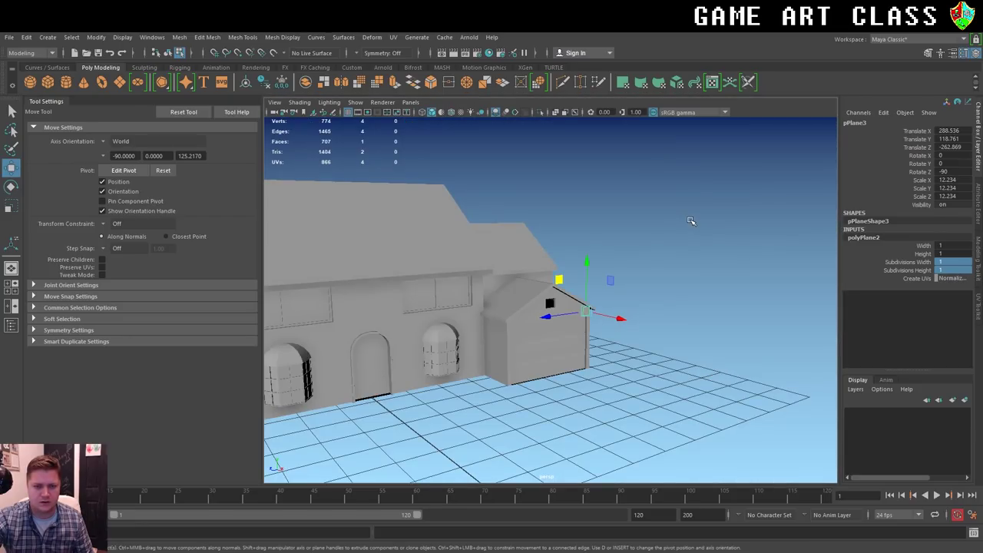
Slide the plane over the window opening and snap its right and left edges to its corners.
{"action": "scroll", "coordinate": [645, 303], "scroll_direction": "up", "scroll_amount": 3}
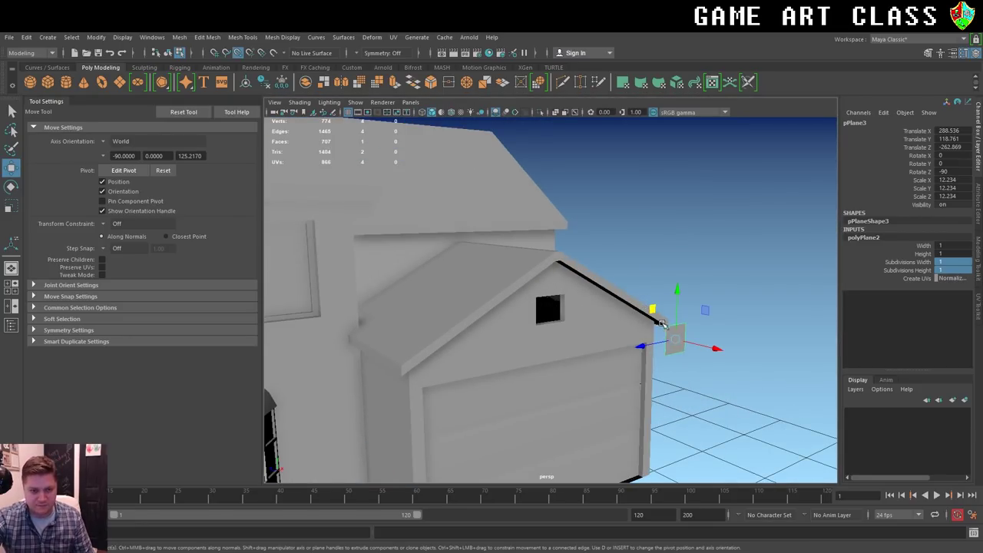
{"action": "left_click_drag", "start_coordinate": [722, 349], "coordinate": [584, 321]}
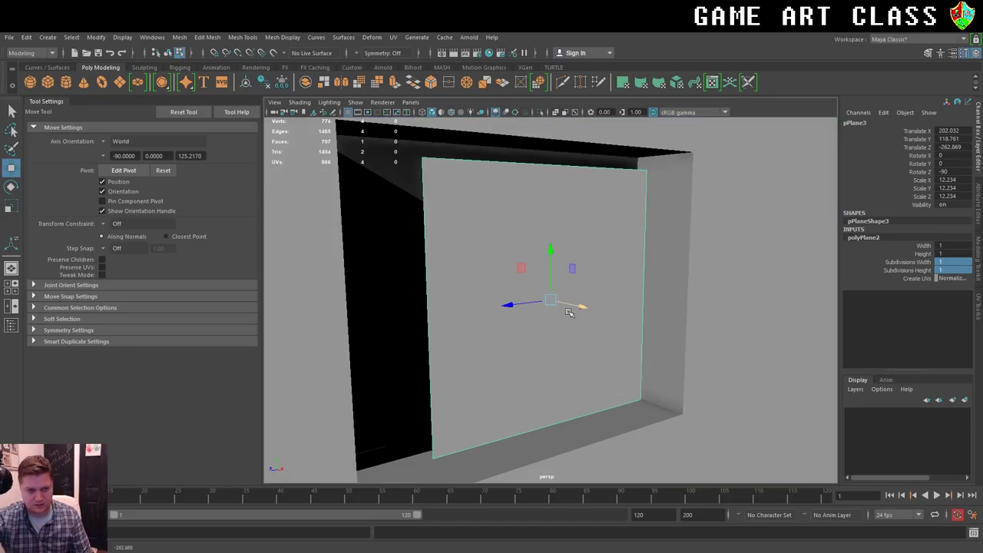
{"action": "key", "text": "f"}
{"action": "mouse_move", "coordinate": [665, 300]}
{"action": "left_mouse_down", "text": "alt"}
{"action": "mouse_move", "coordinate": [624, 300]}
{"action": "mouse_move", "coordinate": [621, 232]}
{"action": "left_mouse_up", "text": "alt"}
{"action": "right_click_drag", "start_coordinate": [637, 201], "coordinate": [588, 197]}
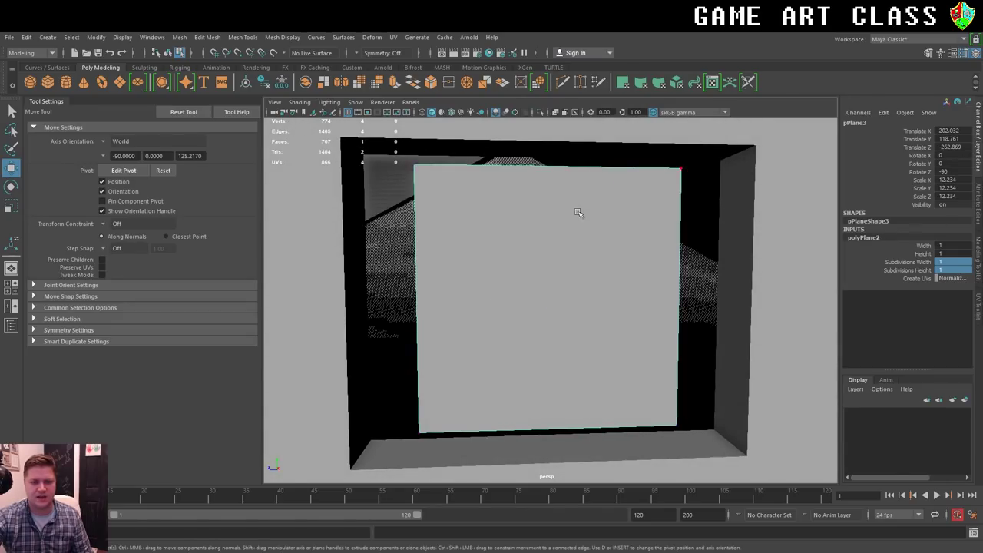
{"action": "mouse_move", "coordinate": [621, 143]}
{"action": "left_mouse_down"}
{"action": "mouse_move", "coordinate": [726, 399]}
{"action": "mouse_move", "coordinate": [729, 460]}
{"action": "left_mouse_up"}
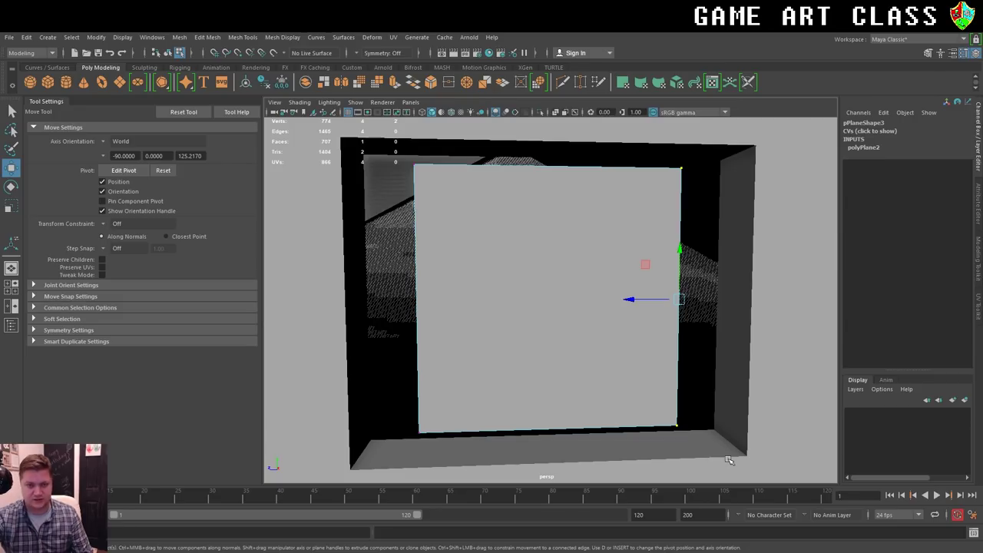
{"action": "key", "text": "v"}
{"action": "left_click_drag", "start_coordinate": [627, 300], "coordinate": [696, 378]}
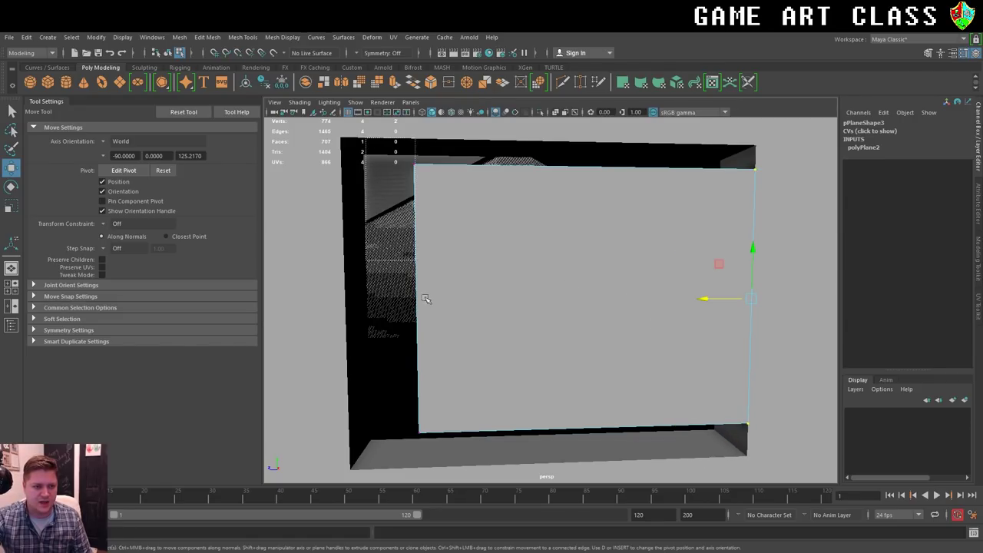
{"action": "left_click_drag", "start_coordinate": [366, 139], "coordinate": [491, 466]}
{"action": "key", "text": "v"}
{"action": "left_click_drag", "start_coordinate": [361, 299], "coordinate": [347, 428]}
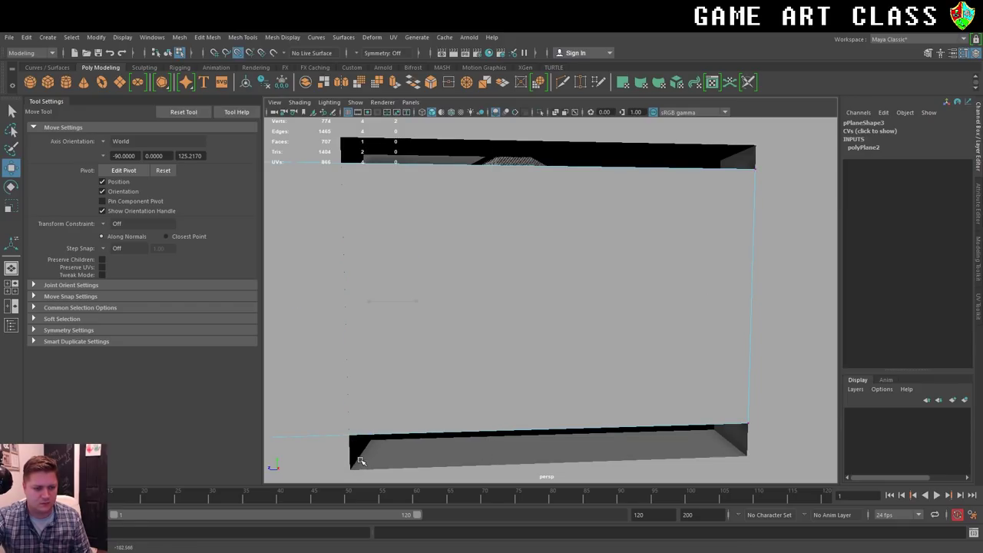
Lower the plane's top edge and snap its bottom edge up to fit the hole.
{"action": "left_click_drag", "start_coordinate": [323, 135], "coordinate": [780, 197]}
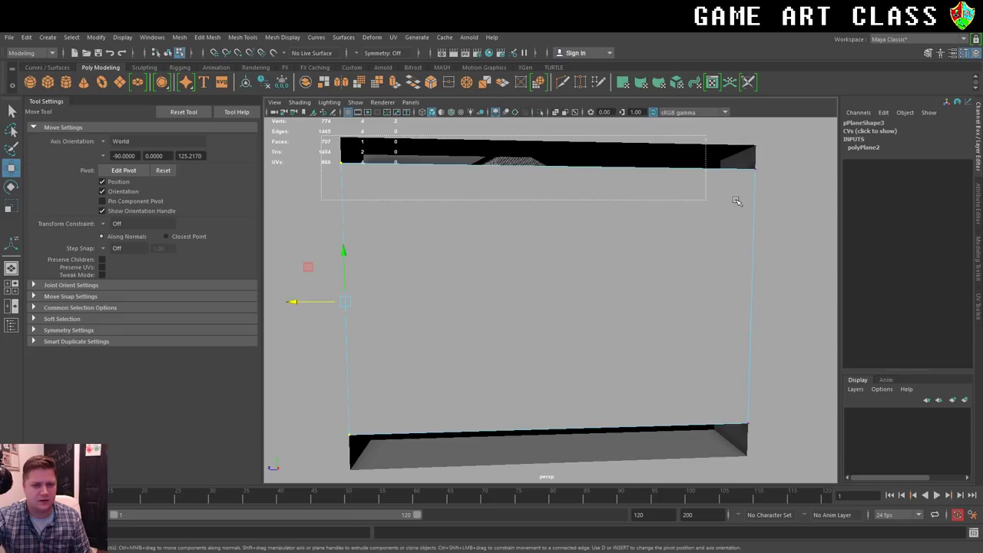
{"action": "left_click_drag", "start_coordinate": [556, 136], "coordinate": [651, 136]}
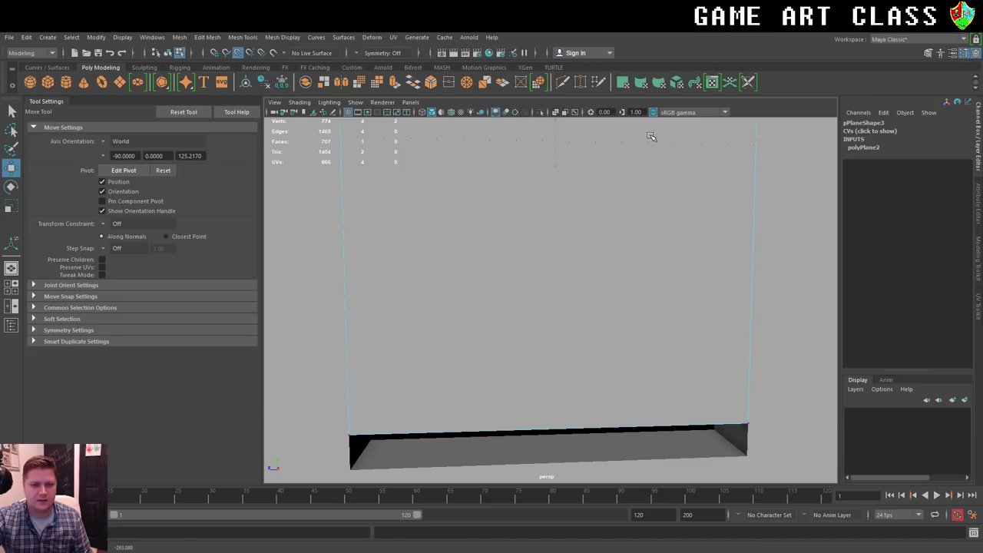
{"action": "left_click_drag", "start_coordinate": [309, 379], "coordinate": [767, 443]}
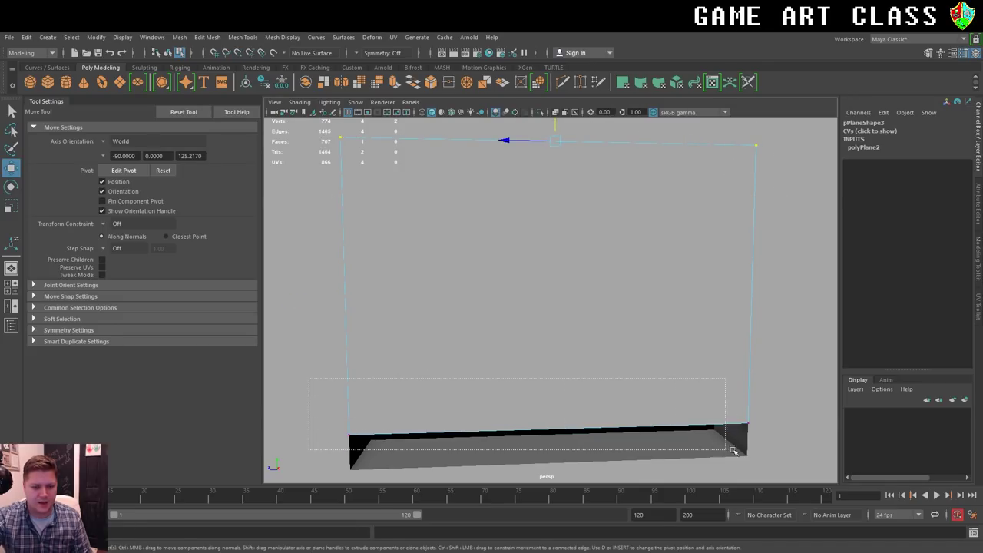
{"action": "key", "text": "v"}
{"action": "left_click_drag", "start_coordinate": [552, 378], "coordinate": [606, 402]}
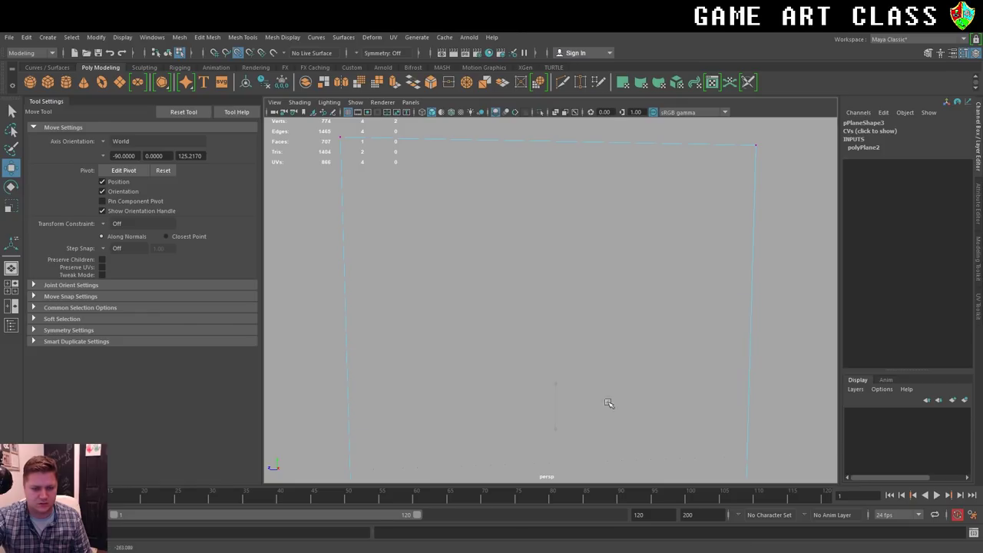
{"action": "scroll", "coordinate": [636, 366], "scroll_direction": "down", "scroll_amount": 5}
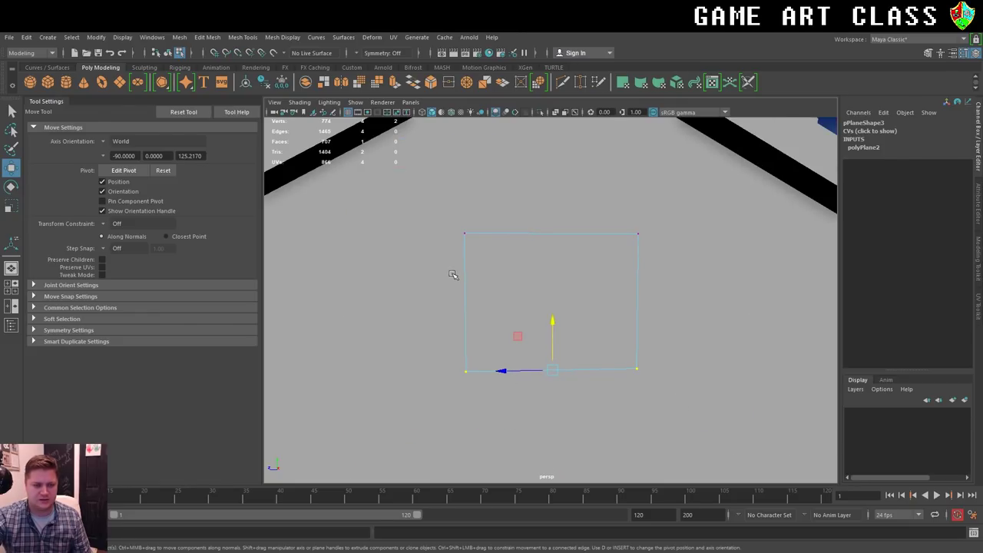
{"action": "left_click_drag", "start_coordinate": [450, 274], "coordinate": [512, 281], "text": "alt"}
Select the plane's face, view it head-on, and return to object mode.
{"action": "right_click", "coordinate": [532, 270]}
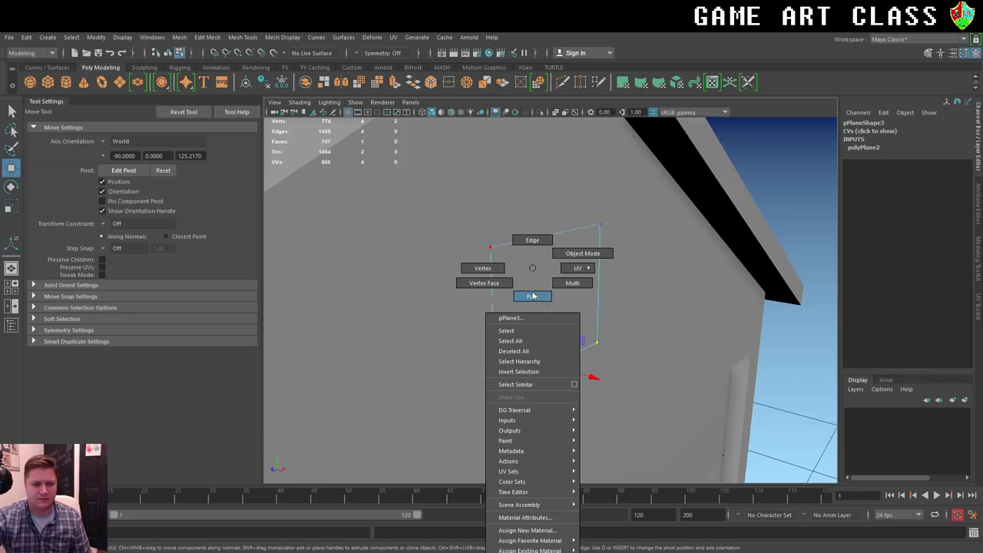
{"action": "left_click", "coordinate": [533, 295]}
{"action": "left_click", "coordinate": [562, 315]}
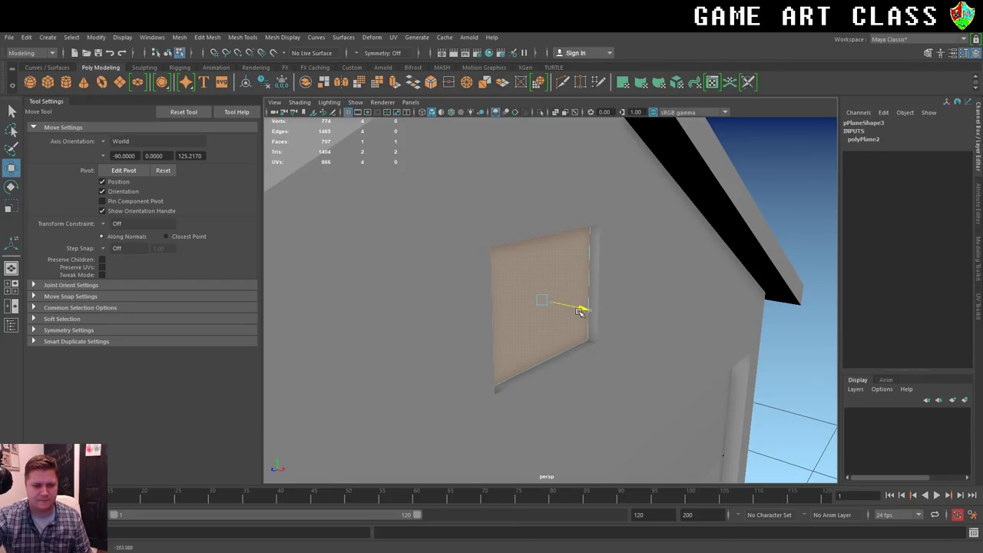
{"action": "left_click_drag", "start_coordinate": [587, 309], "coordinate": [571, 301], "text": "alt"}
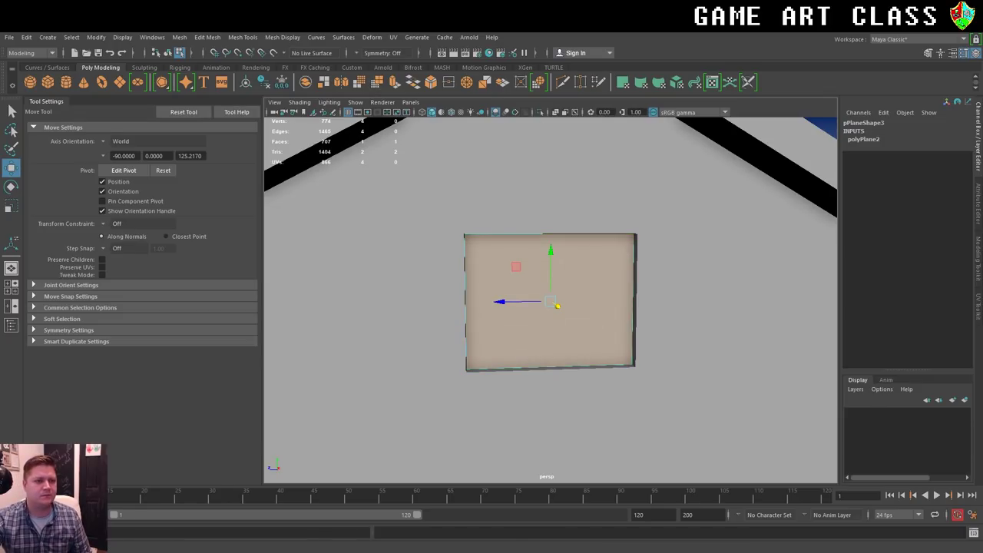
{"action": "right_click_drag", "start_coordinate": [581, 234], "coordinate": [635, 227]}
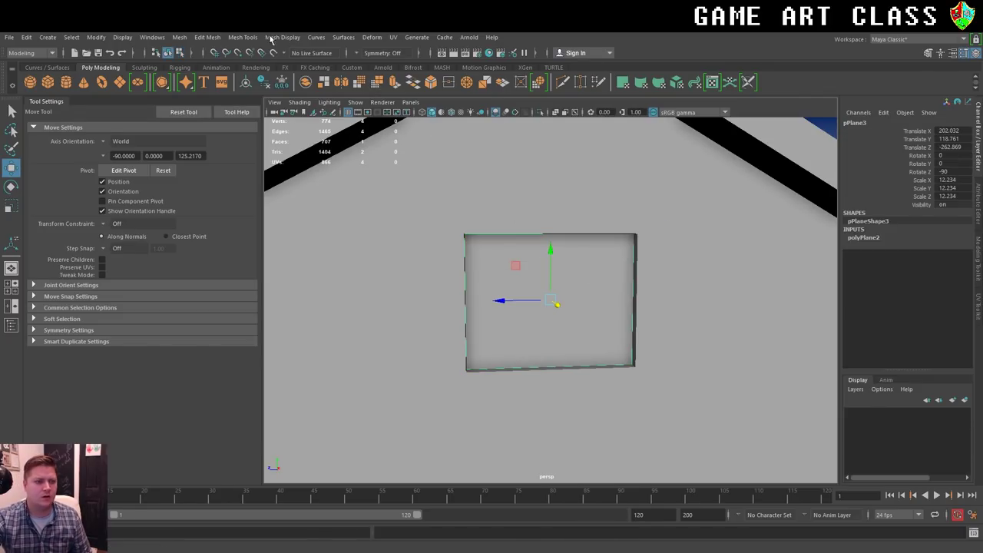
Insert one vertical and one horizontal edge loop through the plane's middle, one loop each.
{"action": "left_click", "coordinate": [242, 37]}
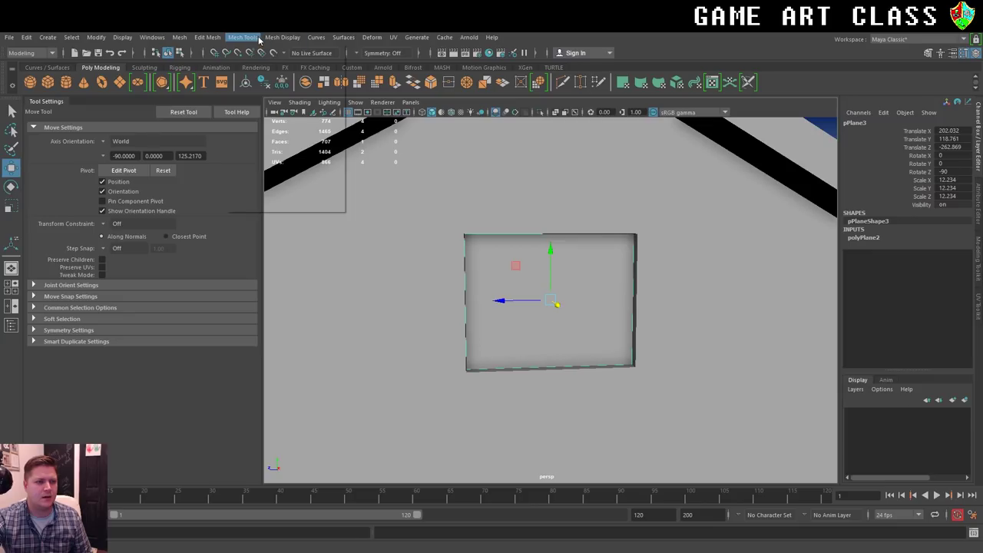
{"action": "left_click", "coordinate": [338, 115]}
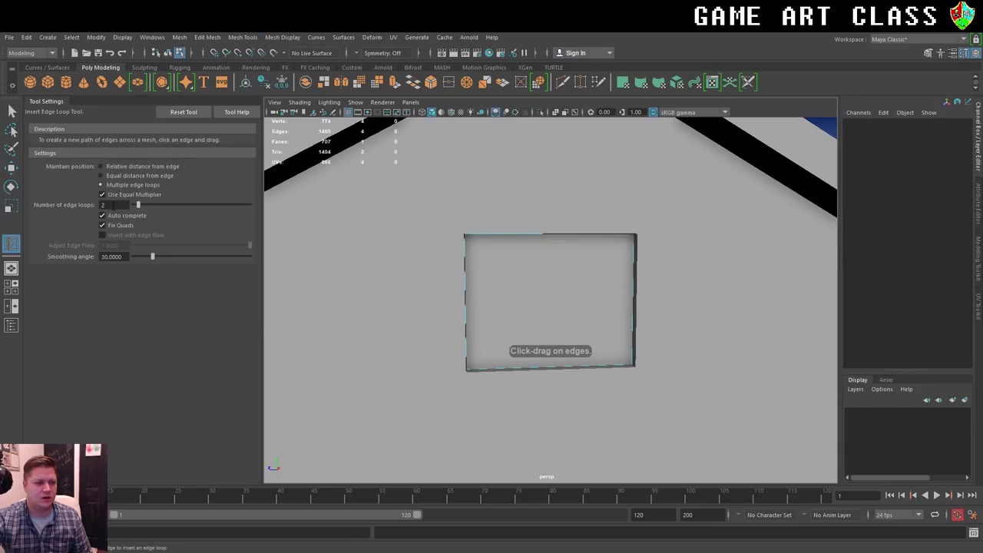
{"action": "double_click", "coordinate": [114, 205]}
{"action": "type", "text": "1"}
{"action": "key", "text": "Return"}
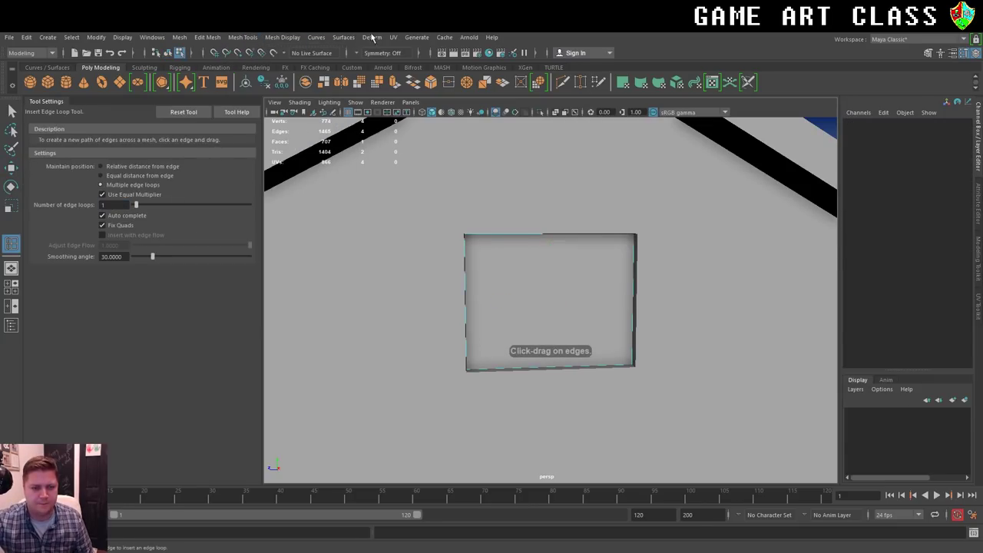
{"action": "left_click", "coordinate": [545, 236]}
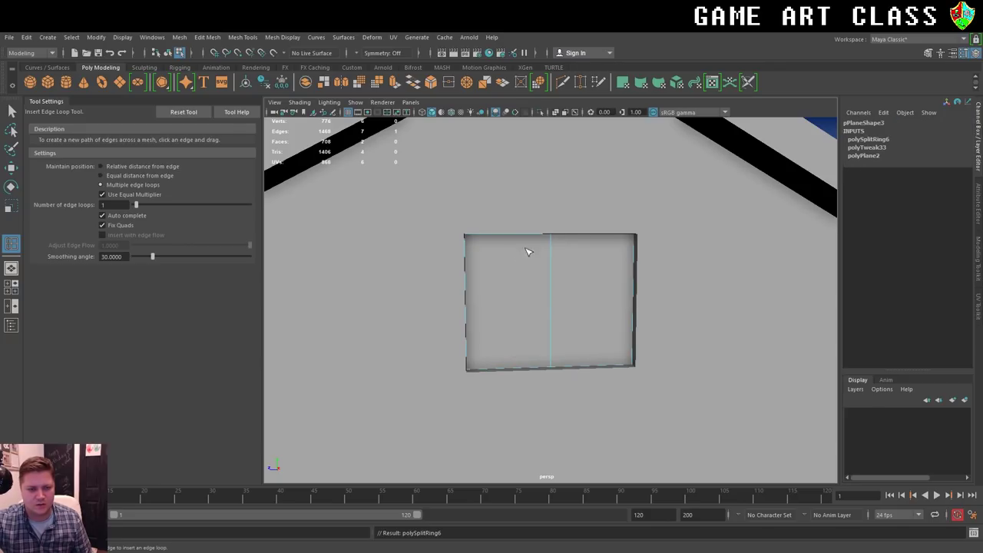
{"action": "left_click", "coordinate": [466, 301]}
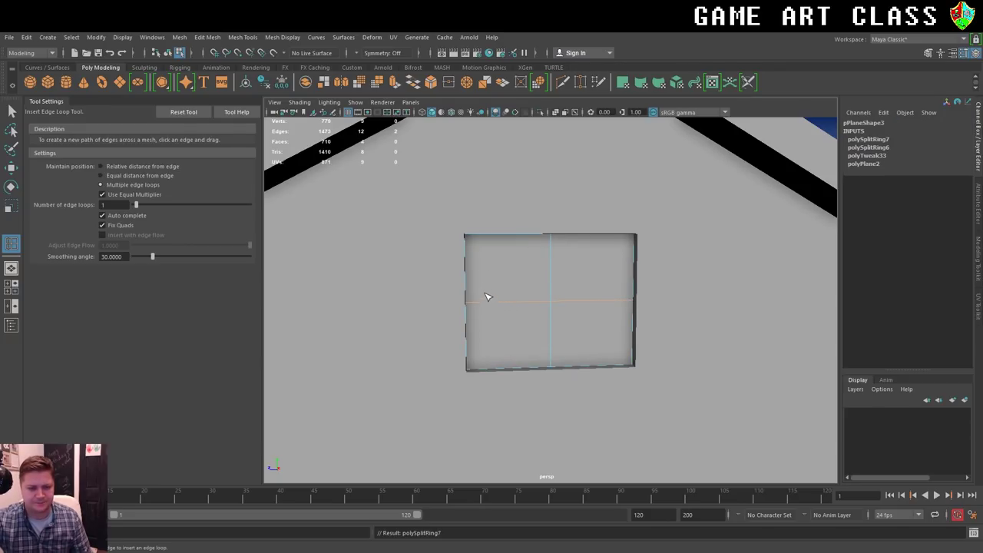
Select the four pane faces of the split window plane.
{"action": "left_click_drag", "start_coordinate": [487, 297], "coordinate": [541, 281], "text": "alt"}
{"action": "key", "text": "w"}
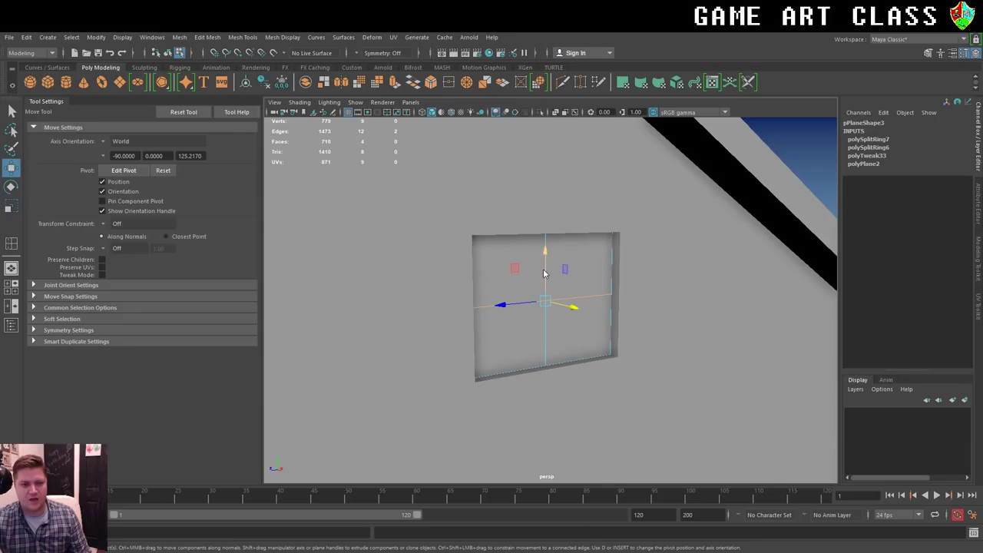
{"action": "right_click_drag", "start_coordinate": [541, 281], "coordinate": [541, 295]}
{"action": "left_click", "coordinate": [518, 277]}
{"action": "left_click", "coordinate": [515, 271]}
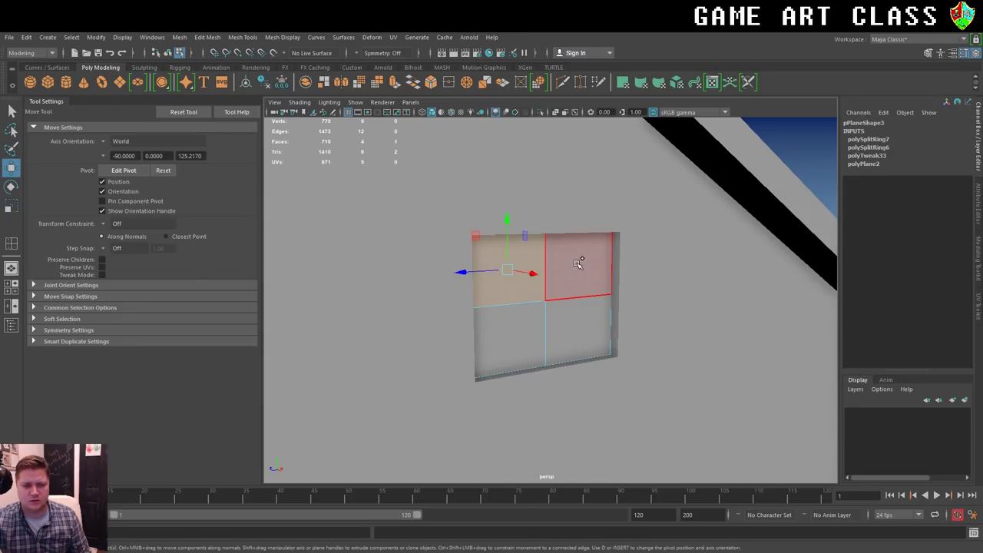
{"action": "left_click", "coordinate": [576, 269], "text": "shift"}
{"action": "left_click", "coordinate": [576, 331], "text": "shift"}
{"action": "left_click", "coordinate": [514, 339], "text": "shift"}
Extrude the panes separately with offset 0.6, then extrude again and recess them -0.599.
{"action": "key", "text": "ctrl+e"}
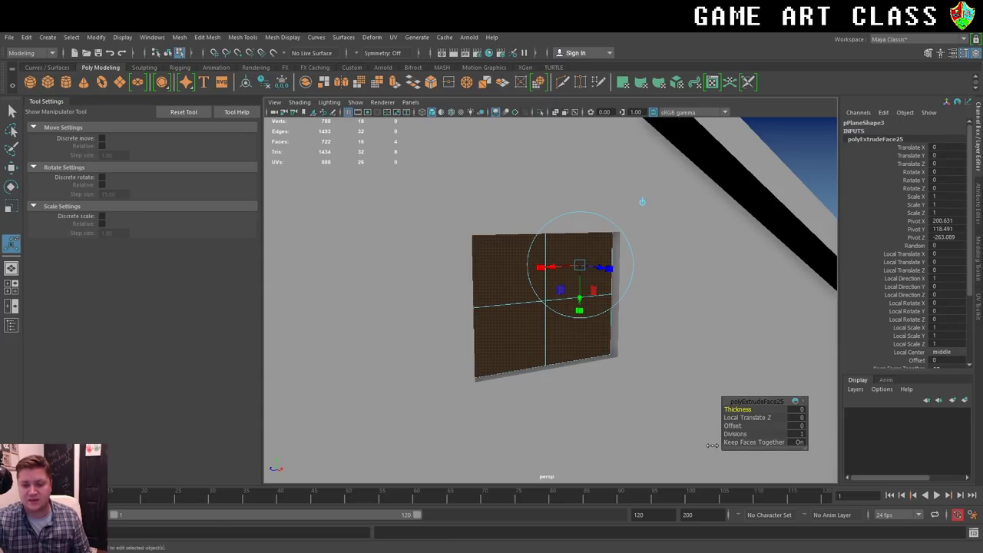
{"action": "left_click", "coordinate": [739, 442]}
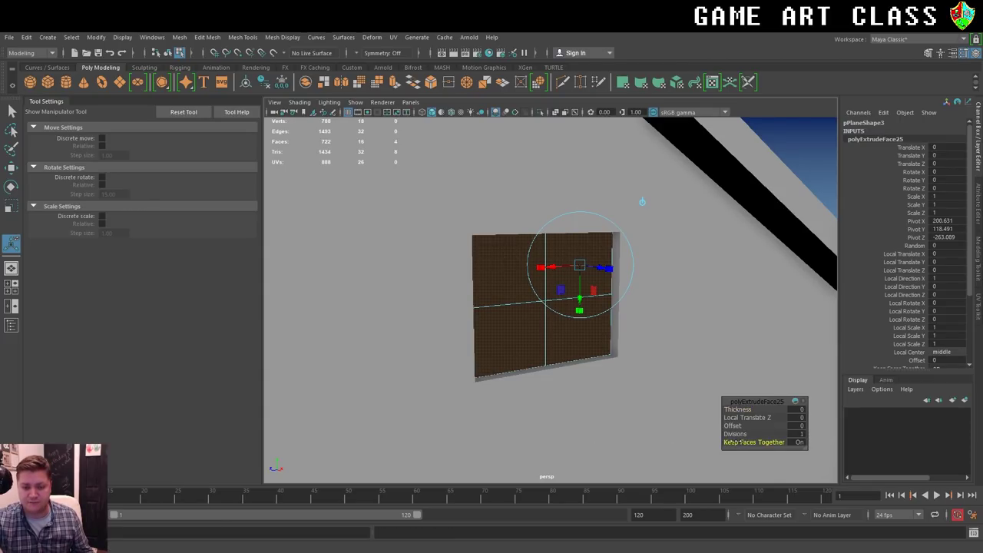
{"action": "left_click_drag", "start_coordinate": [739, 442], "coordinate": [665, 440]}
{"action": "left_click", "coordinate": [734, 425]}
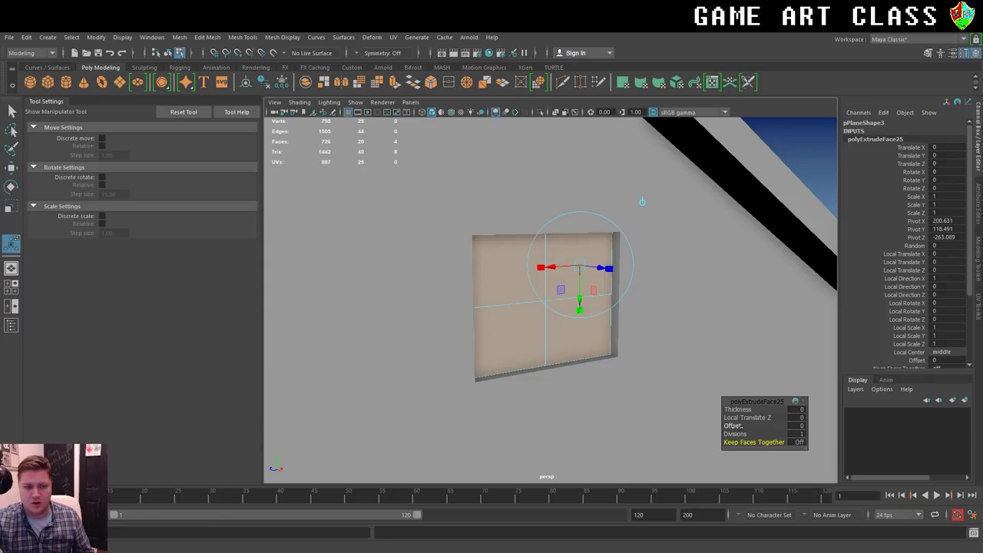
{"action": "left_click_drag", "start_coordinate": [733, 425], "coordinate": [743, 427]}
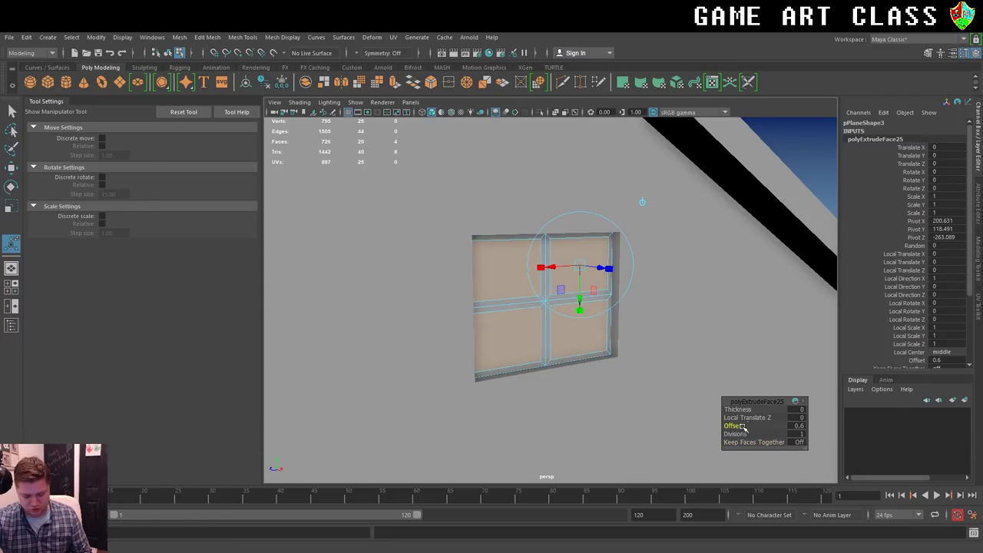
{"action": "key", "text": "ctrl+e"}
{"action": "left_click_drag", "start_coordinate": [607, 313], "coordinate": [585, 243], "text": "alt"}
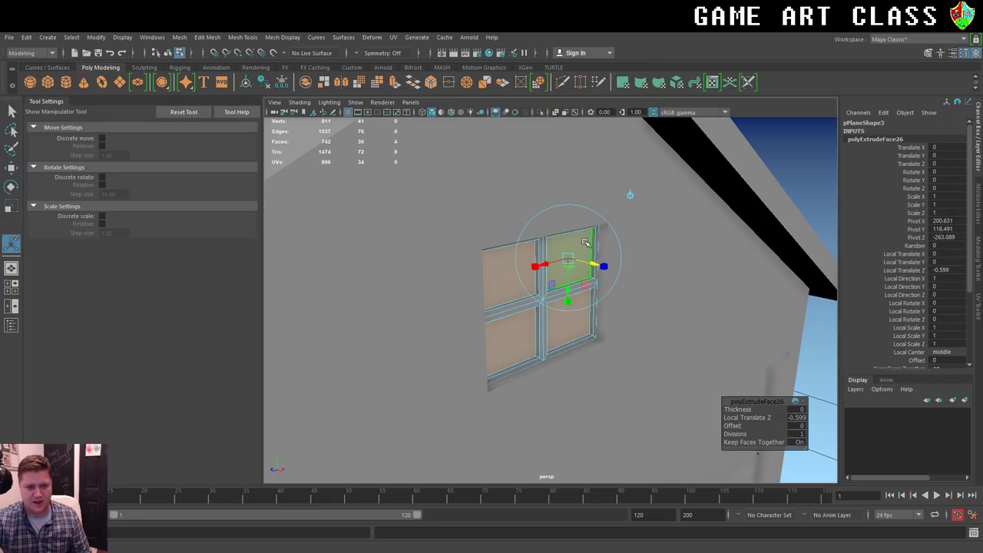
{"action": "right_click_drag", "start_coordinate": [585, 243], "coordinate": [614, 225]}
Orbit around the finished house to inspect its left side and front facade.
{"action": "scroll", "coordinate": [742, 271], "scroll_direction": "down", "scroll_amount": 5}
{"action": "left_click", "coordinate": [743, 271]}
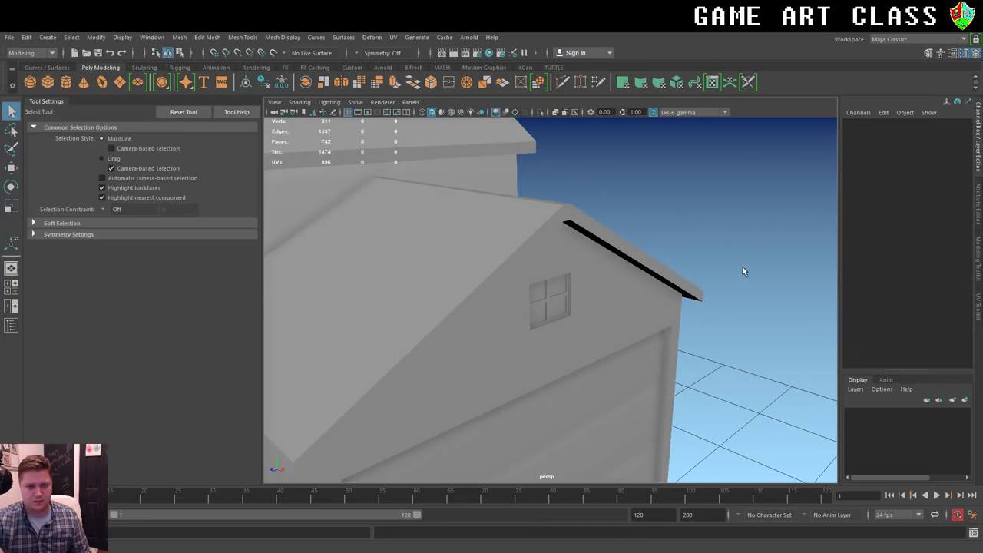
{"action": "scroll", "coordinate": [714, 292], "scroll_direction": "down", "scroll_amount": 5}
{"action": "scroll", "coordinate": [614, 307], "scroll_direction": "down", "scroll_amount": 5}
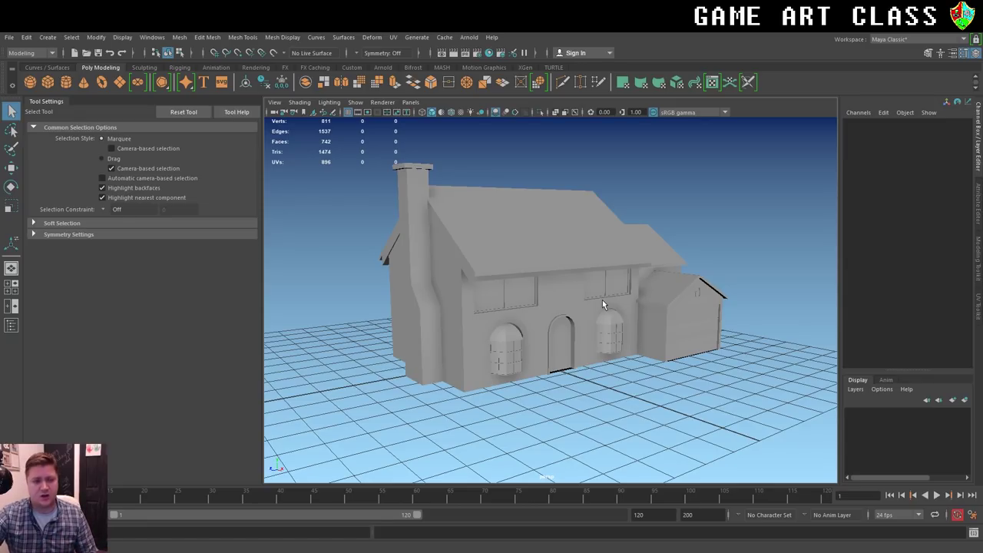
{"action": "left_click_drag", "start_coordinate": [602, 303], "coordinate": [428, 269], "text": "alt"}
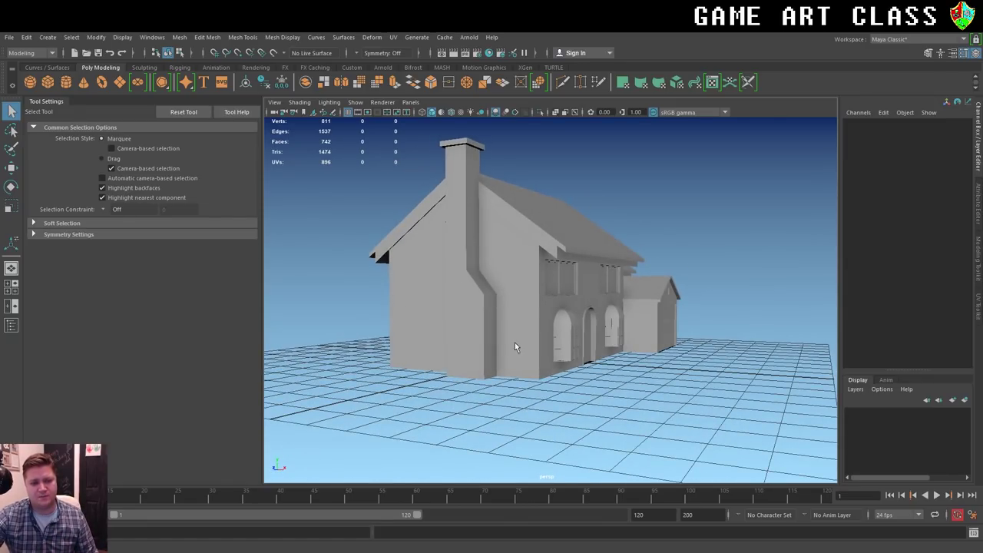
{"action": "left_click_drag", "start_coordinate": [515, 347], "coordinate": [702, 285], "text": "alt"}
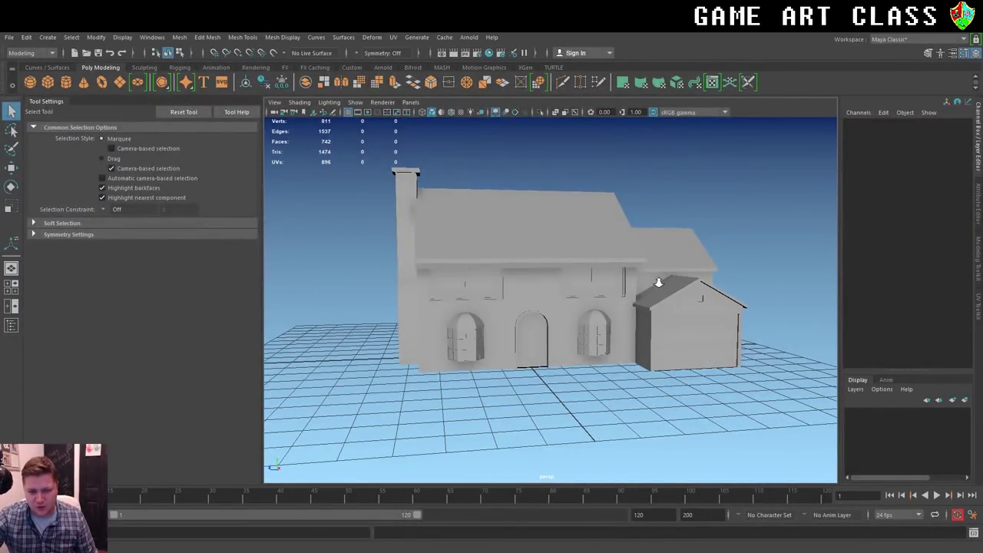
{"action": "right_click_drag", "start_coordinate": [658, 282], "coordinate": [761, 287], "text": "alt"}
{"action": "middle_click_drag", "start_coordinate": [760, 287], "coordinate": [704, 298], "text": "alt"}
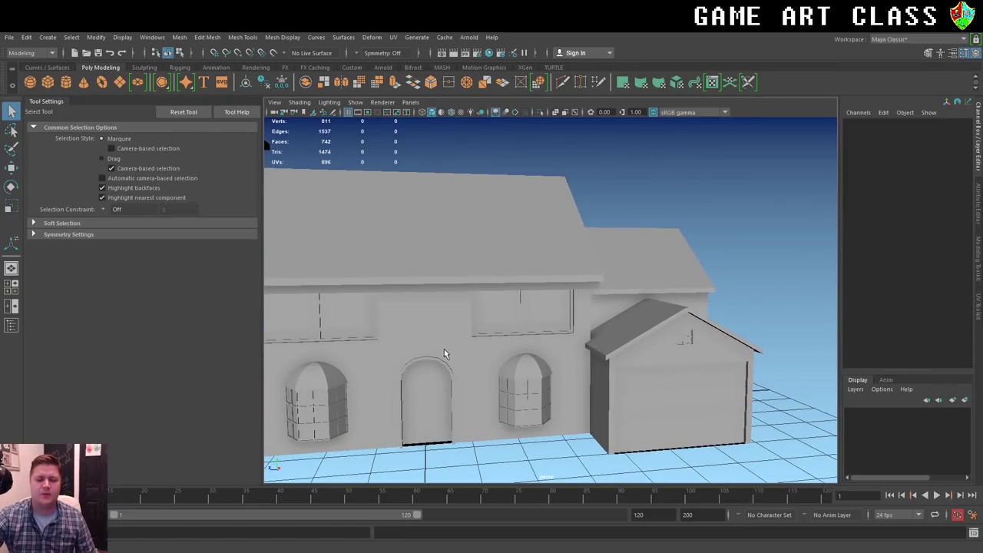
Briefly select the front door, then orbit round to the chimney side of the house.
{"action": "left_click", "coordinate": [471, 340]}
{"action": "left_click", "coordinate": [661, 192]}
{"action": "left_click_drag", "start_coordinate": [661, 192], "coordinate": [532, 304], "text": "alt"}
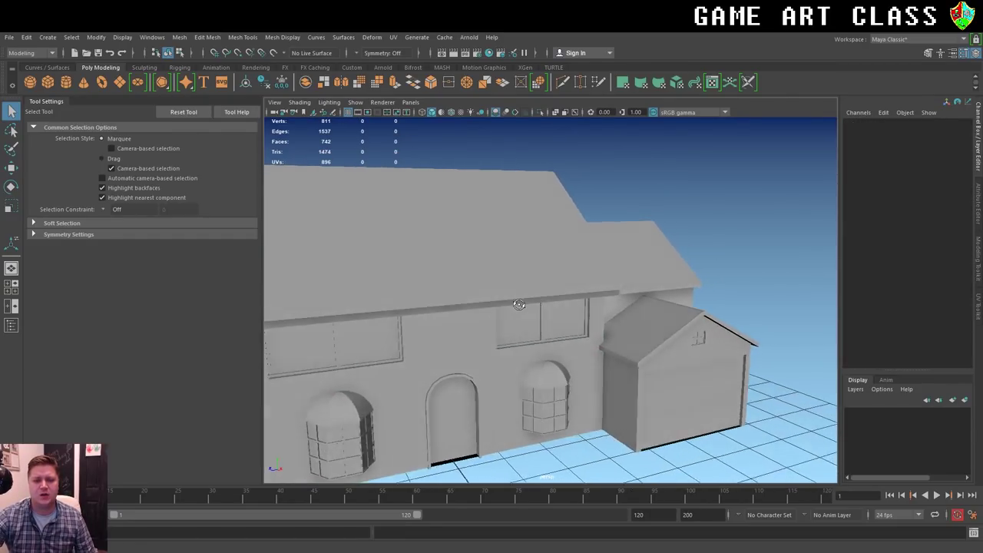
{"action": "scroll", "coordinate": [533, 305], "scroll_direction": "down", "scroll_amount": 5}
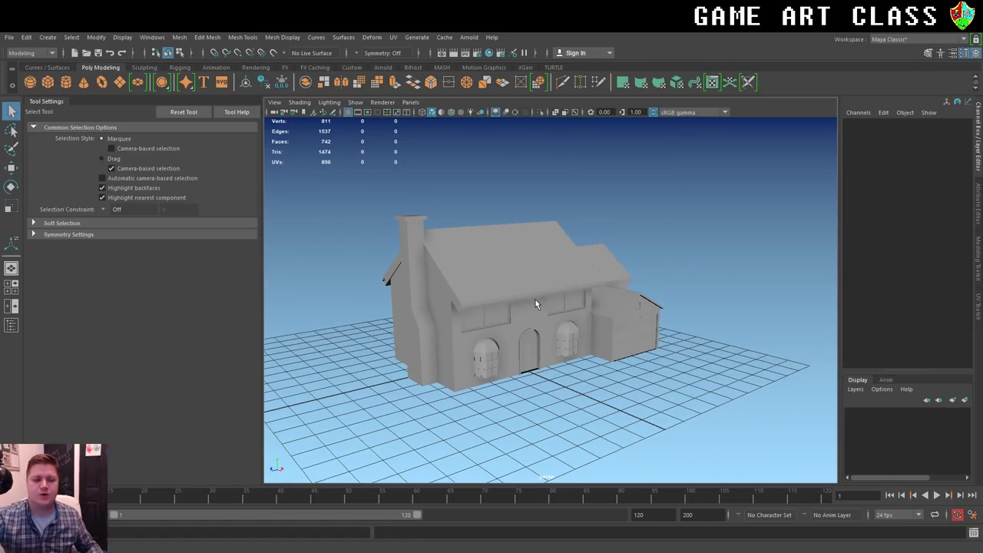
{"action": "scroll", "coordinate": [504, 289], "scroll_direction": "up", "scroll_amount": 3}
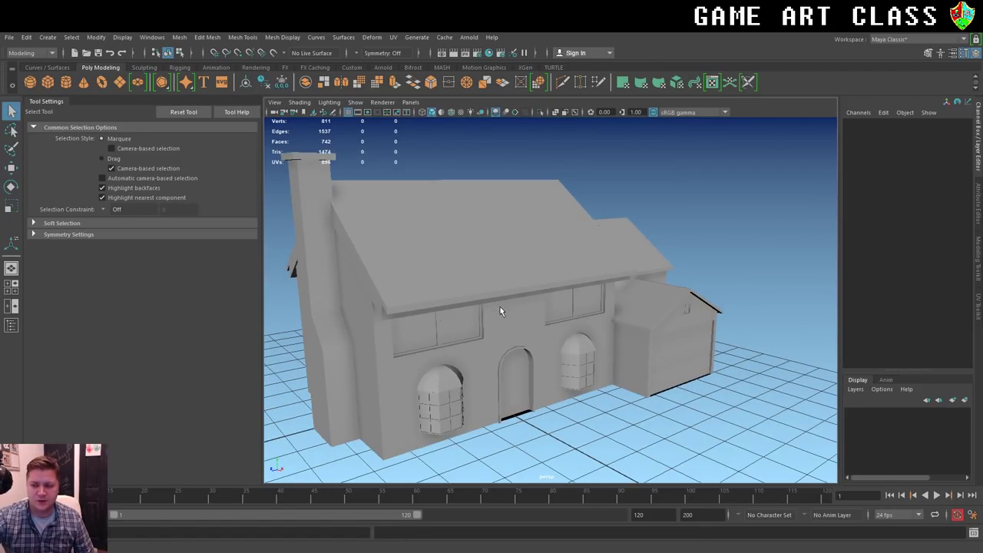
{"action": "left_click_drag", "start_coordinate": [500, 310], "coordinate": [548, 275], "text": "alt"}
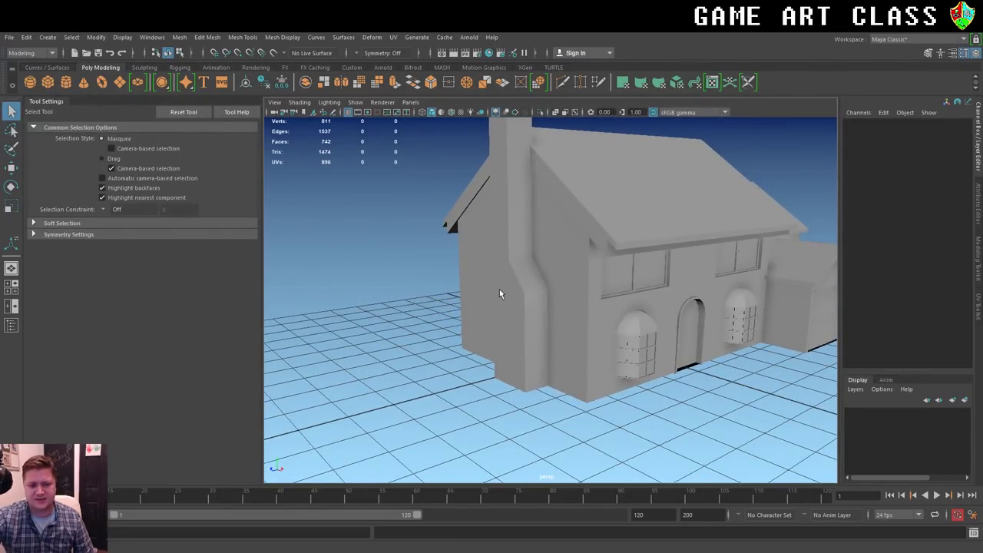
{"action": "left_click_drag", "start_coordinate": [509, 280], "coordinate": [399, 221], "text": "alt"}
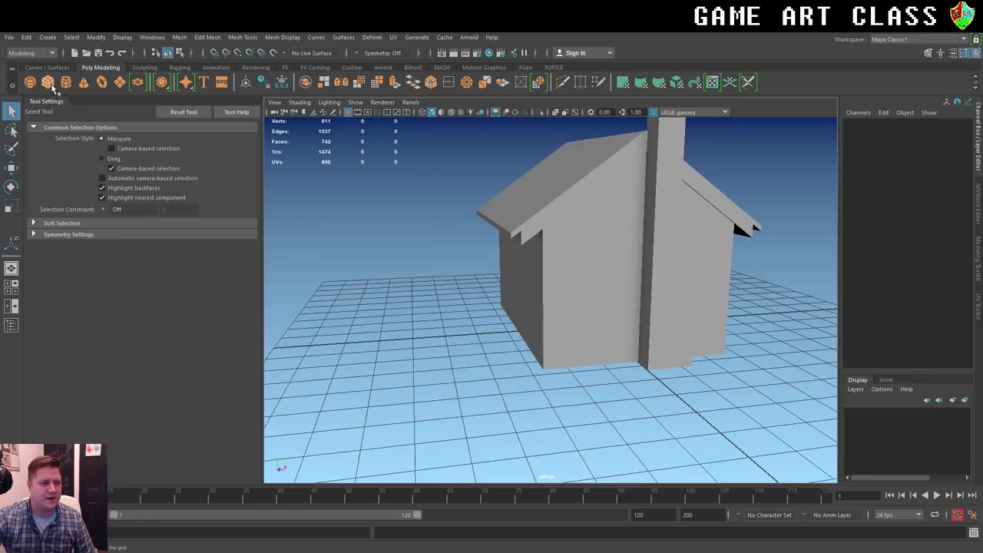
Add a new cube, pCube9, and scale it down to a small block.
{"action": "left_click", "coordinate": [52, 88]}
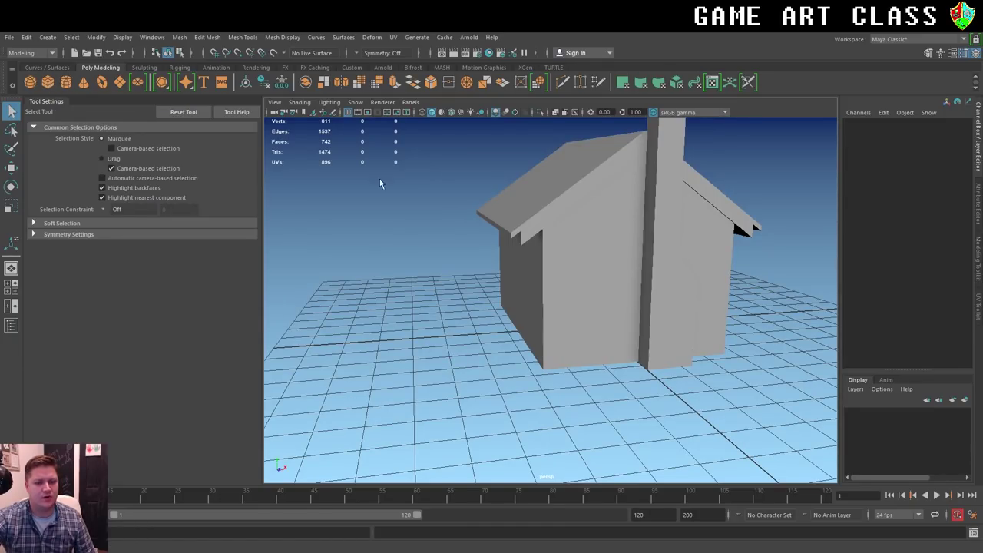
{"action": "left_click_drag", "start_coordinate": [379, 179], "coordinate": [588, 284], "text": "alt"}
{"action": "key", "text": "w"}
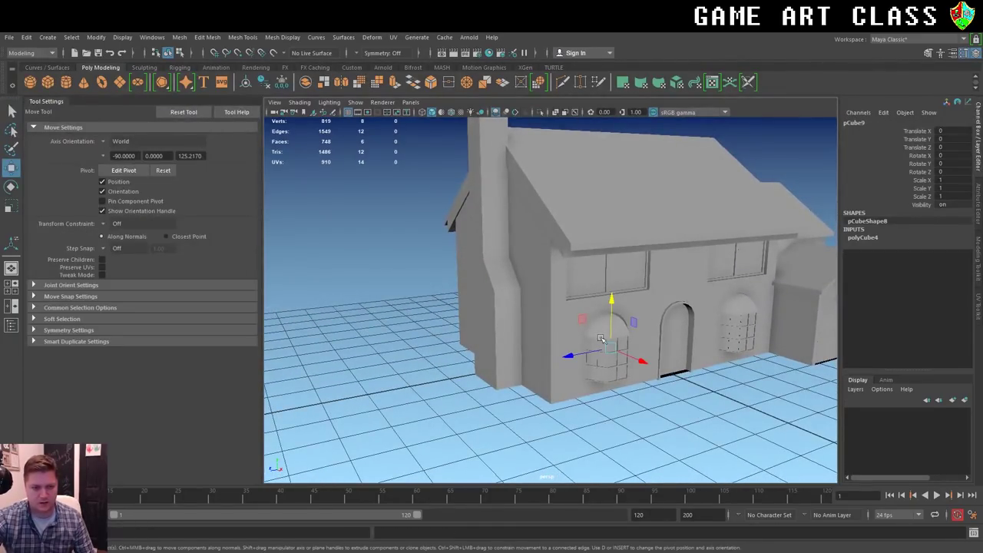
{"action": "left_click_drag", "start_coordinate": [585, 361], "coordinate": [338, 393]}
{"action": "key", "text": "r"}
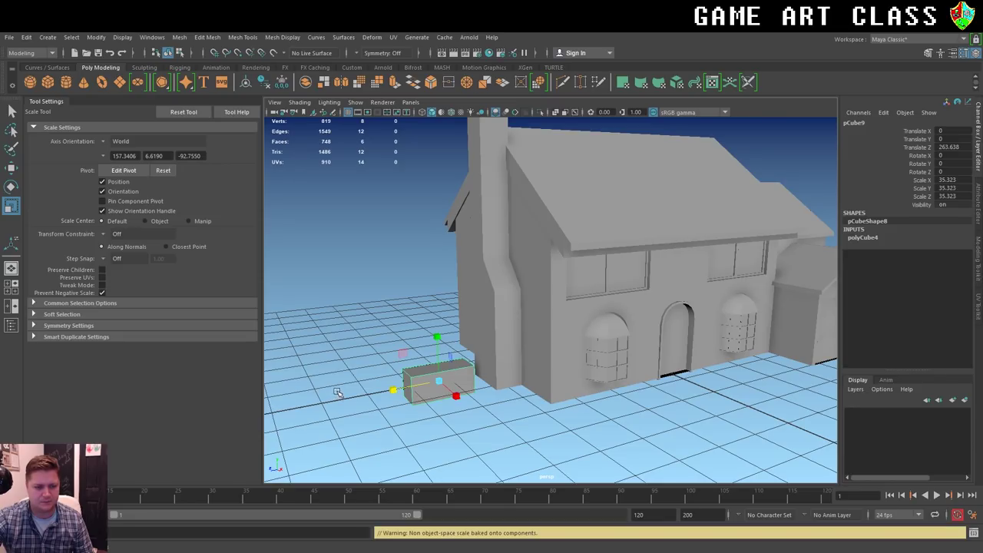
{"action": "mouse_move", "coordinate": [356, 385]}
{"action": "left_mouse_down", "text": "alt"}
{"action": "mouse_move", "coordinate": [492, 358]}
{"action": "mouse_move", "coordinate": [459, 384]}
{"action": "left_mouse_up", "text": "alt"}
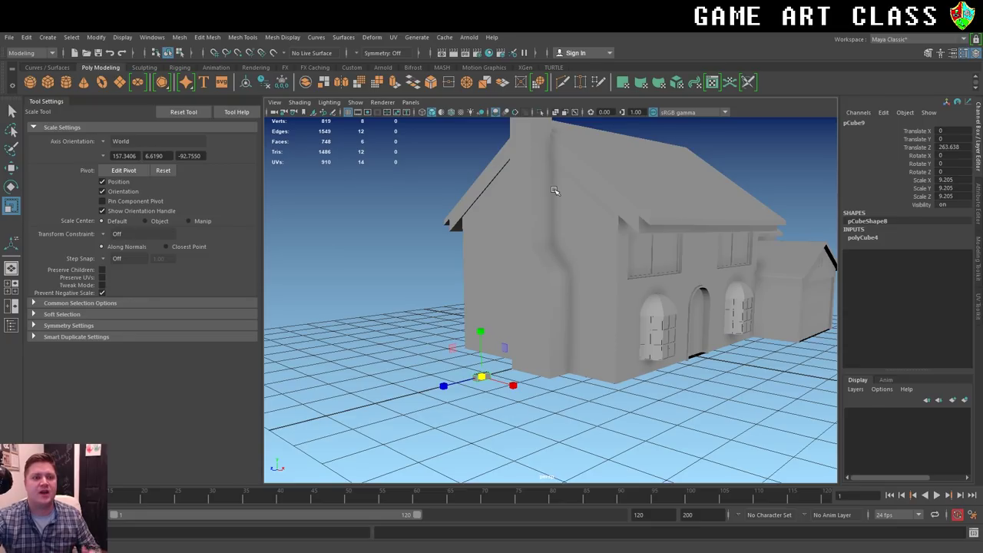
Turn on Wireframe on Shaded and move the block to where the chimney meets the wall.
{"action": "left_click", "coordinate": [451, 113]}
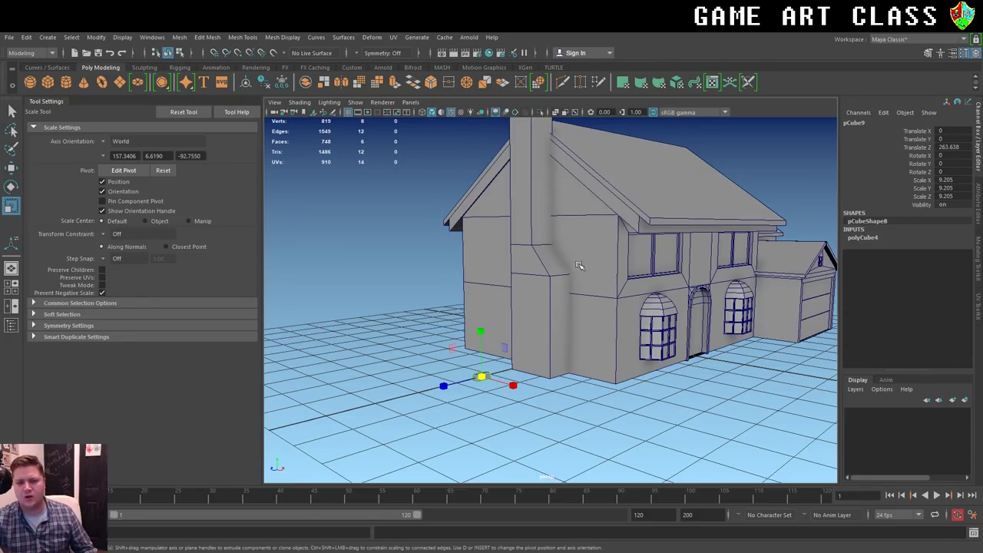
{"action": "scroll", "coordinate": [577, 286], "scroll_direction": "up", "scroll_amount": 2}
{"action": "key", "text": "w"}
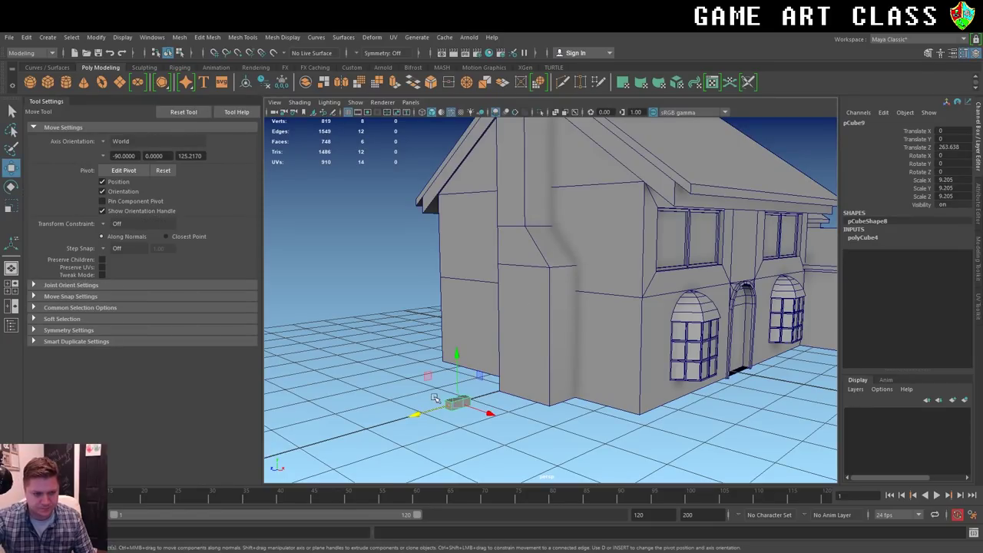
{"action": "left_click_drag", "start_coordinate": [418, 414], "coordinate": [464, 406]}
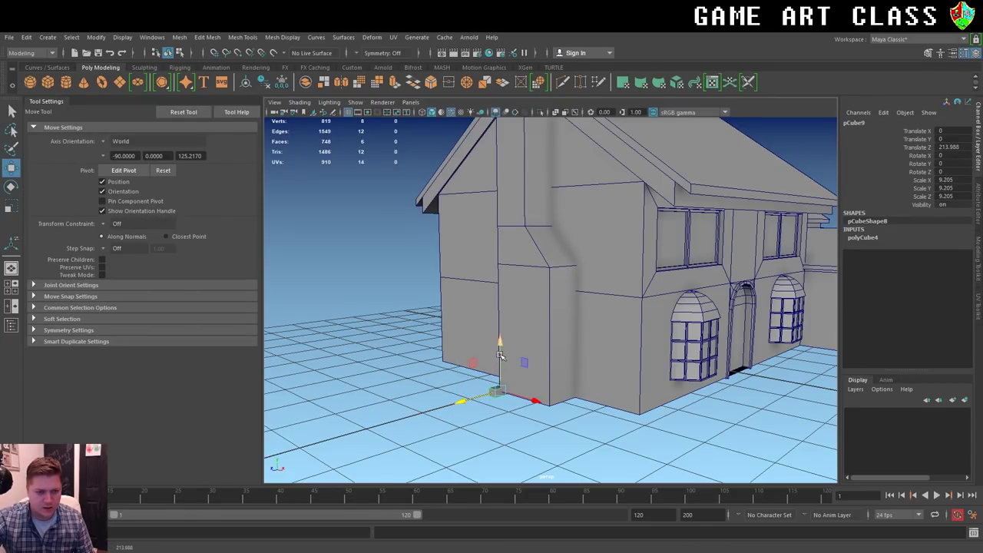
{"action": "mouse_move", "coordinate": [500, 342]}
{"action": "left_mouse_down"}
{"action": "mouse_move", "coordinate": [503, 293]}
{"action": "mouse_move", "coordinate": [529, 271]}
{"action": "left_mouse_up"}
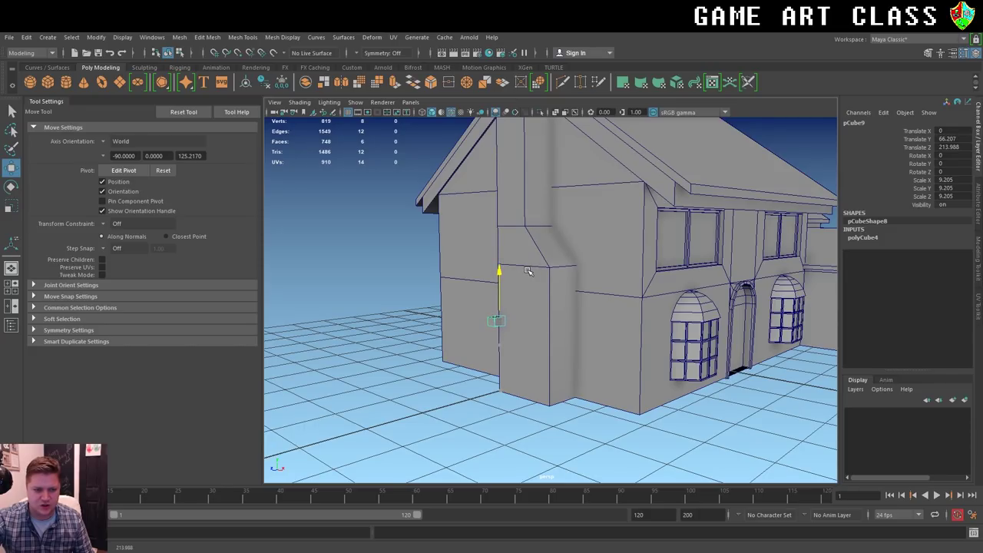
{"action": "left_click_drag", "start_coordinate": [445, 370], "coordinate": [478, 340], "text": "alt"}
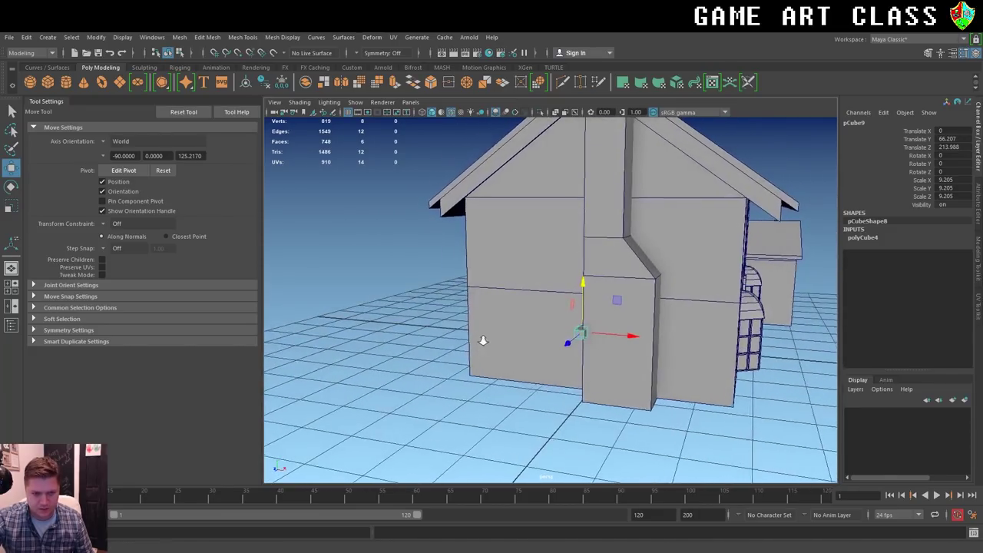
{"action": "scroll", "coordinate": [478, 340], "scroll_direction": "up", "scroll_amount": 6}
{"action": "mouse_move", "coordinate": [647, 401]}
{"action": "left_mouse_down", "text": "alt"}
{"action": "mouse_move", "coordinate": [648, 315]}
{"action": "mouse_move", "coordinate": [479, 395]}
{"action": "mouse_move", "coordinate": [545, 348]}
{"action": "mouse_move", "coordinate": [583, 368]}
{"action": "left_mouse_up", "text": "alt"}
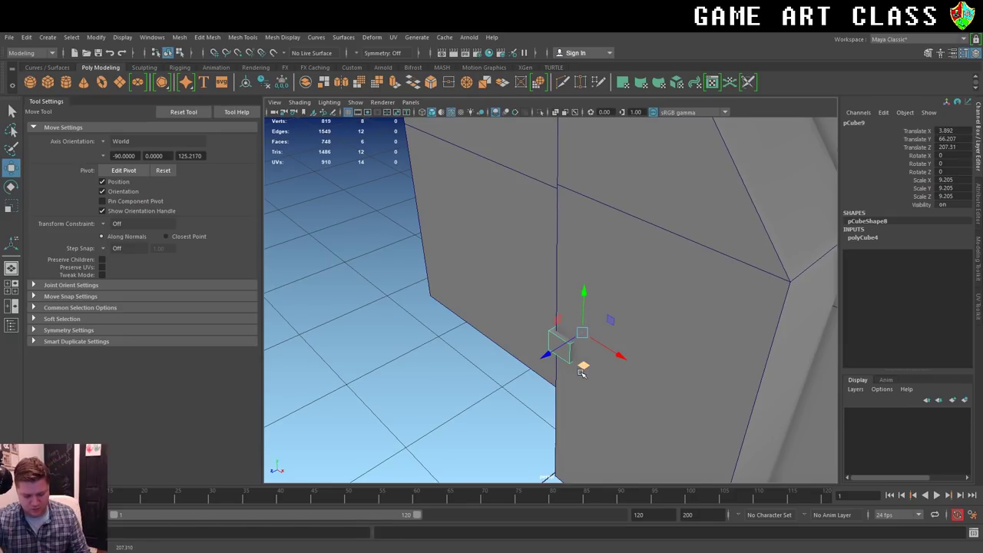
Duplicate the small block twice and stack the copies on top of the original.
{"action": "key", "text": "ctrl+d"}
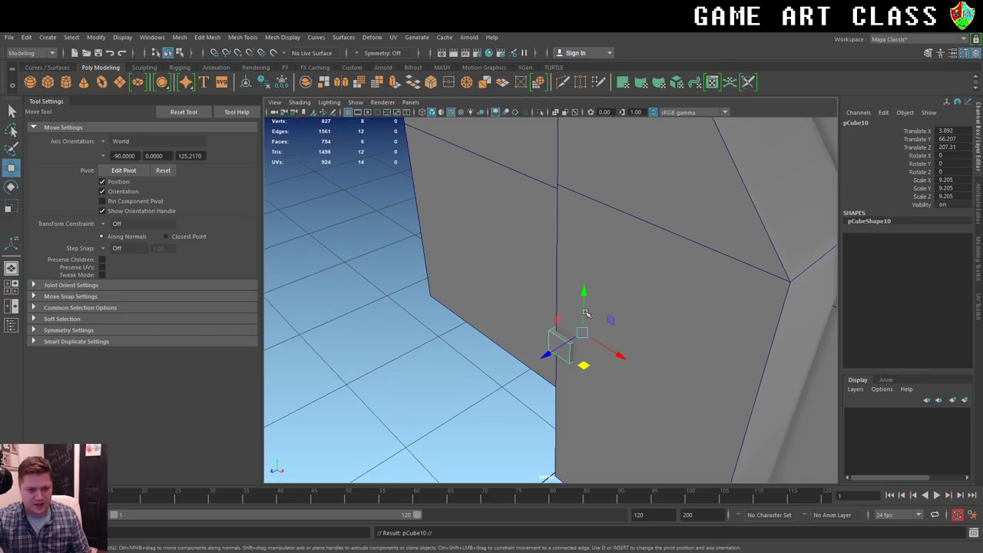
{"action": "left_click_drag", "start_coordinate": [584, 290], "coordinate": [604, 242]}
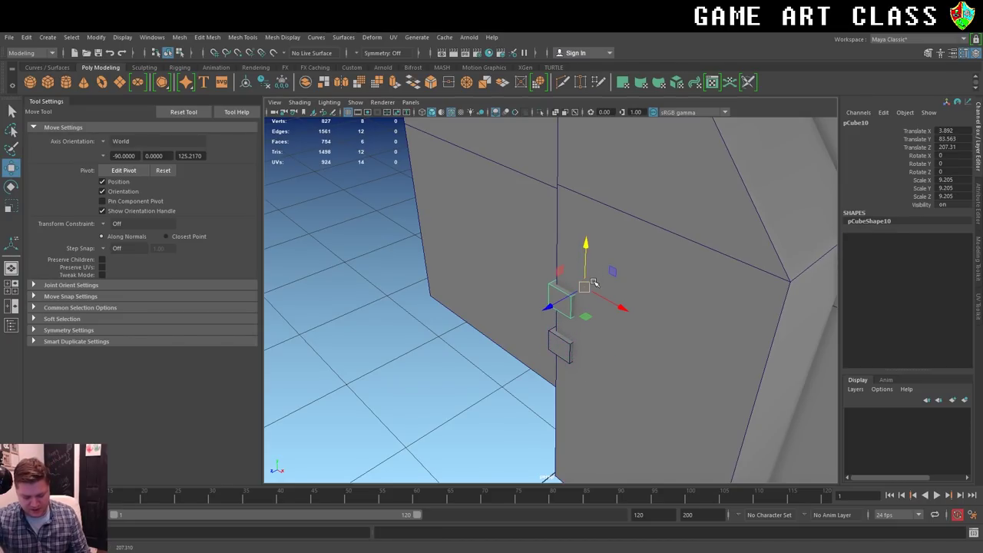
{"action": "left_click_drag", "start_coordinate": [585, 246], "coordinate": [583, 269]}
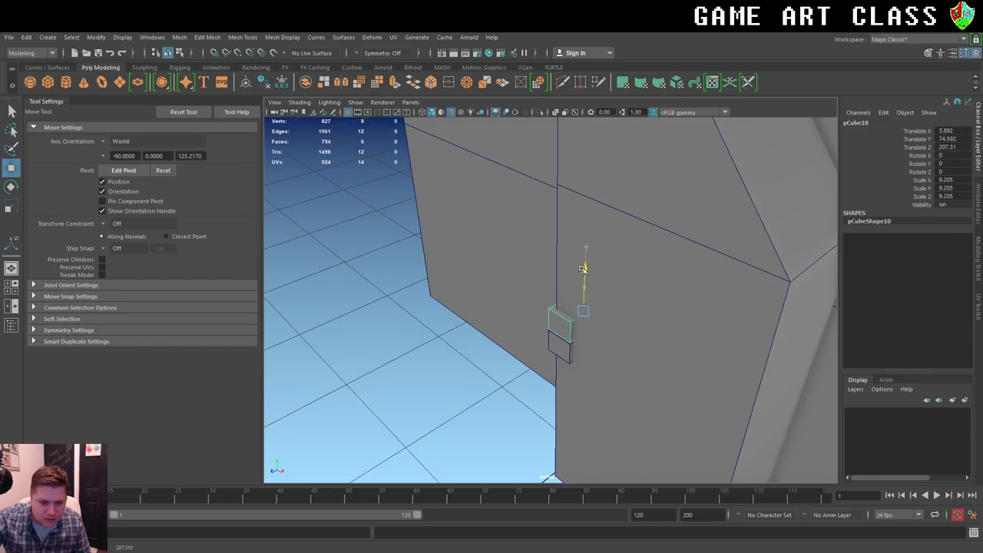
{"action": "key", "text": "ctrl+d"}
{"action": "left_click_drag", "start_coordinate": [584, 269], "coordinate": [589, 251]}
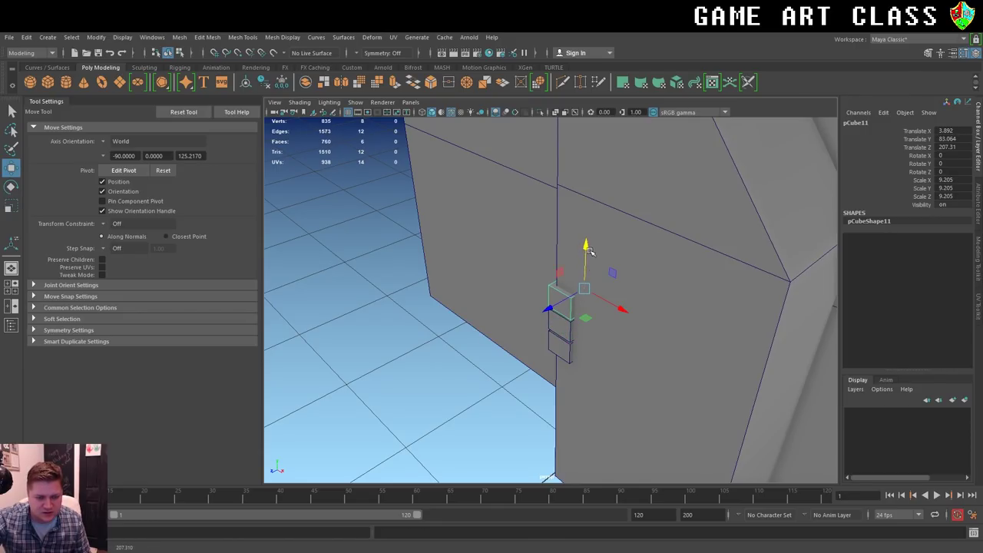
Rotate the middle block 90° in Y with snapping and slide it out to Translate X 8.351.
{"action": "left_click", "coordinate": [558, 332]}
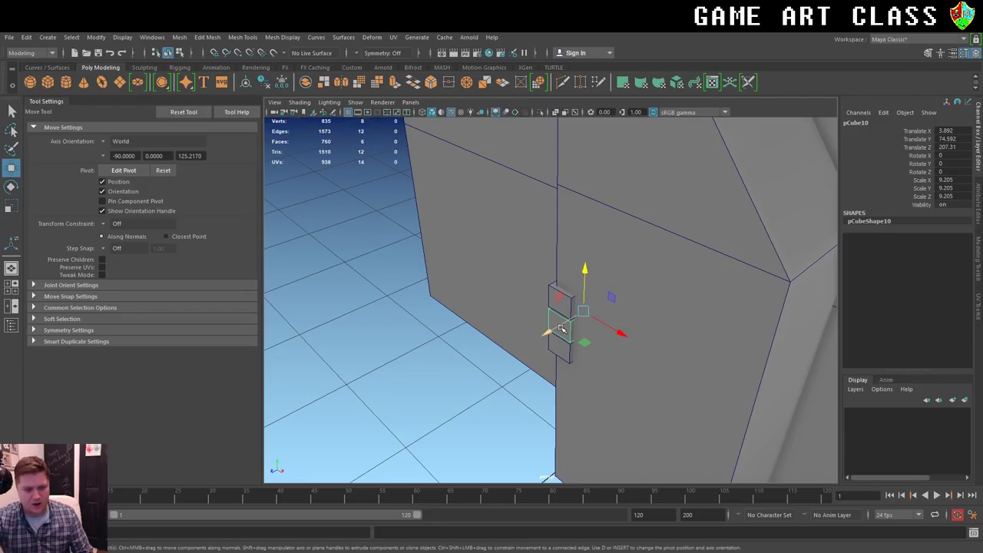
{"action": "key", "text": "e"}
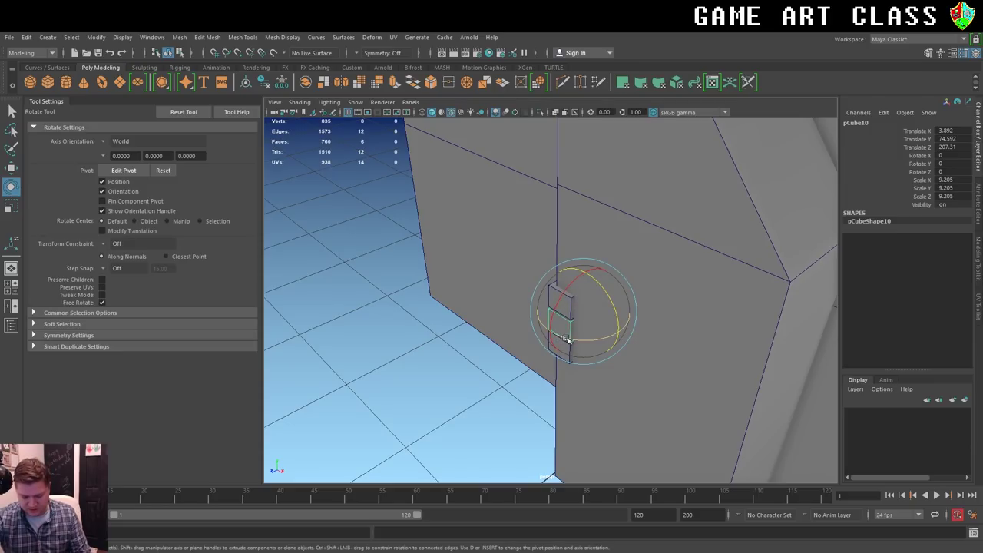
{"action": "key", "text": "k"}
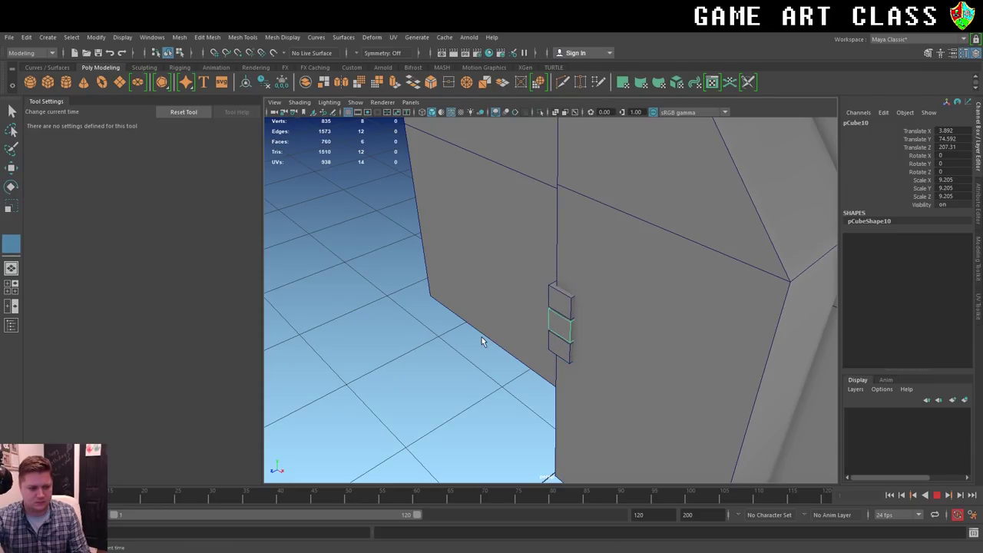
{"action": "key", "text": "e"}
{"action": "key", "text": "j"}
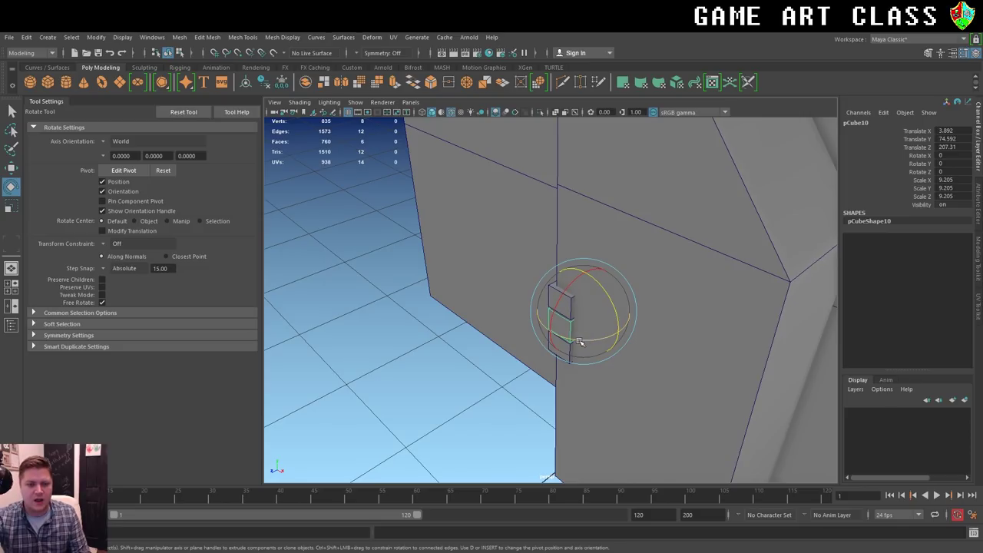
{"action": "left_click_drag", "start_coordinate": [579, 340], "coordinate": [652, 336]}
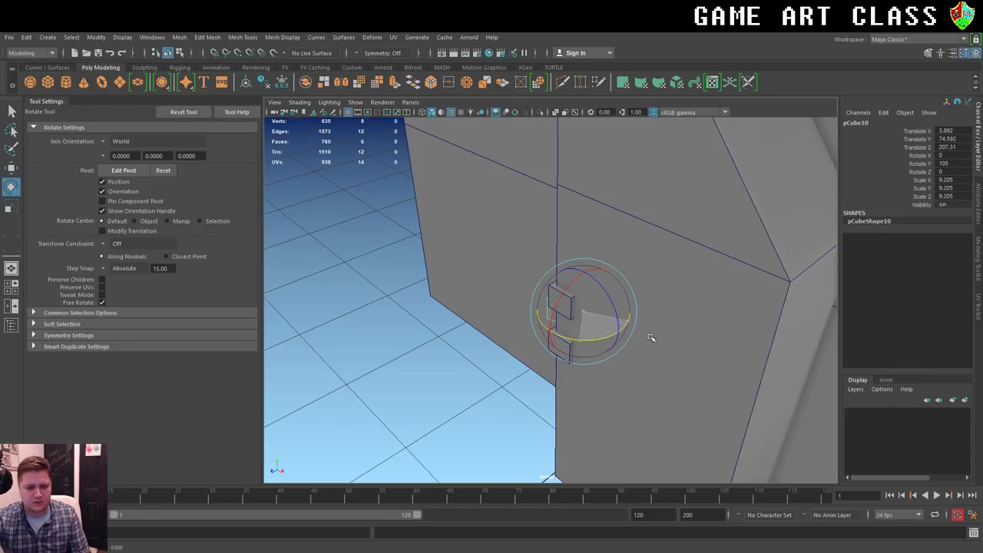
{"action": "key", "text": "w"}
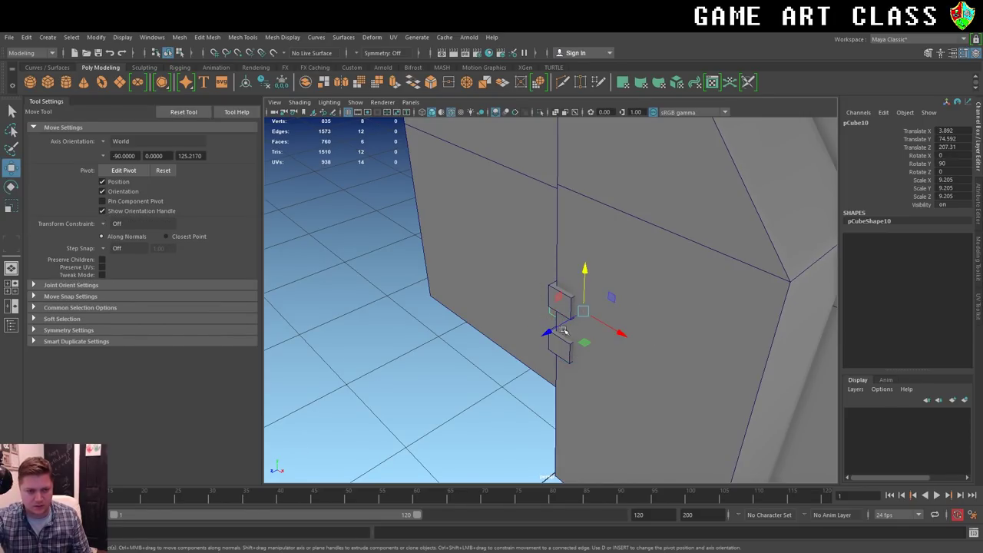
{"action": "left_click_drag", "start_coordinate": [543, 334], "coordinate": [531, 347]}
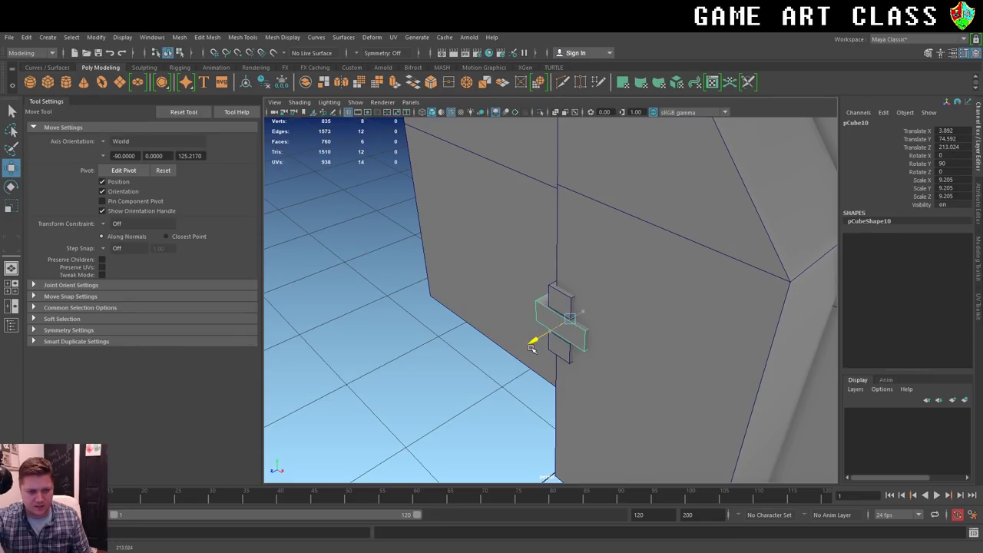
{"action": "left_click_drag", "start_coordinate": [608, 342], "coordinate": [621, 350]}
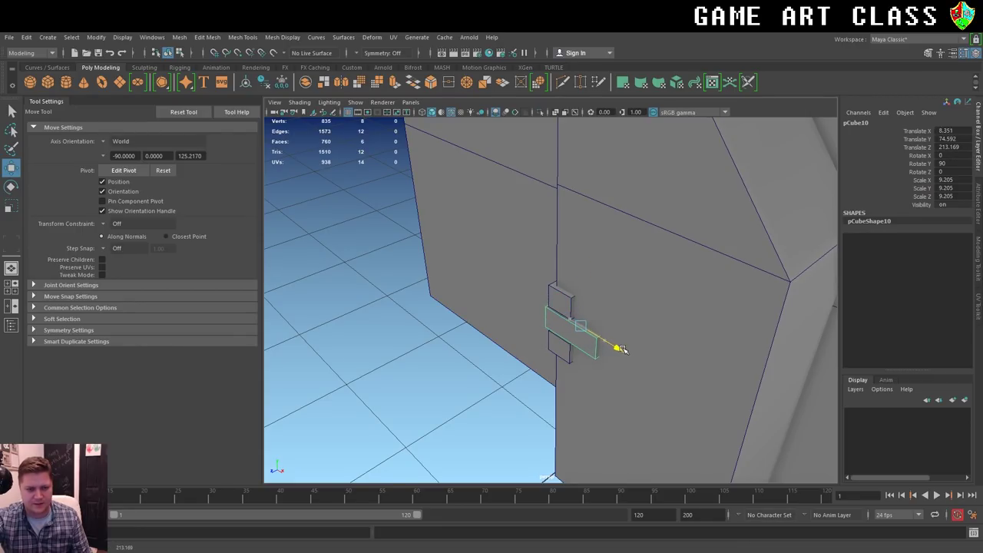
Duplicate two of the small blocks and lift the copies near the chimney top.
{"action": "left_click", "coordinate": [405, 388]}
{"action": "scroll", "coordinate": [450, 377], "scroll_direction": "down", "scroll_amount": 3}
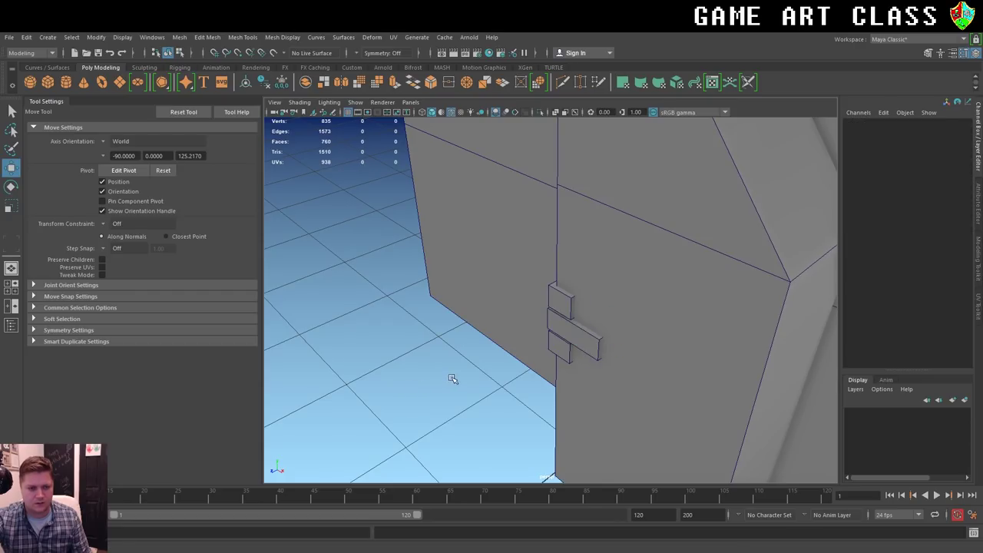
{"action": "scroll", "coordinate": [505, 369], "scroll_direction": "down", "scroll_amount": 3}
{"action": "scroll", "coordinate": [506, 361], "scroll_direction": "down", "scroll_amount": 2}
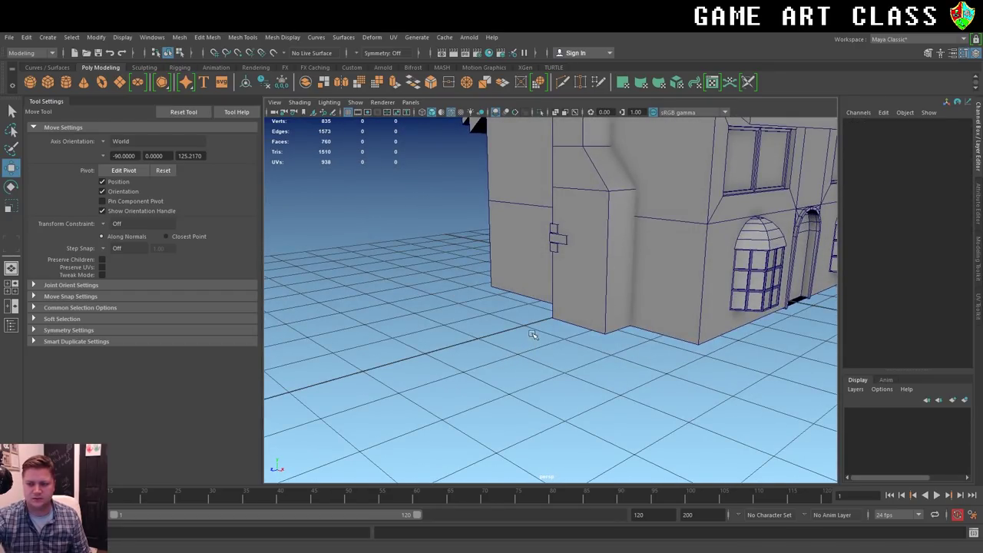
{"action": "left_click_drag", "start_coordinate": [542, 320], "coordinate": [564, 355], "text": "alt"}
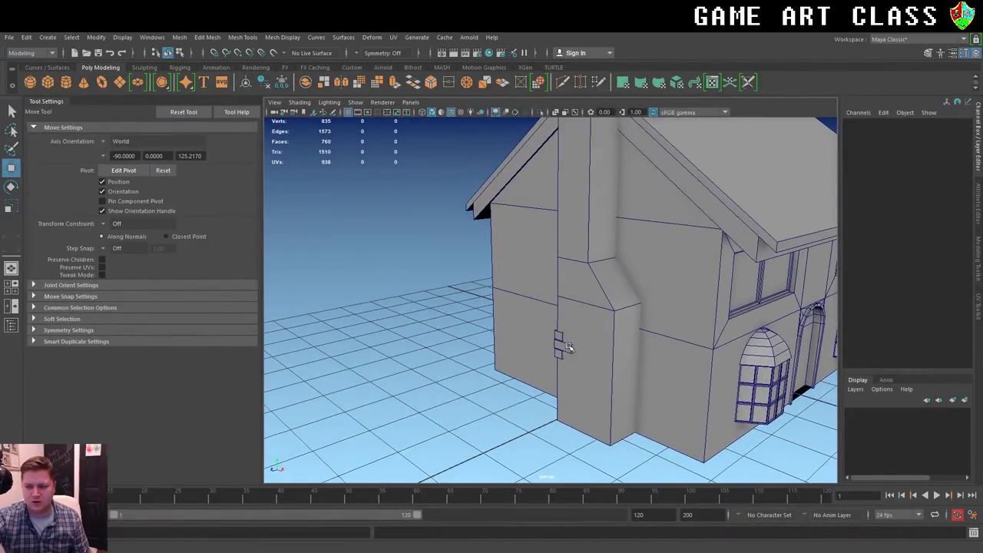
{"action": "left_click", "coordinate": [566, 346]}
{"action": "left_click", "coordinate": [557, 336], "text": "shift"}
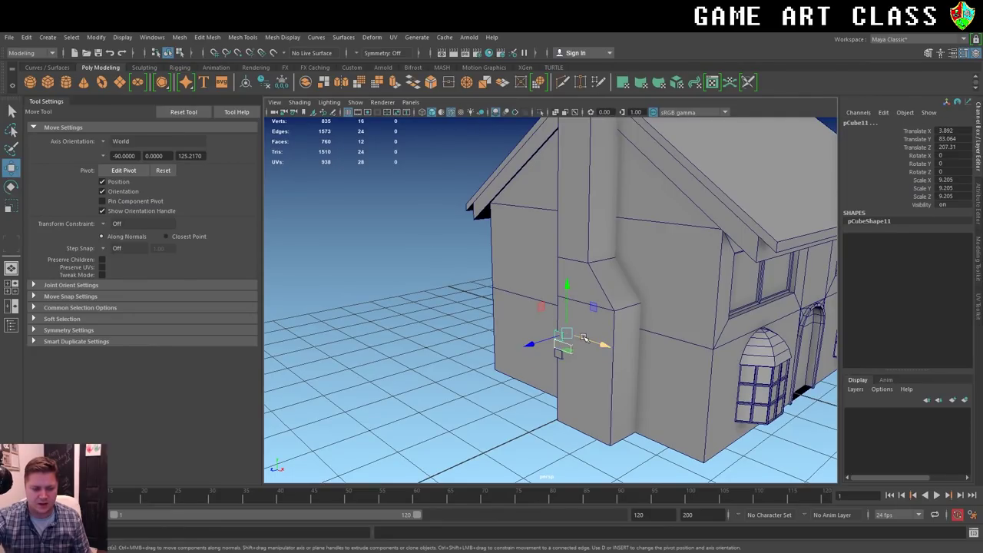
{"action": "key", "text": "ctrl+d"}
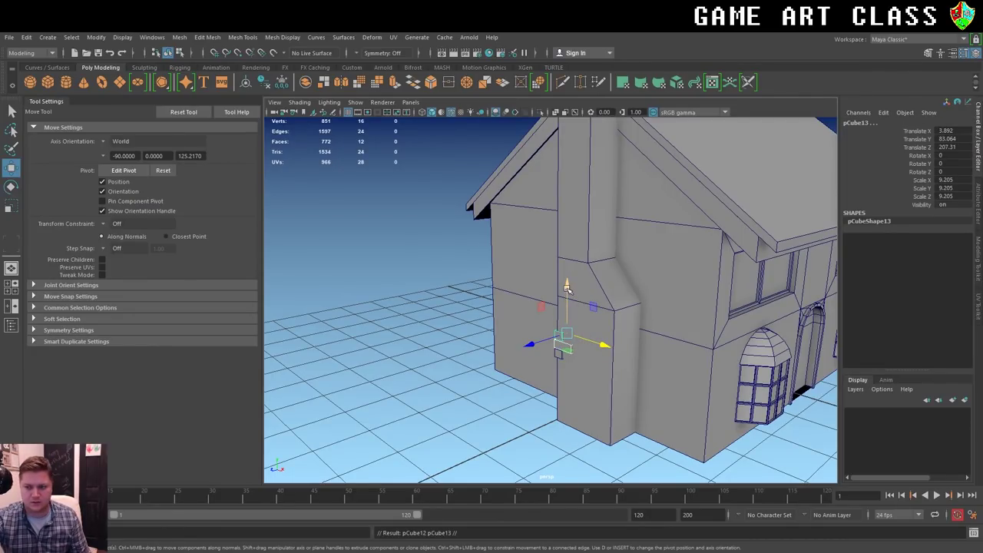
{"action": "left_click_drag", "start_coordinate": [567, 288], "coordinate": [565, 211]}
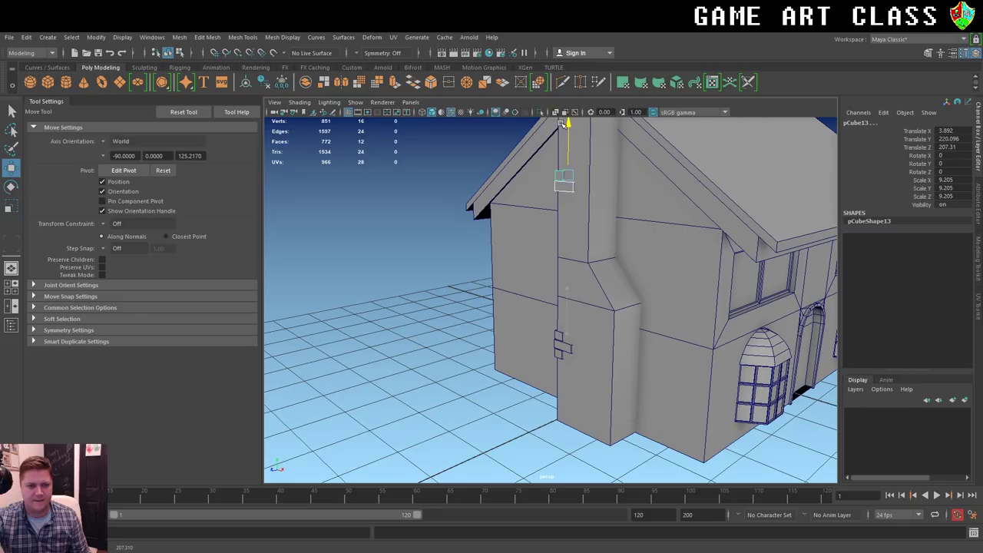
{"action": "left_click_drag", "start_coordinate": [558, 134], "coordinate": [559, 121]}
{"action": "left_click", "coordinate": [436, 214]}
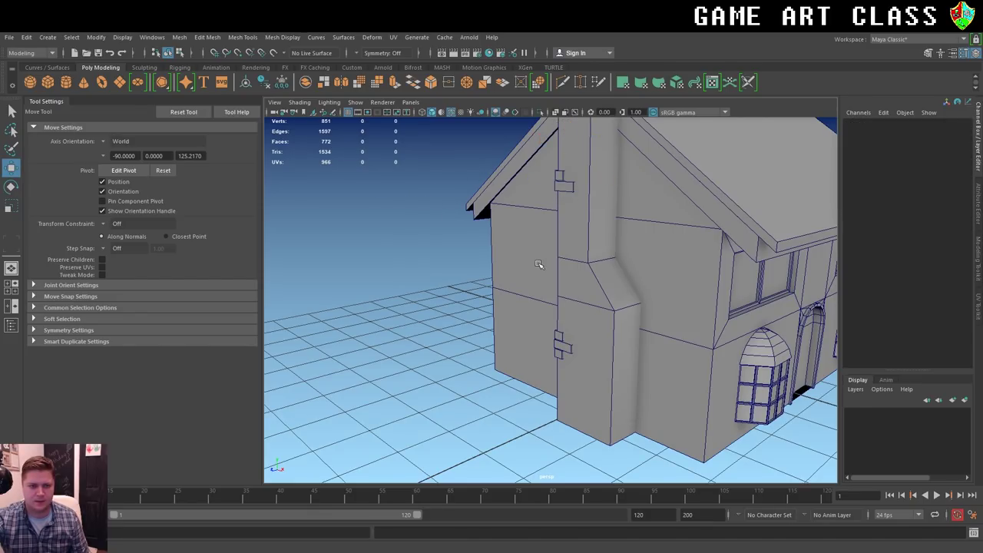
{"action": "key", "text": "f"}
{"action": "key", "text": "space"}
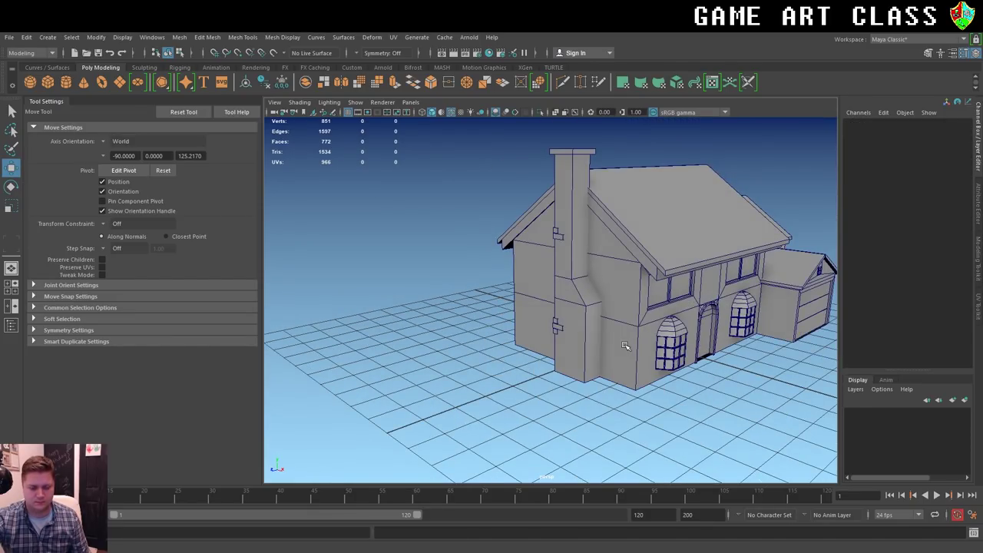
{"action": "left_click_drag", "start_coordinate": [615, 344], "coordinate": [598, 377], "text": "alt"}
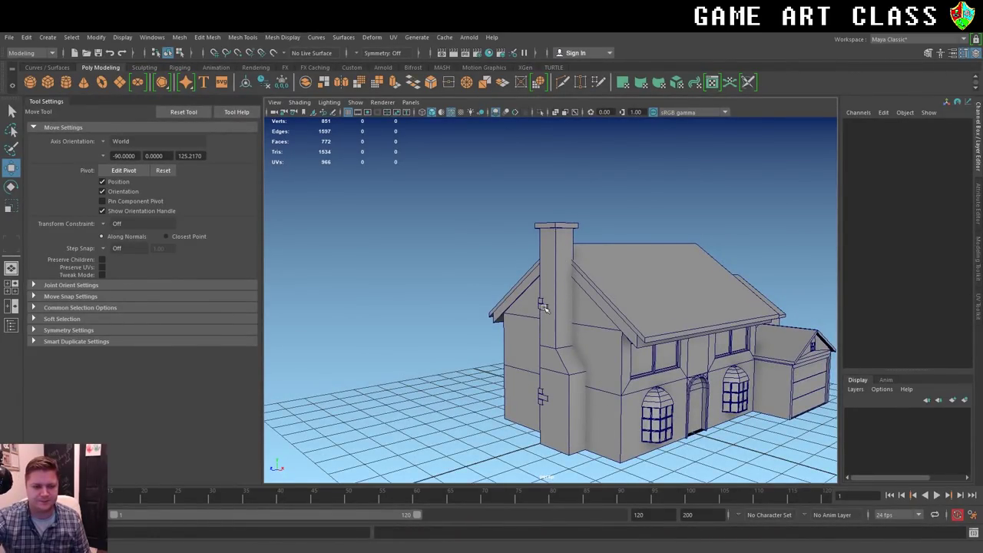
Duplicate the chimney trim piece and position the copy higher up the chimney corner.
{"action": "left_click", "coordinate": [542, 303]}
{"action": "right_click_drag", "start_coordinate": [582, 308], "coordinate": [574, 390], "text": "alt"}
{"action": "key", "text": "ctrl+d"}
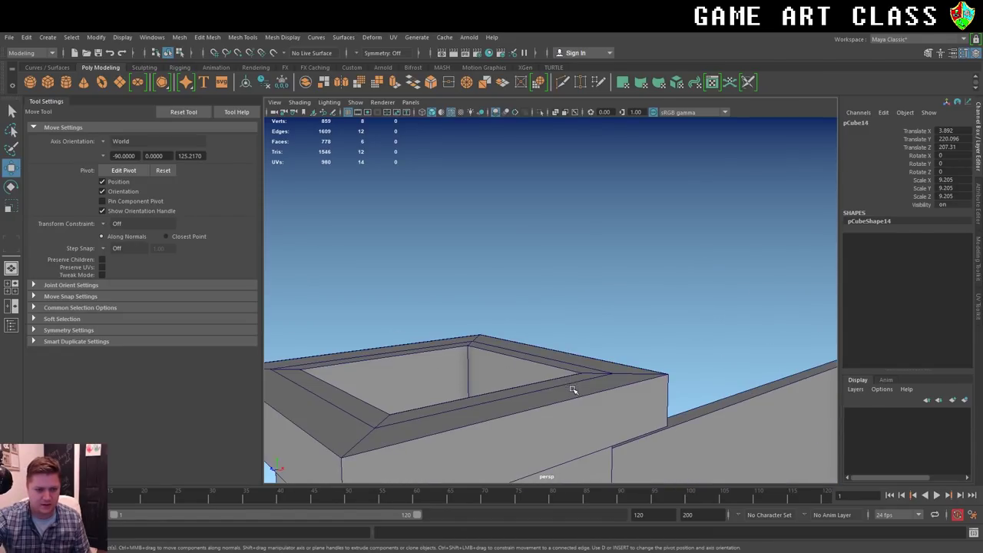
{"action": "key", "text": "space"}
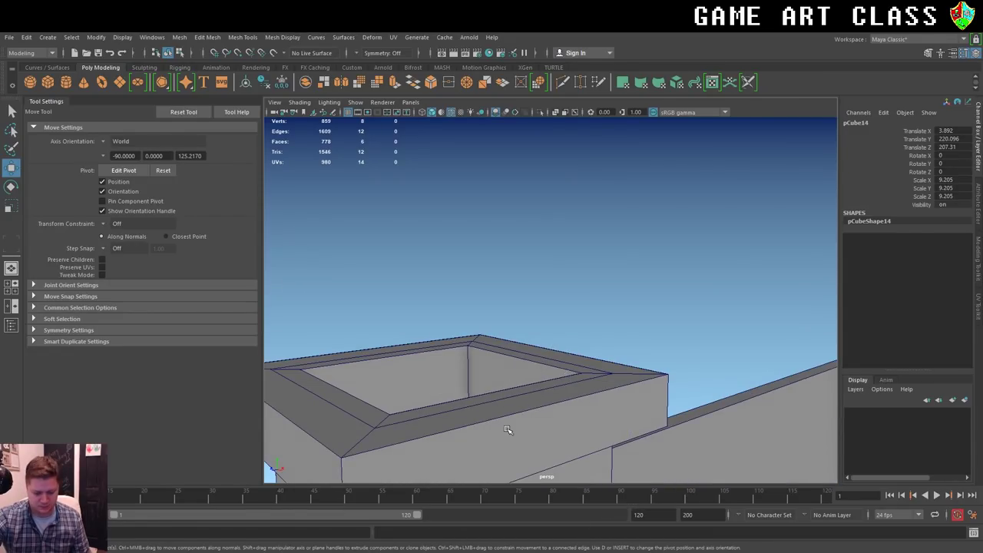
{"action": "key", "text": "f"}
{"action": "right_click_drag", "start_coordinate": [574, 328], "coordinate": [597, 333], "text": "alt"}
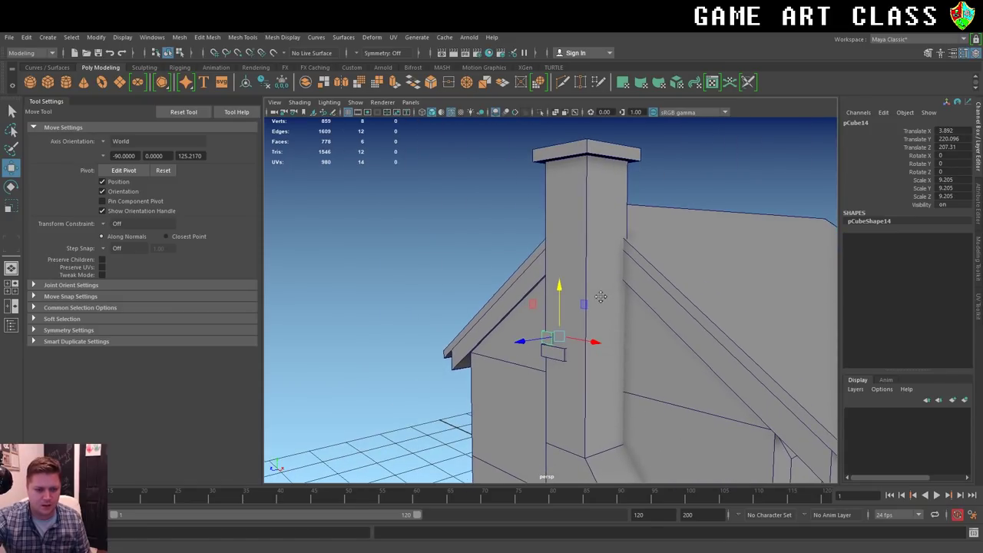
{"action": "mouse_move", "coordinate": [597, 333]}
{"action": "left_mouse_down", "text": "alt"}
{"action": "mouse_move", "coordinate": [586, 344]}
{"action": "mouse_move", "coordinate": [636, 376]}
{"action": "left_mouse_up", "text": "alt"}
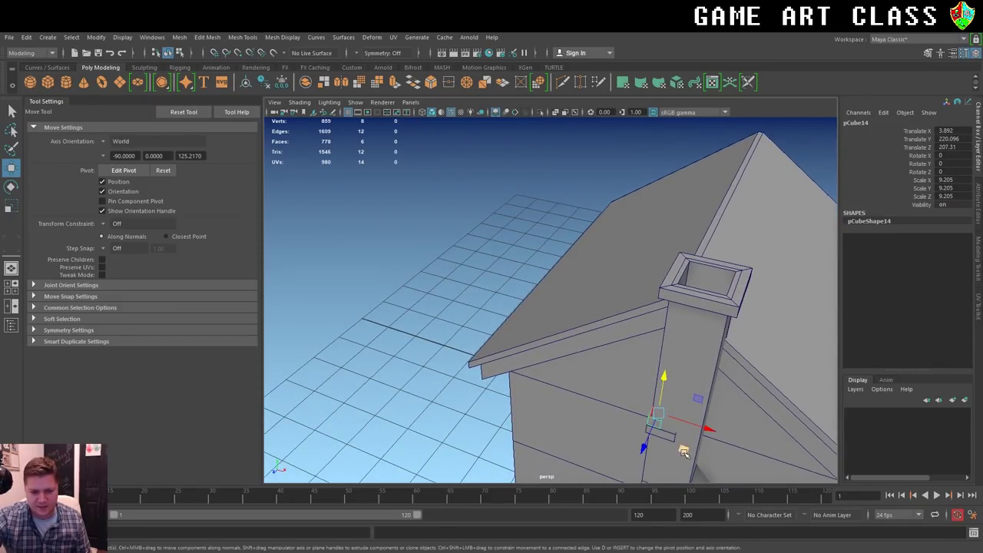
{"action": "left_click_drag", "start_coordinate": [684, 453], "coordinate": [726, 464]}
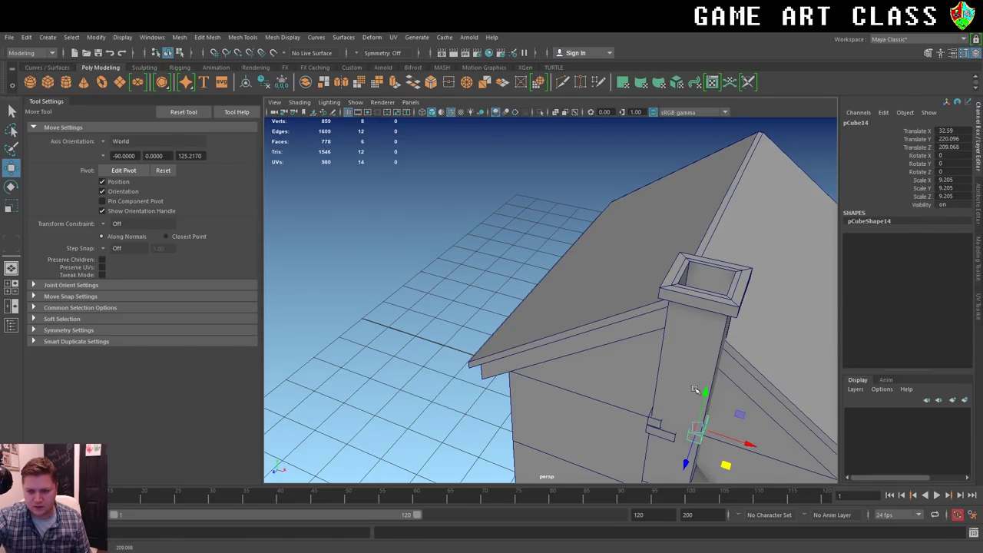
{"action": "mouse_move", "coordinate": [705, 393]}
{"action": "left_mouse_down"}
{"action": "mouse_move", "coordinate": [708, 359]}
{"action": "mouse_move", "coordinate": [780, 433]}
{"action": "mouse_move", "coordinate": [680, 334]}
{"action": "left_mouse_up"}
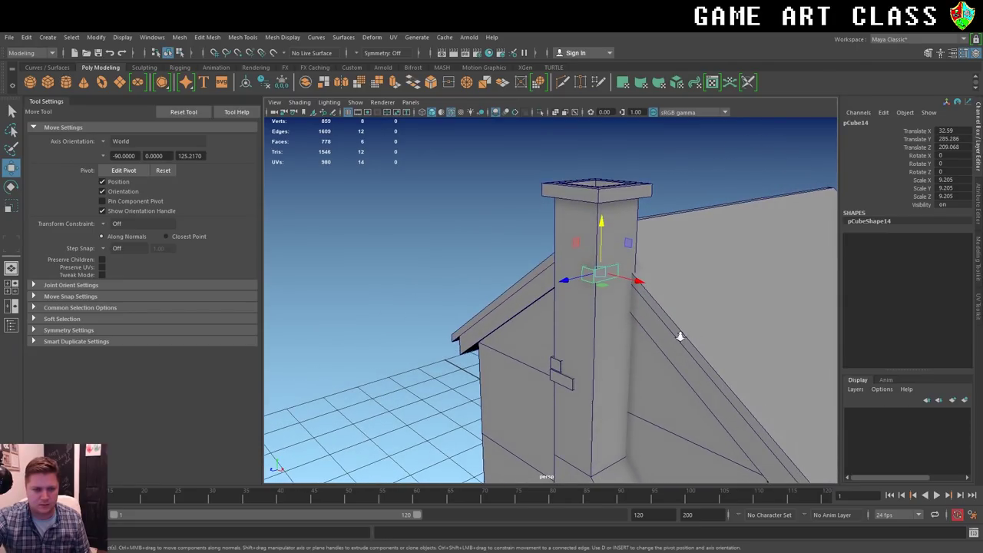
{"action": "scroll", "coordinate": [680, 333], "scroll_direction": "up", "scroll_amount": 5}
{"action": "scroll", "coordinate": [672, 321], "scroll_direction": "down", "scroll_amount": 3}
{"action": "key", "text": "f"}
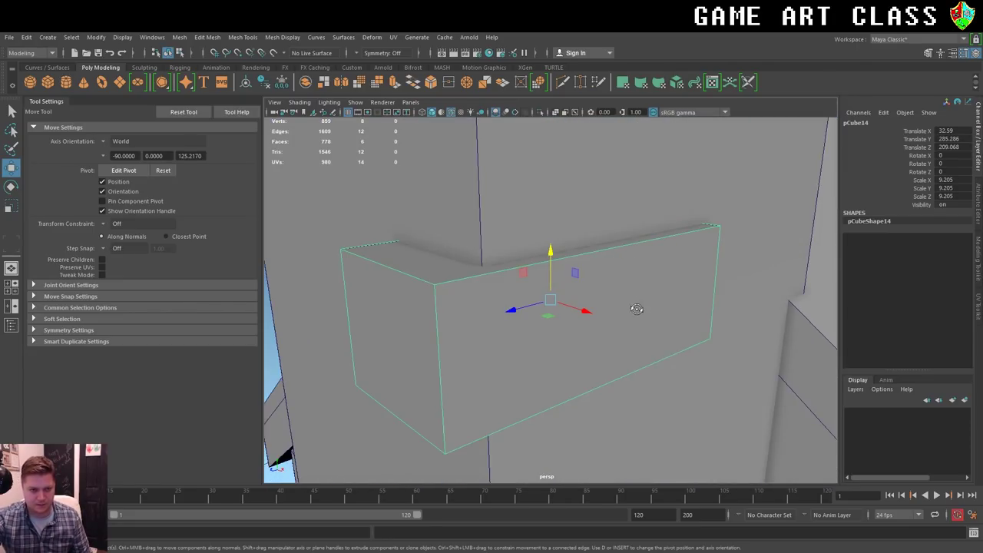
{"action": "left_click_drag", "start_coordinate": [636, 307], "coordinate": [580, 340], "text": "alt"}
{"action": "mouse_move", "coordinate": [508, 321]}
{"action": "left_mouse_down"}
{"action": "mouse_move", "coordinate": [542, 315]}
{"action": "mouse_move", "coordinate": [551, 328]}
{"action": "left_mouse_up"}
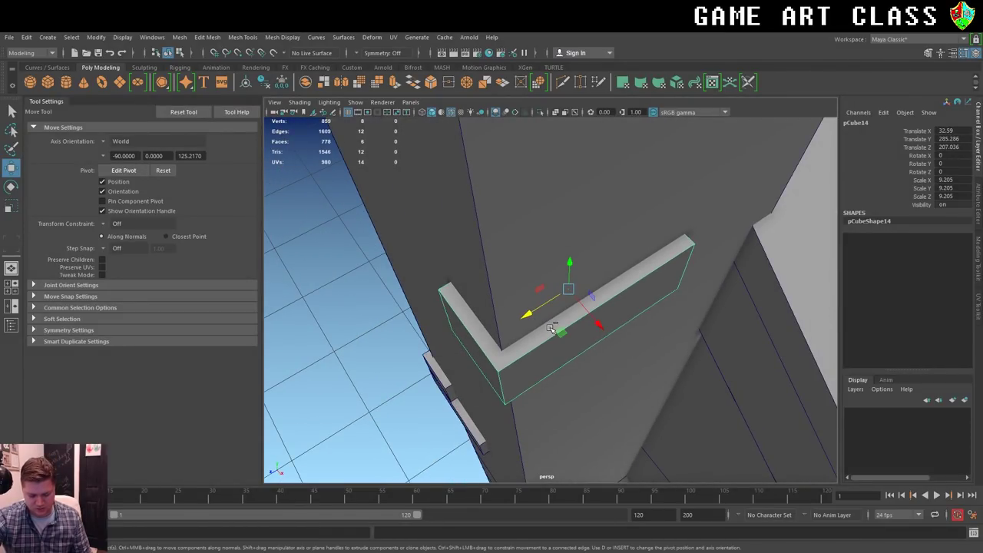
Duplicate the trim piece again and turn the copy 90° around Y to wrap the corner.
{"action": "key", "text": "ctrl+d"}
{"action": "mouse_move", "coordinate": [567, 261]}
{"action": "left_mouse_down", "text": "alt"}
{"action": "mouse_move", "coordinate": [554, 258]}
{"action": "mouse_move", "coordinate": [574, 153]}
{"action": "mouse_move", "coordinate": [572, 183]}
{"action": "left_mouse_up", "text": "alt"}
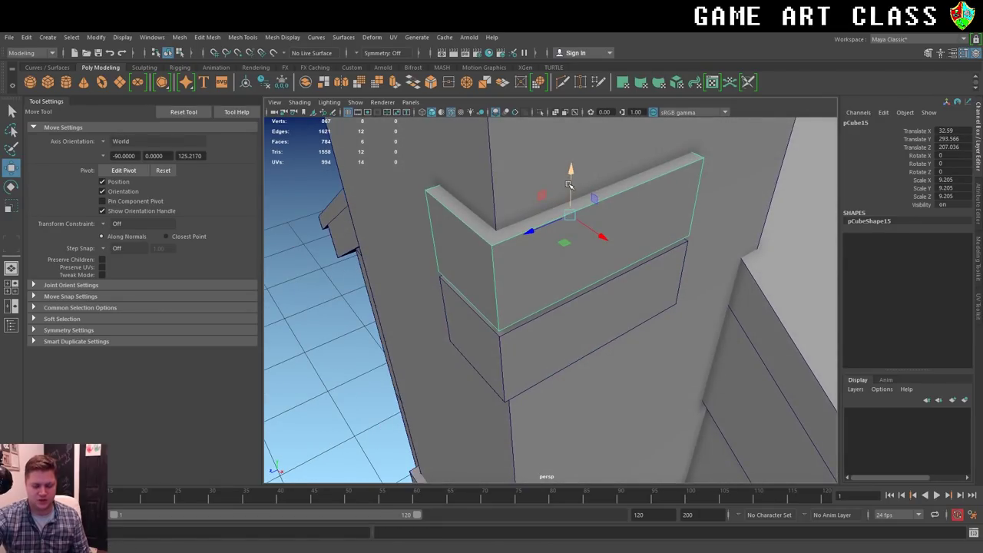
{"action": "key", "text": "e"}
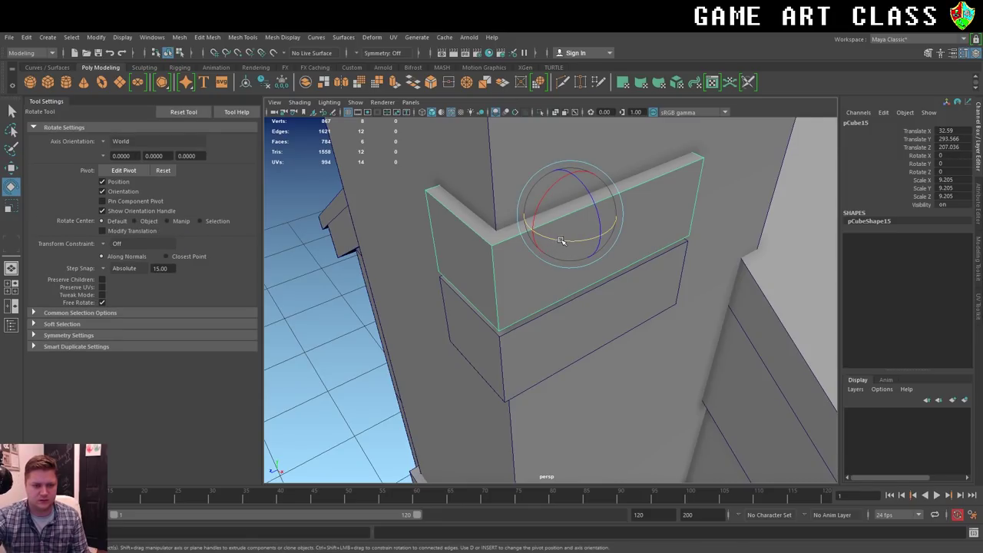
{"action": "mouse_move", "coordinate": [562, 240]}
{"action": "left_mouse_down"}
{"action": "mouse_move", "coordinate": [619, 244]}
{"action": "mouse_move", "coordinate": [597, 265]}
{"action": "mouse_move", "coordinate": [566, 257]}
{"action": "mouse_move", "coordinate": [495, 275]}
{"action": "mouse_move", "coordinate": [552, 301]}
{"action": "left_mouse_up"}
{"action": "key", "text": "w"}
{"action": "scroll", "coordinate": [503, 280], "scroll_direction": "down", "scroll_amount": 5}
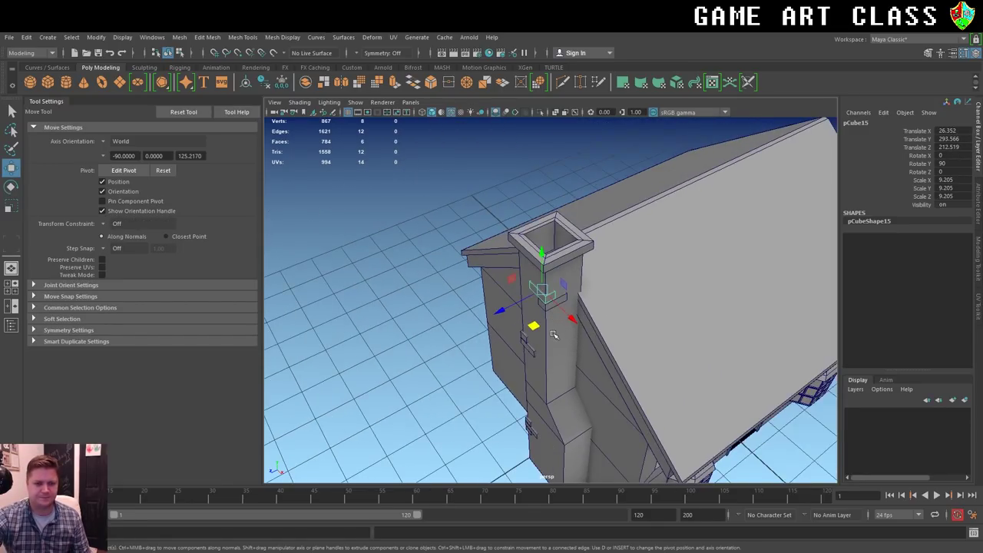
{"action": "scroll", "coordinate": [552, 302], "scroll_direction": "down", "scroll_amount": 5}
{"action": "left_click_drag", "start_coordinate": [699, 354], "coordinate": [652, 303], "text": "alt"}
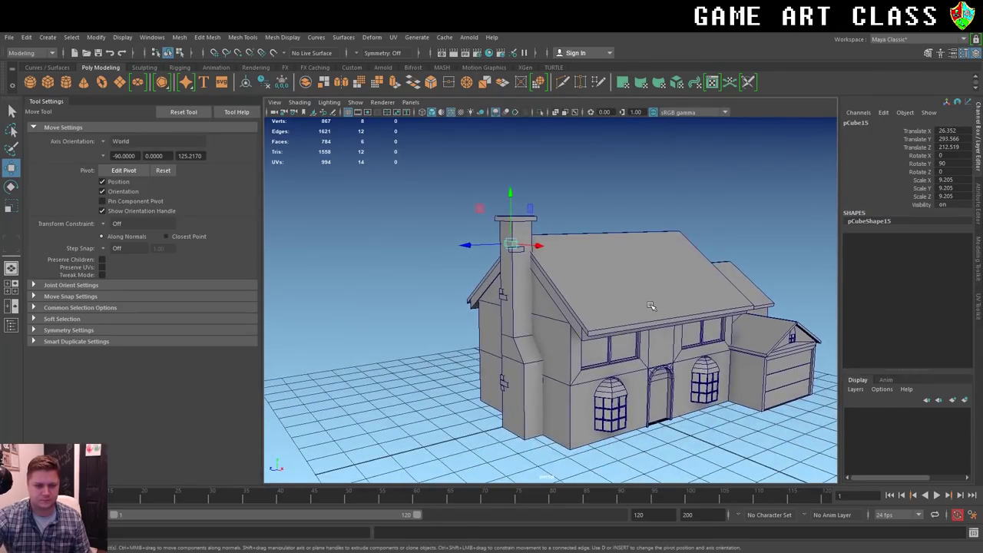
{"action": "mouse_move", "coordinate": [649, 268]}
{"action": "right_mouse_down"}
{"action": "mouse_move", "coordinate": [697, 284]}
{"action": "mouse_move", "coordinate": [700, 253]}
{"action": "right_mouse_up"}
Turn off Wireframe on Shaded and bring the view in close to the house front.
{"action": "left_click", "coordinate": [399, 199]}
{"action": "left_click_drag", "start_coordinate": [400, 200], "coordinate": [314, 98], "text": "alt"}
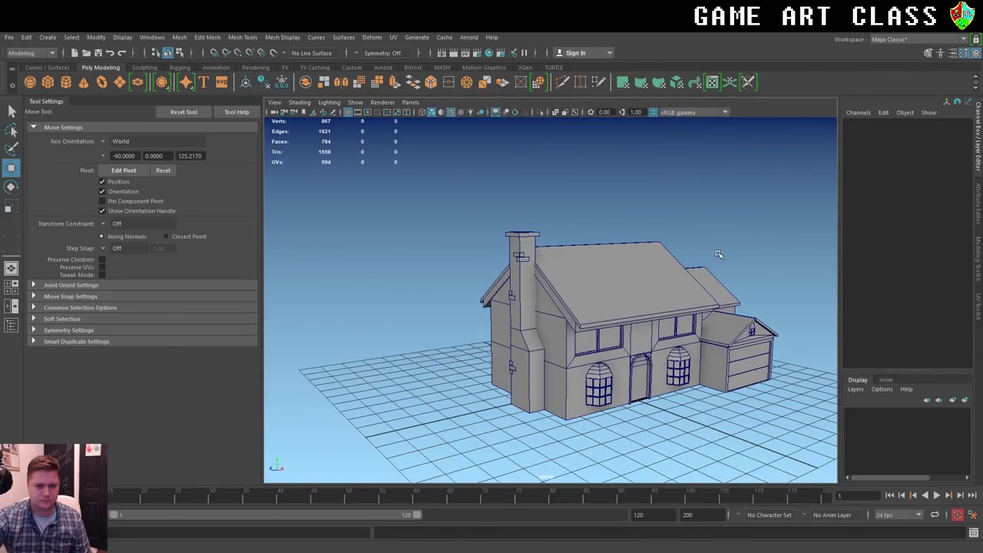
{"action": "left_click", "coordinate": [453, 113]}
{"action": "left_click_drag", "start_coordinate": [500, 282], "coordinate": [572, 299], "text": "alt"}
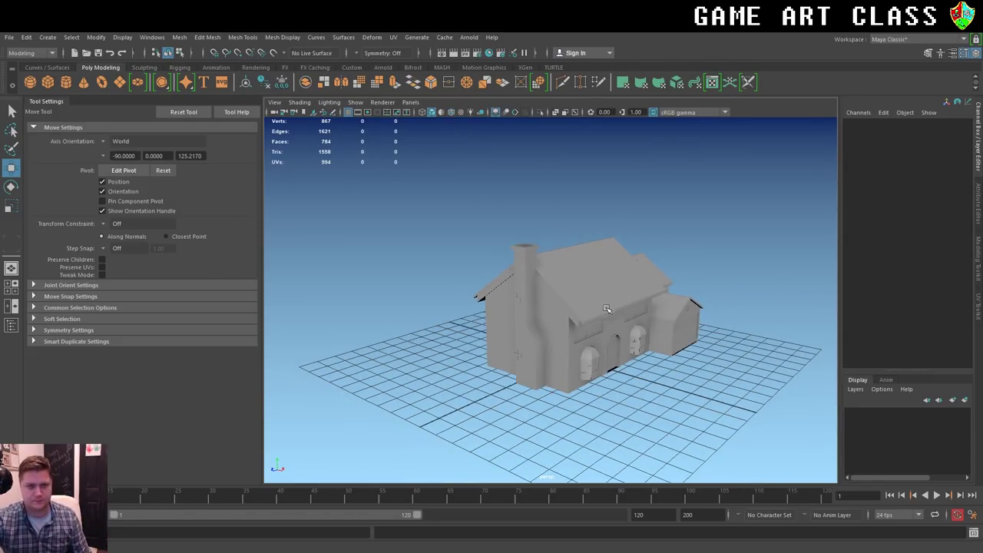
{"action": "scroll", "coordinate": [553, 284], "scroll_direction": "up", "scroll_amount": 3}
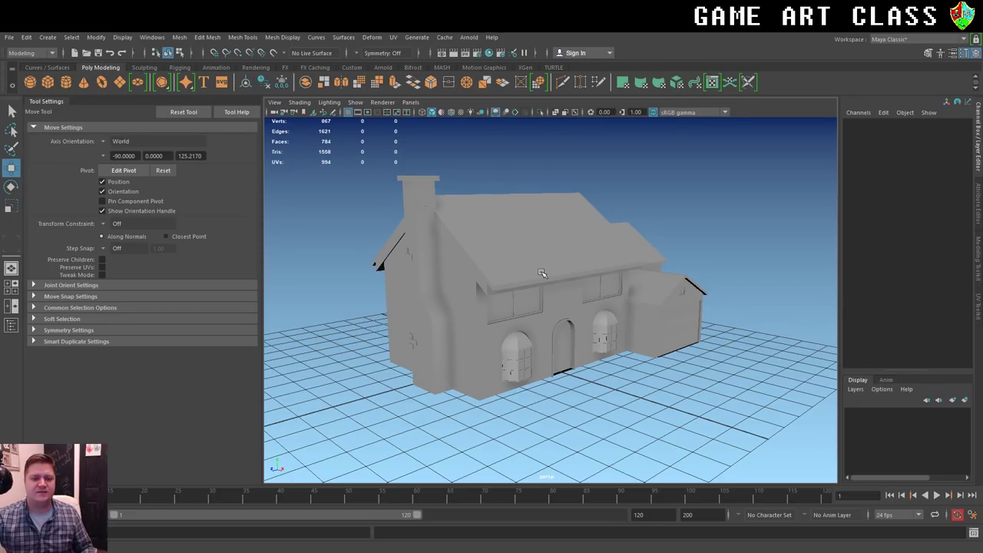
{"action": "scroll", "coordinate": [597, 363], "scroll_direction": "up", "scroll_amount": 3}
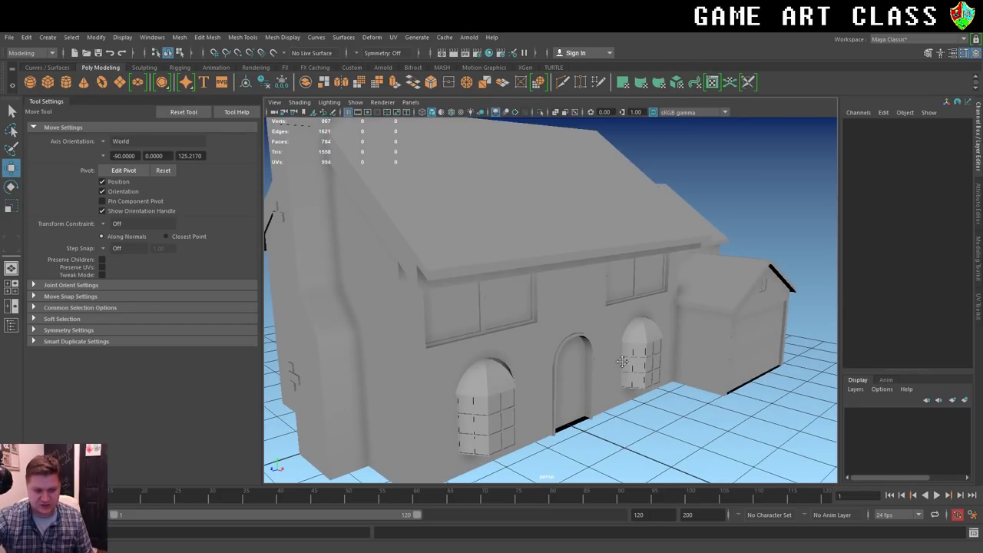
{"action": "left_click_drag", "start_coordinate": [622, 362], "coordinate": [583, 273], "text": "alt"}
{"action": "scroll", "coordinate": [583, 273], "scroll_direction": "up", "scroll_amount": 2}
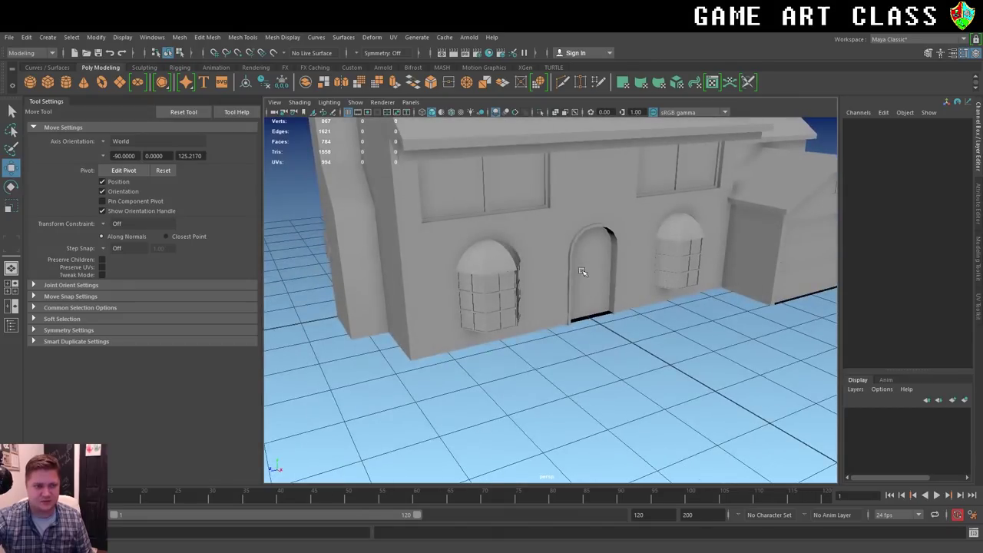
Create a new polygon cube, move it out along X and scale it to 44.13.
{"action": "left_click", "coordinate": [49, 85]}
{"action": "scroll", "coordinate": [558, 340], "scroll_direction": "down", "scroll_amount": 3}
{"action": "left_click_drag", "start_coordinate": [562, 296], "coordinate": [615, 361]}
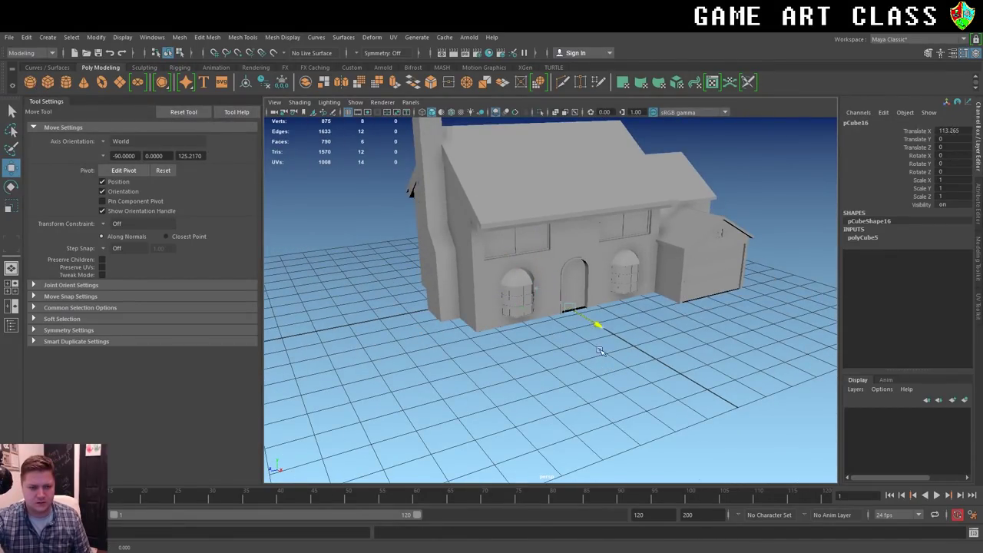
{"action": "key", "text": "r"}
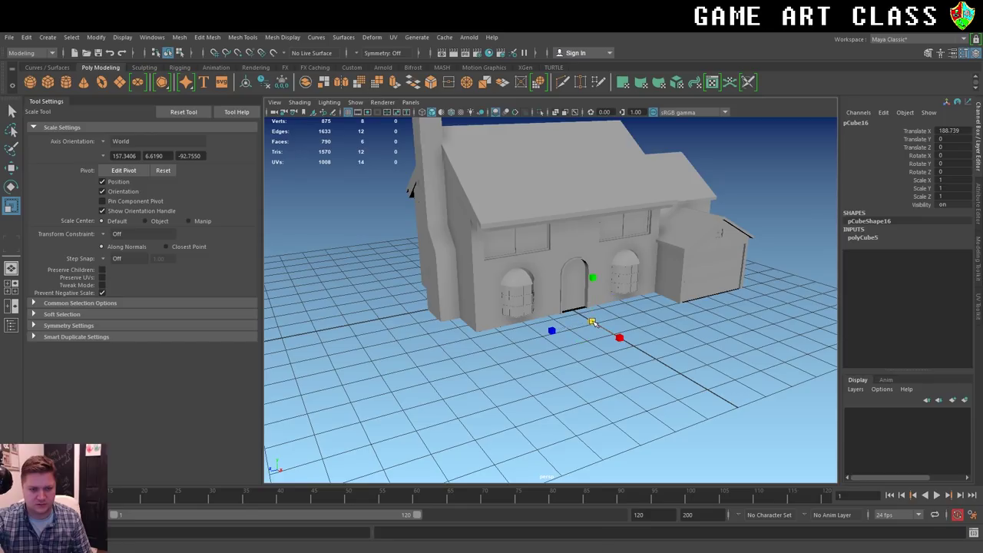
{"action": "left_click_drag", "start_coordinate": [591, 321], "coordinate": [615, 329]}
{"action": "key", "text": "F11"}
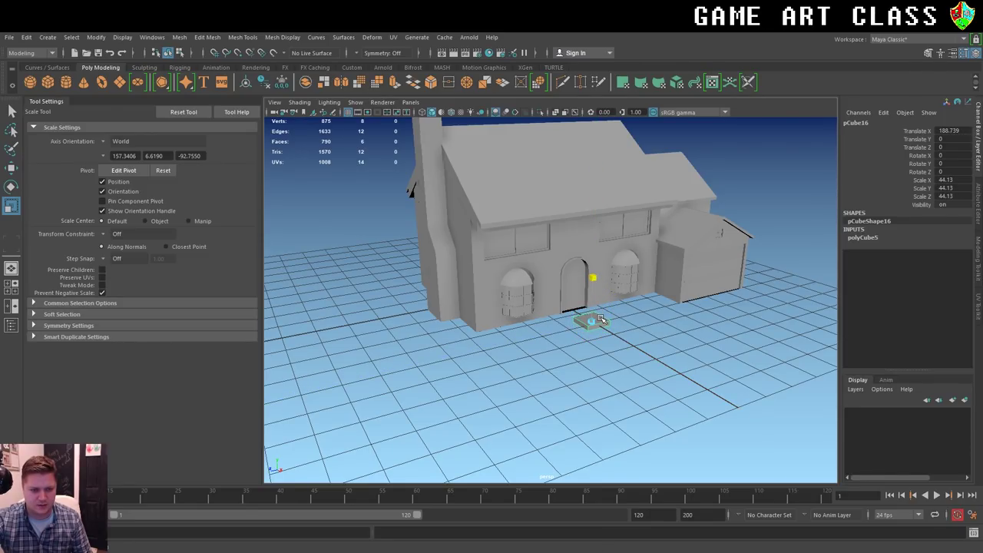
{"action": "key", "text": "f"}
{"action": "mouse_move", "coordinate": [602, 320]}
{"action": "left_mouse_down", "text": "alt"}
{"action": "mouse_move", "coordinate": [661, 315]}
{"action": "mouse_move", "coordinate": [638, 261]}
{"action": "left_mouse_up", "text": "alt"}
{"action": "scroll", "coordinate": [689, 321], "scroll_direction": "up", "scroll_amount": 3}
Widen the doorstep slab by pushing its left and right vertices outward.
{"action": "key", "text": "w"}
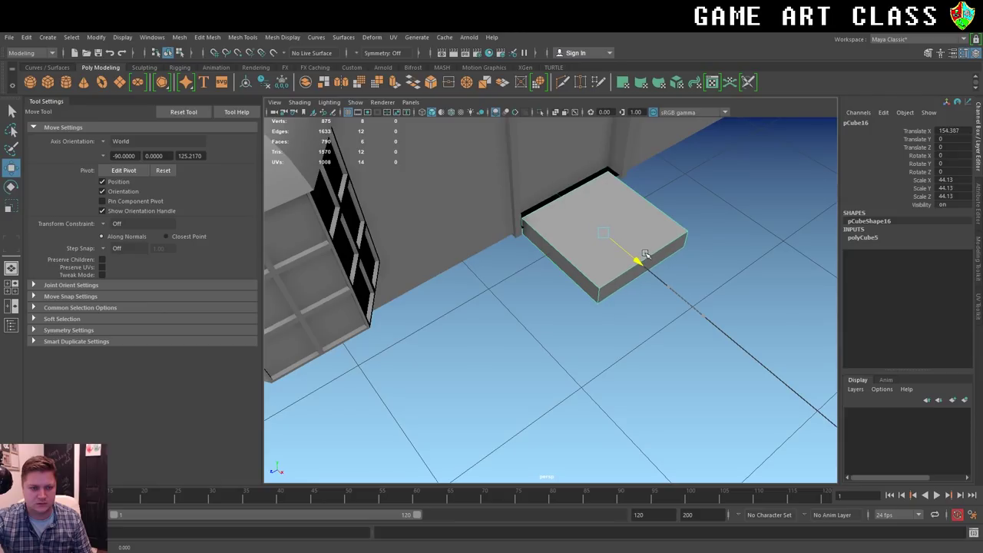
{"action": "left_click_drag", "start_coordinate": [735, 209], "coordinate": [678, 241], "text": "alt"}
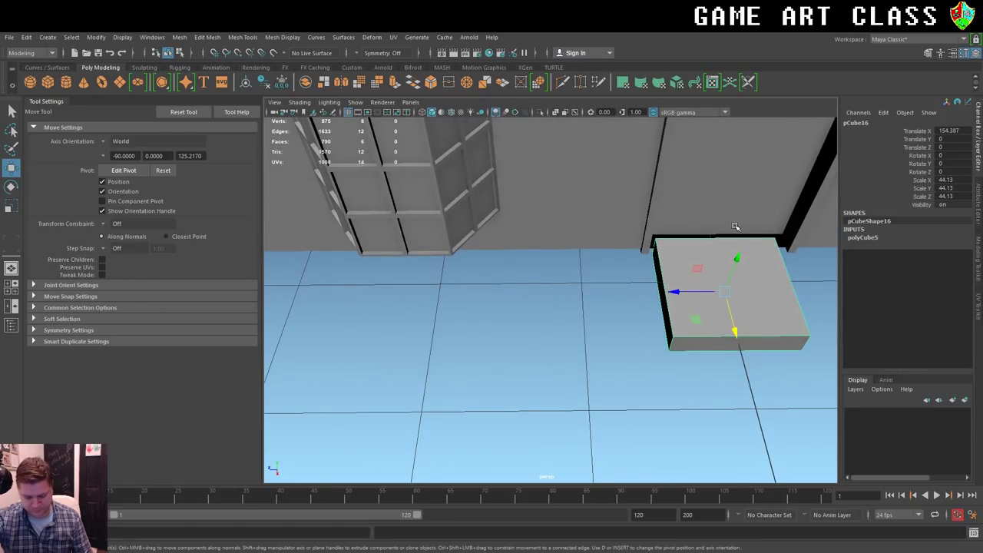
{"action": "key", "text": "f"}
{"action": "mouse_move", "coordinate": [677, 240]}
{"action": "right_mouse_down", "text": "alt"}
{"action": "mouse_move", "coordinate": [593, 277]}
{"action": "mouse_move", "coordinate": [518, 234]}
{"action": "right_mouse_up", "text": "alt"}
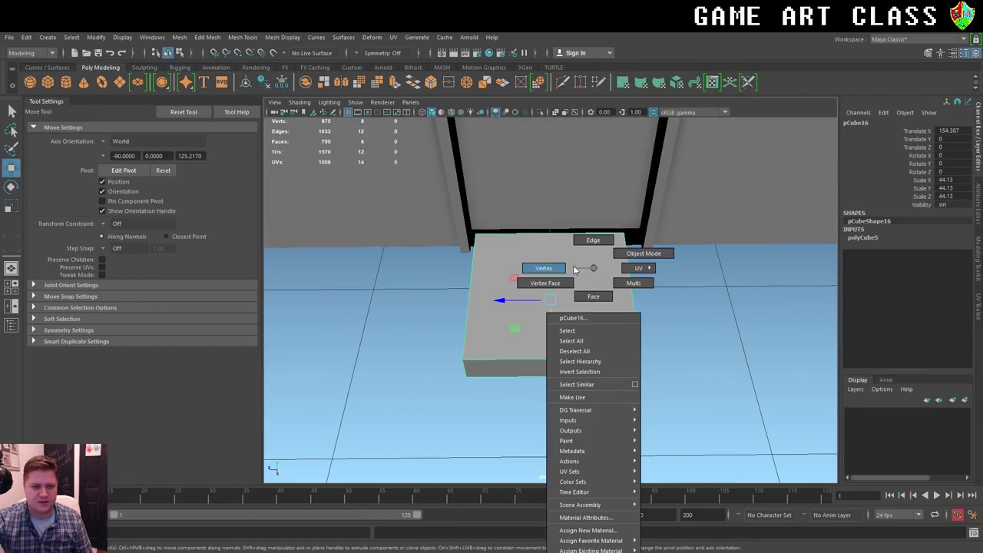
{"action": "left_click_drag", "start_coordinate": [585, 243], "coordinate": [657, 396]}
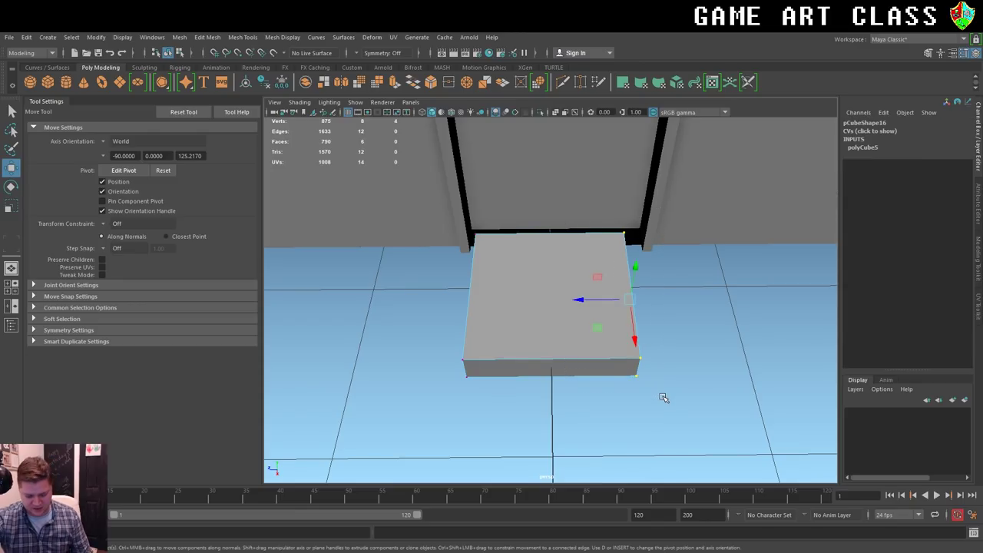
{"action": "left_click_drag", "start_coordinate": [577, 301], "coordinate": [640, 248]}
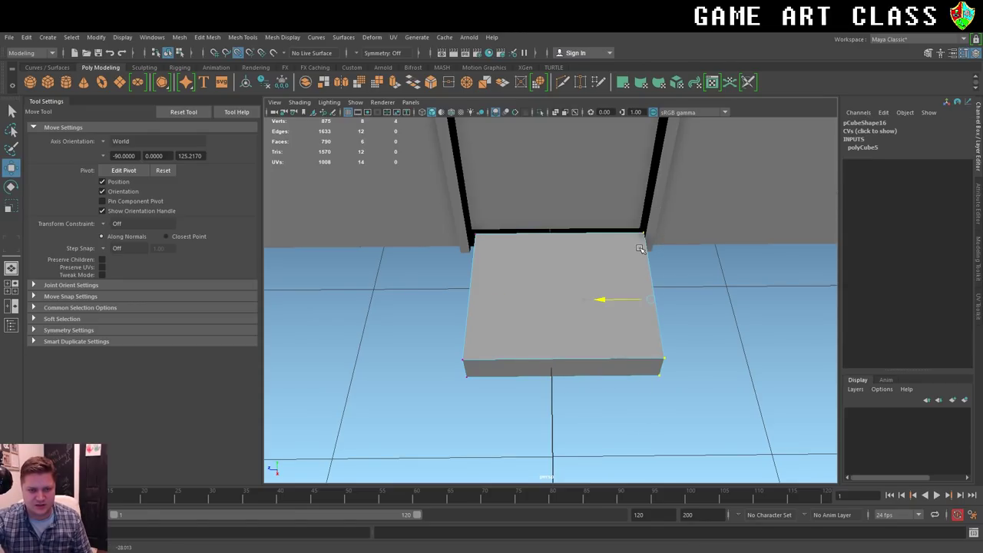
{"action": "left_click_drag", "start_coordinate": [412, 206], "coordinate": [510, 382]}
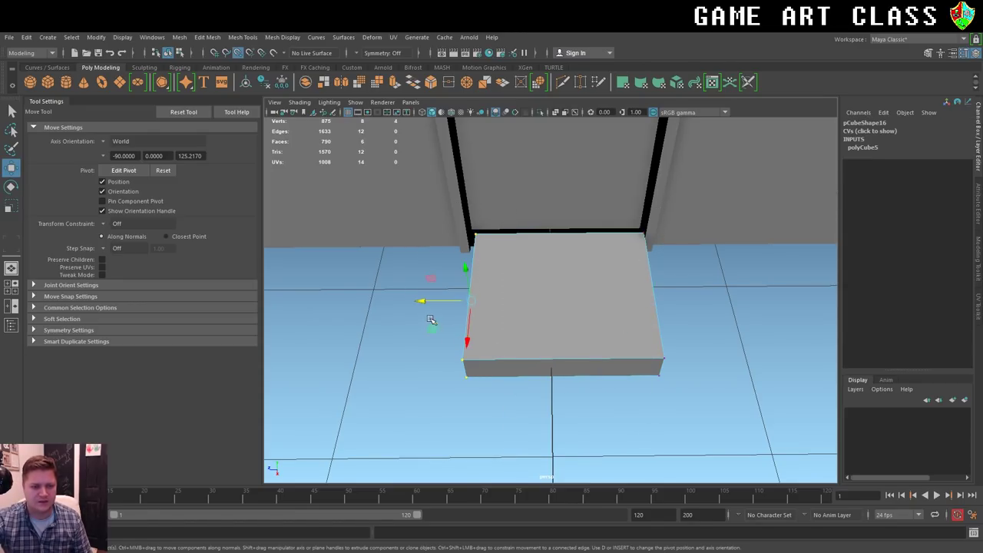
{"action": "left_click_drag", "start_coordinate": [420, 300], "coordinate": [413, 300]}
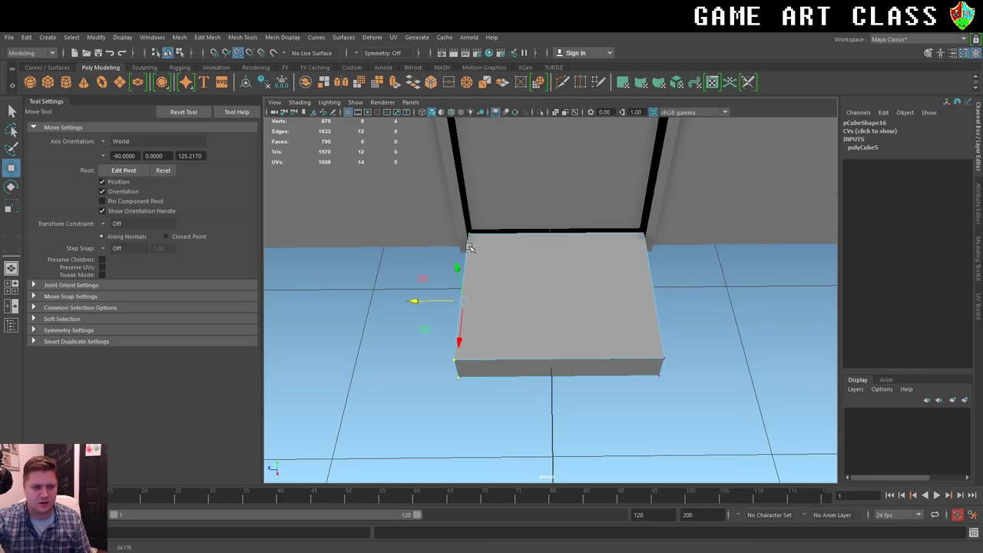
Point-snap the doorstep's back top-edge vertices to the base of the wall.
{"action": "left_click_drag", "start_coordinate": [411, 203], "coordinate": [676, 272]}
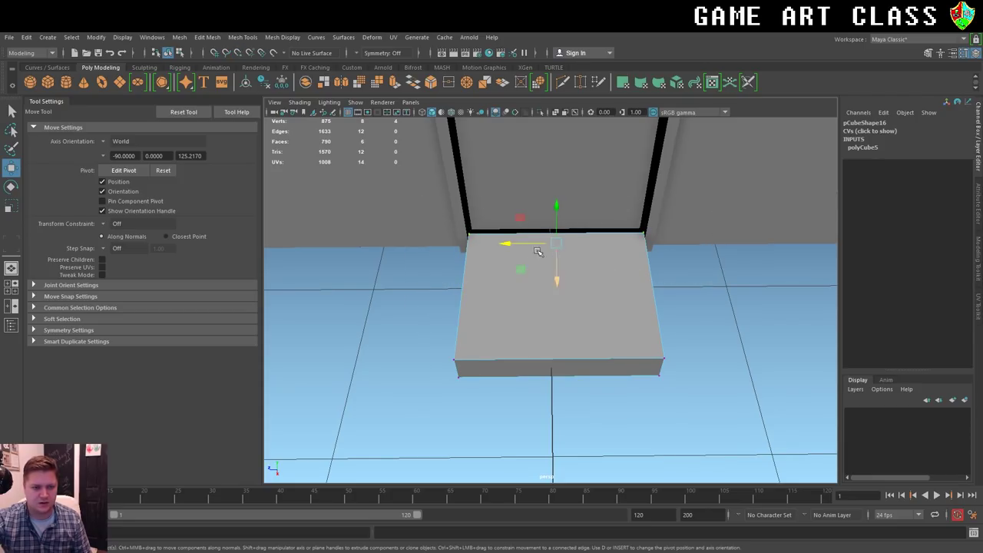
{"action": "key", "text": "v"}
{"action": "left_click", "coordinate": [556, 282]}
{"action": "left_click_drag", "start_coordinate": [556, 282], "coordinate": [483, 232]}
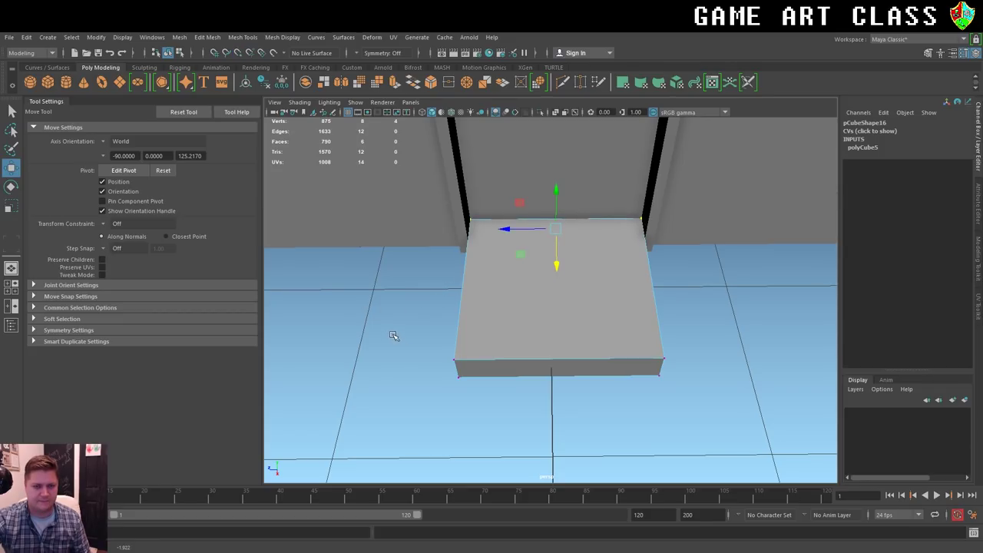
{"action": "scroll", "coordinate": [389, 335], "scroll_direction": "down", "scroll_amount": 2}
{"action": "left_click_drag", "start_coordinate": [390, 334], "coordinate": [459, 298], "text": "alt"}
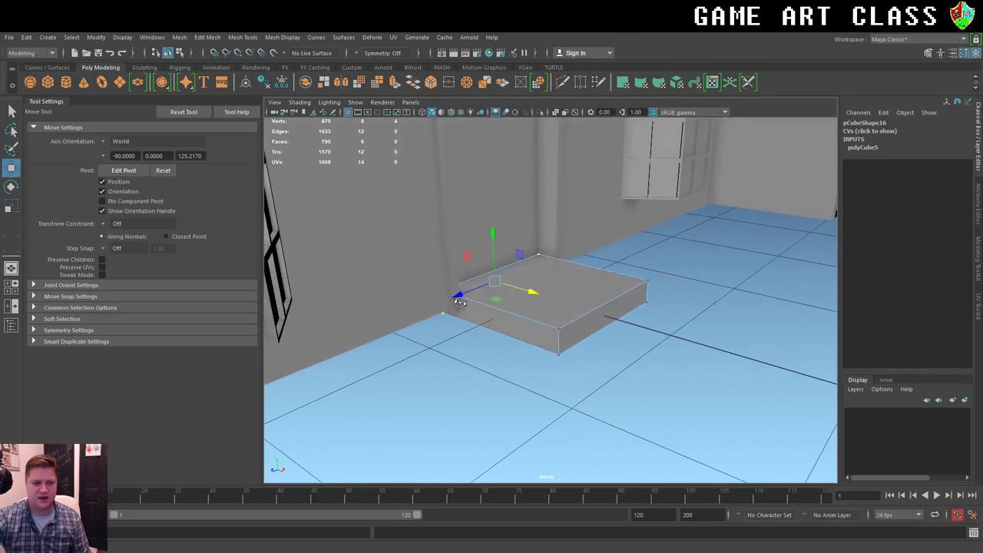
{"action": "scroll", "coordinate": [459, 298], "scroll_direction": "down", "scroll_amount": 2}
{"action": "scroll", "coordinate": [459, 299], "scroll_direction": "down", "scroll_amount": 2}
{"action": "scroll", "coordinate": [459, 299], "scroll_direction": "down", "scroll_amount": 2}
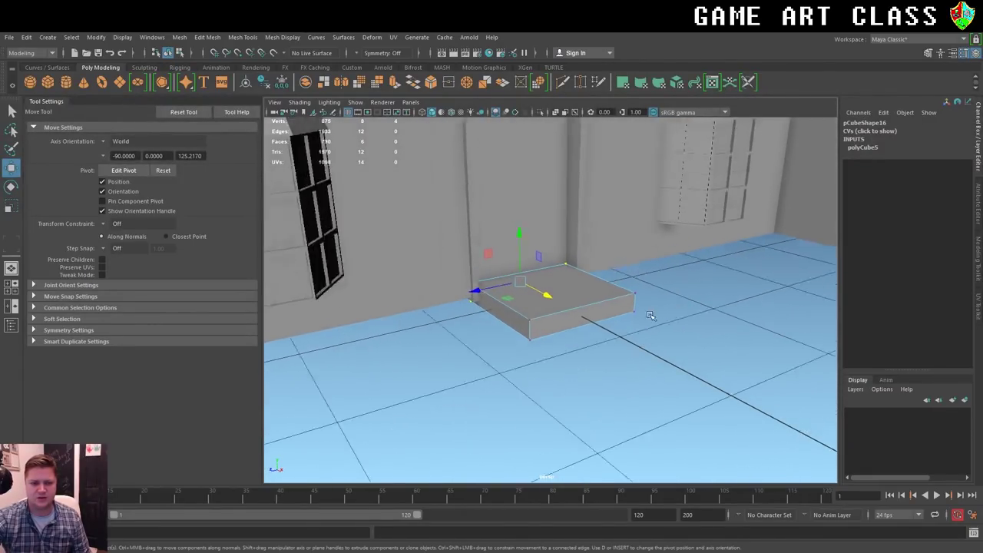
Deselect the doorstep and orbit to check it from the front and above.
{"action": "left_click_drag", "start_coordinate": [459, 299], "coordinate": [645, 321], "text": "alt"}
{"action": "left_click", "coordinate": [645, 321]}
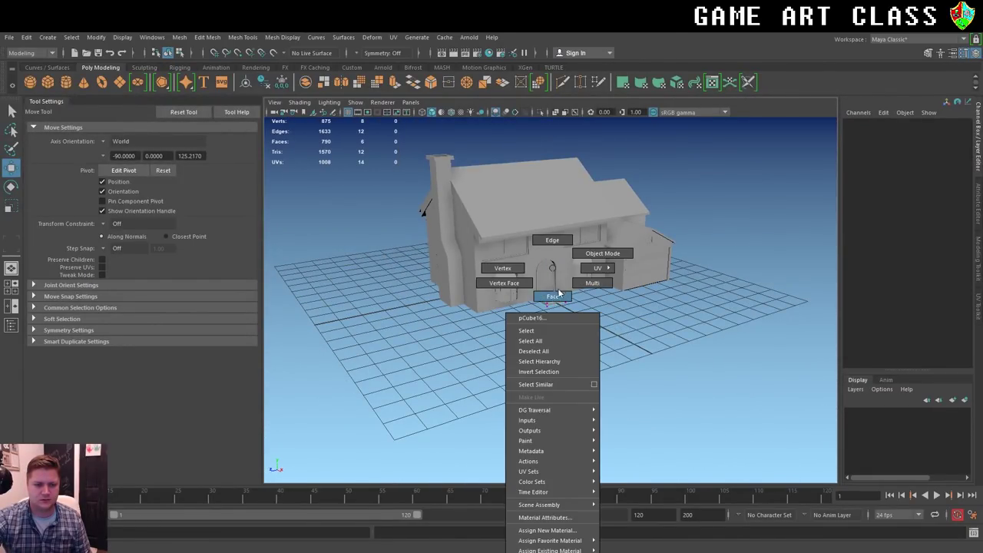
{"action": "right_click_drag", "start_coordinate": [551, 294], "coordinate": [550, 285]}
{"action": "left_click", "coordinate": [602, 318]}
{"action": "left_click_drag", "start_coordinate": [540, 364], "coordinate": [519, 345], "text": "alt"}
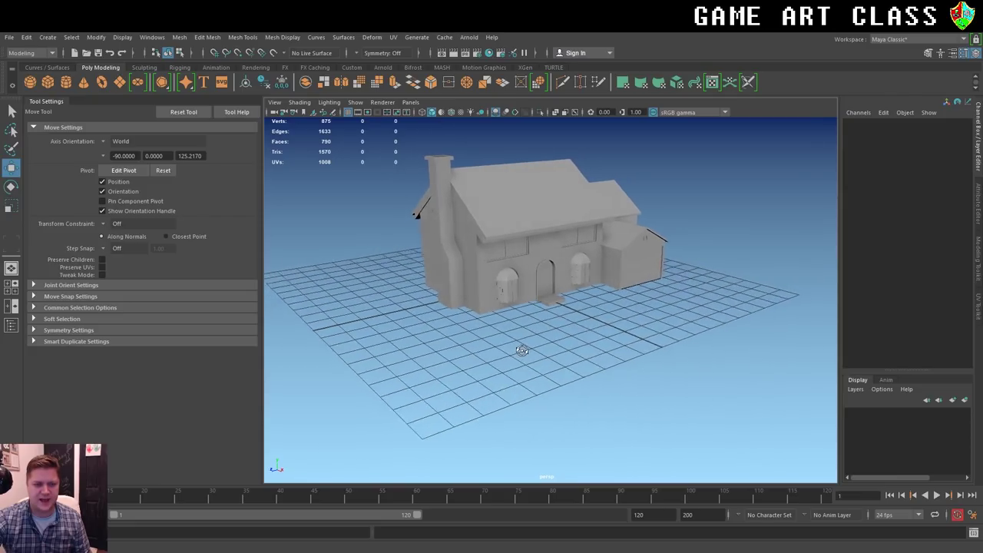
{"action": "scroll", "coordinate": [500, 272], "scroll_direction": "up", "scroll_amount": 5}
{"action": "scroll", "coordinate": [499, 277], "scroll_direction": "down", "scroll_amount": 1}
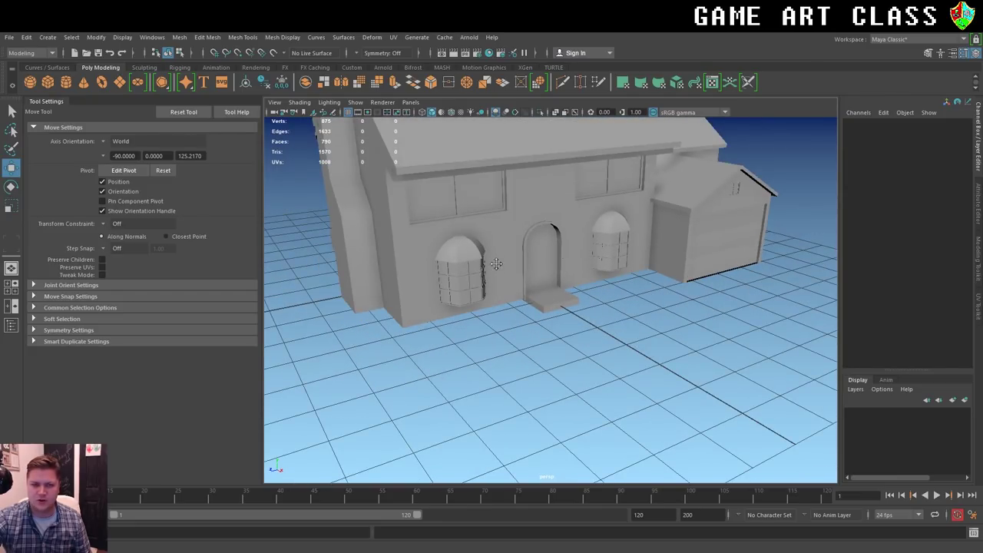
{"action": "left_click_drag", "start_coordinate": [496, 263], "coordinate": [580, 454], "text": "alt"}
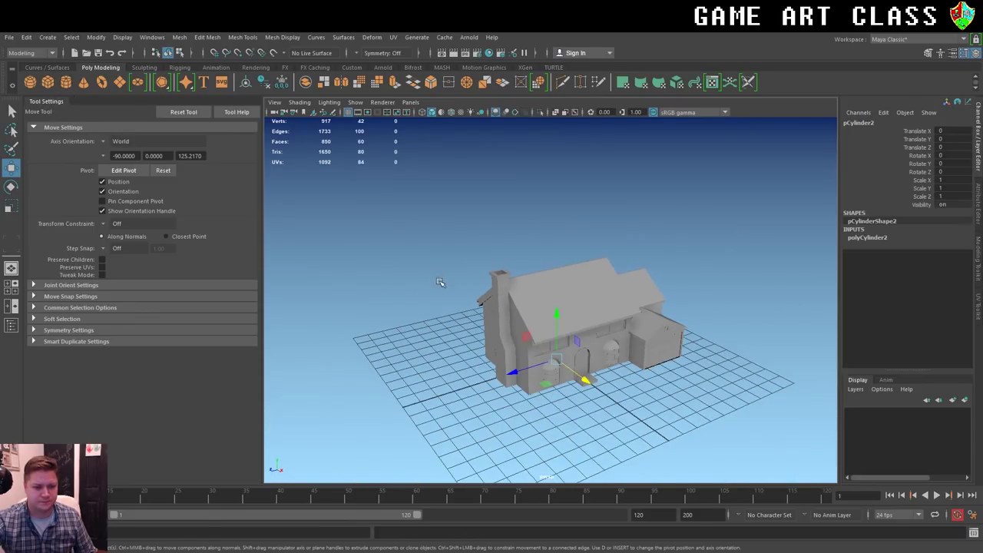
Raise the new cylinder above the house, scale it up and set Subdivisions Axis to 6.
{"action": "left_click_drag", "start_coordinate": [558, 321], "coordinate": [558, 207]}
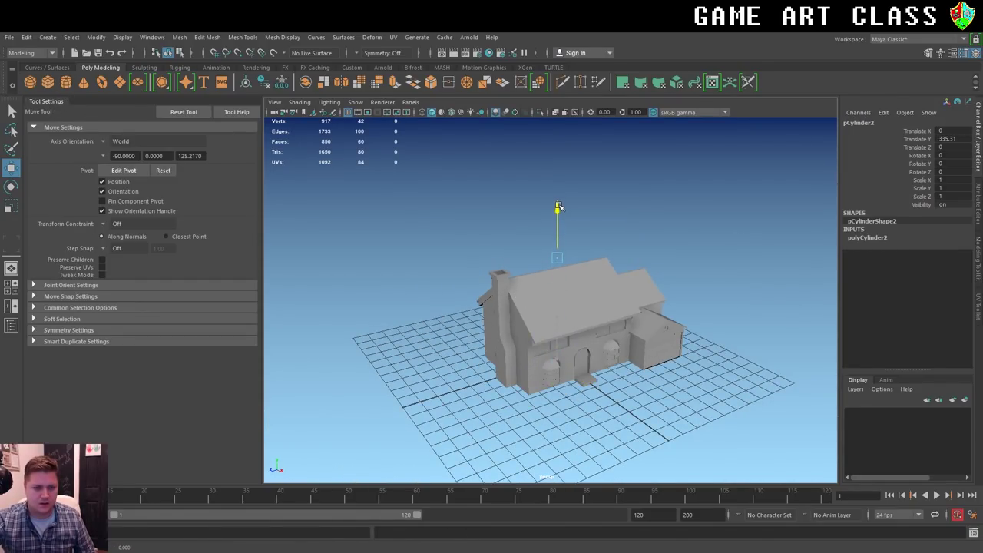
{"action": "key", "text": "r"}
{"action": "mouse_move", "coordinate": [557, 258]}
{"action": "left_mouse_down"}
{"action": "mouse_move", "coordinate": [580, 246]}
{"action": "mouse_move", "coordinate": [567, 255]}
{"action": "left_mouse_up"}
{"action": "key", "text": "w"}
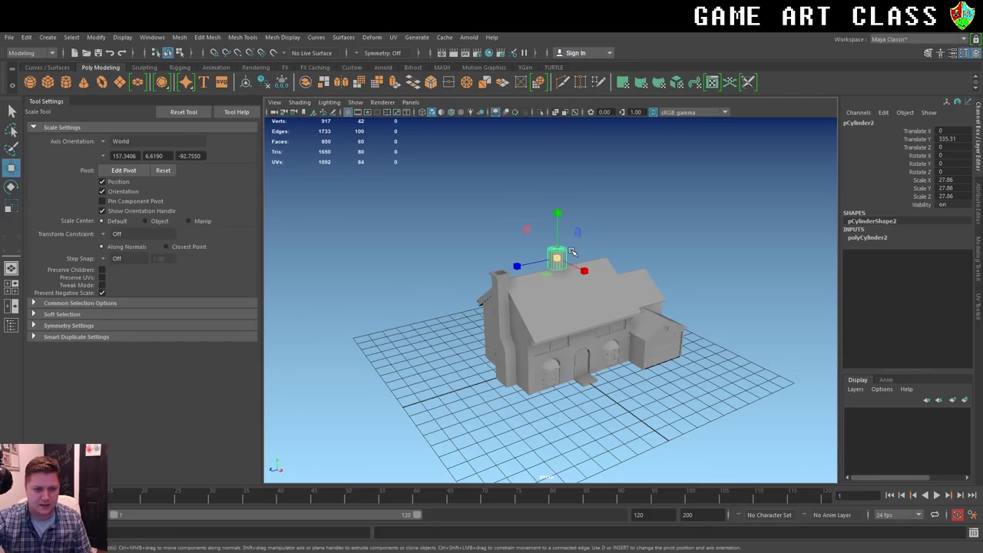
{"action": "left_click", "coordinate": [868, 238]}
{"action": "type", "text": "6"}
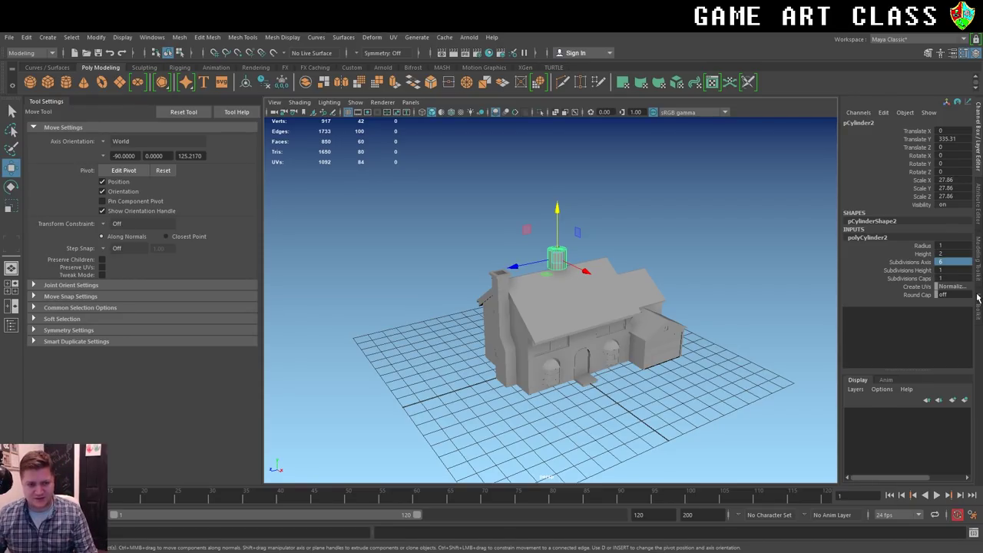
{"action": "key", "text": "Return"}
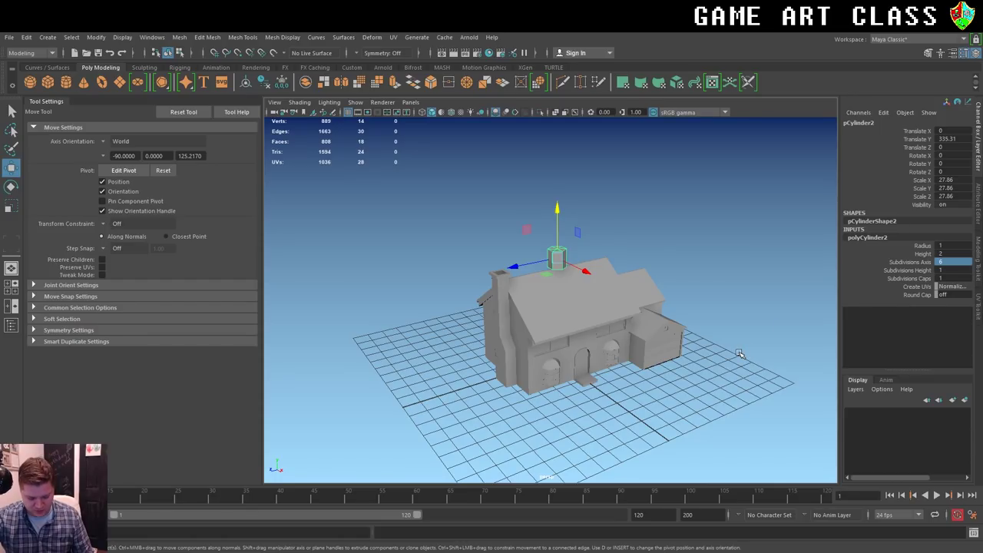
Scale the cylinder thin and stand it on the roof beside the chimney.
{"action": "key", "text": "f"}
{"action": "scroll", "coordinate": [605, 323], "scroll_direction": "down", "scroll_amount": 2}
{"action": "left_click_drag", "start_coordinate": [638, 337], "coordinate": [626, 355], "text": "alt"}
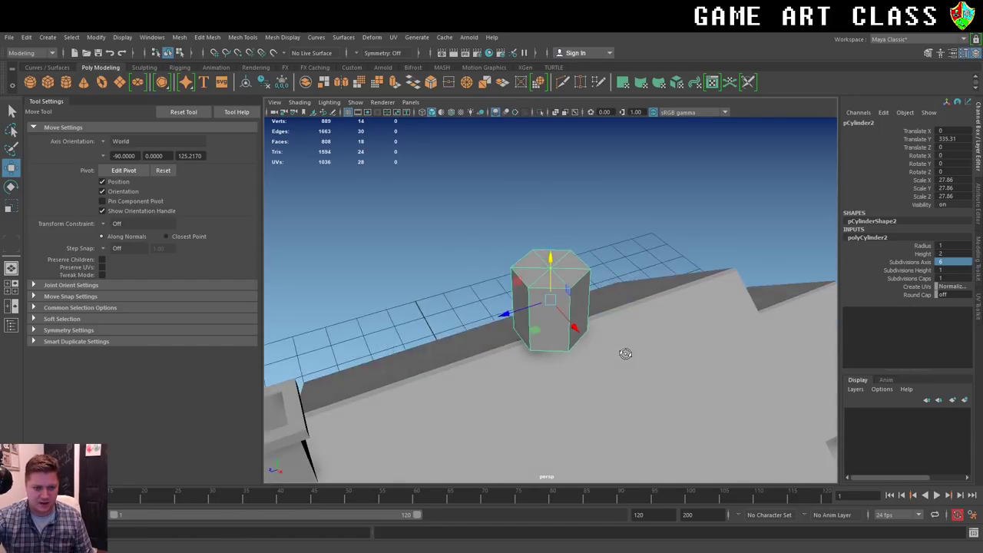
{"action": "key", "text": "r"}
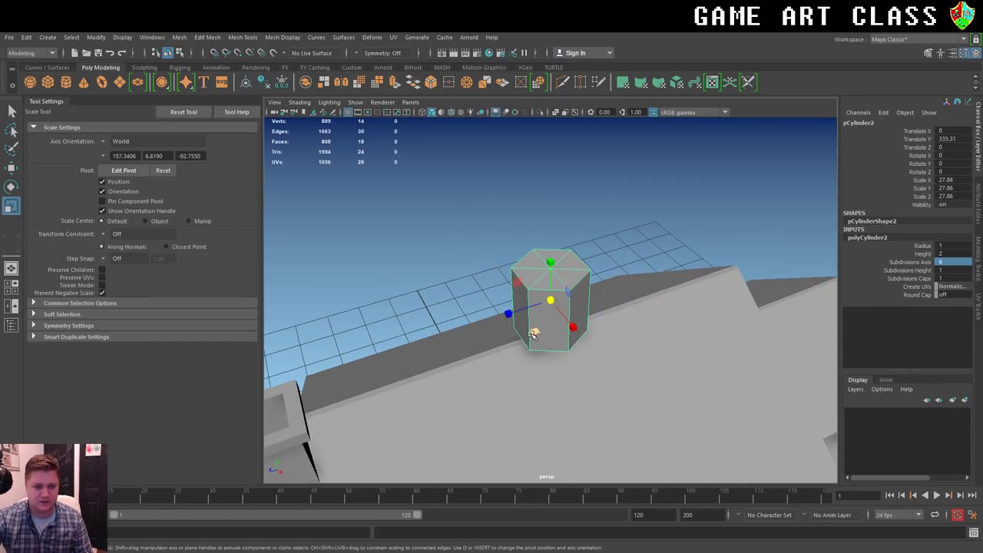
{"action": "left_click_drag", "start_coordinate": [534, 332], "coordinate": [555, 327]}
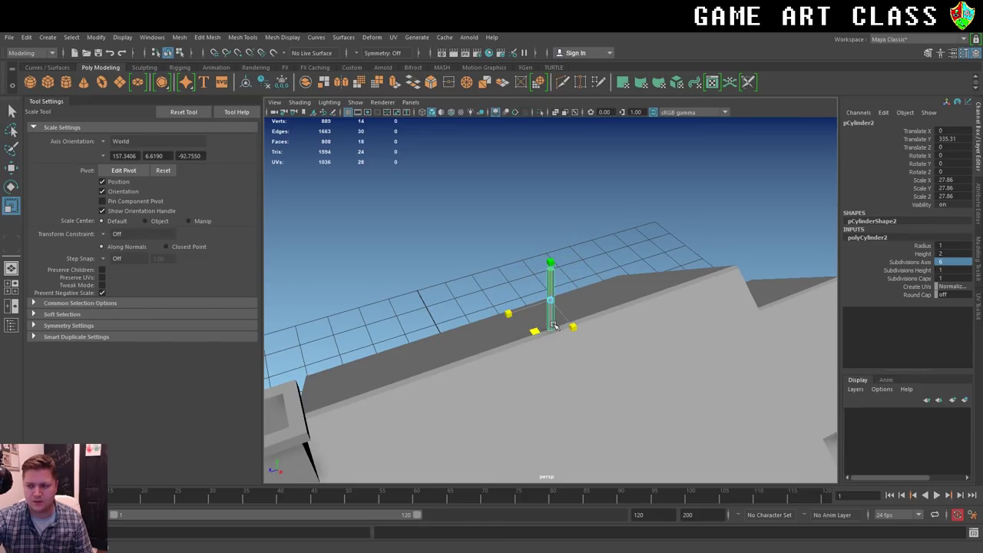
{"action": "mouse_move", "coordinate": [555, 327]}
{"action": "left_mouse_down", "text": "alt"}
{"action": "mouse_move", "coordinate": [544, 373]}
{"action": "mouse_move", "coordinate": [553, 364]}
{"action": "left_mouse_up", "text": "alt"}
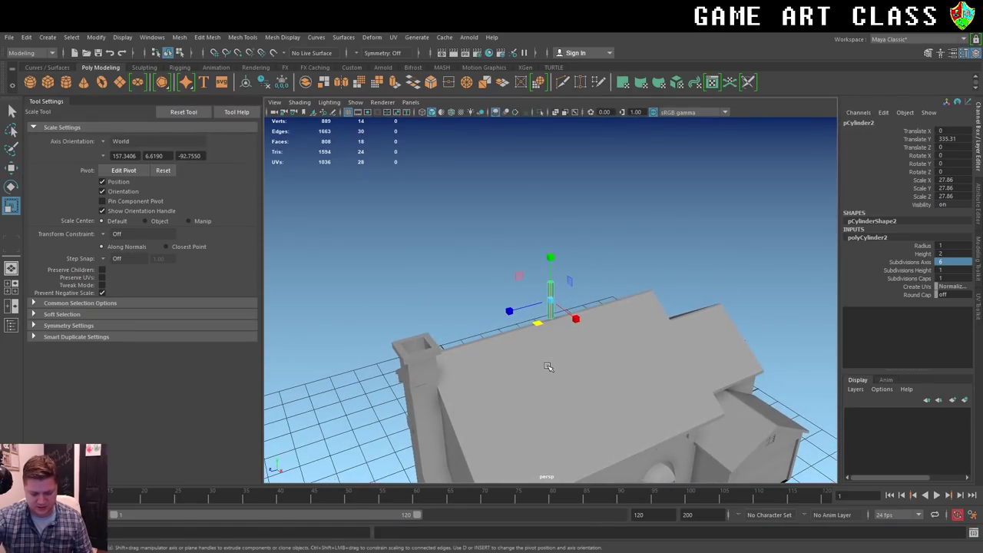
{"action": "key", "text": "w"}
{"action": "mouse_move", "coordinate": [539, 325]}
{"action": "left_mouse_down"}
{"action": "mouse_move", "coordinate": [493, 363]}
{"action": "mouse_move", "coordinate": [494, 346]}
{"action": "left_mouse_up"}
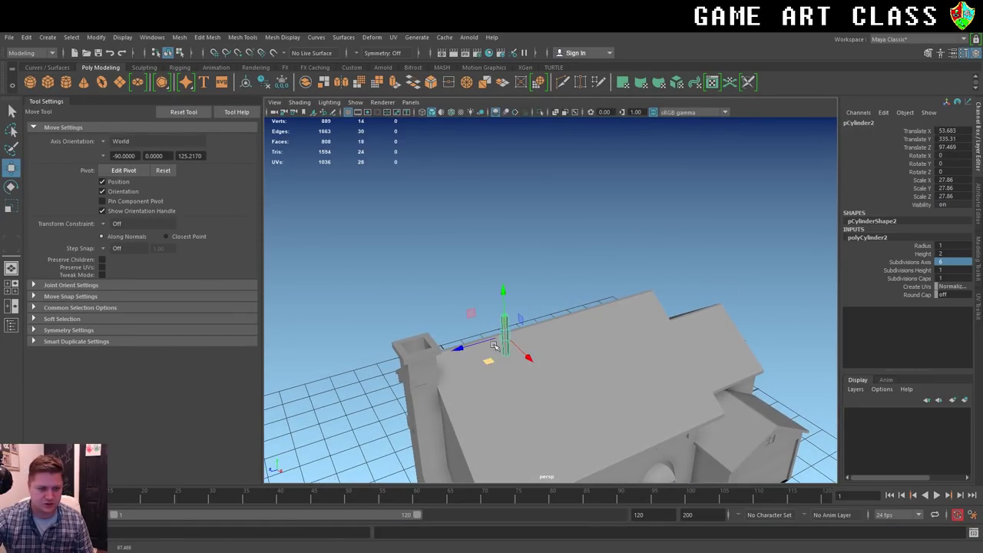
{"action": "left_click_drag", "start_coordinate": [502, 292], "coordinate": [501, 327]}
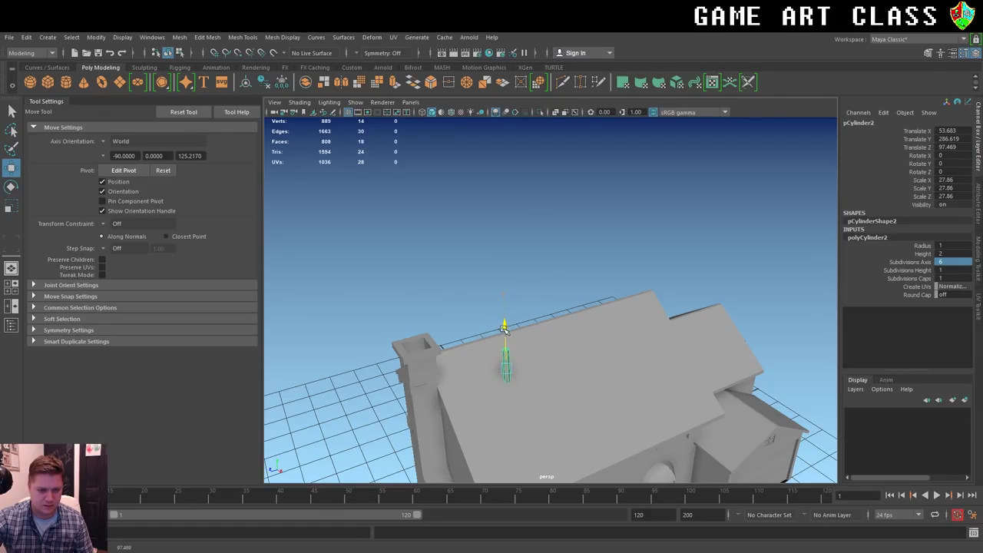
{"action": "left_click_drag", "start_coordinate": [491, 402], "coordinate": [471, 393]}
{"action": "left_click_drag", "start_coordinate": [487, 321], "coordinate": [491, 315]}
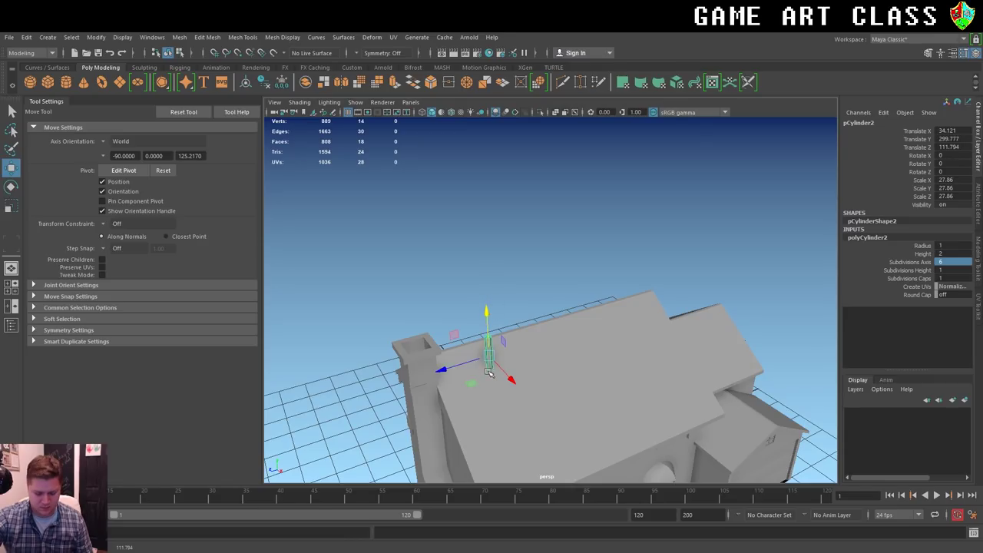
Set the post's cap subdivisions to 0.
{"action": "left_click_drag", "start_coordinate": [488, 372], "coordinate": [600, 298], "text": "alt"}
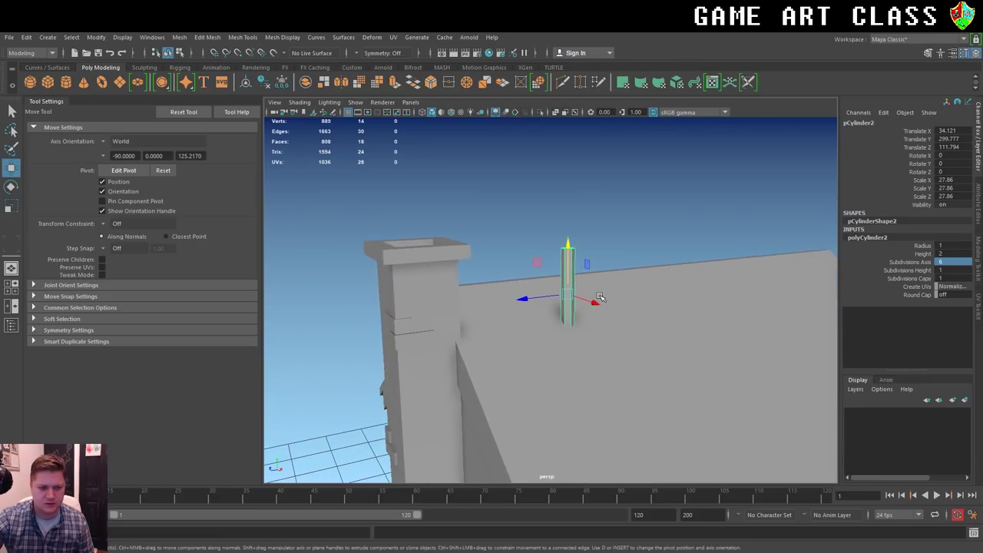
{"action": "left_click", "coordinate": [960, 278]}
{"action": "type", "text": "0"}
{"action": "key", "text": "Return"}
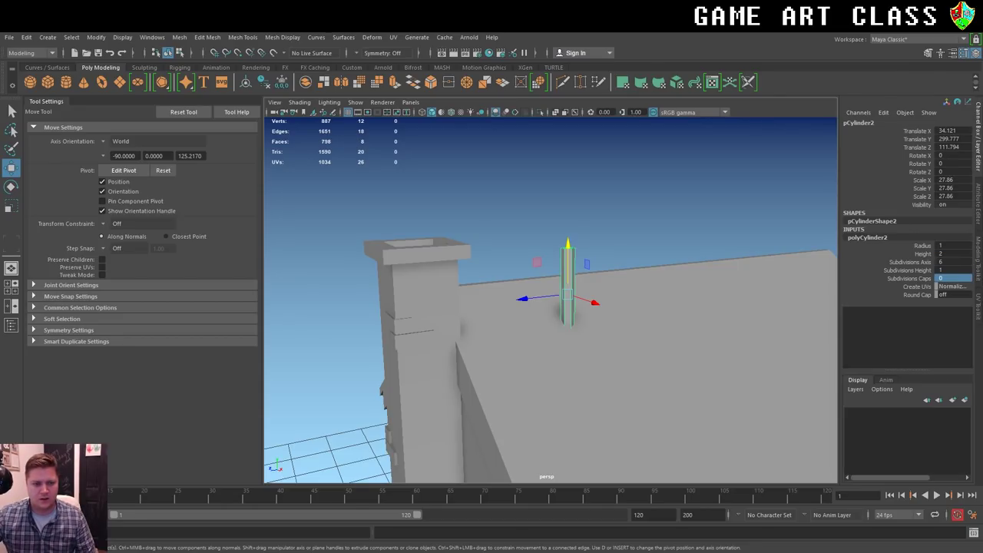
{"action": "left_click_drag", "start_coordinate": [621, 232], "coordinate": [604, 284], "text": "alt"}
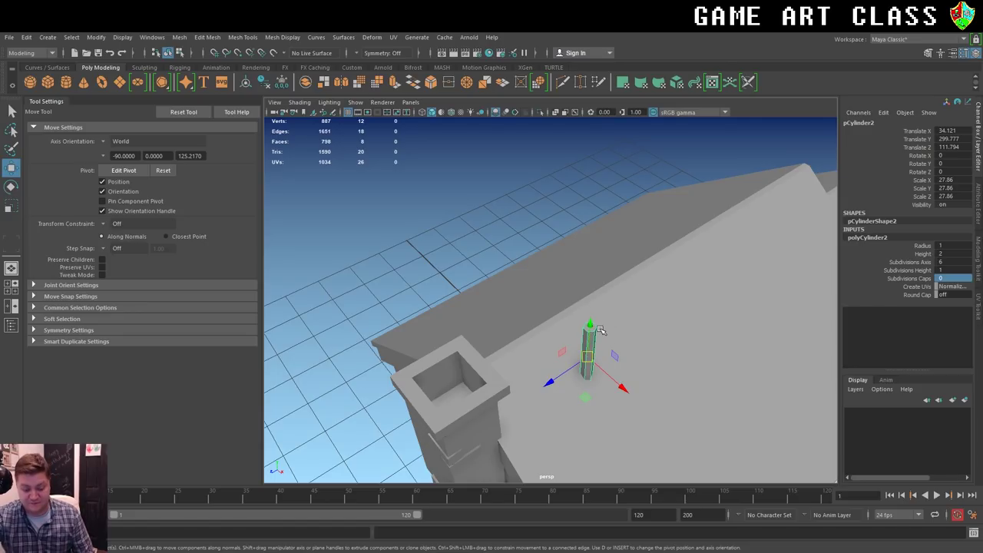
{"action": "mouse_move", "coordinate": [593, 332]}
{"action": "right_mouse_down"}
{"action": "mouse_move", "coordinate": [594, 319]}
{"action": "mouse_move", "coordinate": [590, 329]}
{"action": "right_mouse_up"}
Select the post's top face and lower it to shorten the post.
{"action": "key", "text": "q"}
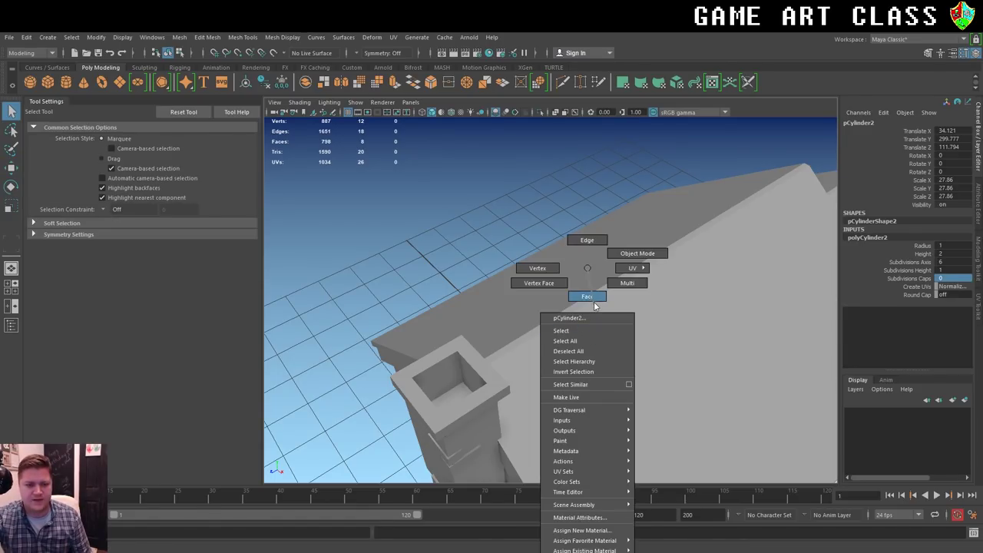
{"action": "left_click", "coordinate": [590, 329]}
{"action": "left_click_drag", "start_coordinate": [590, 329], "coordinate": [583, 357], "text": "alt"}
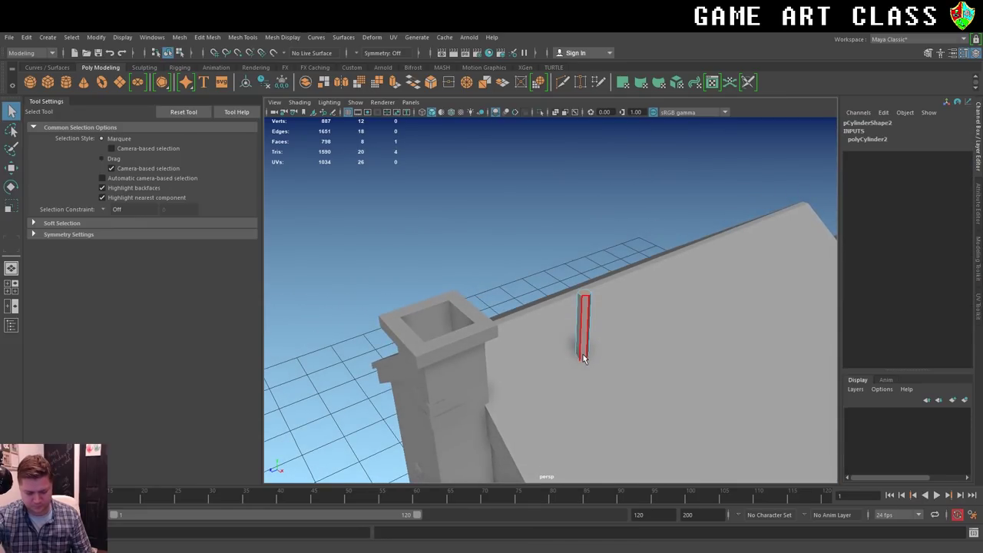
{"action": "key", "text": "w"}
{"action": "left_click_drag", "start_coordinate": [585, 251], "coordinate": [585, 297]}
{"action": "key", "text": "space"}
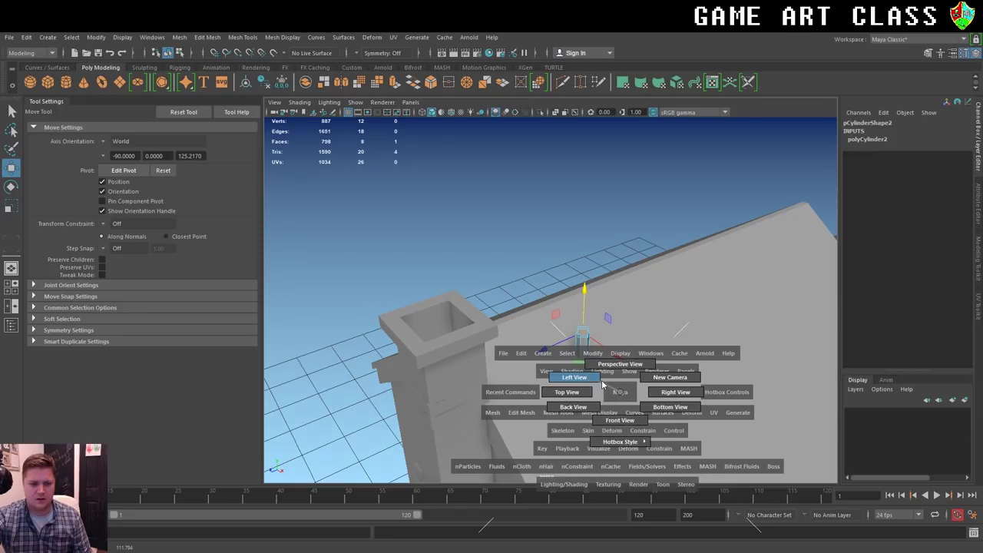
{"action": "left_click_drag", "start_coordinate": [624, 391], "coordinate": [620, 377], "text": "alt"}
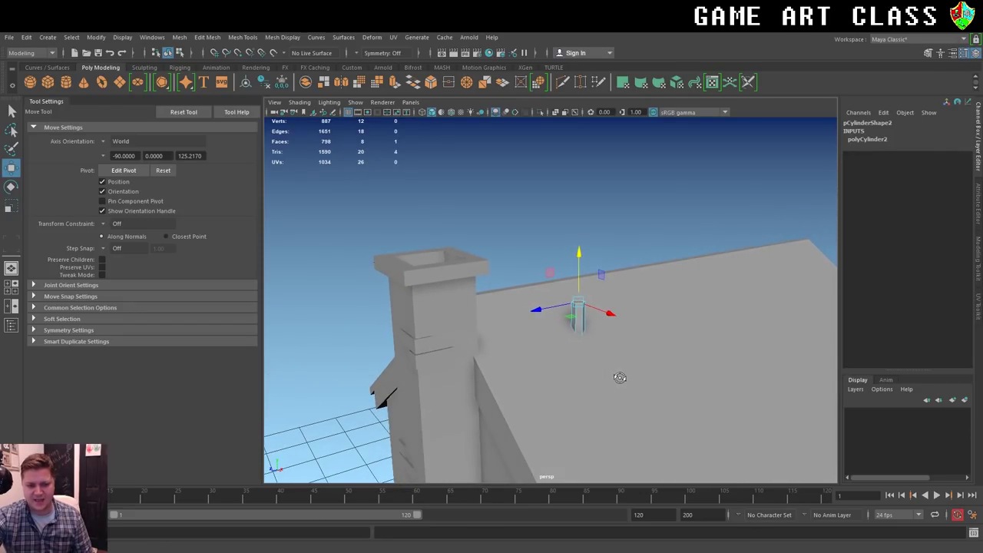
Extrude the top face with Offset 2 to inset a smaller hexagon.
{"action": "key", "text": "ctrl+e"}
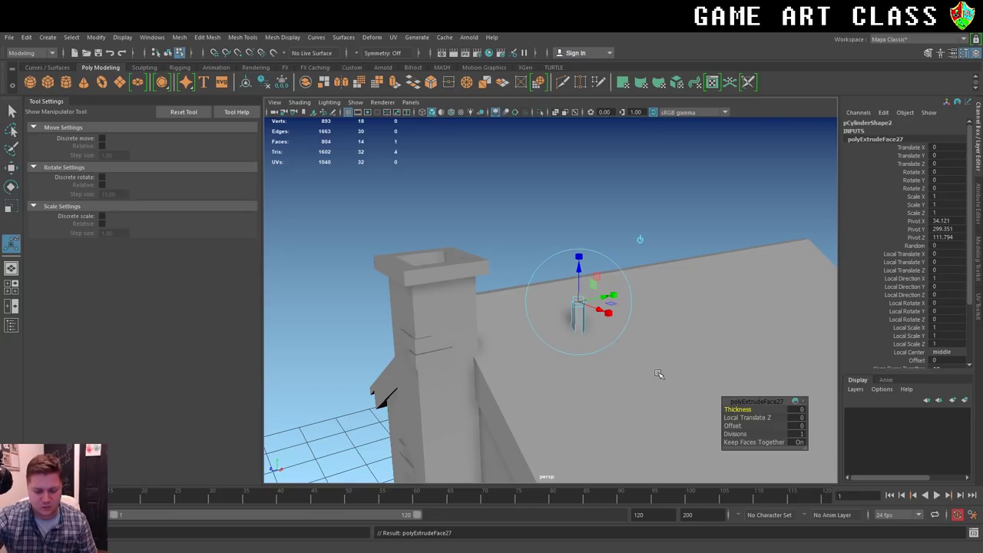
{"action": "key", "text": "f"}
{"action": "scroll", "coordinate": [620, 350], "scroll_direction": "up", "scroll_amount": 2}
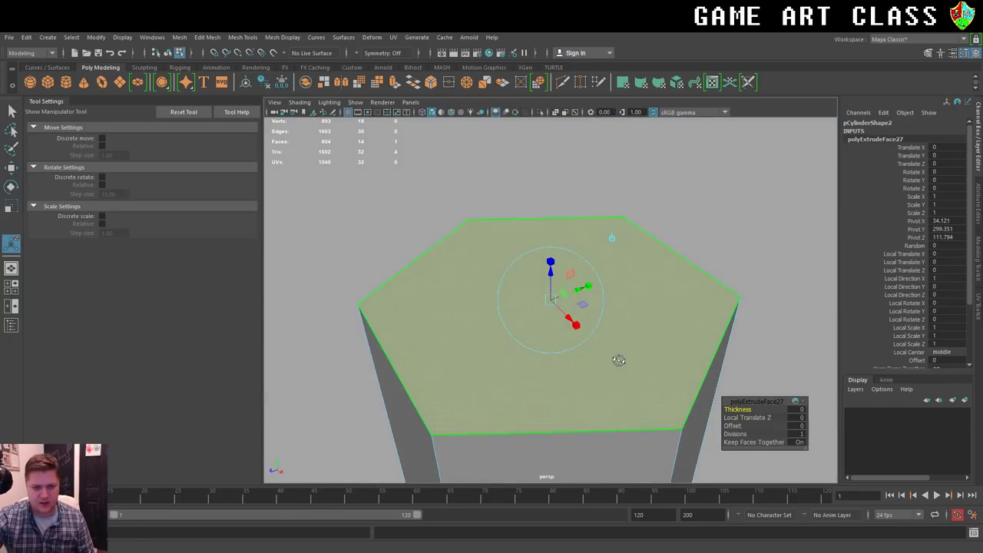
{"action": "mouse_move", "coordinate": [733, 425]}
{"action": "left_mouse_down"}
{"action": "mouse_move", "coordinate": [746, 425]}
{"action": "mouse_move", "coordinate": [735, 424]}
{"action": "left_mouse_up"}
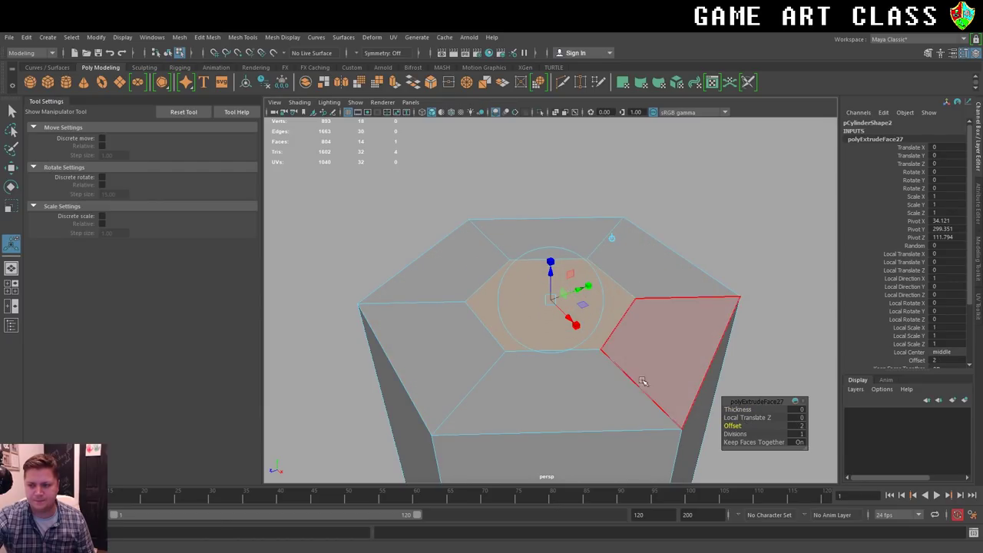
{"action": "scroll", "coordinate": [627, 376], "scroll_direction": "down", "scroll_amount": 2}
{"action": "scroll", "coordinate": [588, 377], "scroll_direction": "down", "scroll_amount": 2}
{"action": "scroll", "coordinate": [583, 369], "scroll_direction": "down", "scroll_amount": 3}
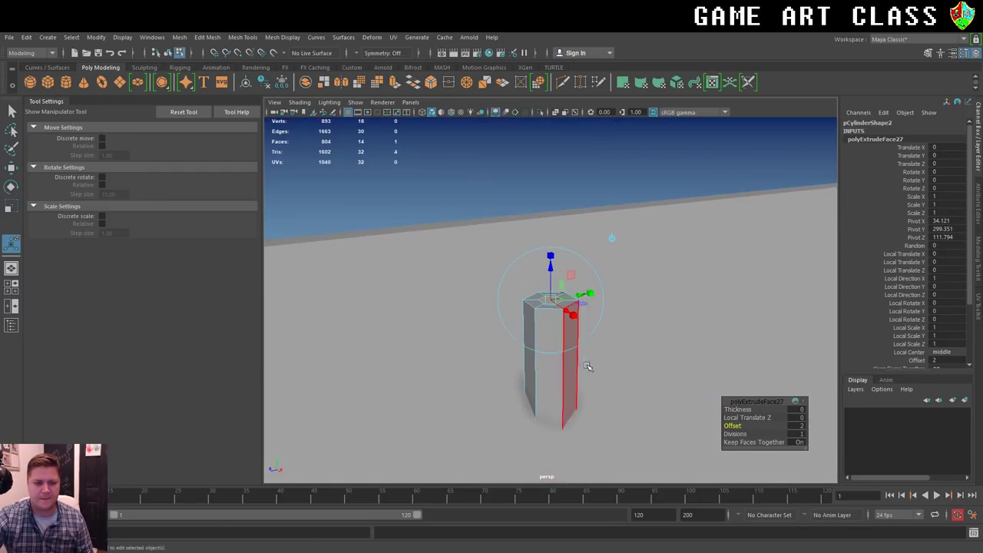
{"action": "scroll", "coordinate": [589, 367], "scroll_direction": "down", "scroll_amount": 3}
{"action": "left_click_drag", "start_coordinate": [591, 365], "coordinate": [572, 359], "text": "alt"}
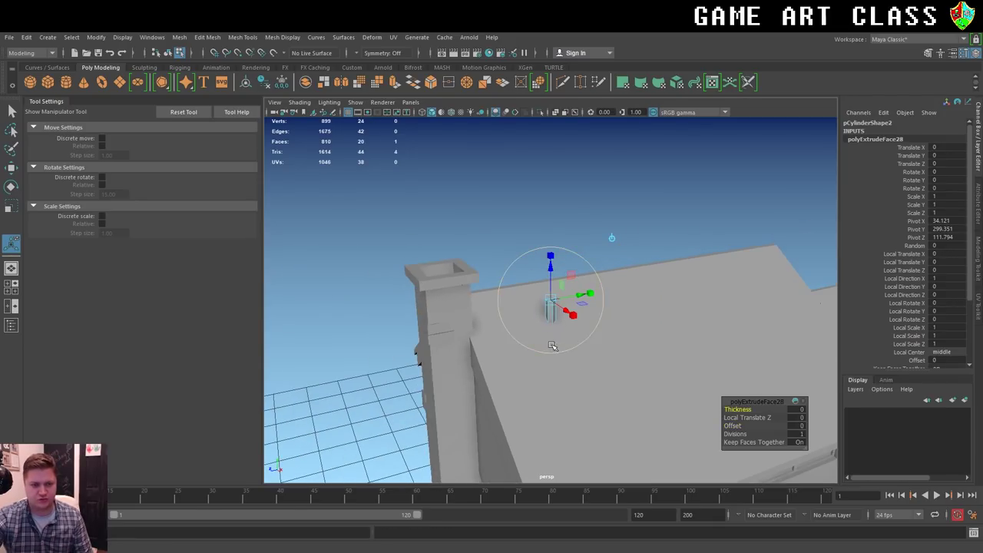
Extrude the inset face again and pull it up 52.103 in Local Translate Z.
{"action": "key", "text": "ctrl+e"}
{"action": "left_click_drag", "start_coordinate": [550, 267], "coordinate": [558, 207]}
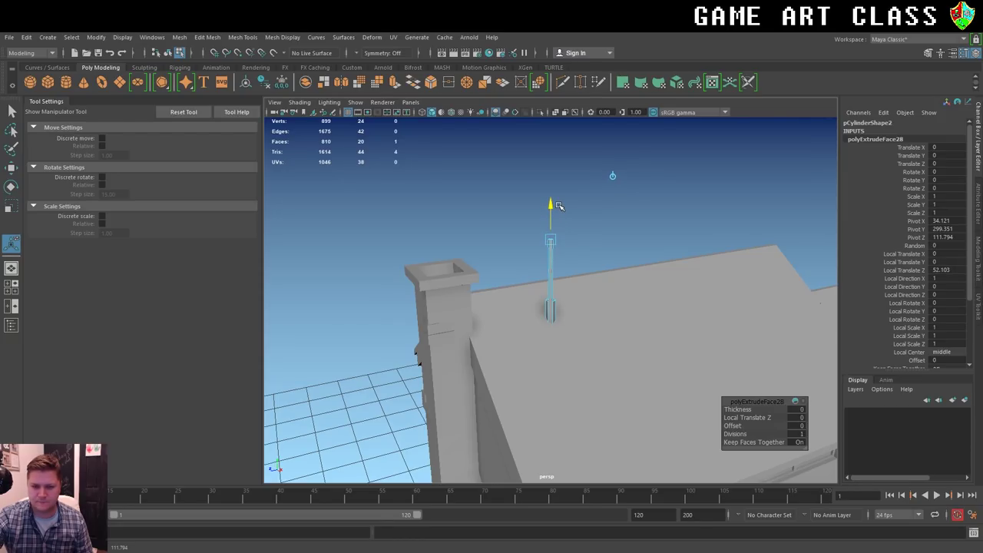
{"action": "scroll", "coordinate": [557, 208], "scroll_direction": "up", "scroll_amount": 3}
{"action": "scroll", "coordinate": [549, 222], "scroll_direction": "up", "scroll_amount": 2}
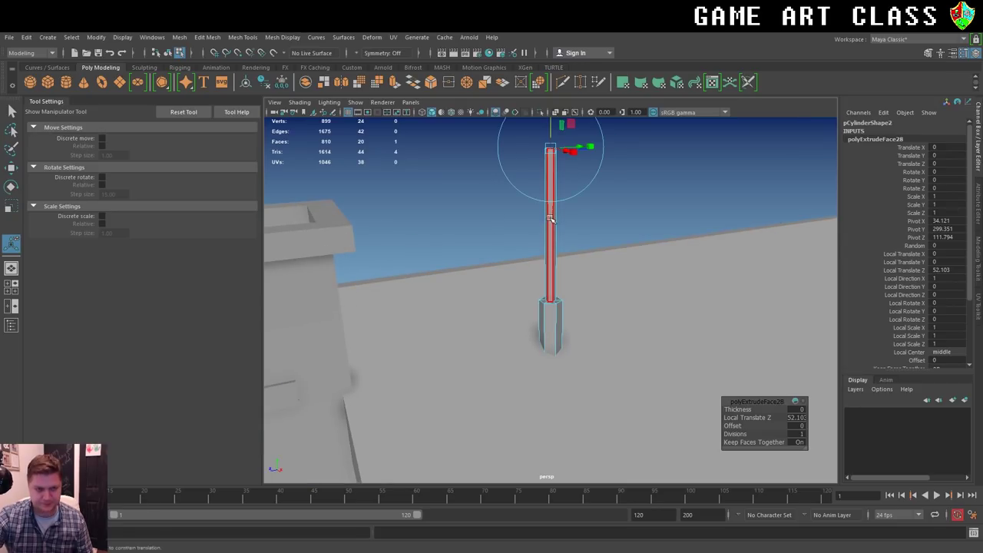
{"action": "left_click_drag", "start_coordinate": [550, 220], "coordinate": [536, 274], "text": "alt"}
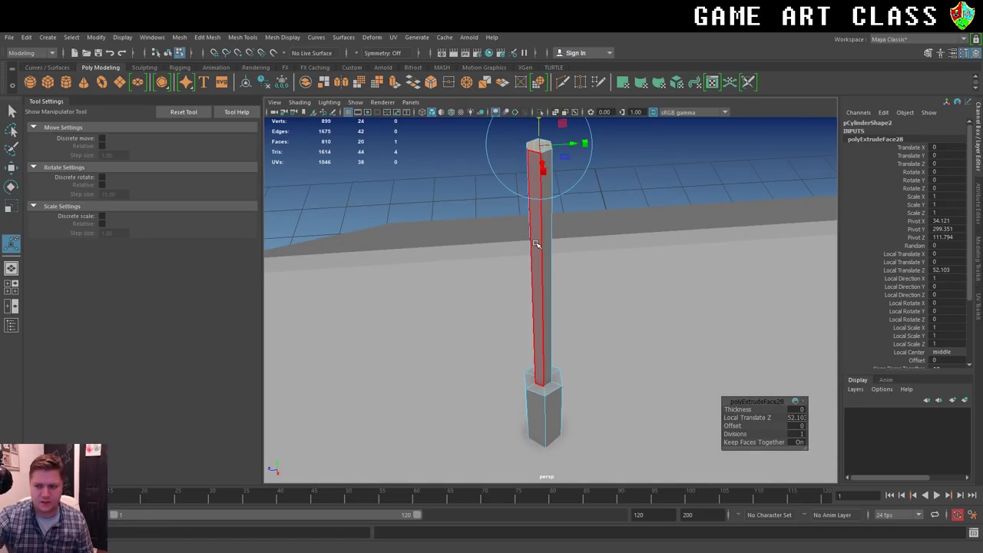
{"action": "mouse_move", "coordinate": [536, 244]}
{"action": "left_mouse_down", "text": "alt"}
{"action": "mouse_move", "coordinate": [570, 273]}
{"action": "mouse_move", "coordinate": [551, 269]}
{"action": "mouse_move", "coordinate": [547, 280]}
{"action": "mouse_move", "coordinate": [545, 254]}
{"action": "left_mouse_up", "text": "alt"}
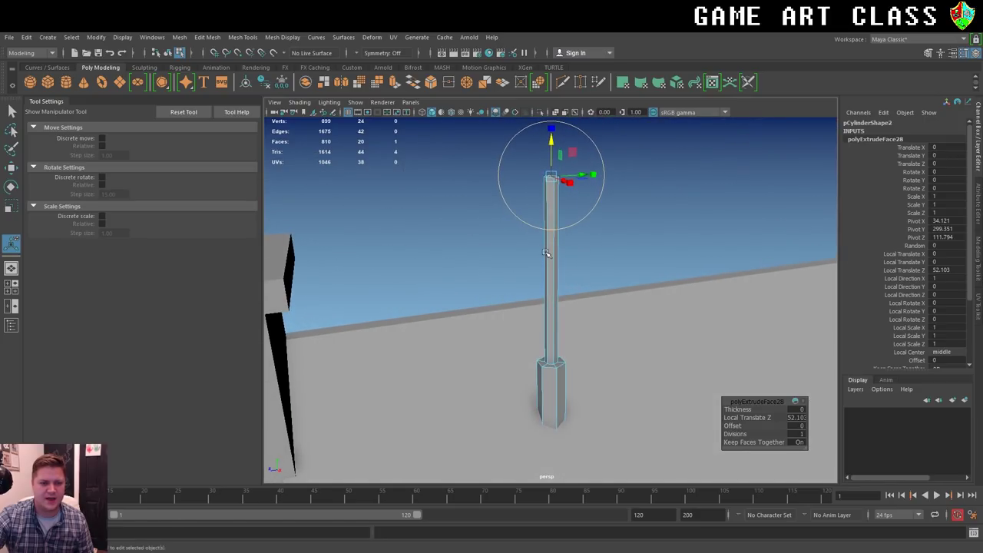
Insert an edge loop near the top of the antenna pole with Multi-Cut.
{"action": "left_click", "coordinate": [561, 82]}
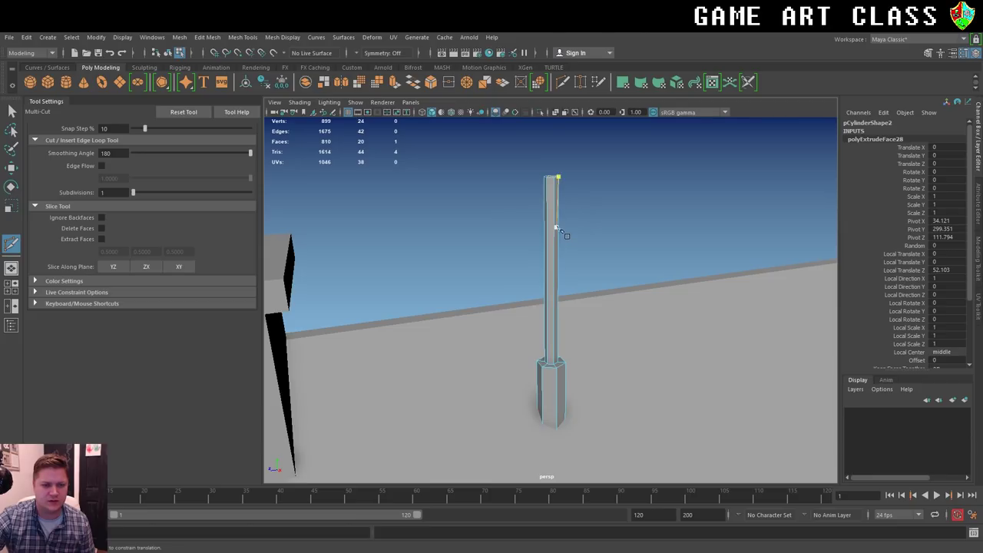
{"action": "right_click_drag", "start_coordinate": [505, 189], "coordinate": [572, 187], "text": "alt"}
{"action": "left_click_drag", "start_coordinate": [581, 191], "coordinate": [588, 272], "text": "alt"}
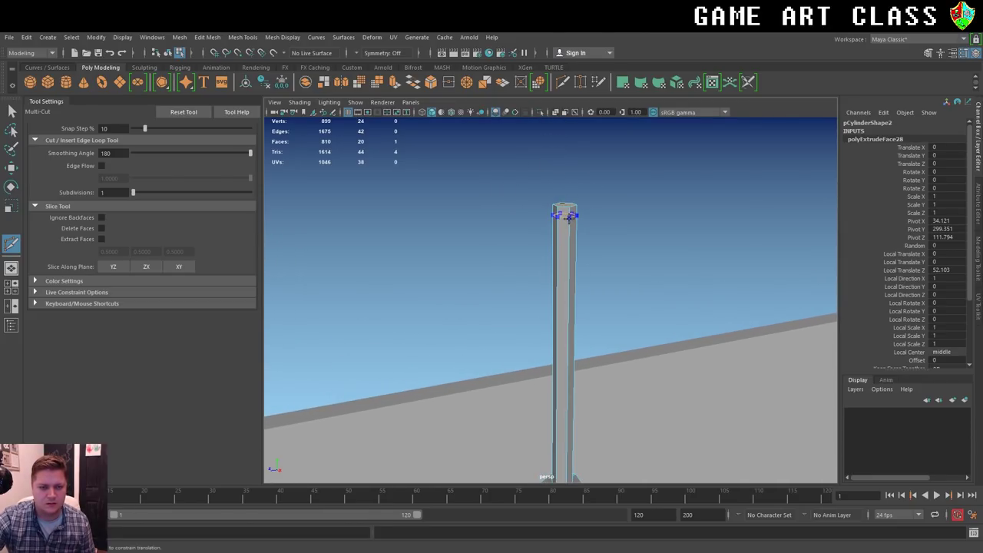
{"action": "left_click", "coordinate": [568, 217], "text": "ctrl"}
{"action": "left_click_drag", "start_coordinate": [577, 235], "coordinate": [523, 222], "text": "alt"}
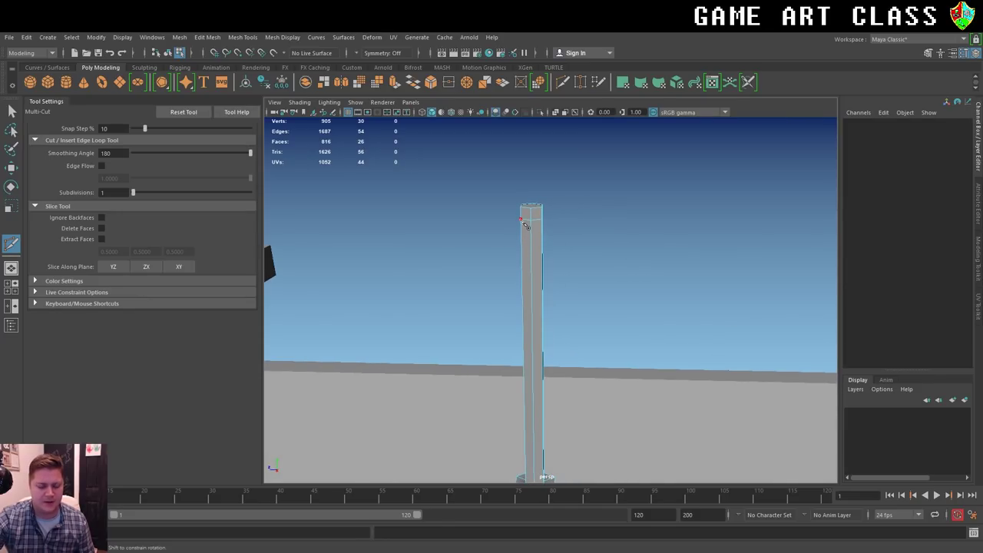
Extrude the two opposite side faces at the pole's top into a crossbar.
{"action": "key", "text": "w"}
{"action": "left_click", "coordinate": [530, 218]}
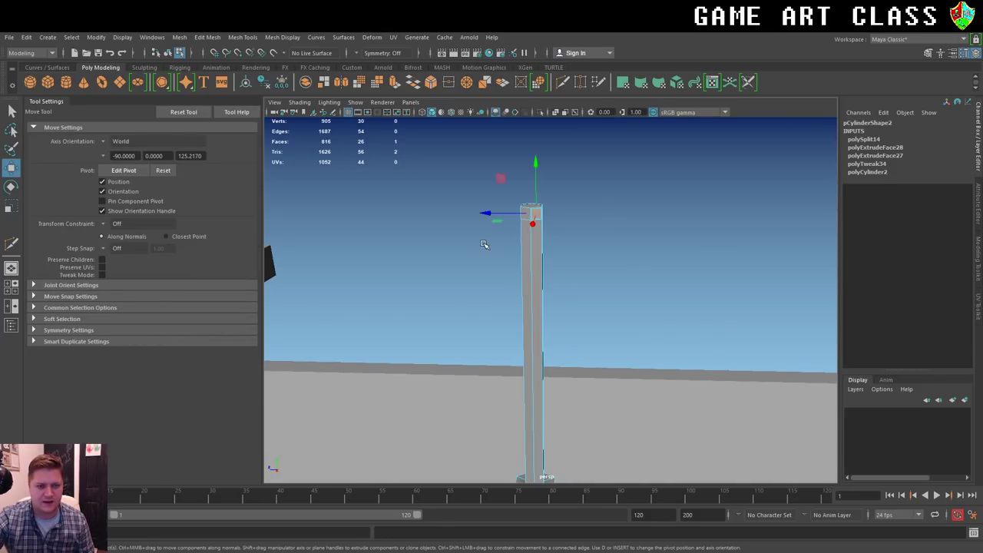
{"action": "left_click_drag", "start_coordinate": [484, 244], "coordinate": [630, 258], "text": "alt"}
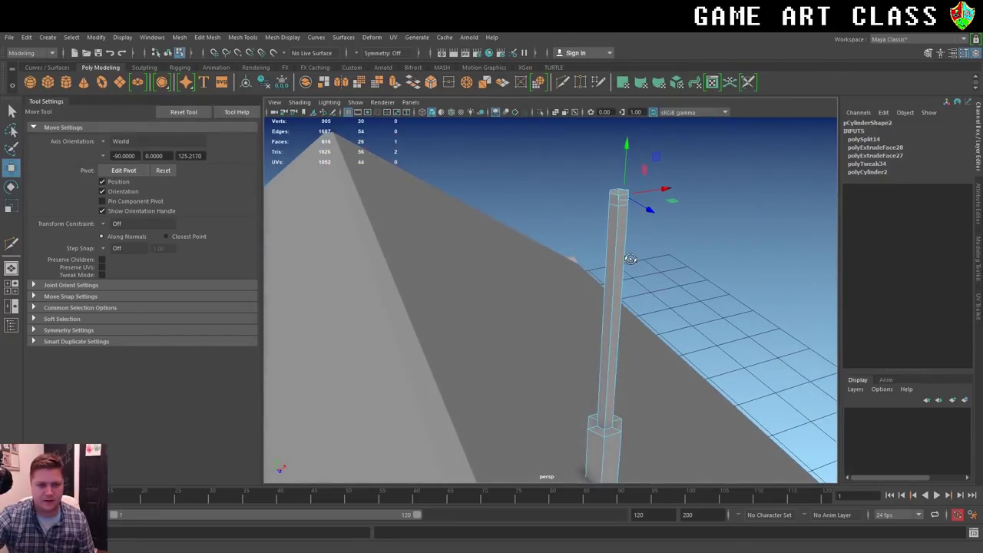
{"action": "left_click", "coordinate": [620, 243], "text": "shift"}
{"action": "mouse_move", "coordinate": [688, 251]}
{"action": "left_mouse_down", "text": "alt"}
{"action": "mouse_move", "coordinate": [493, 249]}
{"action": "mouse_move", "coordinate": [506, 251]}
{"action": "left_mouse_up", "text": "alt"}
{"action": "key", "text": "ctrl+e"}
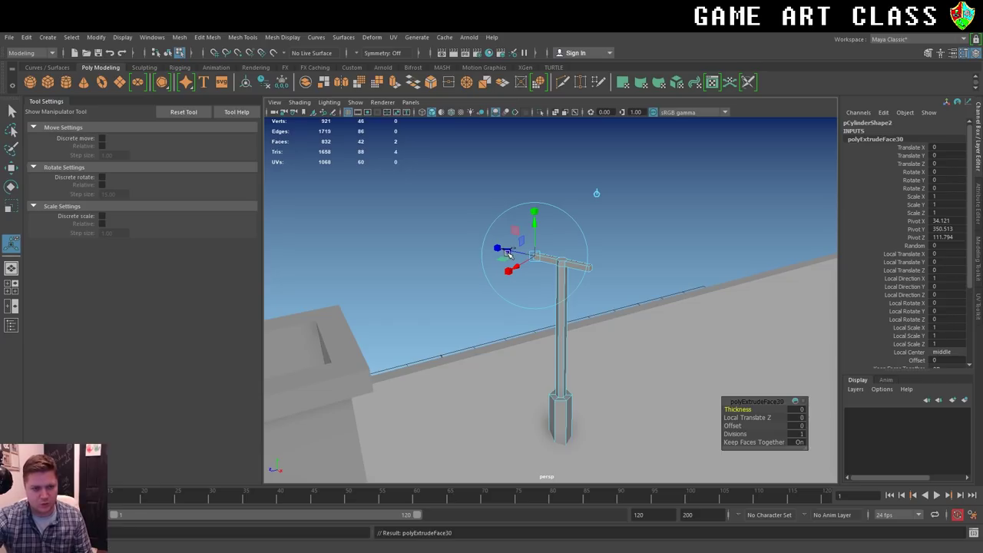
Extrude both crossbar end faces further outward, lengthening the crossbar by 3.434.
{"action": "key", "text": "ctrl+e"}
{"action": "left_click_drag", "start_coordinate": [505, 252], "coordinate": [509, 253]}
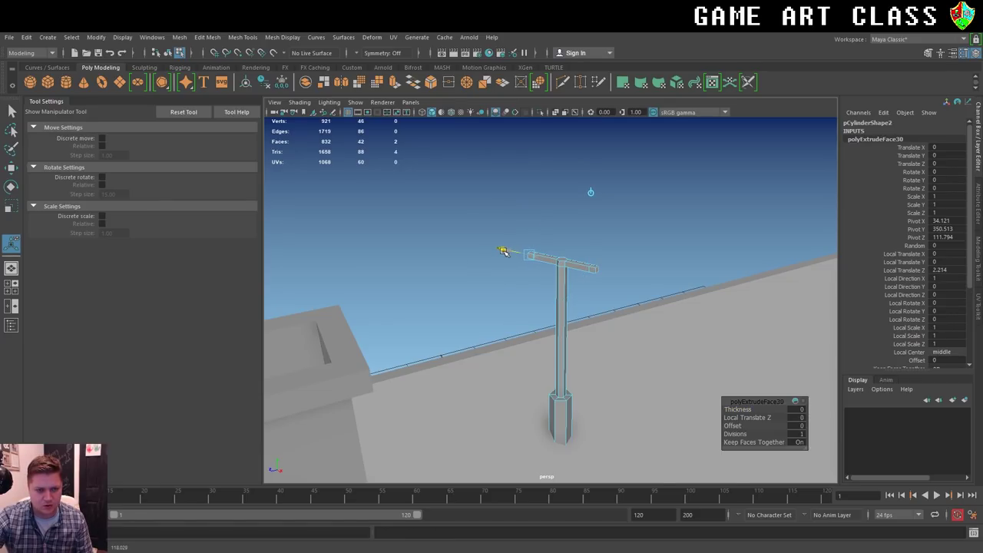
{"action": "mouse_move", "coordinate": [604, 265]}
{"action": "left_mouse_down", "text": "alt"}
{"action": "mouse_move", "coordinate": [636, 274]}
{"action": "mouse_move", "coordinate": [578, 266]}
{"action": "mouse_move", "coordinate": [544, 464]}
{"action": "left_mouse_up", "text": "alt"}
{"action": "left_click", "coordinate": [599, 248]}
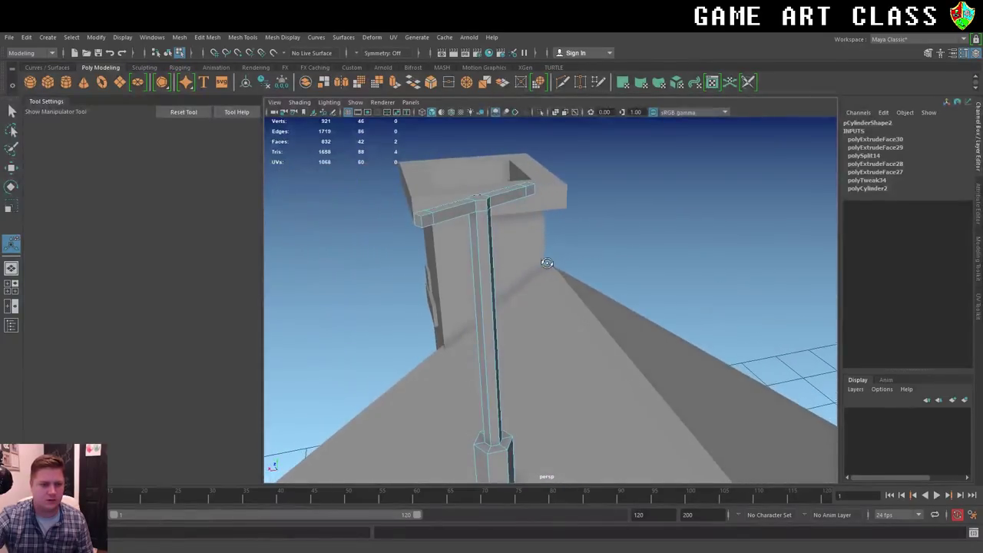
{"action": "left_click", "coordinate": [427, 217], "text": "shift"}
{"action": "left_click", "coordinate": [529, 192], "text": "shift"}
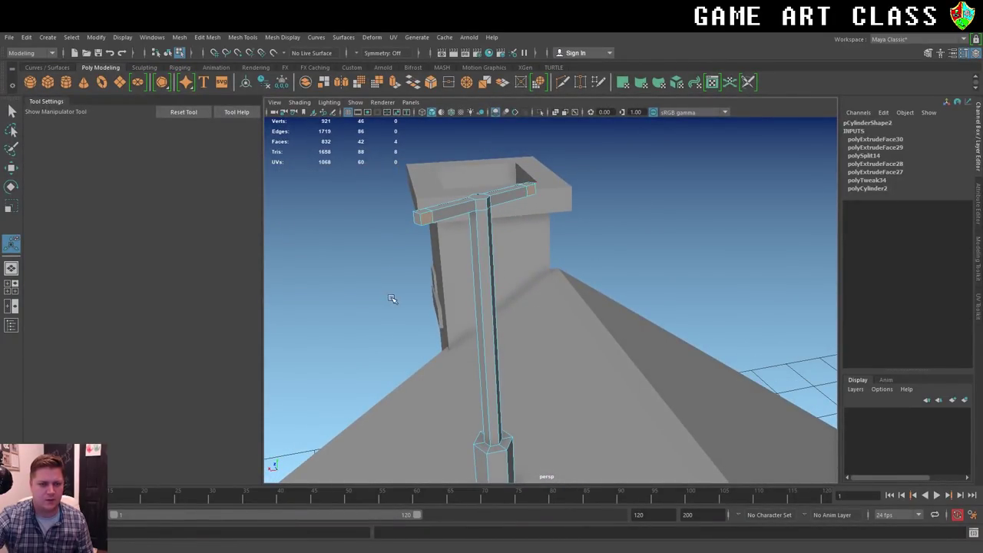
{"action": "left_click_drag", "start_coordinate": [390, 297], "coordinate": [496, 294], "text": "alt"}
{"action": "key", "text": "ctrl+e"}
{"action": "scroll", "coordinate": [515, 297], "scroll_direction": "down", "scroll_amount": 3}
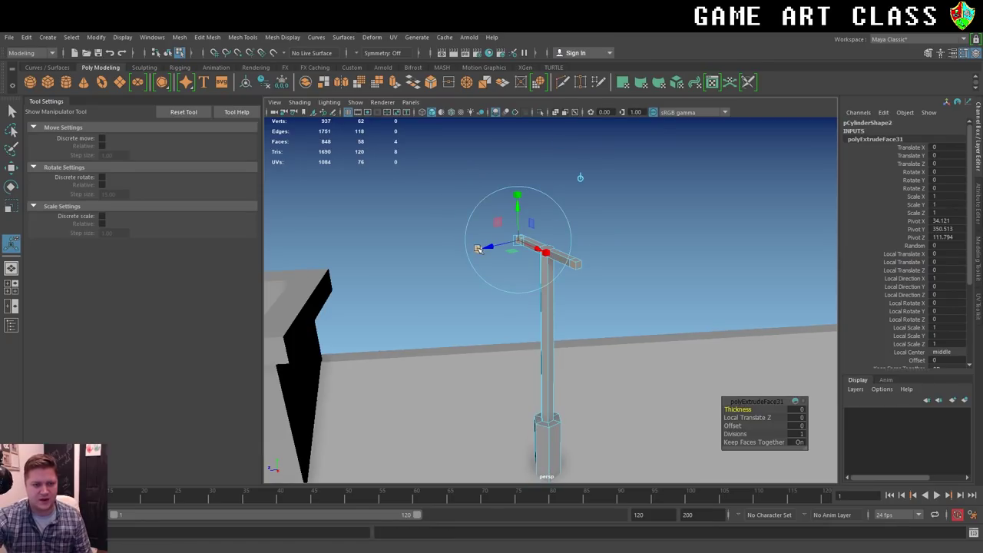
{"action": "mouse_move", "coordinate": [480, 248]}
{"action": "left_mouse_down"}
{"action": "mouse_move", "coordinate": [533, 375]}
{"action": "mouse_move", "coordinate": [542, 354]}
{"action": "mouse_move", "coordinate": [643, 340]}
{"action": "mouse_move", "coordinate": [541, 316]}
{"action": "left_mouse_up"}
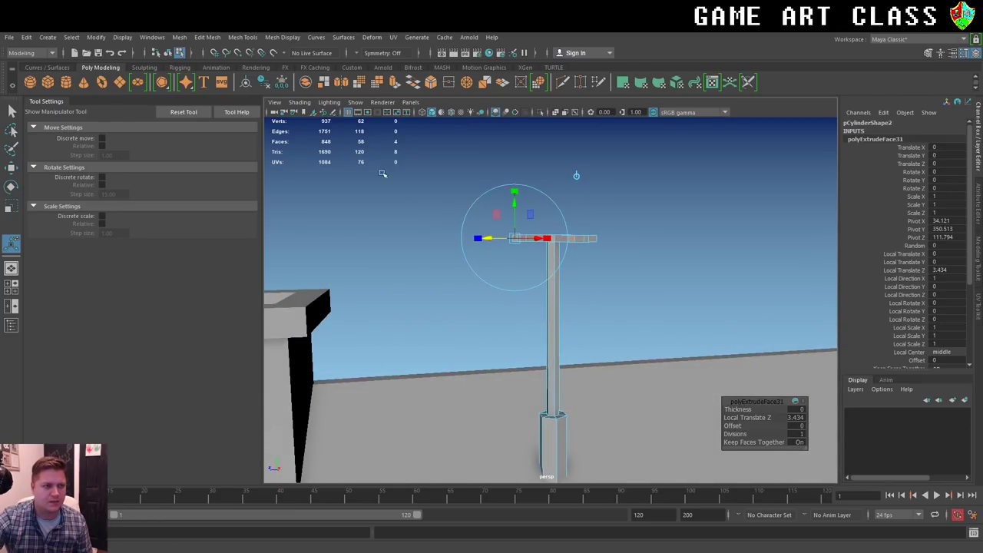
{"action": "left_click", "coordinate": [562, 82]}
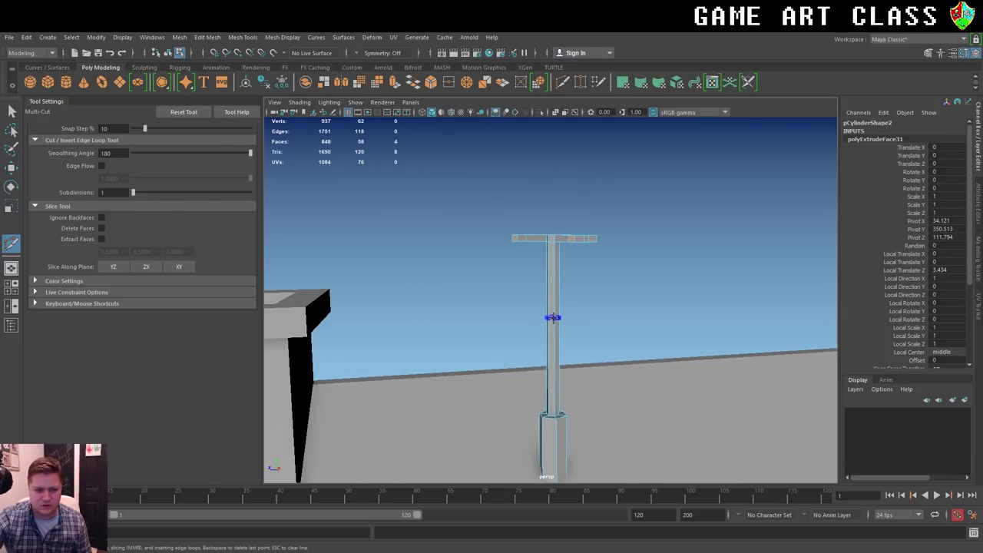
Cut two closely spaced edge loops partway down the antenna pole.
{"action": "left_click", "coordinate": [552, 317], "text": "ctrl"}
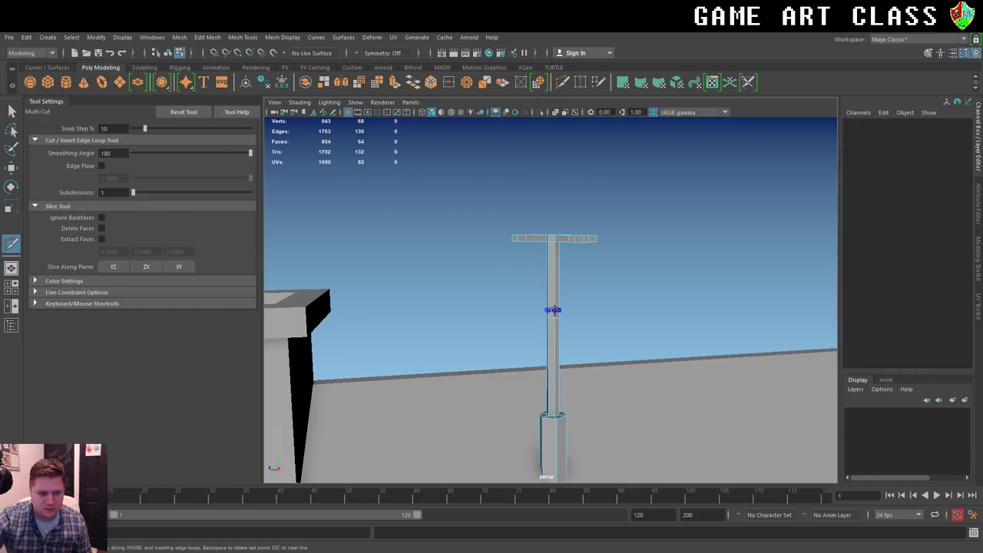
{"action": "left_click", "coordinate": [553, 310], "text": "ctrl"}
{"action": "left_click_drag", "start_coordinate": [580, 330], "coordinate": [582, 338], "text": "alt"}
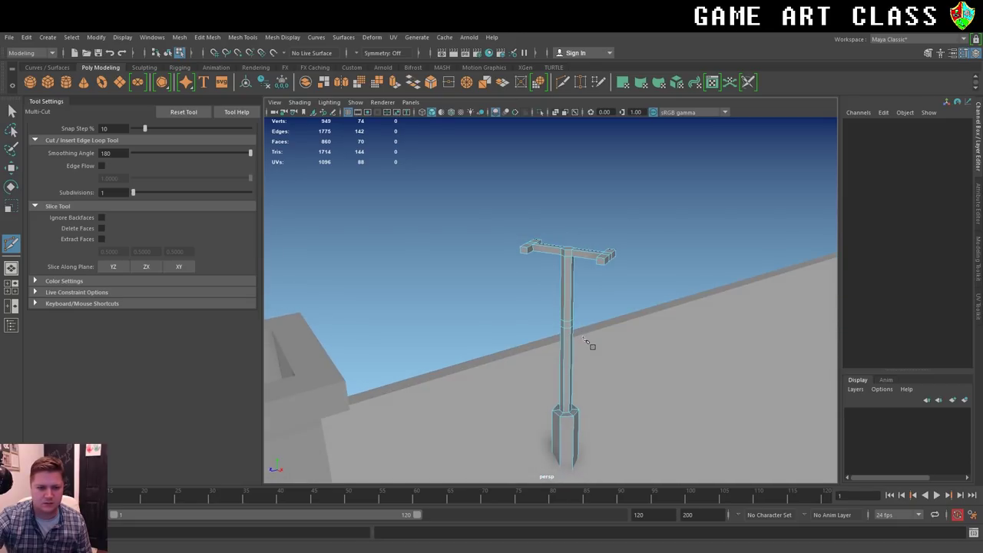
{"action": "right_click", "coordinate": [581, 338]}
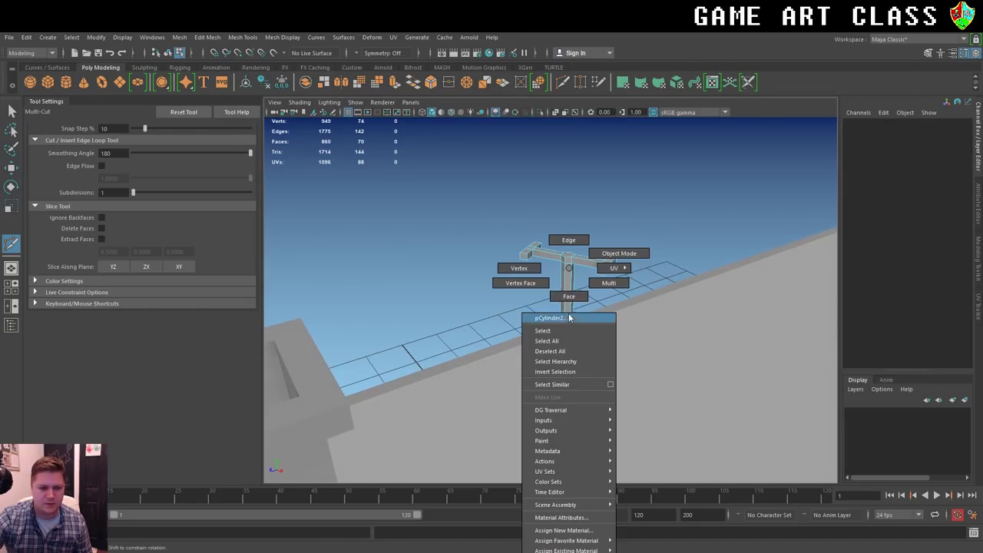
{"action": "key", "text": "w"}
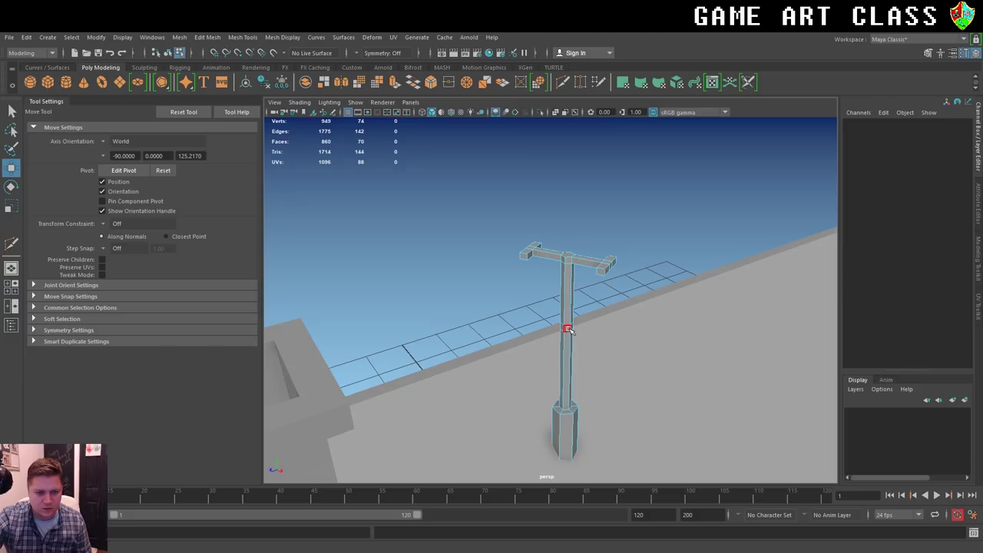
Extrude the opposite side faces between the new loops 16.642 into a longer lower crossbar.
{"action": "left_click", "coordinate": [564, 326]}
{"action": "mouse_move", "coordinate": [564, 326]}
{"action": "left_mouse_down", "text": "alt"}
{"action": "mouse_move", "coordinate": [644, 342]}
{"action": "mouse_move", "coordinate": [471, 341]}
{"action": "mouse_move", "coordinate": [486, 312]}
{"action": "left_mouse_up", "text": "alt"}
{"action": "right_click_drag", "start_coordinate": [486, 312], "coordinate": [581, 340], "text": "alt"}
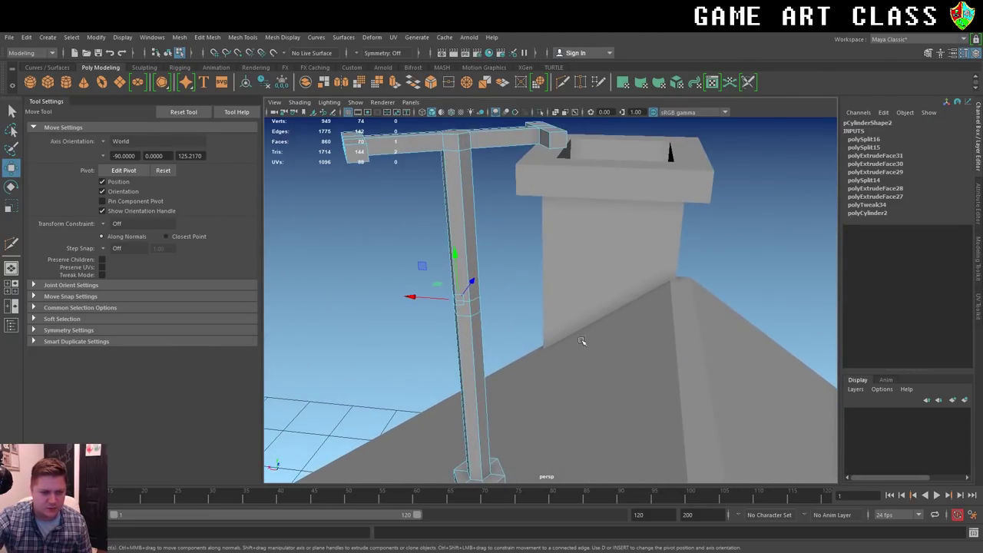
{"action": "left_click_drag", "start_coordinate": [581, 340], "coordinate": [469, 338], "text": "alt"}
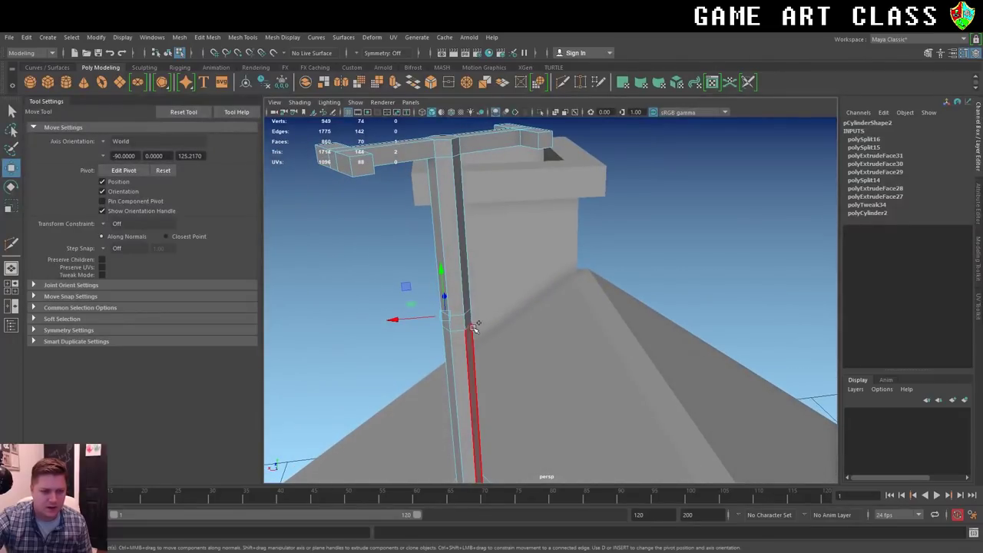
{"action": "left_click_drag", "start_coordinate": [470, 374], "coordinate": [582, 376], "text": "alt"}
{"action": "right_click_drag", "start_coordinate": [581, 377], "coordinate": [587, 372], "text": "alt"}
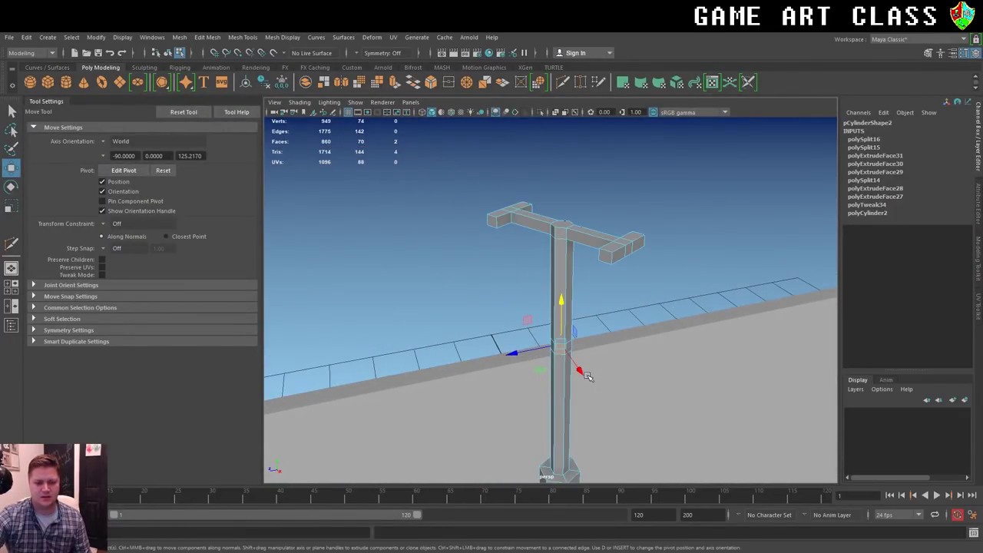
{"action": "key", "text": "ctrl+e"}
{"action": "mouse_move", "coordinate": [640, 377]}
{"action": "left_mouse_down", "text": "alt"}
{"action": "mouse_move", "coordinate": [610, 373]}
{"action": "mouse_move", "coordinate": [574, 320]}
{"action": "mouse_move", "coordinate": [619, 310]}
{"action": "left_mouse_up", "text": "alt"}
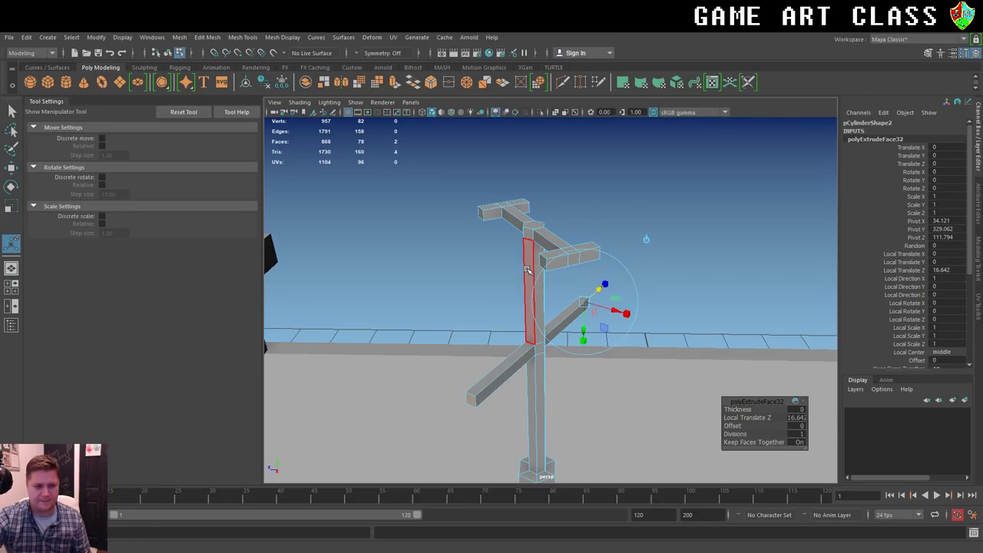
{"action": "right_click_drag", "start_coordinate": [527, 268], "coordinate": [566, 252]}
Frame the house from a higher angle to show the antenna beside the chimney.
{"action": "left_click_drag", "start_coordinate": [567, 252], "coordinate": [621, 239], "text": "alt"}
{"action": "scroll", "coordinate": [617, 307], "scroll_direction": "down", "scroll_amount": 5}
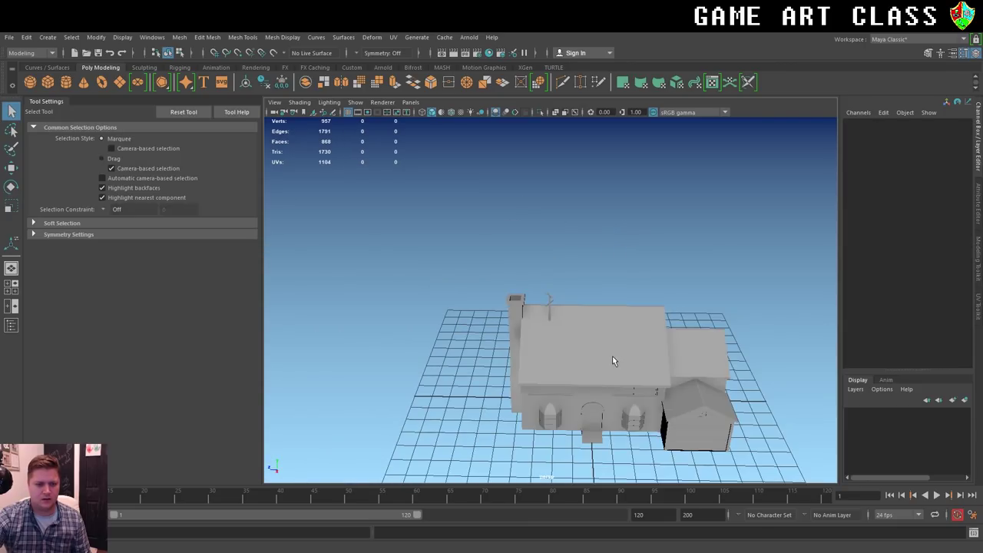
{"action": "scroll", "coordinate": [572, 365], "scroll_direction": "down", "scroll_amount": 2}
{"action": "scroll", "coordinate": [534, 372], "scroll_direction": "up", "scroll_amount": 4}
{"action": "left_click_drag", "start_coordinate": [524, 352], "coordinate": [519, 292], "text": "alt"}
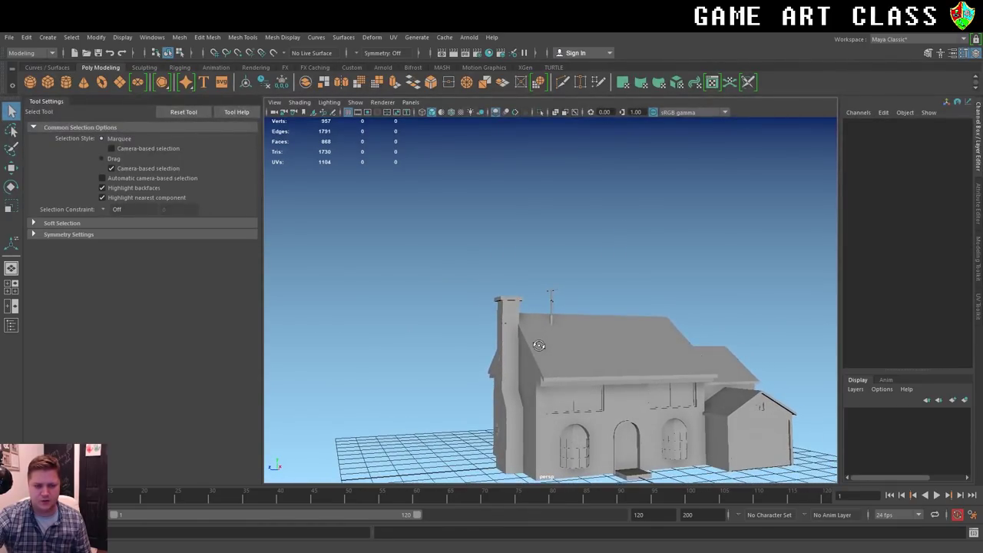
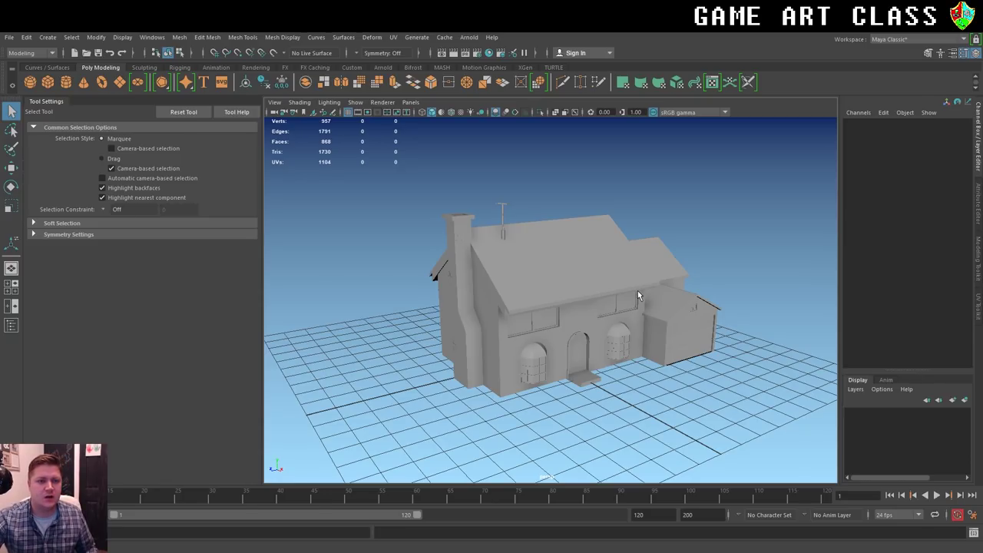
In textured display, create a new Lambert material (lambert2) with a pink Color.
{"action": "left_click", "coordinate": [501, 53]}
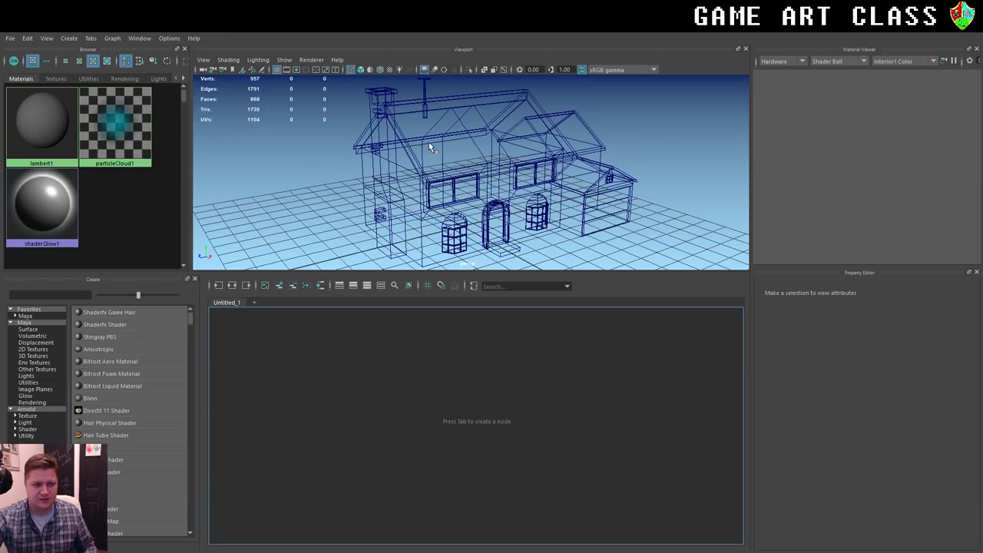
{"action": "key", "text": "6"}
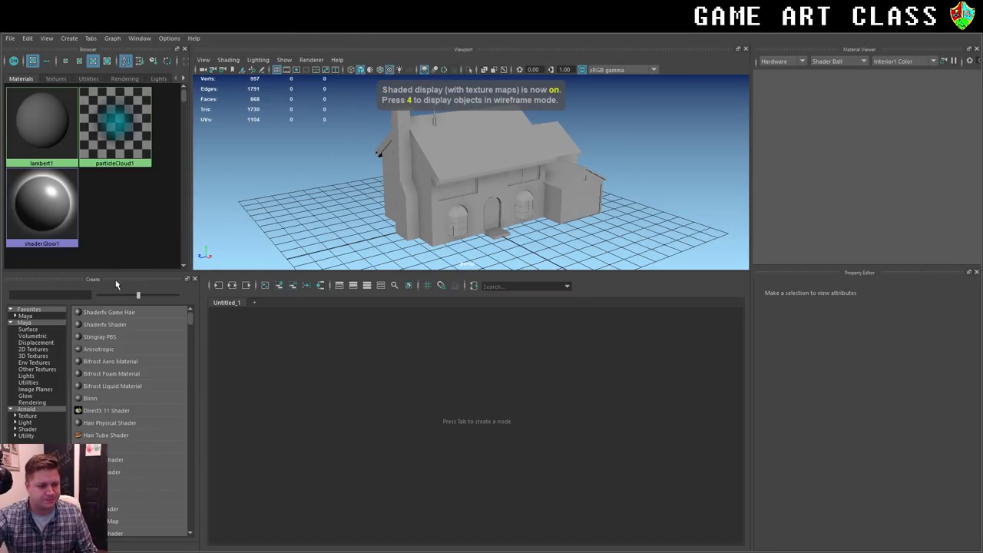
{"action": "left_click", "coordinate": [109, 448]}
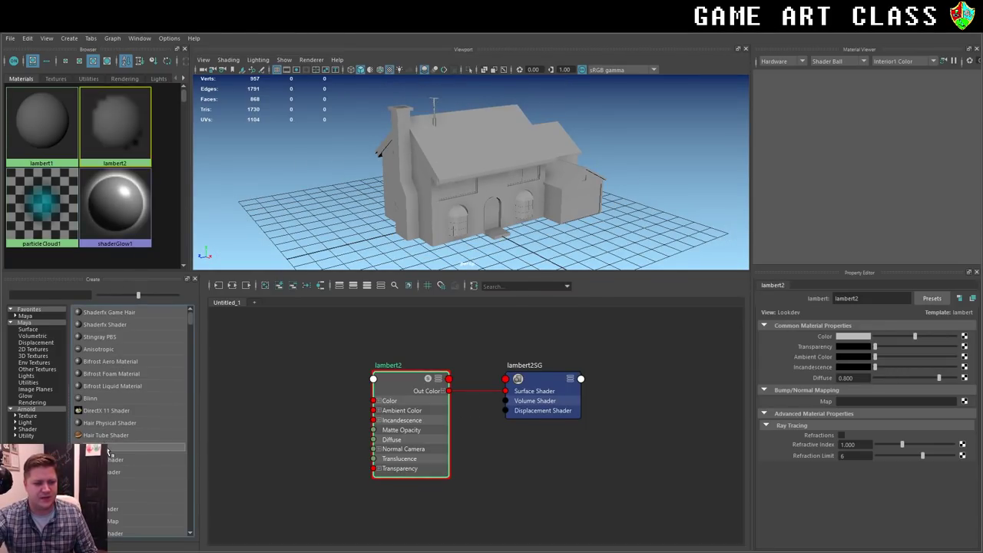
{"action": "left_click", "coordinate": [863, 338]}
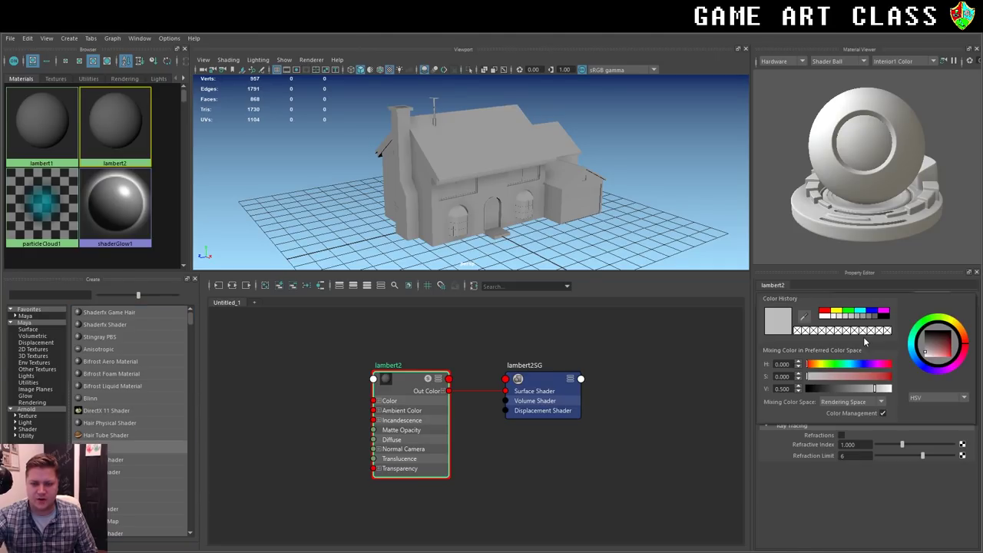
{"action": "left_click", "coordinate": [820, 324]}
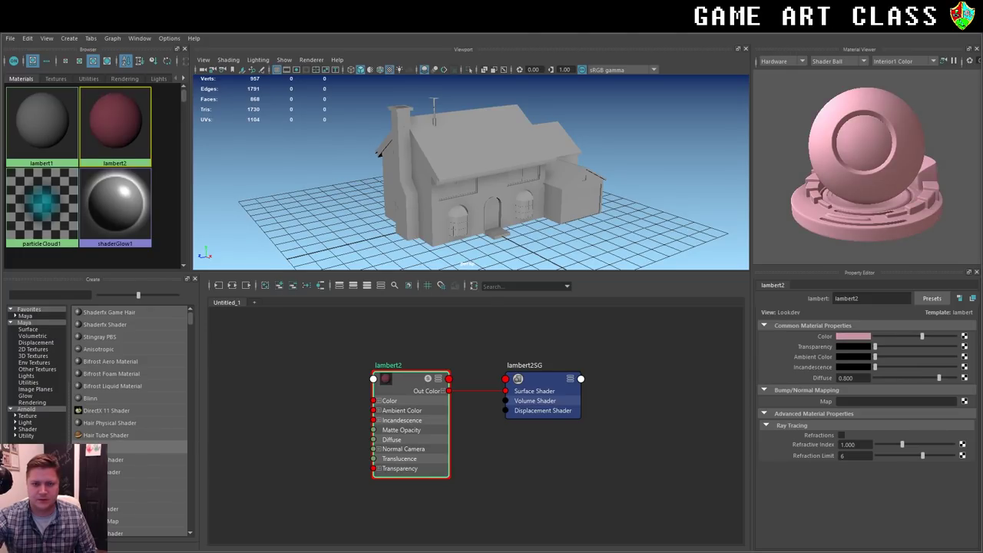
Assign the pink lambert2 material to the house walls and frame the house.
{"action": "left_click_drag", "start_coordinate": [552, 187], "coordinate": [505, 185], "text": "alt"}
{"action": "left_click", "coordinate": [486, 188]}
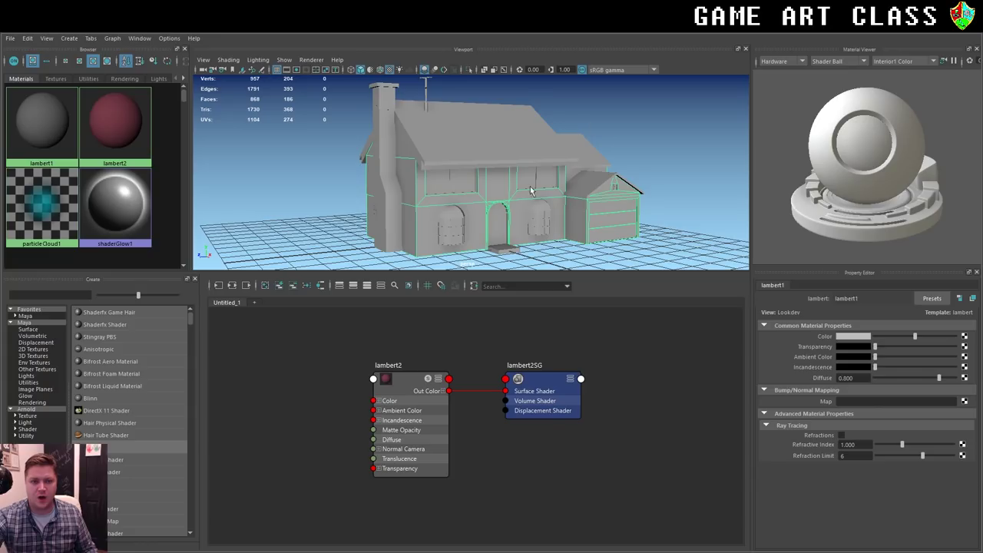
{"action": "right_click", "coordinate": [121, 125]}
{"action": "left_click", "coordinate": [126, 96]}
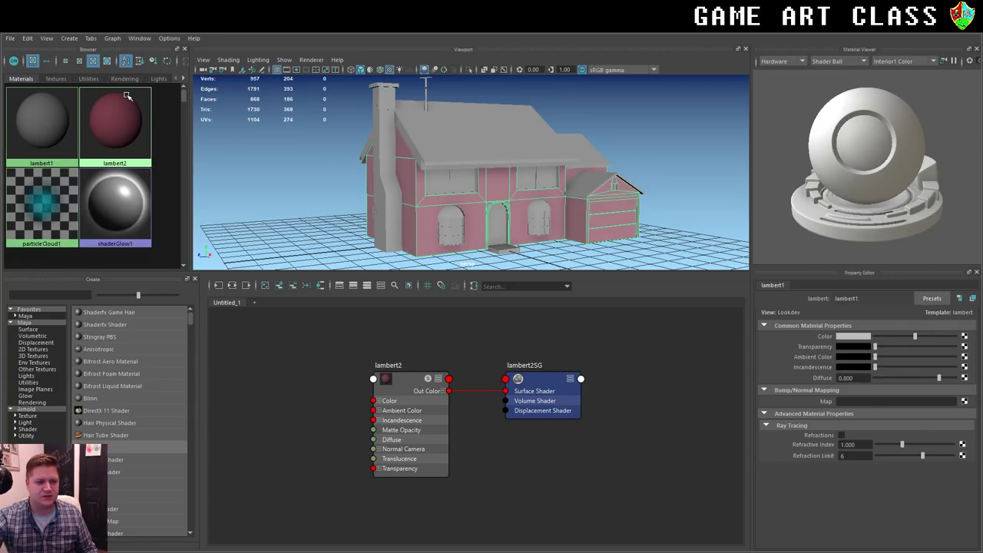
{"action": "left_click", "coordinate": [280, 151]}
{"action": "key", "text": "f"}
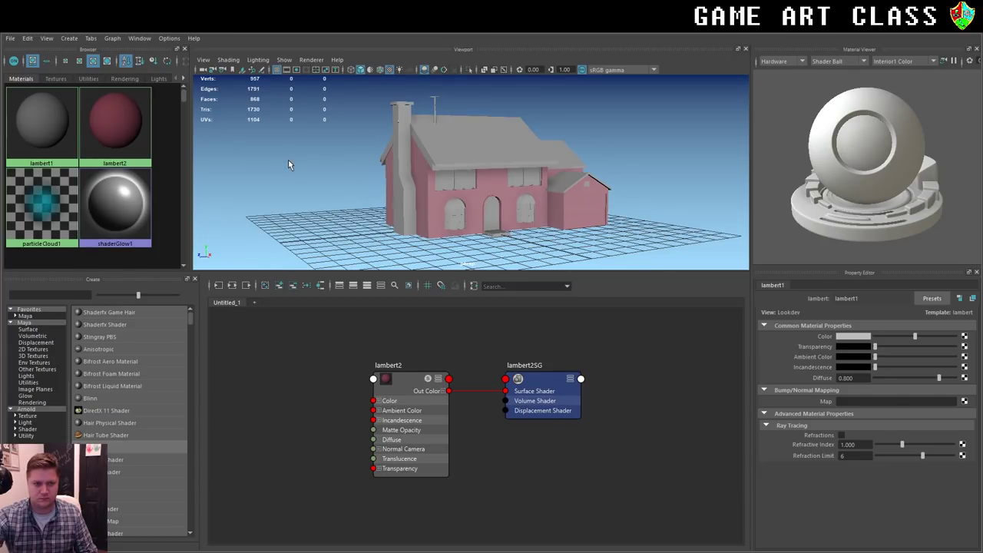
{"action": "left_click_drag", "start_coordinate": [288, 160], "coordinate": [297, 167], "text": "alt"}
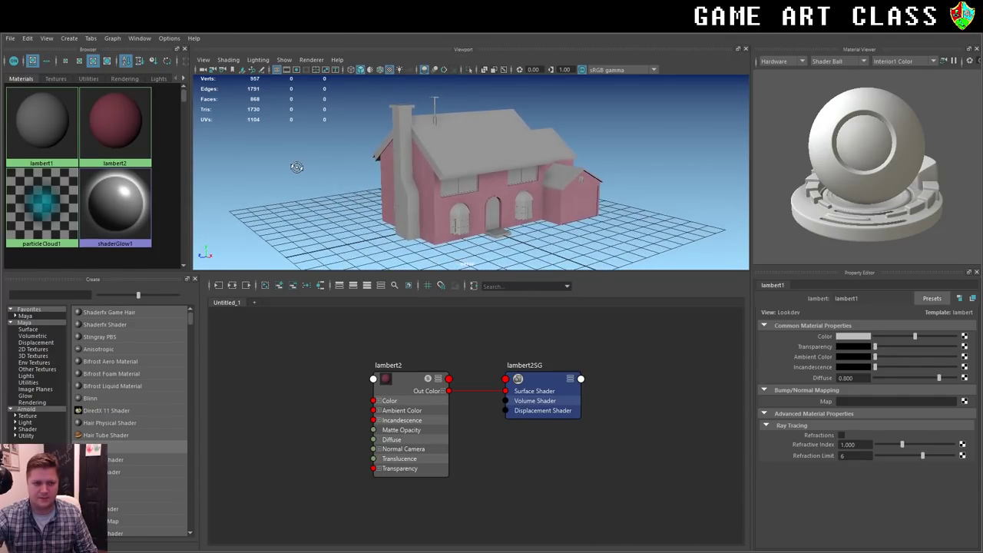
{"action": "scroll", "coordinate": [548, 198], "scroll_direction": "up", "scroll_amount": 2}
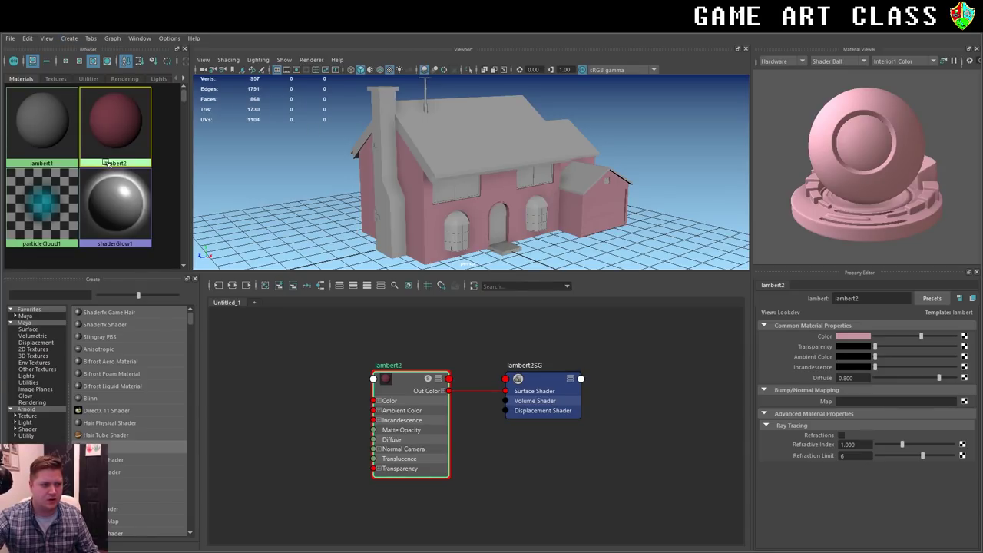
{"action": "double_click", "coordinate": [875, 298]}
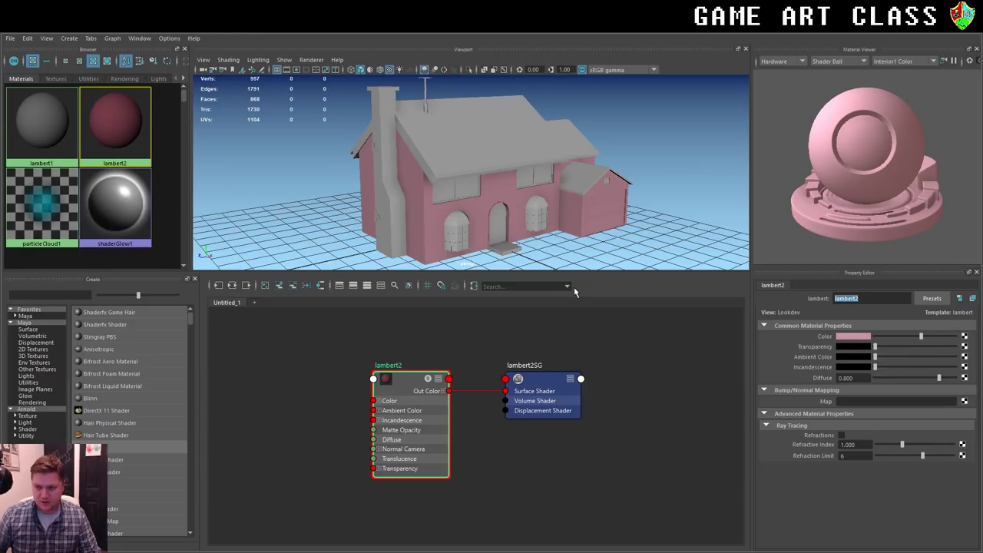
Rename the lambert2 material to Pink.
{"action": "left_click", "coordinate": [871, 298]}
{"action": "key", "text": "ctrl+a"}
{"action": "type", "text": "H"}
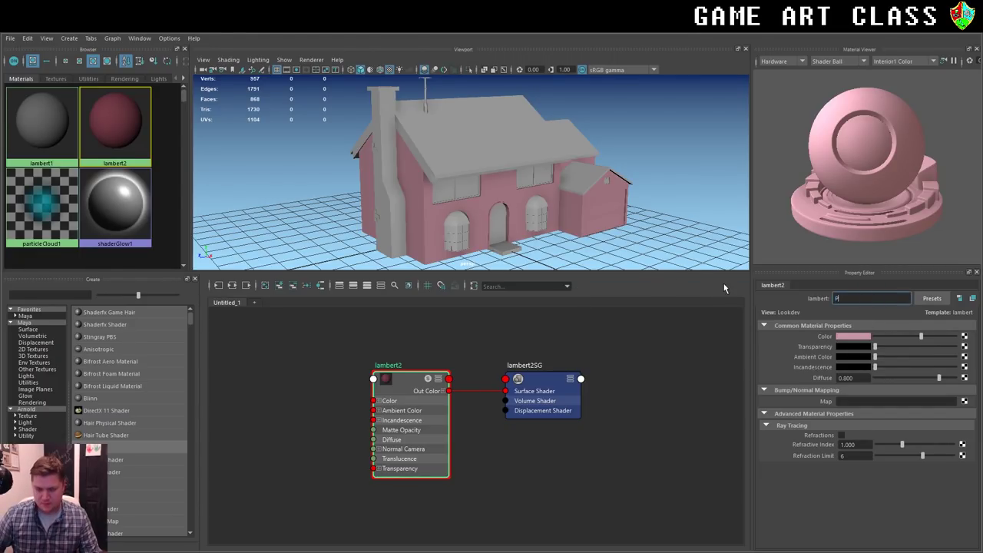
{"action": "key", "text": "Return"}
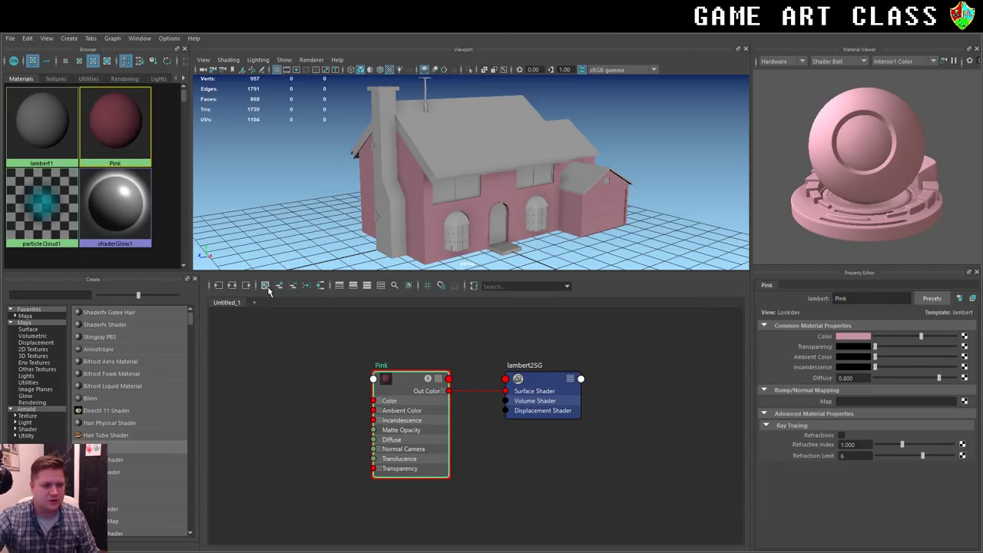
Create a new Lambert material named Brown and give it a dark brown colour.
{"action": "left_click", "coordinate": [266, 285]}
{"action": "left_click", "coordinate": [108, 448]}
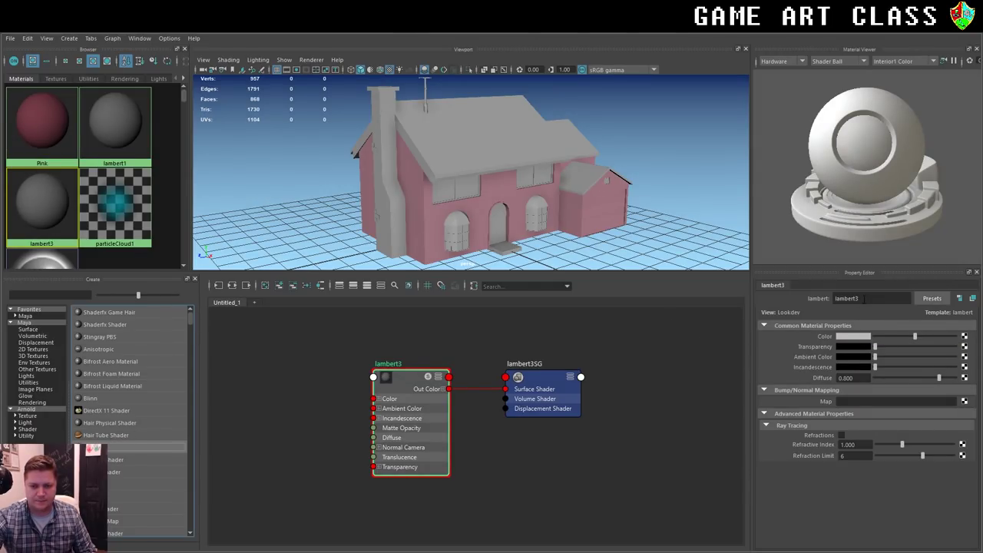
{"action": "double_click", "coordinate": [853, 298]}
{"action": "type", "text": "Brown"}
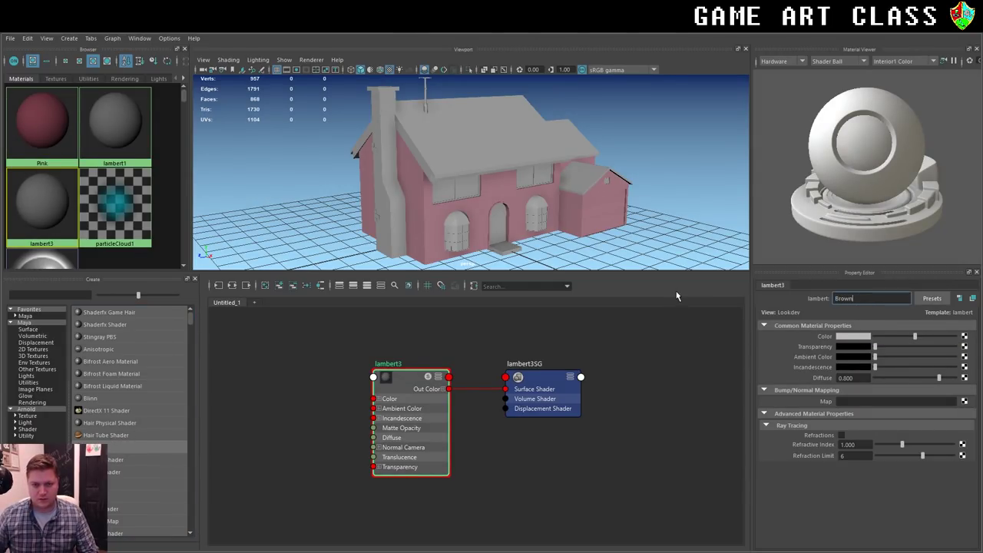
{"action": "key", "text": "Return"}
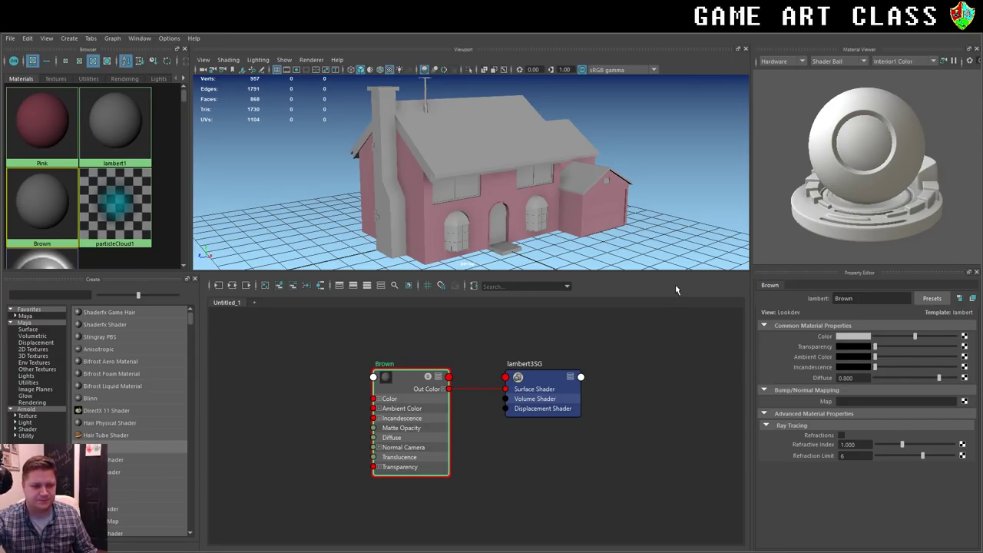
{"action": "left_click", "coordinate": [858, 342]}
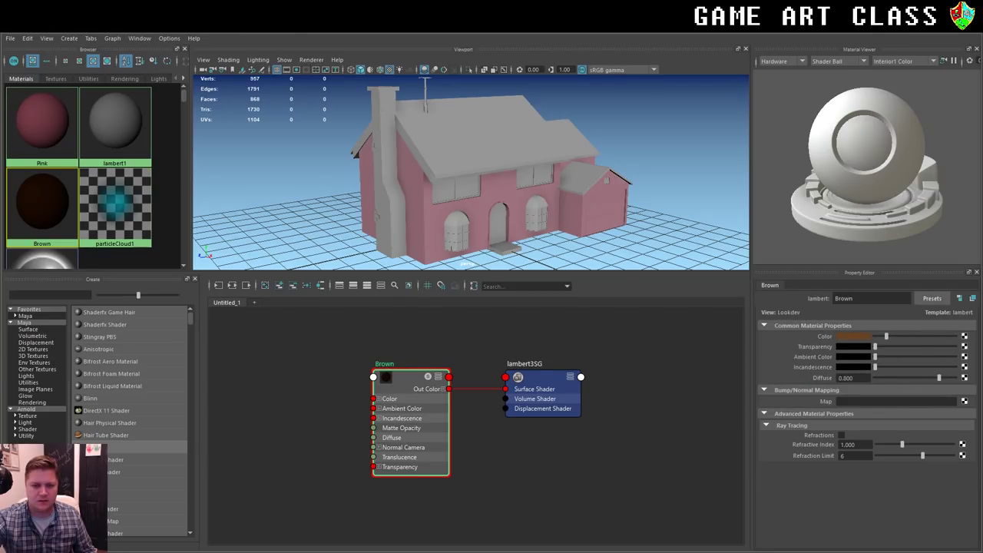
Apply Brown to the main, annex and back roofs, the under-roof band, the doors and the upper window.
{"action": "left_click", "coordinate": [453, 133]}
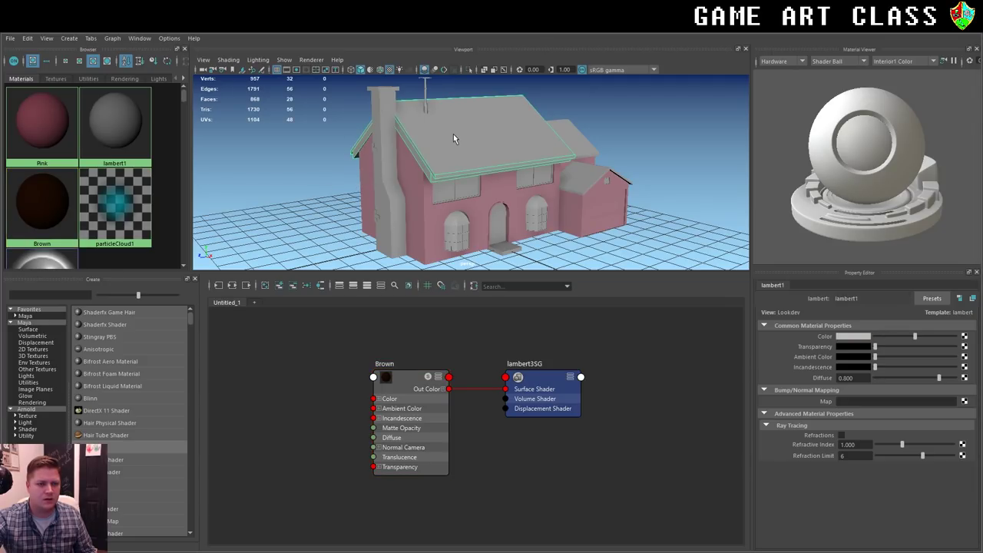
{"action": "middle_click_drag", "start_coordinate": [54, 195], "coordinate": [459, 132]}
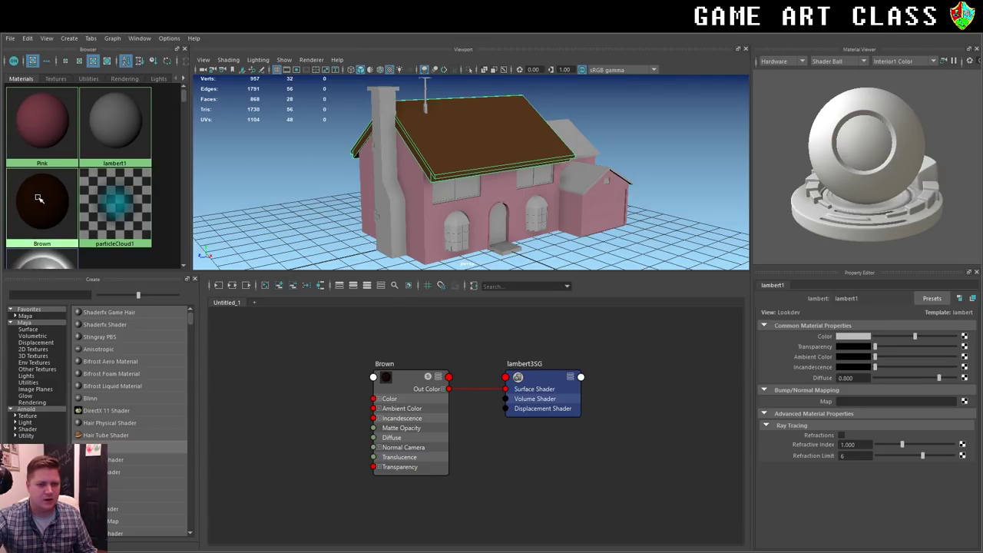
{"action": "middle_click_drag", "start_coordinate": [39, 198], "coordinate": [461, 183]}
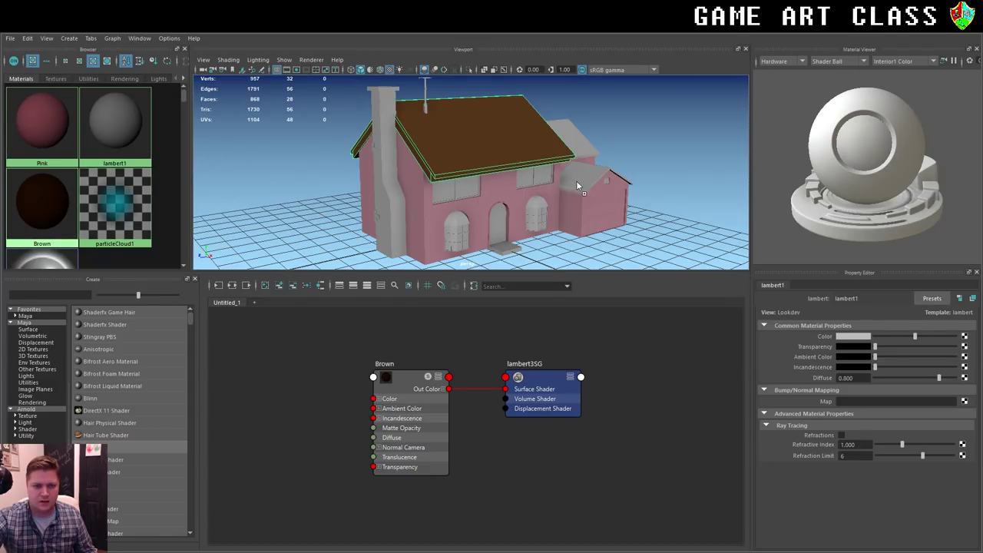
{"action": "middle_click_drag", "start_coordinate": [577, 185], "coordinate": [580, 183]}
{"action": "middle_click_drag", "start_coordinate": [39, 198], "coordinate": [512, 180]}
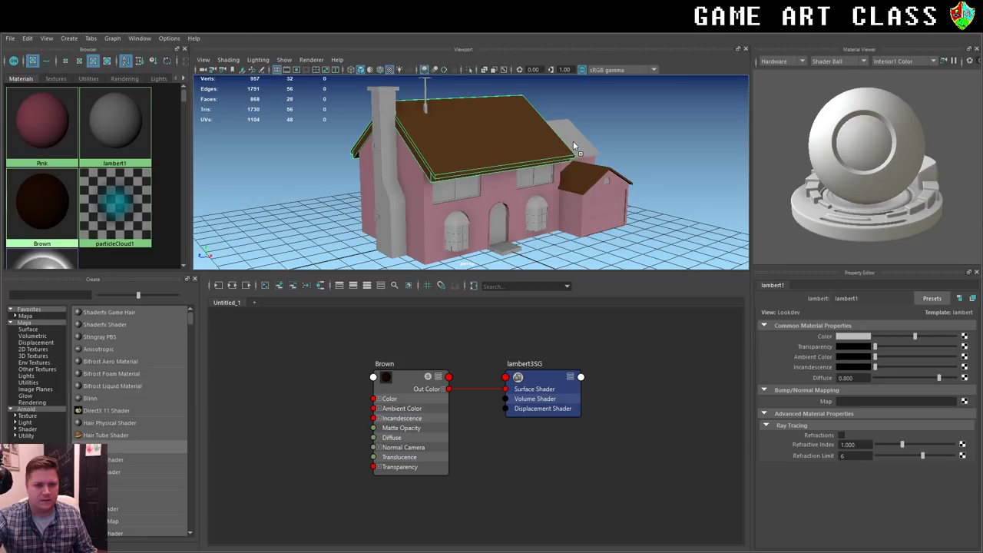
{"action": "middle_click_drag", "start_coordinate": [573, 144], "coordinate": [572, 146]}
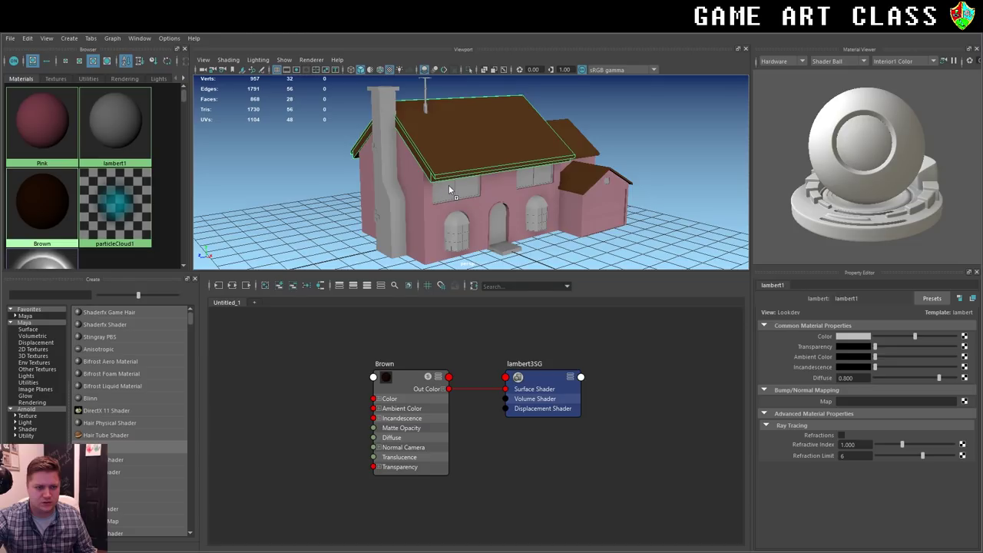
{"action": "middle_click_drag", "start_coordinate": [59, 207], "coordinate": [452, 185]}
{"action": "mouse_move", "coordinate": [42, 201]}
{"action": "middle_mouse_down"}
{"action": "mouse_move", "coordinate": [475, 225]}
{"action": "mouse_move", "coordinate": [461, 227]}
{"action": "middle_mouse_up"}
{"action": "mouse_move", "coordinate": [39, 204]}
{"action": "middle_mouse_down"}
{"action": "mouse_move", "coordinate": [513, 200]}
{"action": "mouse_move", "coordinate": [542, 211]}
{"action": "middle_mouse_up"}
{"action": "middle_click_drag", "start_coordinate": [40, 205], "coordinate": [535, 182]}
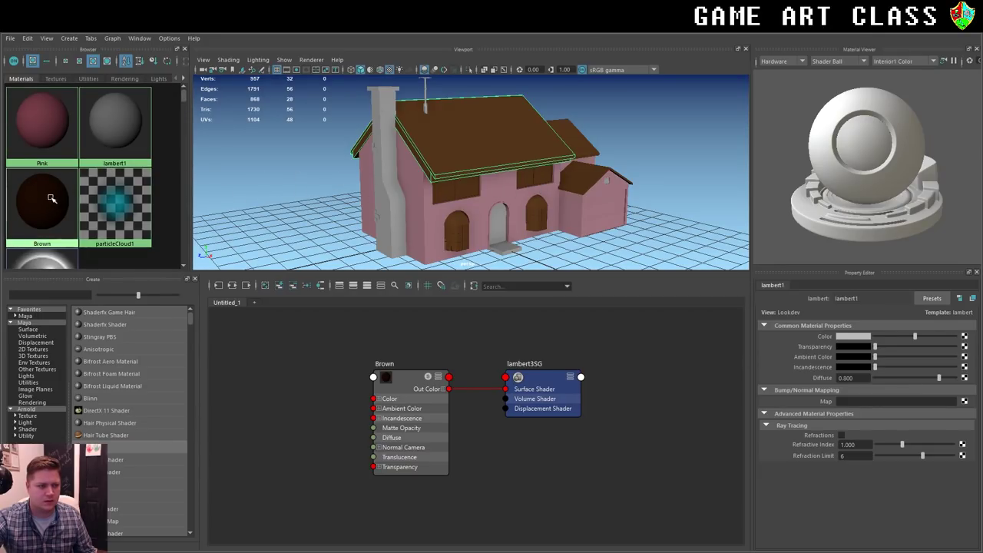
{"action": "middle_click_drag", "start_coordinate": [53, 198], "coordinate": [573, 190]}
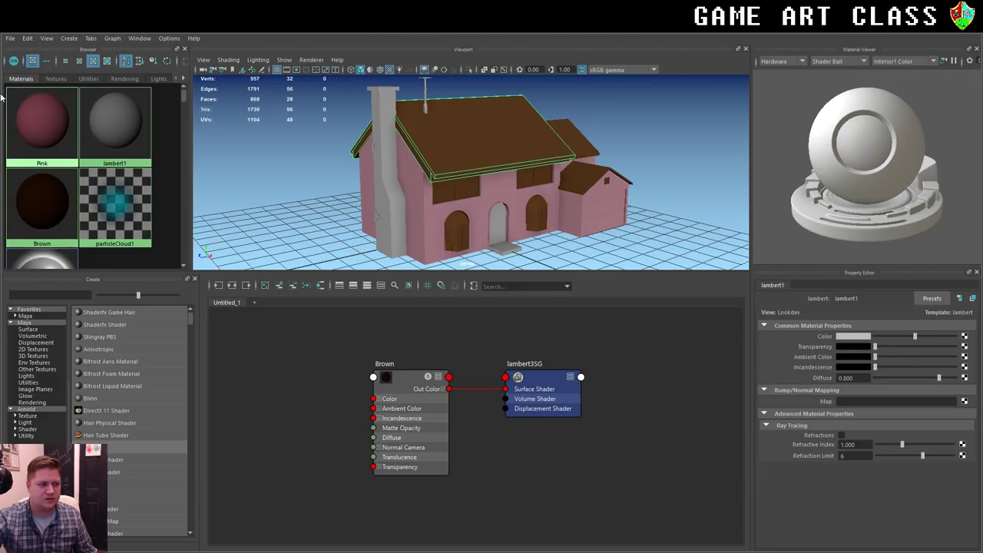
Split the combined roof mesh into separate pieces with Mesh > Separate, then deselect.
{"action": "left_click", "coordinate": [35, 115]}
{"action": "middle_click_drag", "start_coordinate": [47, 113], "coordinate": [390, 165]}
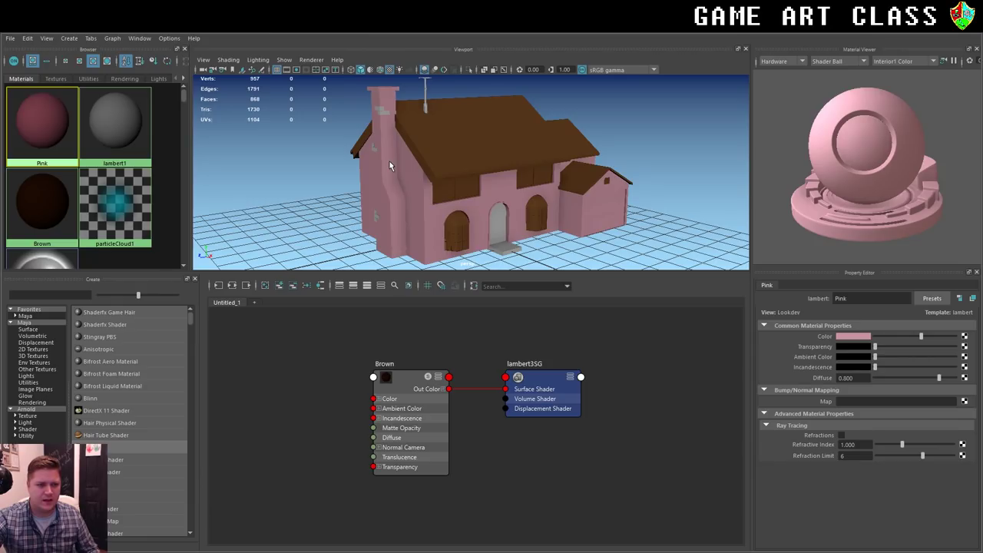
{"action": "left_click_drag", "start_coordinate": [387, 165], "coordinate": [516, 184], "text": "alt"}
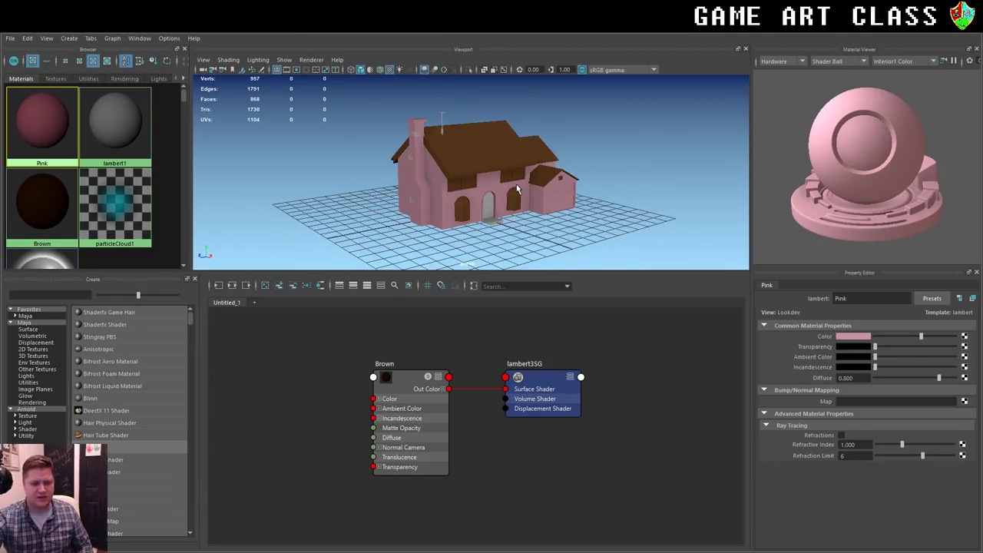
{"action": "left_click", "coordinate": [428, 145]}
{"action": "scroll", "coordinate": [450, 154], "scroll_direction": "up", "scroll_amount": 3}
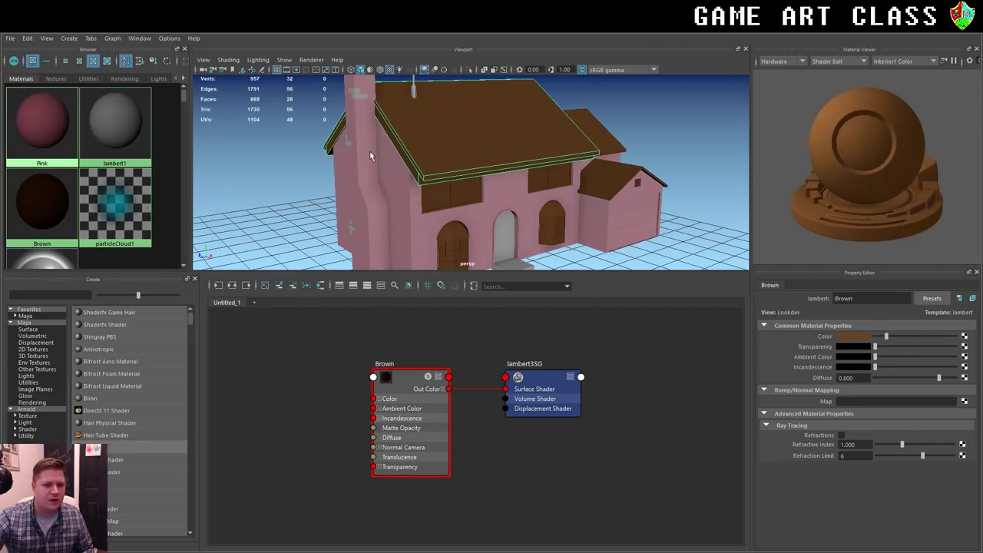
{"action": "left_click_drag", "start_coordinate": [367, 34], "coordinate": [415, 322]}
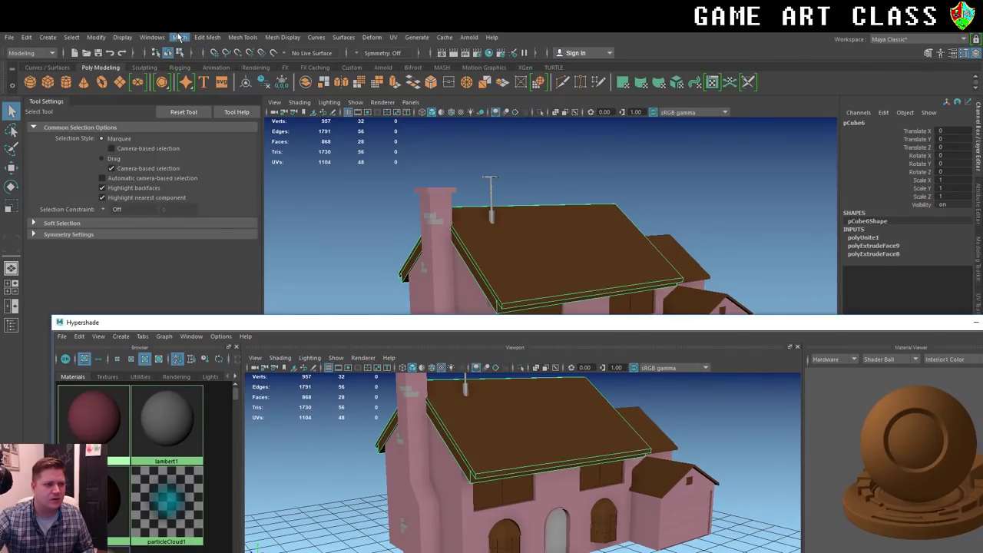
{"action": "left_click", "coordinate": [179, 37]}
{"action": "left_click", "coordinate": [201, 83]}
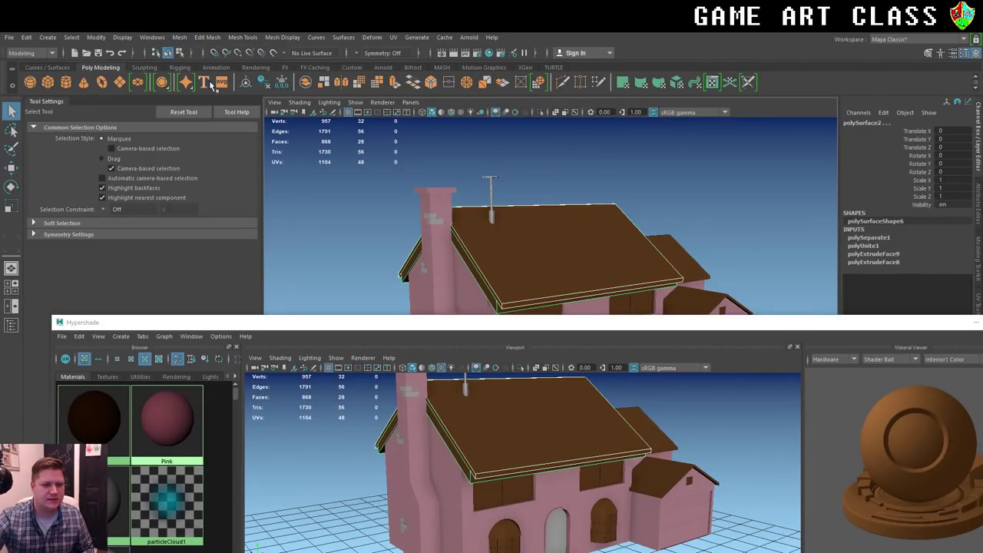
{"action": "left_click", "coordinate": [526, 258]}
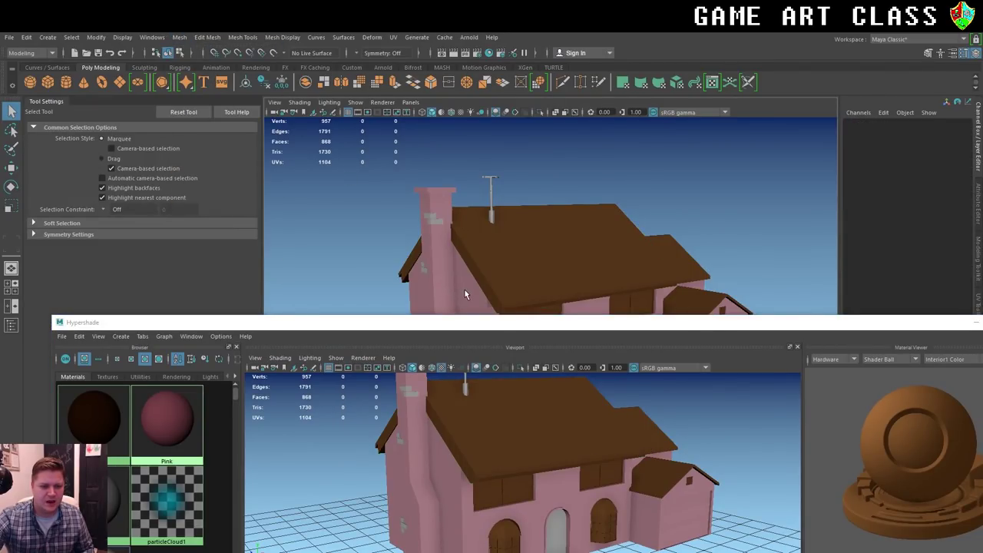
Maximize the Hypershade window and clear its node graph.
{"action": "left_click_drag", "start_coordinate": [691, 323], "coordinate": [666, 259]}
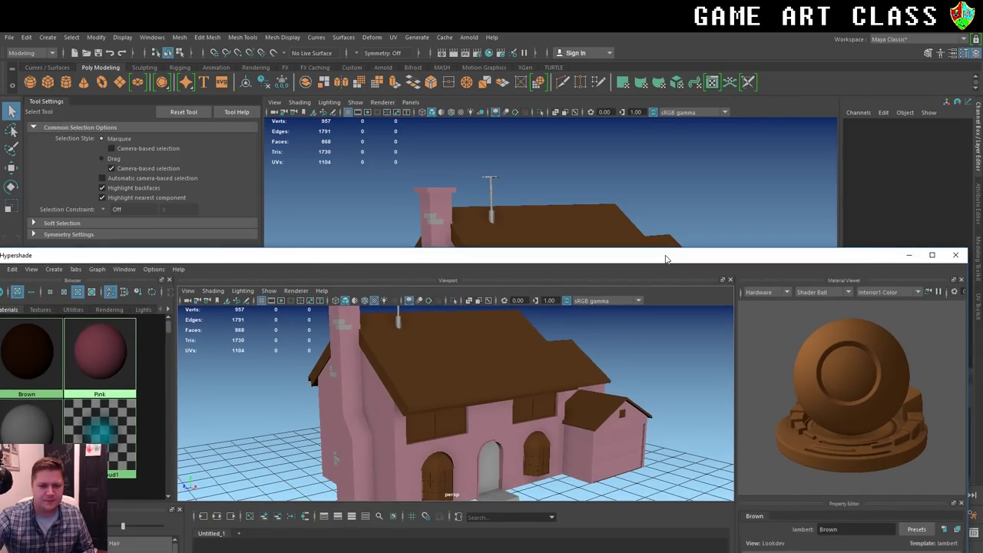
{"action": "double_click", "coordinate": [666, 259]}
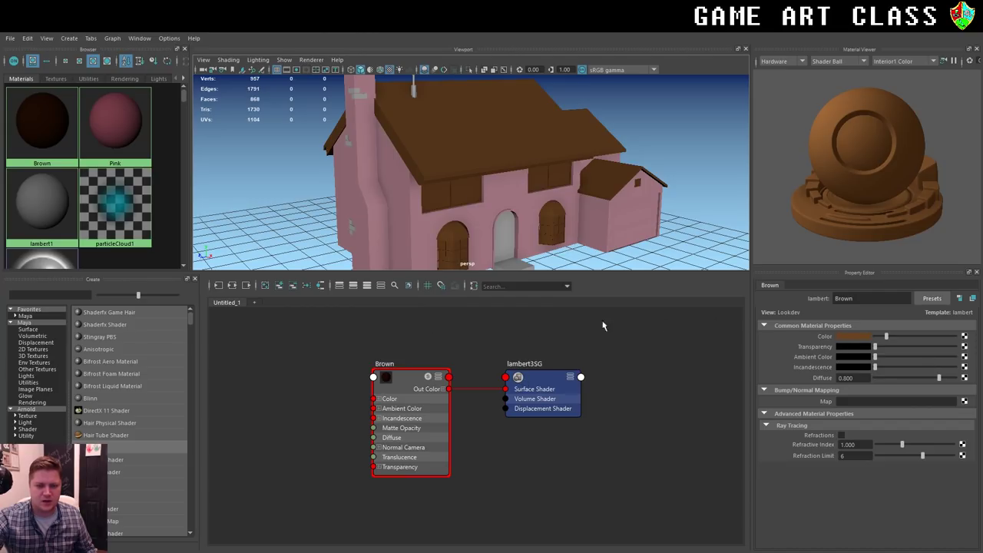
{"action": "left_click", "coordinate": [265, 285]}
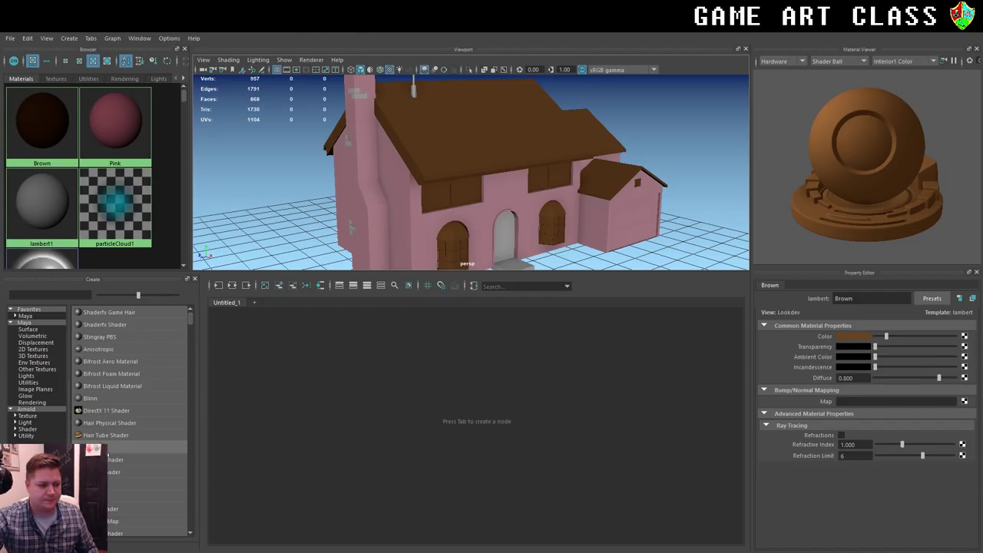
Create a Lambert material named Grey with a near-black colour.
{"action": "left_click", "coordinate": [99, 447]}
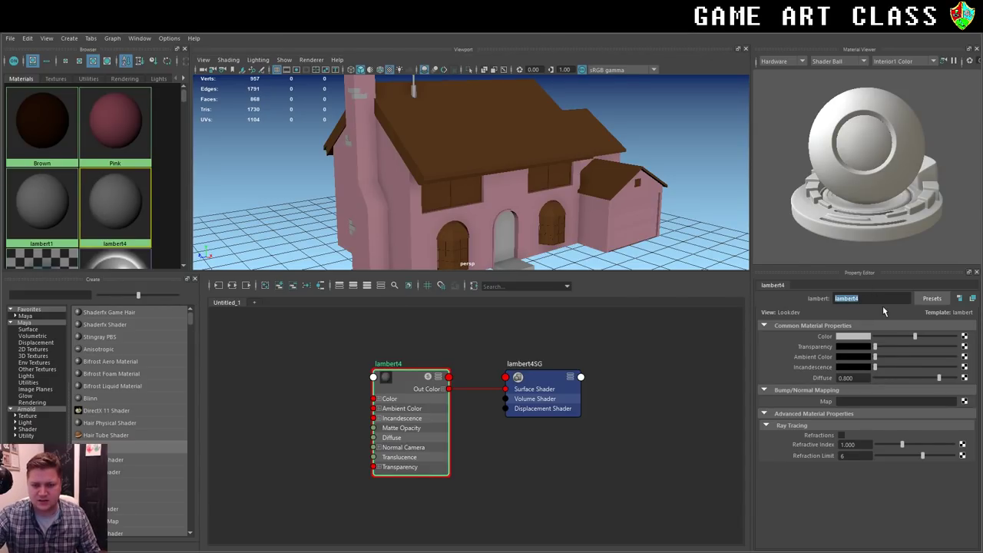
{"action": "left_click", "coordinate": [875, 299]}
{"action": "left_click_drag", "start_coordinate": [882, 301], "coordinate": [792, 301]}
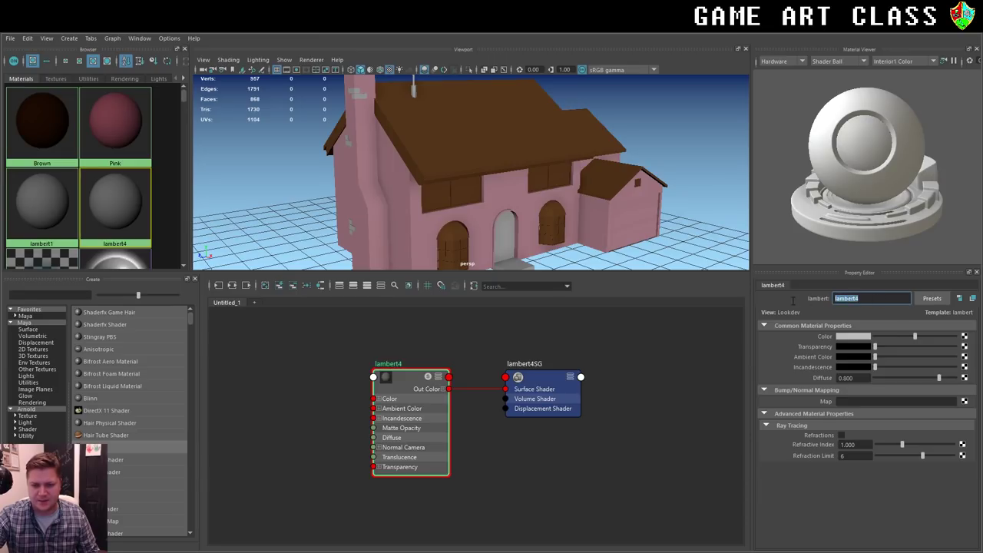
{"action": "type", "text": "Grey"}
{"action": "key", "text": "Return"}
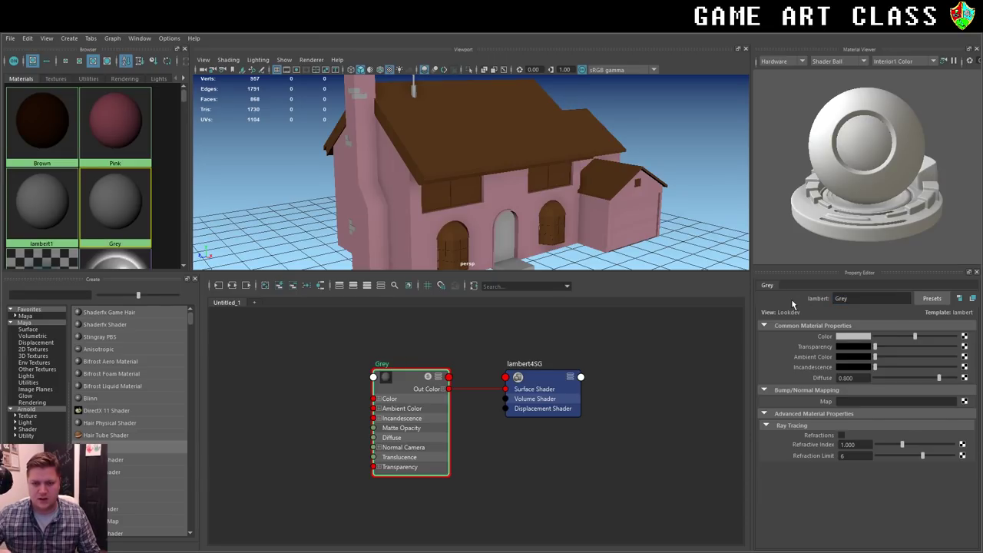
{"action": "left_click", "coordinate": [865, 338]}
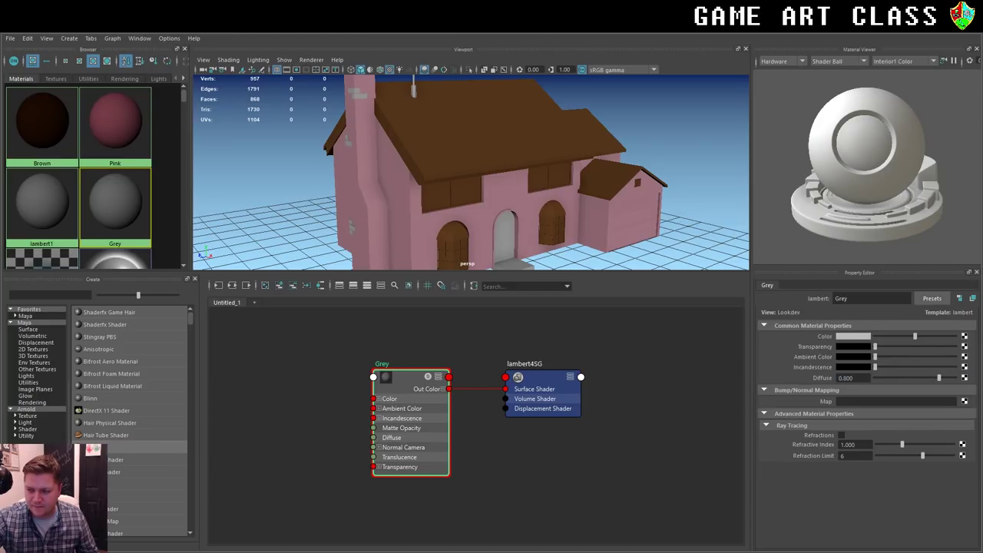
{"action": "left_click_drag", "start_coordinate": [913, 336], "coordinate": [877, 336]}
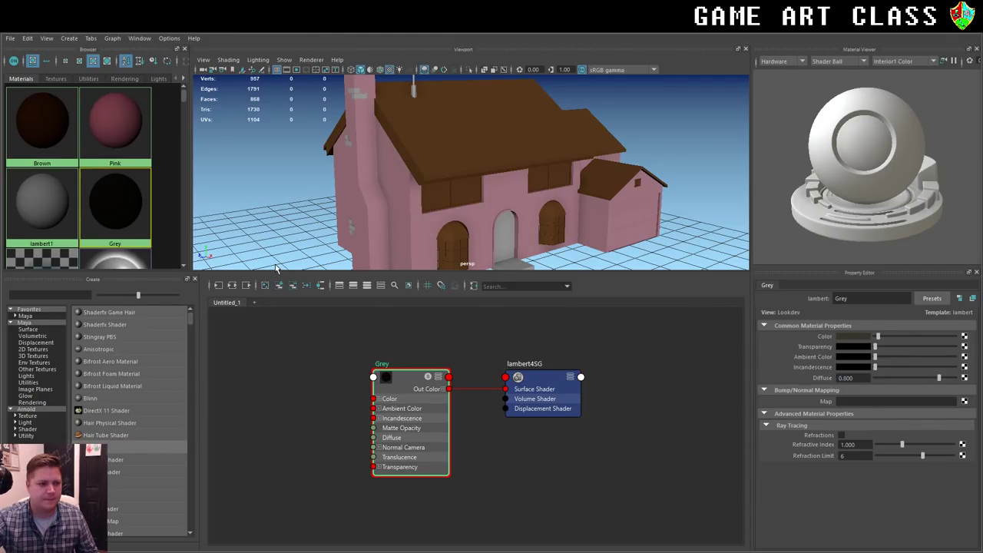
Select the roof to check its lighter brown, then deselect and clear the Grey network from the graph.
{"action": "left_click_drag", "start_coordinate": [276, 268], "coordinate": [396, 174], "text": "alt"}
{"action": "left_click", "coordinate": [396, 175]}
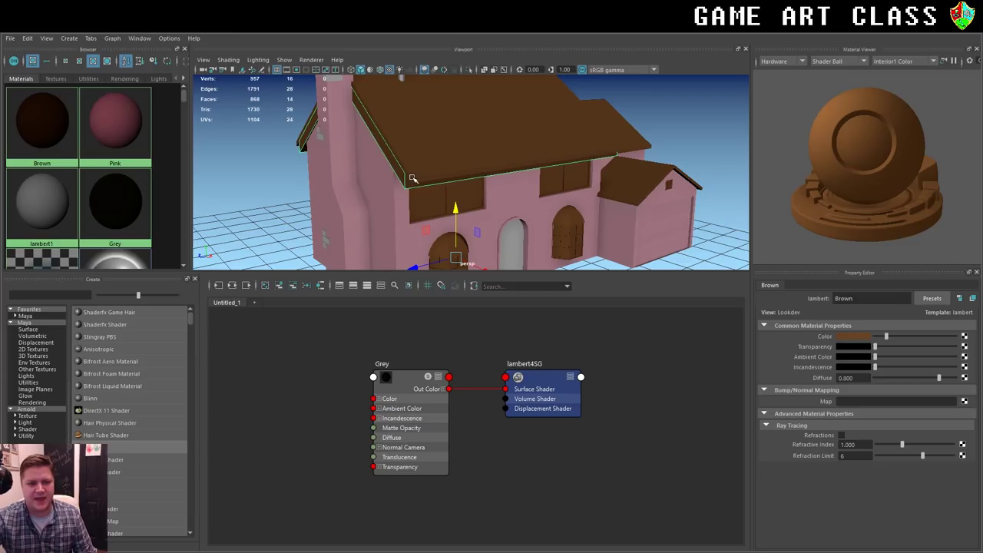
{"action": "right_click_drag", "start_coordinate": [120, 201], "coordinate": [127, 175]}
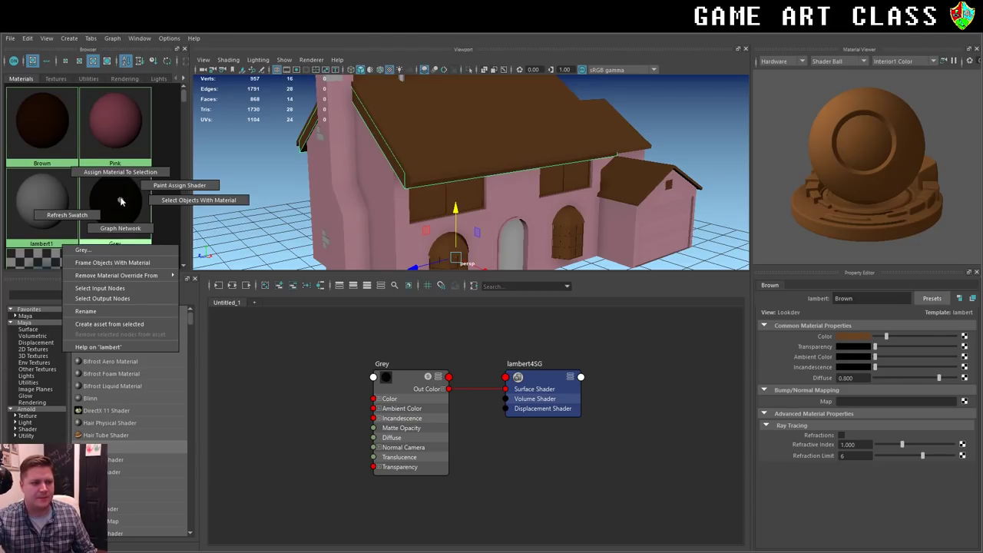
{"action": "left_click", "coordinate": [244, 138]}
{"action": "key", "text": "a"}
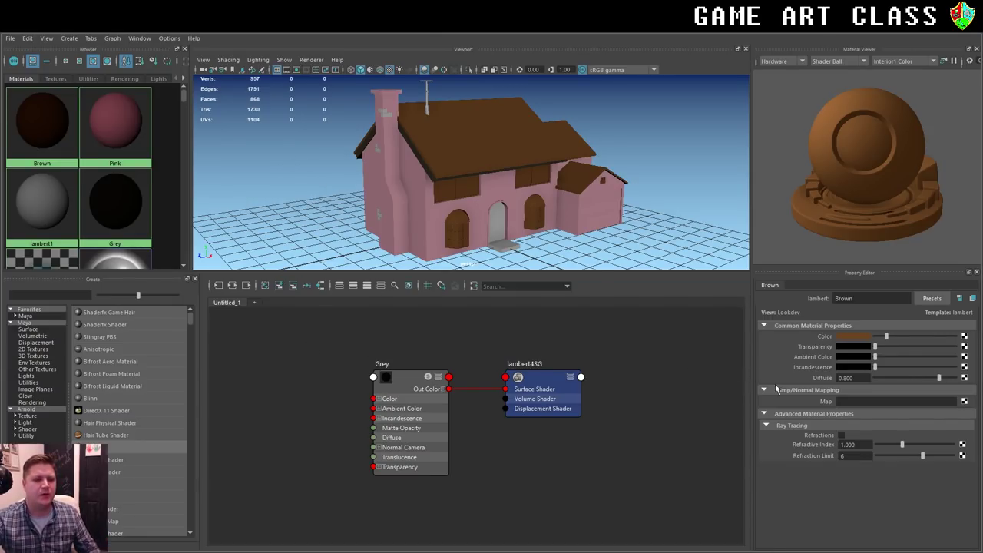
{"action": "left_click", "coordinate": [264, 285]}
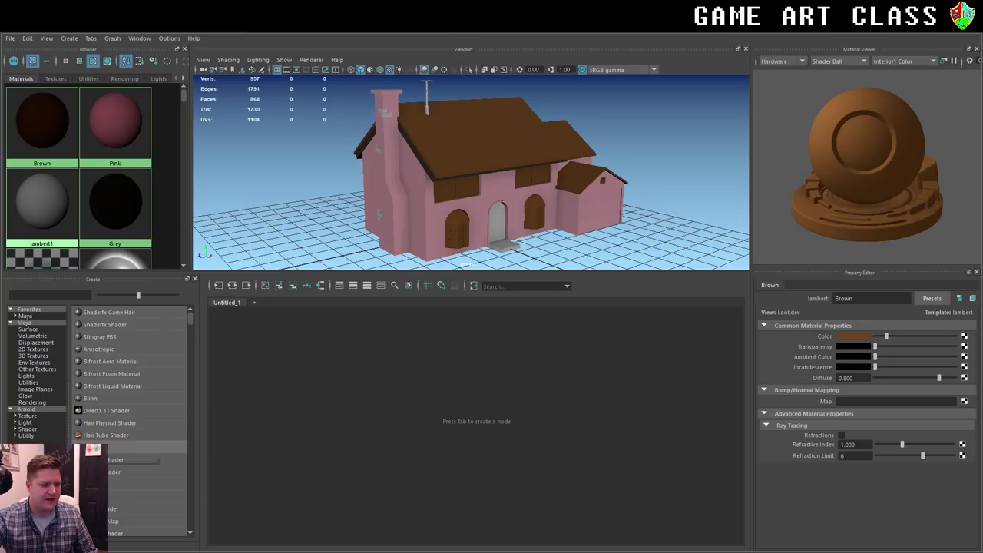
Create lambert5, rename it Blue after fixing the capitalisation, and open its colour picker.
{"action": "left_click", "coordinate": [108, 447]}
{"action": "left_click", "coordinate": [865, 298]}
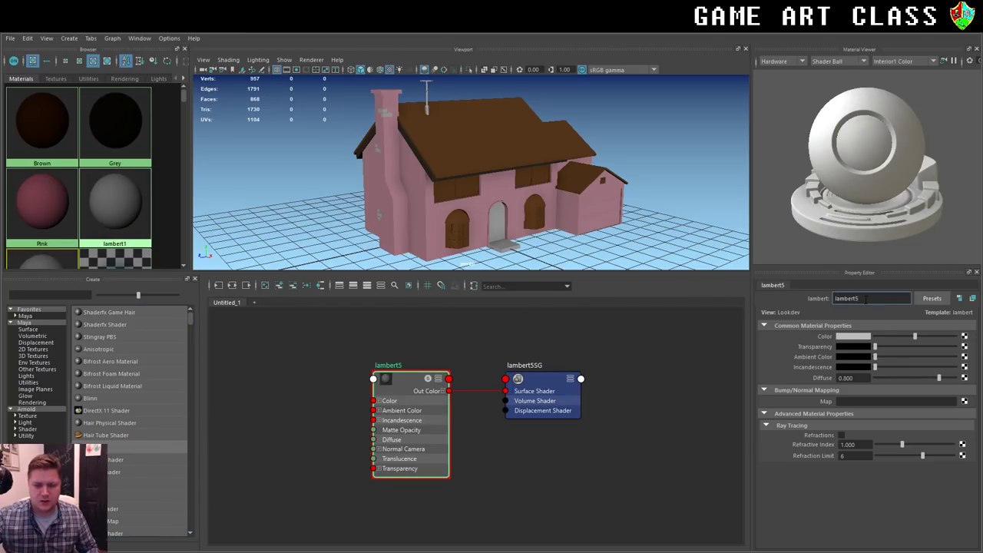
{"action": "key", "text": "BackSpace"}
{"action": "key", "text": "BackSpace"}
{"action": "type", "text": "Blue"}
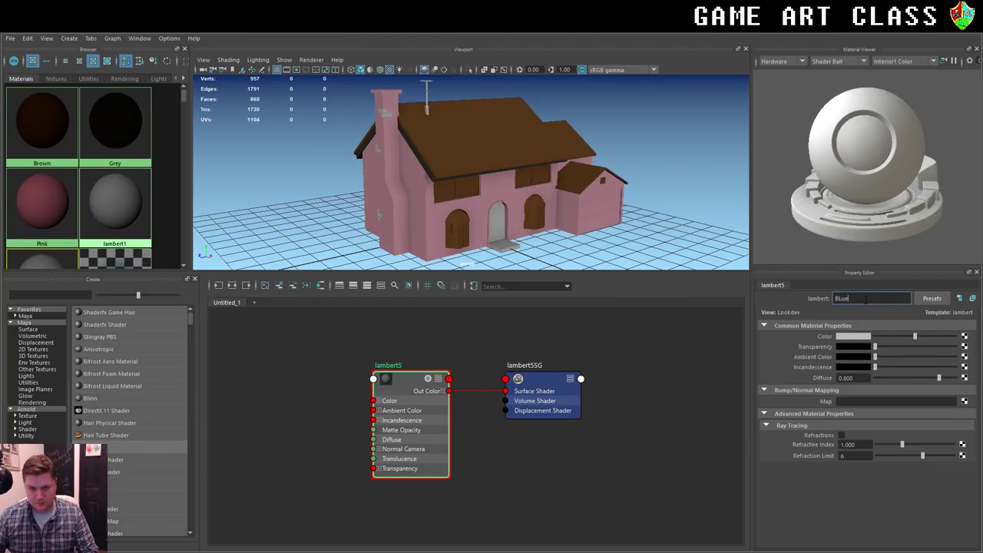
{"action": "key", "text": "Return"}
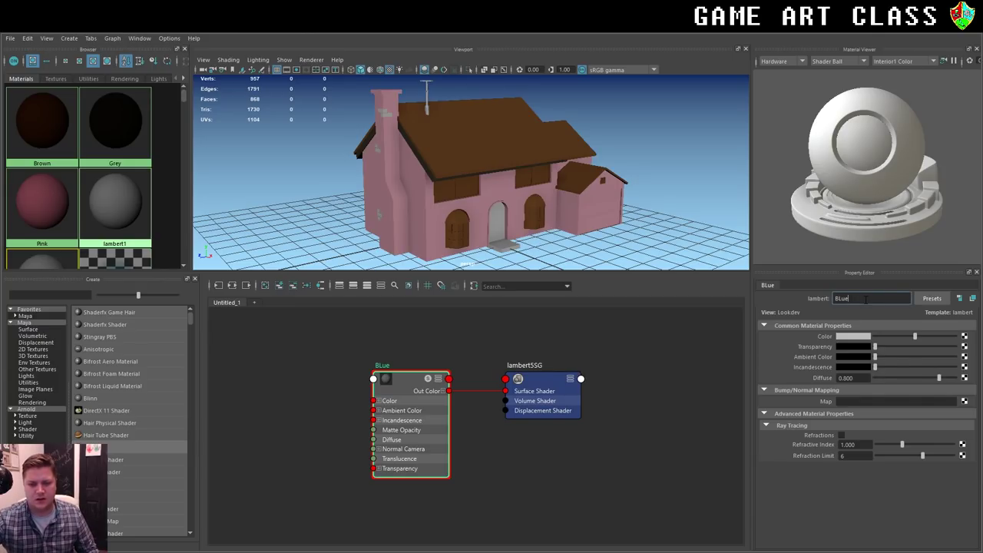
{"action": "key", "text": "BackSpace"}
{"action": "key", "text": "BackSpace"}
{"action": "key", "text": "BackSpace"}
{"action": "type", "text": "lue"}
{"action": "key", "text": "Return"}
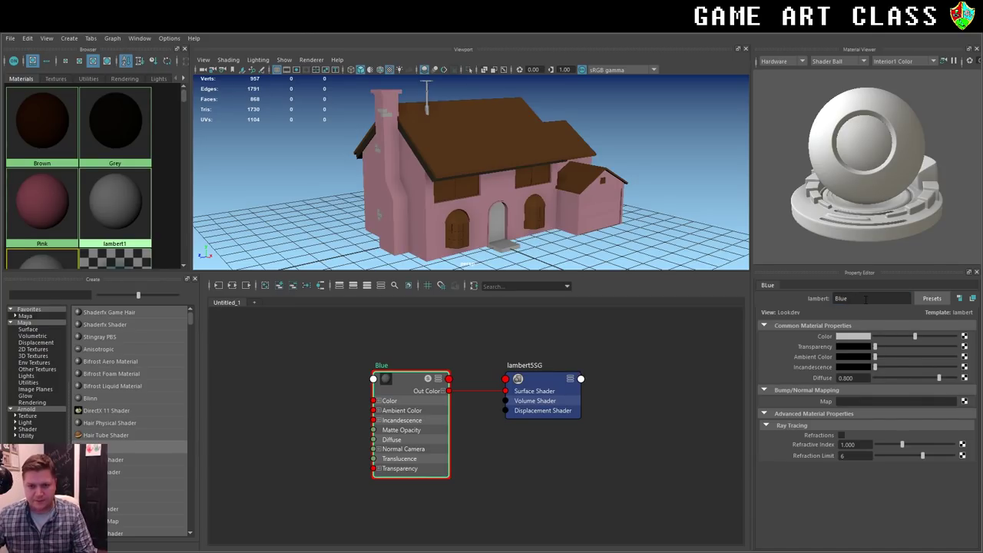
{"action": "left_click", "coordinate": [860, 338]}
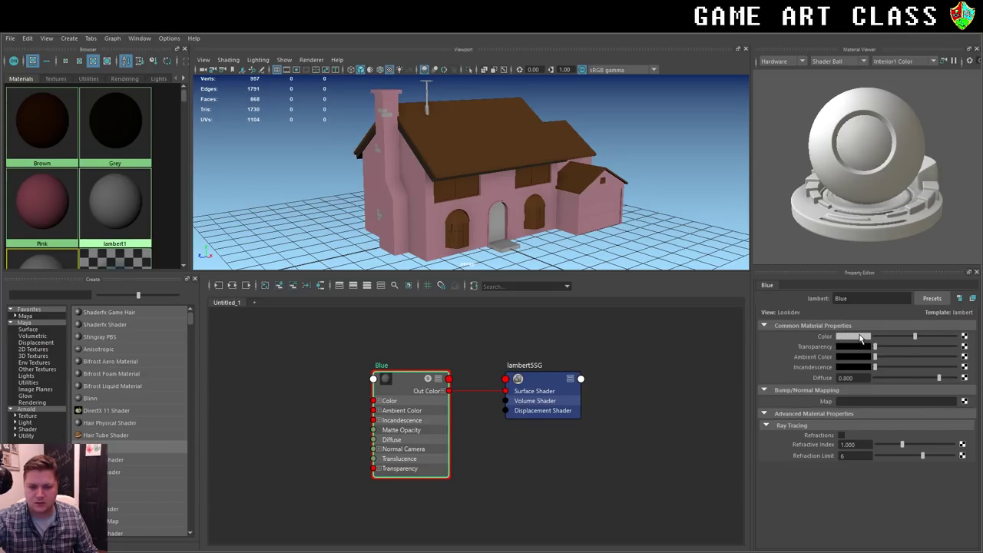
{"action": "left_click", "coordinate": [859, 338]}
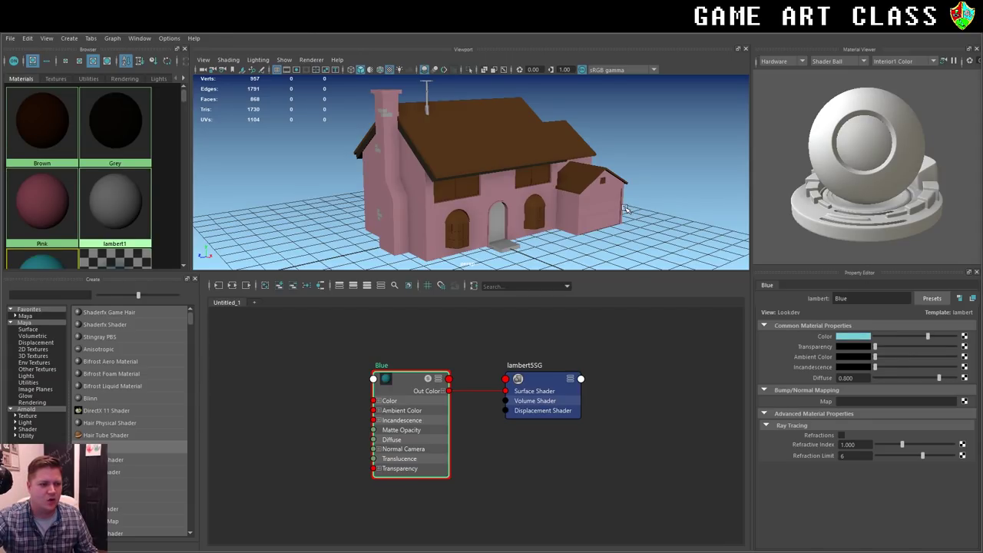
Select the first upstairs window's pane faces and assign the Blue material to them.
{"action": "scroll", "coordinate": [164, 187], "scroll_direction": "down", "scroll_amount": 2}
{"action": "scroll", "coordinate": [164, 186], "scroll_direction": "down", "scroll_amount": 2}
{"action": "scroll", "coordinate": [456, 190], "scroll_direction": "up", "scroll_amount": 2}
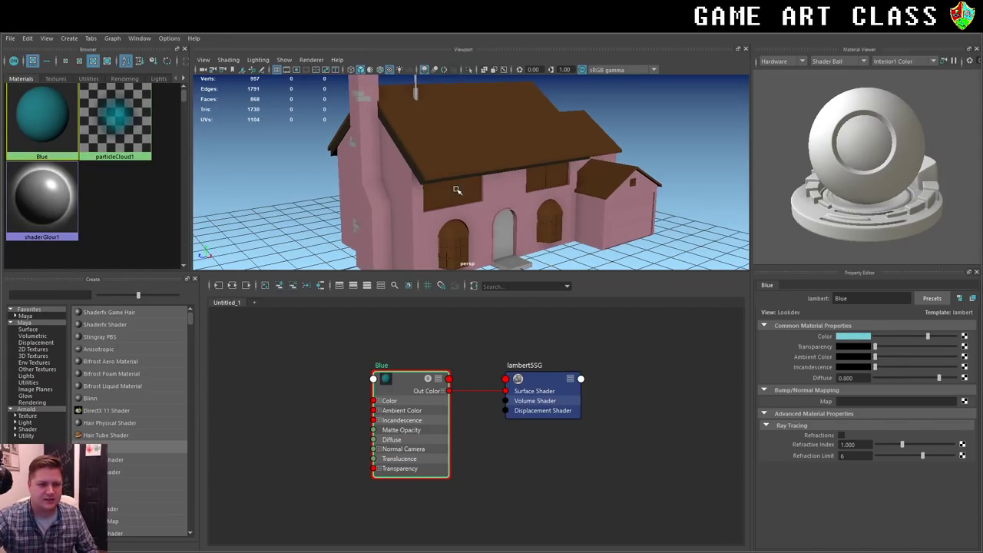
{"action": "left_click", "coordinate": [456, 189]}
{"action": "left_click_drag", "start_coordinate": [485, 195], "coordinate": [449, 186], "text": "alt"}
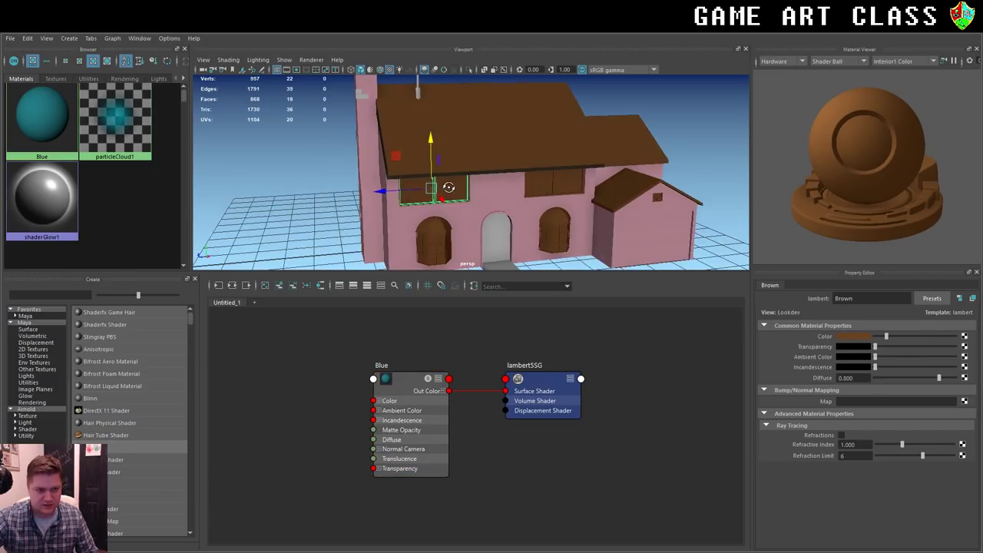
{"action": "scroll", "coordinate": [448, 186], "scroll_direction": "up", "scroll_amount": 2}
{"action": "scroll", "coordinate": [491, 189], "scroll_direction": "up", "scroll_amount": 2}
{"action": "right_click", "coordinate": [438, 188]}
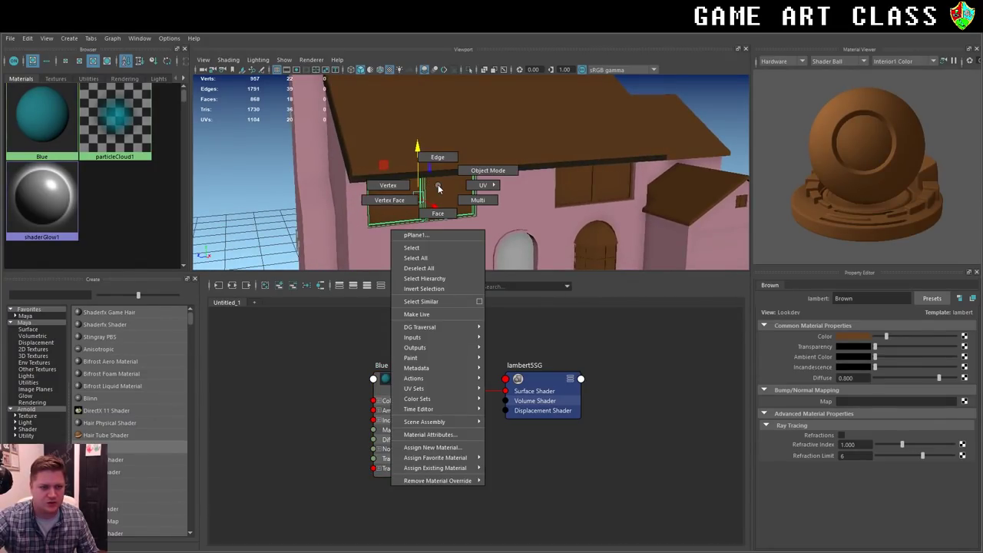
{"action": "left_click", "coordinate": [437, 212]}
{"action": "left_click", "coordinate": [449, 195]}
{"action": "left_click", "coordinate": [390, 201], "text": "shift"}
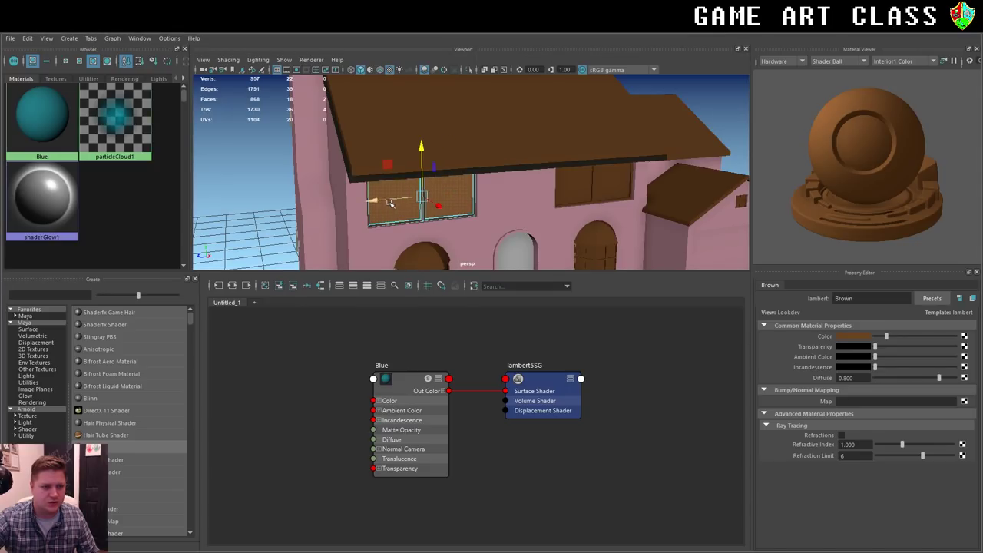
{"action": "right_click", "coordinate": [48, 119]}
{"action": "left_click", "coordinate": [86, 95]}
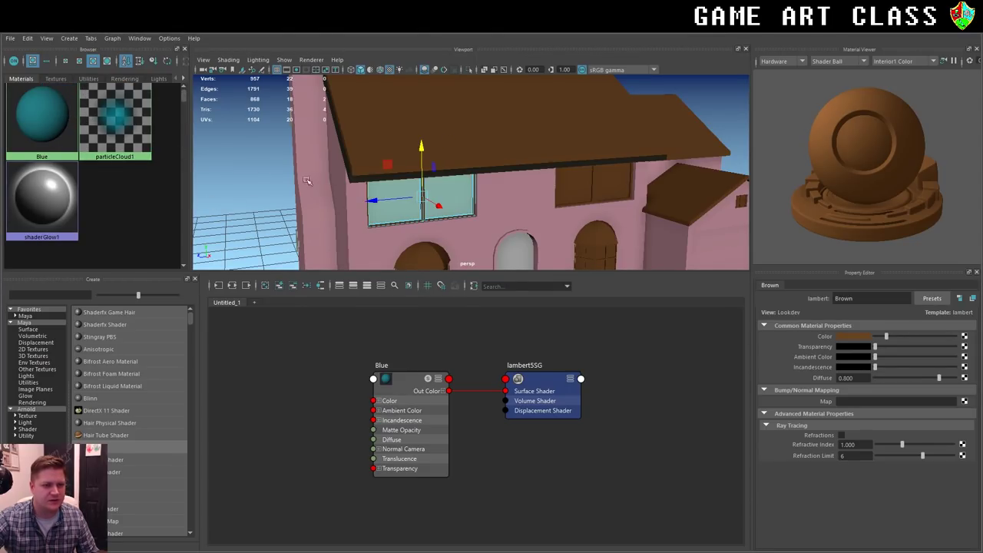
Assign Blue to the second upstairs window's panes.
{"action": "left_click", "coordinate": [581, 174]}
{"action": "right_click", "coordinate": [578, 192]}
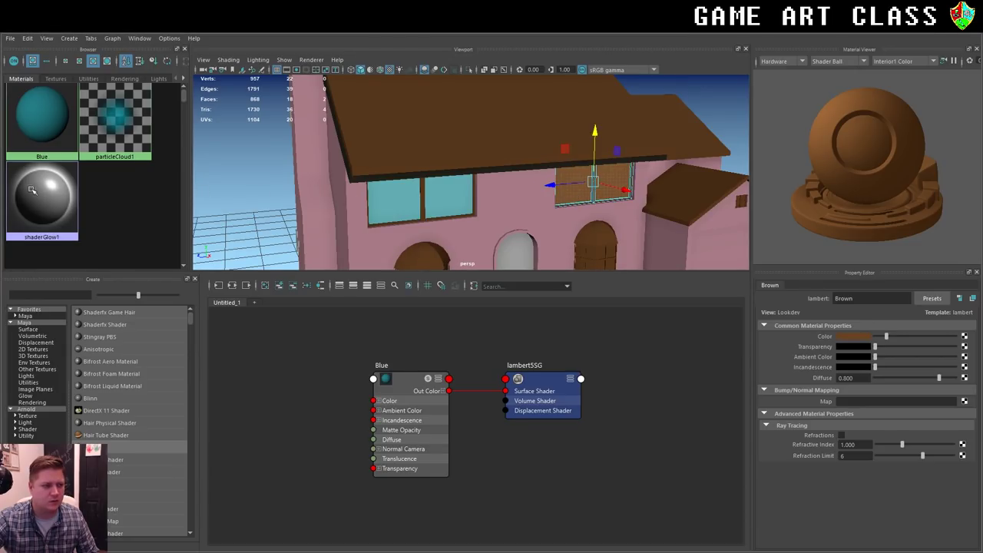
{"action": "right_click", "coordinate": [32, 118]}
{"action": "left_click", "coordinate": [84, 96]}
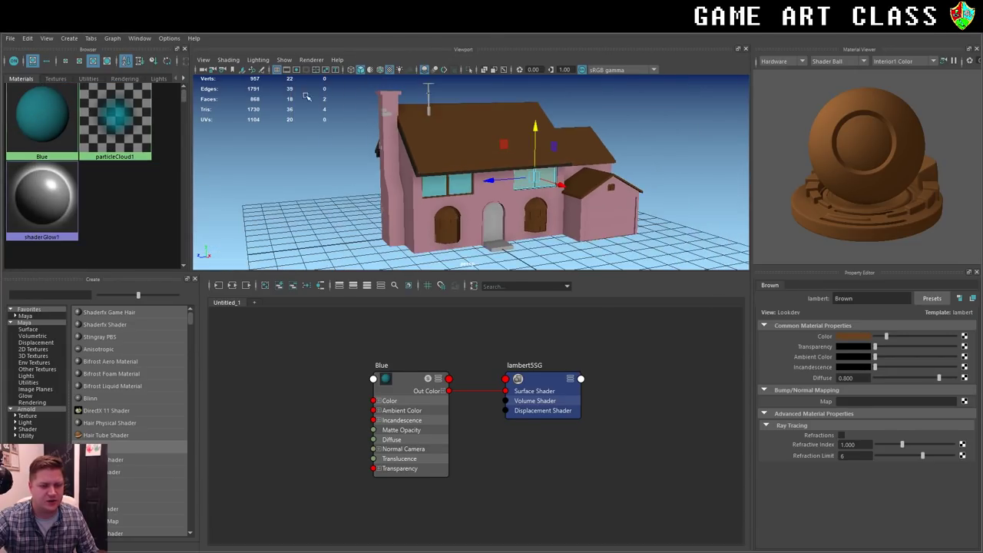
{"action": "middle_click_drag", "start_coordinate": [401, 225], "coordinate": [386, 172], "text": "alt"}
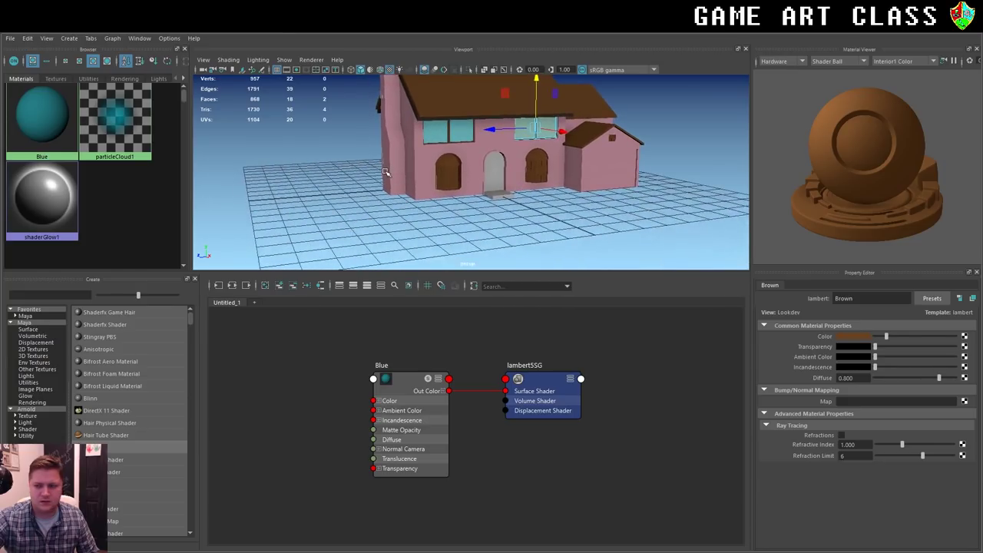
{"action": "left_click_drag", "start_coordinate": [386, 170], "coordinate": [461, 161], "text": "alt"}
{"action": "scroll", "coordinate": [499, 157], "scroll_direction": "up", "scroll_amount": 5}
In face mode, select the arched window's front pane faces across all three rows.
{"action": "middle_click_drag", "start_coordinate": [499, 157], "coordinate": [541, 152], "text": "alt"}
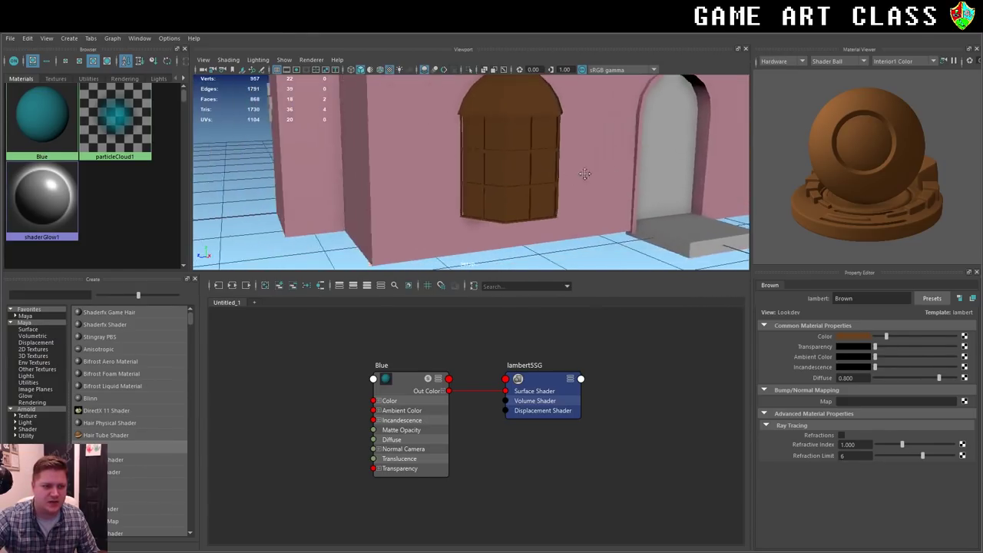
{"action": "left_click", "coordinate": [528, 123]}
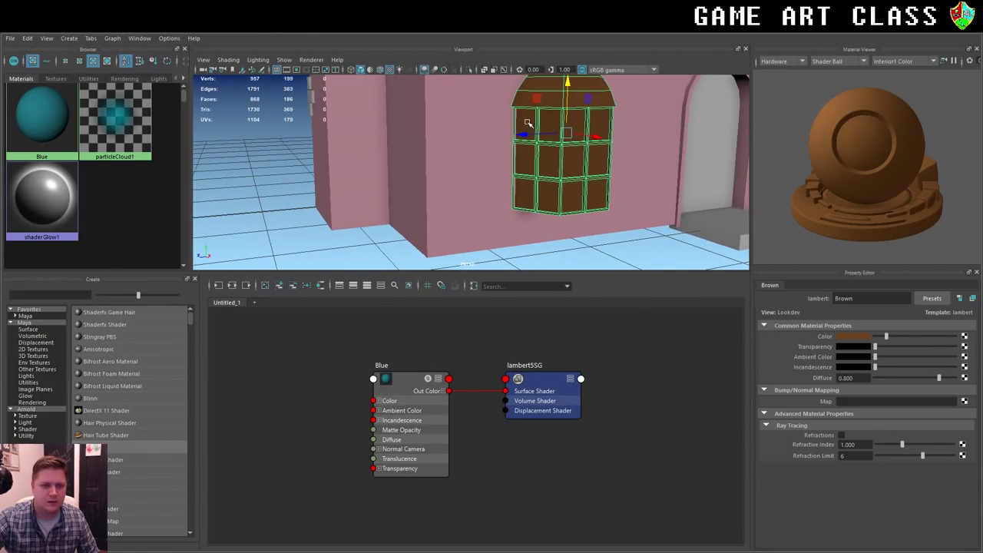
{"action": "scroll", "coordinate": [529, 124], "scroll_direction": "up", "scroll_amount": 5}
{"action": "scroll", "coordinate": [553, 119], "scroll_direction": "down", "scroll_amount": 2}
{"action": "middle_click_drag", "start_coordinate": [552, 119], "coordinate": [504, 146], "text": "alt"}
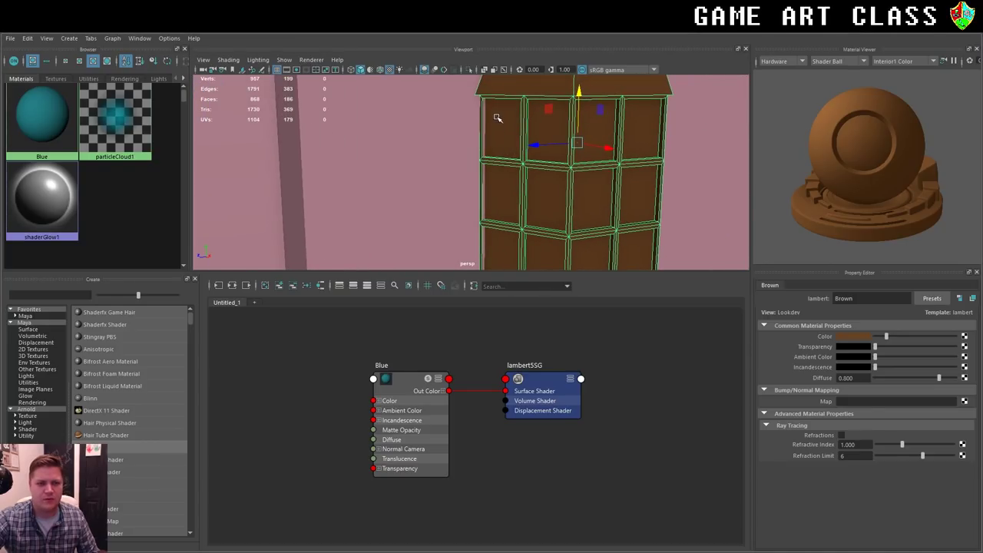
{"action": "right_click_drag", "start_coordinate": [500, 116], "coordinate": [507, 133]}
{"action": "left_click", "coordinate": [507, 123]}
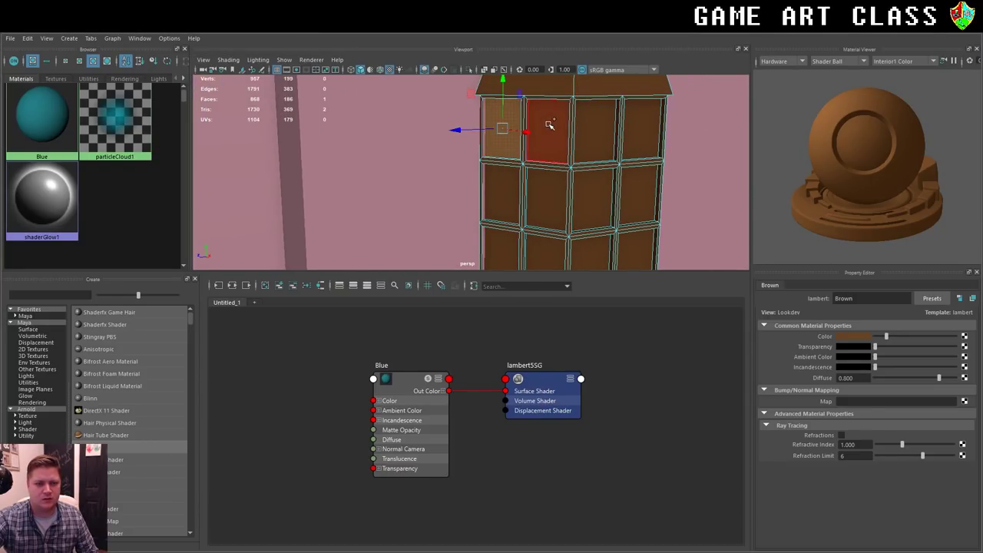
{"action": "left_click", "coordinate": [547, 123], "text": "shift"}
{"action": "left_click", "coordinate": [545, 199], "text": "shift"}
{"action": "left_click", "coordinate": [499, 191], "text": "shift"}
{"action": "left_click", "coordinate": [500, 248], "text": "shift"}
{"action": "left_click", "coordinate": [544, 250], "text": "shift"}
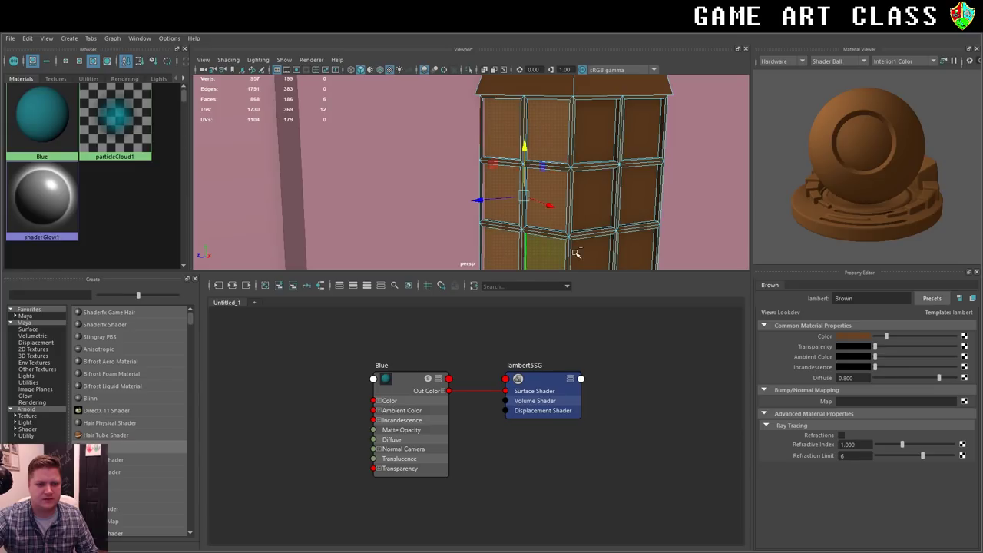
{"action": "left_click", "coordinate": [585, 253], "text": "shift"}
{"action": "left_click", "coordinate": [637, 256], "text": "shift"}
{"action": "left_click", "coordinate": [634, 196], "text": "shift"}
{"action": "left_click", "coordinate": [599, 192], "text": "shift"}
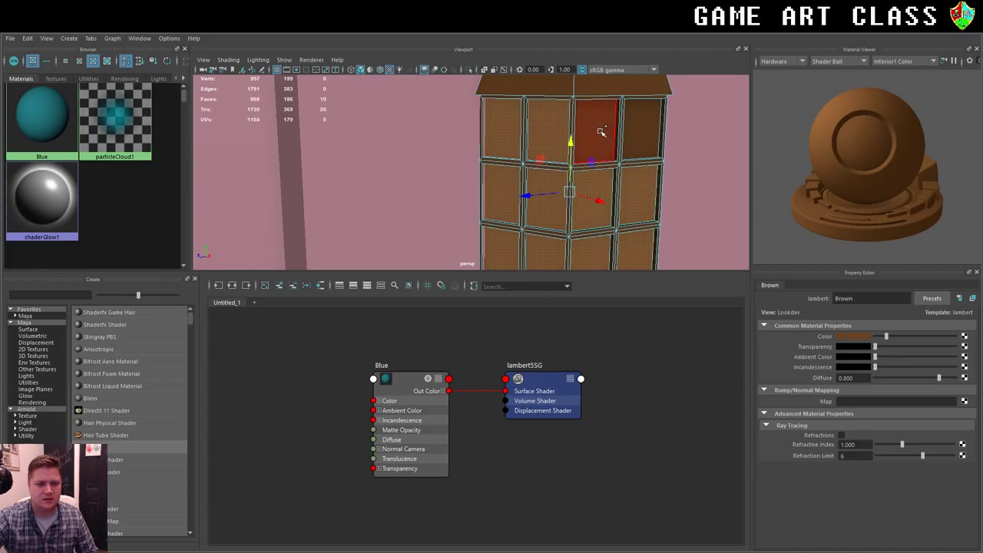
{"action": "left_click", "coordinate": [599, 130], "text": "shift"}
{"action": "left_click", "coordinate": [639, 130], "text": "shift"}
Add the remaining side panes and assign the Blue material to all selected panes.
{"action": "left_click_drag", "start_coordinate": [683, 162], "coordinate": [507, 158], "text": "alt"}
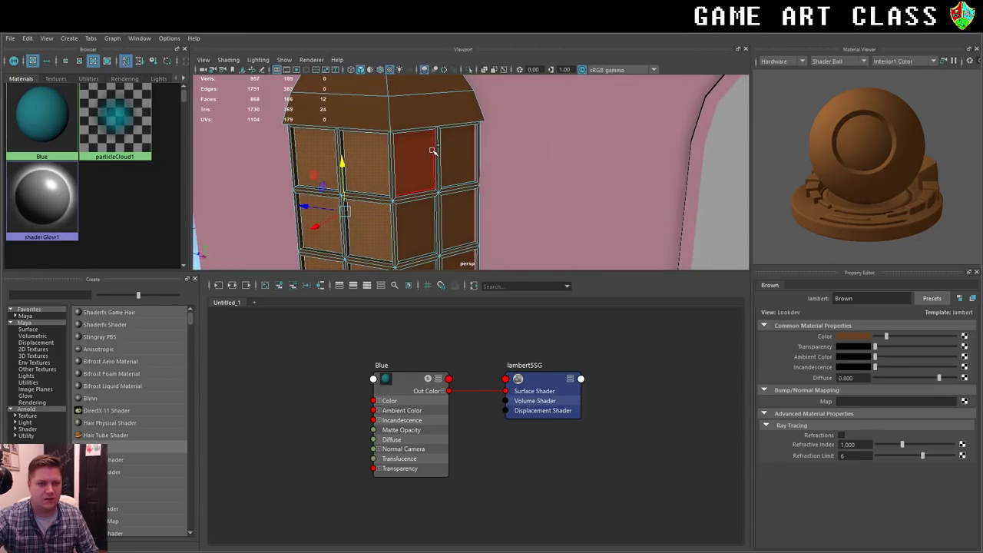
{"action": "left_click", "coordinate": [419, 231], "text": "shift"}
{"action": "left_click", "coordinate": [452, 235], "text": "shift"}
{"action": "left_click", "coordinate": [456, 198], "text": "shift"}
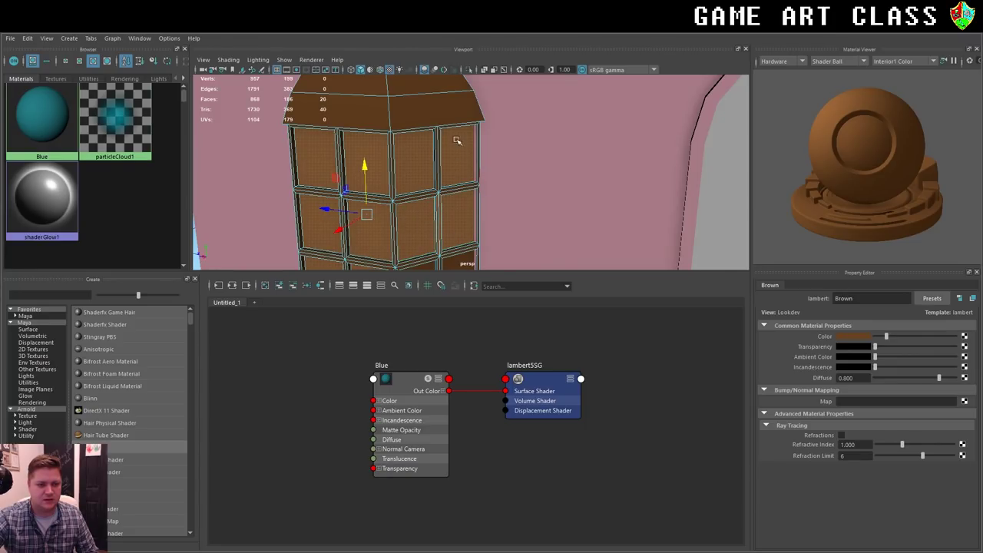
{"action": "left_click_drag", "start_coordinate": [514, 229], "coordinate": [430, 192], "text": "alt"}
{"action": "left_click", "coordinate": [418, 188], "text": "shift"}
{"action": "left_click", "coordinate": [461, 171], "text": "shift"}
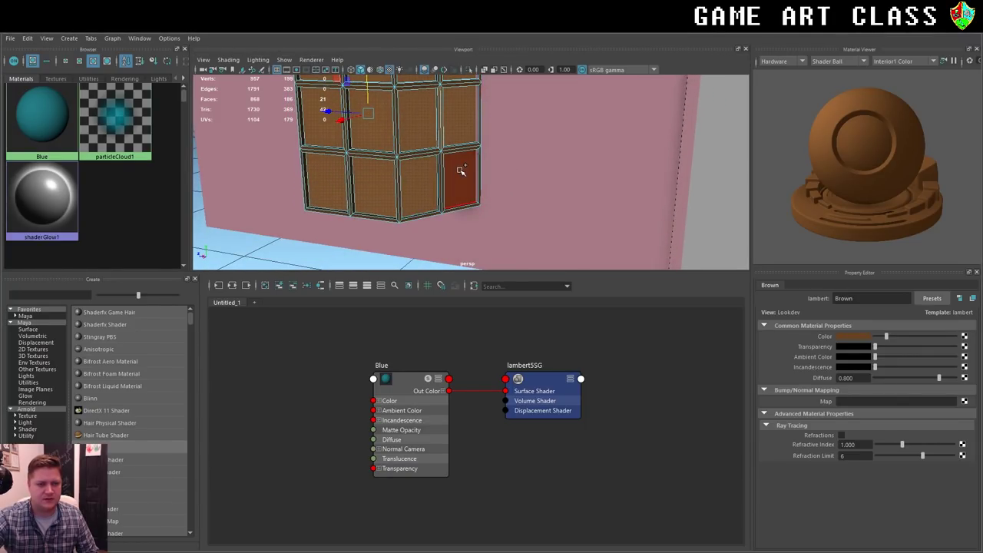
{"action": "right_click", "coordinate": [35, 152]}
{"action": "left_click", "coordinate": [73, 182]}
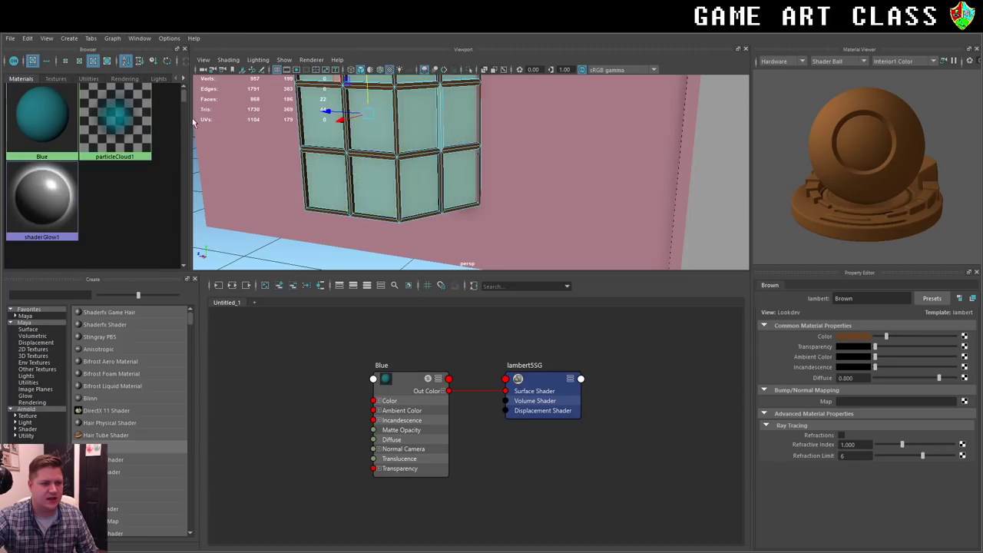
Delete the small window to the right of the door.
{"action": "scroll", "coordinate": [382, 161], "scroll_direction": "down", "scroll_amount": 5}
{"action": "left_click_drag", "start_coordinate": [381, 161], "coordinate": [502, 109], "text": "alt"}
{"action": "right_click_drag", "start_coordinate": [507, 109], "coordinate": [495, 91]}
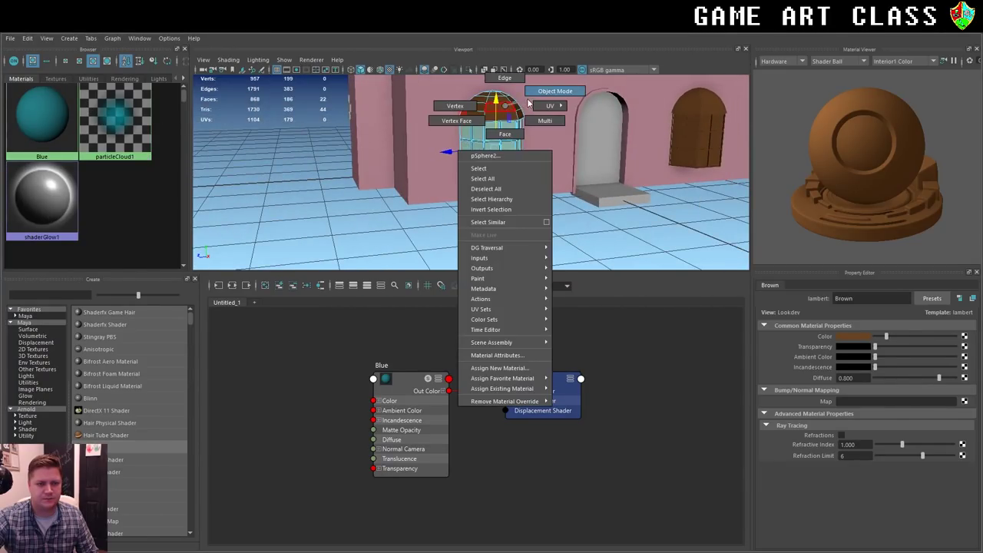
{"action": "left_click", "coordinate": [550, 202]}
{"action": "scroll", "coordinate": [549, 202], "scroll_direction": "down", "scroll_amount": 5}
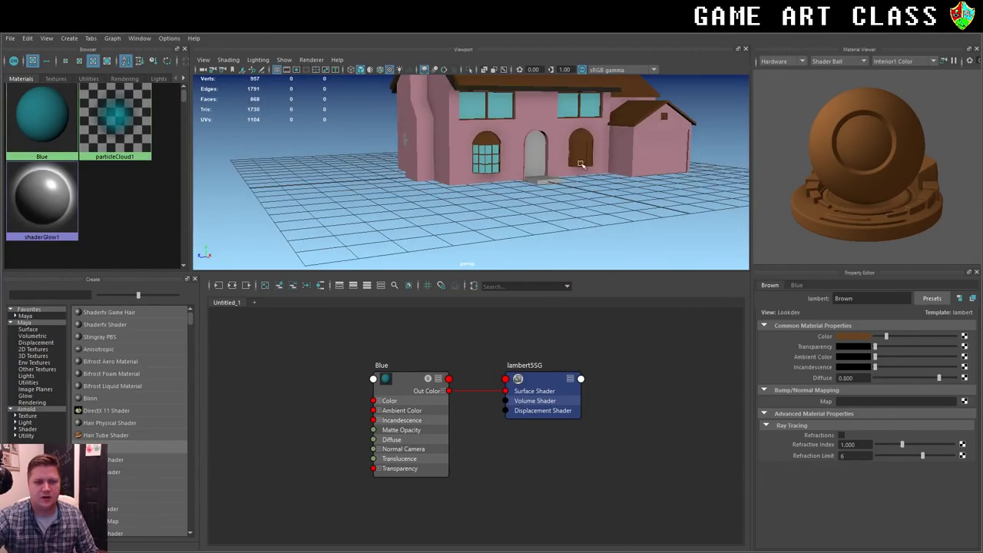
{"action": "left_click", "coordinate": [590, 143]}
{"action": "key", "text": "Delete"}
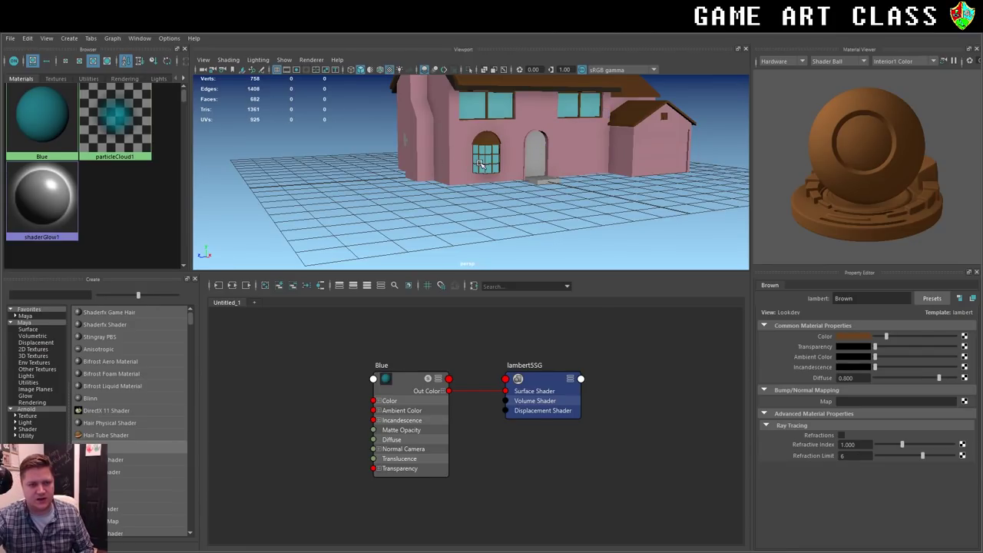
Duplicate the blue arched window and place the copy to the right of the door.
{"action": "left_click", "coordinate": [486, 157]}
{"action": "key", "text": "ctrl+d"}
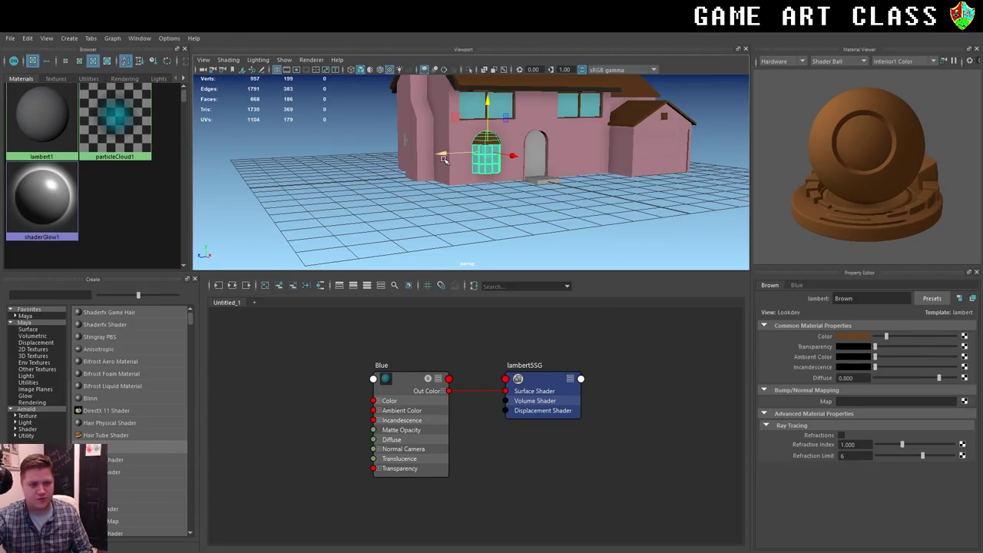
{"action": "left_click_drag", "start_coordinate": [449, 153], "coordinate": [547, 152]}
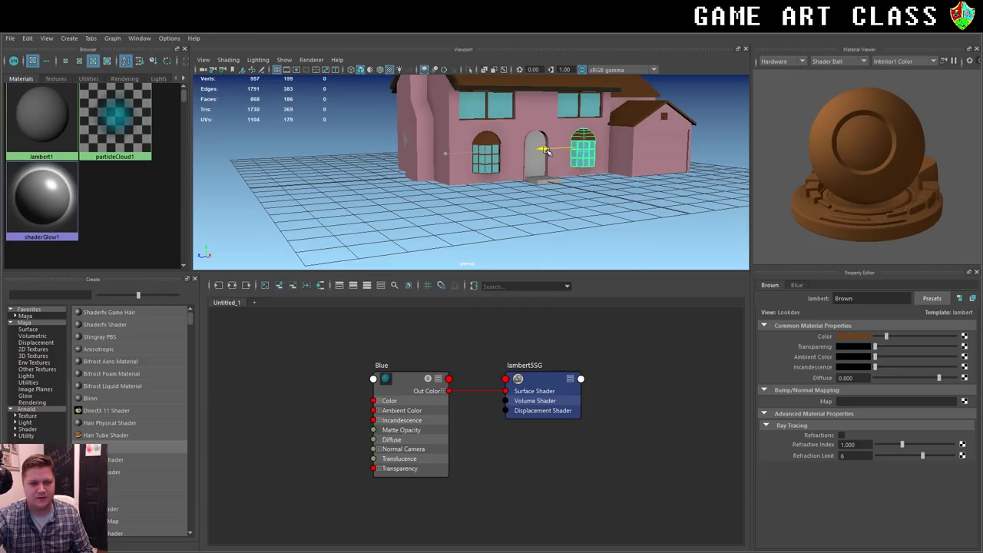
{"action": "left_click", "coordinate": [623, 202]}
{"action": "scroll", "coordinate": [534, 187], "scroll_direction": "down", "scroll_amount": 3}
{"action": "scroll", "coordinate": [533, 187], "scroll_direction": "up", "scroll_amount": 3}
{"action": "key", "text": "space"}
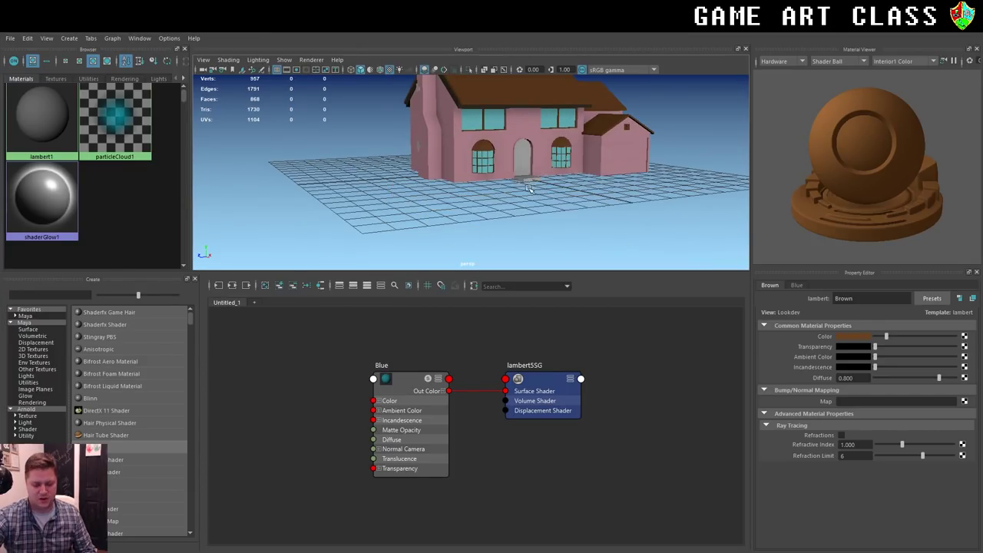
{"action": "mouse_move", "coordinate": [533, 187]}
{"action": "left_mouse_down", "text": "alt"}
{"action": "mouse_move", "coordinate": [537, 179]}
{"action": "mouse_move", "coordinate": [591, 182]}
{"action": "left_mouse_up", "text": "alt"}
{"action": "scroll", "coordinate": [549, 183], "scroll_direction": "up", "scroll_amount": 2}
{"action": "scroll", "coordinate": [584, 184], "scroll_direction": "up", "scroll_amount": 3}
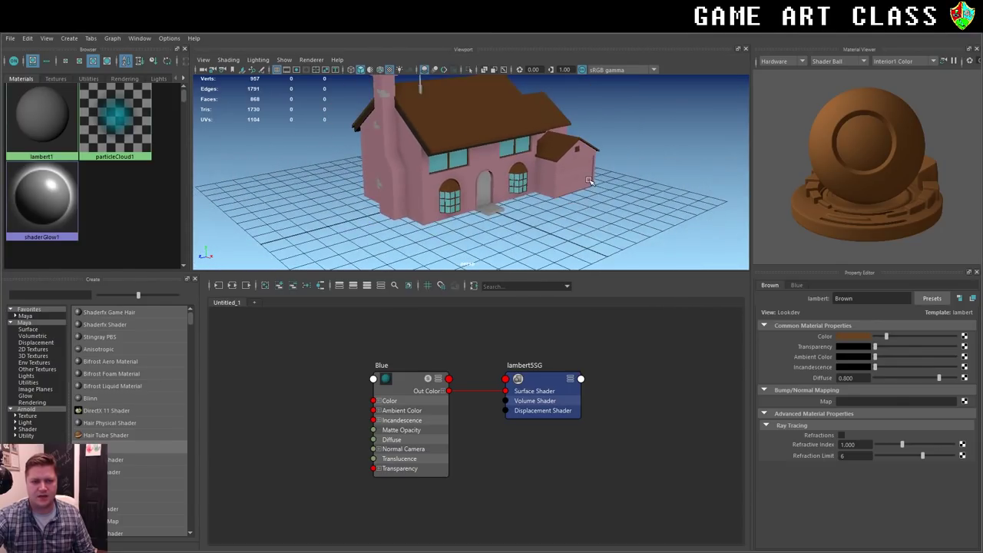
{"action": "left_click", "coordinate": [582, 180]}
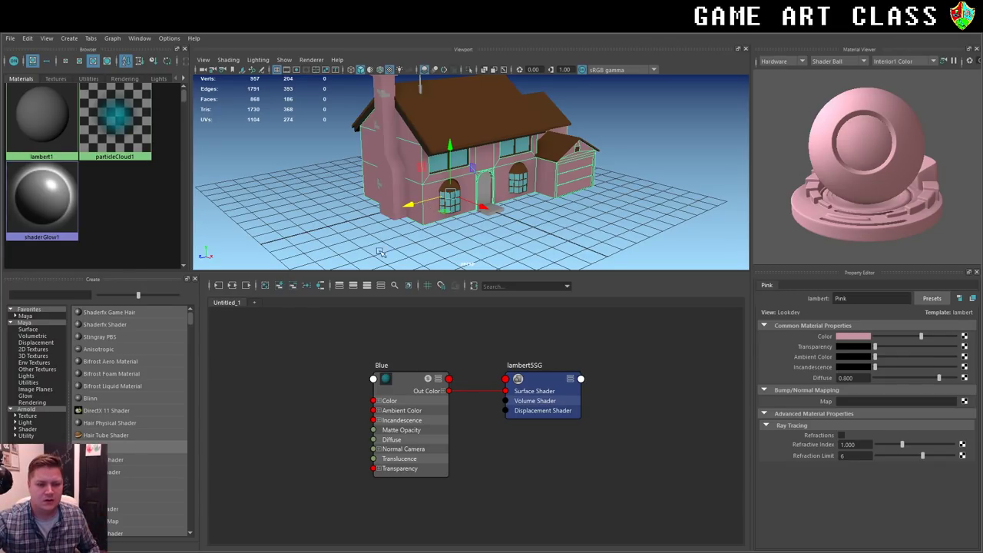
Create a new Lambert material named Peach and set its colour.
{"action": "left_click", "coordinate": [265, 285]}
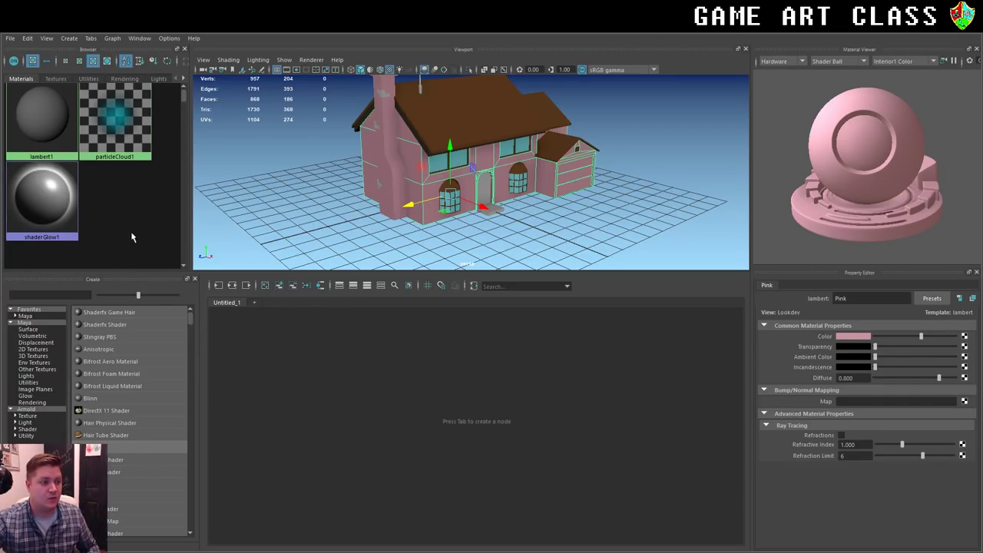
{"action": "left_click", "coordinate": [124, 210]}
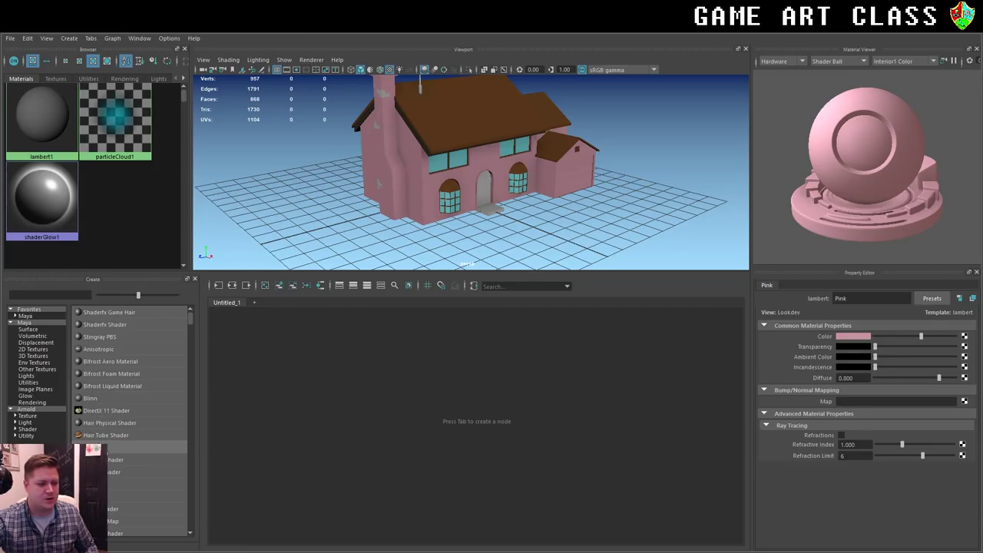
{"action": "left_click", "coordinate": [93, 448]}
{"action": "double_click", "coordinate": [888, 299]}
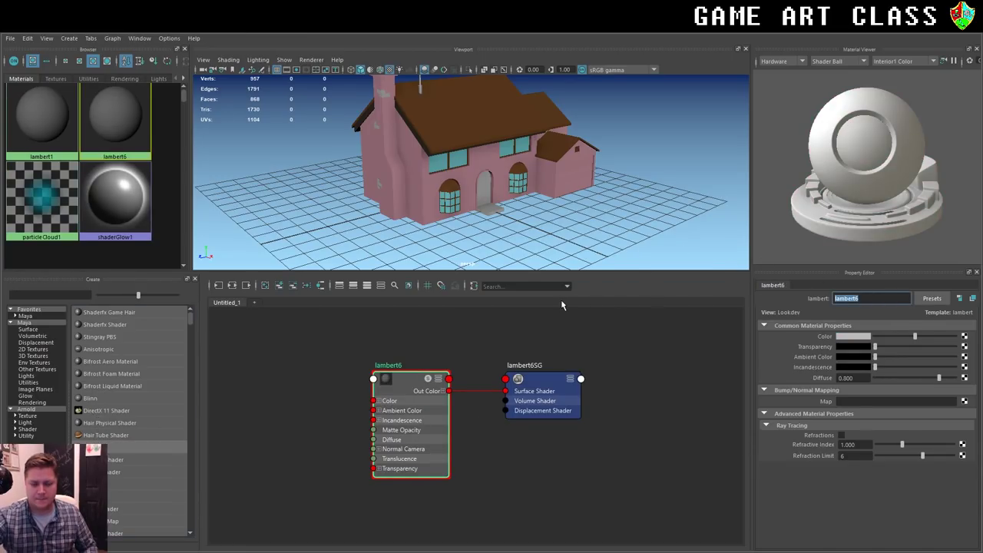
{"action": "type", "text": "H"}
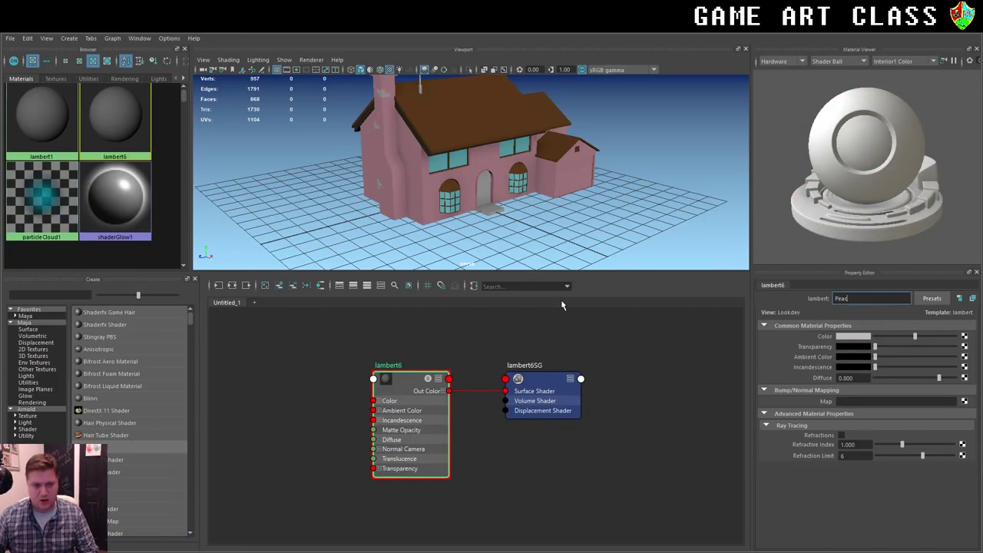
{"action": "key", "text": "Return"}
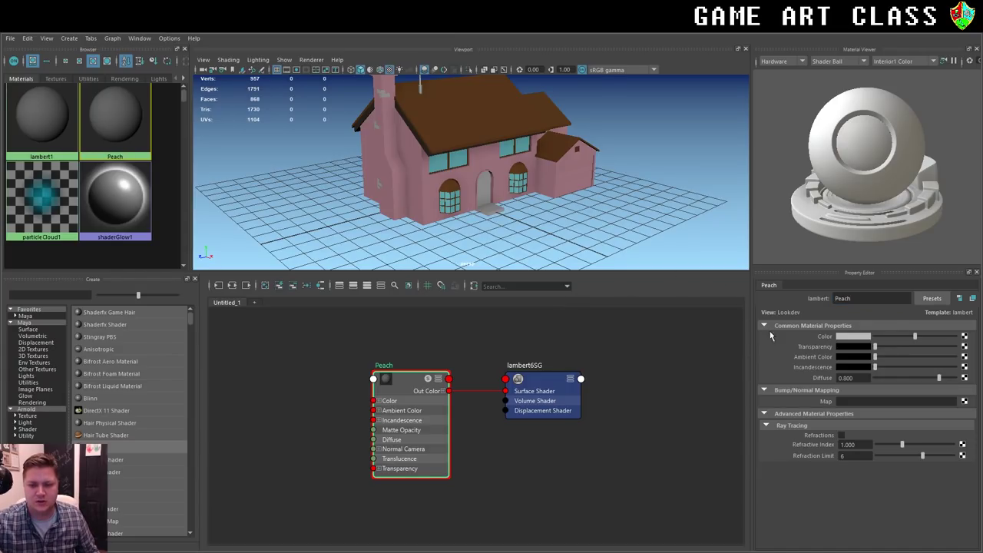
{"action": "left_click", "coordinate": [850, 340]}
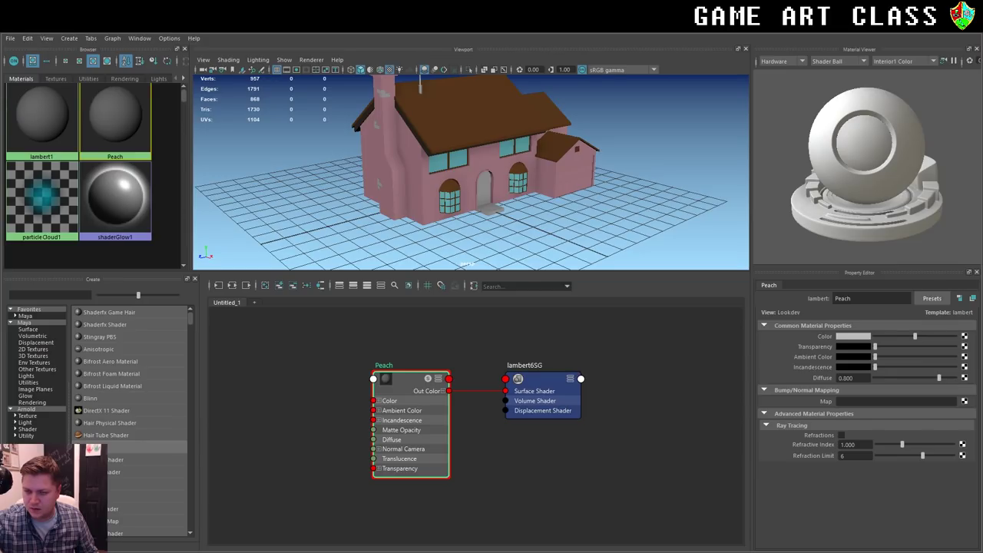
Select the upper and lower garage door faces and grow the face selection.
{"action": "left_click", "coordinate": [572, 174]}
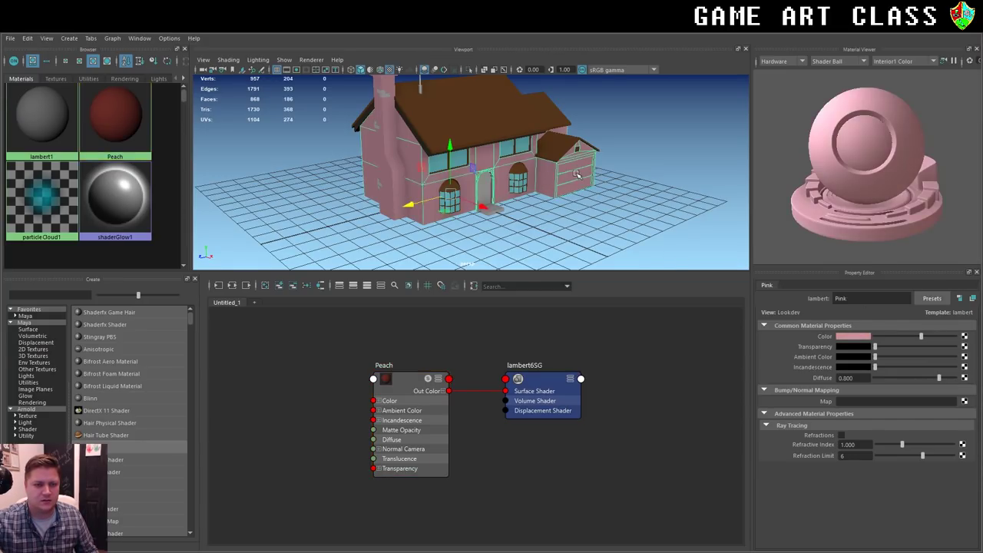
{"action": "scroll", "coordinate": [585, 175], "scroll_direction": "up", "scroll_amount": 5}
{"action": "middle_click_drag", "start_coordinate": [599, 174], "coordinate": [446, 166], "text": "alt"}
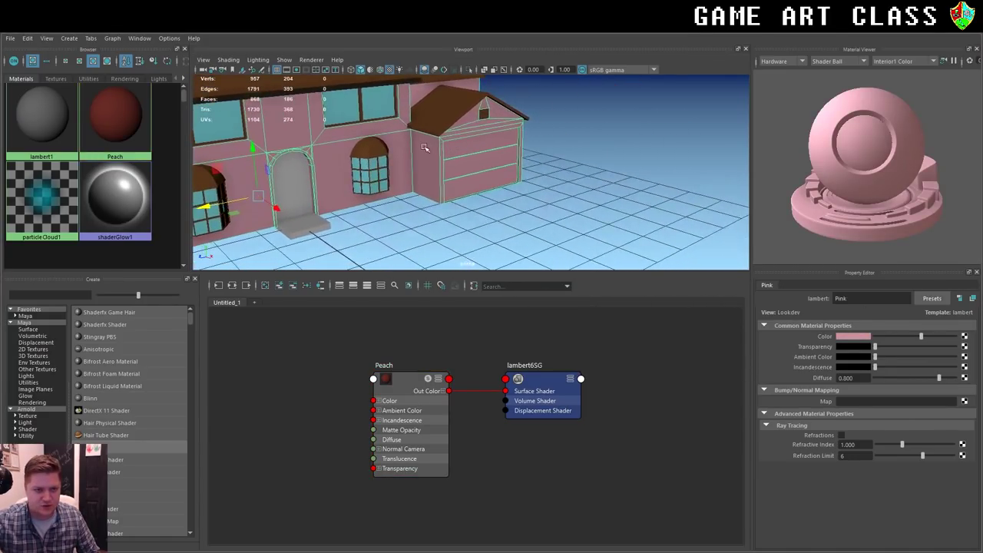
{"action": "scroll", "coordinate": [652, 161], "scroll_direction": "up", "scroll_amount": 5}
{"action": "right_click", "coordinate": [490, 185]}
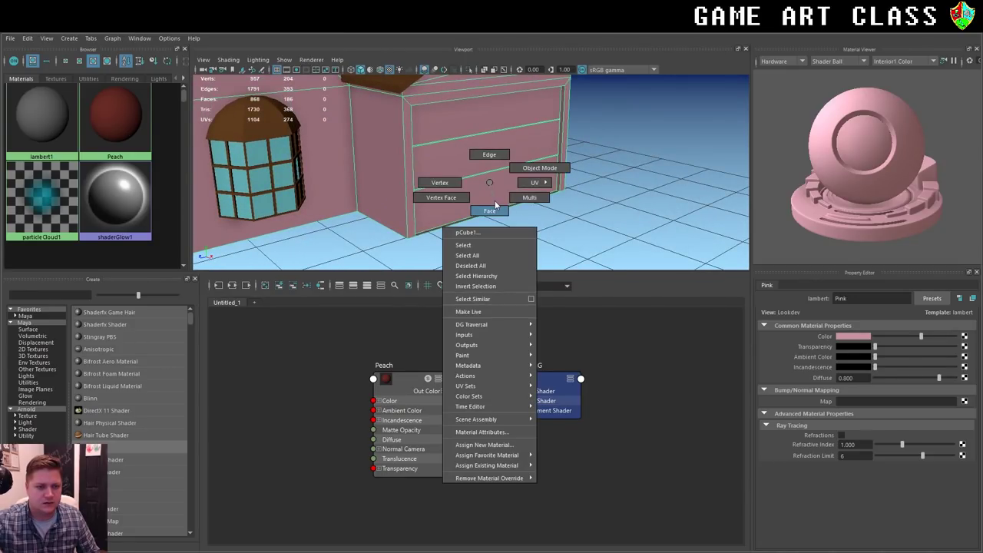
{"action": "right_click_drag", "start_coordinate": [490, 185], "coordinate": [489, 210]}
{"action": "left_click", "coordinate": [519, 190]}
{"action": "left_click", "coordinate": [542, 128], "text": "shift"}
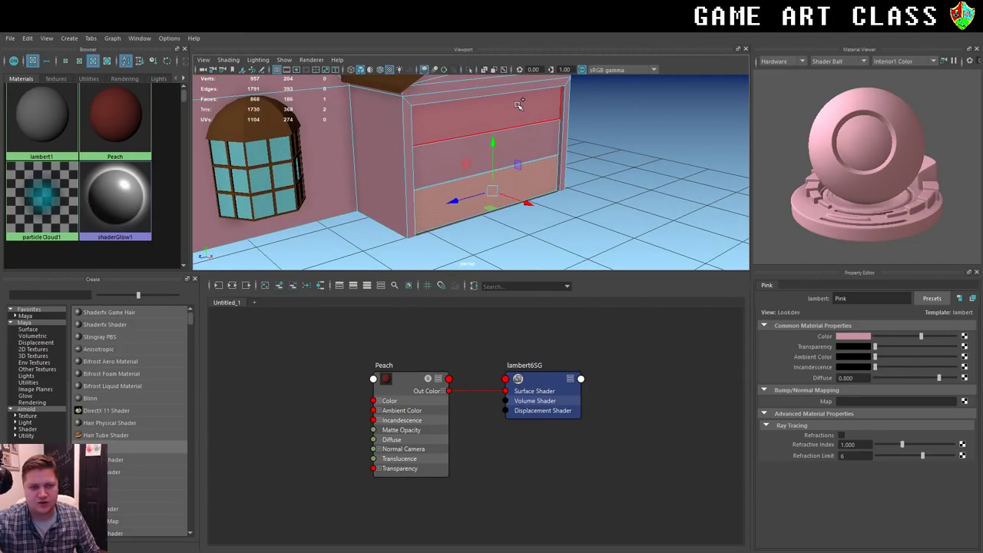
{"action": "key", "text": "shift+period"}
{"action": "key", "text": "shift+period"}
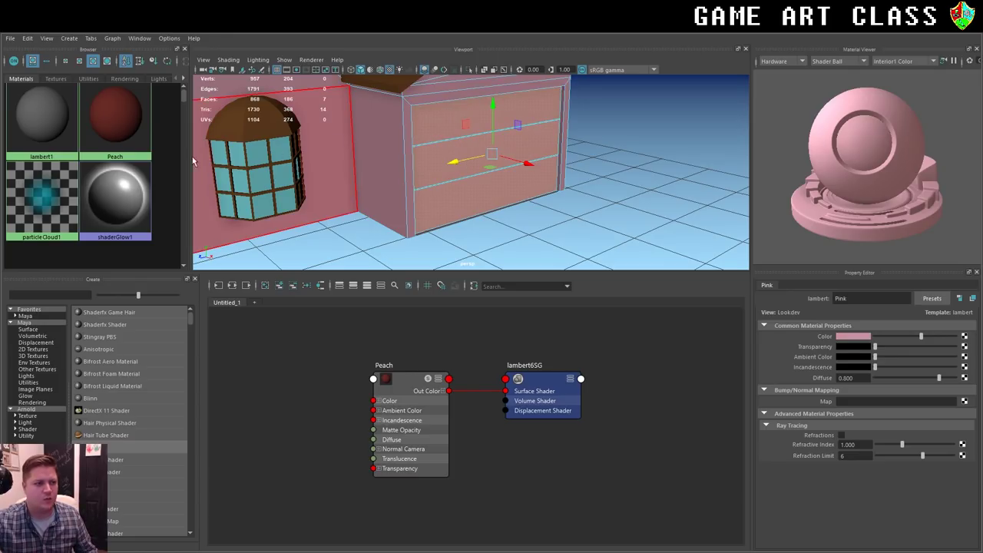
Assign Peach to the selected garage door faces, then deselect and leave face mode.
{"action": "right_click", "coordinate": [118, 108]}
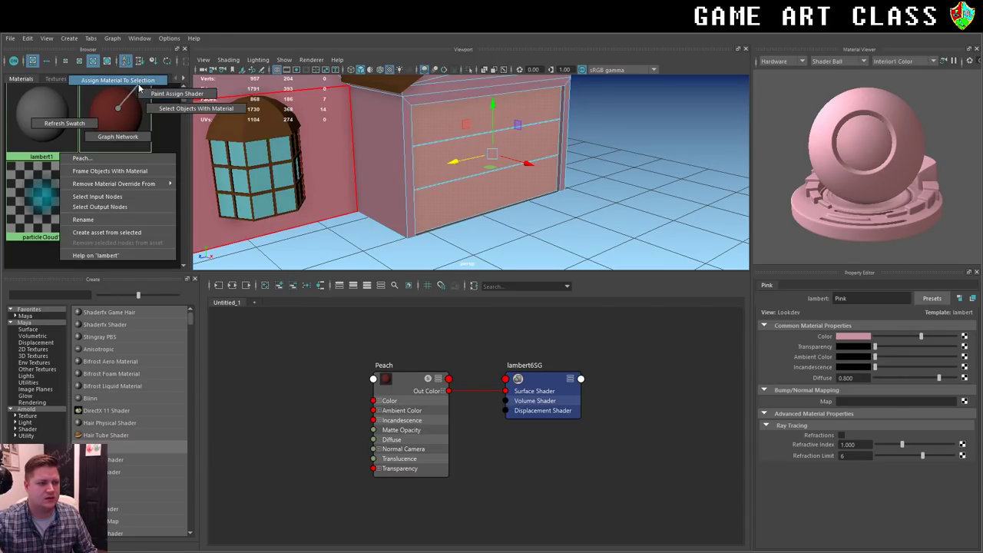
{"action": "left_click", "coordinate": [123, 81]}
{"action": "left_click", "coordinate": [623, 136]}
{"action": "scroll", "coordinate": [606, 150], "scroll_direction": "down", "scroll_amount": 5}
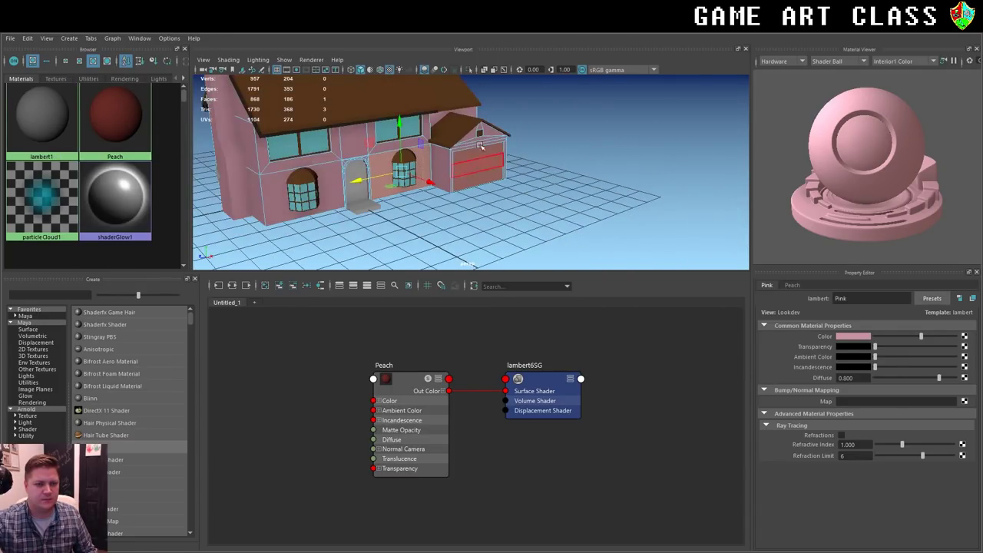
{"action": "right_click", "coordinate": [457, 153]}
{"action": "scroll", "coordinate": [565, 139], "scroll_direction": "up", "scroll_amount": 3}
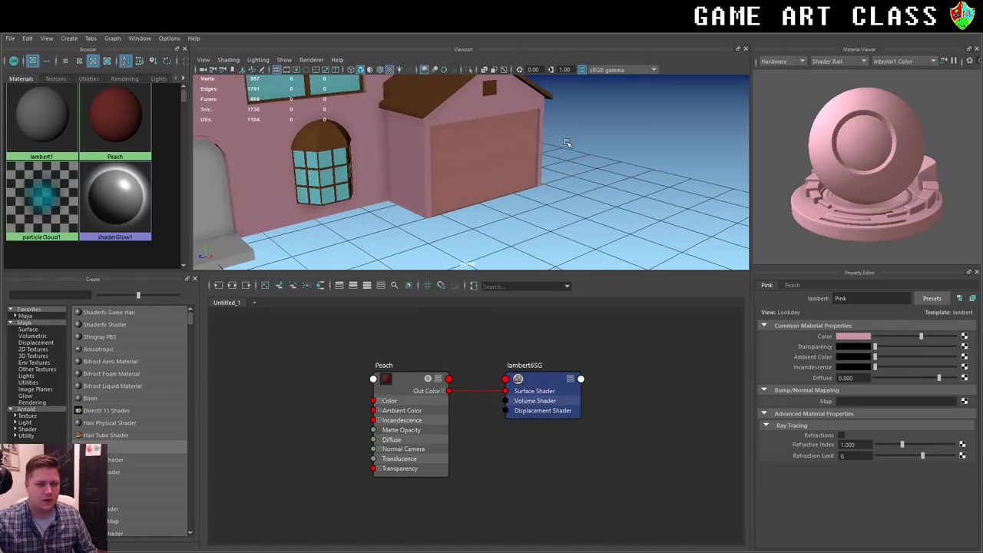
Select the brown side window's faces and assign the Blue material.
{"action": "mouse_move", "coordinate": [548, 143]}
{"action": "left_mouse_down", "text": "alt"}
{"action": "mouse_move", "coordinate": [500, 167]}
{"action": "mouse_move", "coordinate": [492, 199]}
{"action": "left_mouse_up", "text": "alt"}
{"action": "scroll", "coordinate": [492, 200], "scroll_direction": "up", "scroll_amount": 3}
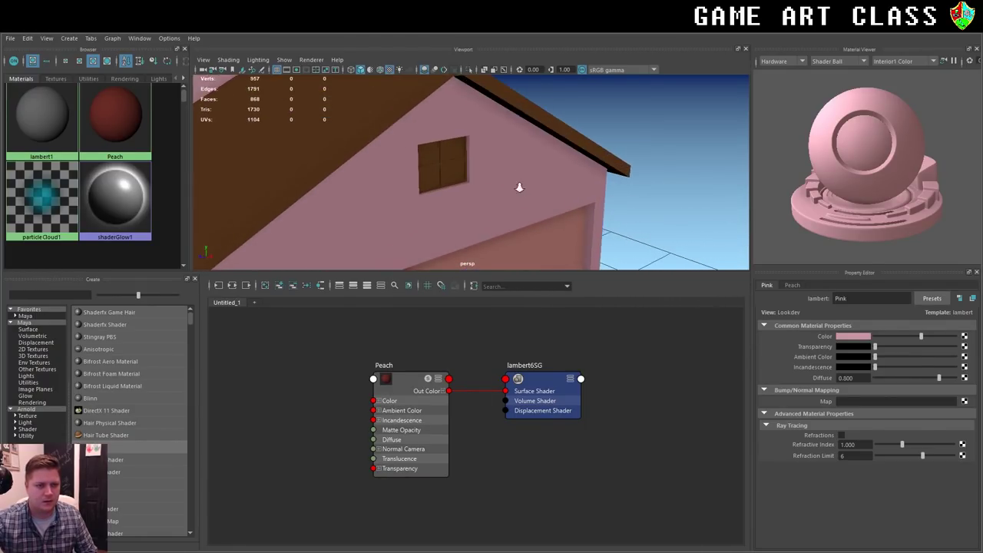
{"action": "scroll", "coordinate": [471, 181], "scroll_direction": "up", "scroll_amount": 2}
{"action": "right_click_drag", "start_coordinate": [447, 168], "coordinate": [434, 188]}
{"action": "left_click_drag", "start_coordinate": [395, 123], "coordinate": [461, 178]}
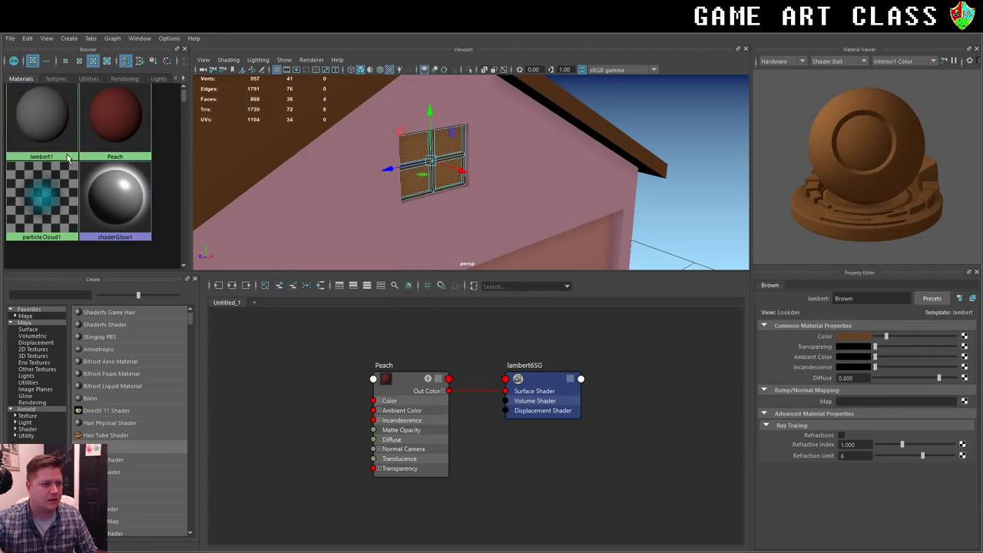
{"action": "scroll", "coordinate": [67, 159], "scroll_direction": "down", "scroll_amount": 3}
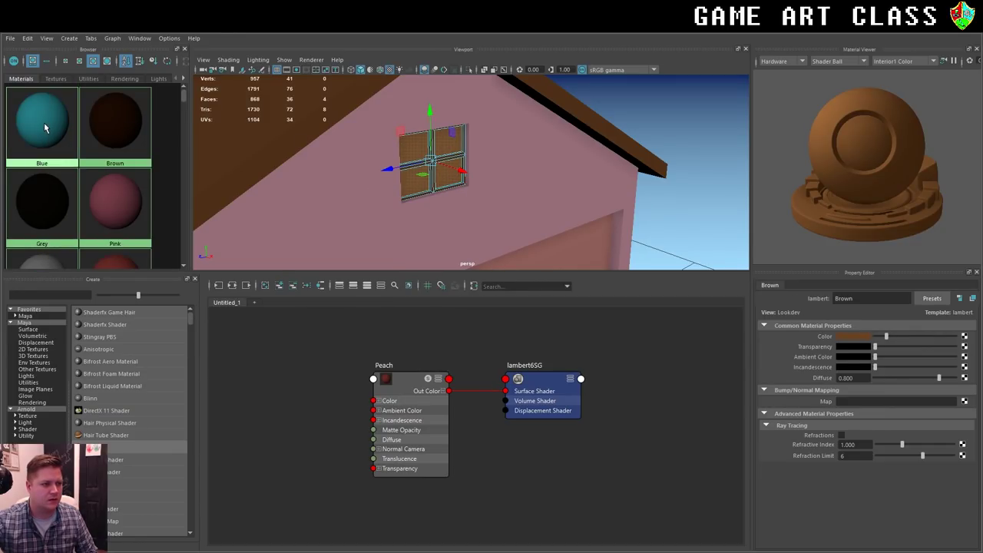
{"action": "right_click_drag", "start_coordinate": [44, 123], "coordinate": [72, 89]}
{"action": "left_click", "coordinate": [691, 129]}
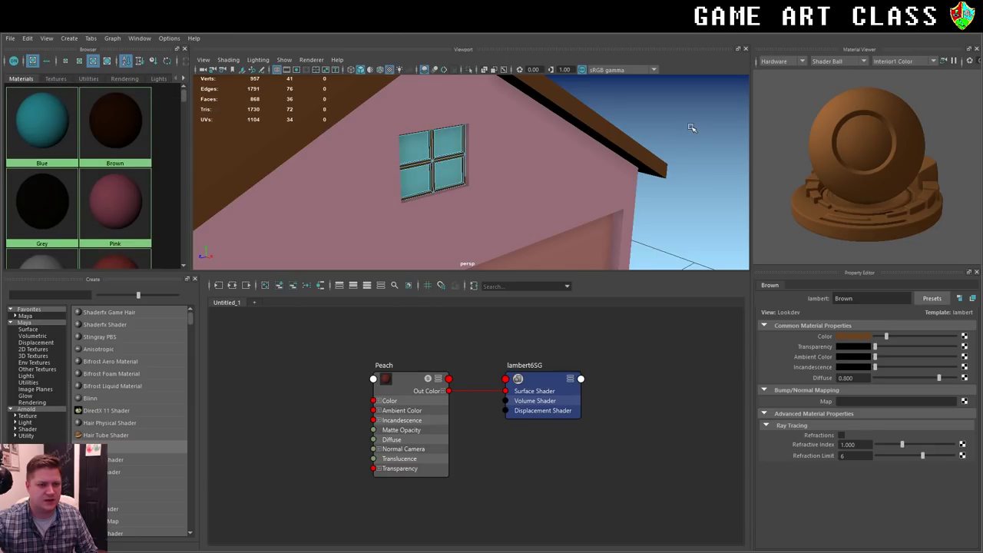
Return to object selection and inspect the antenna on the roof.
{"action": "left_click_drag", "start_coordinate": [691, 129], "coordinate": [361, 184], "text": "alt"}
{"action": "right_click", "coordinate": [373, 178]}
{"action": "left_click", "coordinate": [422, 161]}
{"action": "scroll", "coordinate": [449, 140], "scroll_direction": "down", "scroll_amount": 3}
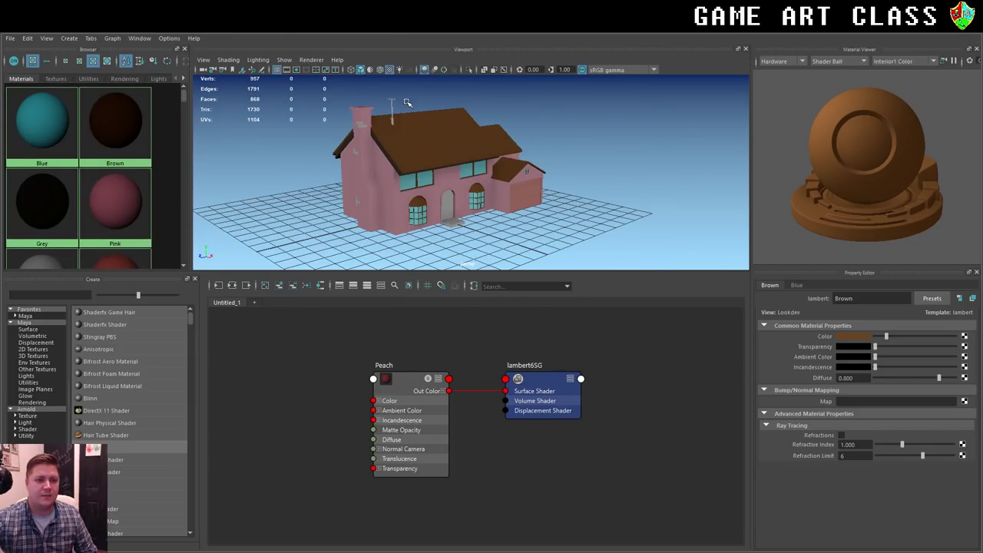
{"action": "scroll", "coordinate": [402, 108], "scroll_direction": "up", "scroll_amount": 2}
{"action": "scroll", "coordinate": [408, 138], "scroll_direction": "up", "scroll_amount": 2}
{"action": "left_click_drag", "start_coordinate": [408, 139], "coordinate": [450, 156], "text": "alt"}
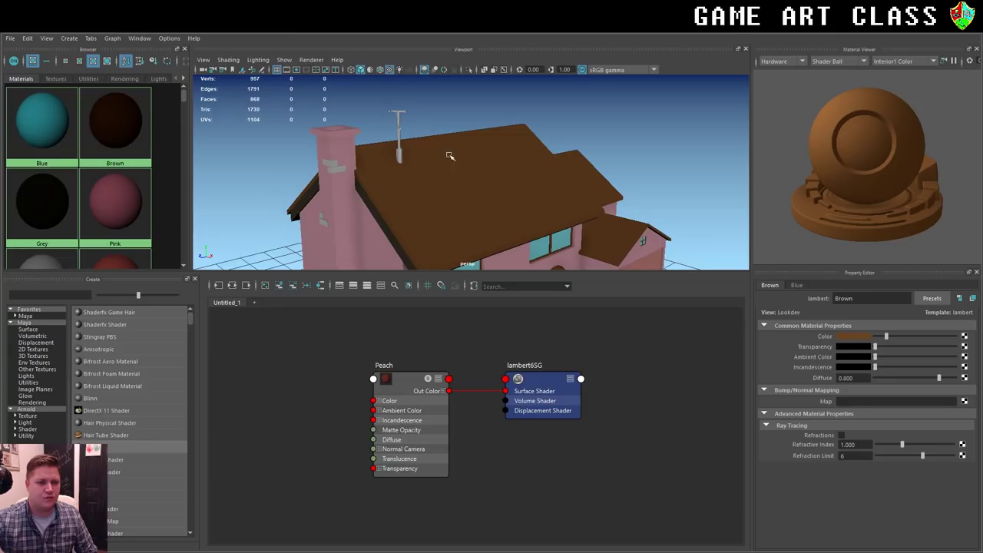
{"action": "left_click", "coordinate": [397, 115]}
{"action": "right_click_drag", "start_coordinate": [115, 230], "coordinate": [209, 148]}
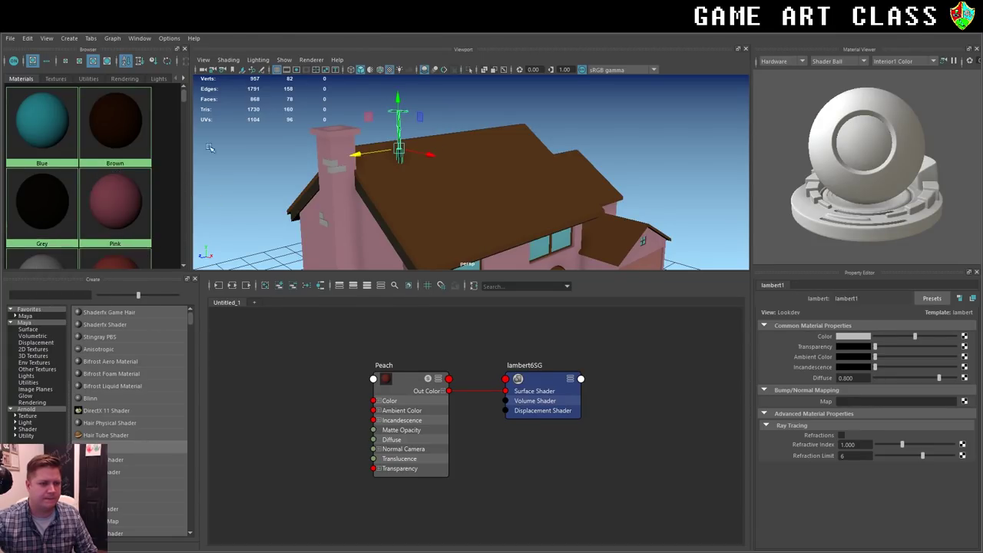
{"action": "left_click", "coordinate": [453, 118]}
Orbit to a higher view to review the recoloured house.
{"action": "scroll", "coordinate": [499, 142], "scroll_direction": "down", "scroll_amount": 5}
{"action": "scroll", "coordinate": [556, 209], "scroll_direction": "down", "scroll_amount": 1}
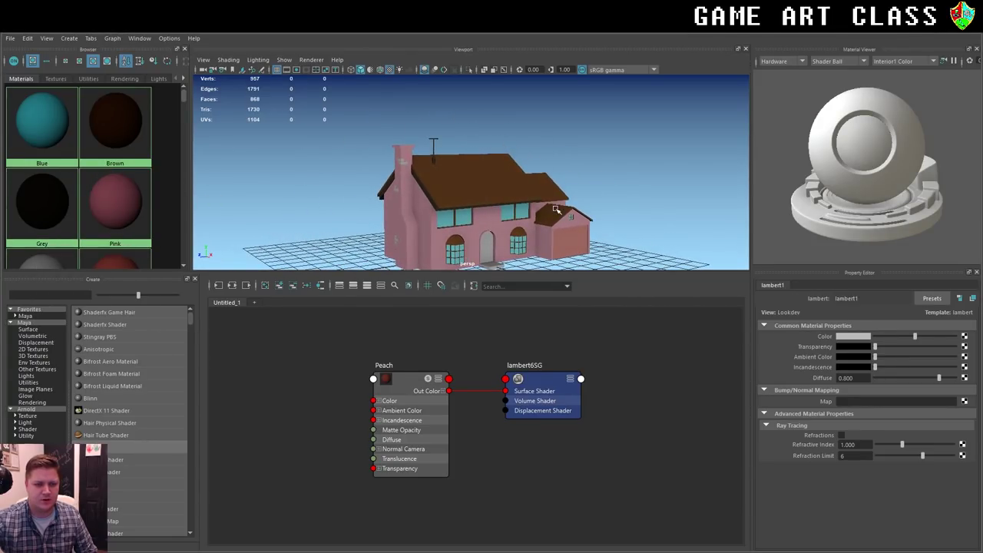
{"action": "scroll", "coordinate": [556, 178], "scroll_direction": "down", "scroll_amount": 2}
{"action": "left_click_drag", "start_coordinate": [555, 199], "coordinate": [522, 179], "text": "alt"}
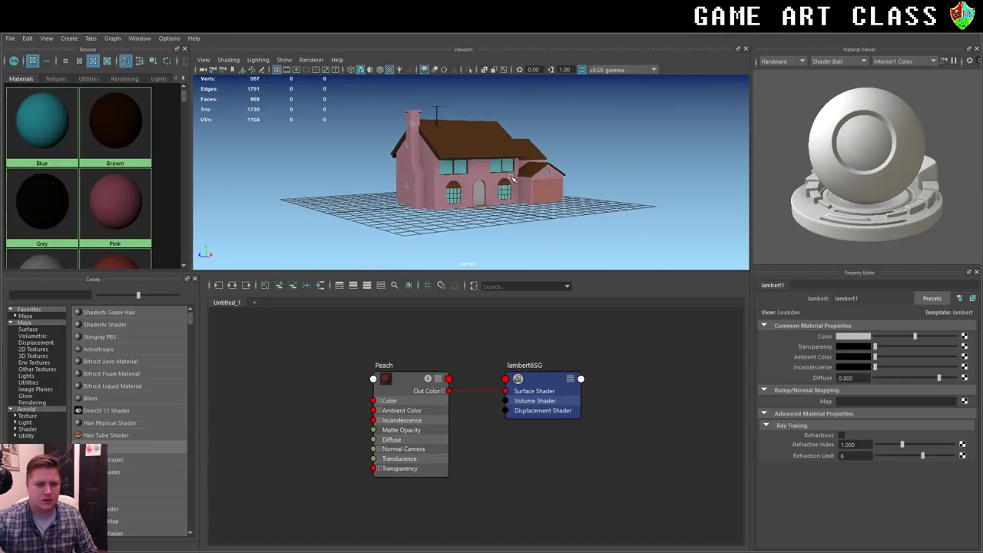
{"action": "left_click_drag", "start_coordinate": [288, 183], "coordinate": [463, 200], "text": "alt"}
{"action": "scroll", "coordinate": [463, 200], "scroll_direction": "up", "scroll_amount": 3}
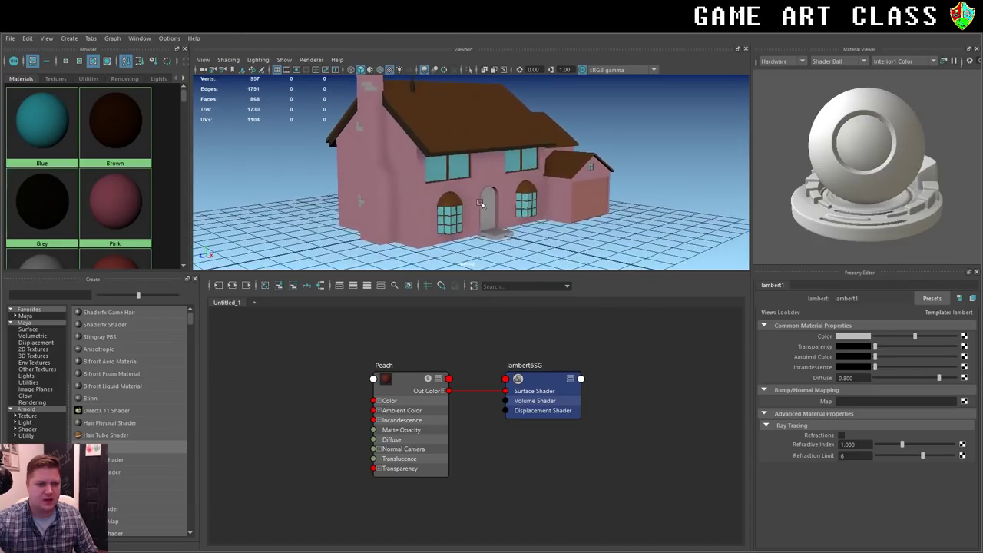
Create a new Lambert named DarkPink with a dark pink colour.
{"action": "left_click", "coordinate": [266, 288]}
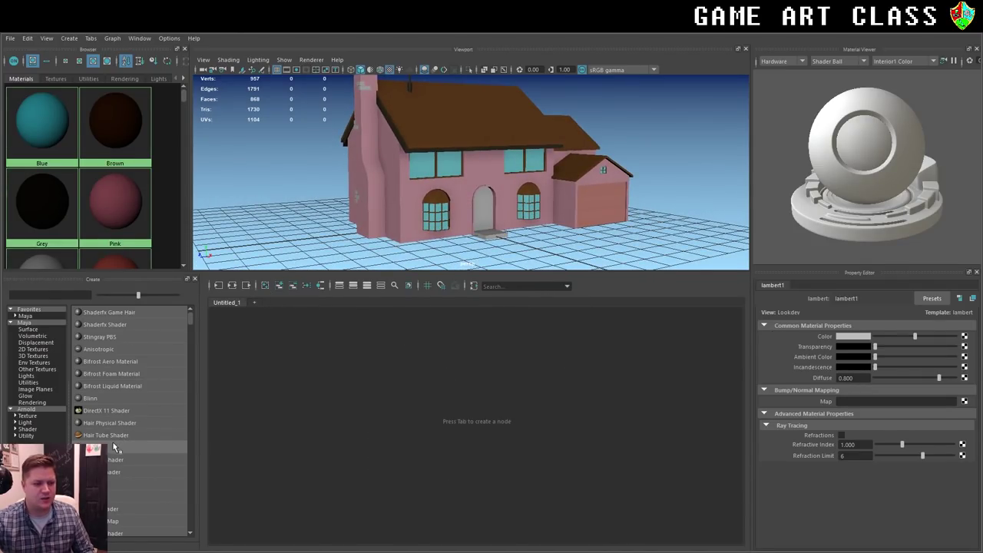
{"action": "double_click", "coordinate": [870, 298]}
{"action": "type", "text": "rkPink"}
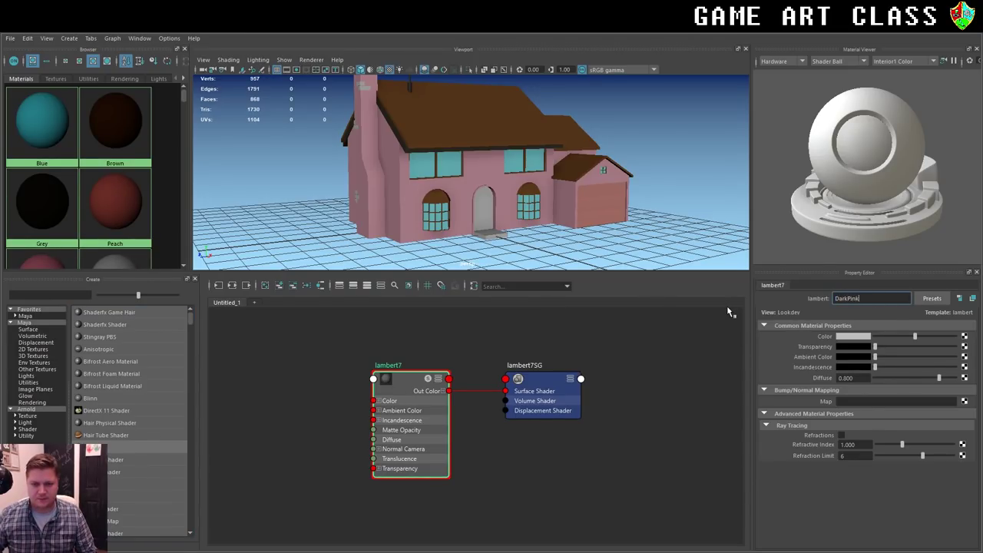
{"action": "key", "text": "Return"}
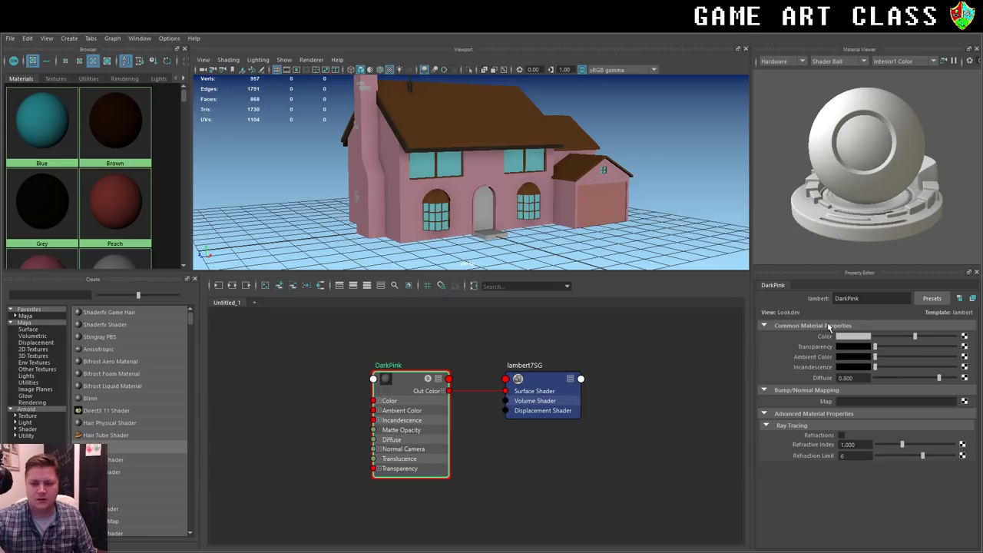
{"action": "left_click", "coordinate": [858, 337]}
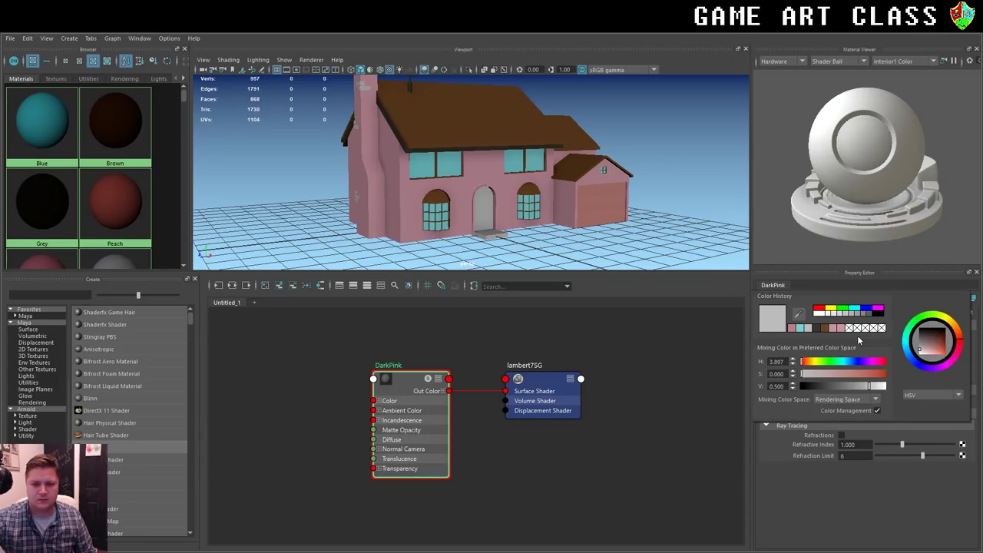
{"action": "left_click", "coordinate": [798, 315]}
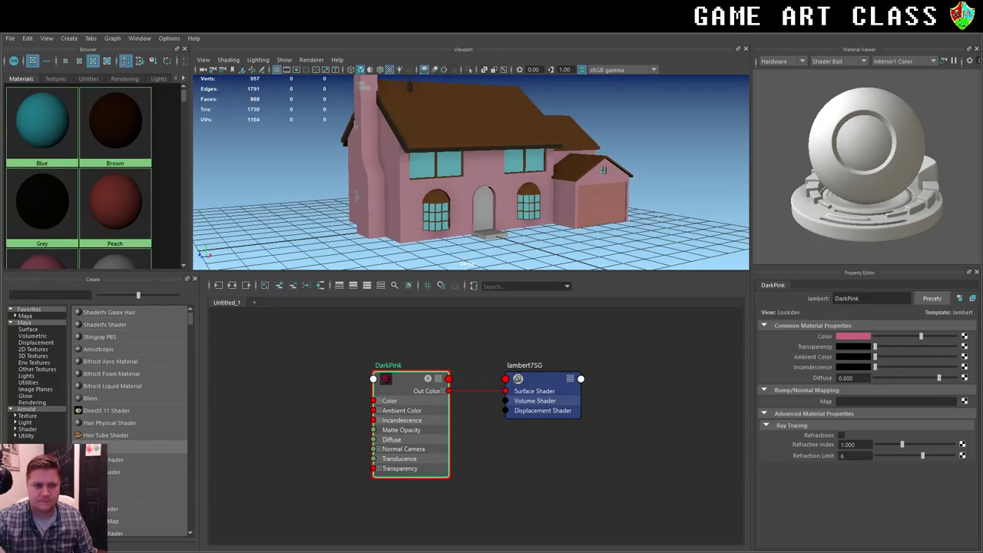
Assign DarkPink to the front door, then deselect it.
{"action": "left_click", "coordinate": [482, 207]}
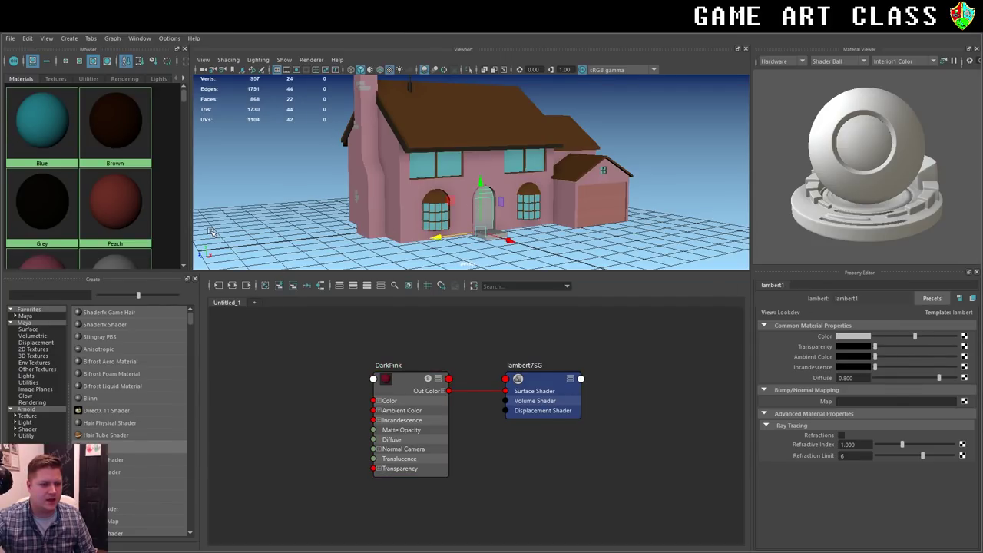
{"action": "scroll", "coordinate": [77, 184], "scroll_direction": "down", "scroll_amount": 3}
{"action": "right_click", "coordinate": [53, 188]}
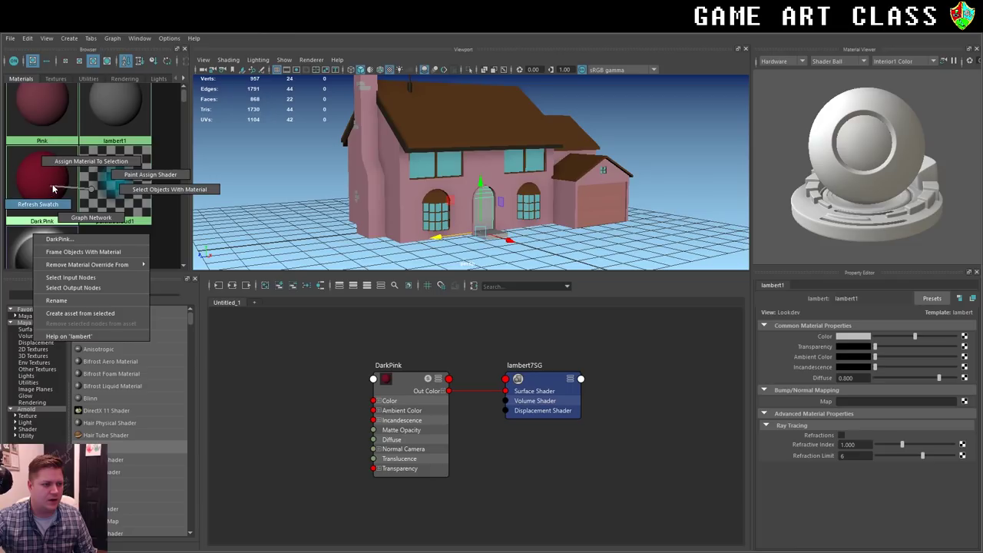
{"action": "left_click", "coordinate": [86, 162]}
{"action": "left_click", "coordinate": [230, 184]}
{"action": "left_click_drag", "start_coordinate": [230, 184], "coordinate": [271, 189], "text": "alt"}
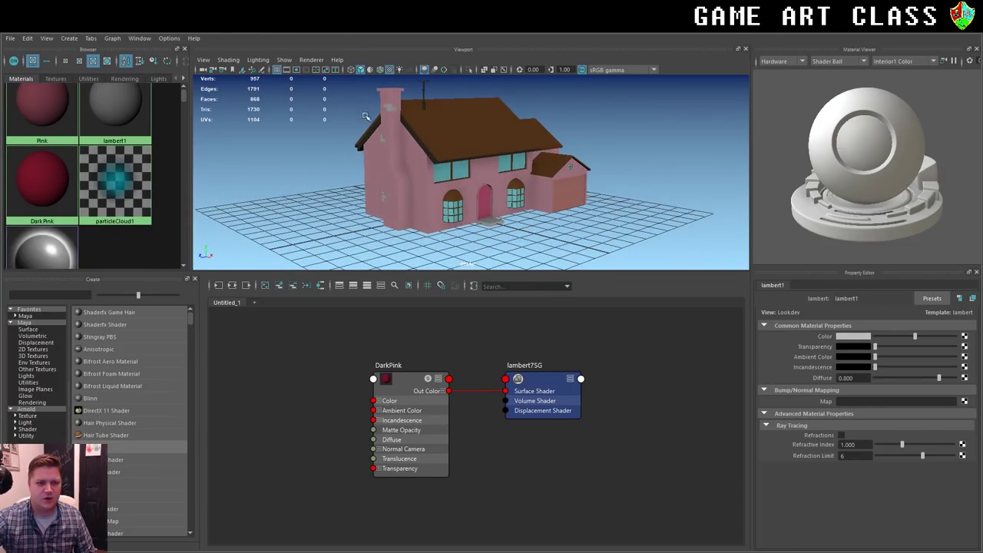
Create a new Lambert named Bricks with a red colour.
{"action": "left_click", "coordinate": [265, 286]}
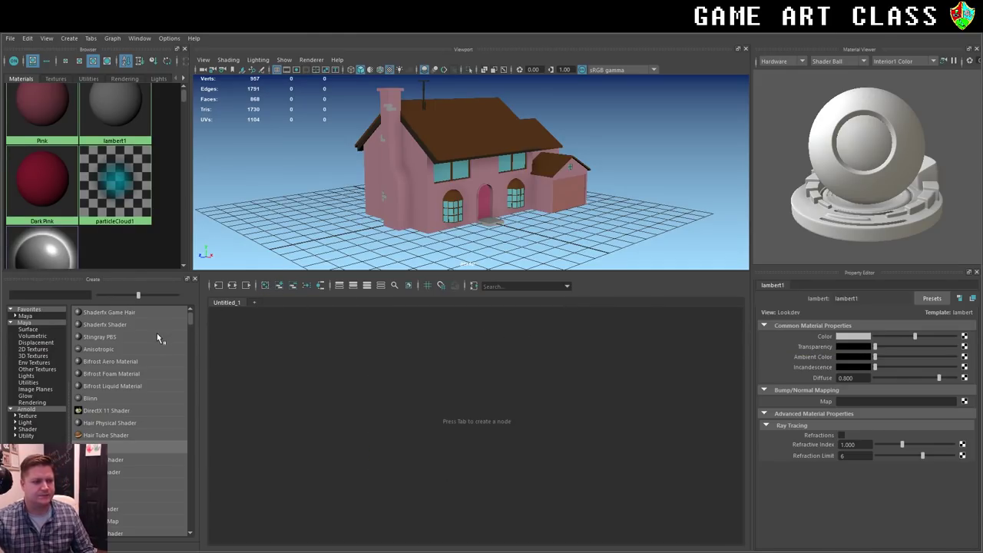
{"action": "left_click", "coordinate": [123, 447]}
{"action": "type", "text": "Bricks"}
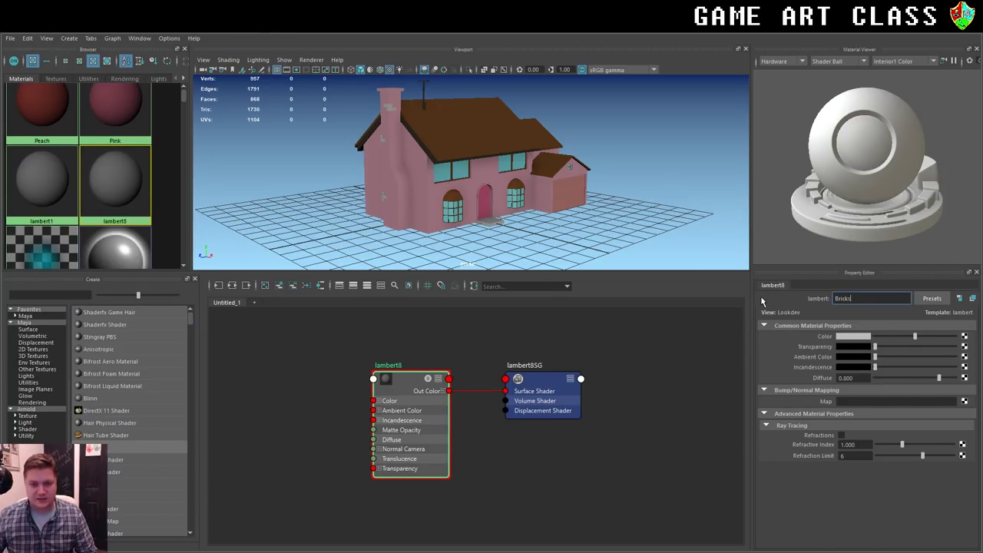
{"action": "key", "text": "Return"}
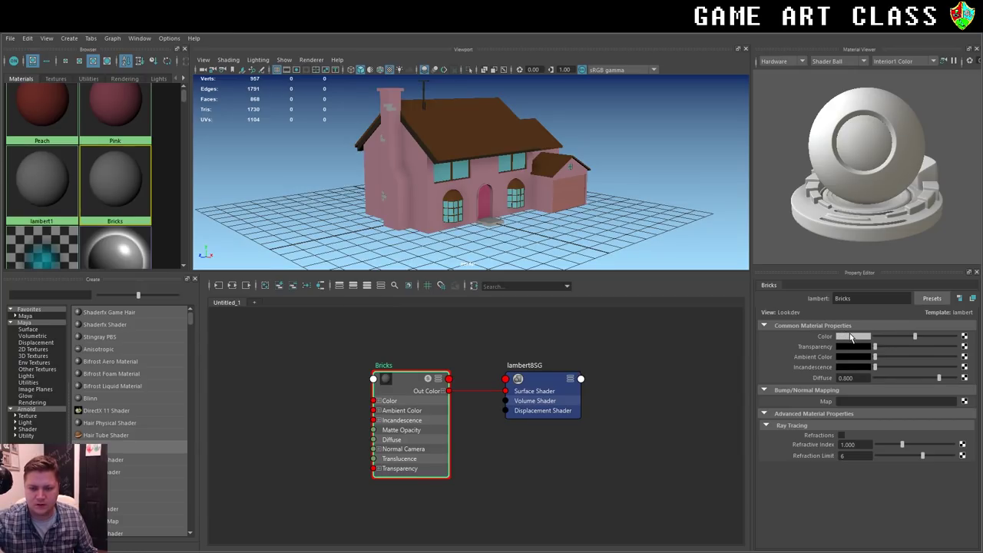
{"action": "left_click", "coordinate": [851, 337]}
{"action": "left_click", "coordinate": [803, 332]}
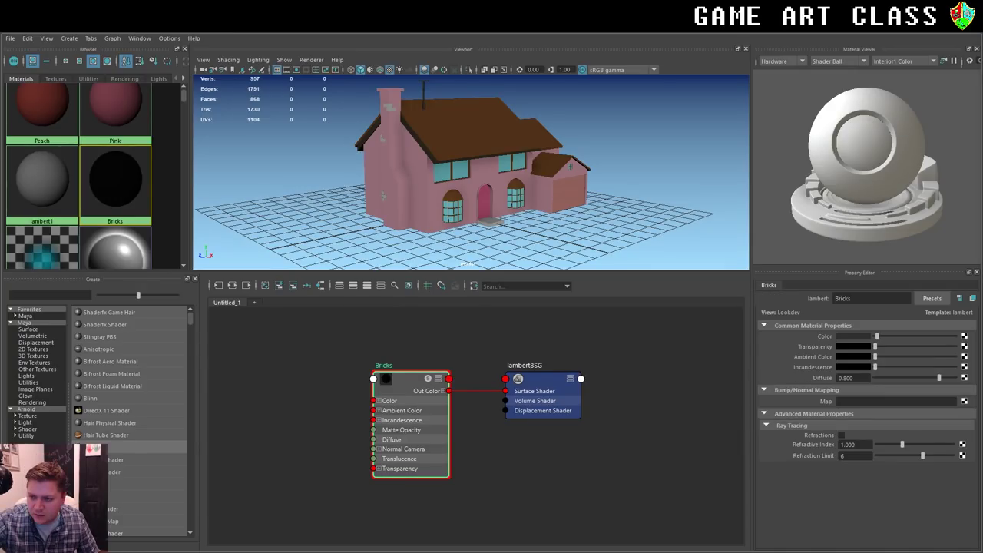
Select a small brick on the left wall and the chimney-top brick.
{"action": "scroll", "coordinate": [389, 225], "scroll_direction": "down", "scroll_amount": 3}
{"action": "scroll", "coordinate": [389, 225], "scroll_direction": "up", "scroll_amount": 6}
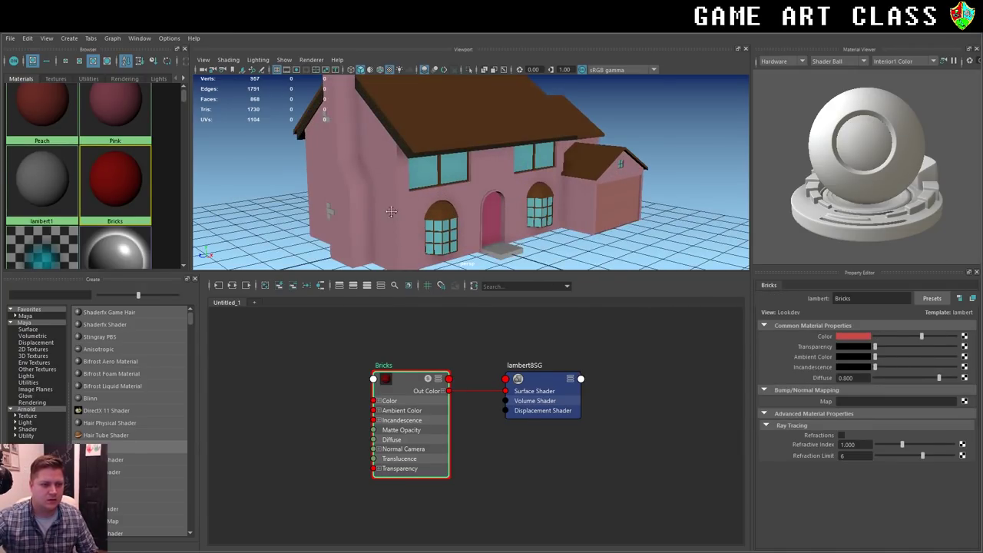
{"action": "middle_click_drag", "start_coordinate": [391, 211], "coordinate": [487, 149], "text": "alt"}
{"action": "scroll", "coordinate": [495, 151], "scroll_direction": "up", "scroll_amount": 2}
{"action": "scroll", "coordinate": [497, 155], "scroll_direction": "up", "scroll_amount": 2}
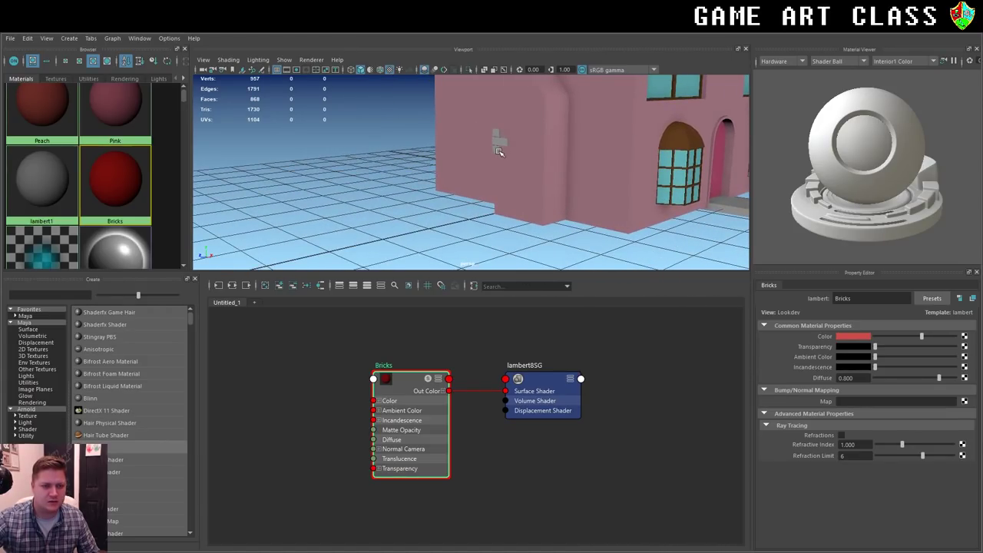
{"action": "left_click", "coordinate": [499, 151]}
{"action": "key", "text": "q"}
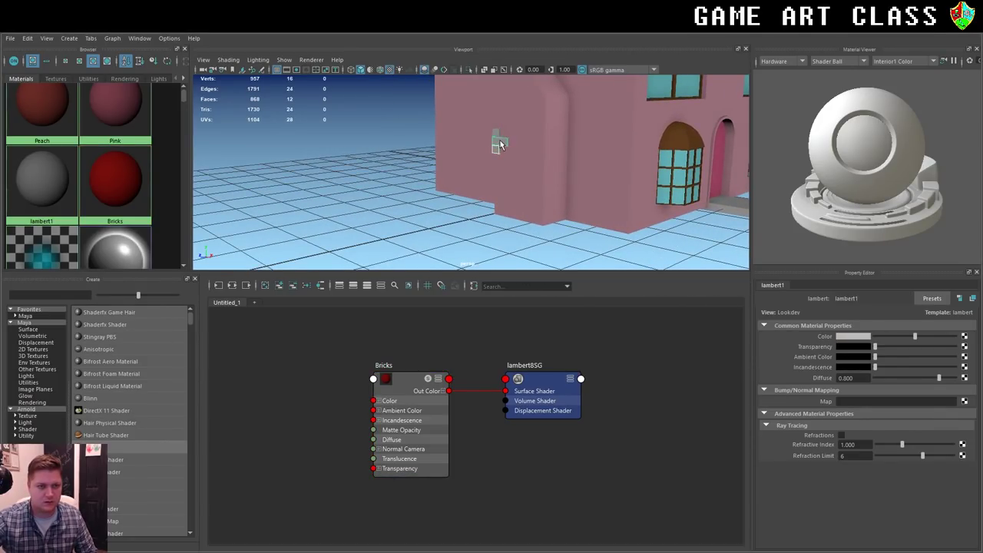
{"action": "left_click_drag", "start_coordinate": [523, 116], "coordinate": [516, 250], "text": "alt"}
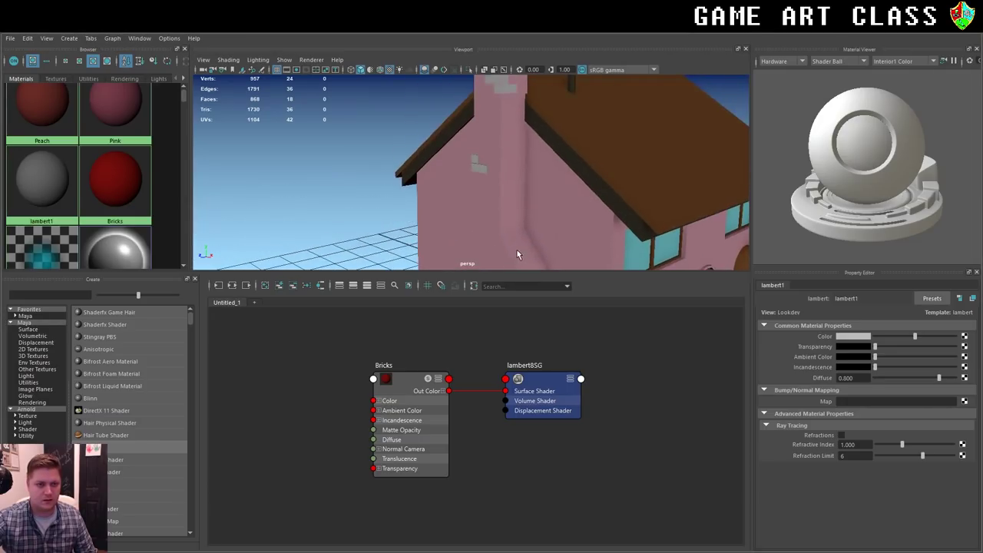
{"action": "left_click", "coordinate": [507, 93], "text": "shift"}
Apply Bricks to the selected bricks, deselect, and close the material editor.
{"action": "scroll", "coordinate": [507, 93], "scroll_direction": "down", "scroll_amount": 3}
{"action": "scroll", "coordinate": [507, 93], "scroll_direction": "down", "scroll_amount": 3}
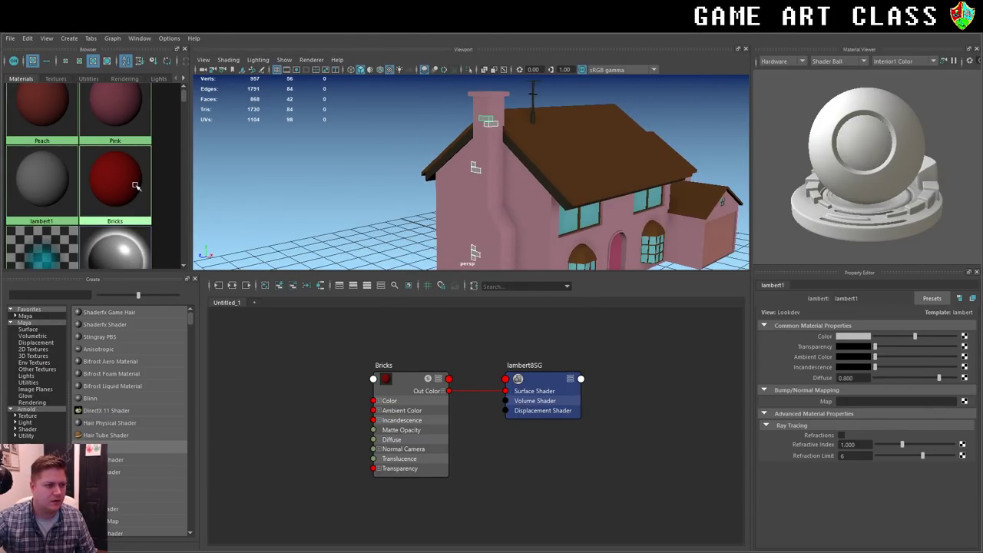
{"action": "scroll", "coordinate": [132, 192], "scroll_direction": "up", "scroll_amount": 2}
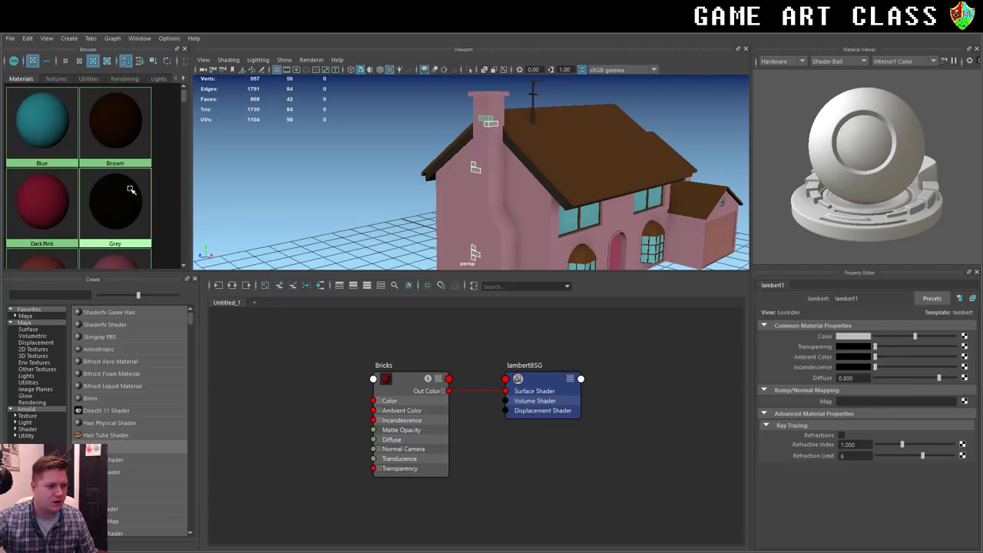
{"action": "scroll", "coordinate": [132, 197], "scroll_direction": "down", "scroll_amount": 3}
{"action": "right_click_drag", "start_coordinate": [115, 115], "coordinate": [125, 85]}
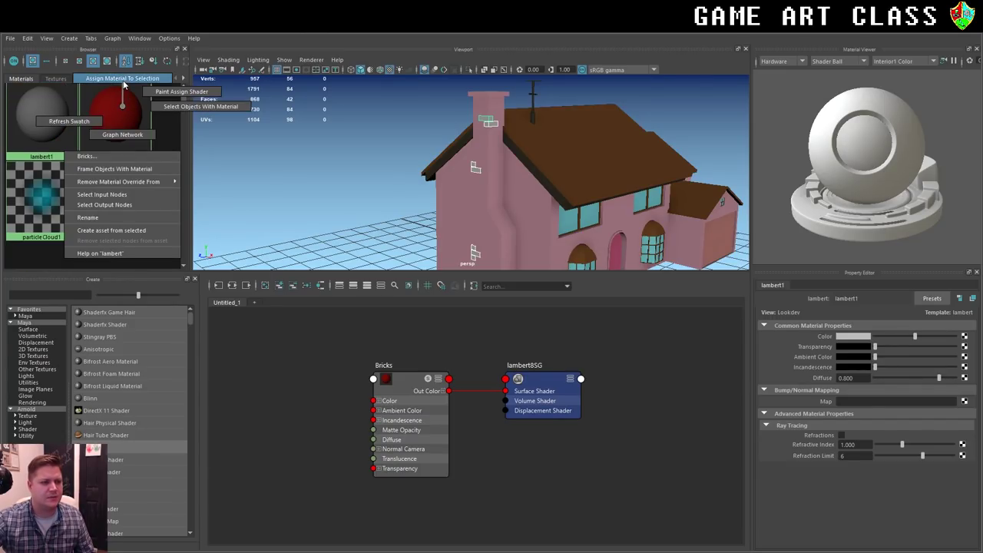
{"action": "left_click", "coordinate": [287, 128]}
{"action": "scroll", "coordinate": [287, 129], "scroll_direction": "down", "scroll_amount": 2}
{"action": "scroll", "coordinate": [288, 128], "scroll_direction": "down", "scroll_amount": 2}
{"action": "key", "text": "alt+Tab"}
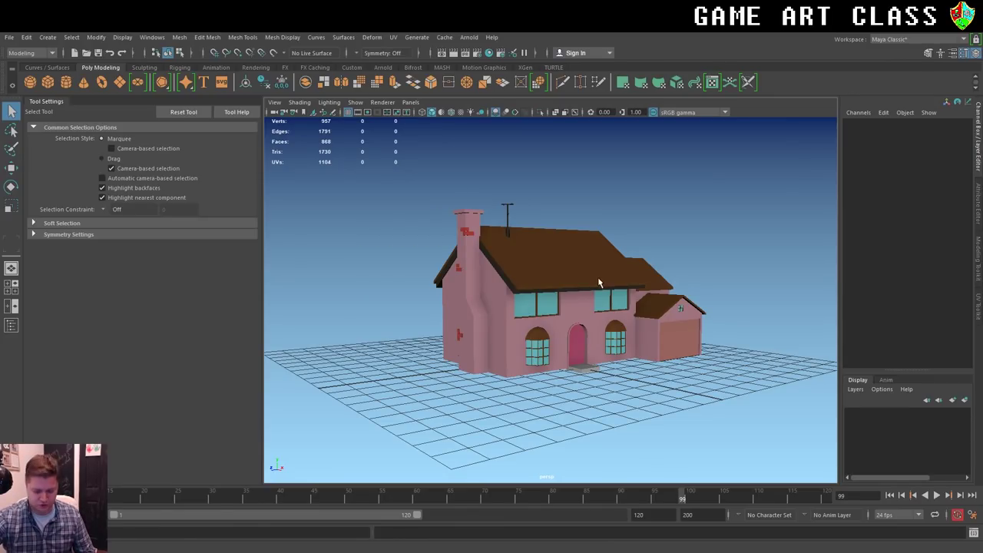
{"action": "mouse_move", "coordinate": [603, 285]}
{"action": "left_mouse_down", "text": "alt"}
{"action": "mouse_move", "coordinate": [563, 280]}
{"action": "mouse_move", "coordinate": [649, 294]}
{"action": "mouse_move", "coordinate": [585, 269]}
{"action": "mouse_move", "coordinate": [592, 263]}
{"action": "mouse_move", "coordinate": [593, 278]}
{"action": "left_mouse_up", "text": "alt"}
{"action": "scroll", "coordinate": [649, 294], "scroll_direction": "up", "scroll_amount": 3}
{"action": "scroll", "coordinate": [593, 273], "scroll_direction": "down", "scroll_amount": 2}
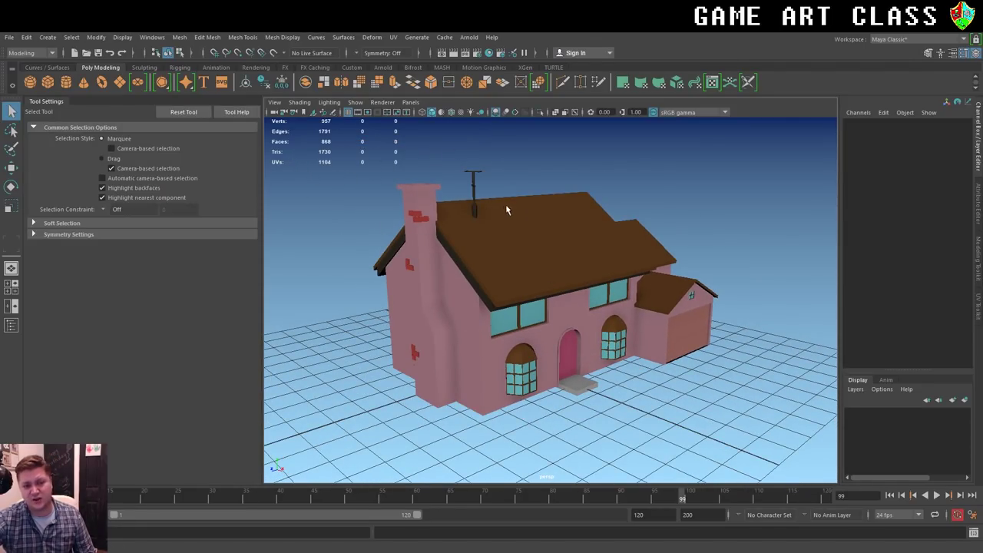
{"action": "left_click_drag", "start_coordinate": [534, 217], "coordinate": [558, 220], "text": "alt"}
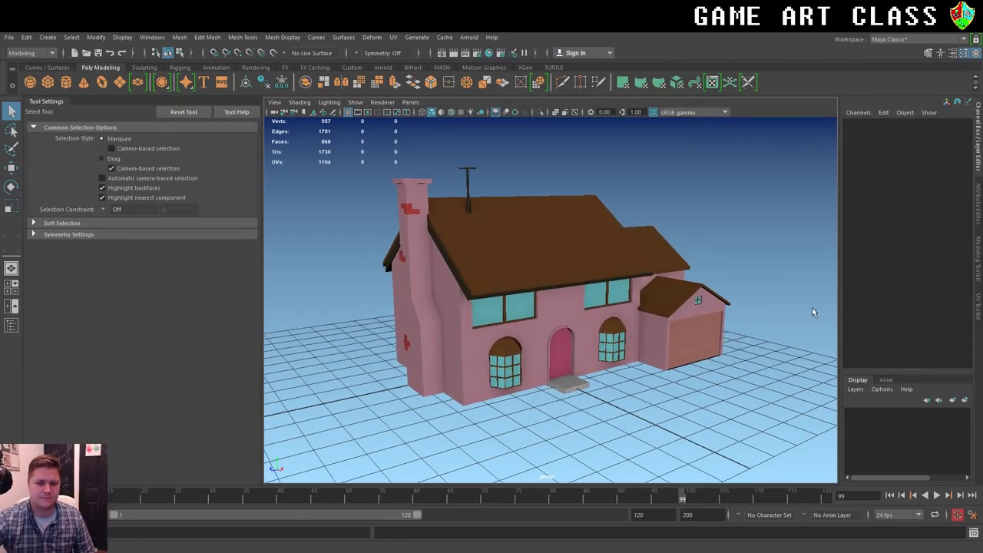
{"action": "scroll", "coordinate": [763, 324], "scroll_direction": "up", "scroll_amount": 3}
Select the garage door mesh and frame it in the view.
{"action": "middle_click_drag", "start_coordinate": [802, 346], "coordinate": [612, 273], "text": "alt"}
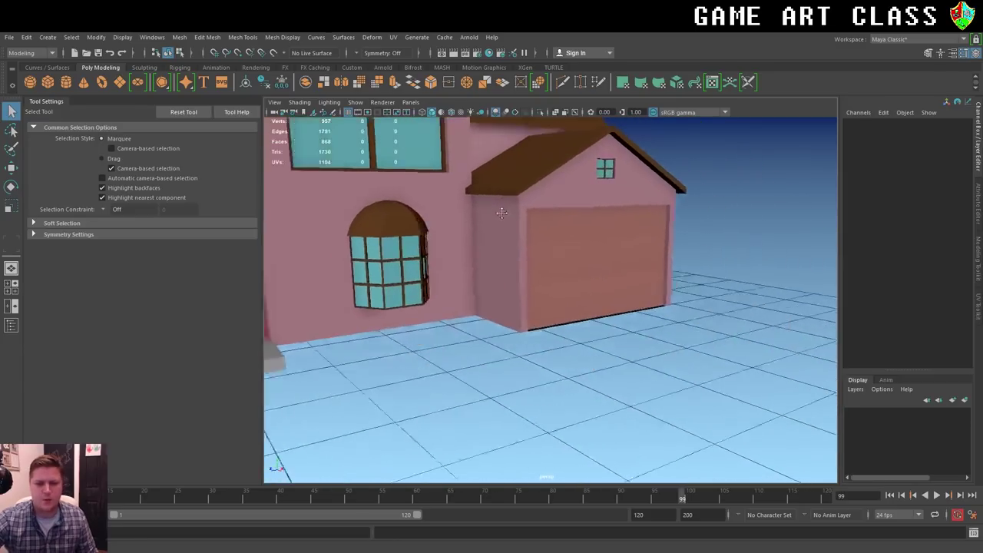
{"action": "left_click", "coordinate": [612, 273]}
{"action": "scroll", "coordinate": [615, 272], "scroll_direction": "up", "scroll_amount": 3}
{"action": "left_click_drag", "start_coordinate": [594, 228], "coordinate": [579, 309], "text": "alt"}
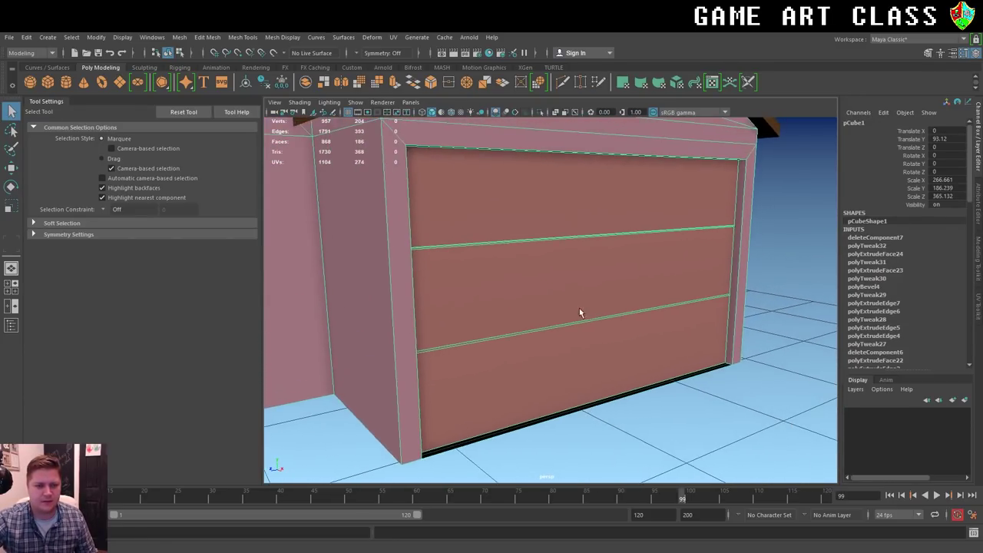
{"action": "scroll", "coordinate": [578, 309], "scroll_direction": "up", "scroll_amount": 3}
{"action": "scroll", "coordinate": [645, 263], "scroll_direction": "up", "scroll_amount": 2}
{"action": "middle_click_drag", "start_coordinate": [623, 204], "coordinate": [634, 294], "text": "alt"}
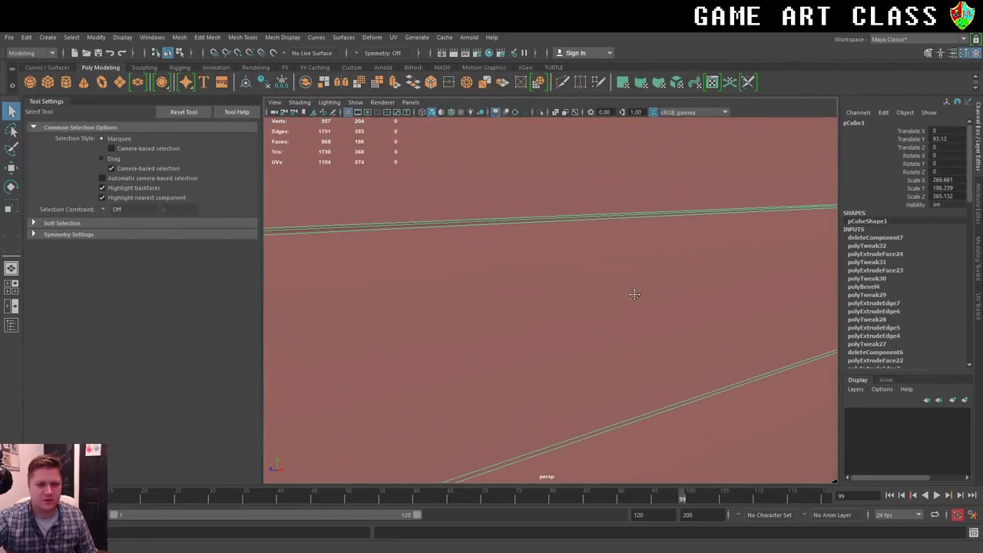
Delete the garage door's two duplicate divider edges.
{"action": "right_click", "coordinate": [569, 219]}
{"action": "left_click", "coordinate": [568, 201]}
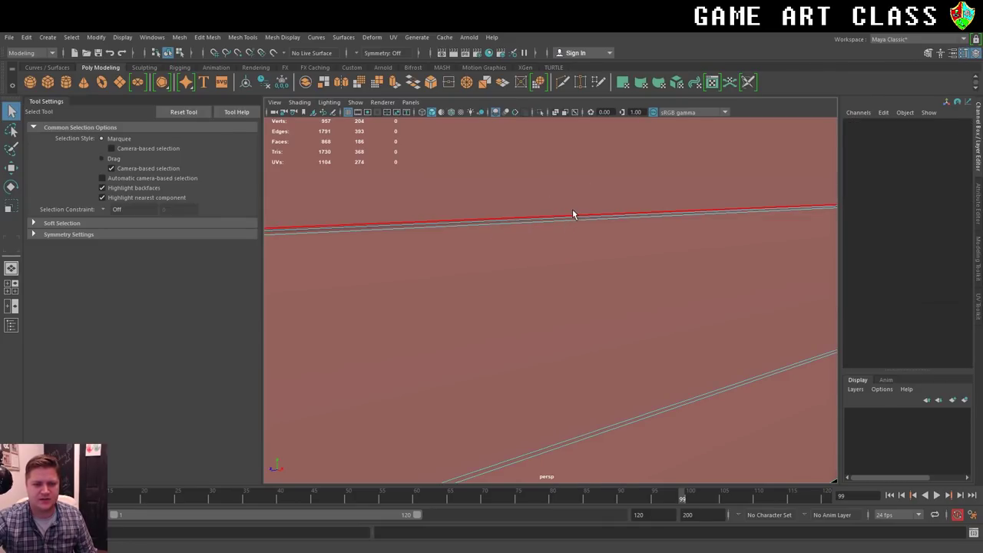
{"action": "left_click", "coordinate": [572, 221]}
{"action": "scroll", "coordinate": [554, 217], "scroll_direction": "up", "scroll_amount": 3}
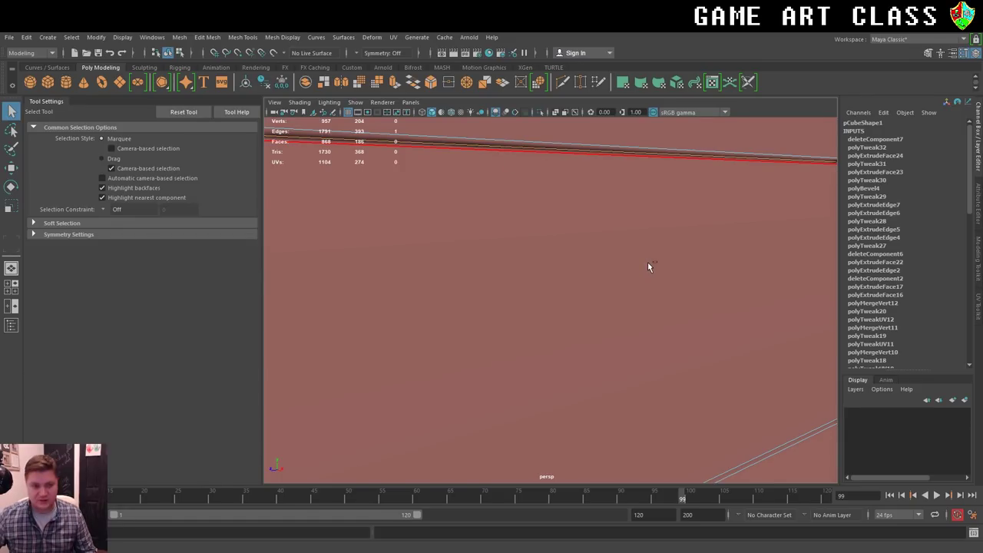
{"action": "key", "text": "ctrl+Delete"}
{"action": "scroll", "coordinate": [660, 330], "scroll_direction": "down", "scroll_amount": 2}
{"action": "scroll", "coordinate": [668, 364], "scroll_direction": "down", "scroll_amount": 1}
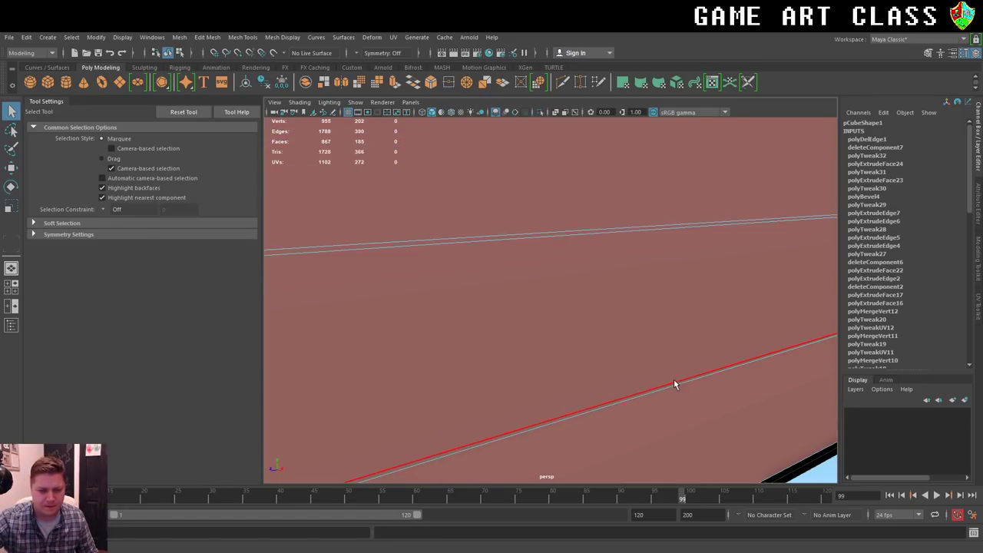
{"action": "mouse_move", "coordinate": [637, 391]}
{"action": "left_mouse_down", "text": "alt"}
{"action": "mouse_move", "coordinate": [486, 157]}
{"action": "mouse_move", "coordinate": [673, 213]}
{"action": "mouse_move", "coordinate": [636, 224]}
{"action": "mouse_move", "coordinate": [597, 177]}
{"action": "mouse_move", "coordinate": [589, 182]}
{"action": "mouse_move", "coordinate": [614, 157]}
{"action": "mouse_move", "coordinate": [577, 254]}
{"action": "mouse_move", "coordinate": [575, 193]}
{"action": "left_mouse_up", "text": "alt"}
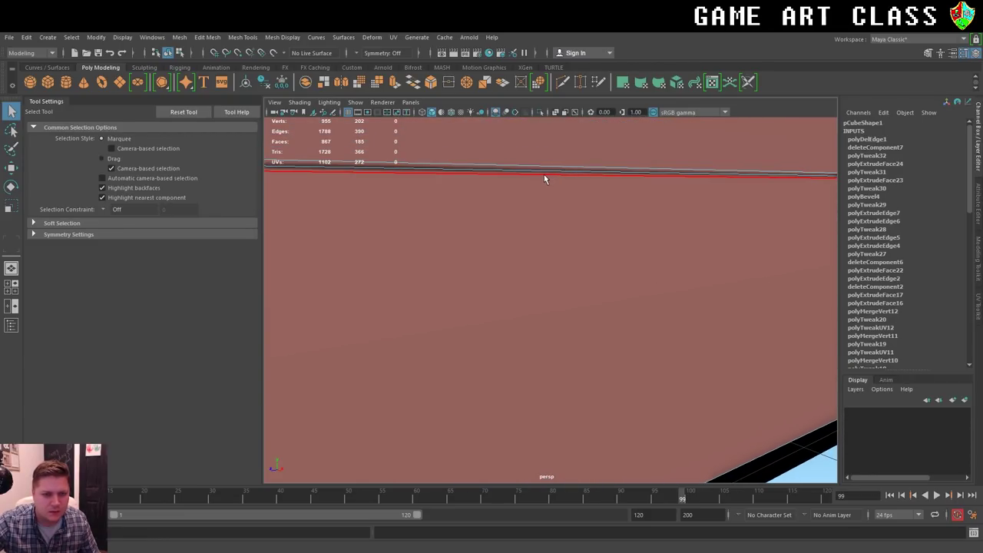
{"action": "left_click", "coordinate": [544, 179]}
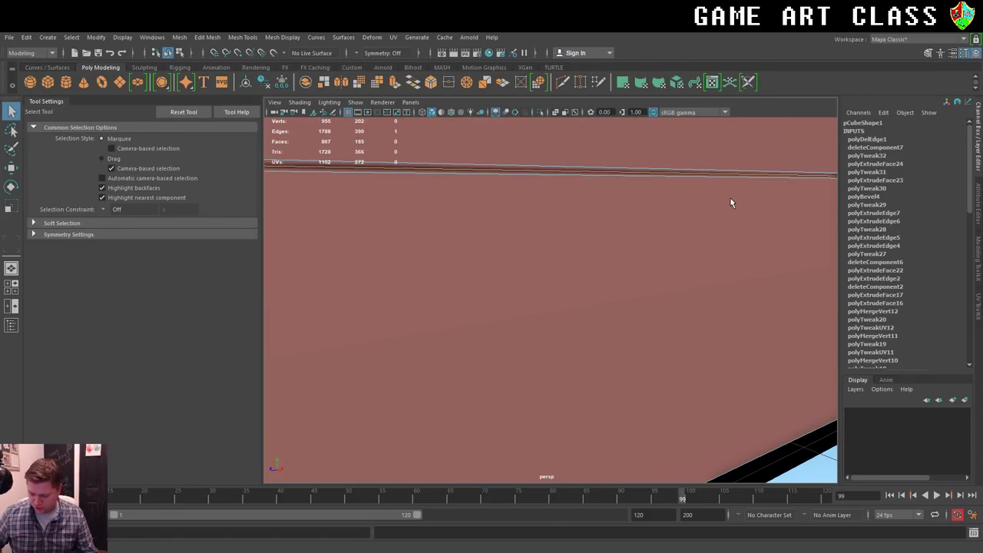
{"action": "key", "text": "ctrl+Delete"}
{"action": "mouse_move", "coordinate": [509, 202]}
{"action": "left_mouse_down", "text": "alt"}
{"action": "mouse_move", "coordinate": [519, 228]}
{"action": "mouse_move", "coordinate": [504, 235]}
{"action": "mouse_move", "coordinate": [515, 240]}
{"action": "left_mouse_up", "text": "alt"}
Extrude the two door strip faces inward to form recessed grooves.
{"action": "right_click", "coordinate": [495, 220]}
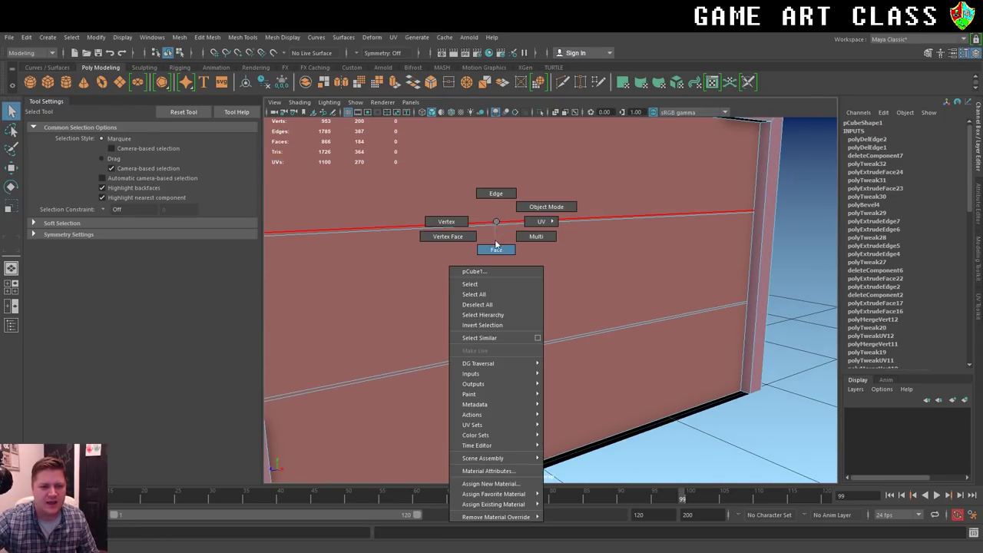
{"action": "left_click", "coordinate": [496, 249]}
{"action": "left_click", "coordinate": [503, 248]}
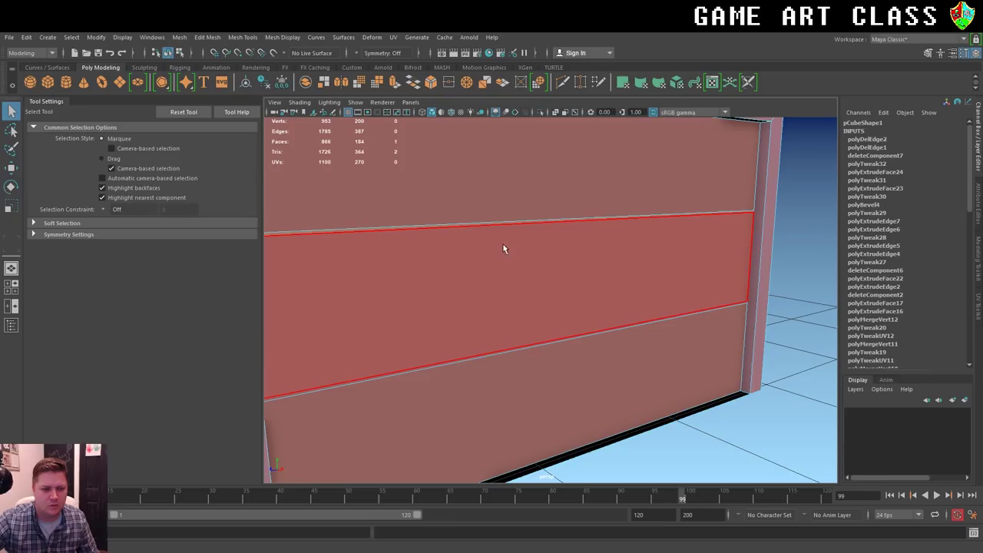
{"action": "left_click", "coordinate": [539, 342], "text": "shift"}
{"action": "key", "text": "ctrl+e"}
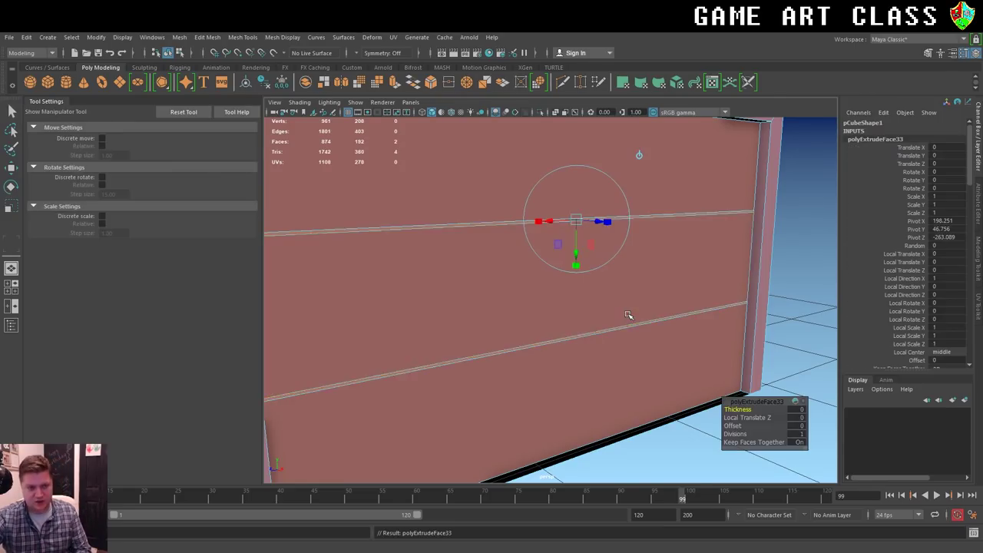
{"action": "left_click_drag", "start_coordinate": [598, 222], "coordinate": [592, 222]}
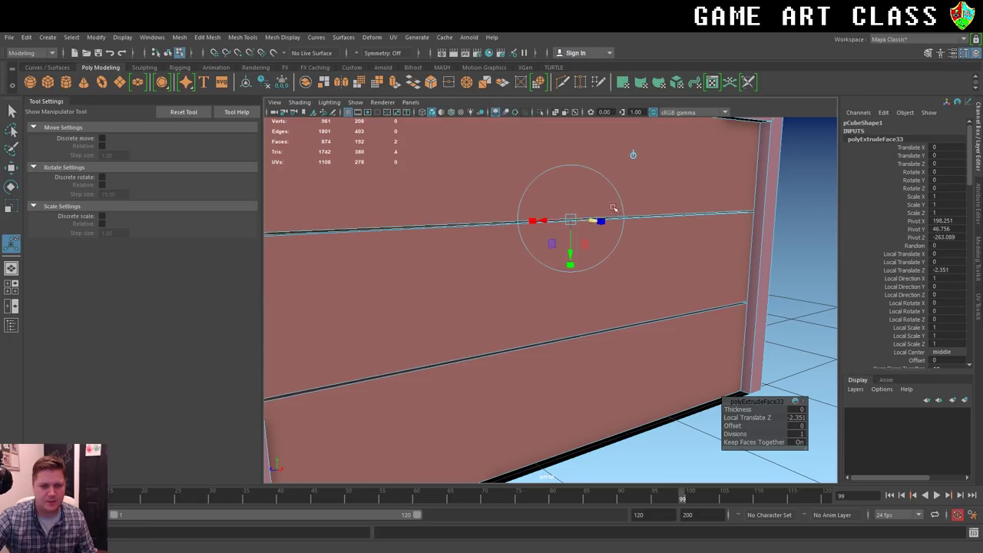
Return to object mode and deselect the garage door.
{"action": "right_click_drag", "start_coordinate": [706, 167], "coordinate": [813, 175]}
{"action": "left_click", "coordinate": [781, 211]}
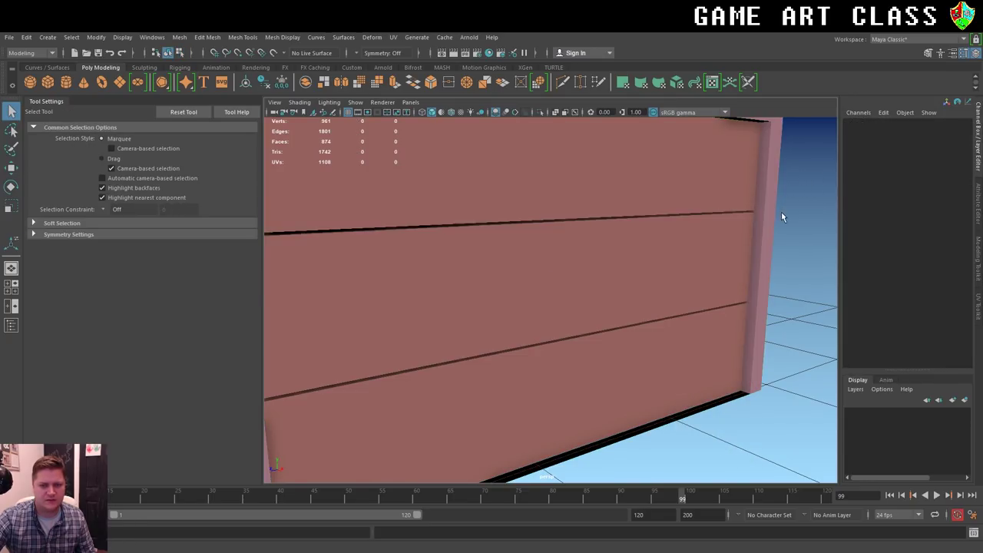
{"action": "scroll", "coordinate": [715, 261], "scroll_direction": "down", "scroll_amount": 3}
{"action": "scroll", "coordinate": [523, 322], "scroll_direction": "down", "scroll_amount": 3}
{"action": "scroll", "coordinate": [523, 327], "scroll_direction": "down", "scroll_amount": 3}
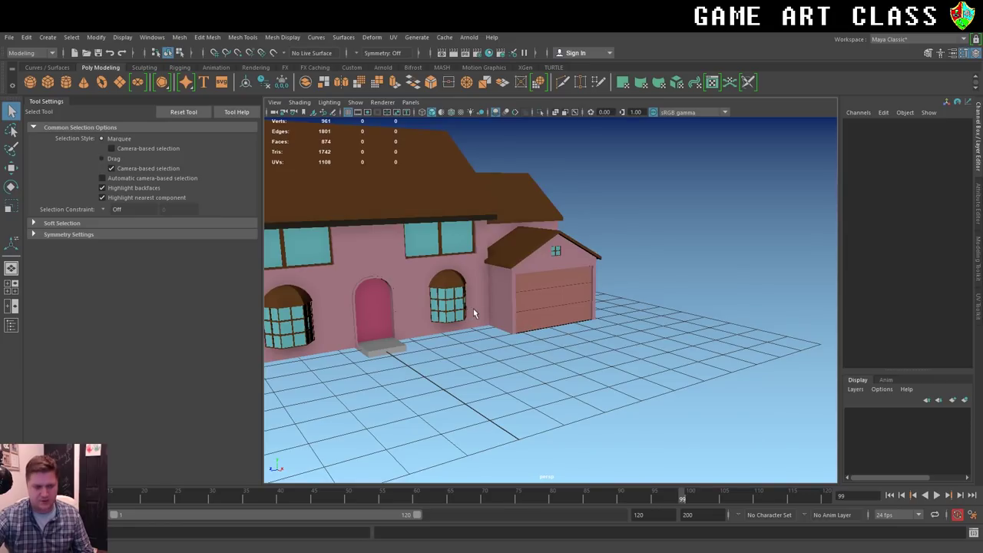
Enable viewport anti-aliasing and tumble to a frontal view of the finished house.
{"action": "mouse_move", "coordinate": [474, 314]}
{"action": "left_mouse_down", "text": "alt"}
{"action": "mouse_move", "coordinate": [676, 368]}
{"action": "mouse_move", "coordinate": [637, 344]}
{"action": "left_mouse_up", "text": "alt"}
{"action": "scroll", "coordinate": [637, 345], "scroll_direction": "down", "scroll_amount": 2}
{"action": "scroll", "coordinate": [614, 351], "scroll_direction": "down", "scroll_amount": 2}
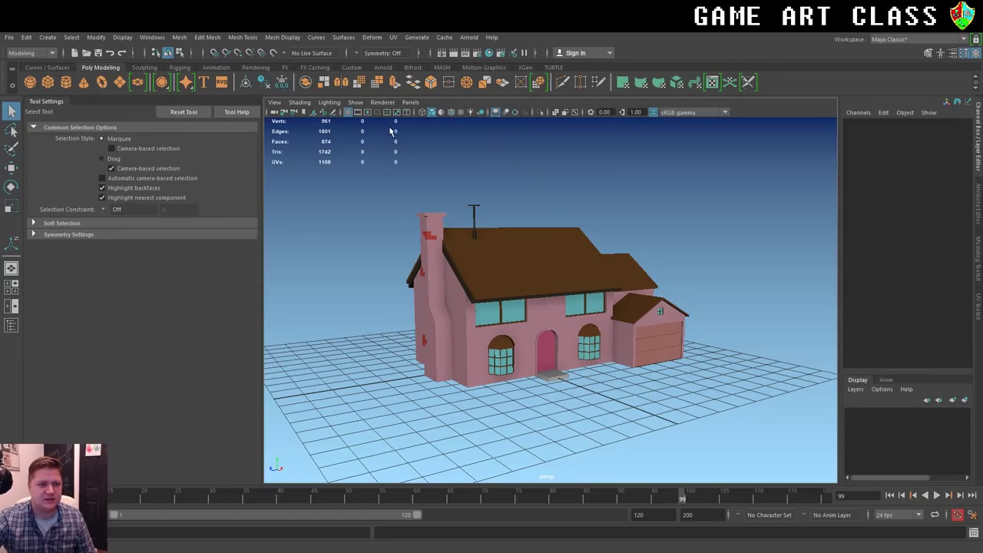
{"action": "left_click", "coordinate": [515, 112]}
{"action": "scroll", "coordinate": [568, 278], "scroll_direction": "up", "scroll_amount": 2}
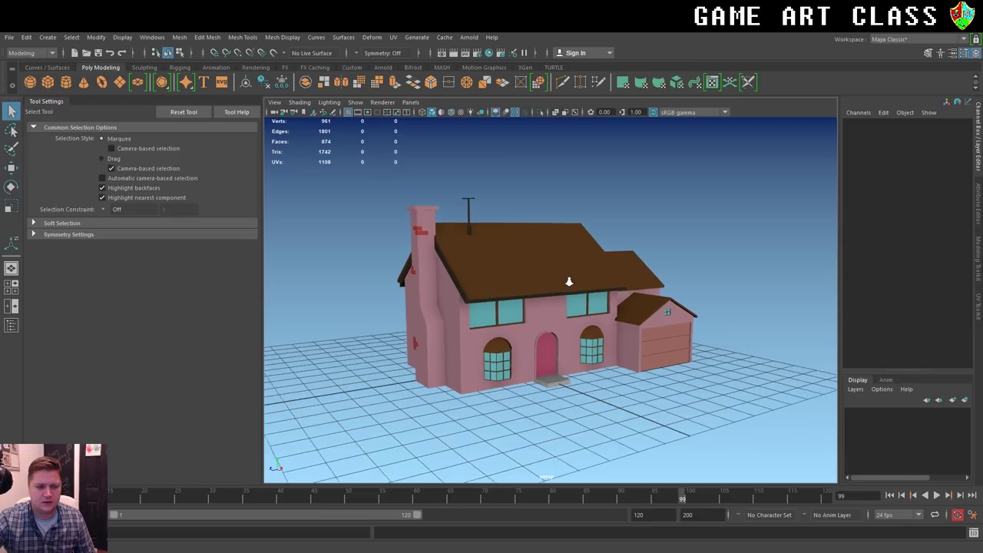
{"action": "scroll", "coordinate": [665, 283], "scroll_direction": "up", "scroll_amount": 3}
{"action": "mouse_move", "coordinate": [665, 283]}
{"action": "left_mouse_down", "text": "alt"}
{"action": "mouse_move", "coordinate": [622, 294]}
{"action": "mouse_move", "coordinate": [593, 172]}
{"action": "left_mouse_up", "text": "alt"}
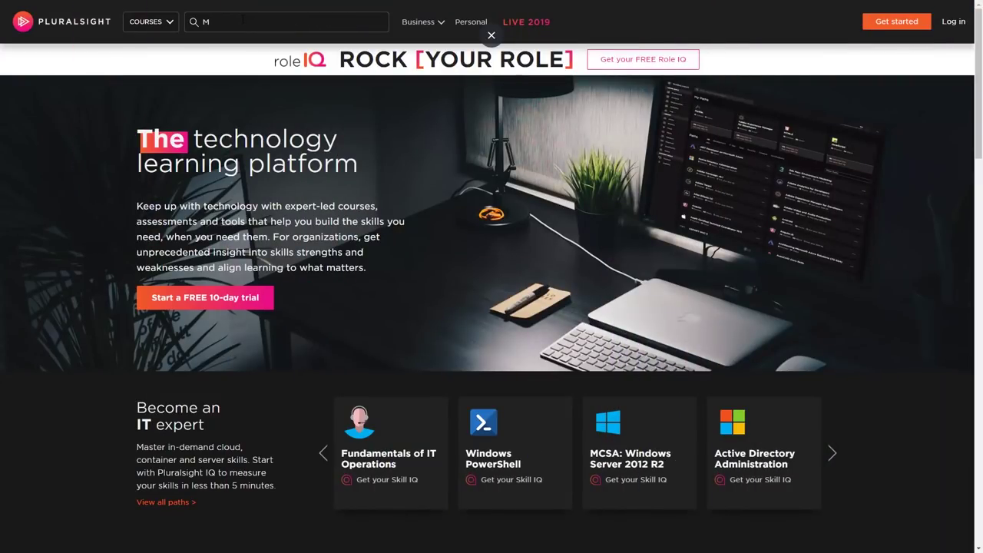
Search 'Maya UV Mapping', open UV Mapping Game Characters in Maya, and play its overview.
{"action": "type", "text": "ay"}
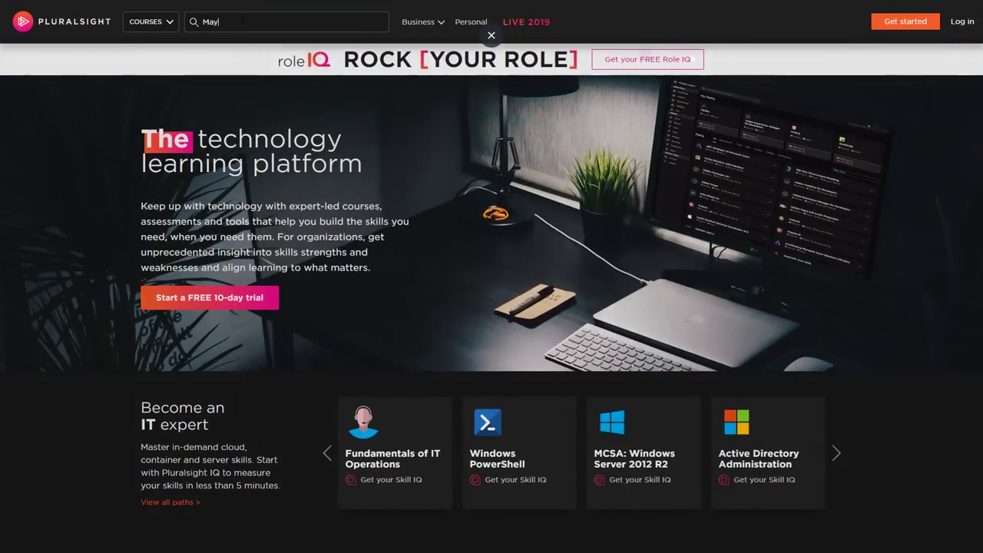
{"action": "type", "text": "a UV Mapping"}
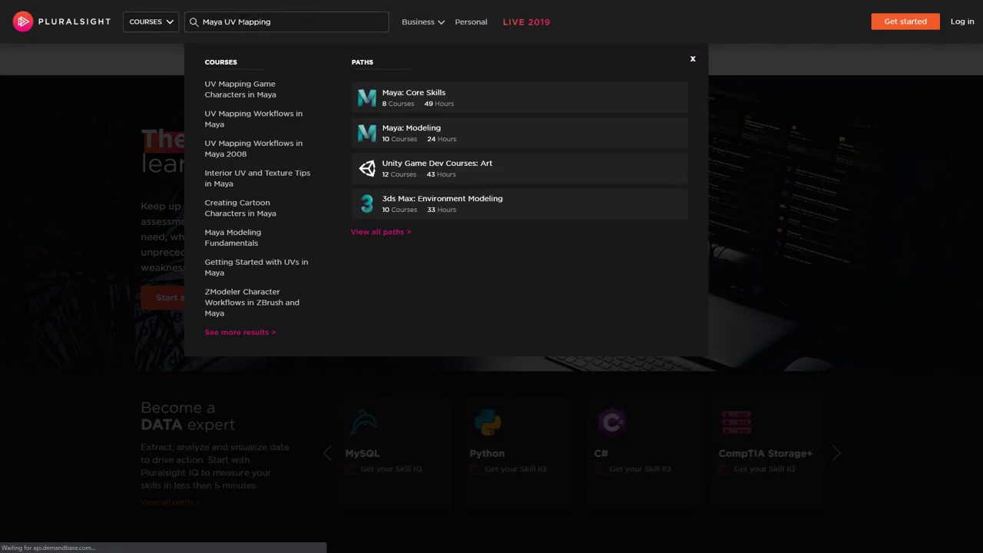
{"action": "key", "text": "Return"}
{"action": "left_click", "coordinate": [468, 375]}
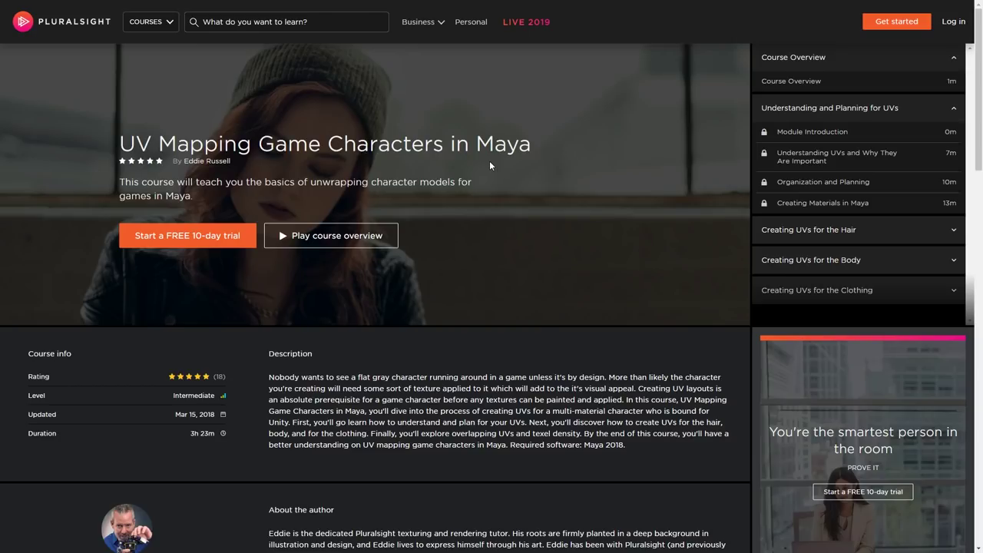
{"action": "left_click", "coordinate": [367, 237]}
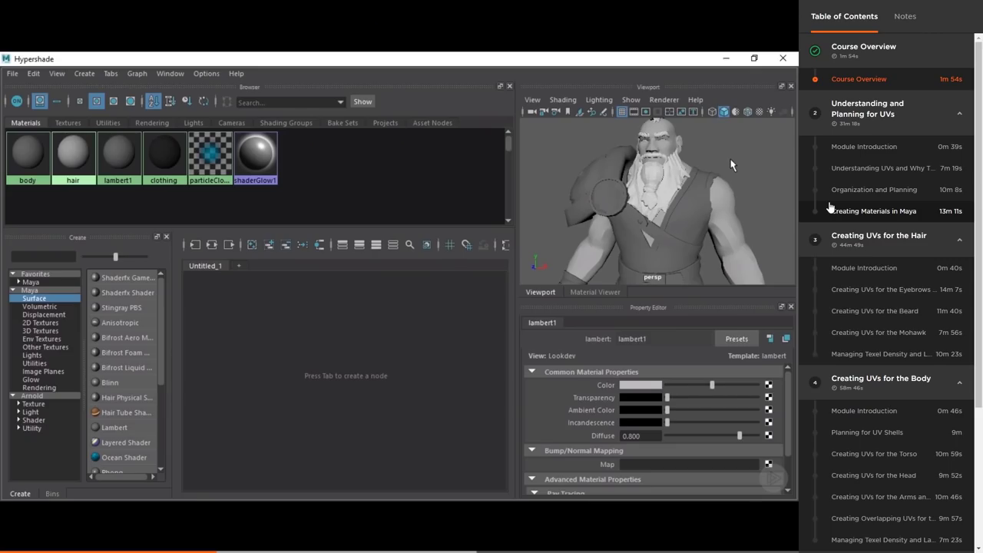